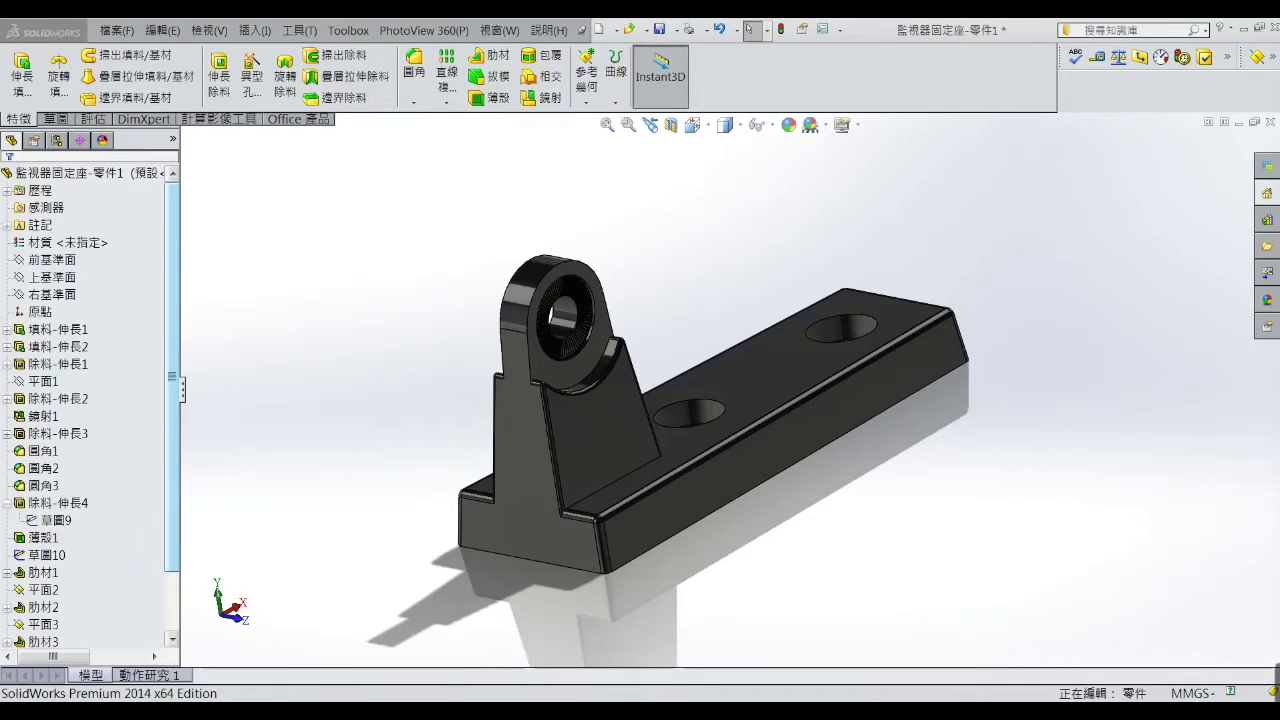
Orbit and zoom around the finished bracket part to inspect it from several angles.
mouse_move(884, 566)
middle_mouse_down()
mouse_move(794, 545)
mouse_move(811, 603)
mouse_move(837, 514)
mouse_move(846, 320)
mouse_move(849, 371)
mouse_move(877, 305)
mouse_move(871, 329)
mouse_move(849, 334)
mouse_move(834, 409)
mouse_move(811, 296)
mouse_move(826, 251)
mouse_move(826, 329)
mouse_move(669, 467)
mouse_move(614, 420)
mouse_move(597, 486)
mouse_move(893, 405)
middle_mouse_up()
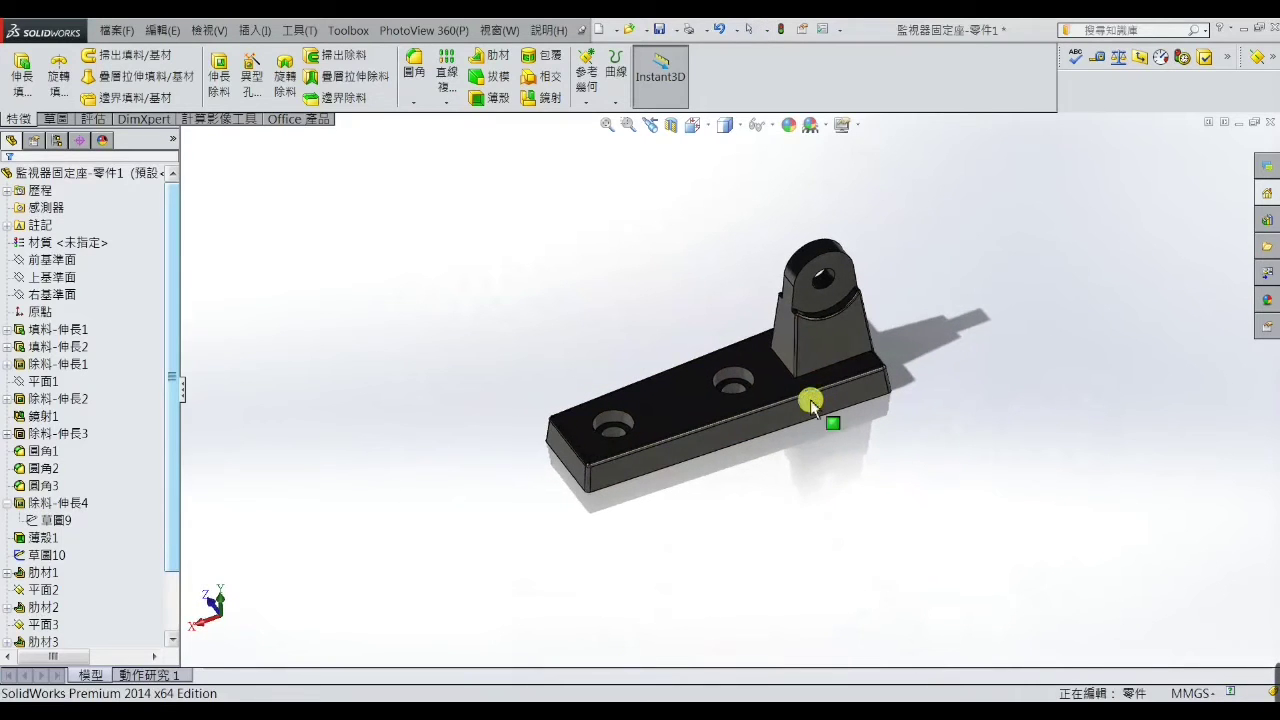
scroll(783, 357, "down", 2)
scroll(783, 357, "down", 1)
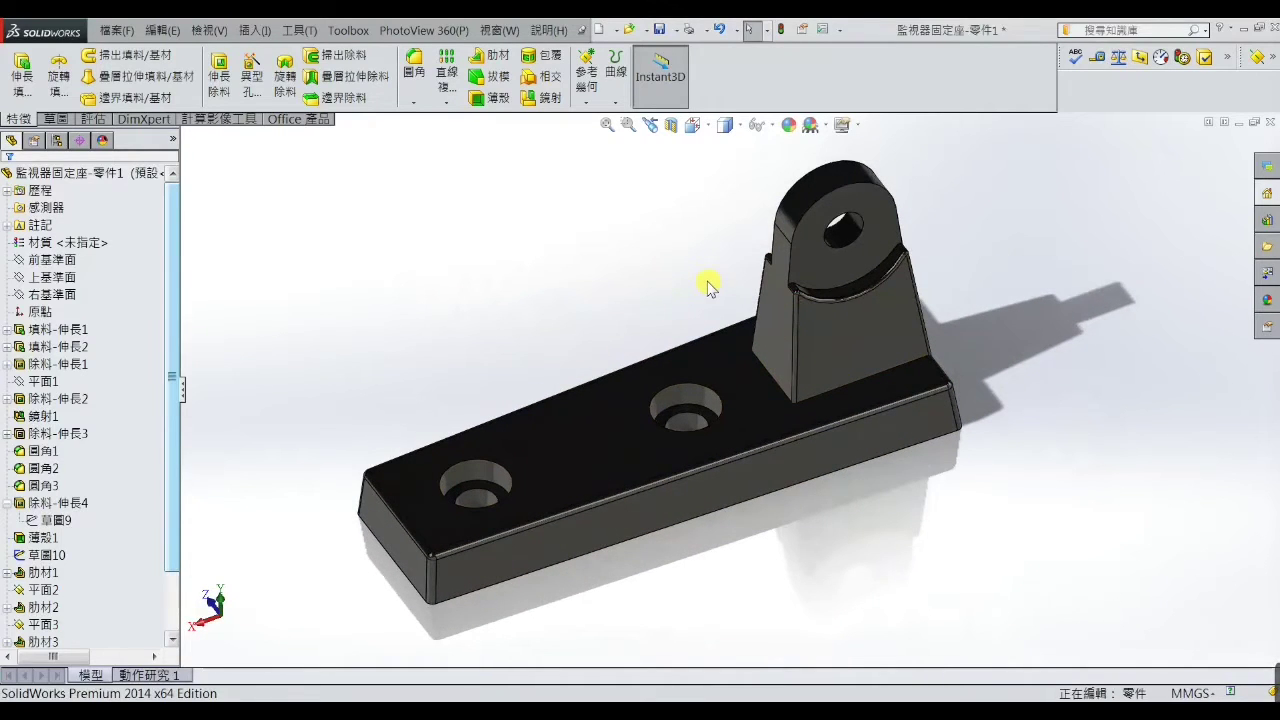
scroll(707, 285, "up", 2)
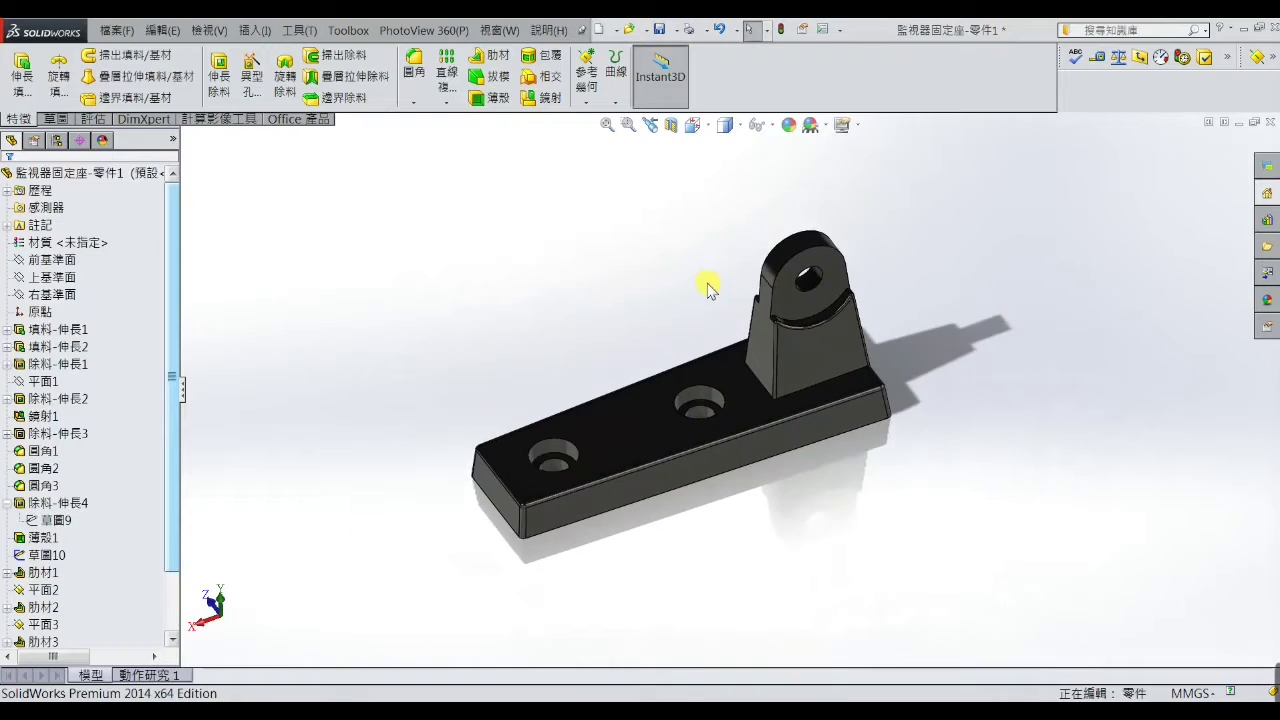
scroll(707, 285, "up", 1)
scroll(880, 340, "down", 2)
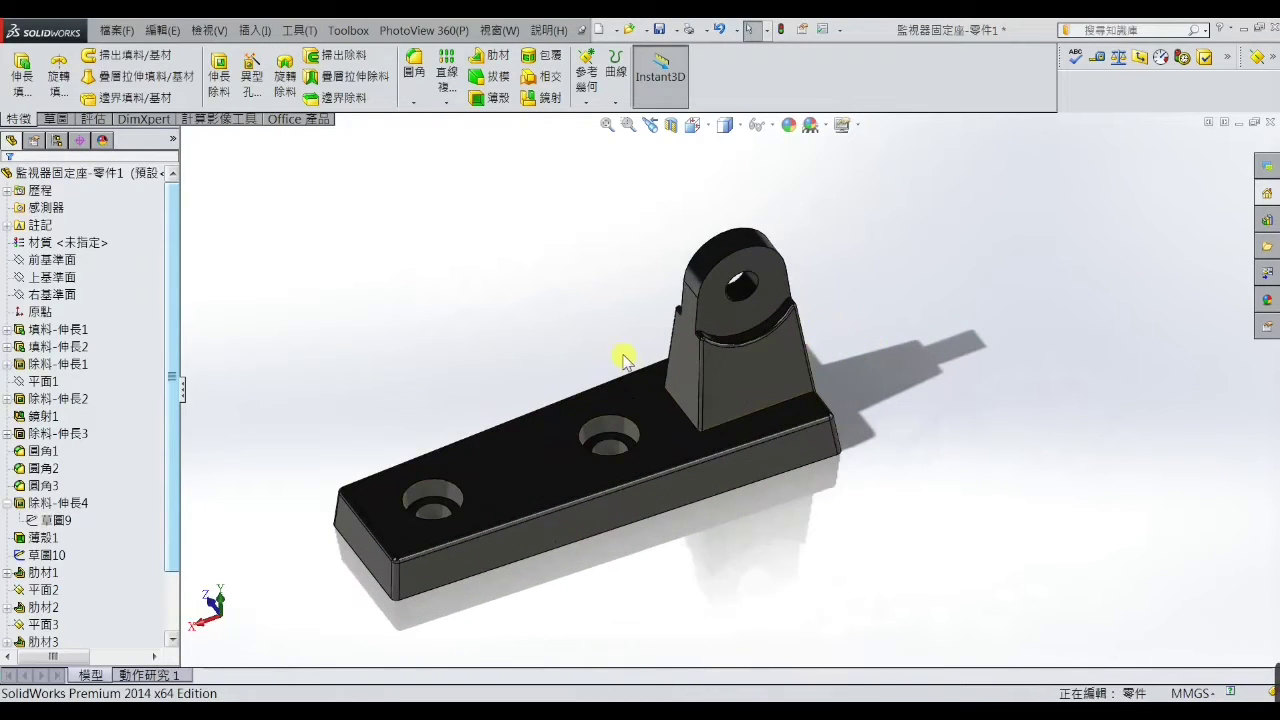
mouse_move(586, 357)
middle_mouse_down()
mouse_move(594, 294)
mouse_move(588, 331)
middle_mouse_up()
key("Escape")
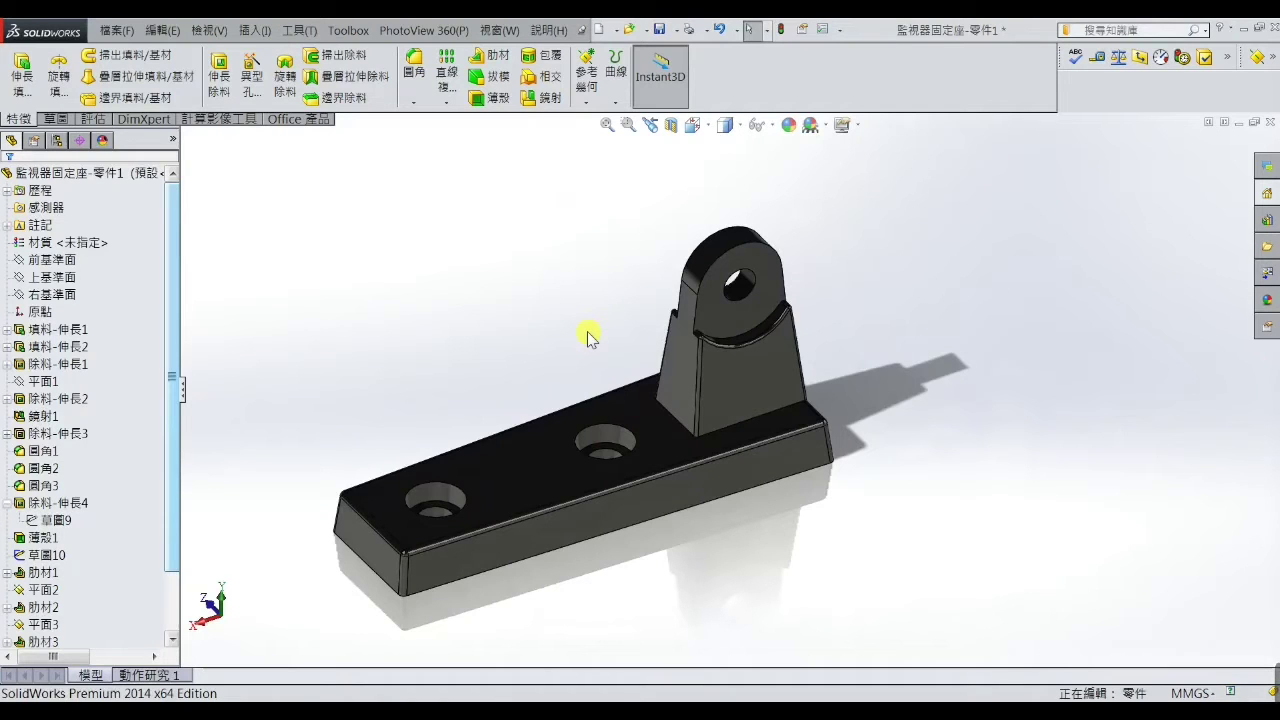
scroll(608, 356, "up", 1)
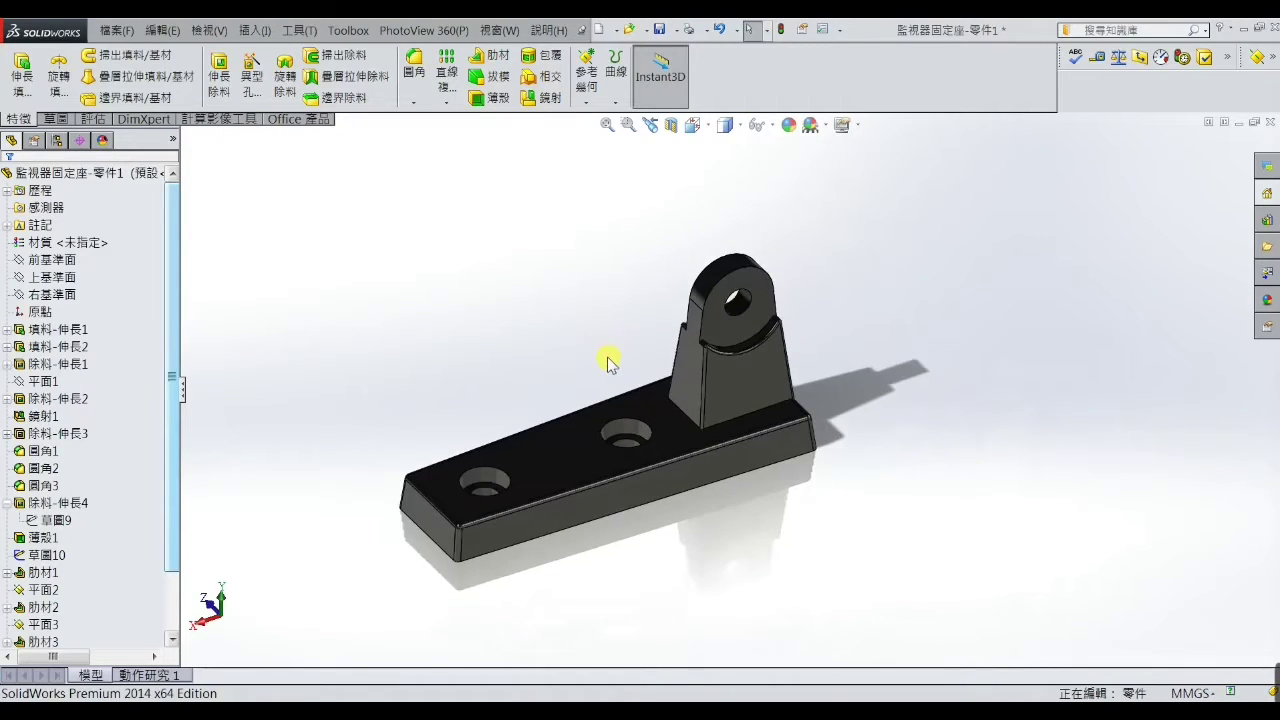
scroll(610, 362, "up", 1)
scroll(620, 380, "down", 2)
mouse_move(766, 520)
middle_mouse_down()
mouse_move(752, 514)
mouse_move(762, 537)
mouse_move(717, 449)
mouse_move(671, 423)
mouse_move(633, 441)
mouse_move(640, 517)
mouse_move(663, 537)
mouse_move(674, 520)
mouse_move(797, 524)
mouse_move(800, 563)
mouse_move(777, 583)
mouse_move(726, 491)
mouse_move(760, 474)
middle_mouse_up()
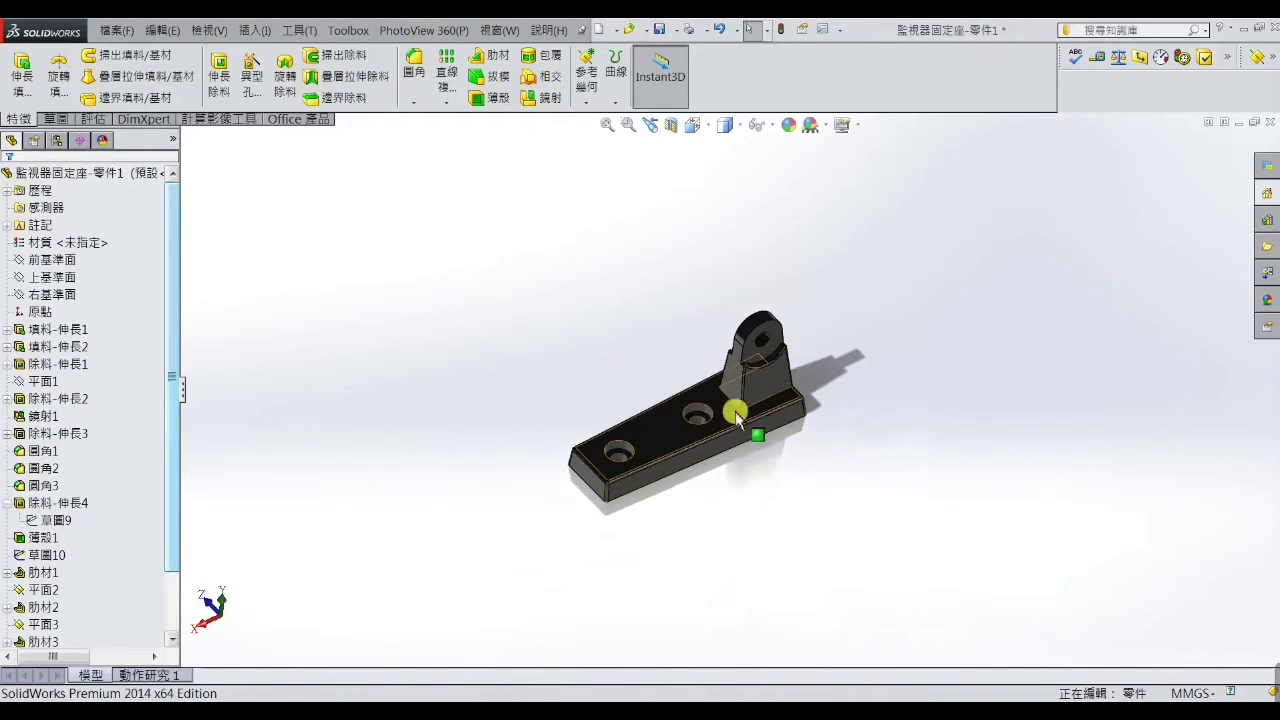
scroll(735, 415, "down", 3)
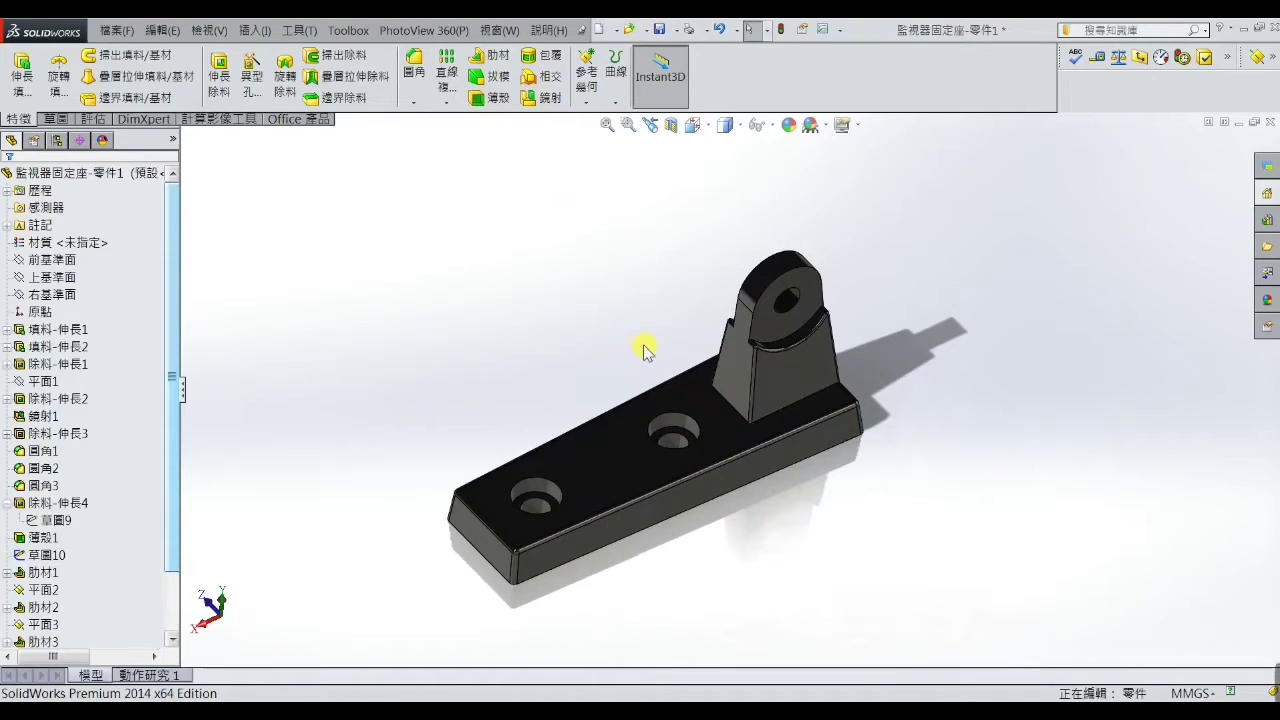
mouse_move(646, 349)
middle_mouse_down()
mouse_move(640, 283)
mouse_move(617, 303)
mouse_move(618, 343)
mouse_move(663, 294)
mouse_move(829, 357)
mouse_move(822, 470)
mouse_move(737, 486)
mouse_move(763, 451)
mouse_move(749, 486)
mouse_move(833, 462)
mouse_move(800, 508)
mouse_move(686, 409)
mouse_move(676, 381)
middle_mouse_up()
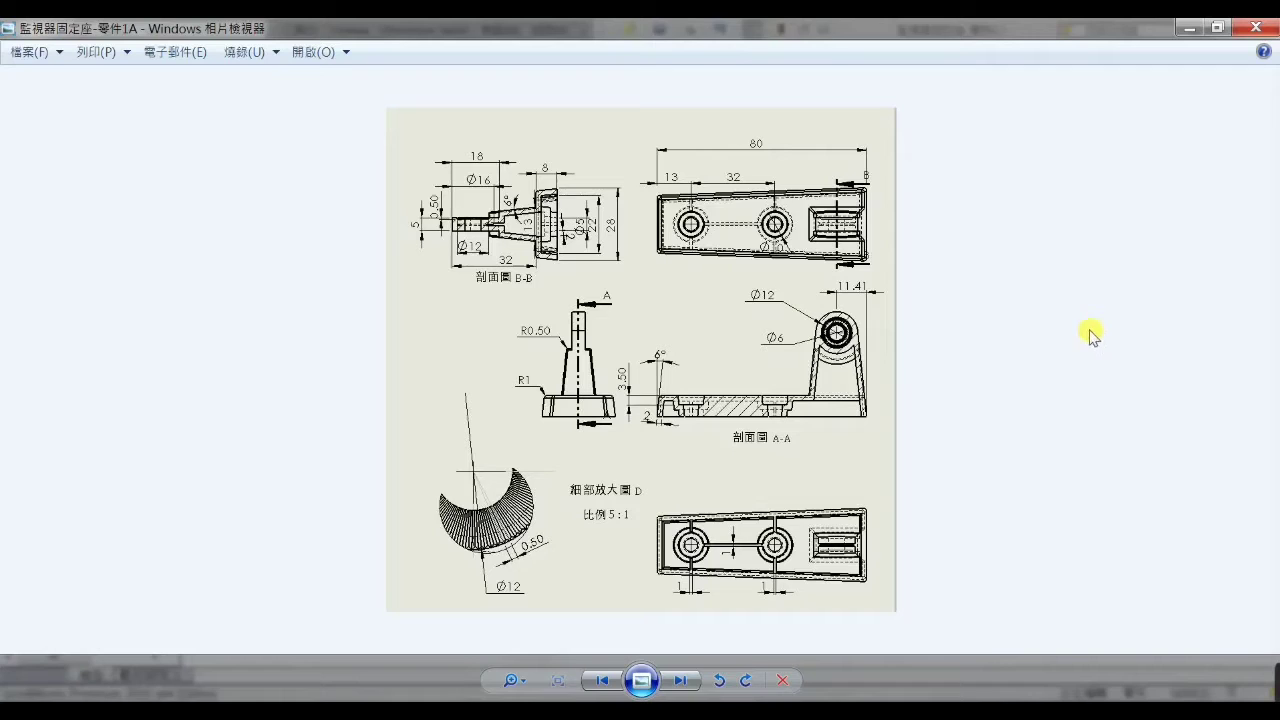
Set the drawing aside, then orbit and zoom until the bracket's eyelet hole faces the viewer.
left_click(1189, 30)
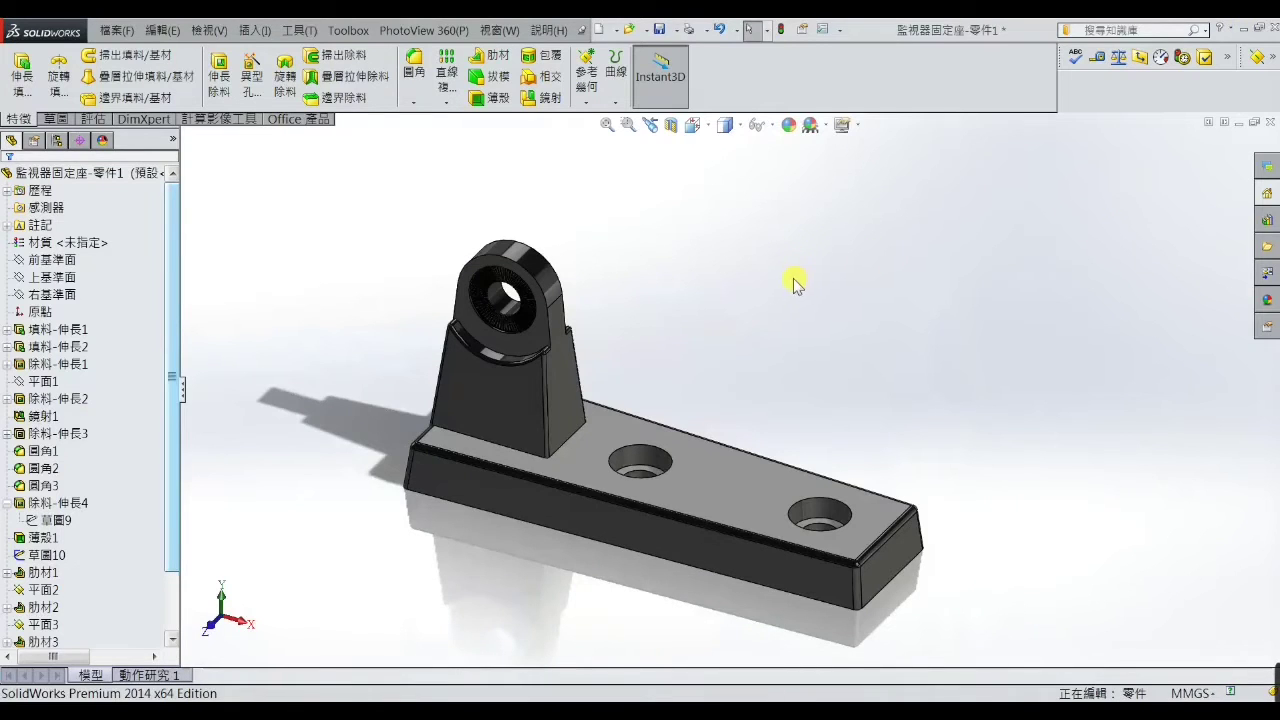
middle_click_drag(760, 357, 706, 360)
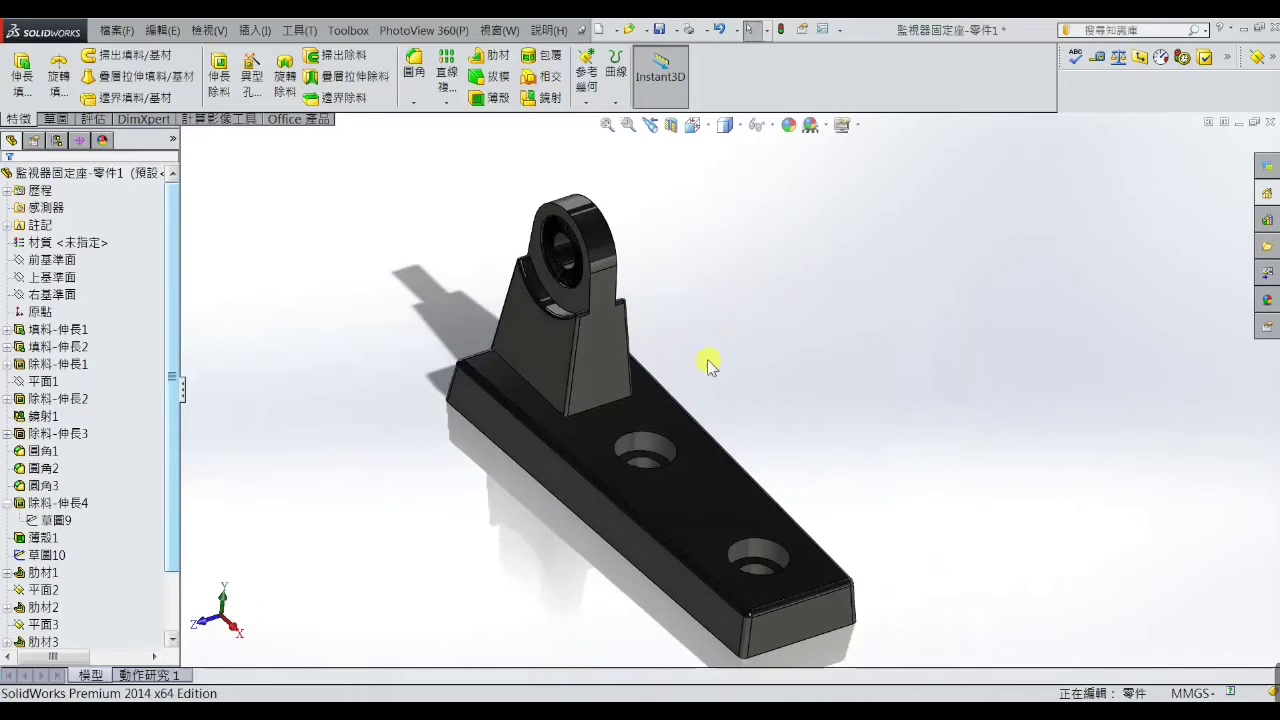
scroll(592, 275, "down", 3)
scroll(590, 300, "down", 3)
scroll(575, 335, "down", 2)
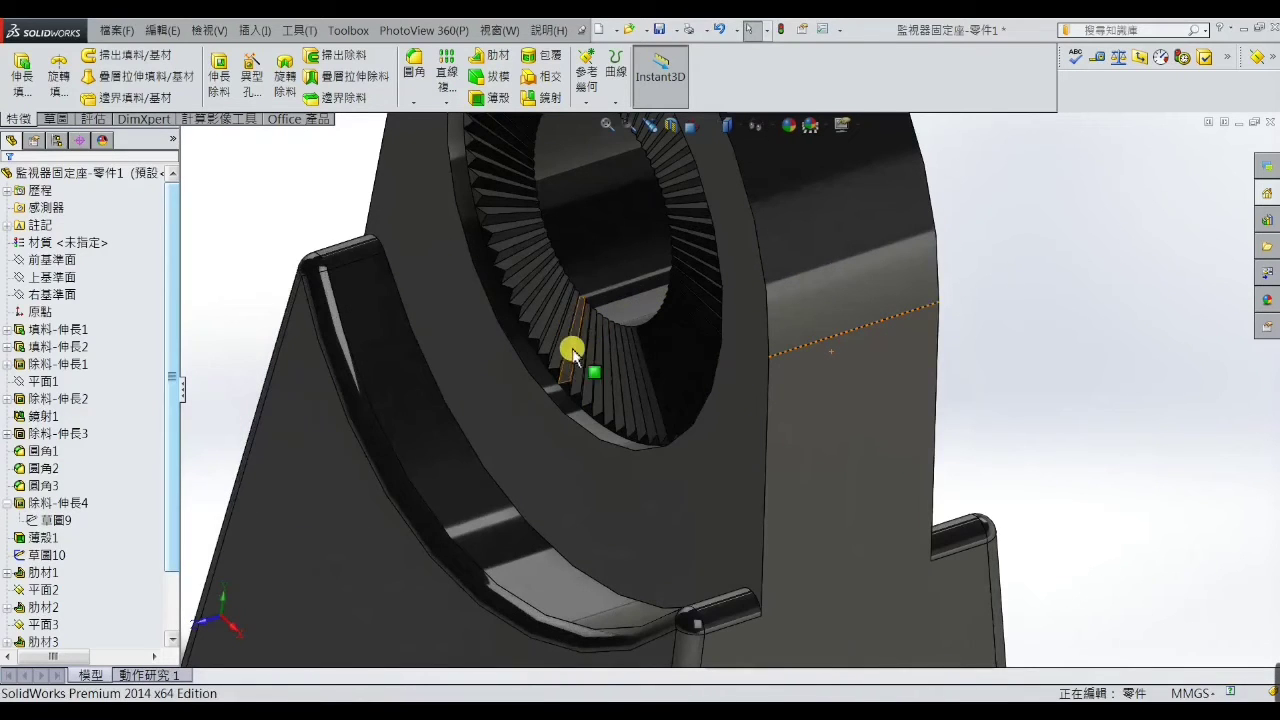
scroll(645, 420, "up", 3)
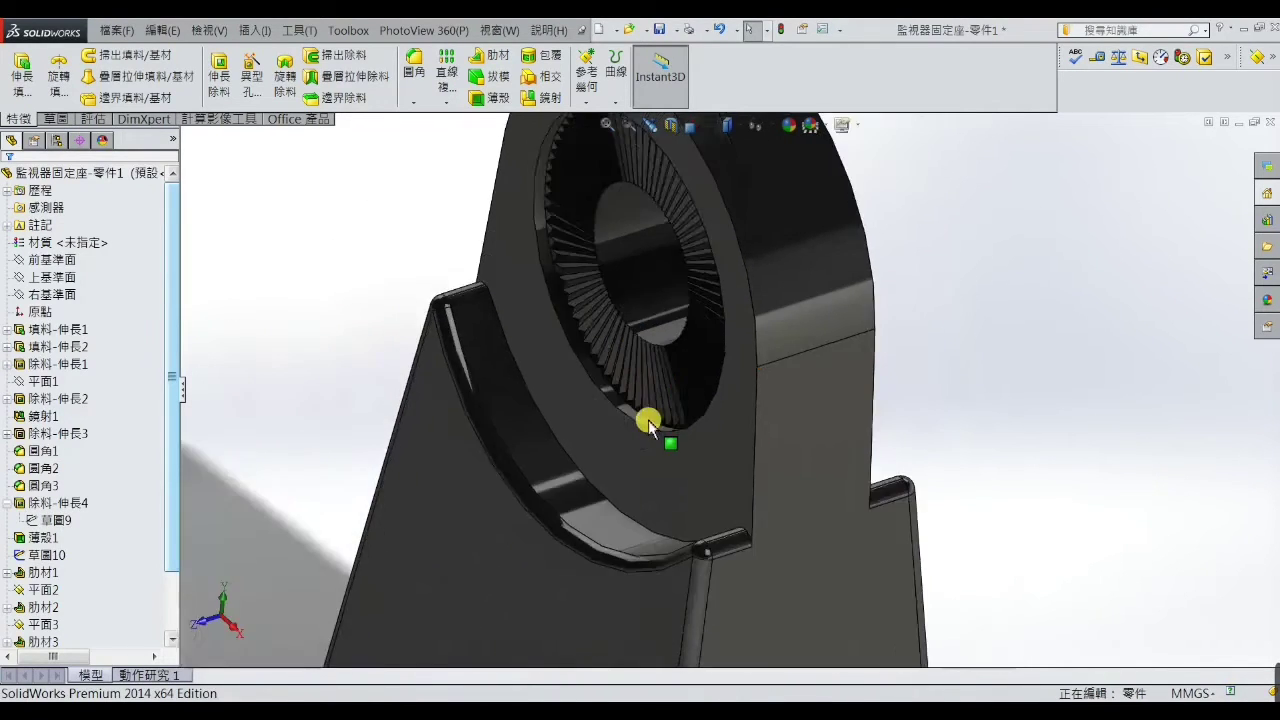
scroll(720, 400, "up", 3)
scroll(762, 388, "up", 2)
mouse_move(765, 375)
middle_mouse_down()
mouse_move(750, 120)
mouse_move(809, 347)
mouse_move(800, 360)
mouse_move(694, 360)
mouse_move(675, 385)
mouse_move(817, 360)
mouse_move(797, 414)
middle_mouse_up()
scroll(800, 417, "up", 3)
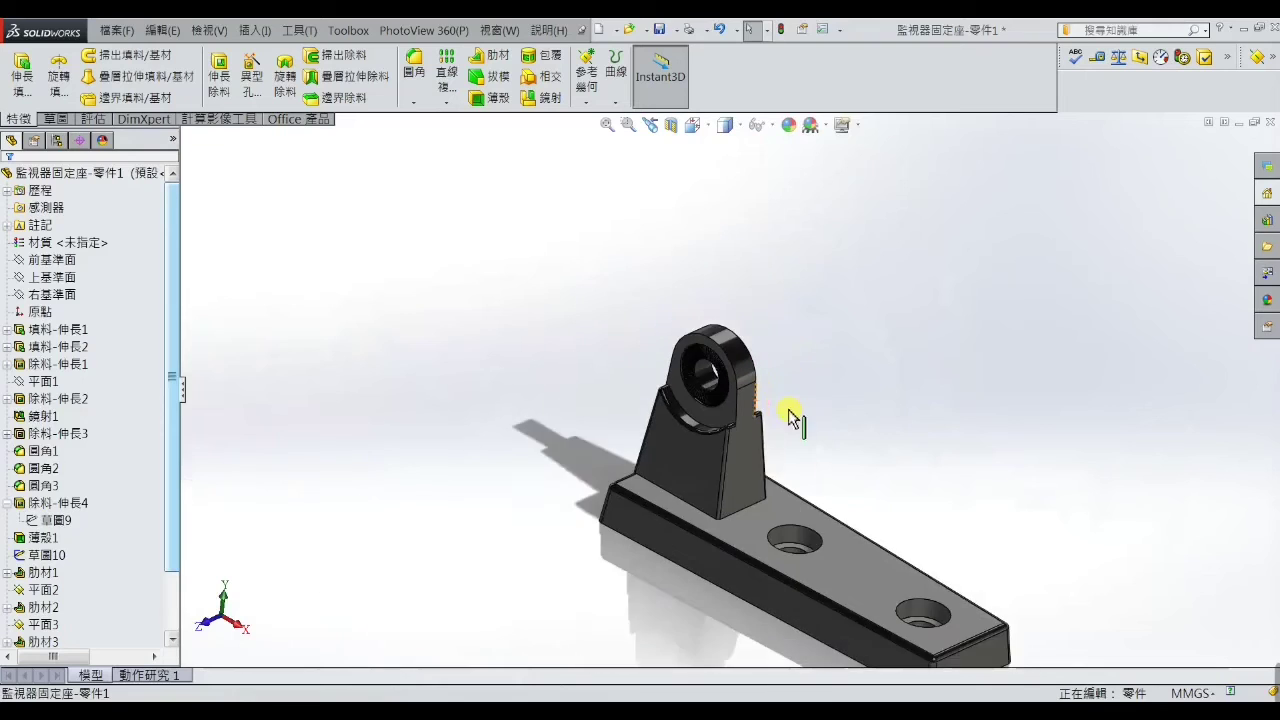
scroll(790, 430, "up", 2)
scroll(776, 450, "down", 3)
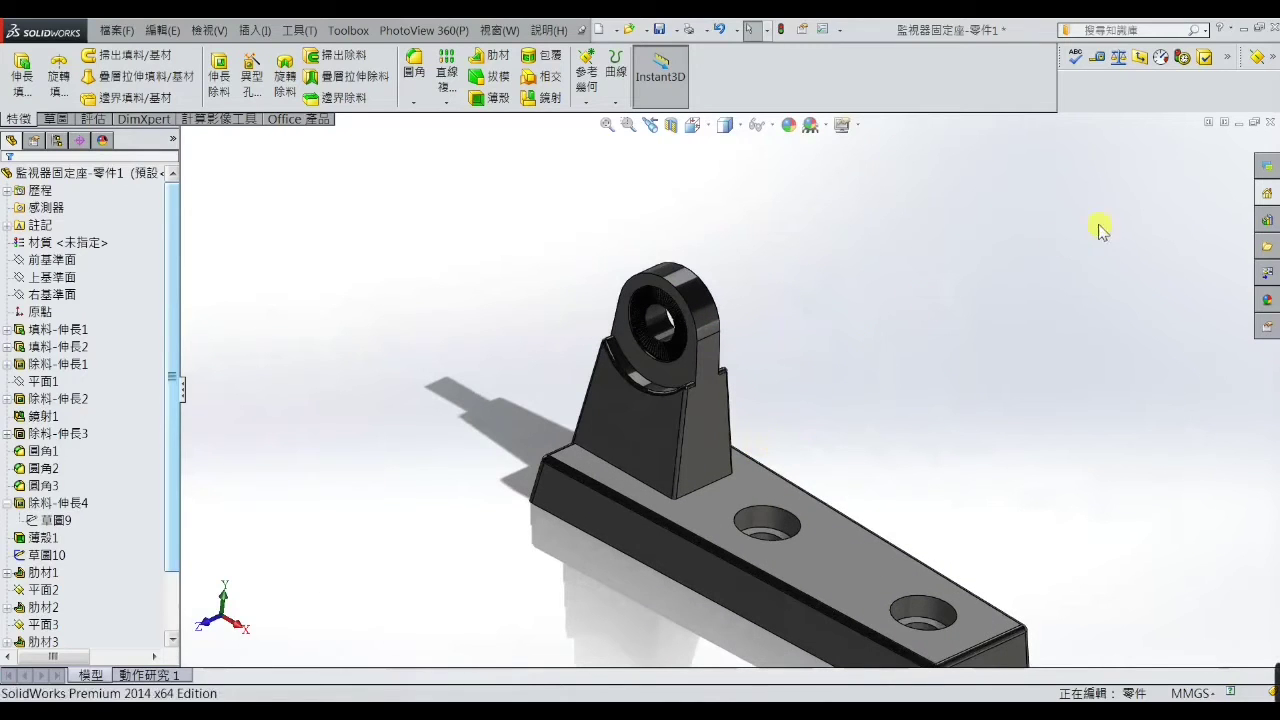
Put the bracket part away, create a new part and select the Top Plane.
left_click(1239, 123)
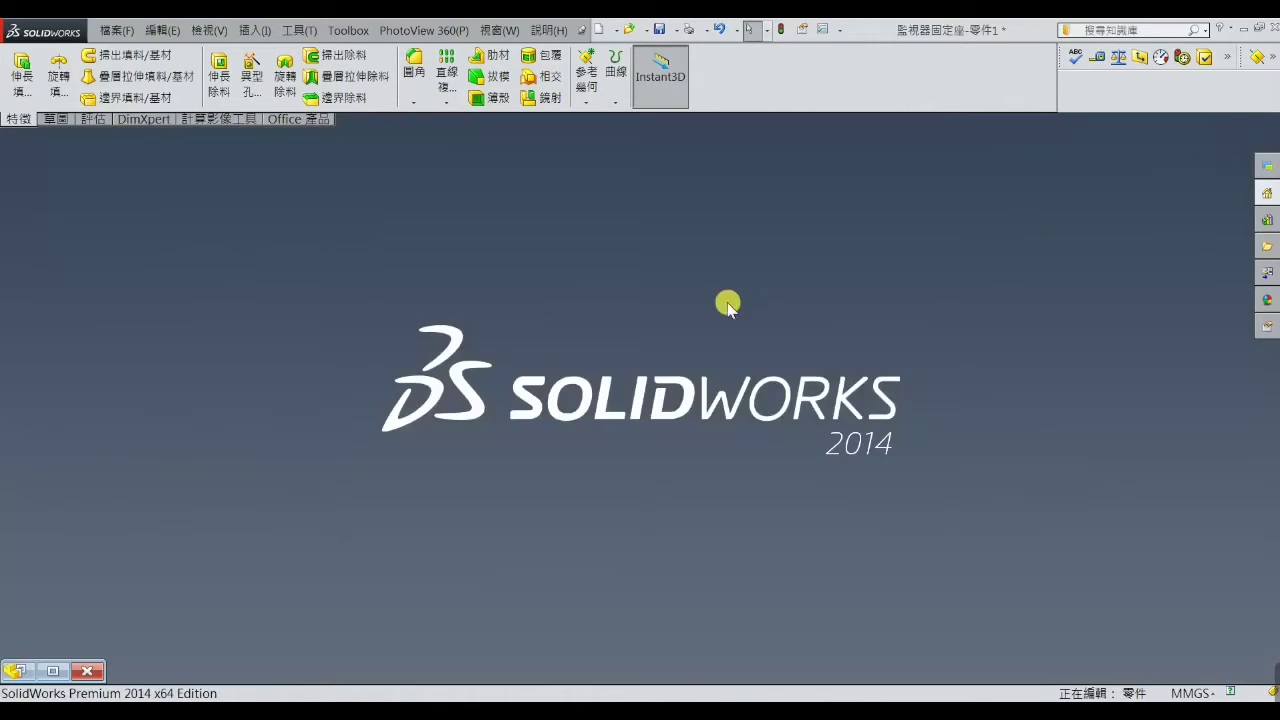
left_click(599, 29)
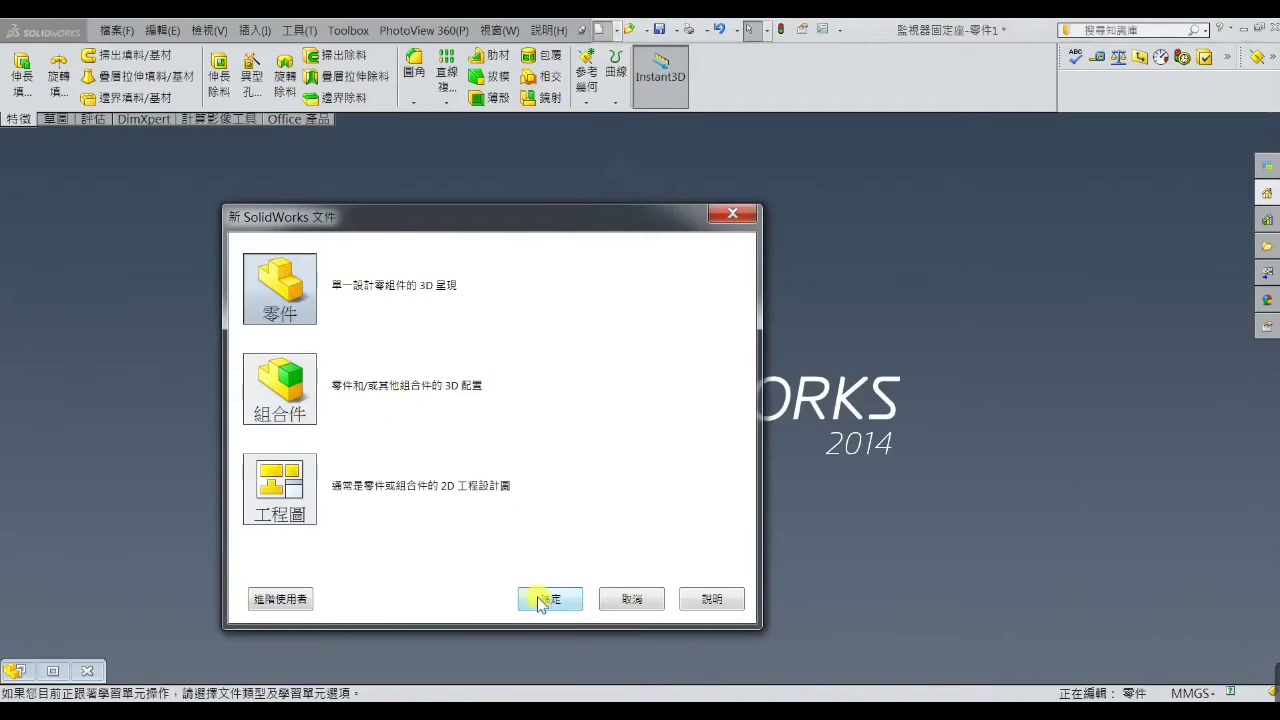
left_click(545, 599)
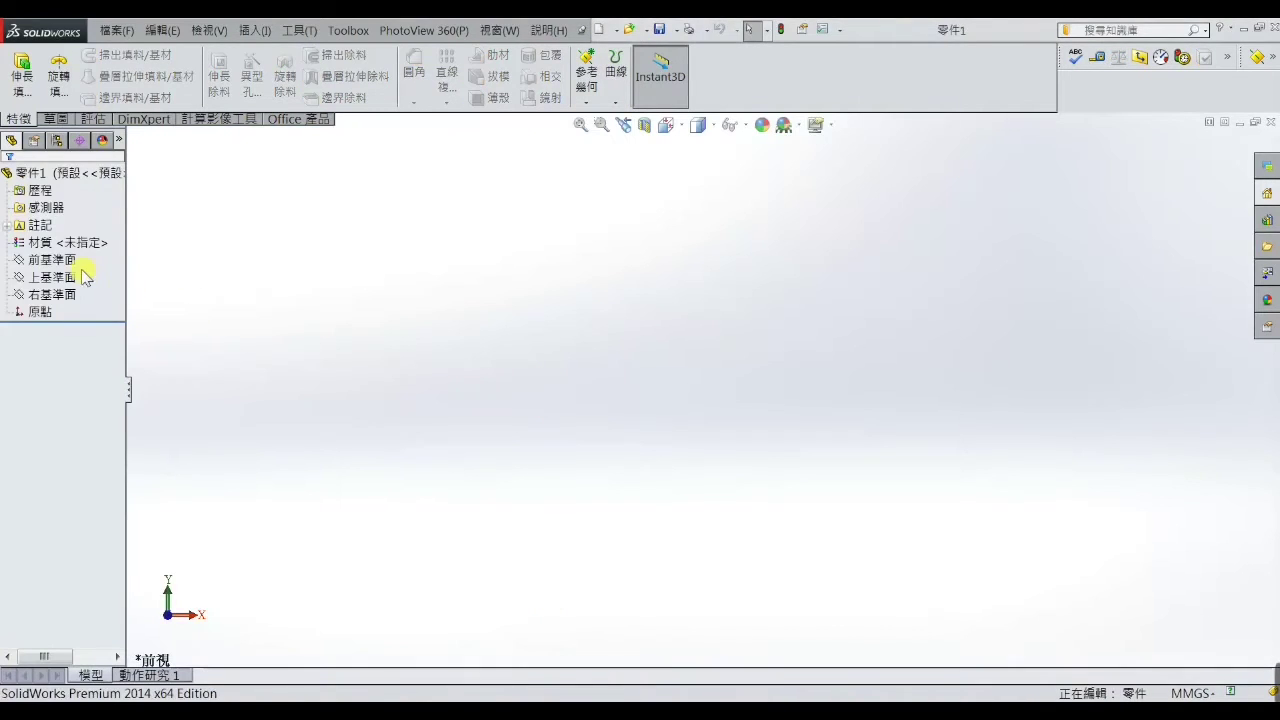
left_click(72, 277)
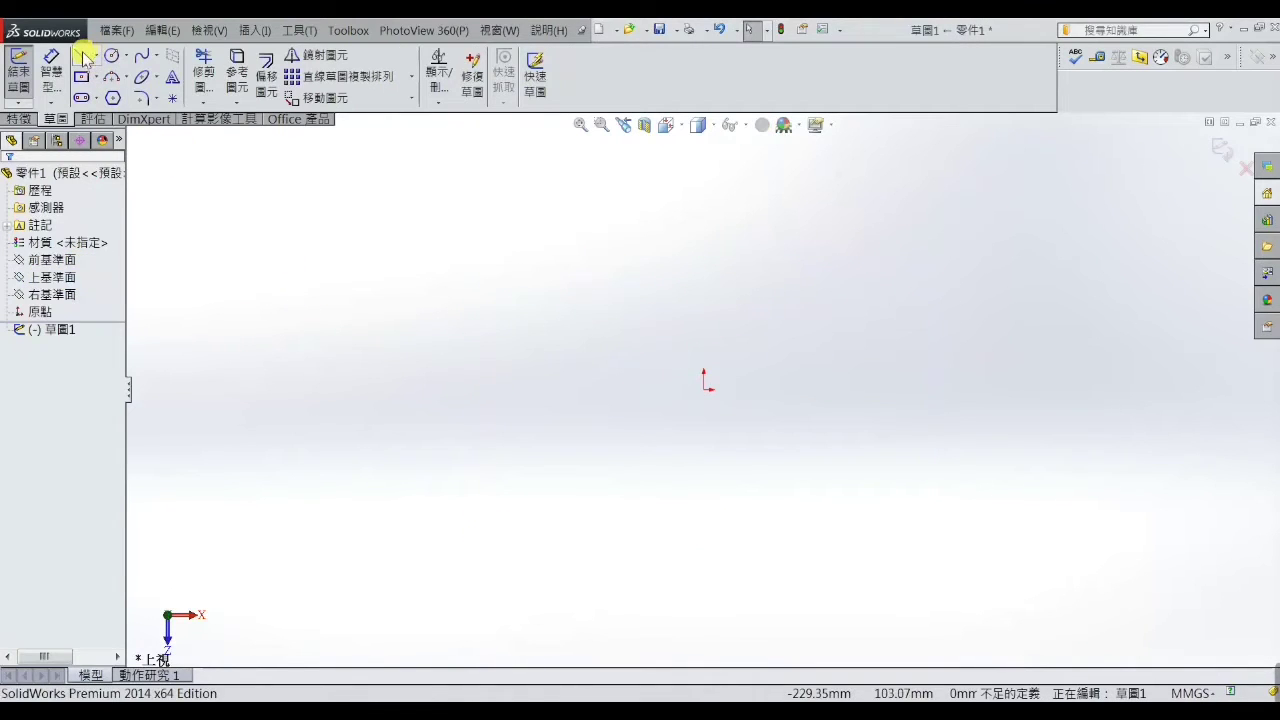
Draw a horizontal and a vertical construction line meeting at the origin.
left_click(80, 57)
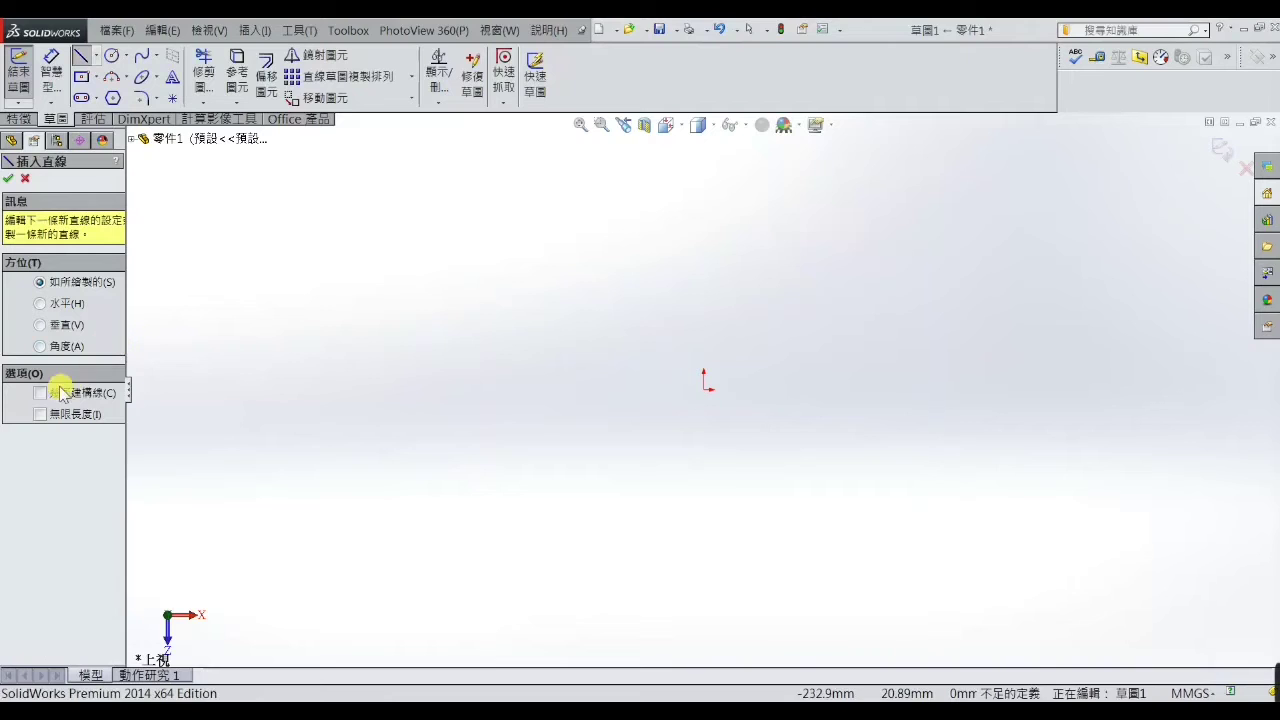
left_click(40, 394)
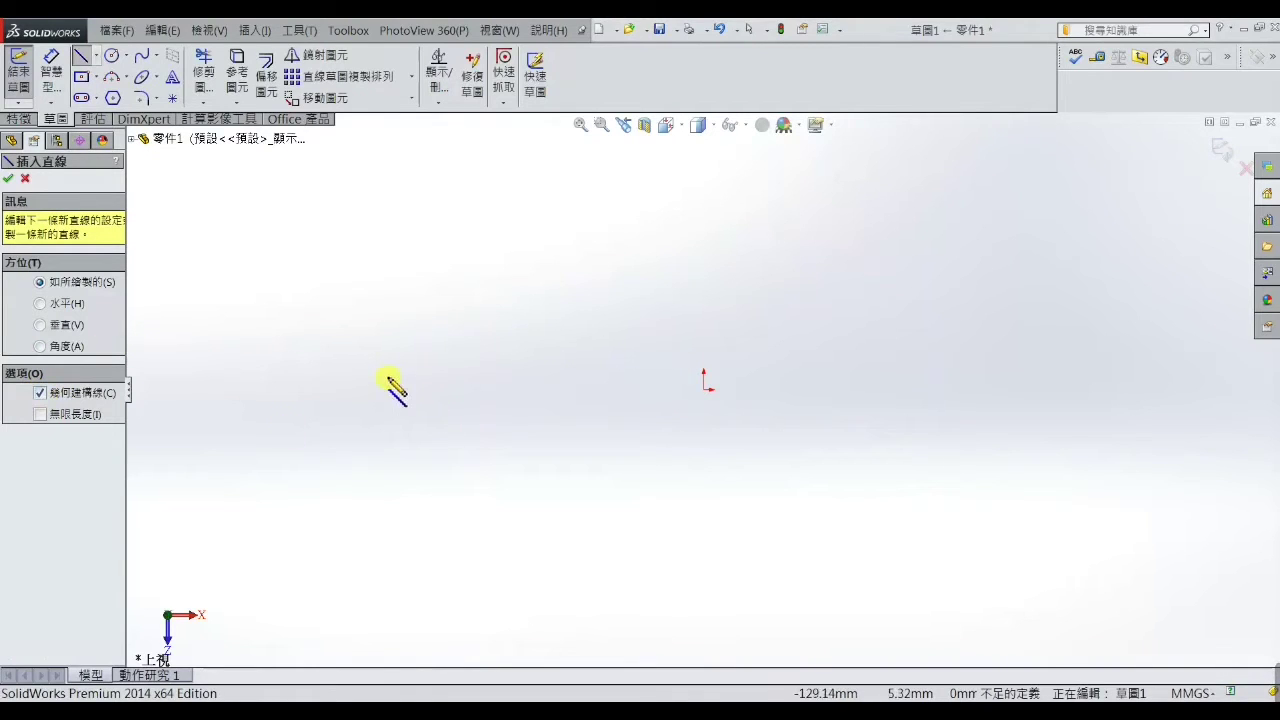
left_click(345, 389)
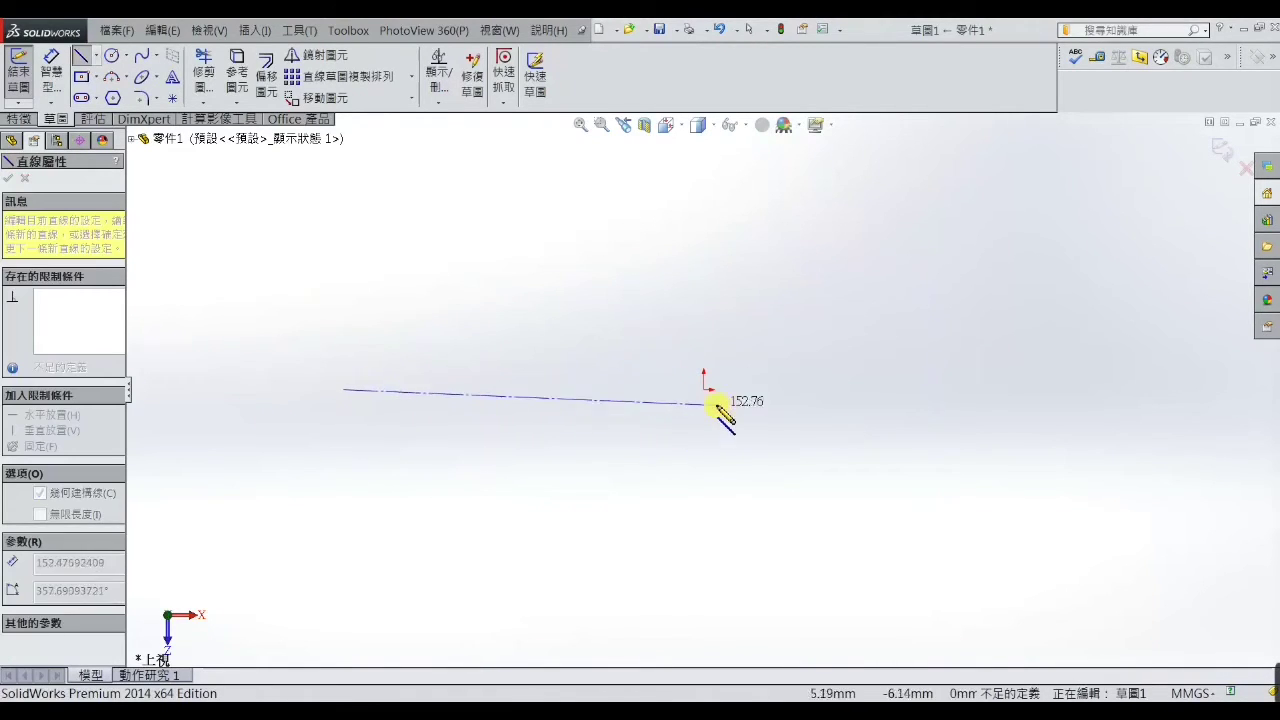
left_click(705, 389)
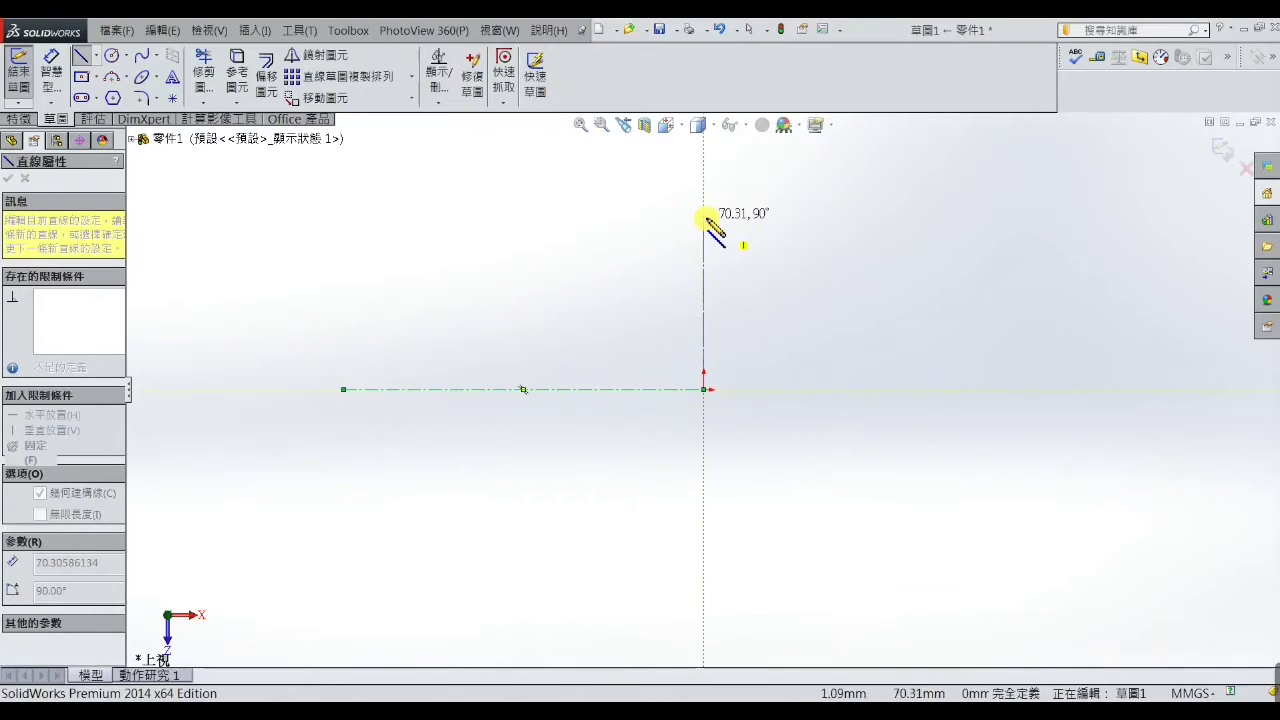
left_click(706, 222)
right_click(708, 220)
left_click(720, 157)
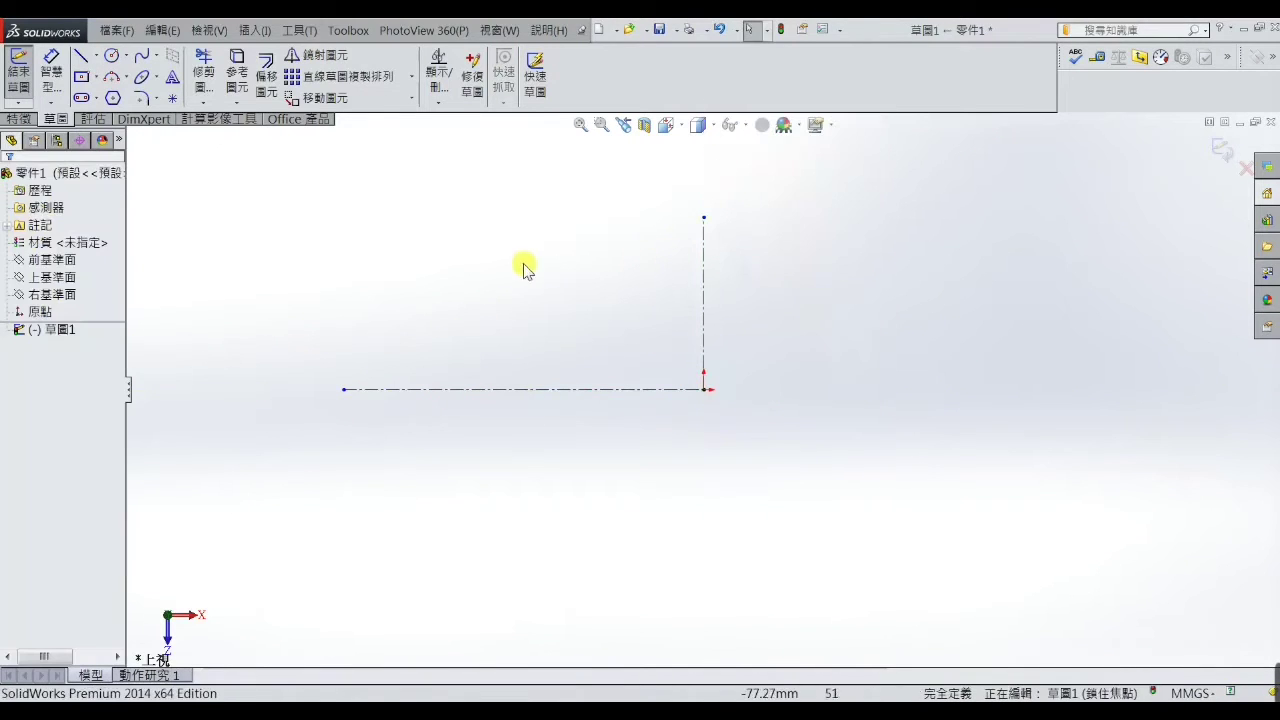
Draw a centre rectangle centred on the origin.
left_click(83, 79)
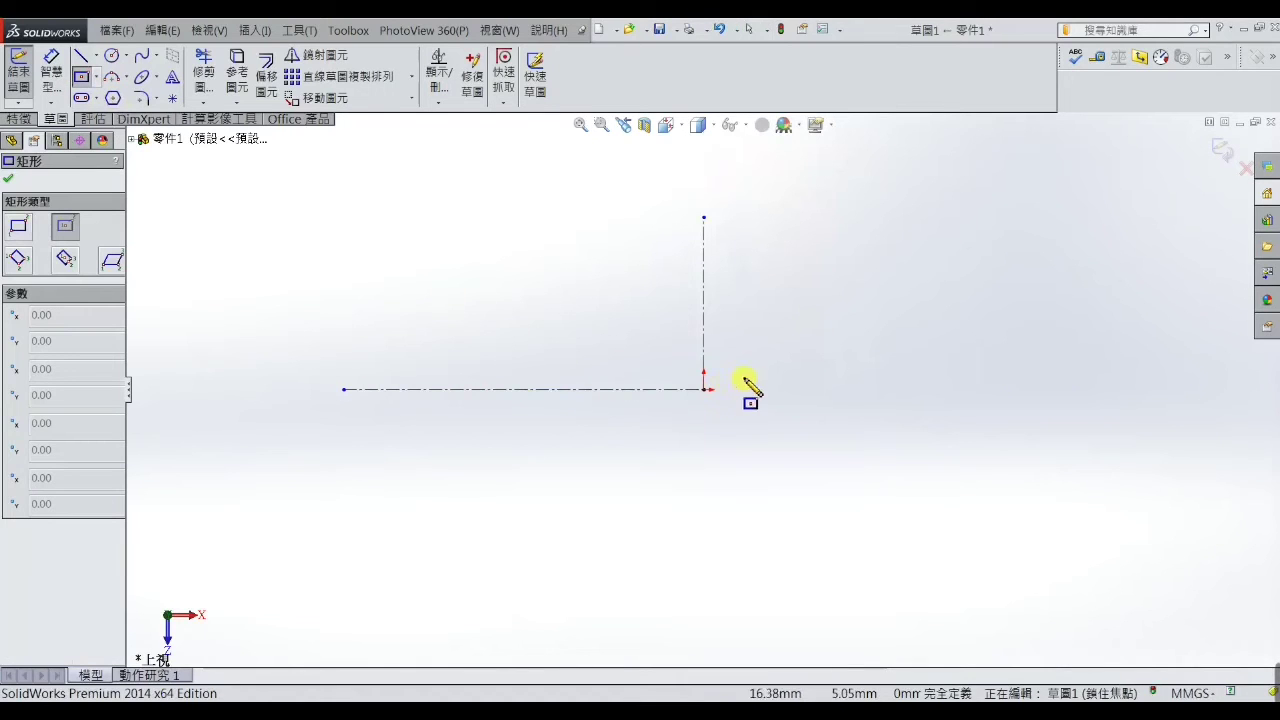
left_click(704, 389)
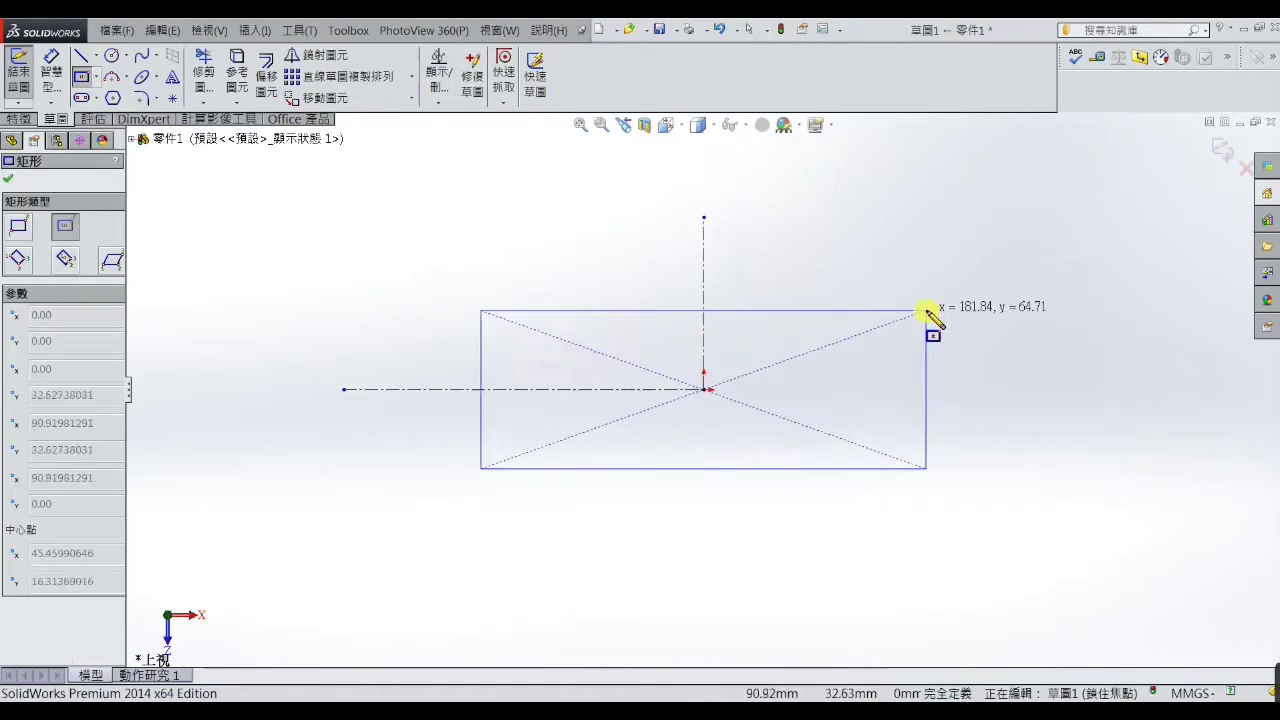
left_click(945, 297)
right_click(945, 297)
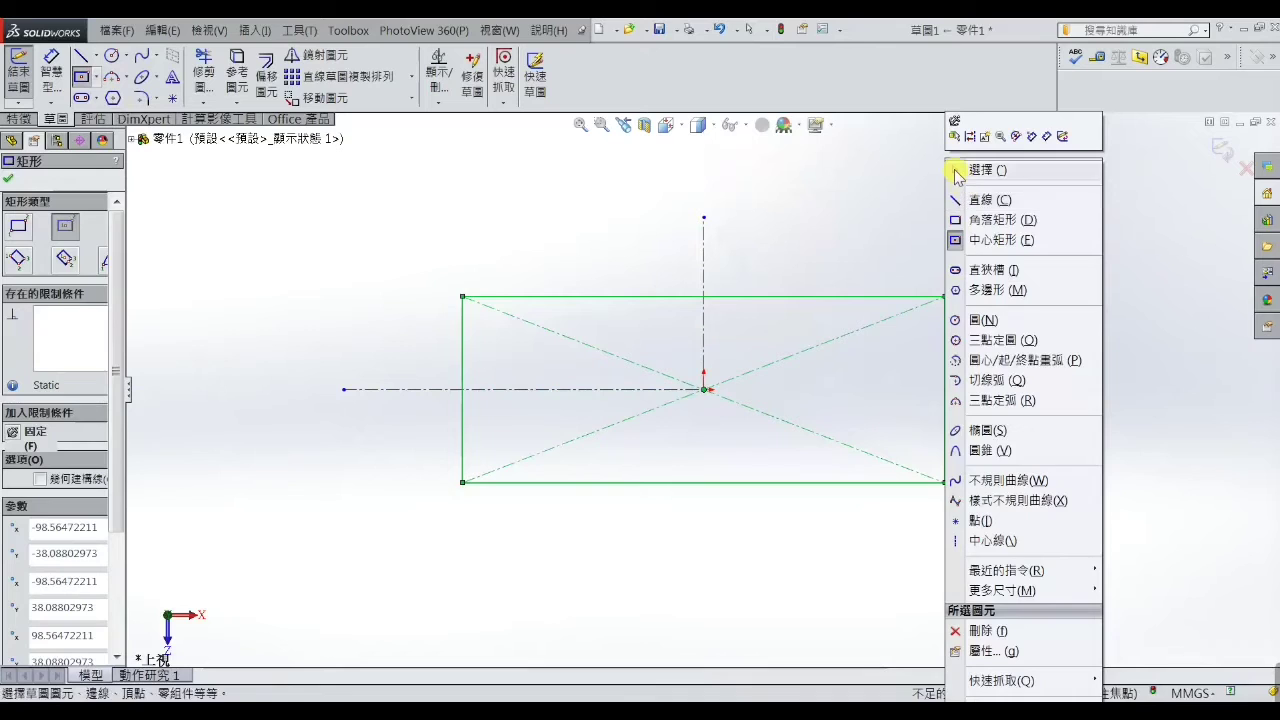
left_click(962, 168)
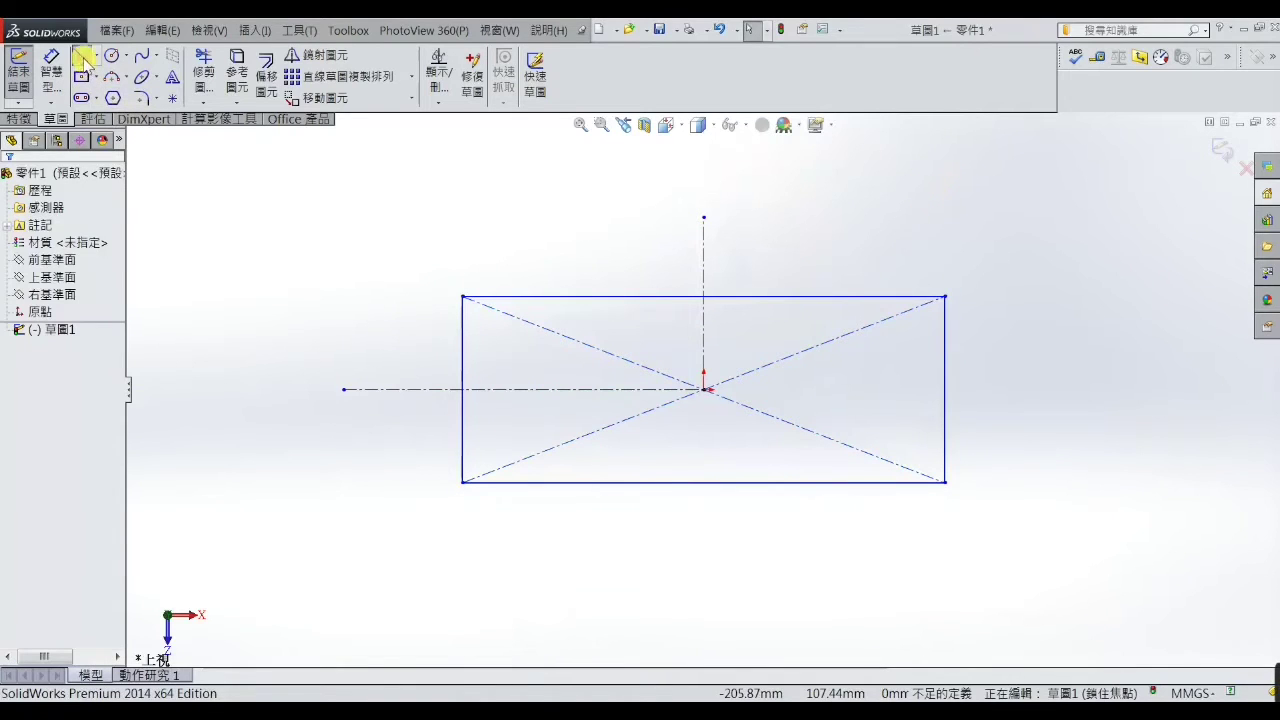
Draw a sloped line from the rectangle's top-left corner to its right edge.
left_click(83, 58)
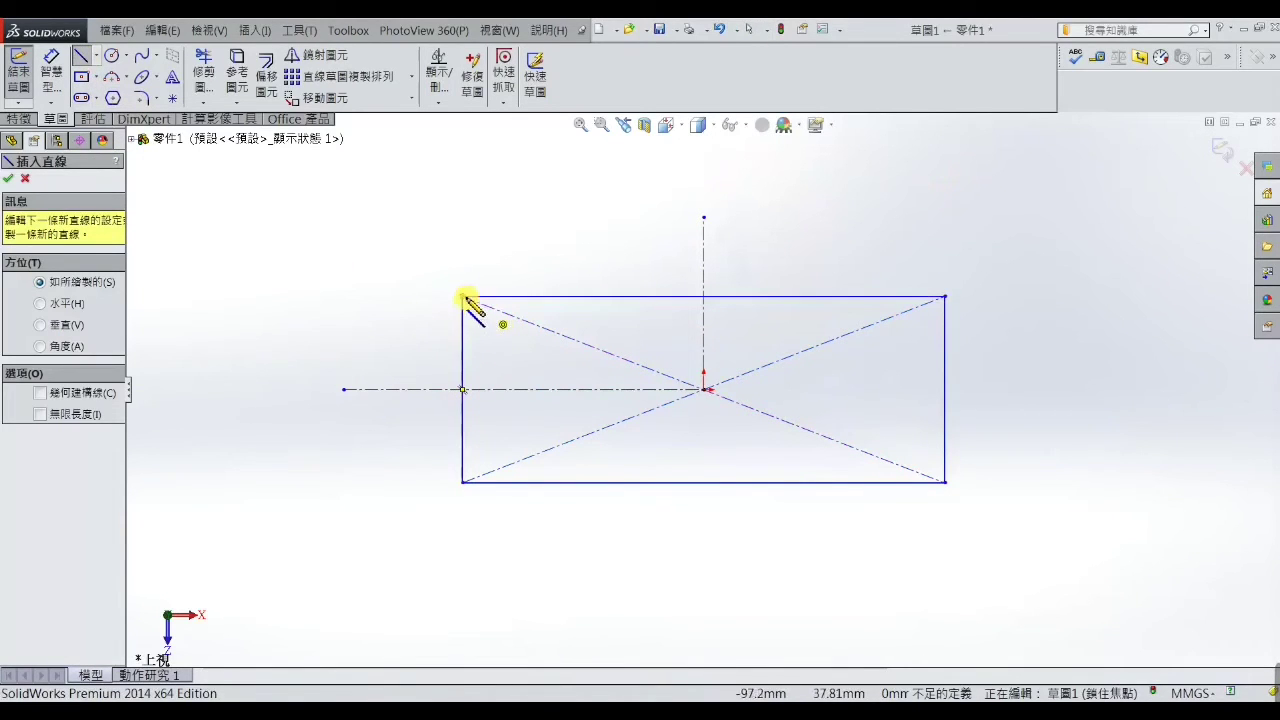
left_click(463, 297)
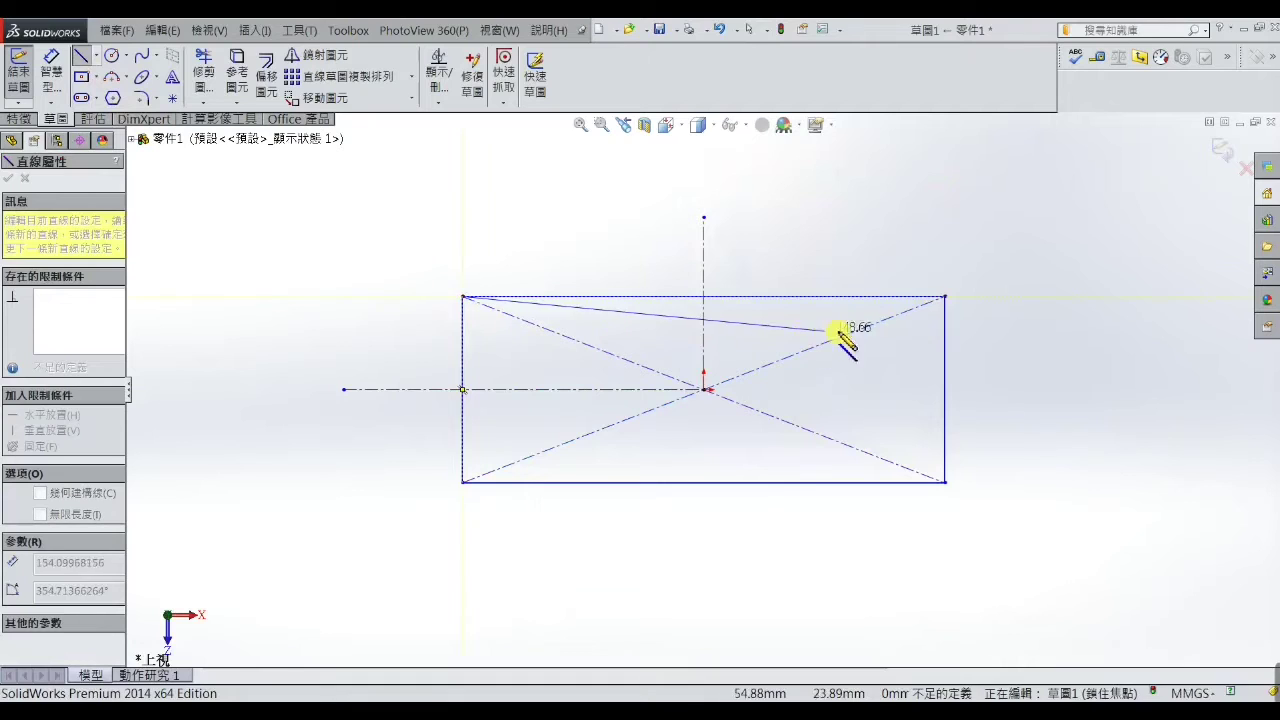
left_click(945, 340)
right_click(945, 340)
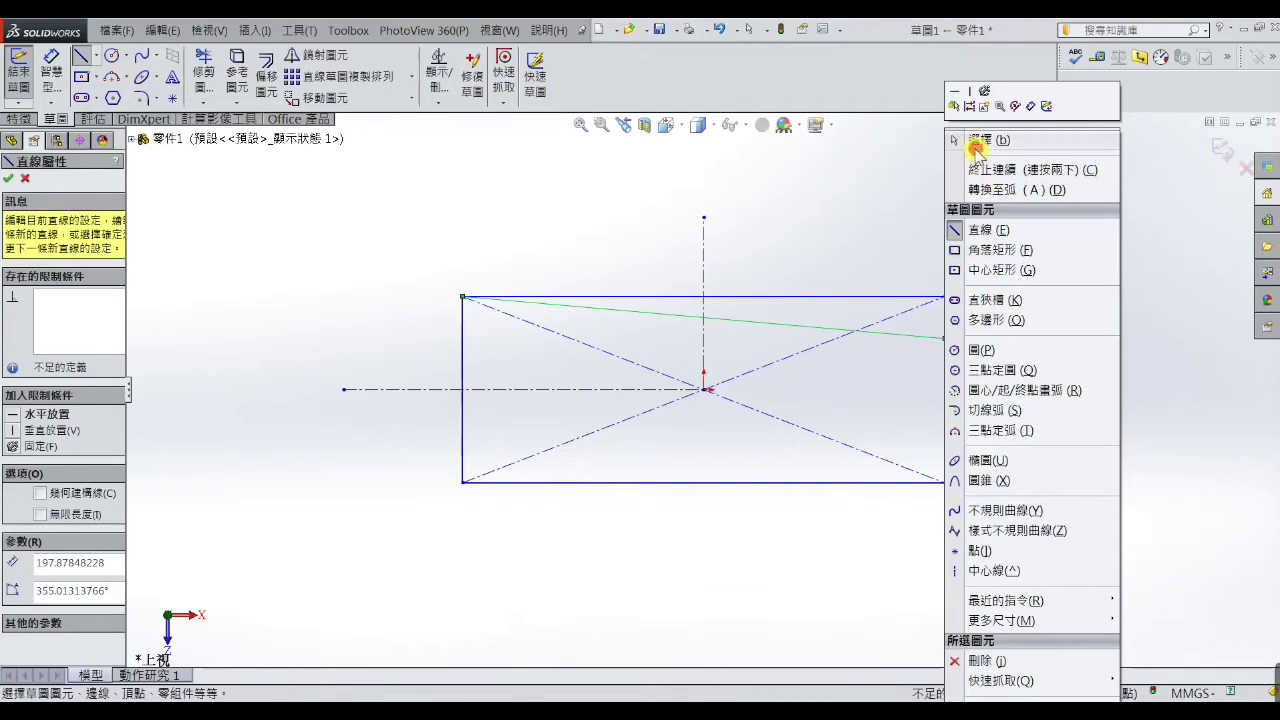
left_click(972, 137)
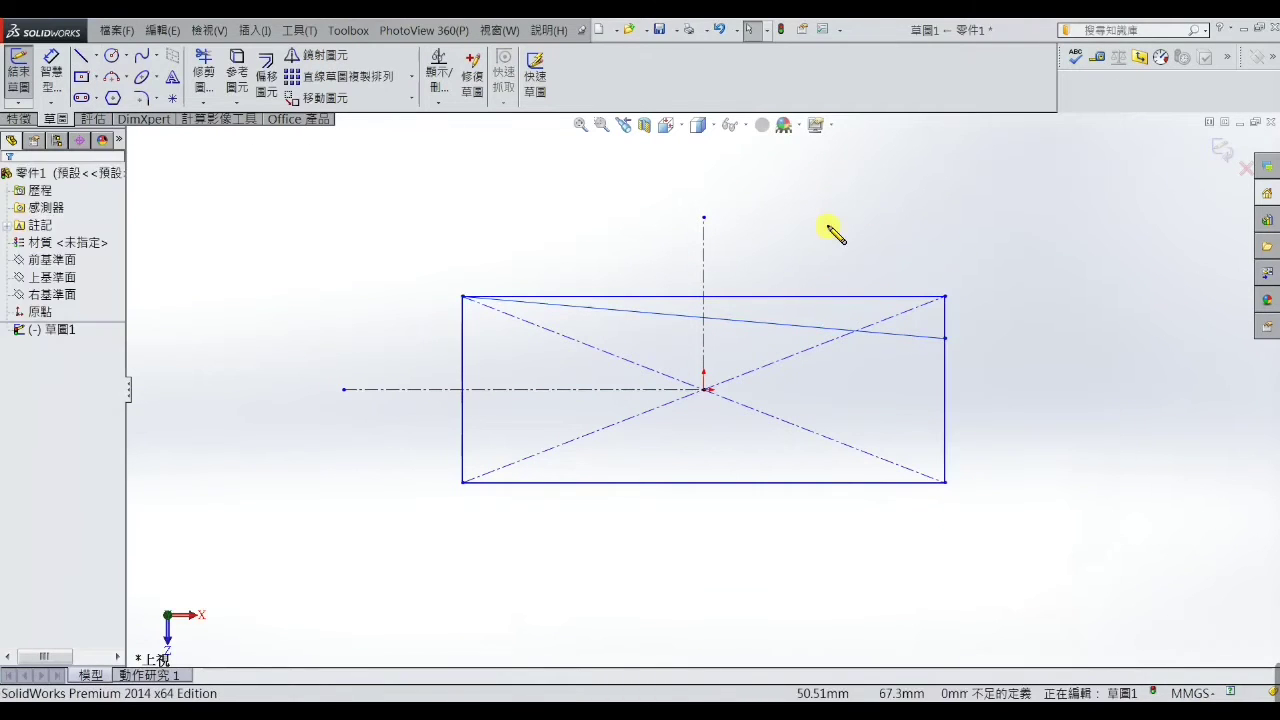
Mirror the sloped line about the horizontal centerline.
left_click(318, 55)
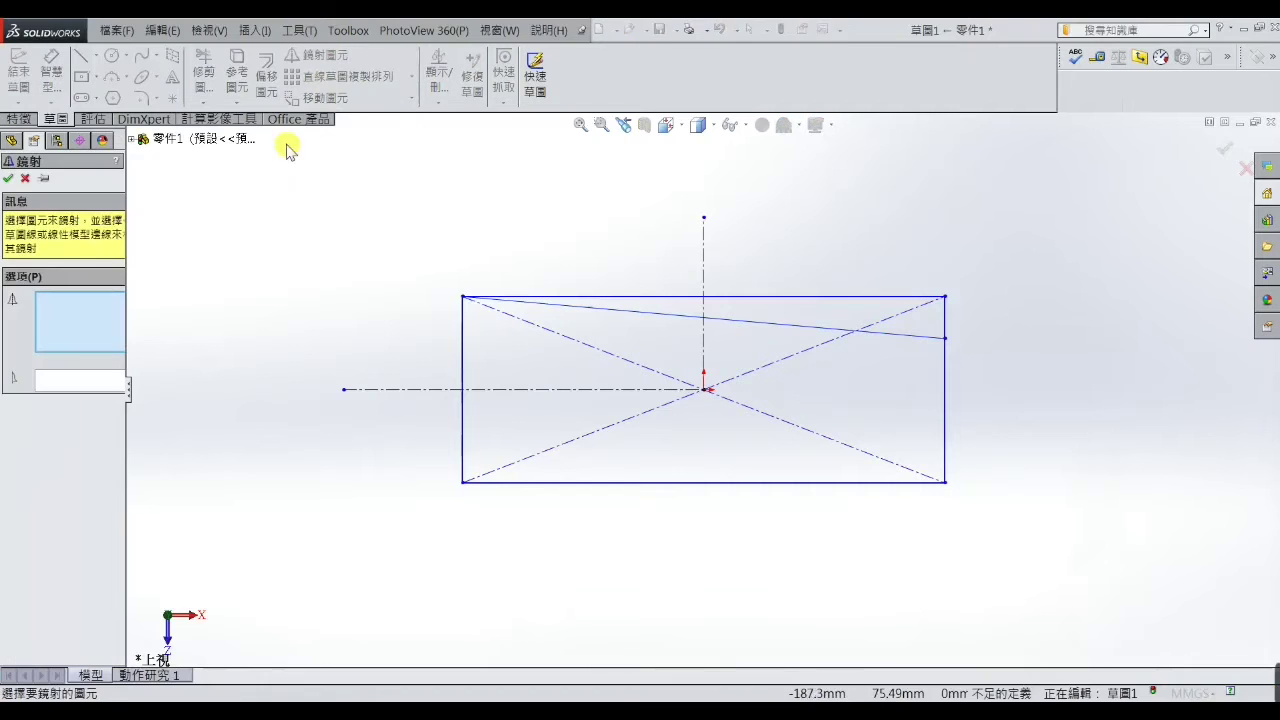
left_click(668, 314)
left_click(89, 381)
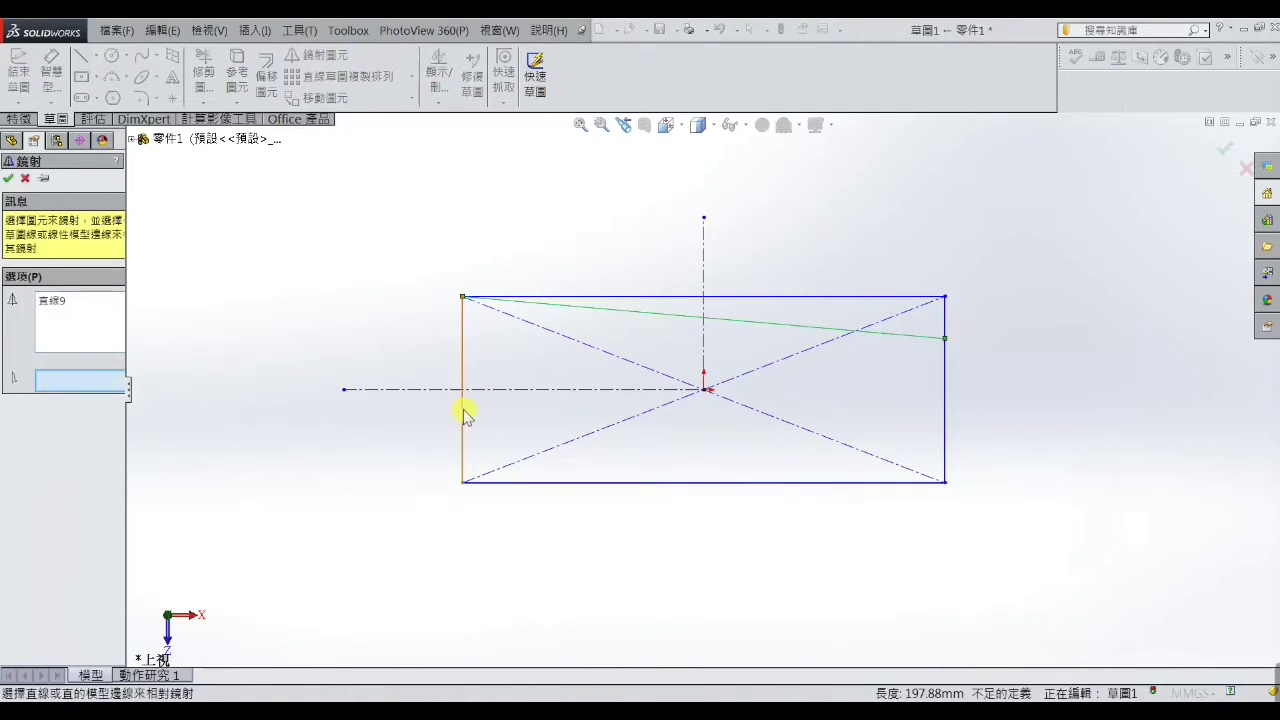
left_click(555, 390)
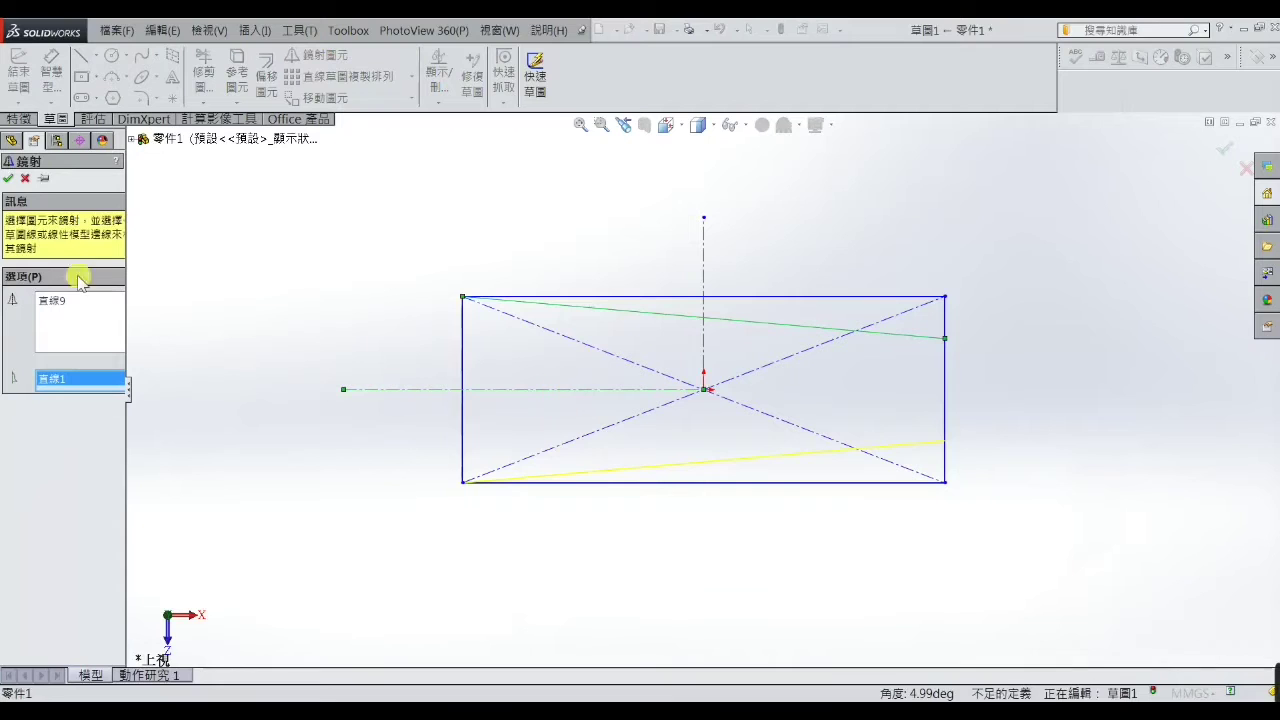
left_click(7, 179)
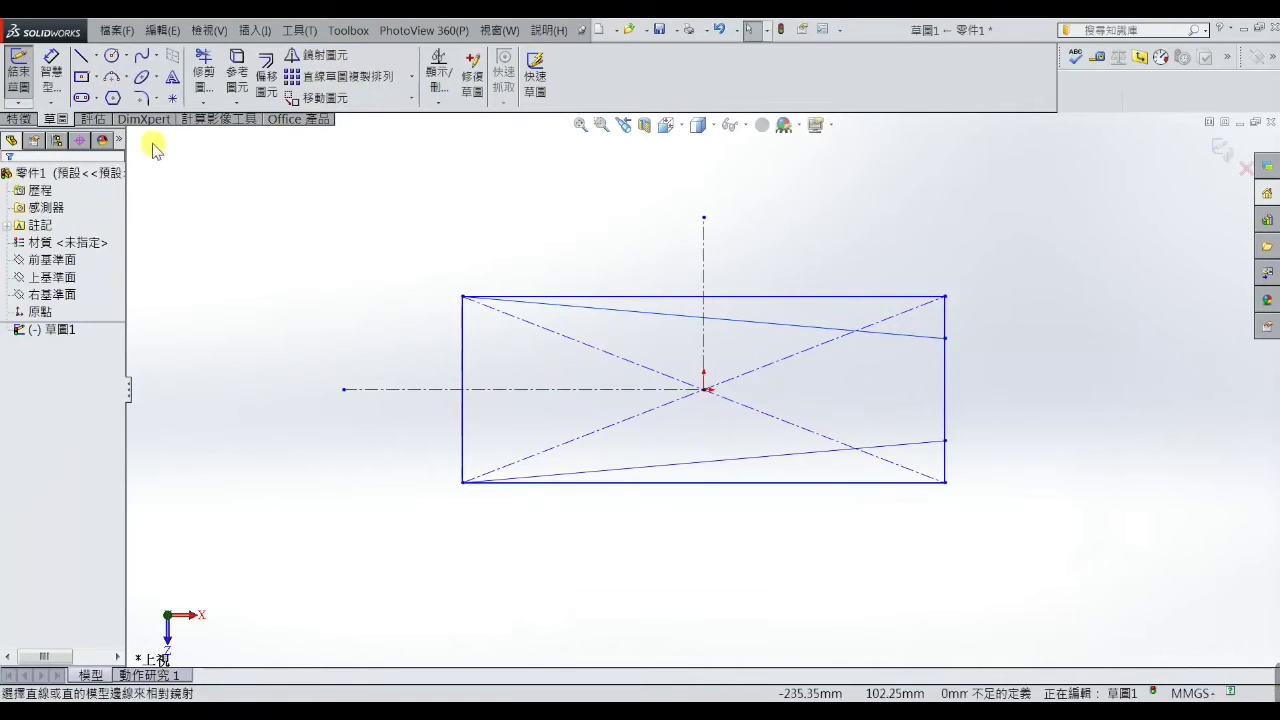
Dimension the gap between the sloped lines' right ends to 22.
left_click(945, 338)
left_click(945, 441)
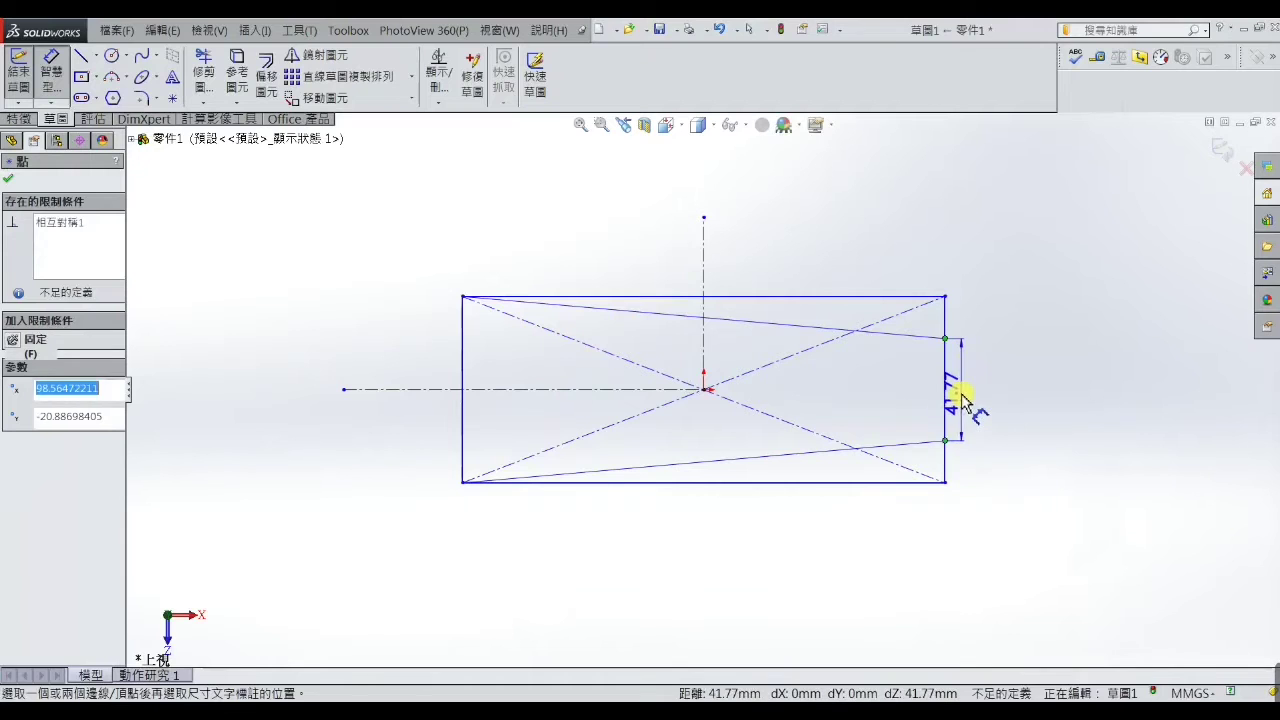
left_click(968, 418)
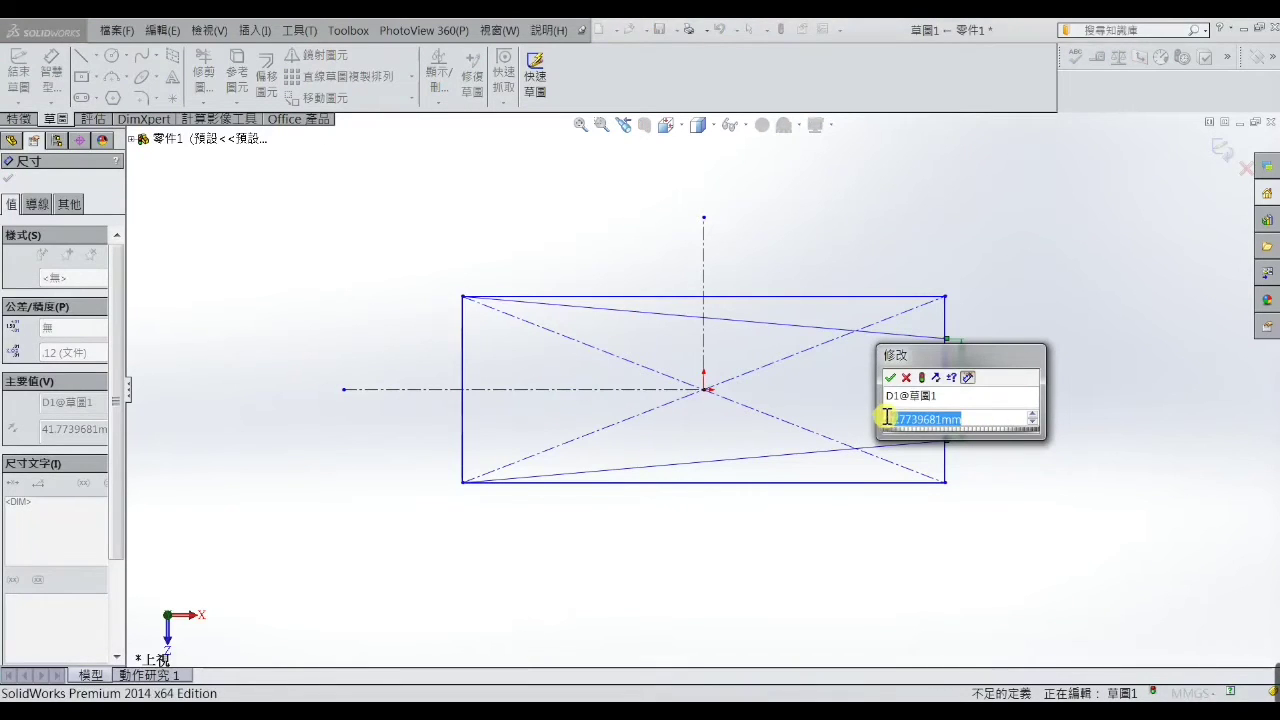
left_click(981, 420)
left_click_drag(981, 420, 855, 425)
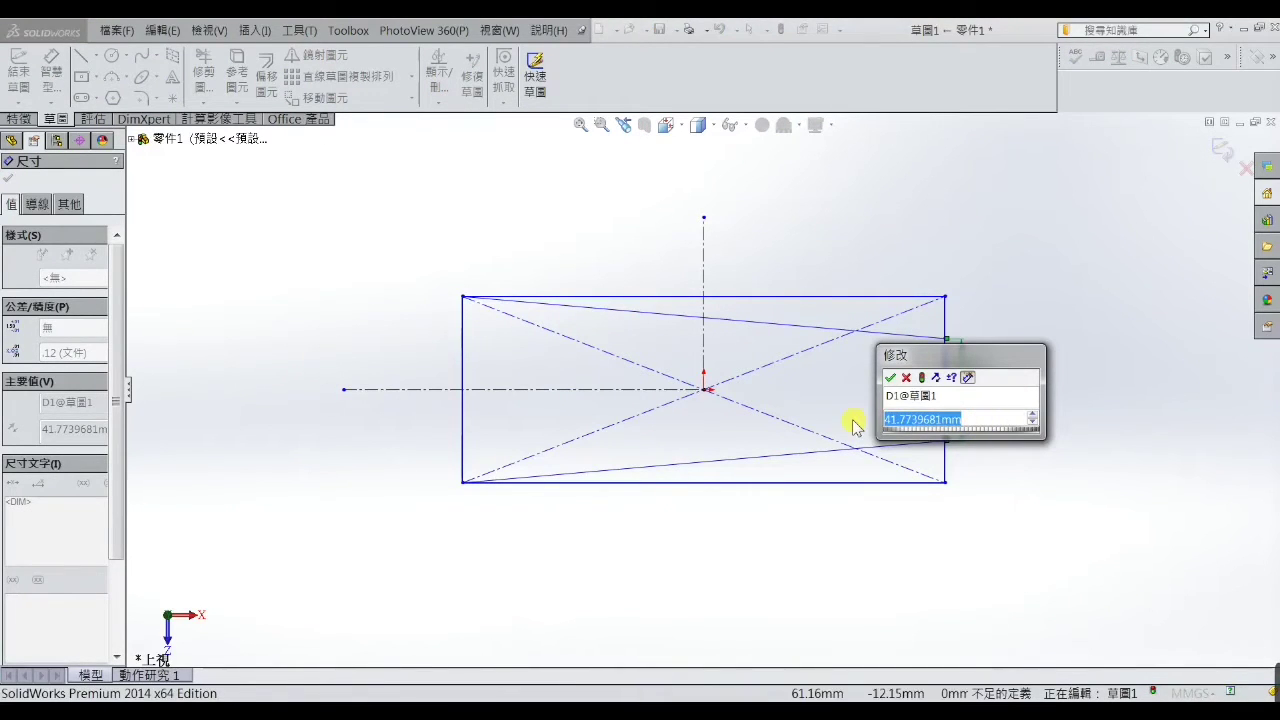
type("22")
key("Return")
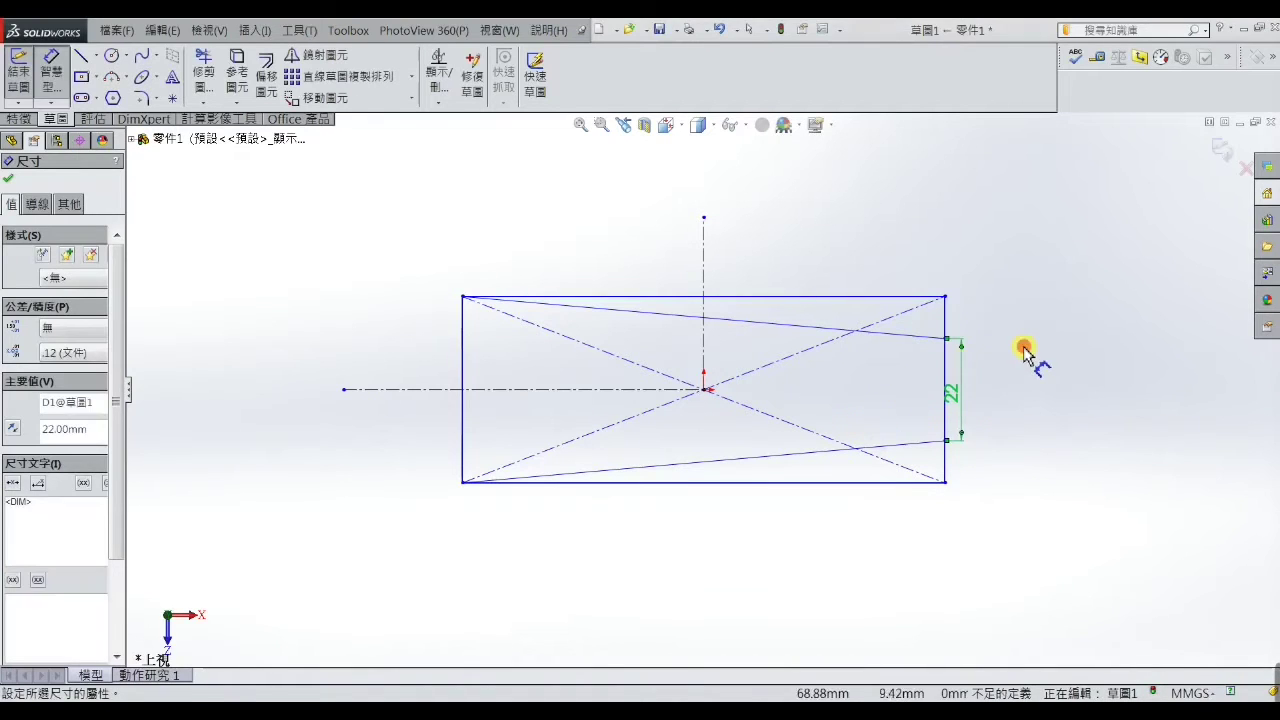
Dimension the top length to 80 and the left edge height to 28.
left_click(754, 296)
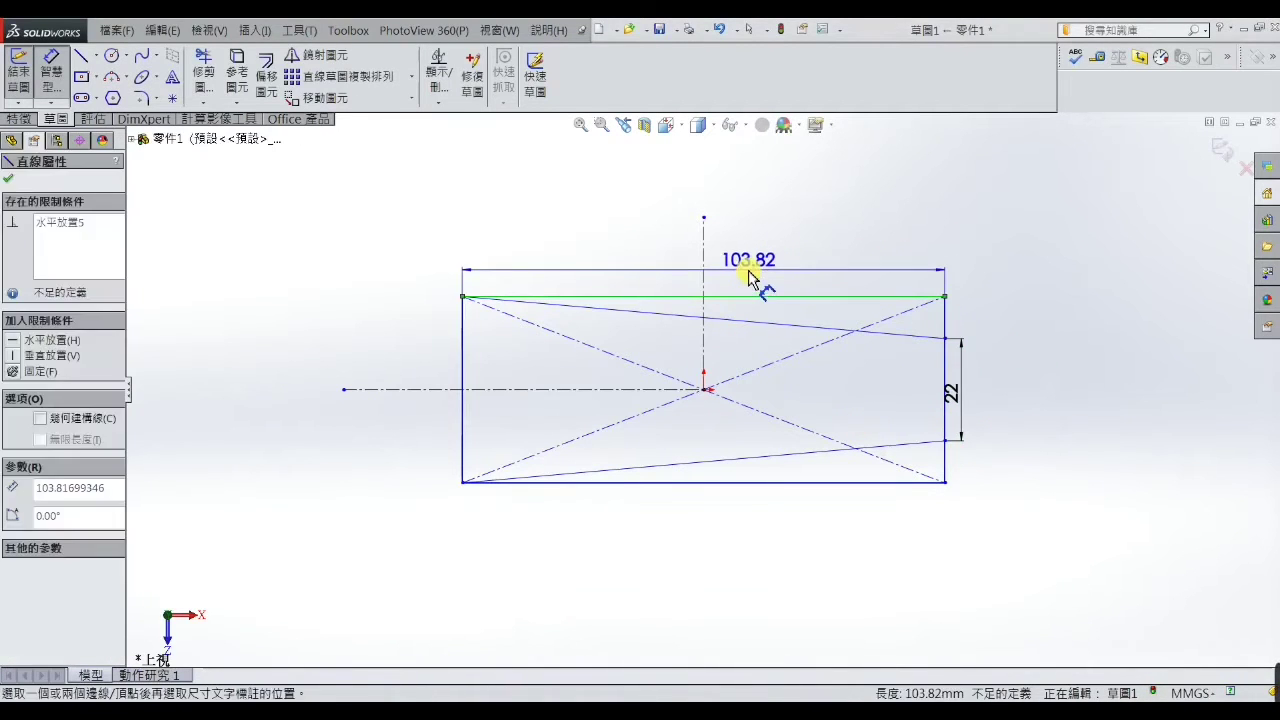
left_click(750, 277)
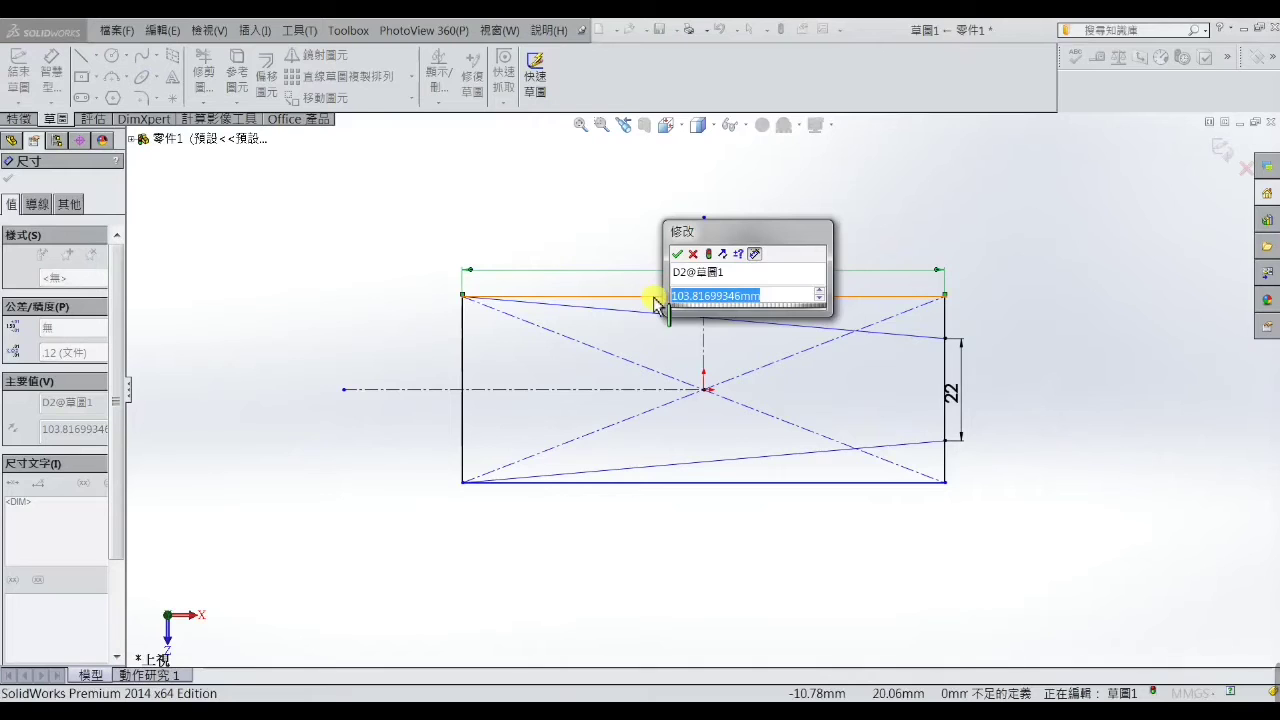
type("80")
key("Return")
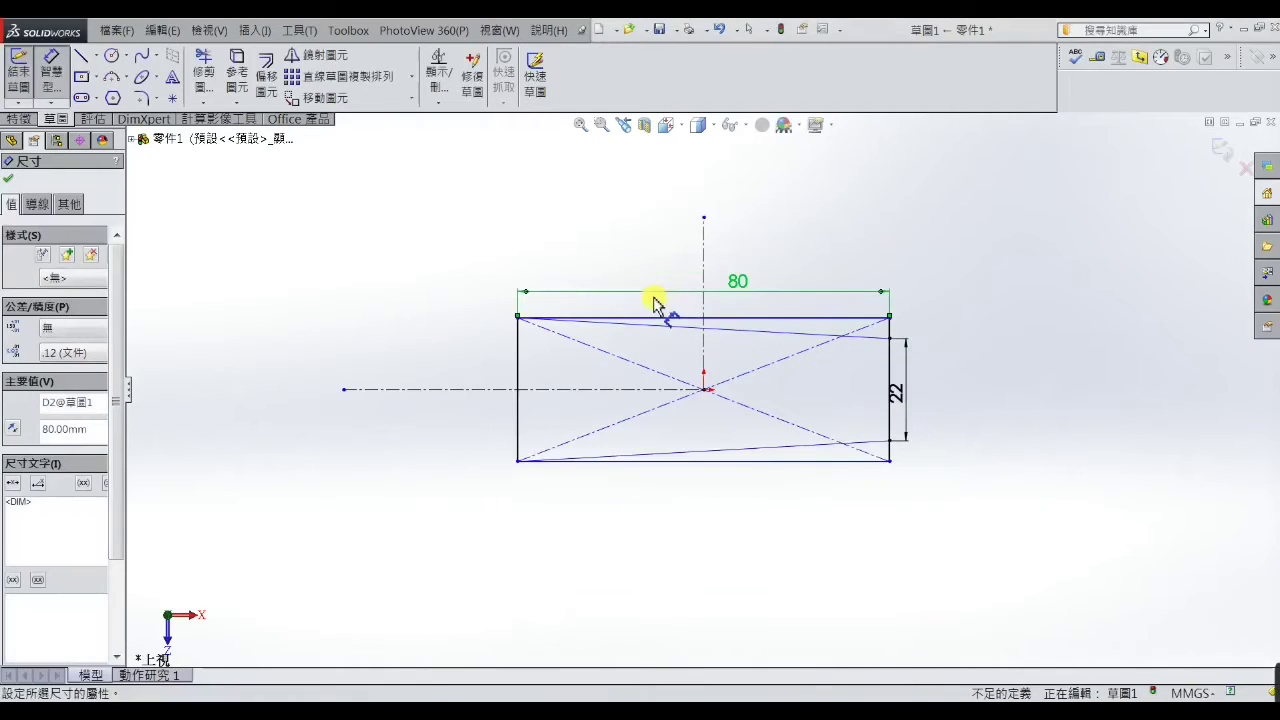
left_click(518, 370)
left_click(496, 384)
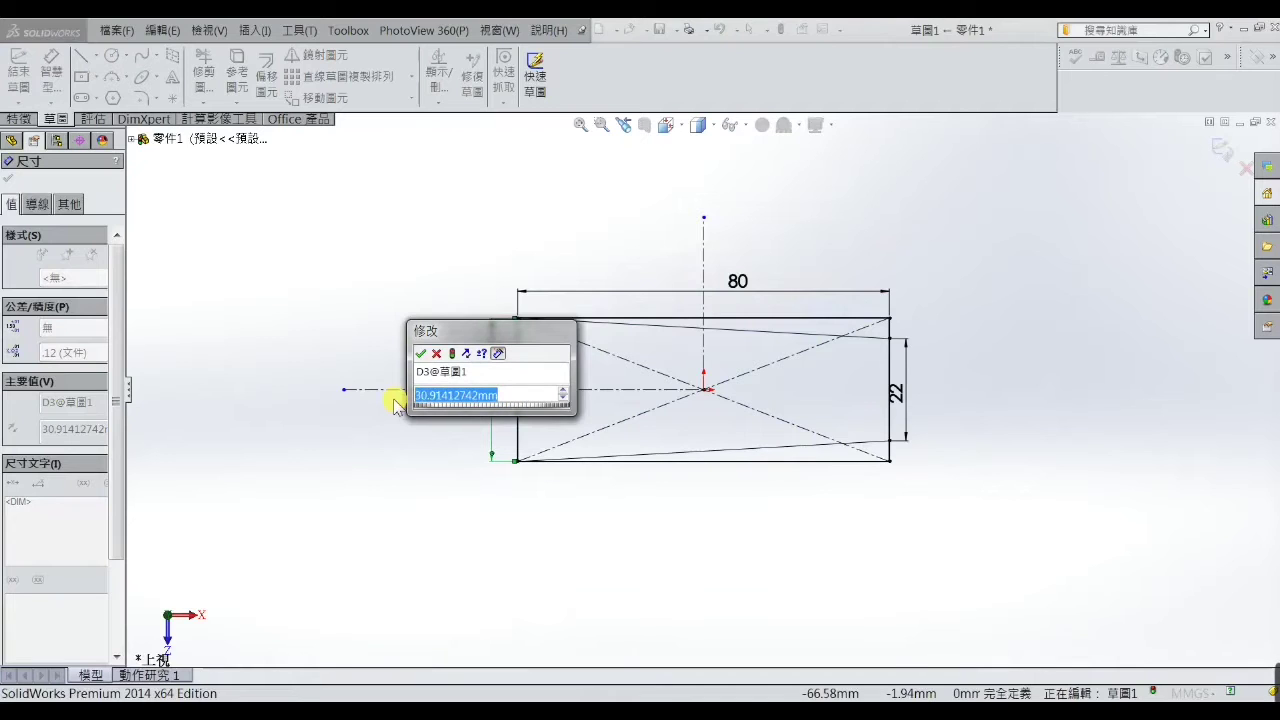
type("28")
key("Return")
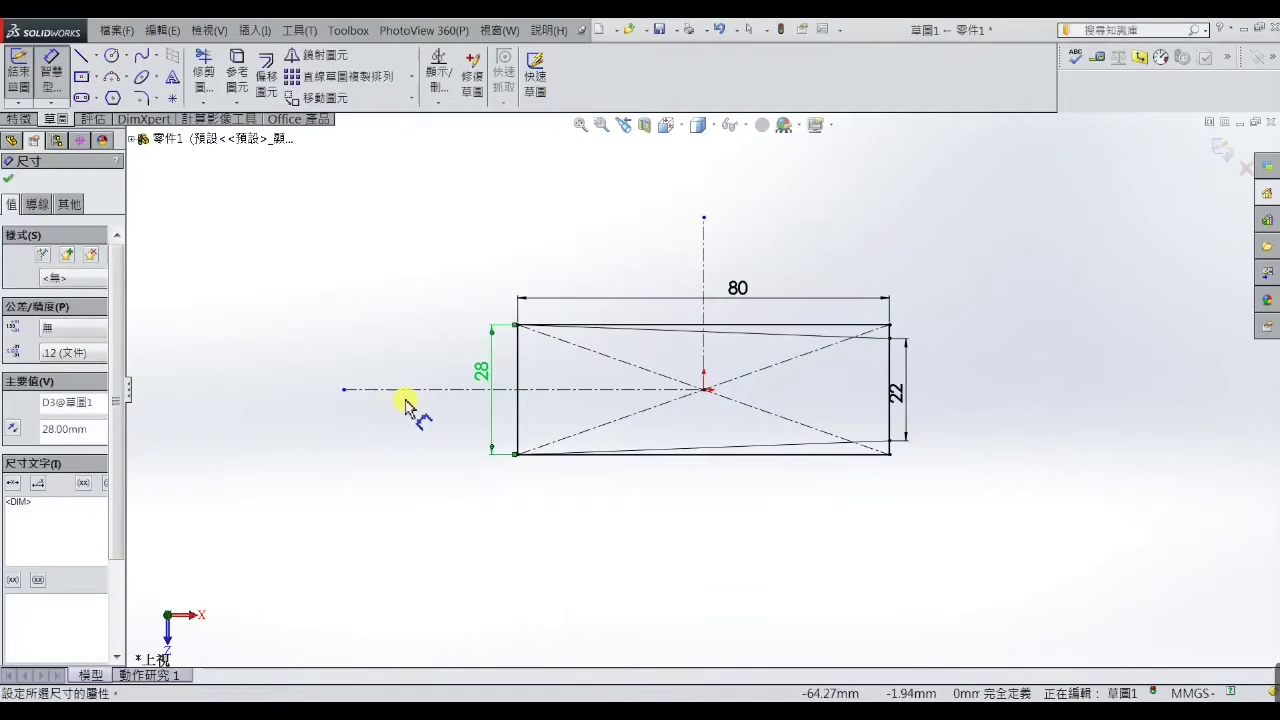
left_click(423, 286)
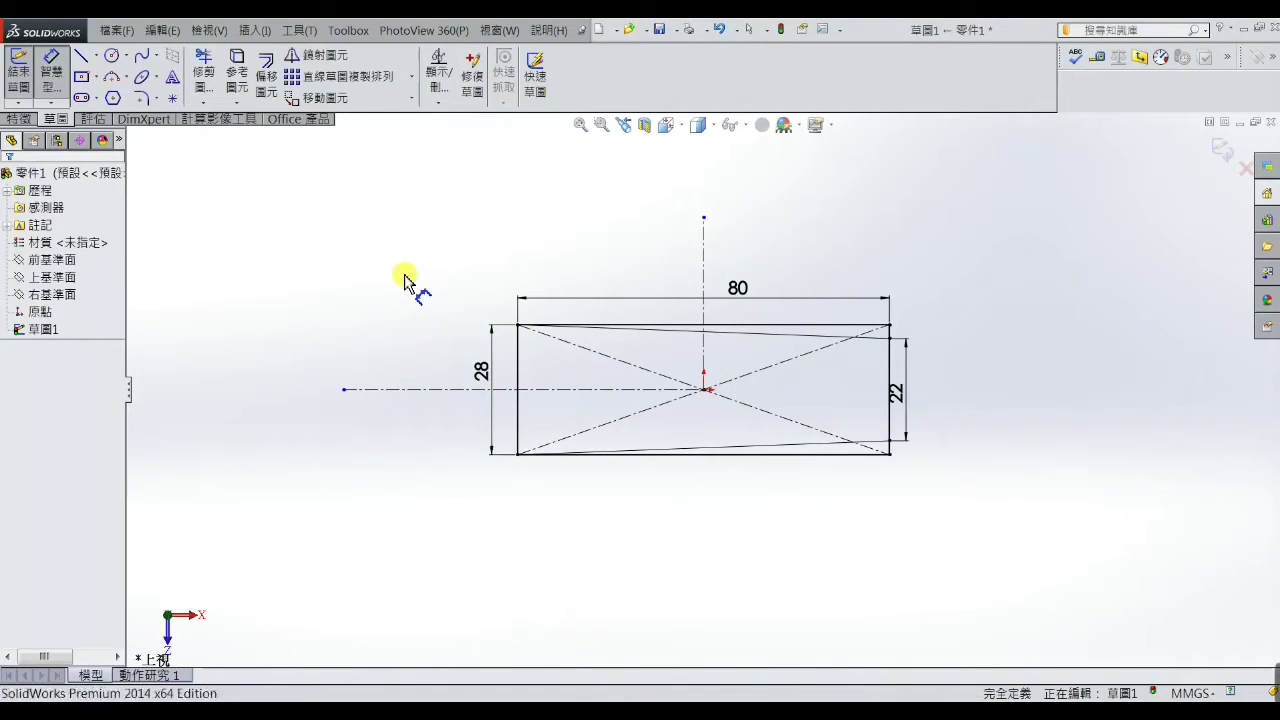
Trim away the leftover top and bottom rectangle edges.
left_click(205, 72)
left_click(812, 326)
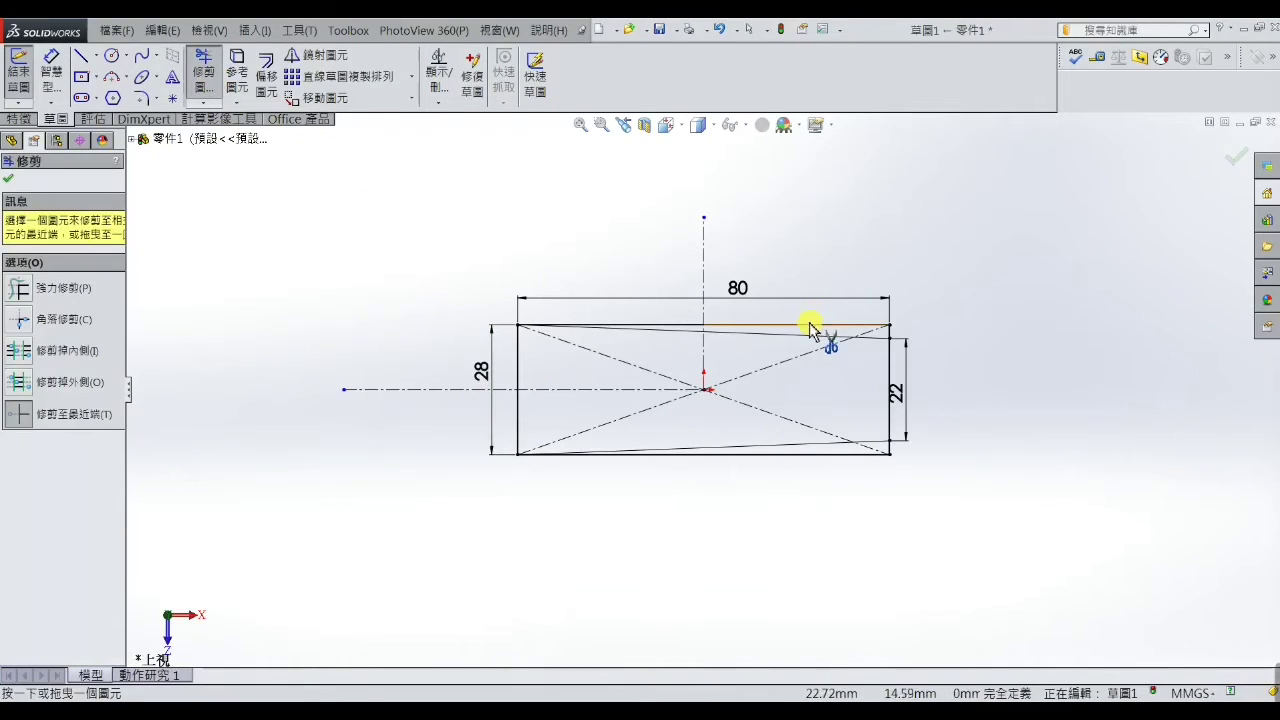
left_click(688, 326)
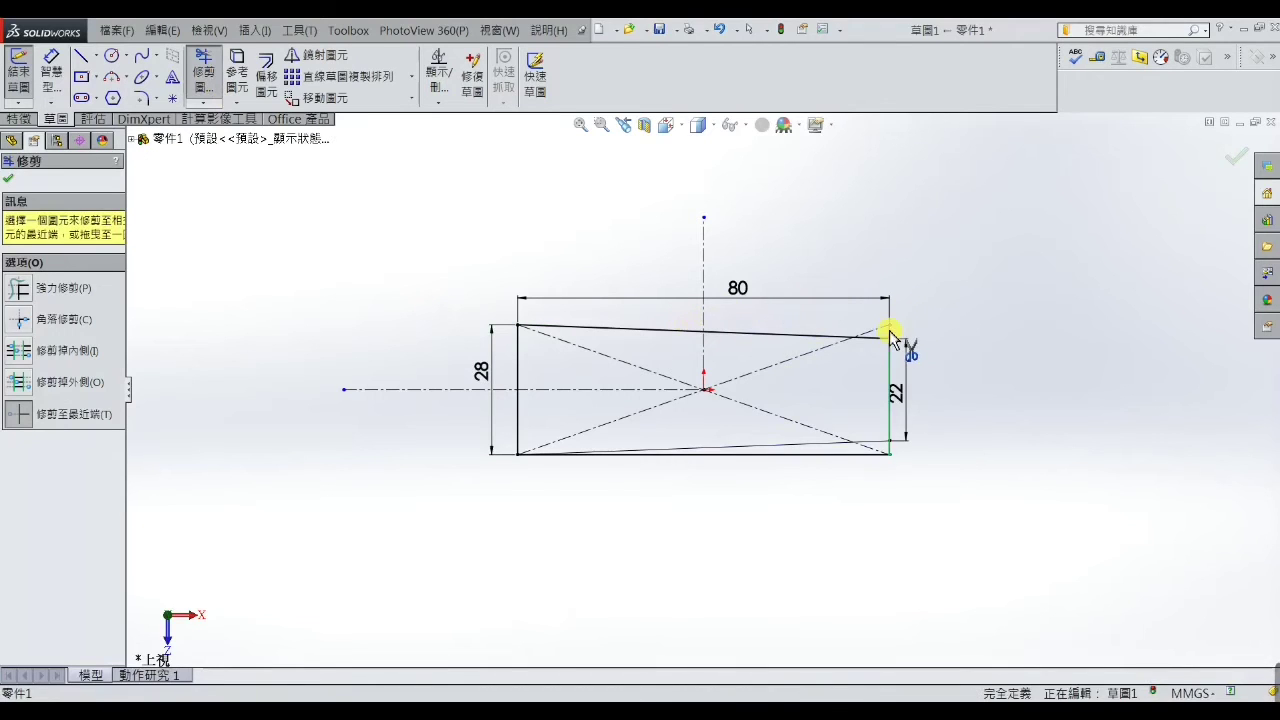
left_click(882, 452)
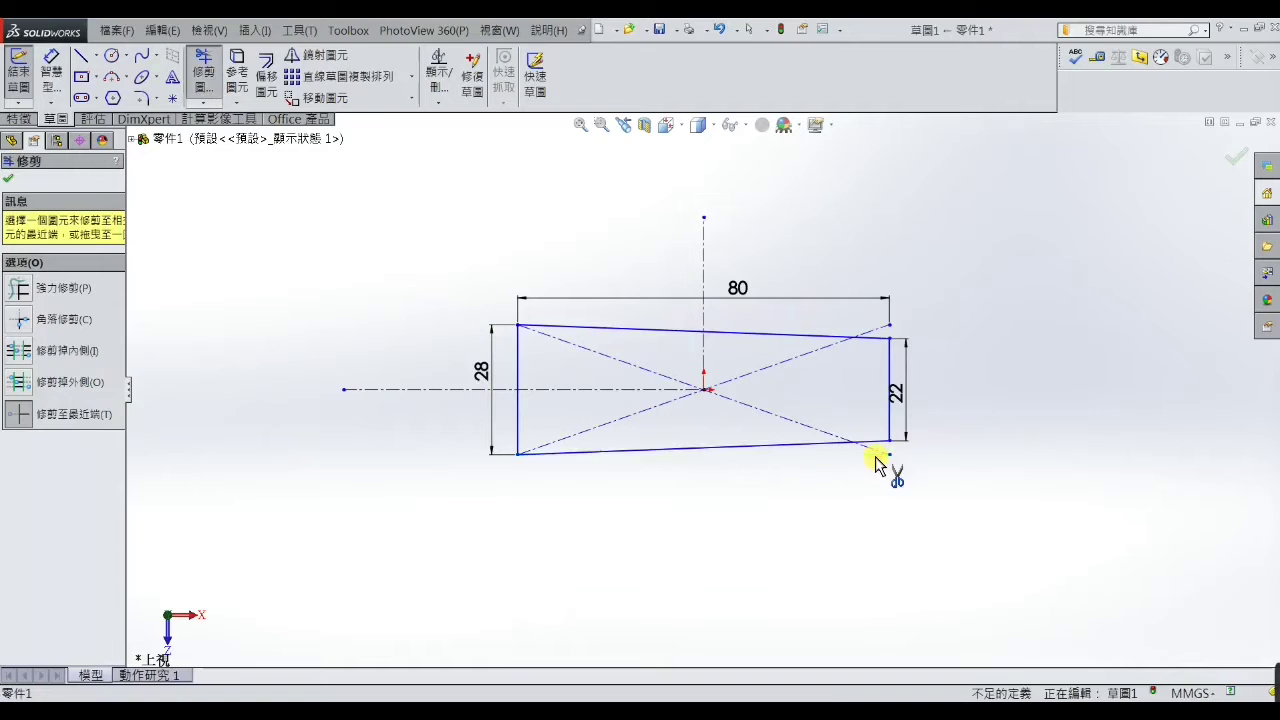
right_click(343, 222)
left_click(358, 212)
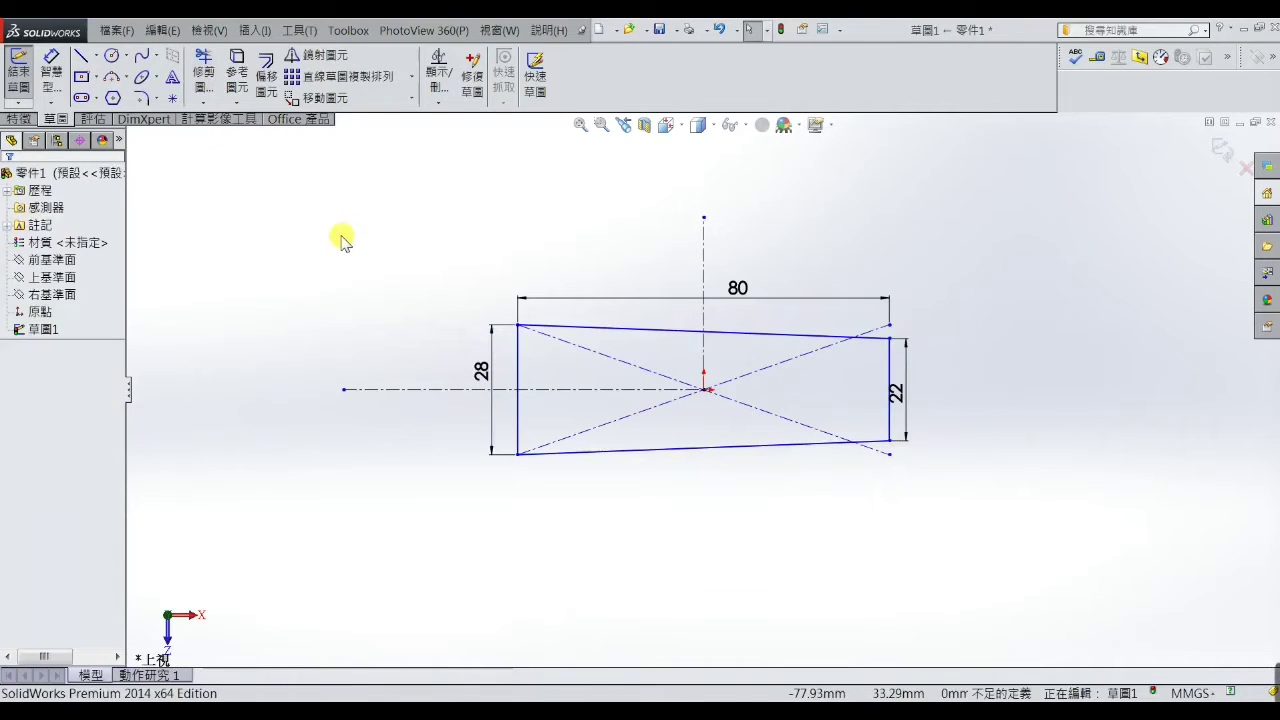
Draw a larger circle near the centre and a small circle near the narrow end.
left_click(50, 80)
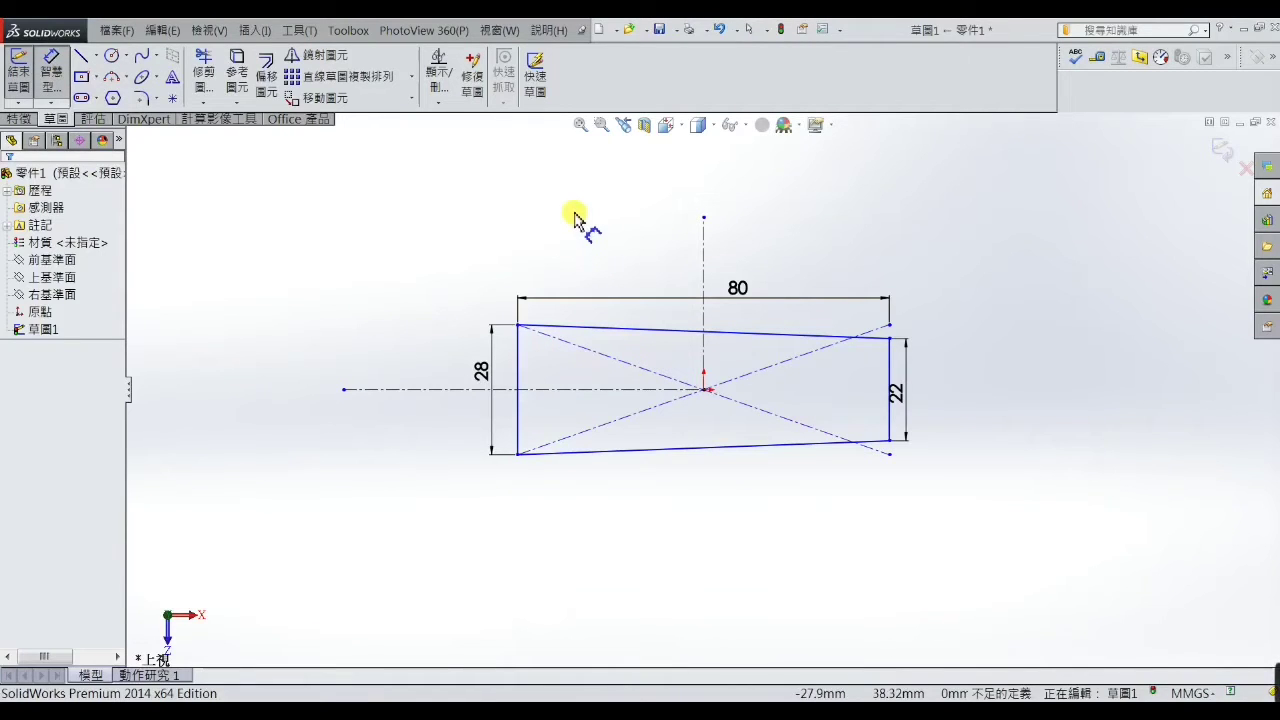
left_click(112, 57)
scroll(825, 390, "down", 1)
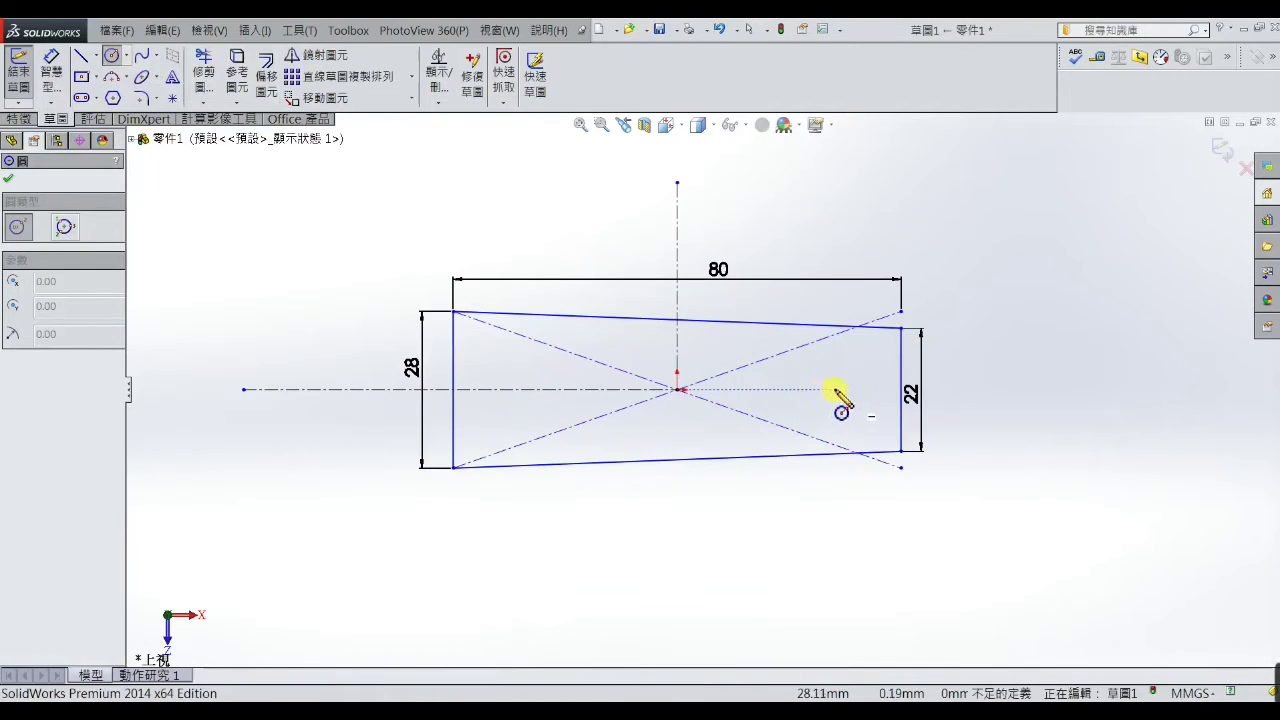
left_click_drag(835, 389, 818, 391)
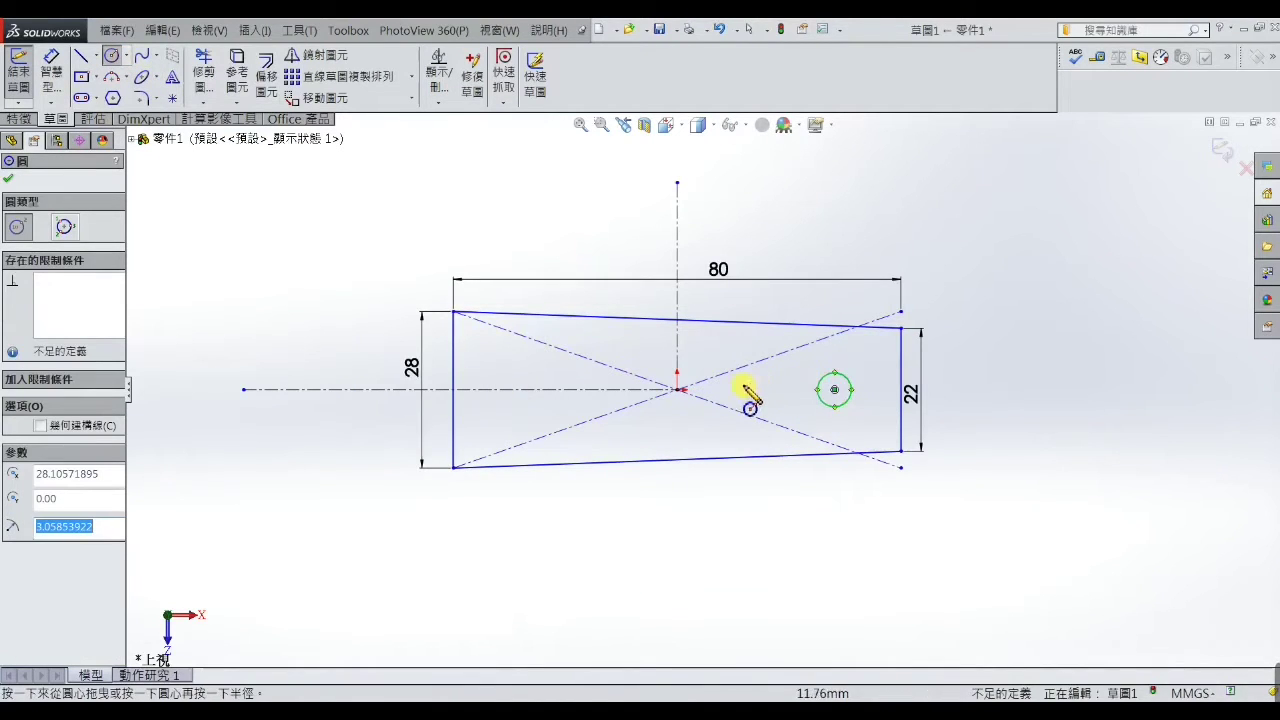
left_click_drag(731, 389, 735, 362)
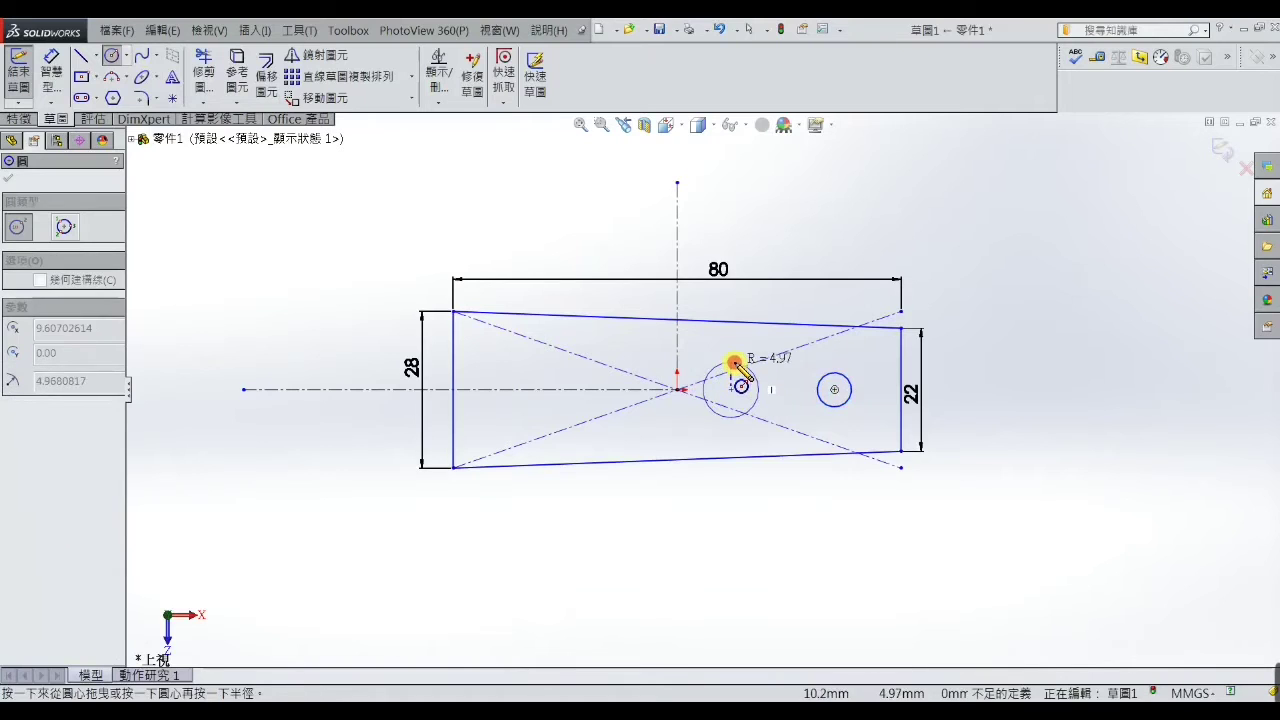
right_click(886, 300)
left_click(898, 182)
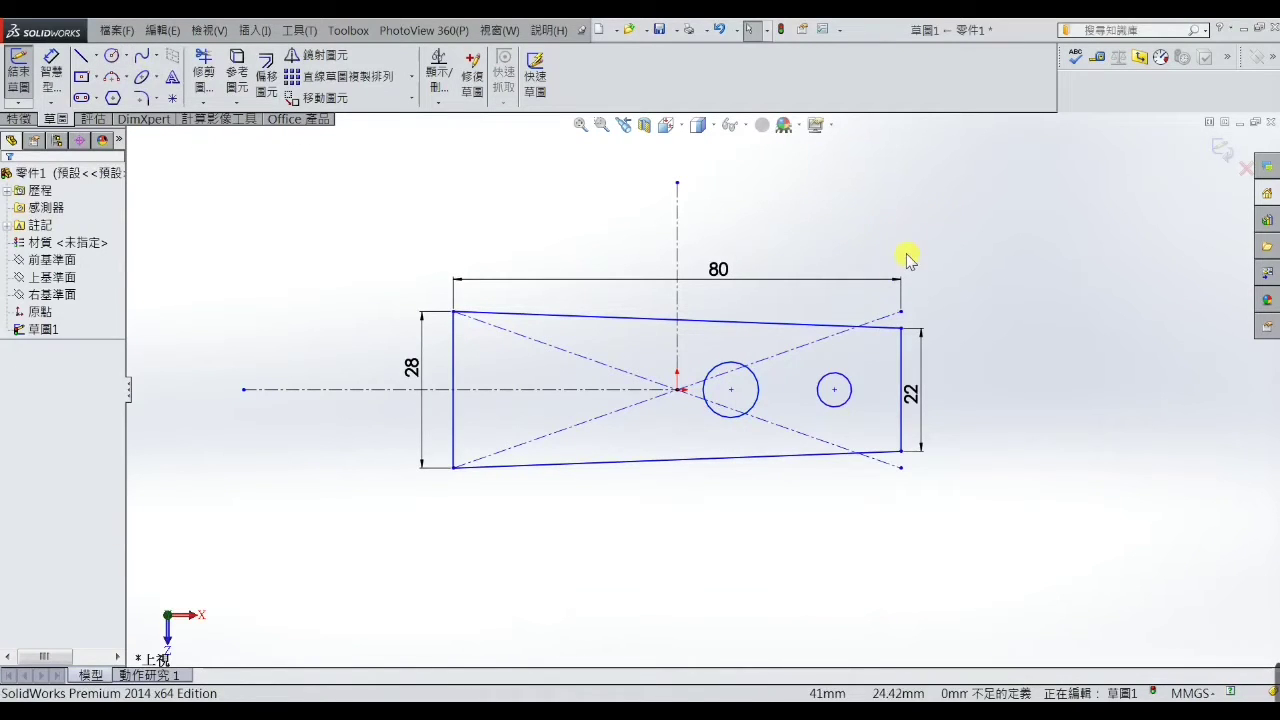
Make each circle's centre coincident with the horizontal centerline.
left_click(731, 390)
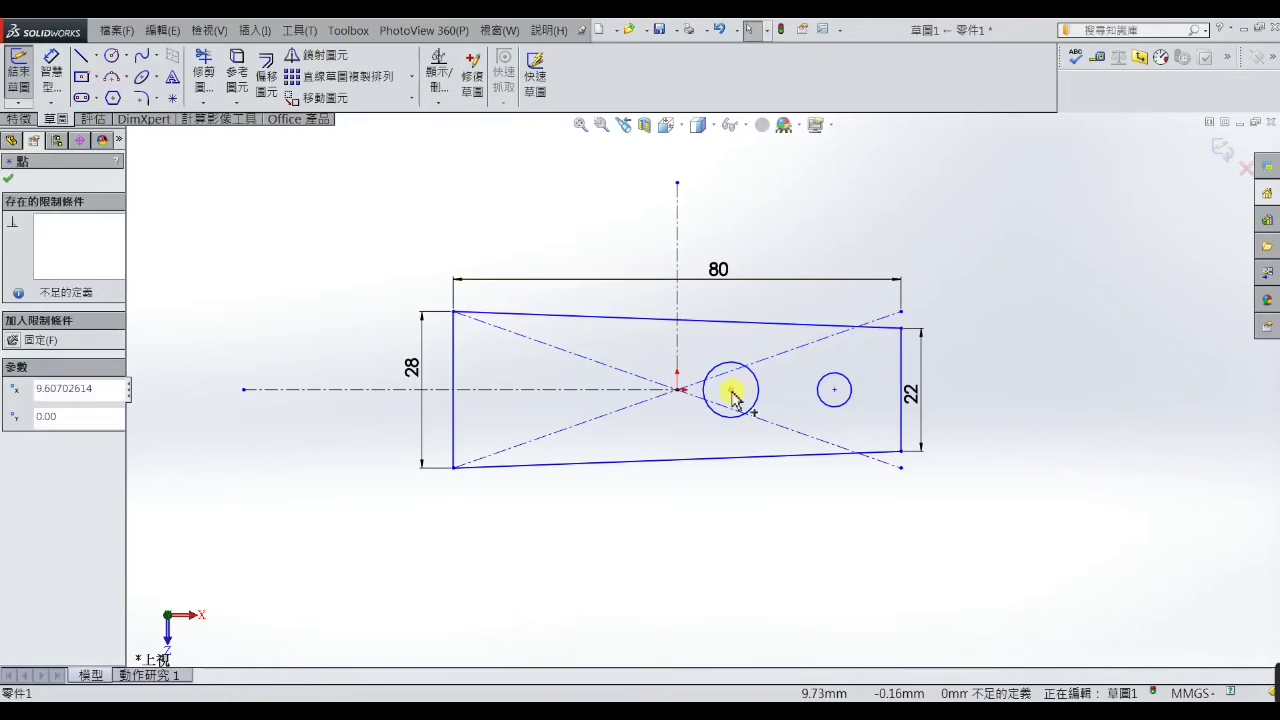
left_click(836, 392, "ctrl")
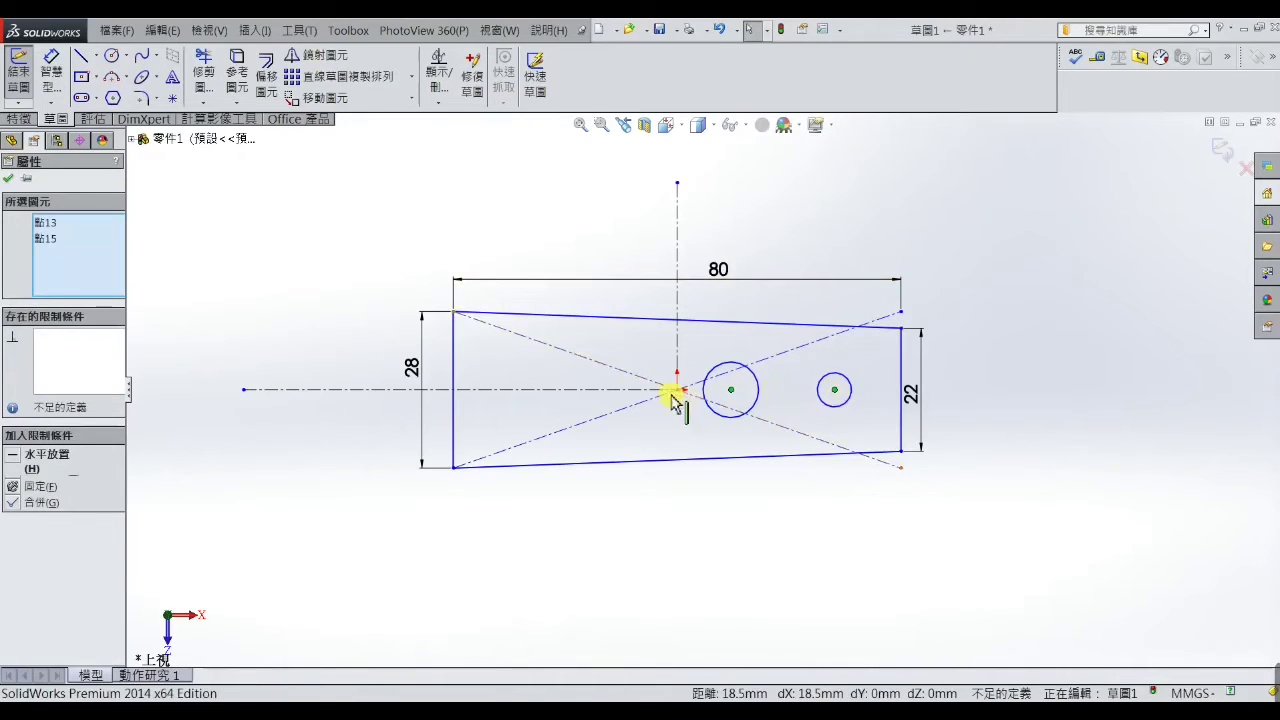
left_click(620, 391, "ctrl")
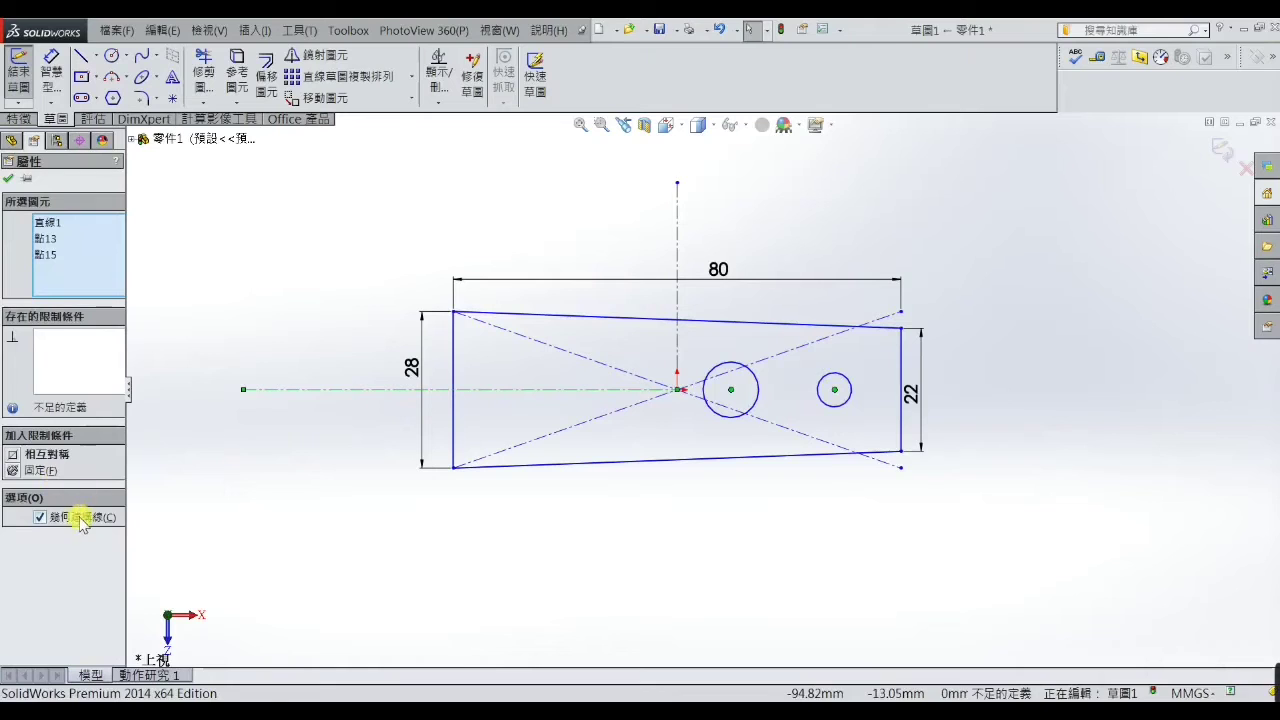
left_click(250, 455)
left_click(605, 390)
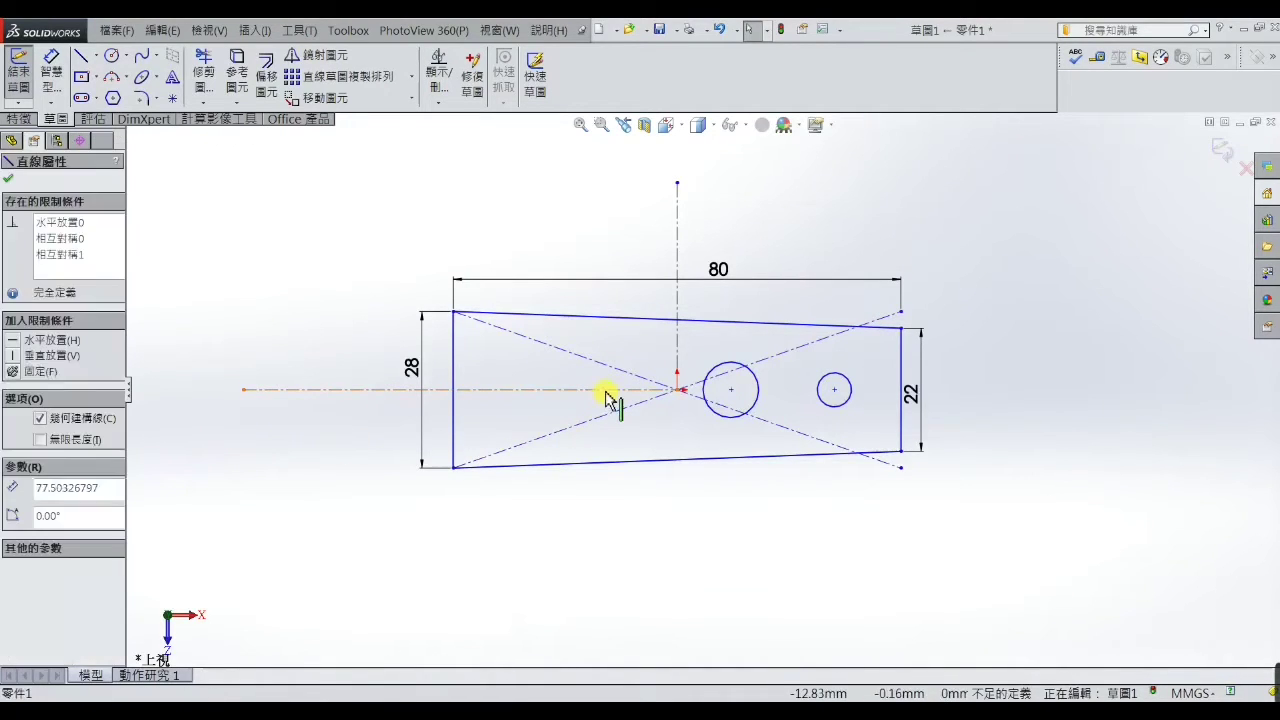
left_click(731, 391, "ctrl")
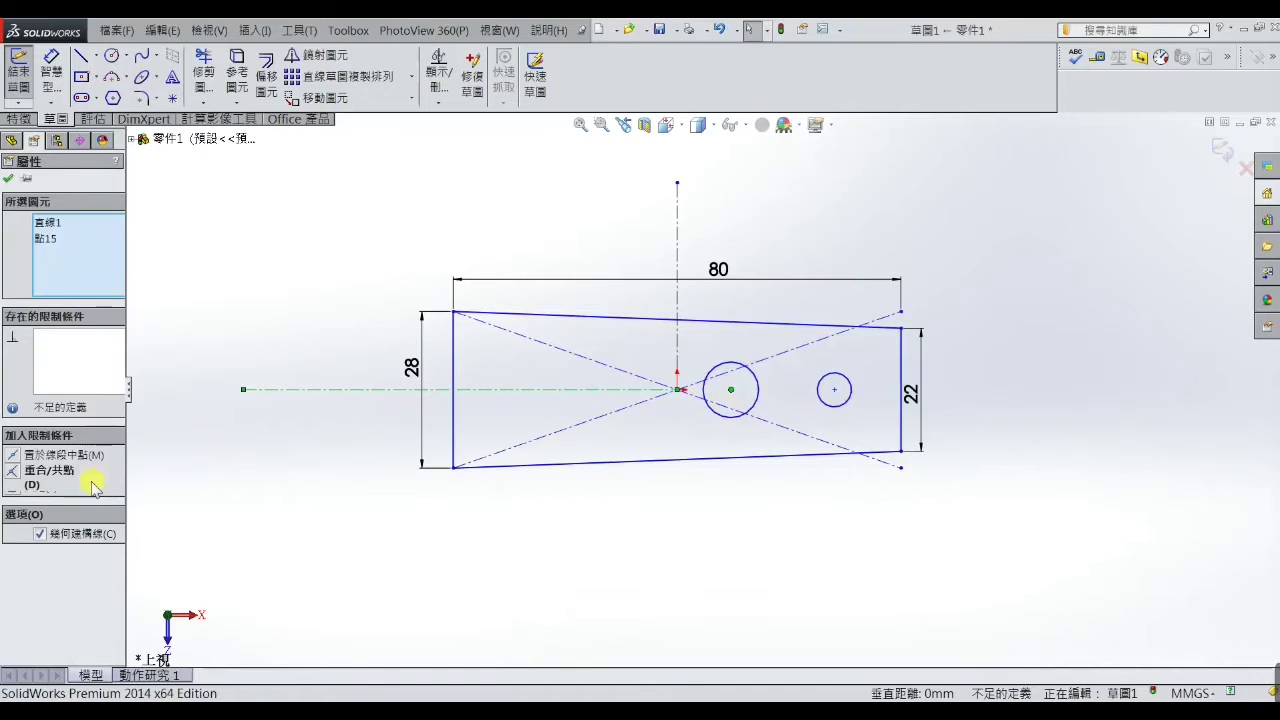
left_click(20, 470)
left_click(256, 489)
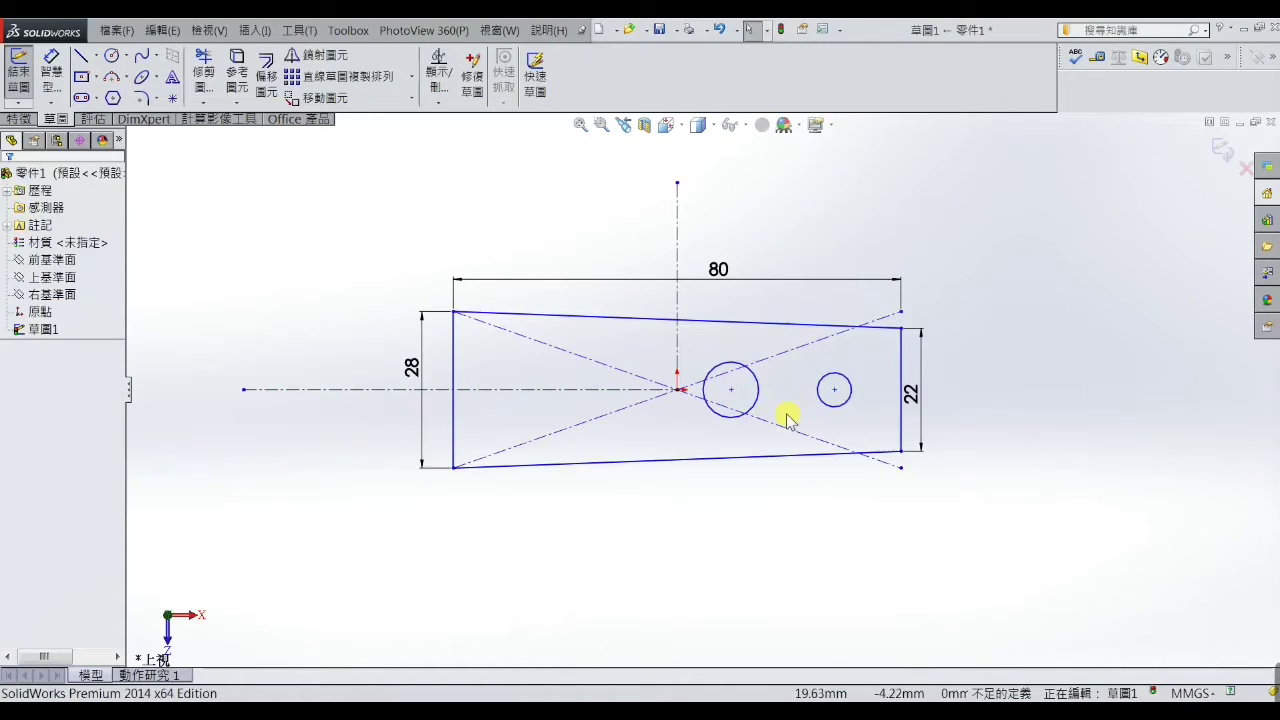
left_click(833, 391)
left_click(636, 390, "ctrl")
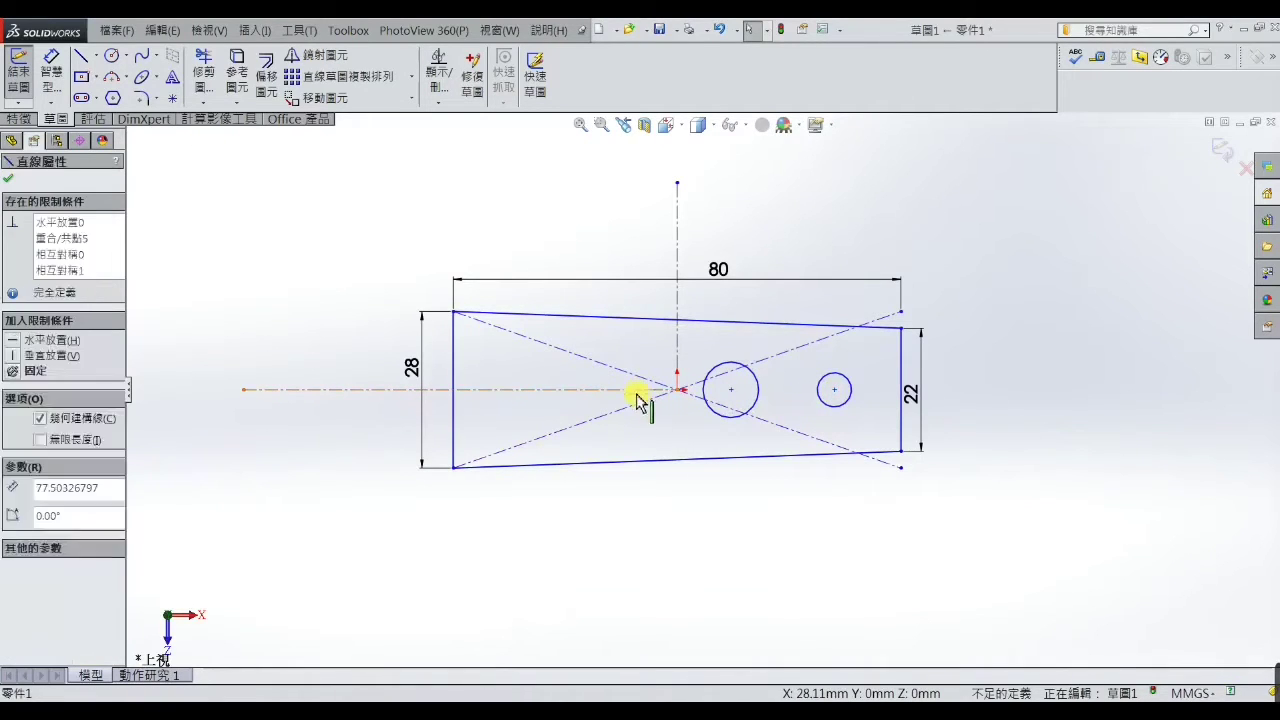
left_click(20, 470)
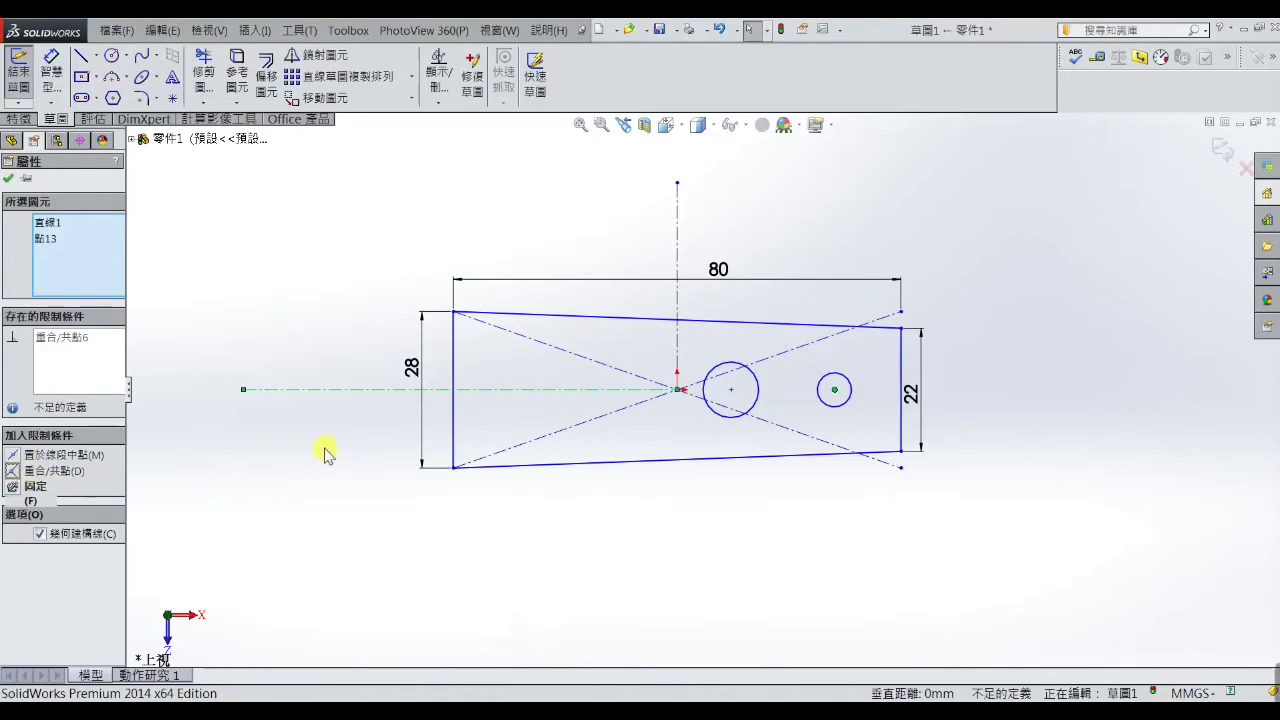
left_click(330, 440)
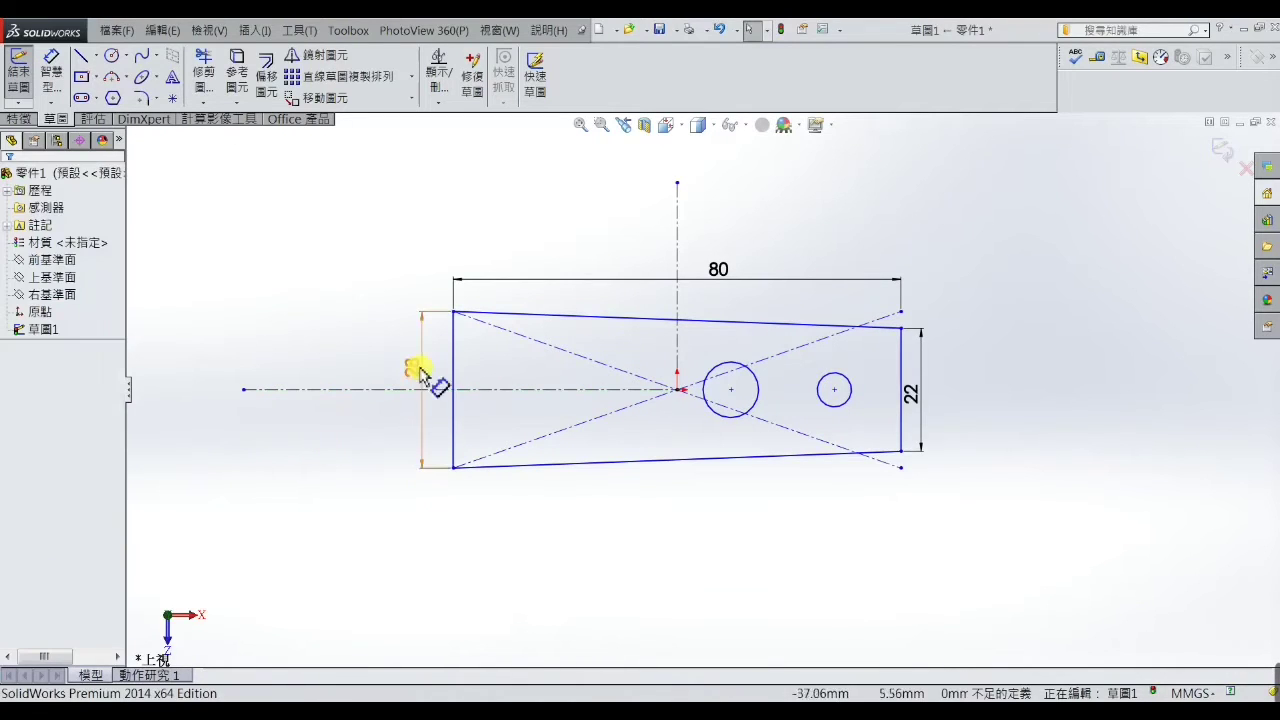
Dimension the circle centres 32 apart, then drag the big circle larger and leftward.
left_click(51, 70)
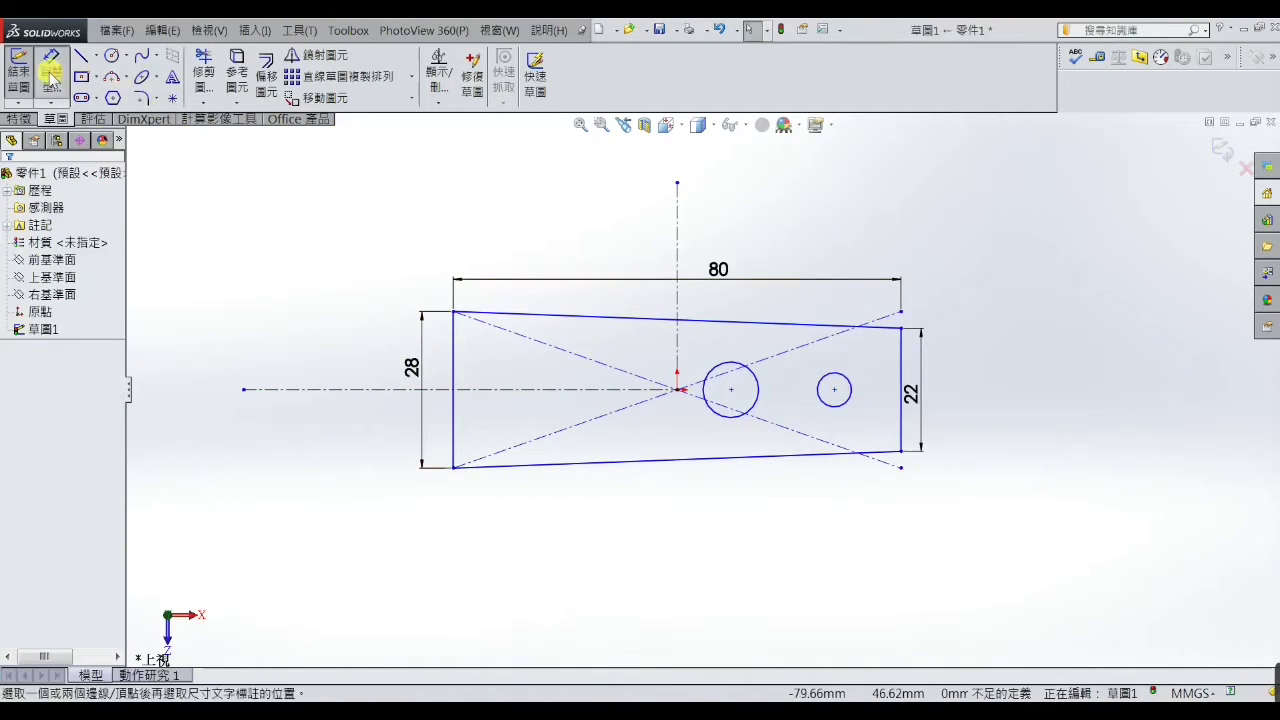
left_click(758, 398)
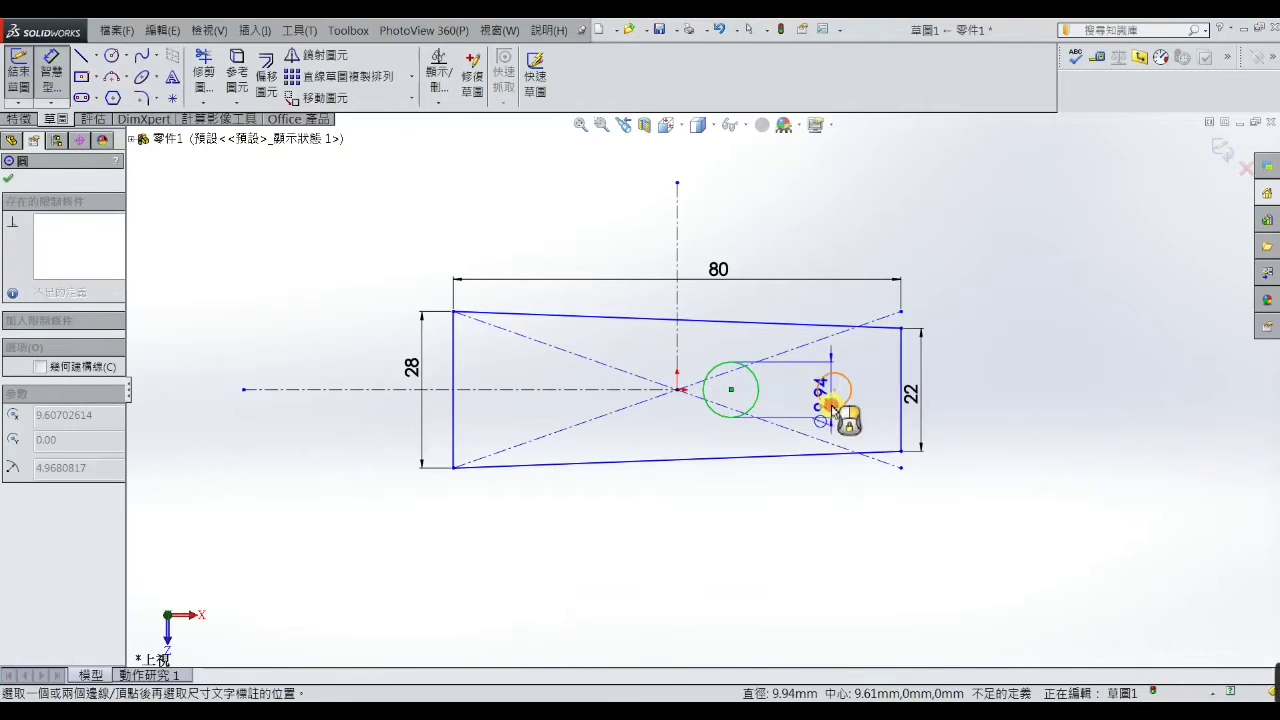
left_click(833, 410)
left_click(803, 446)
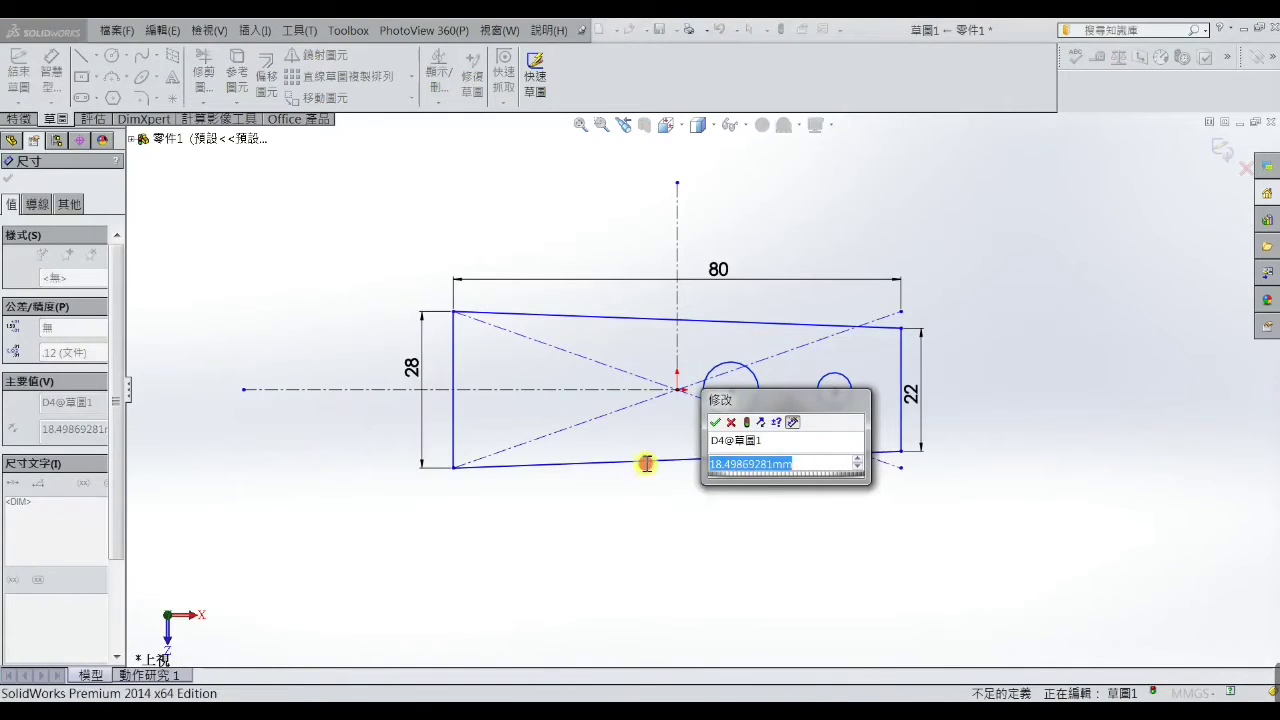
type("32")
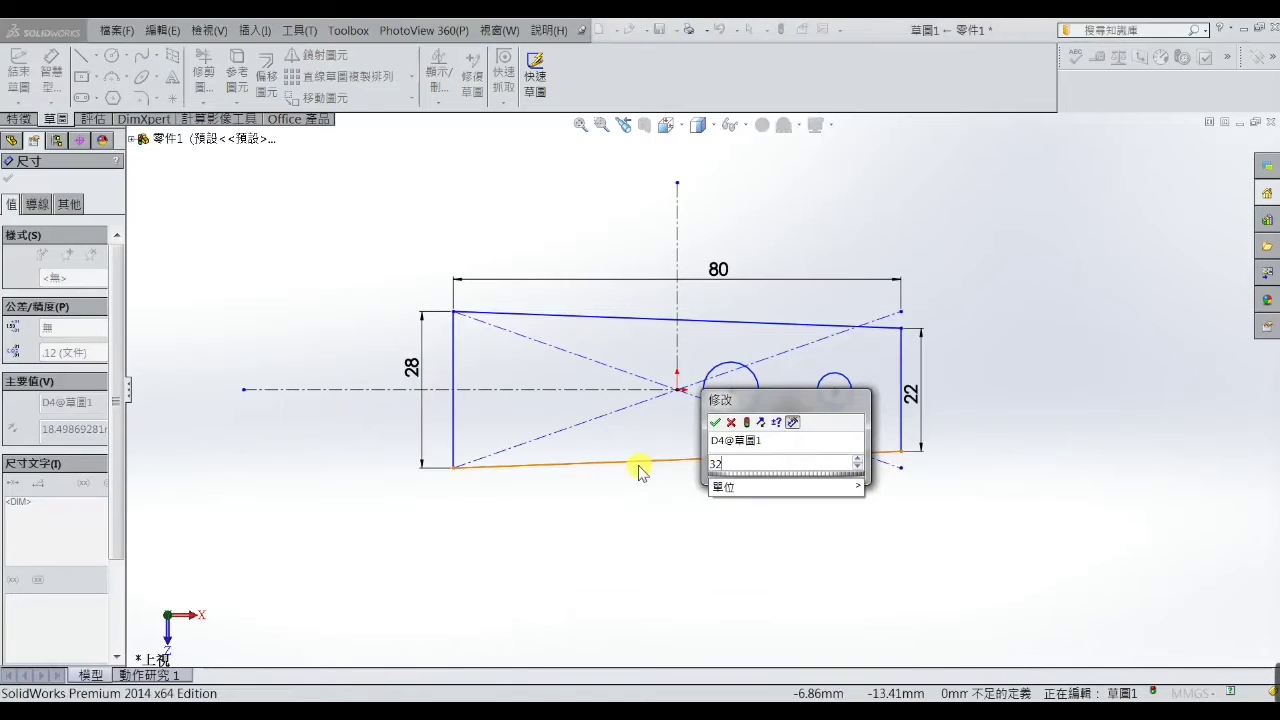
key("Return")
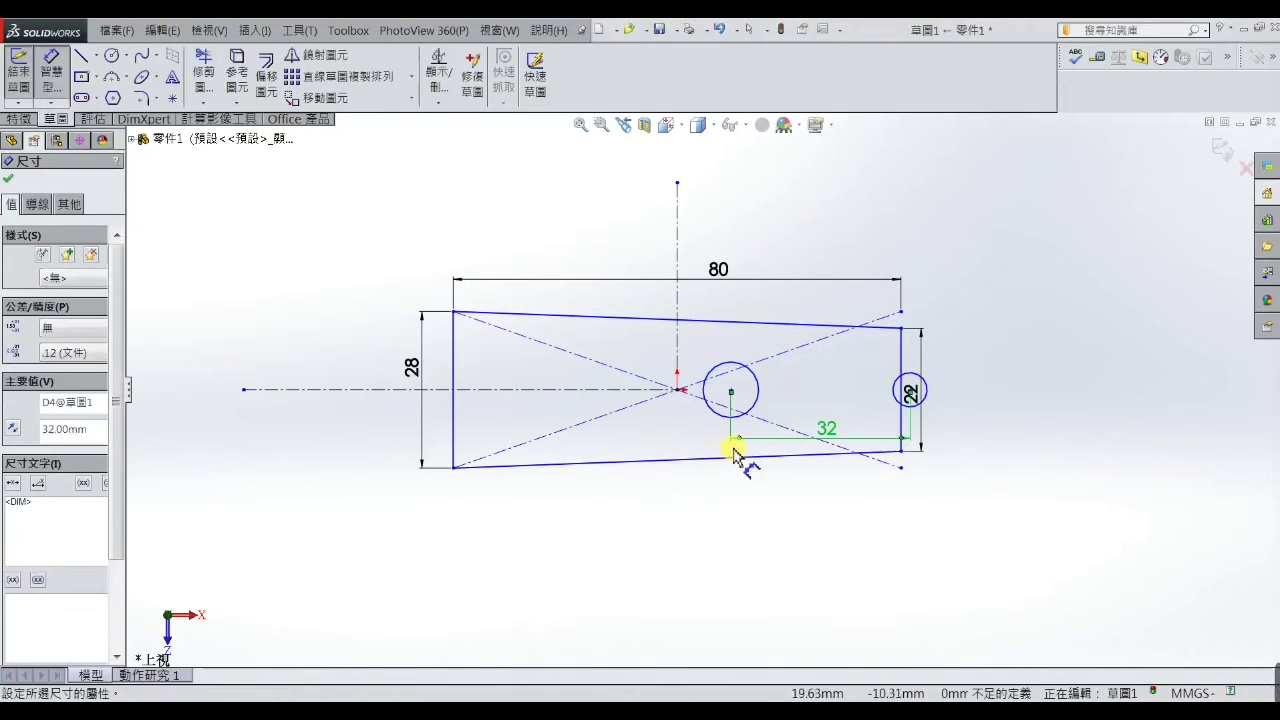
right_click(1001, 364)
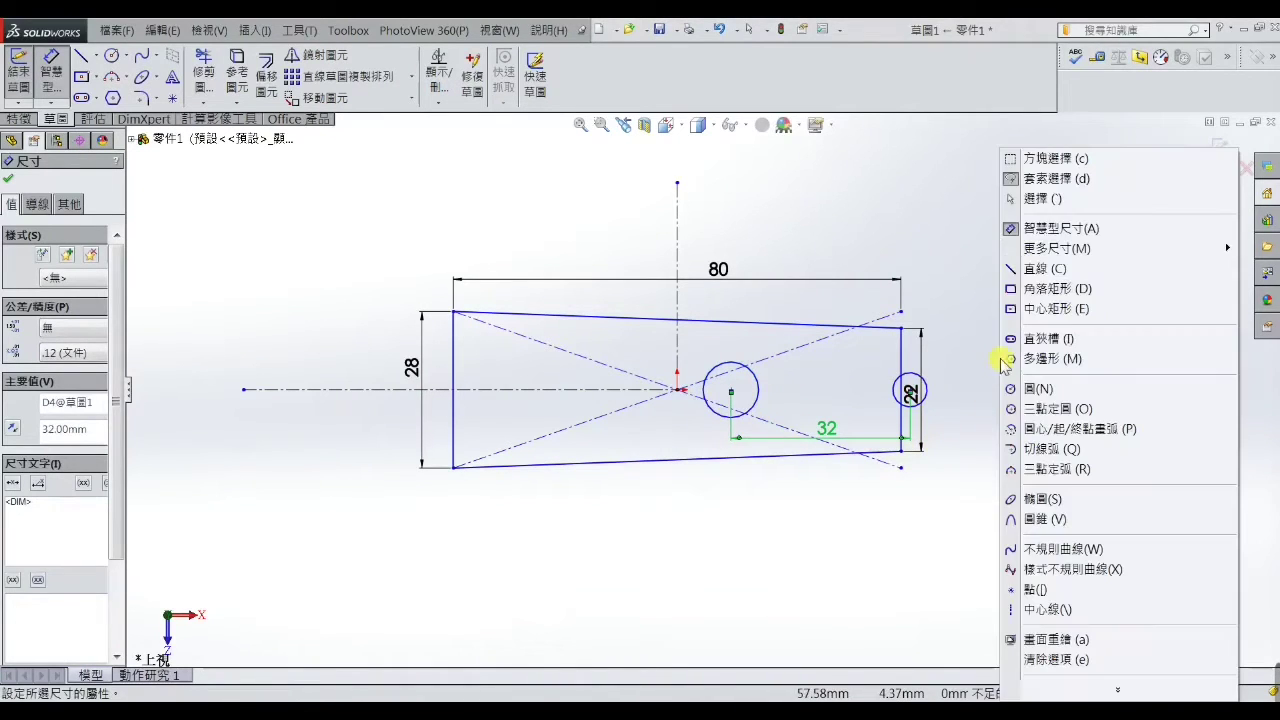
left_click(1015, 200)
mouse_move(723, 422)
left_mouse_down()
mouse_move(654, 409)
mouse_move(700, 423)
mouse_move(722, 405)
mouse_move(706, 386)
mouse_move(641, 390)
left_mouse_up()
left_click_drag(630, 390, 623, 383)
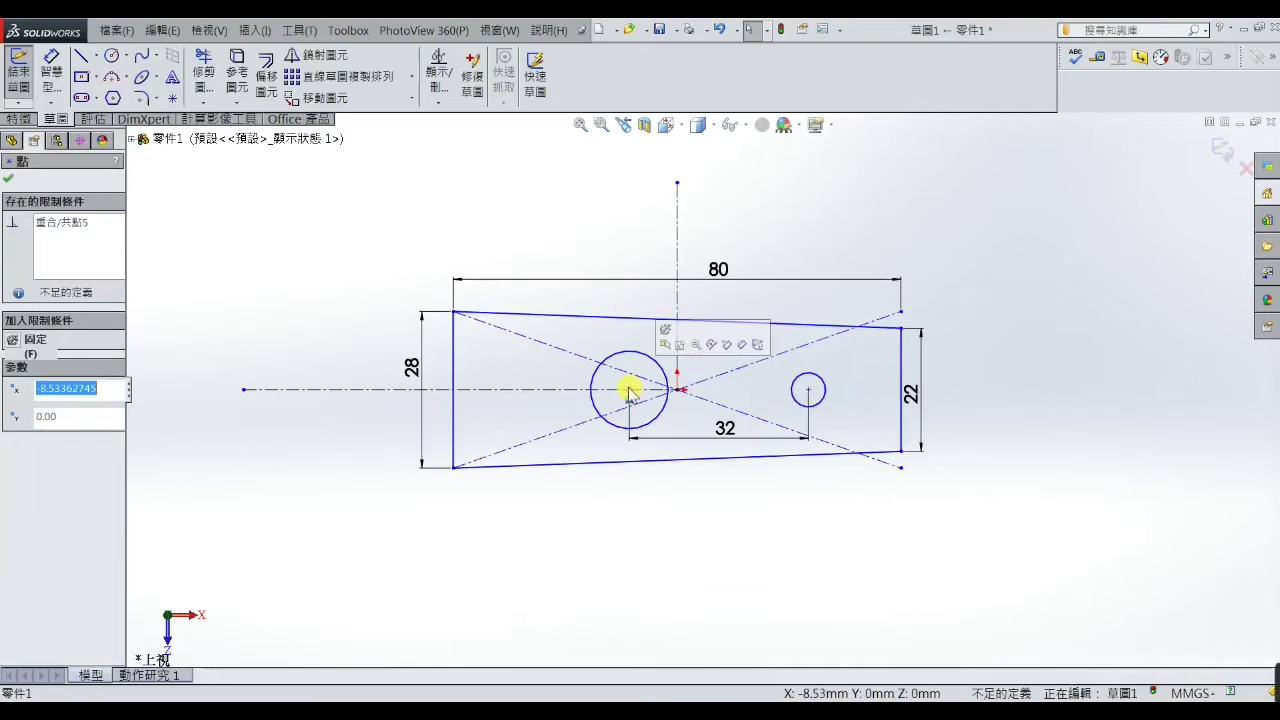
left_click(1094, 417)
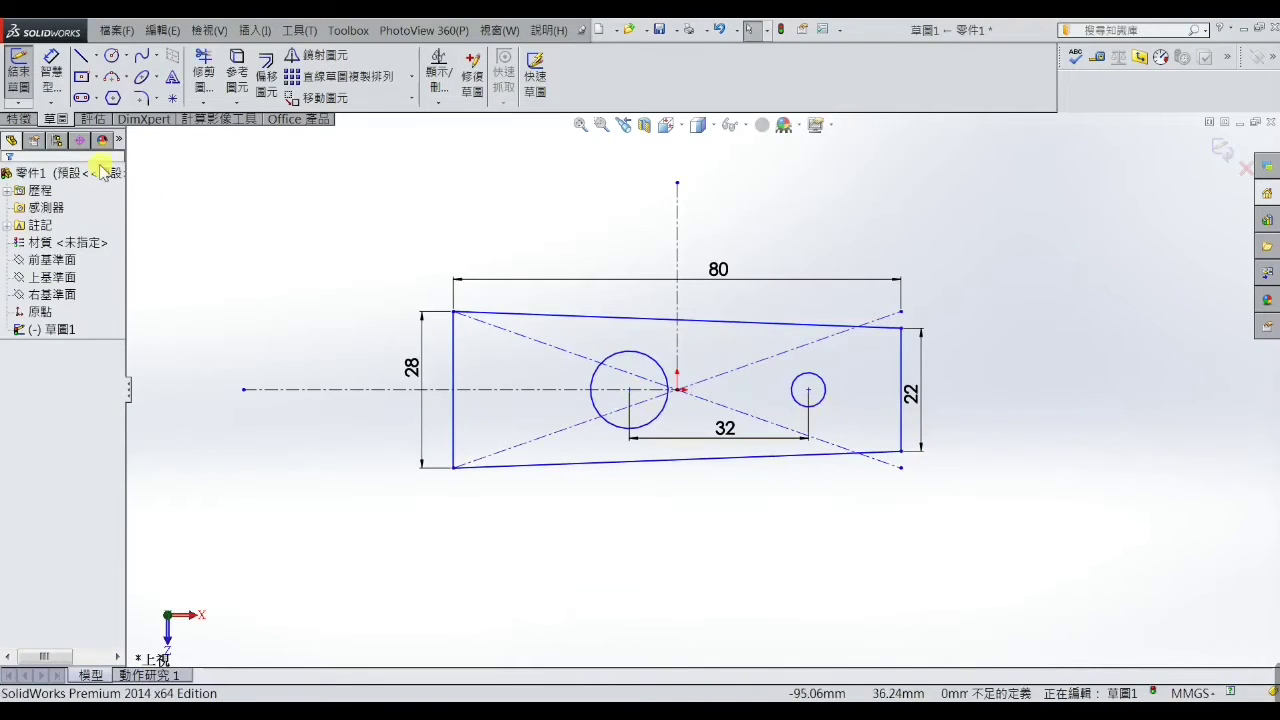
Place the small hole 13 from the right edge and give it diameter 5.
left_click(50, 66)
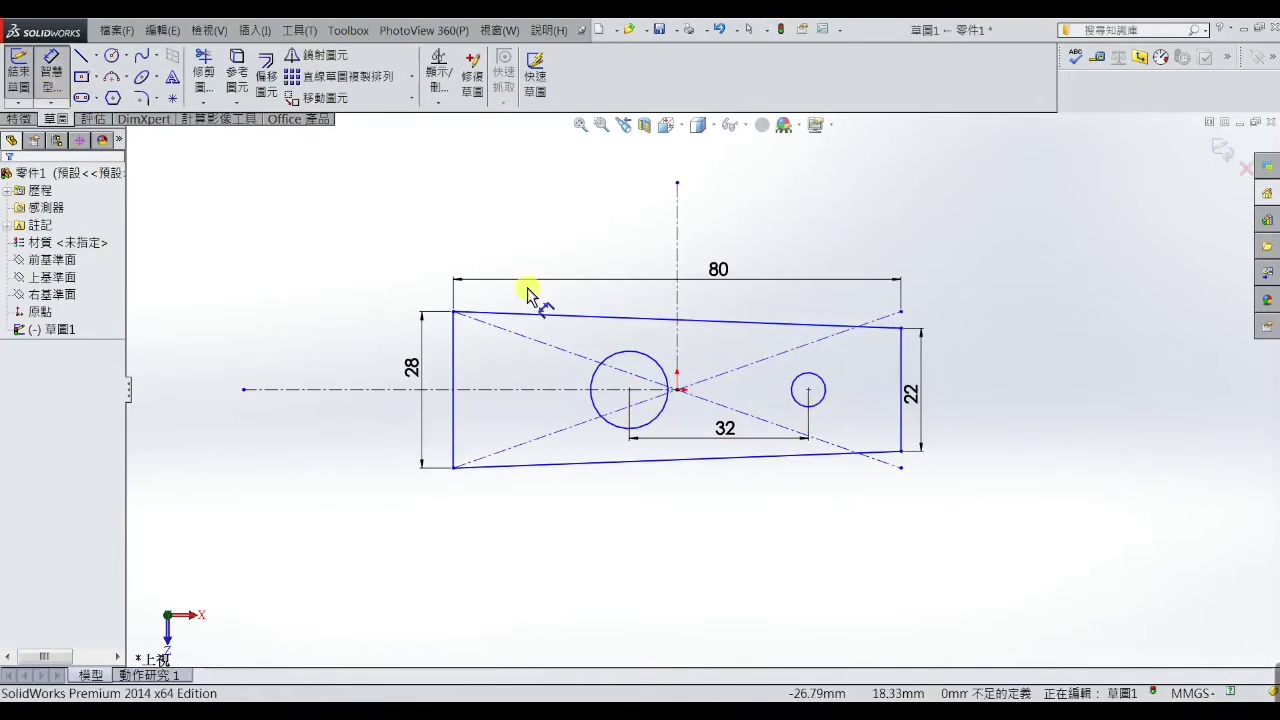
left_click(815, 406)
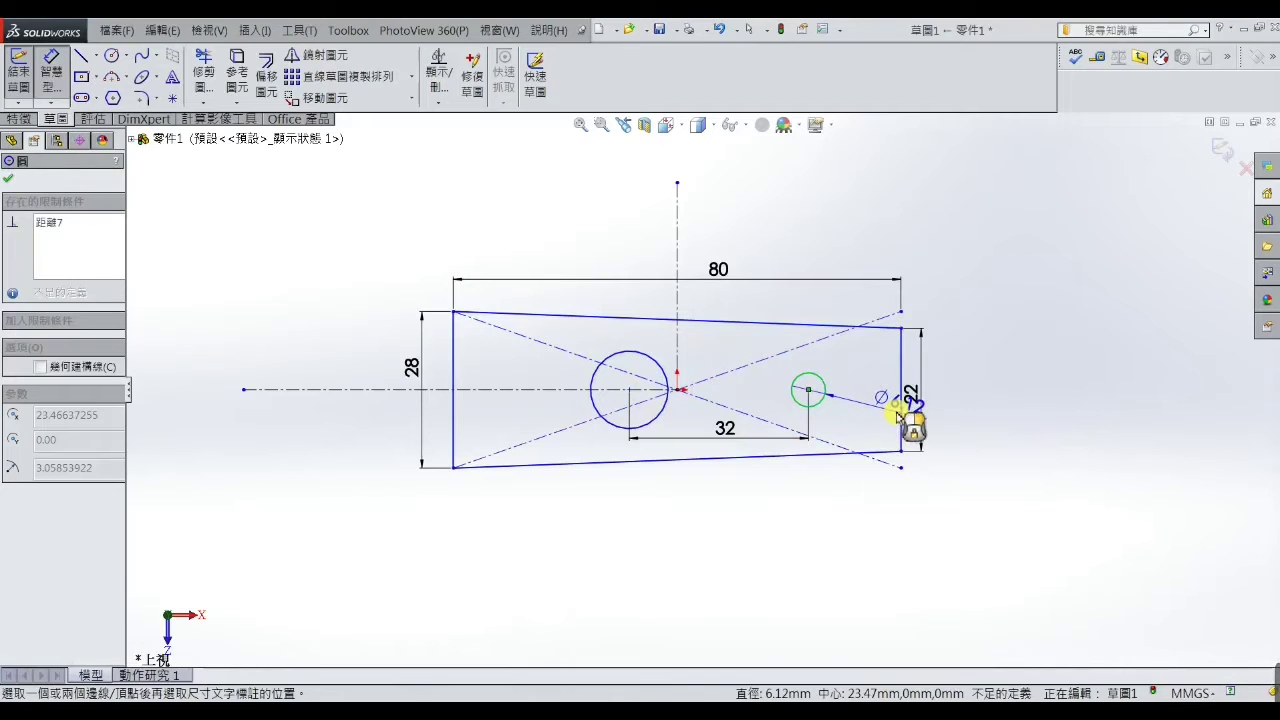
left_click(900, 420)
left_click(858, 420)
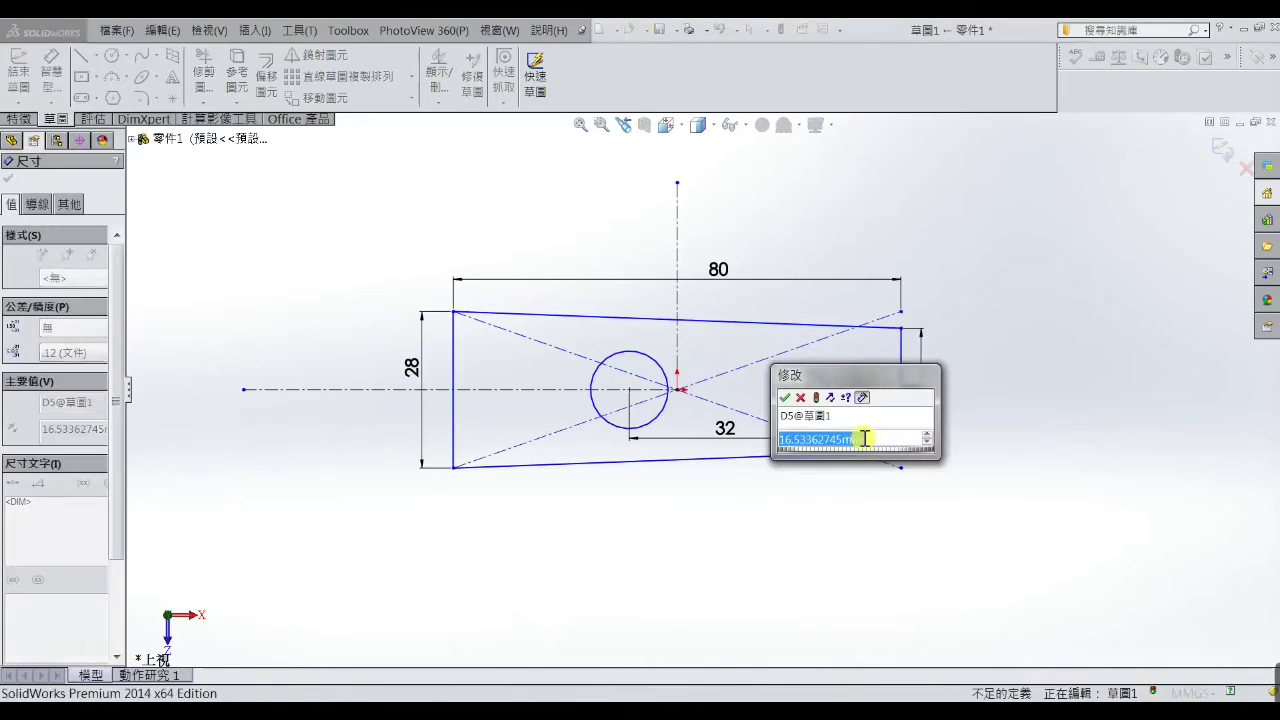
type("13")
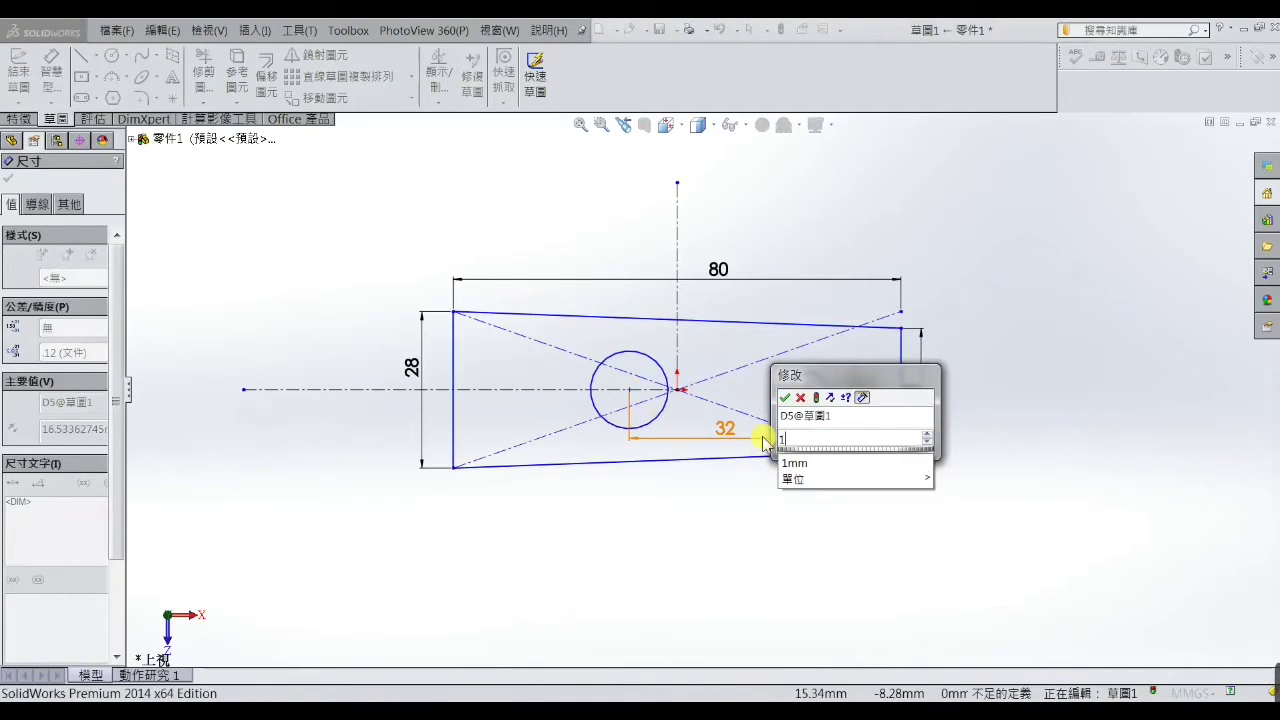
key("Return")
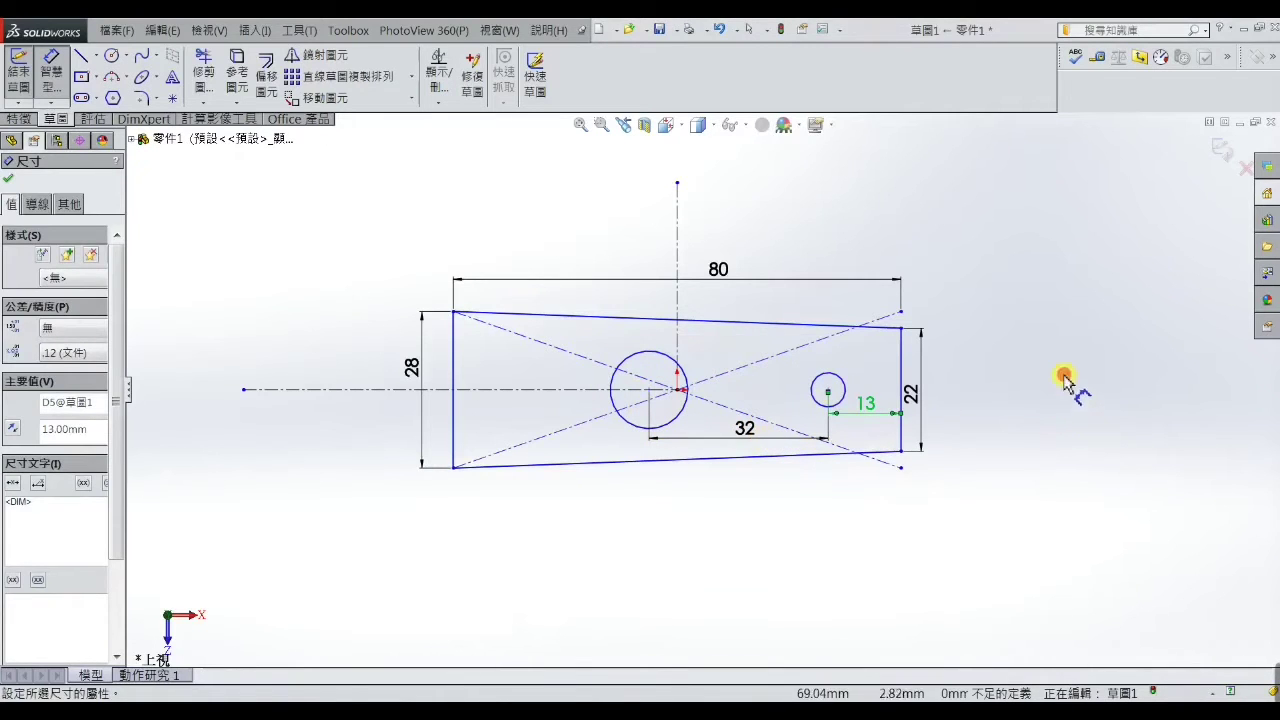
left_click(1068, 385)
left_click(843, 386)
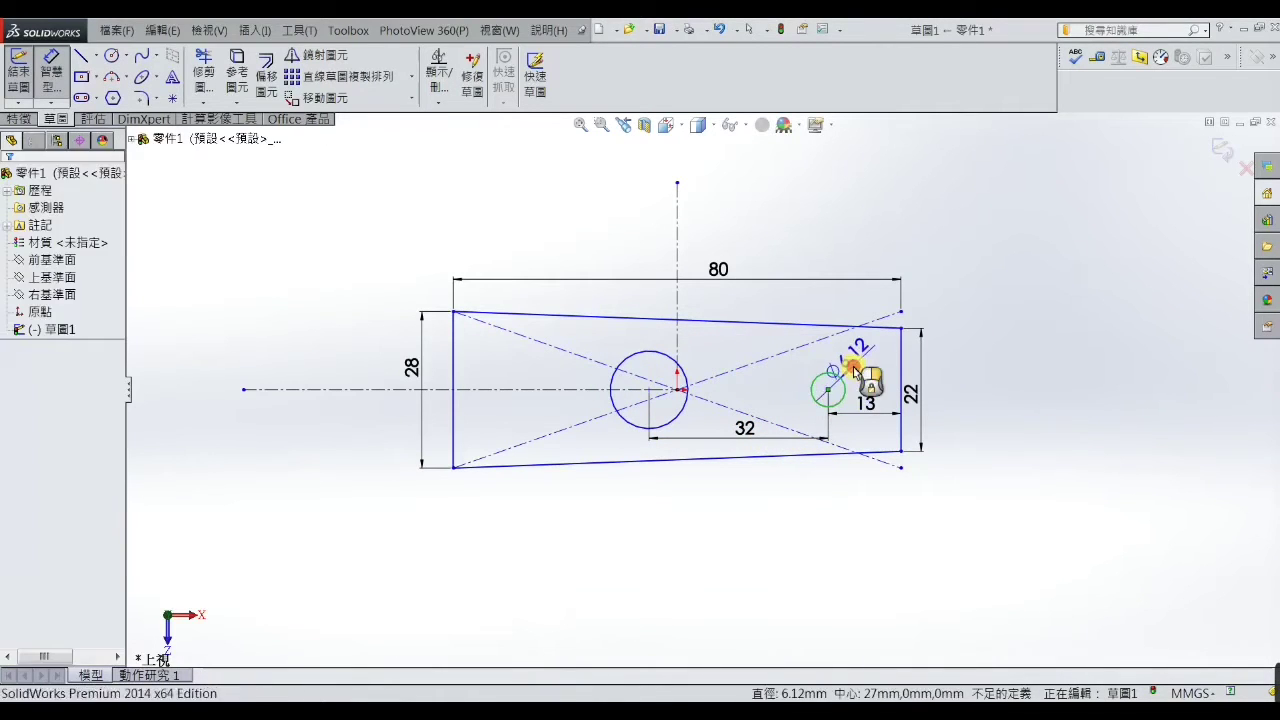
left_click(820, 350)
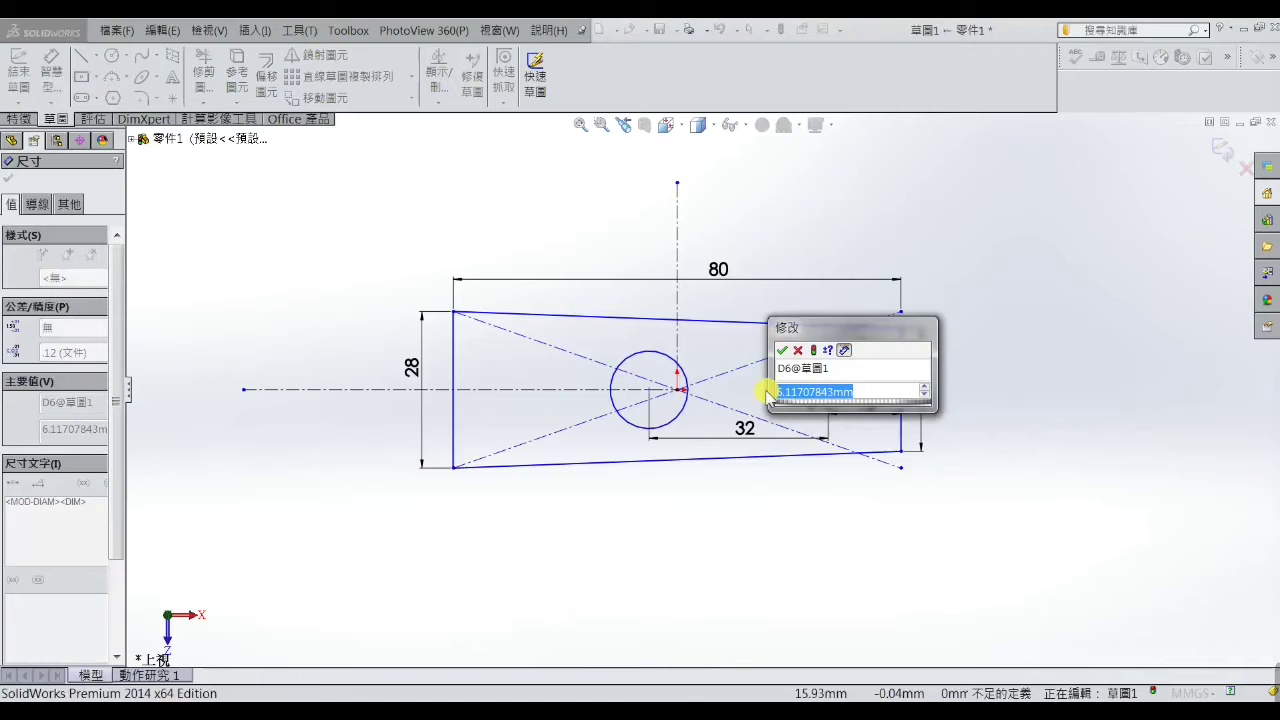
type("5")
key("Return")
left_click(1068, 315)
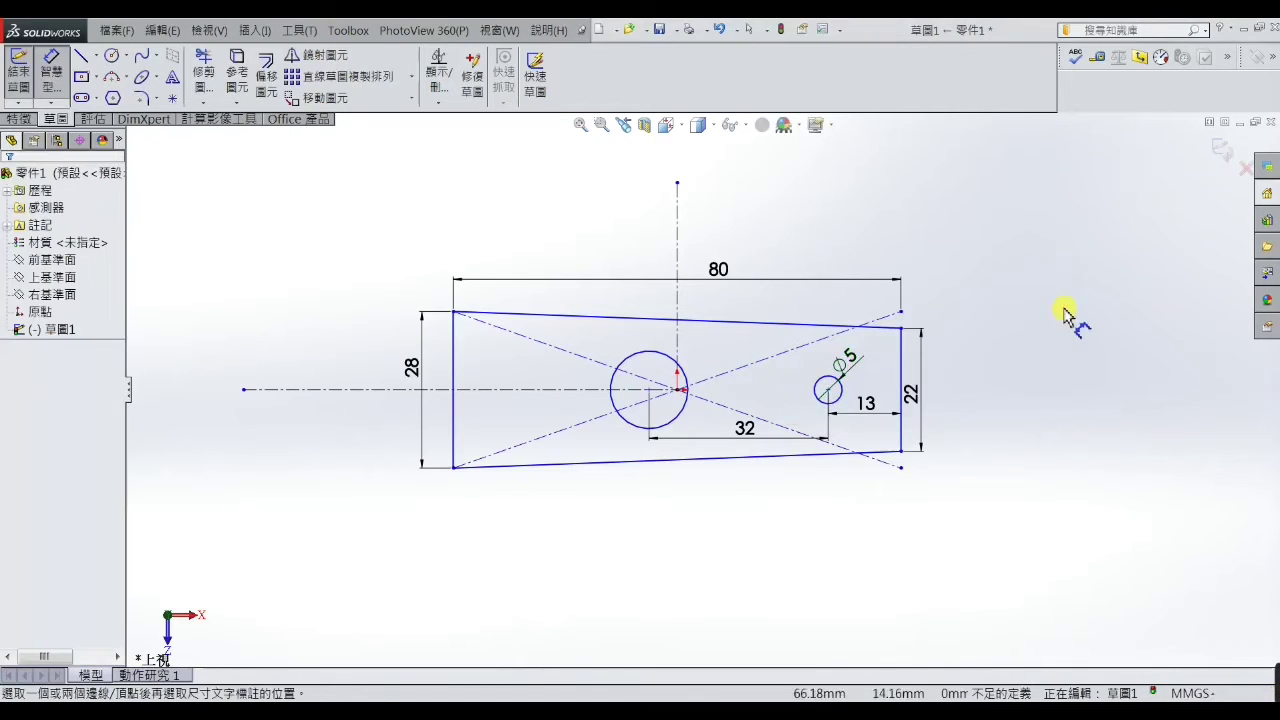
Add an Equal relation between the two circles so both are Ø5.
right_click(1005, 258)
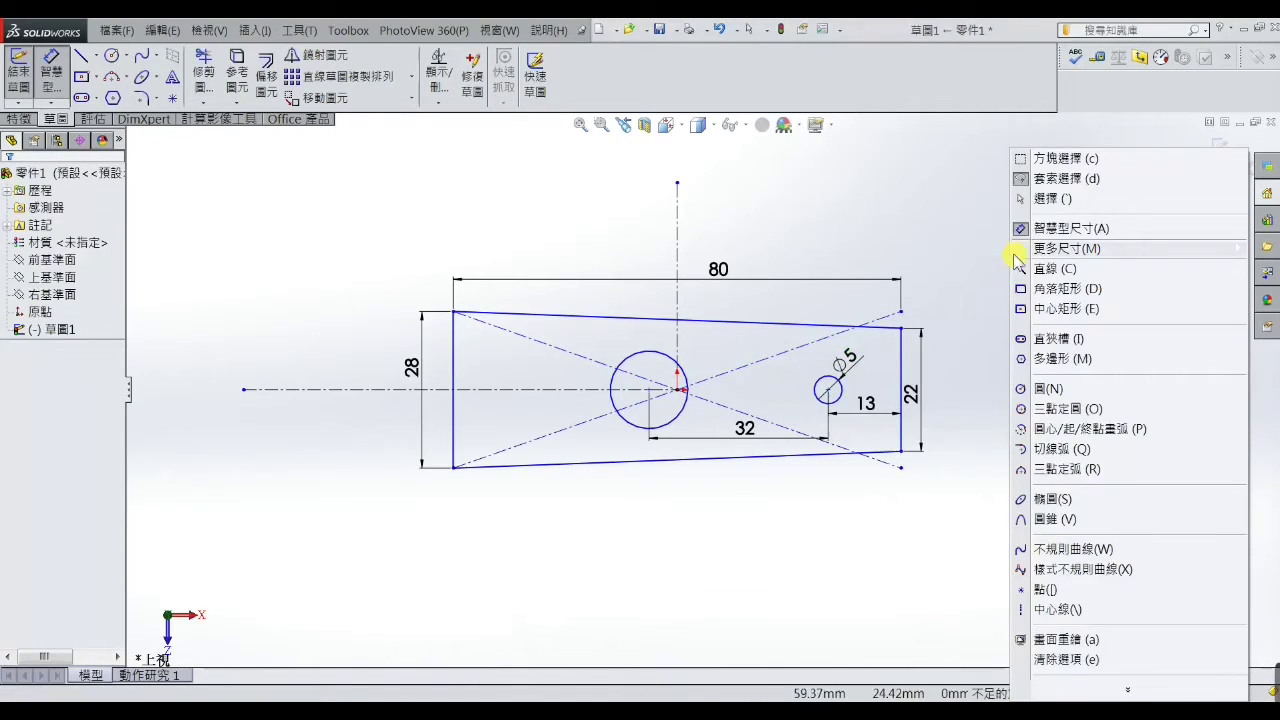
left_click(1022, 196)
left_click(838, 399)
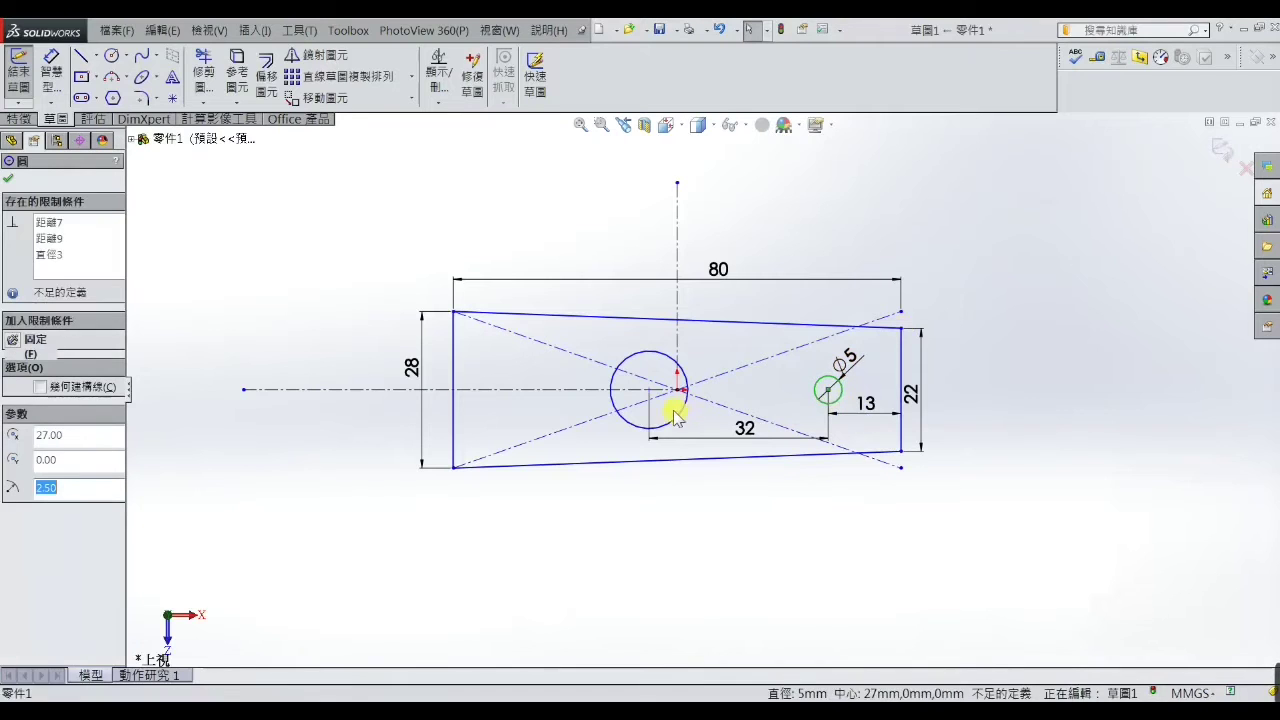
left_click(671, 428, "ctrl")
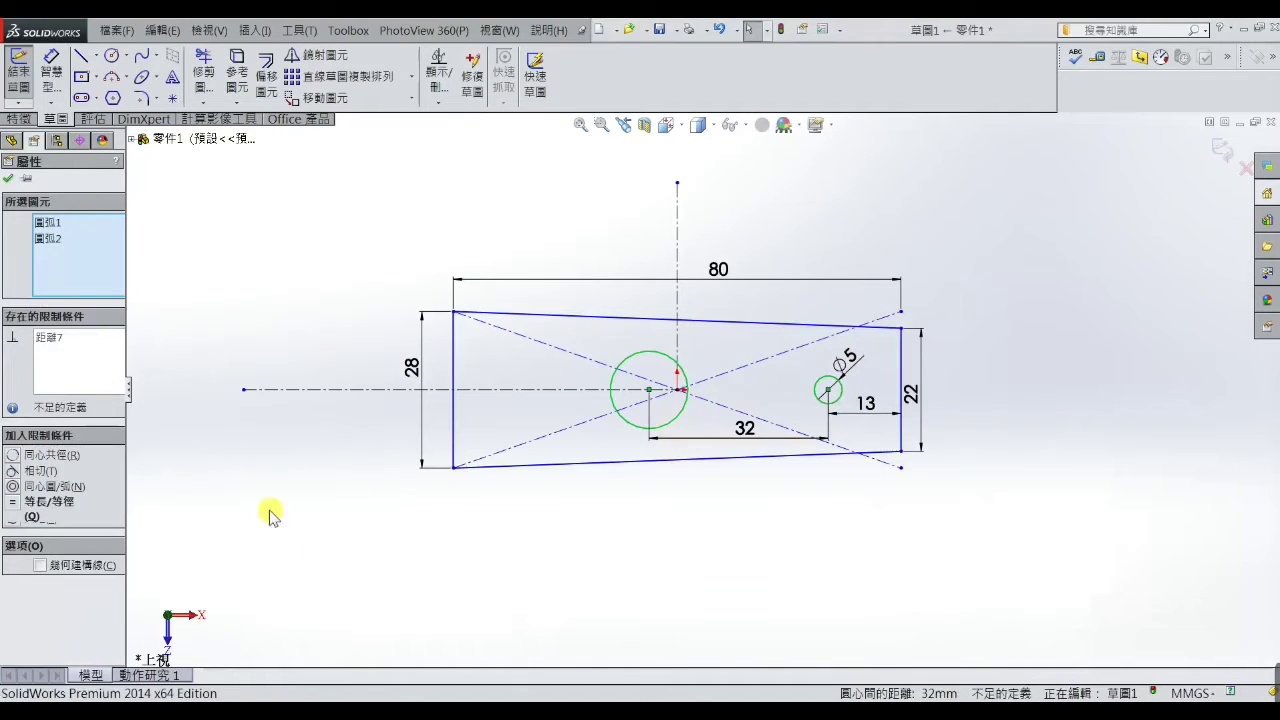
left_click(12, 503)
left_click(229, 430)
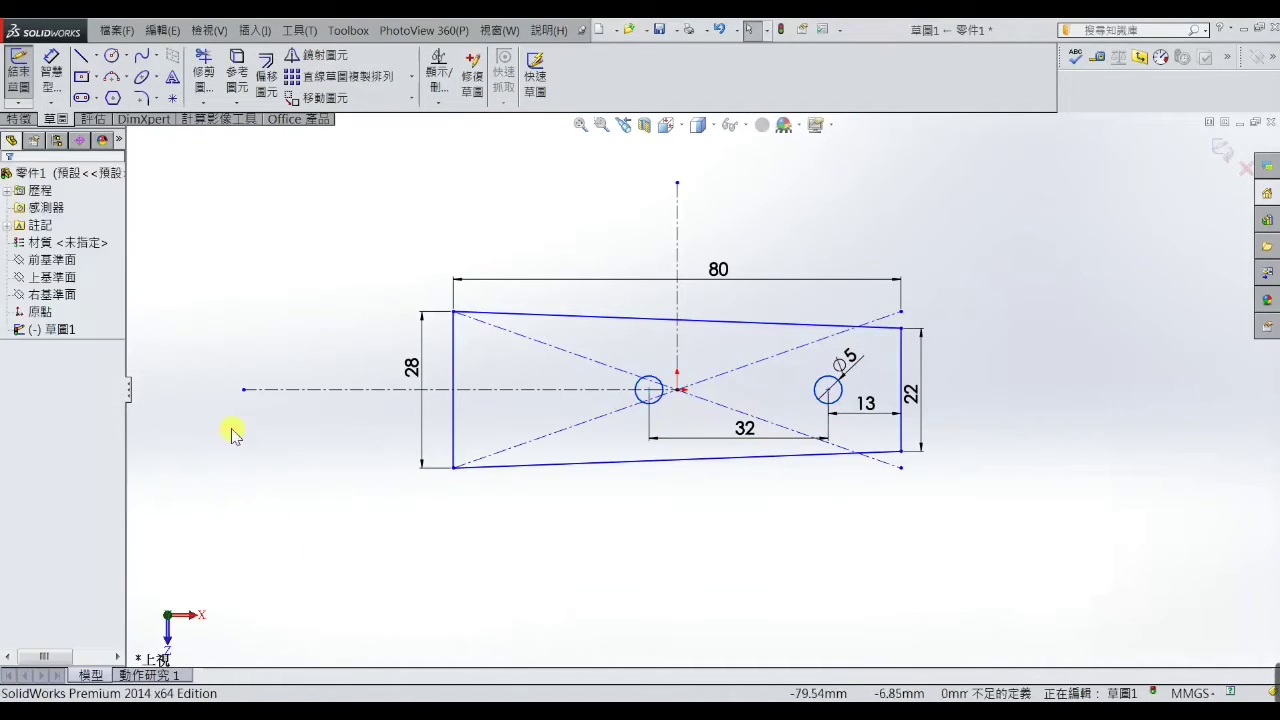
left_click(1013, 285)
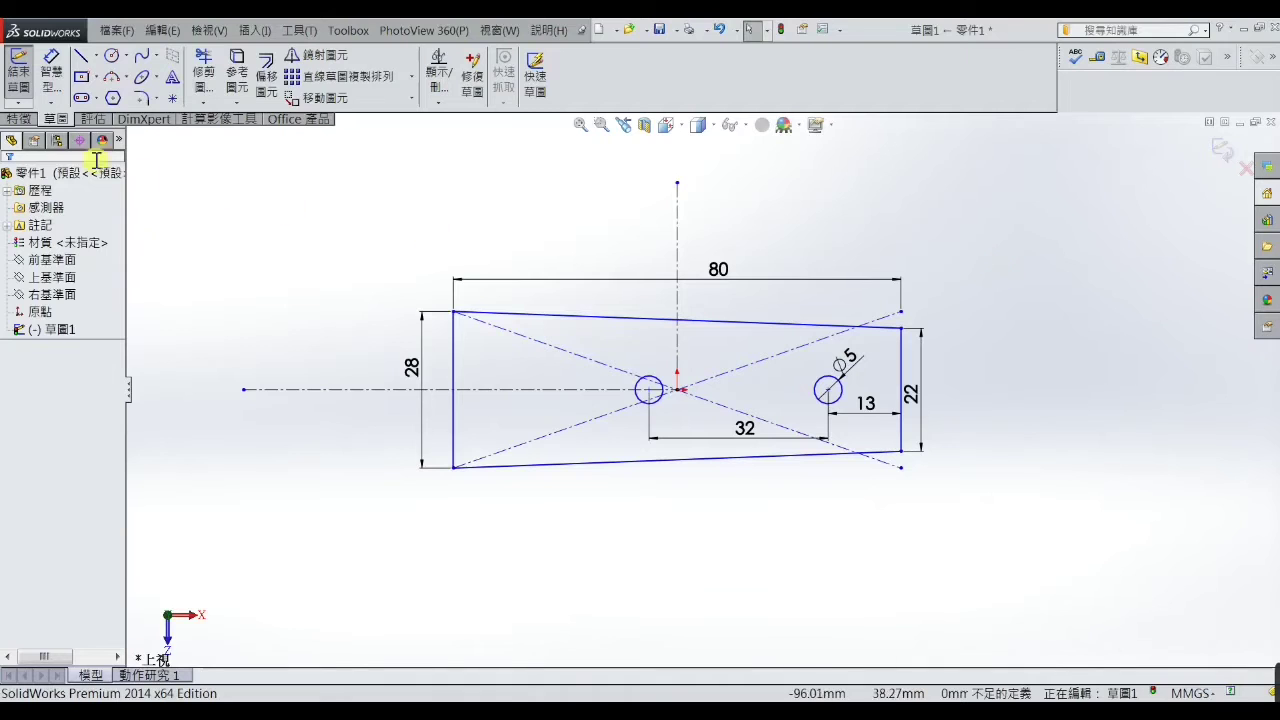
Dimension the plate's left edge 40 from the vertical centerline.
left_click(51, 75)
left_click(452, 357)
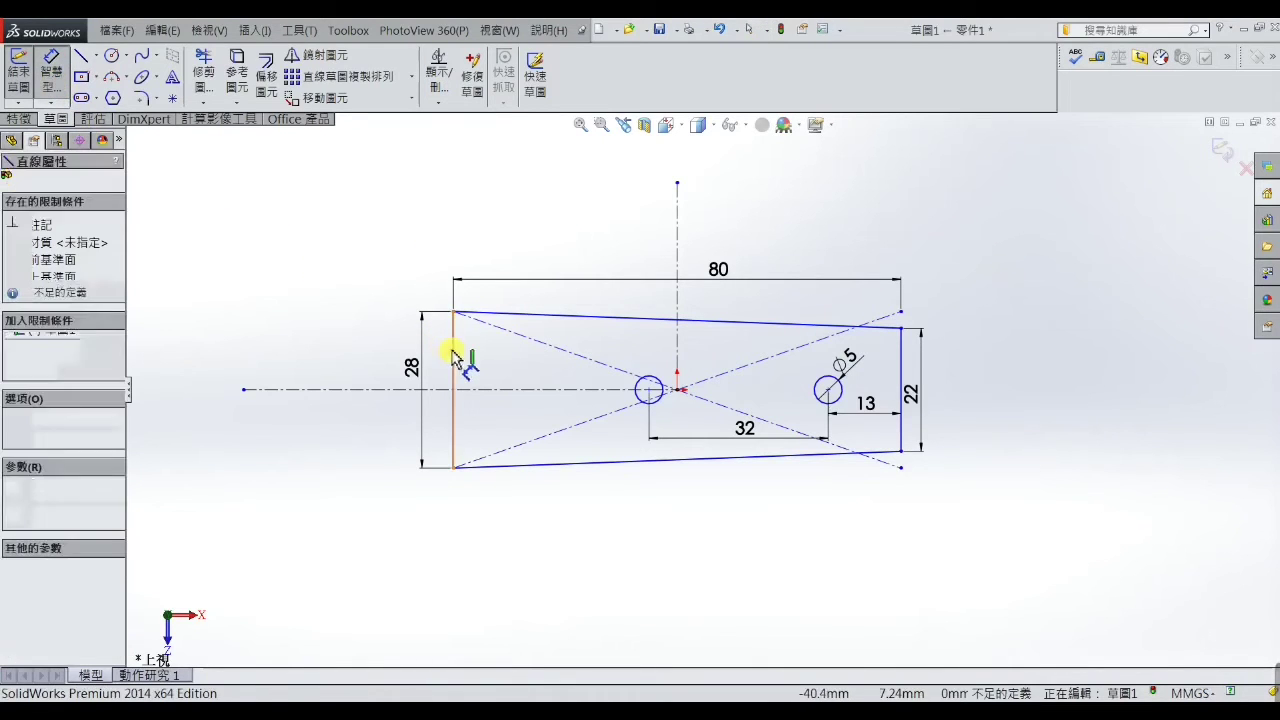
left_click(677, 347)
left_click(675, 350)
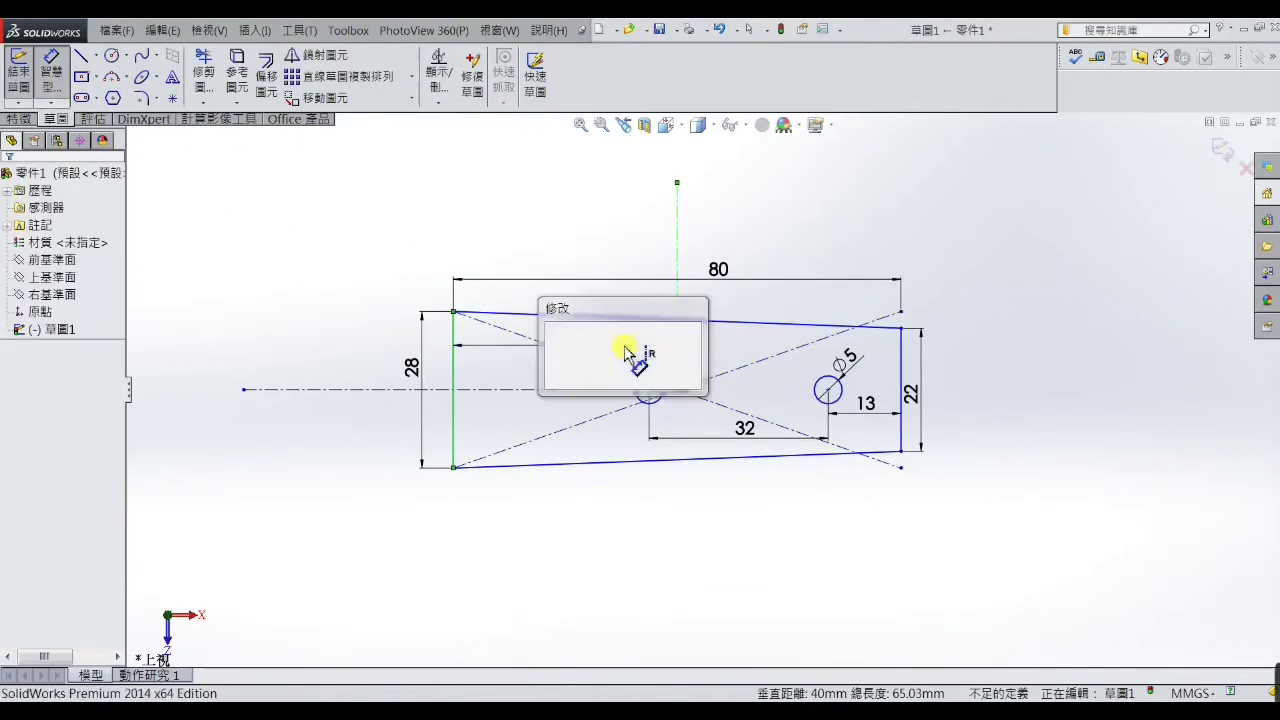
left_click(556, 331)
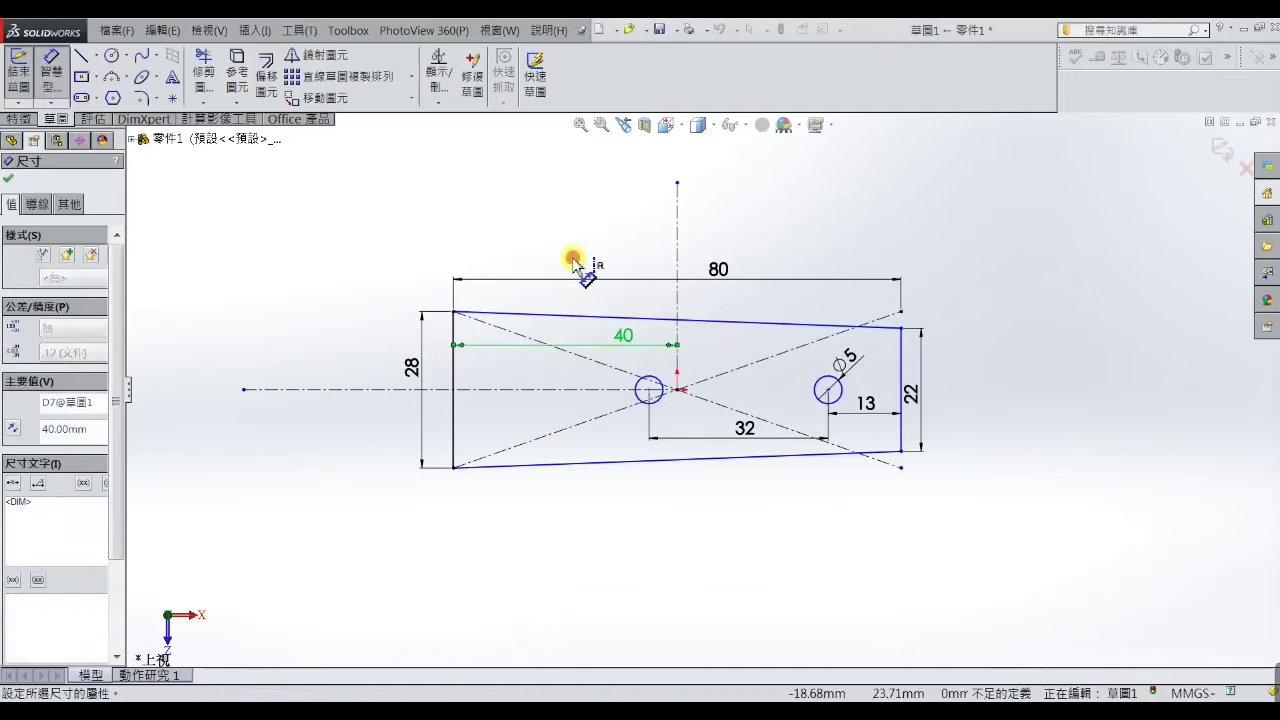
right_click(813, 268)
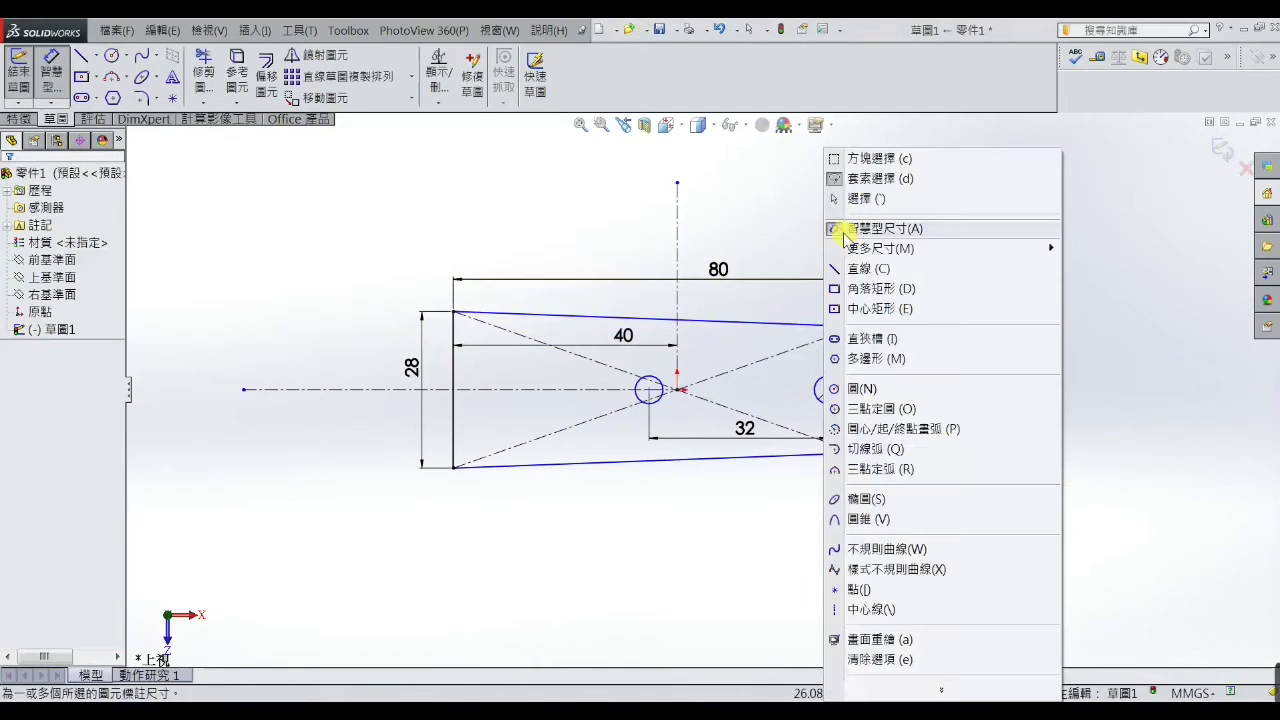
left_click(829, 194)
Add a Symmetric relation between the top and bottom edges about the horizontal centreline.
left_click(772, 333)
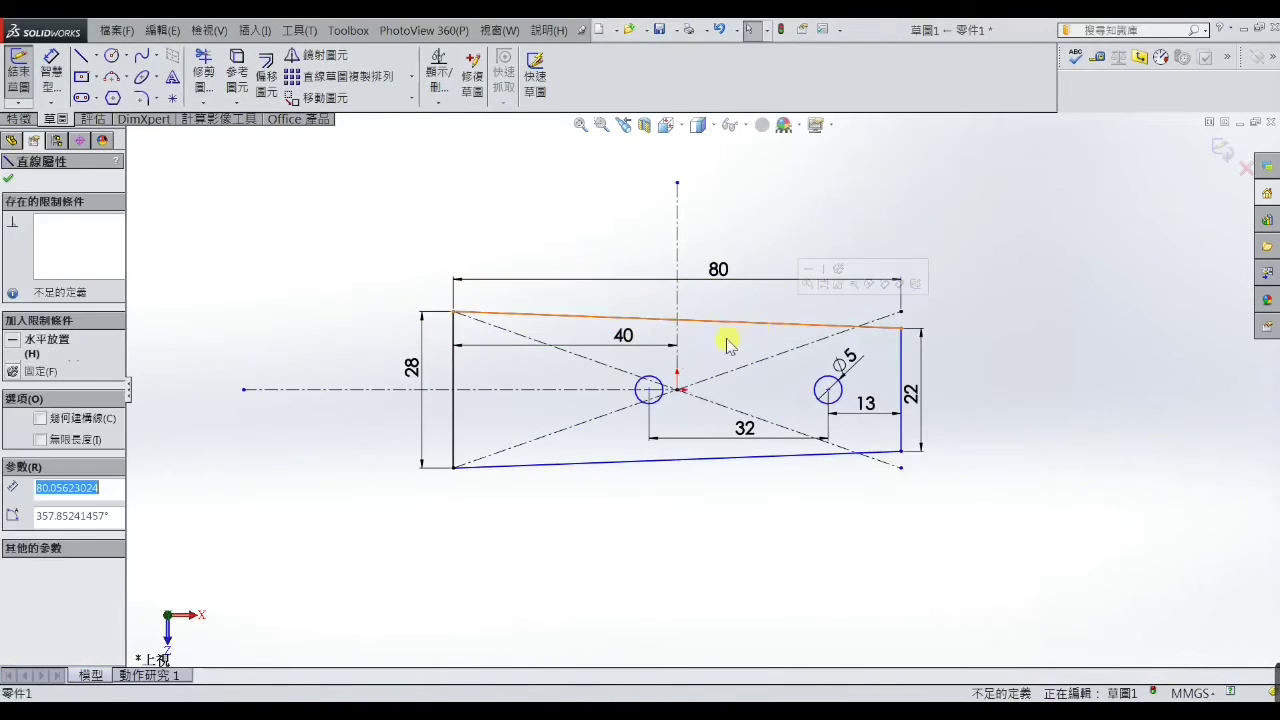
left_click(595, 390, "ctrl")
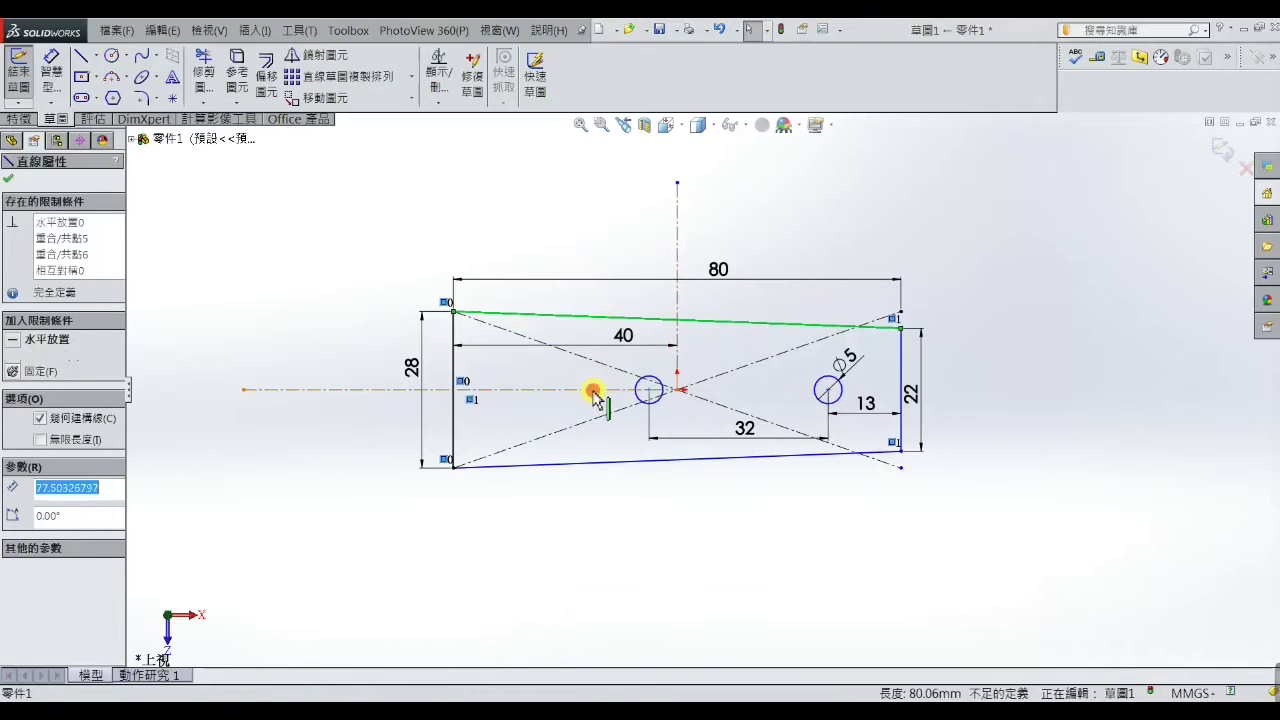
left_click(604, 462, "ctrl")
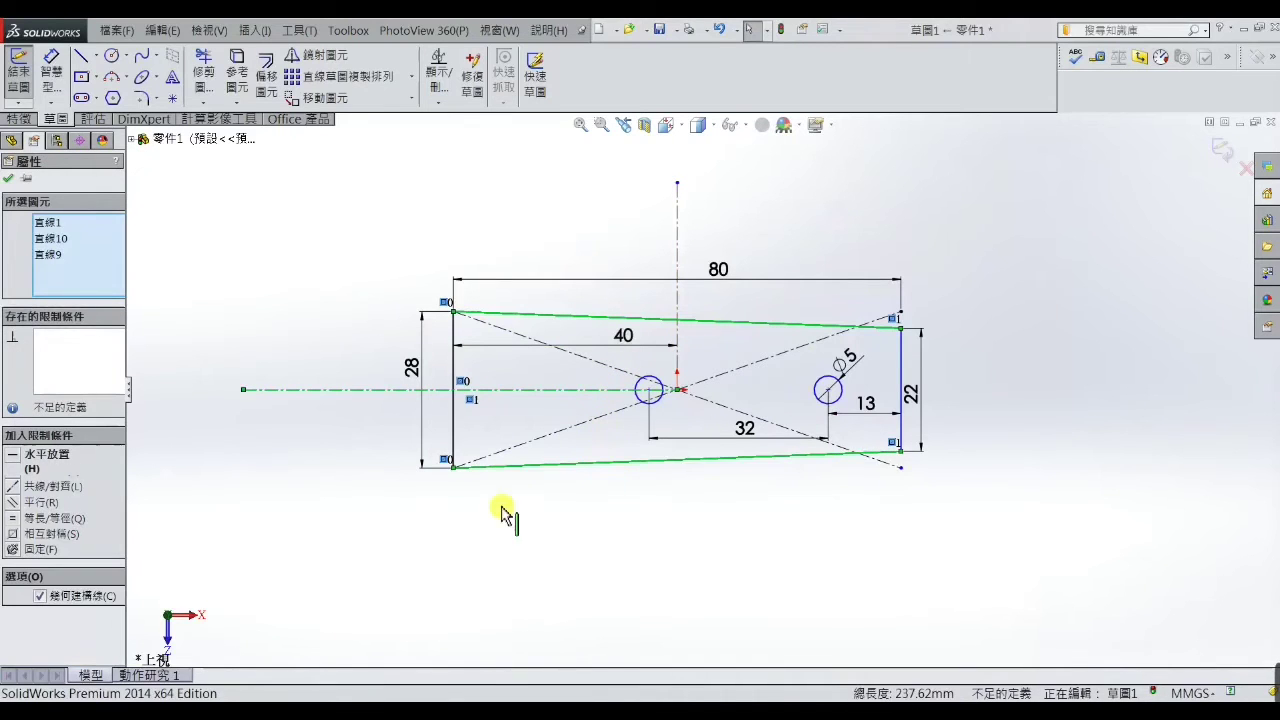
left_click(12, 537)
left_click(172, 524)
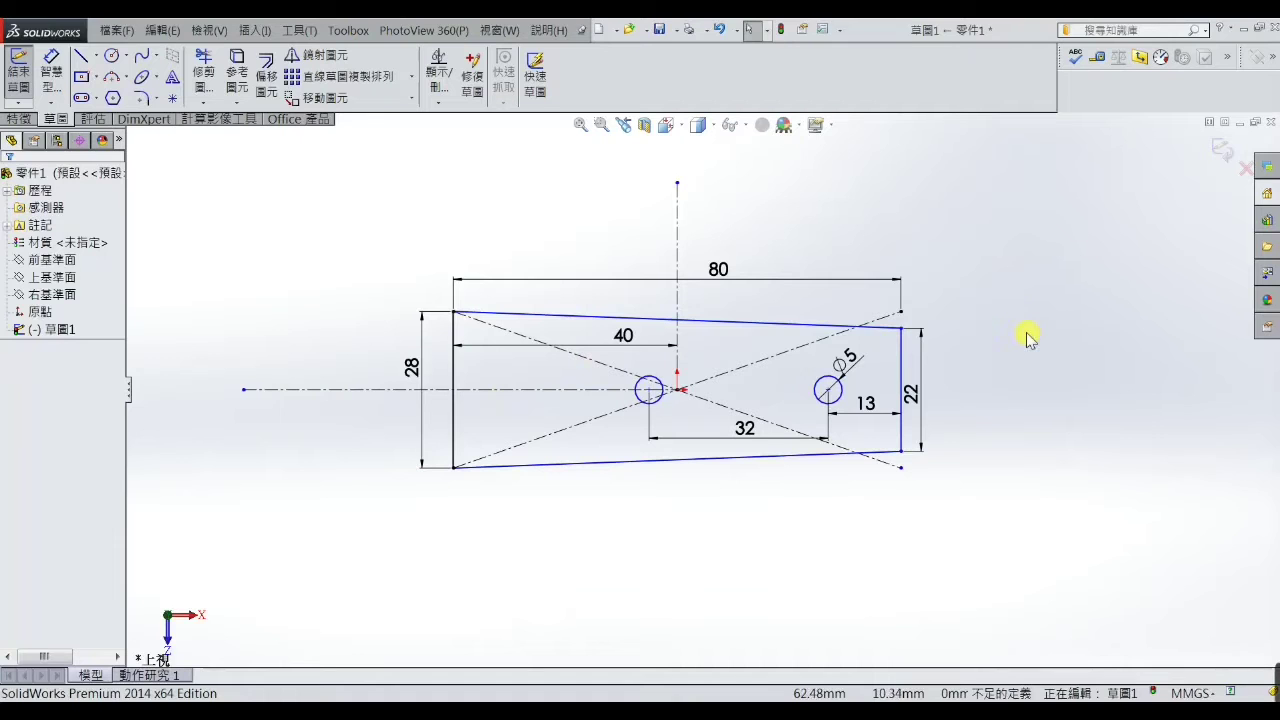
Extrude Sketch1 8 mm with a 6° draft to form the tapered plate Extrude1.
left_click(22, 119)
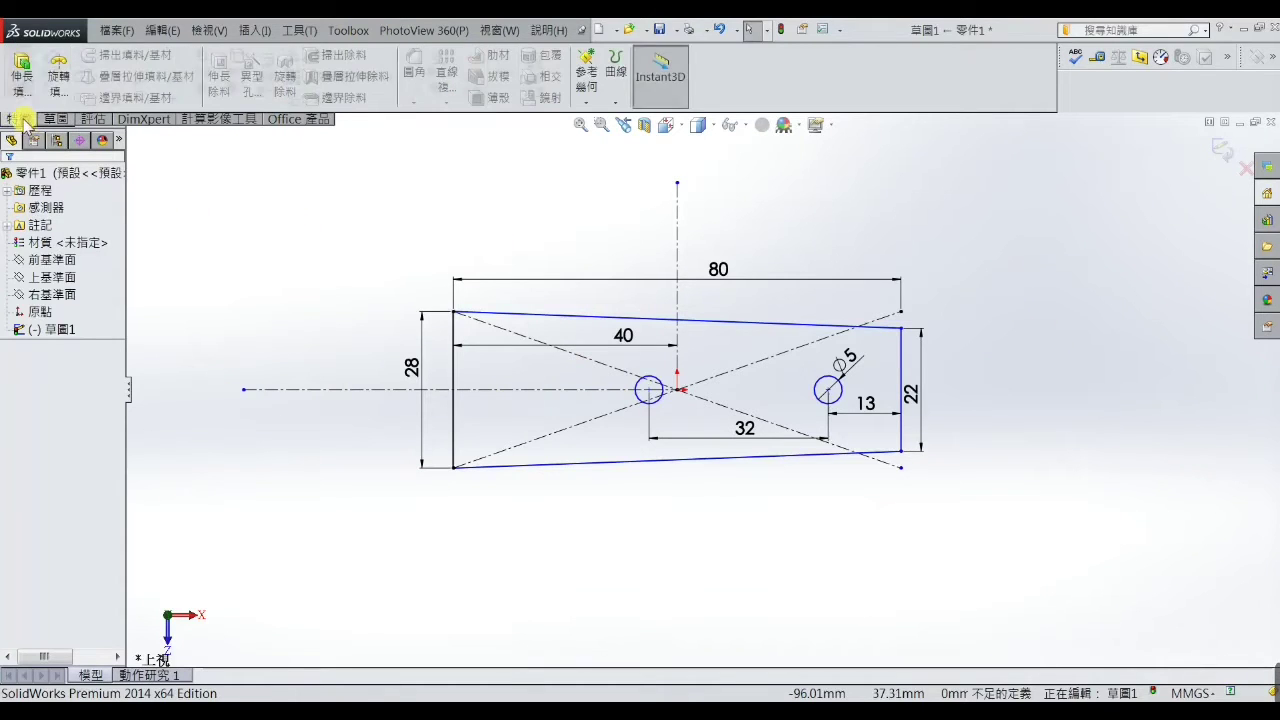
left_click(20, 75)
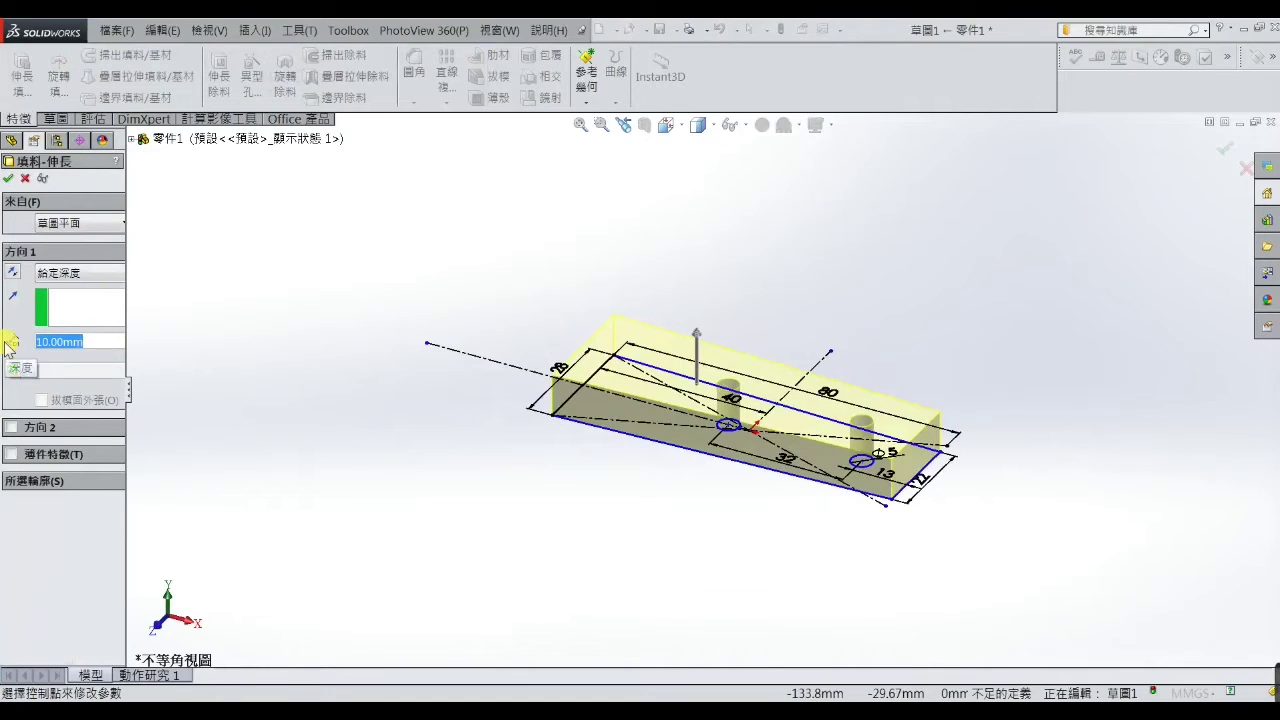
type("8")
left_click(21, 343)
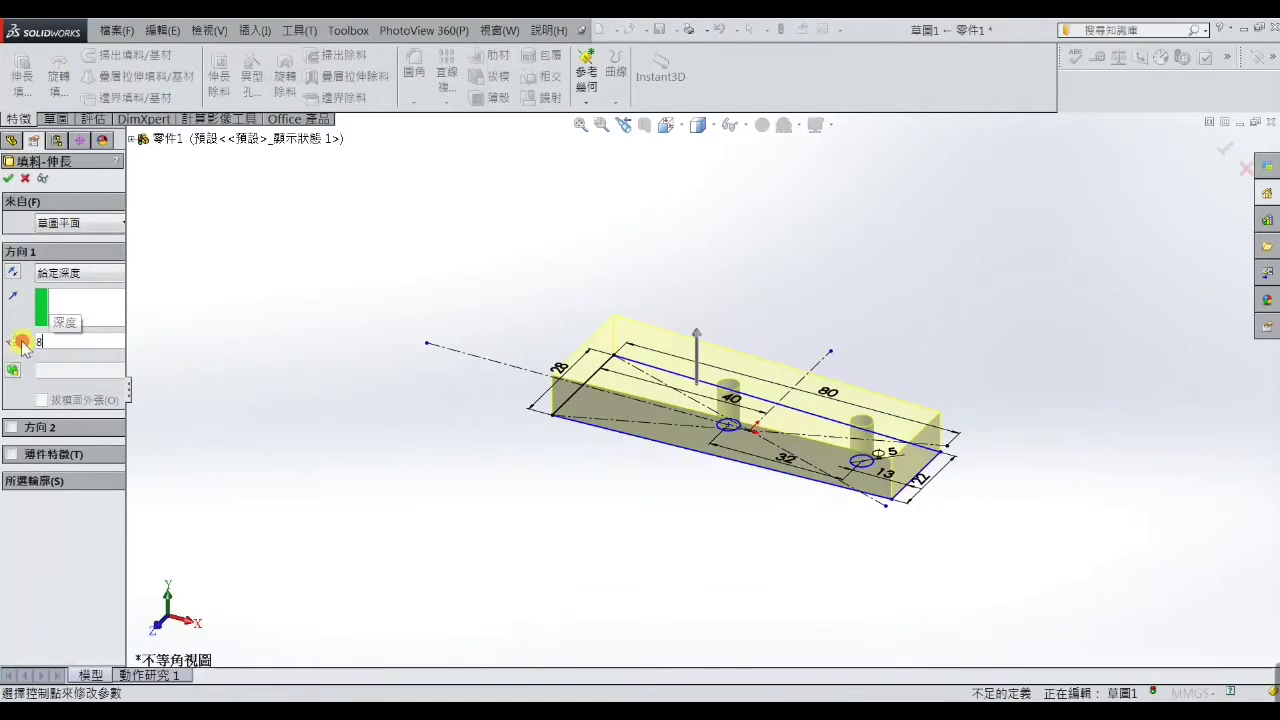
left_click(12, 374)
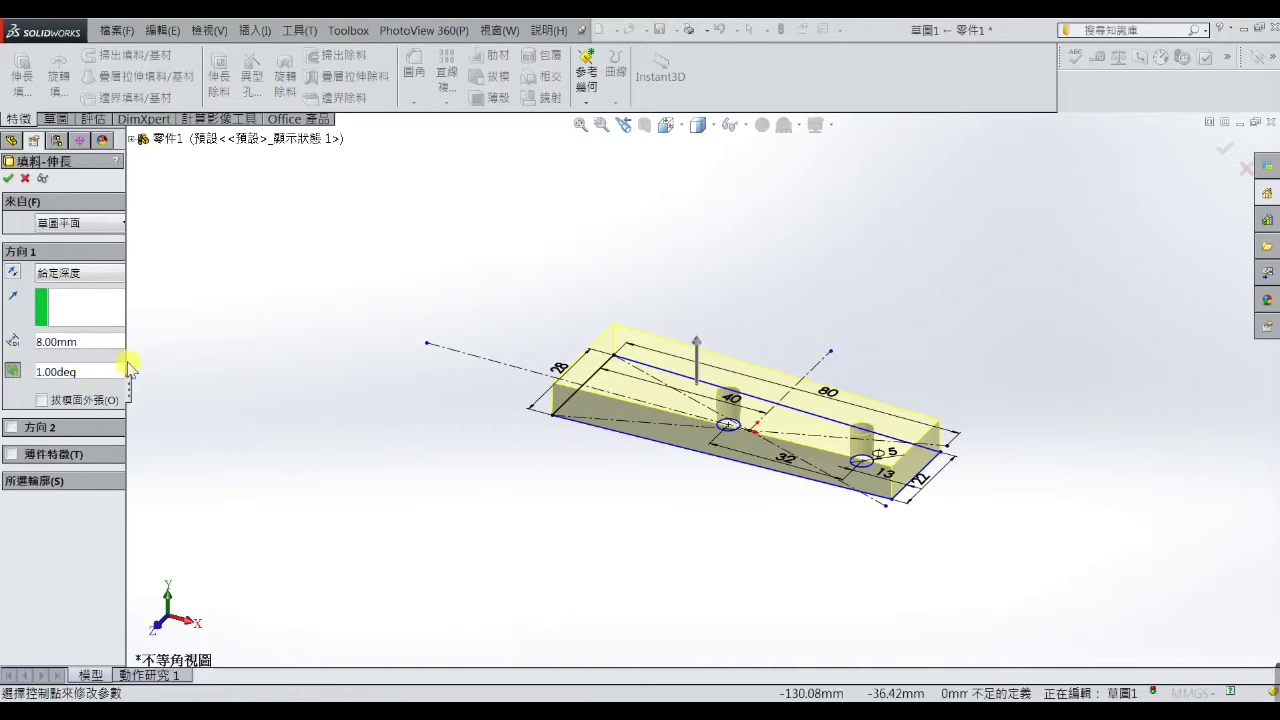
left_click_drag(125, 356, 156, 356)
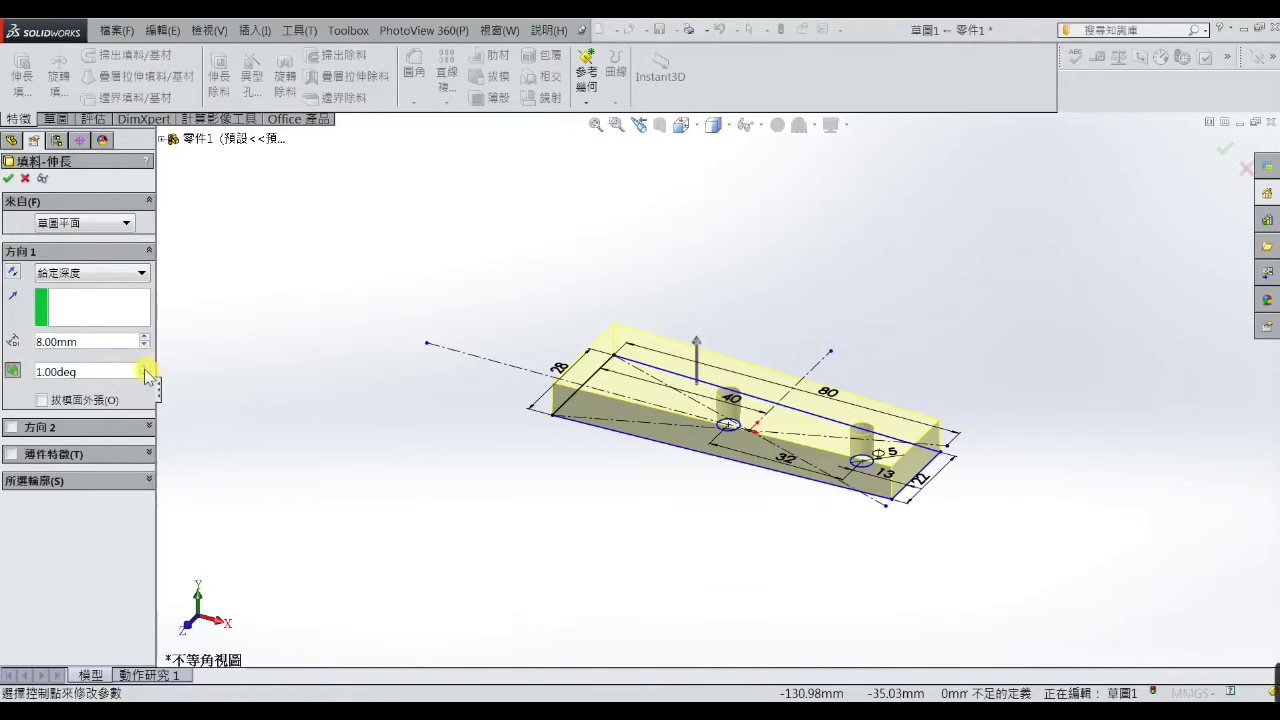
scroll(145, 367, "up", 2)
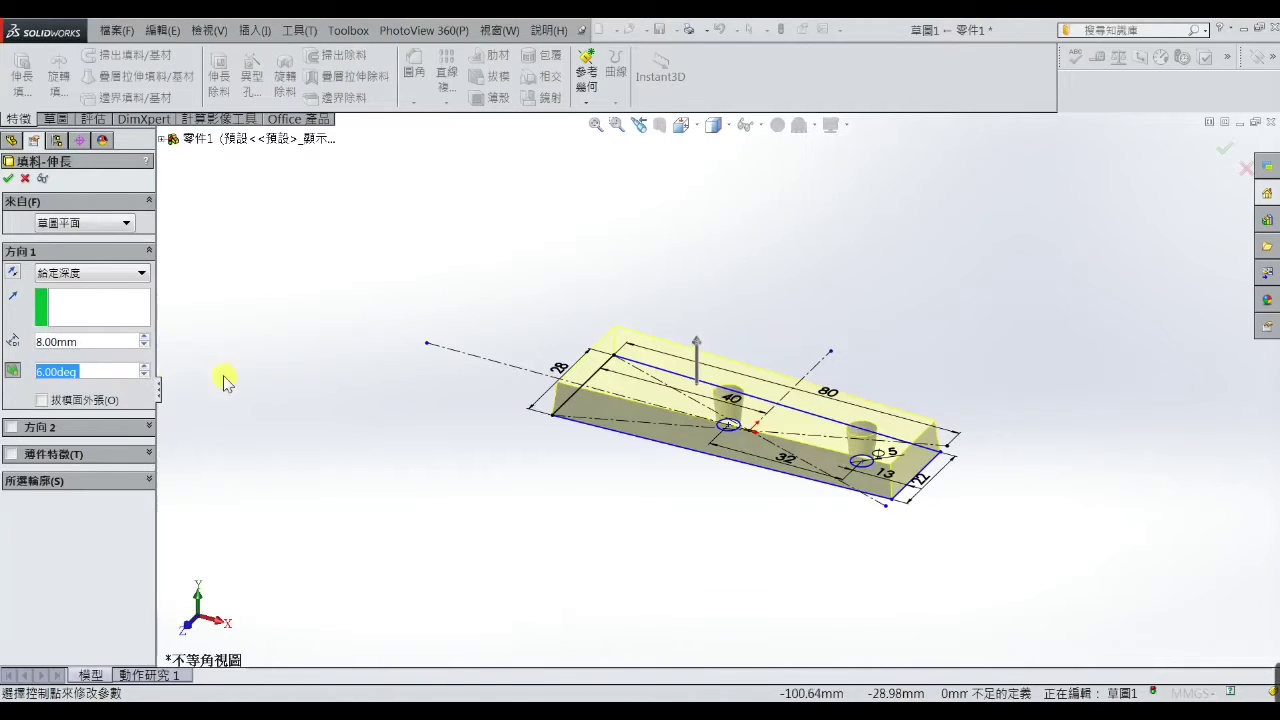
mouse_move(224, 380)
middle_mouse_down()
mouse_move(366, 409)
mouse_move(359, 580)
mouse_move(371, 406)
mouse_move(357, 614)
mouse_move(363, 366)
mouse_move(380, 335)
middle_mouse_up()
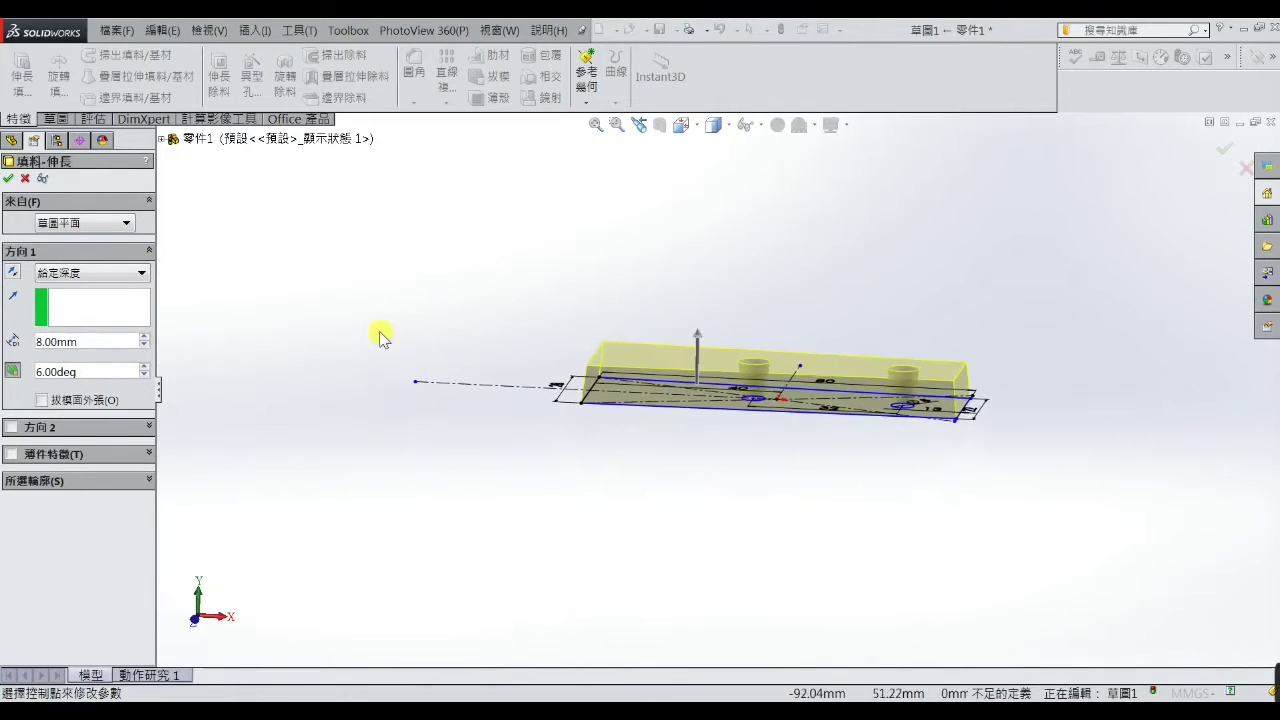
left_click(10, 180)
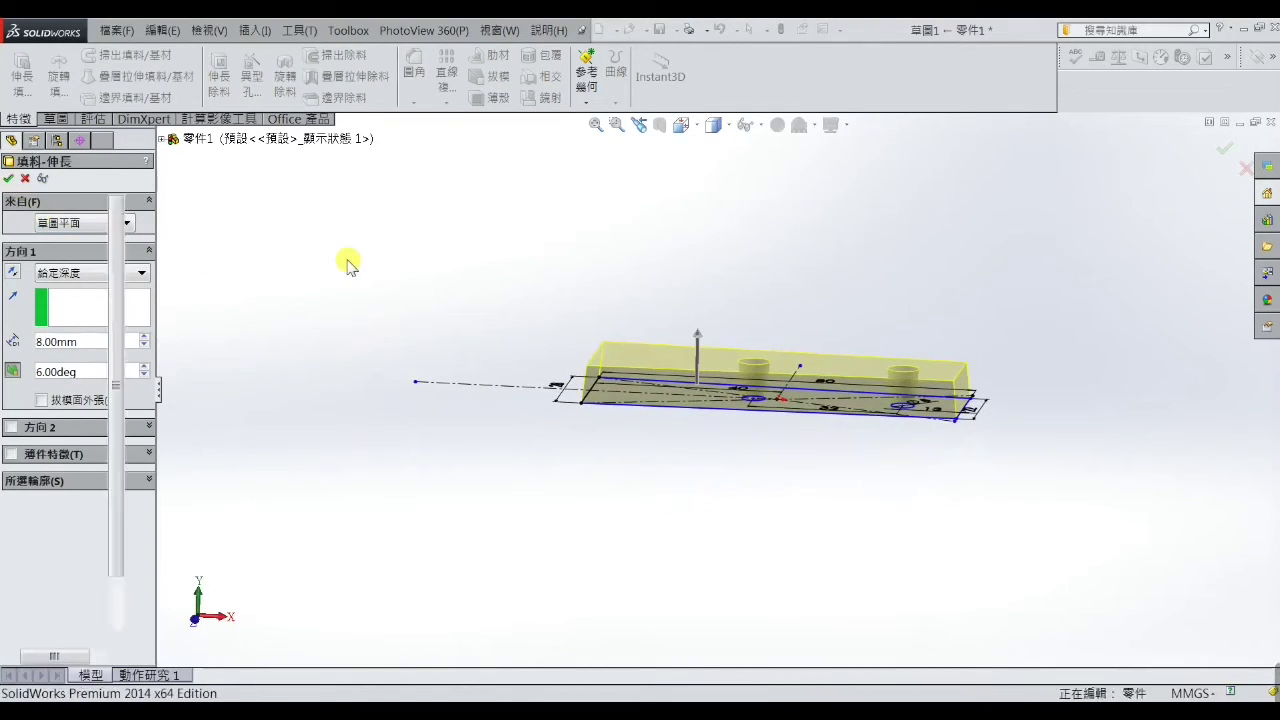
mouse_move(780, 372)
middle_mouse_down()
mouse_move(823, 374)
mouse_move(889, 346)
mouse_move(857, 420)
mouse_move(875, 422)
middle_mouse_up()
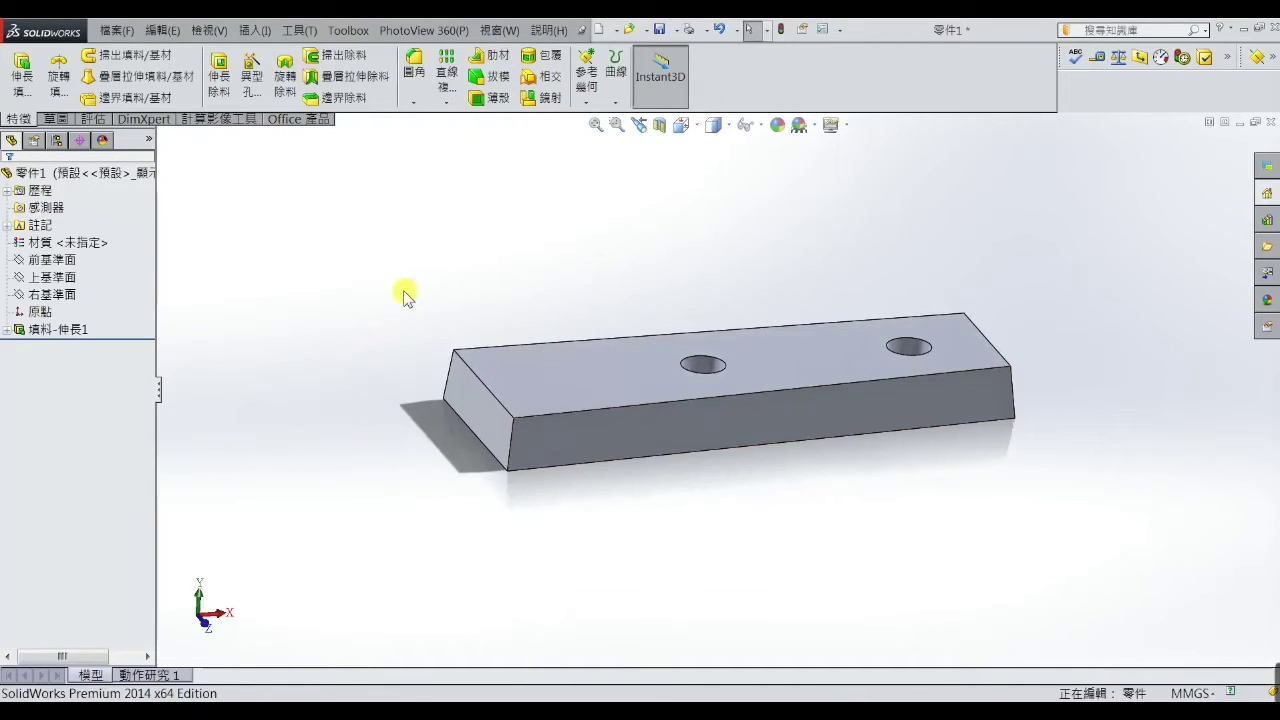
Select the Front Plane in the tree, orbiting the part to check its position.
left_click(70, 262)
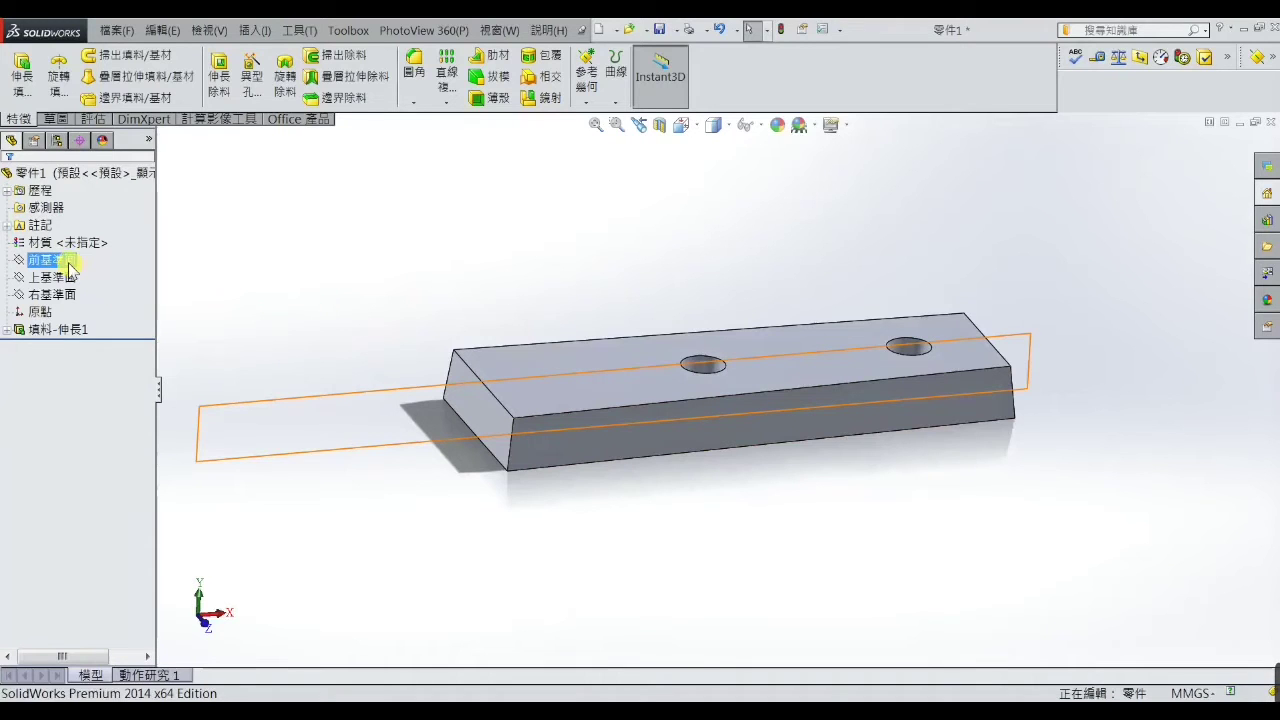
left_click(357, 283)
mouse_move(357, 283)
middle_mouse_down()
mouse_move(515, 320)
mouse_move(411, 329)
mouse_move(423, 303)
middle_mouse_up()
left_click(66, 262)
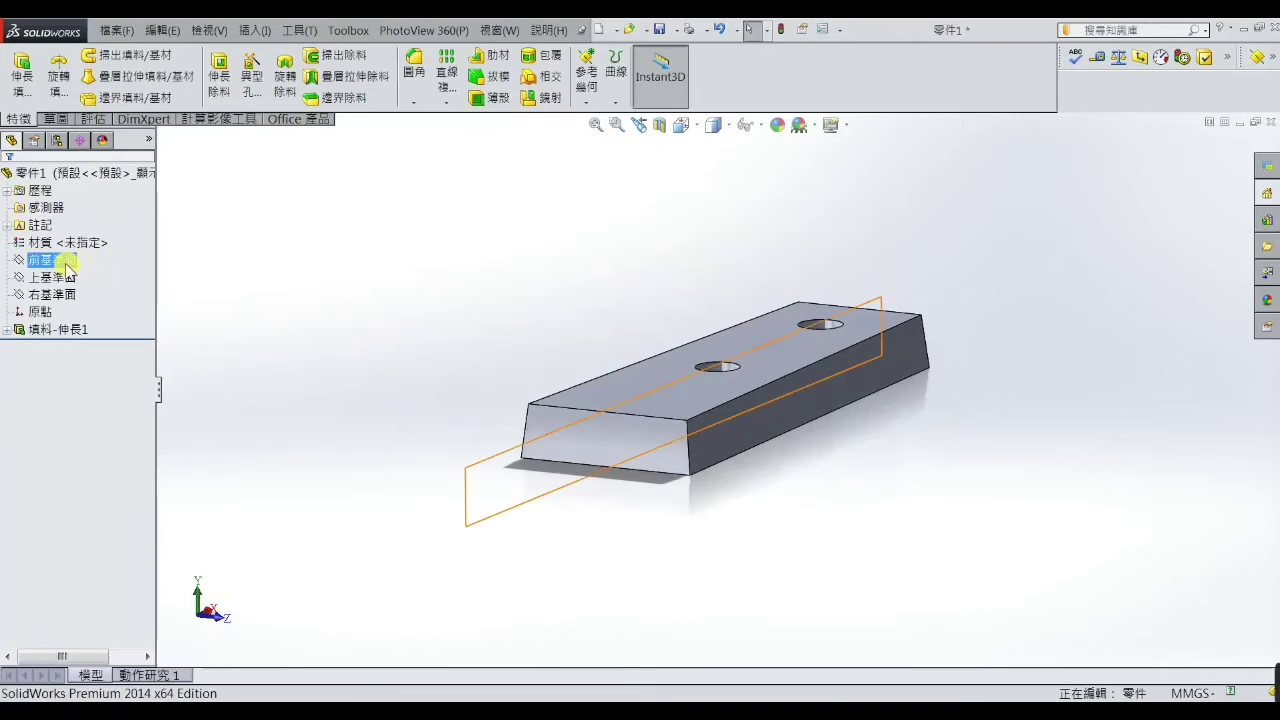
mouse_move(330, 330)
middle_mouse_down()
mouse_move(343, 334)
mouse_move(366, 289)
mouse_move(320, 309)
middle_mouse_up()
left_click(363, 290)
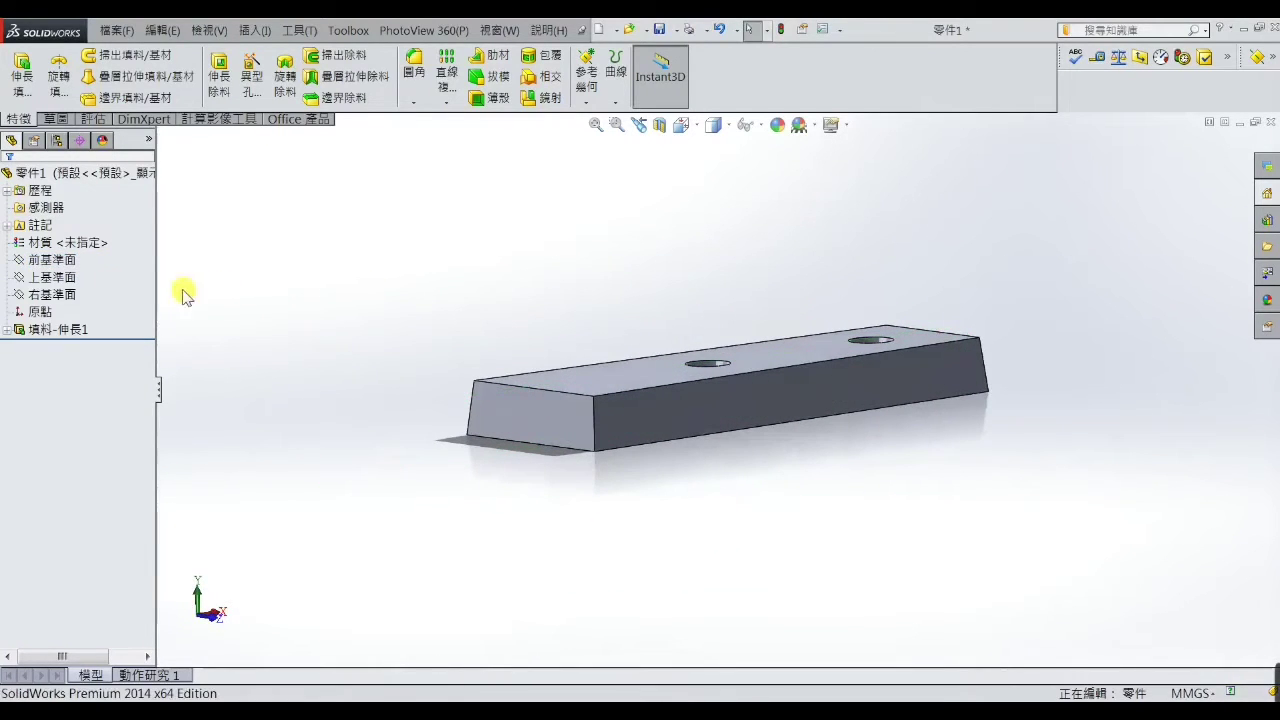
left_click(66, 262)
Start Sketch2 on the Front Plane and view it straight from the Front, zoomed in.
left_click(89, 247)
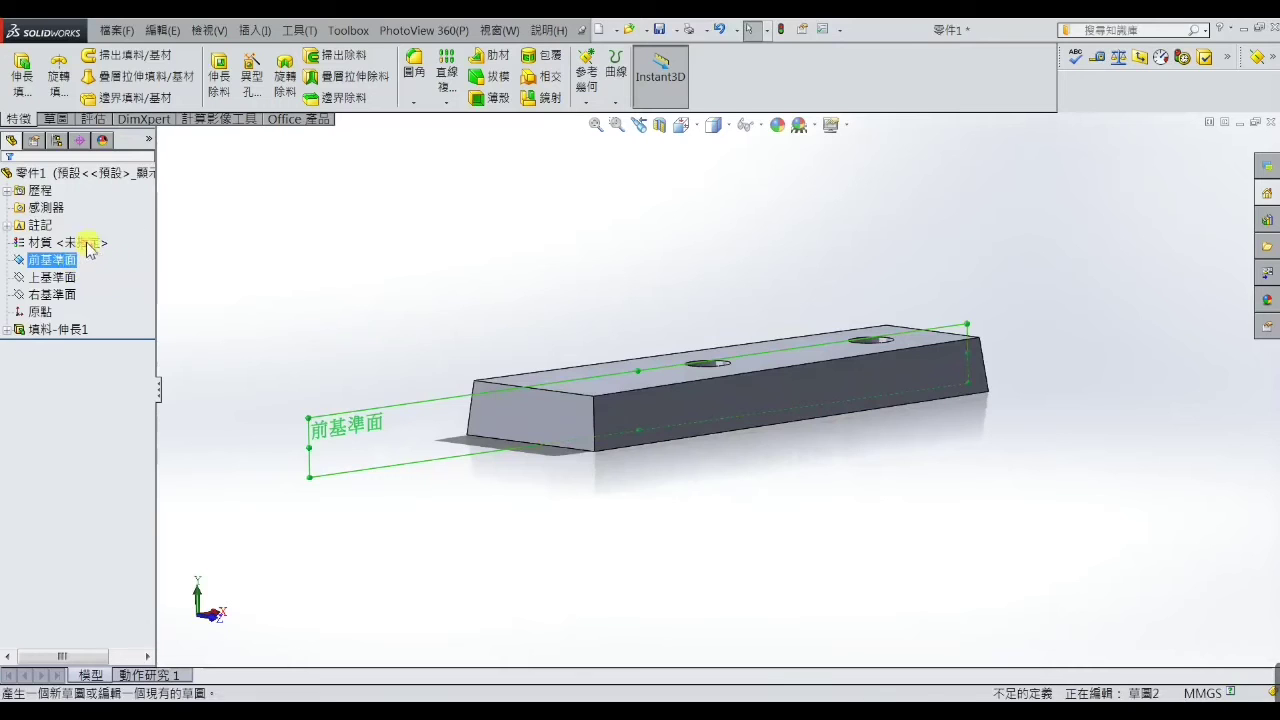
left_click(687, 125)
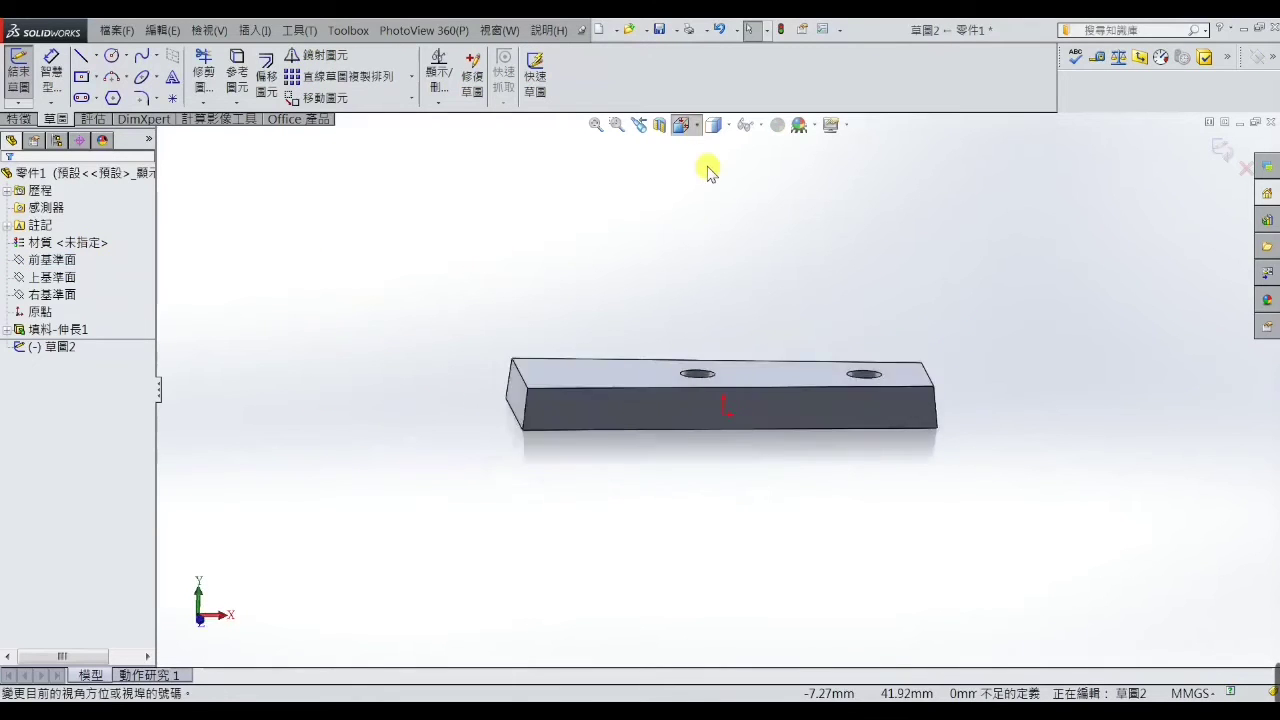
left_click(774, 223)
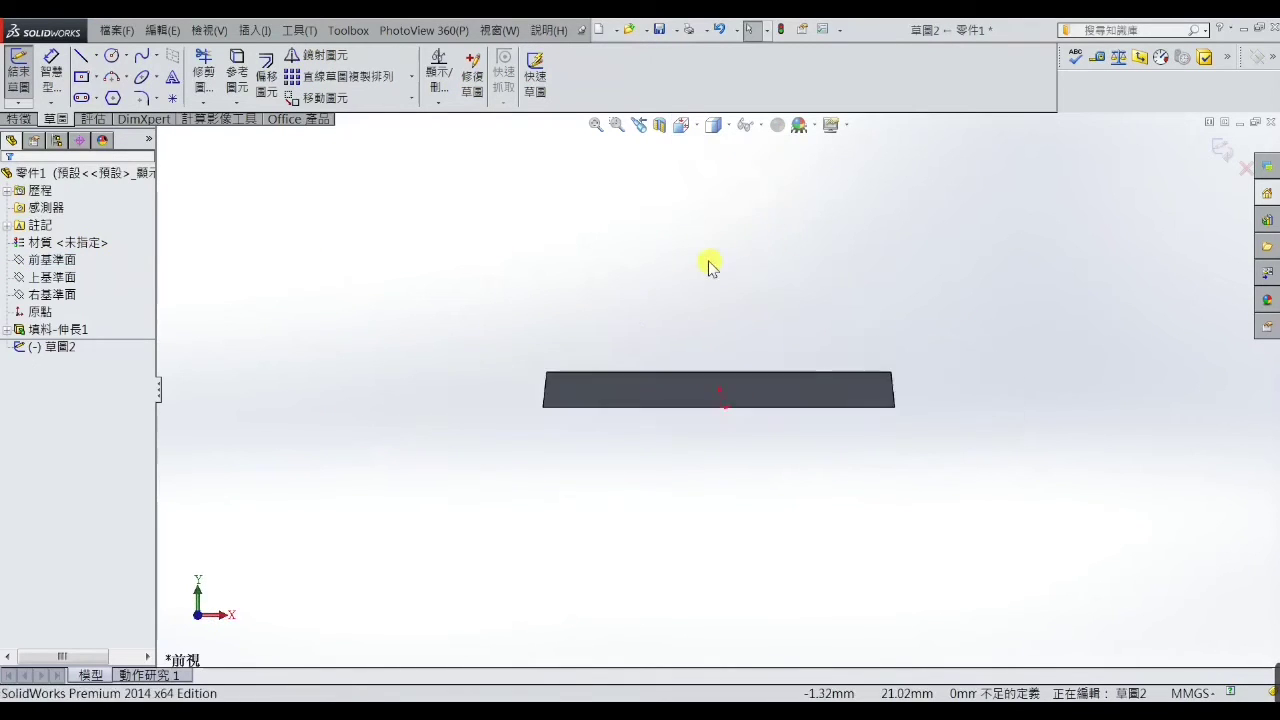
scroll(650, 290, "down", 1)
scroll(600, 311, "down", 1)
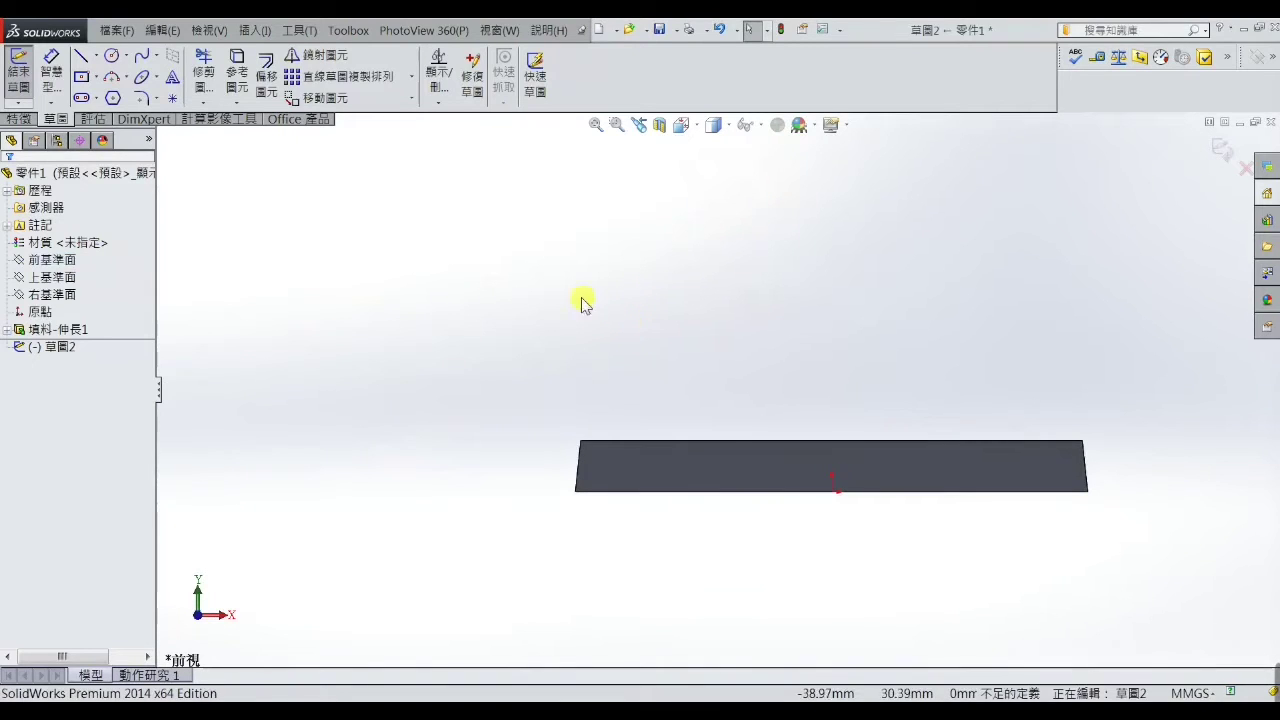
Draw a vertical construction line rising from the plate's top edge.
left_click(84, 58)
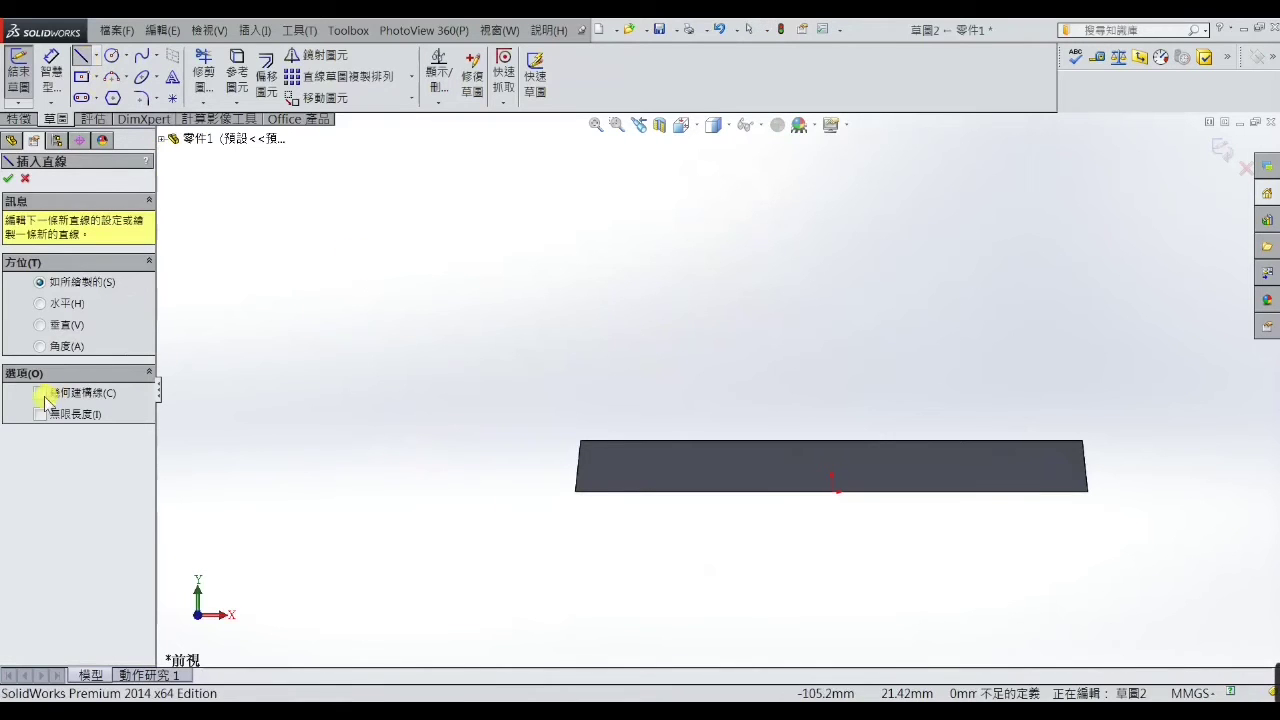
left_click(41, 395)
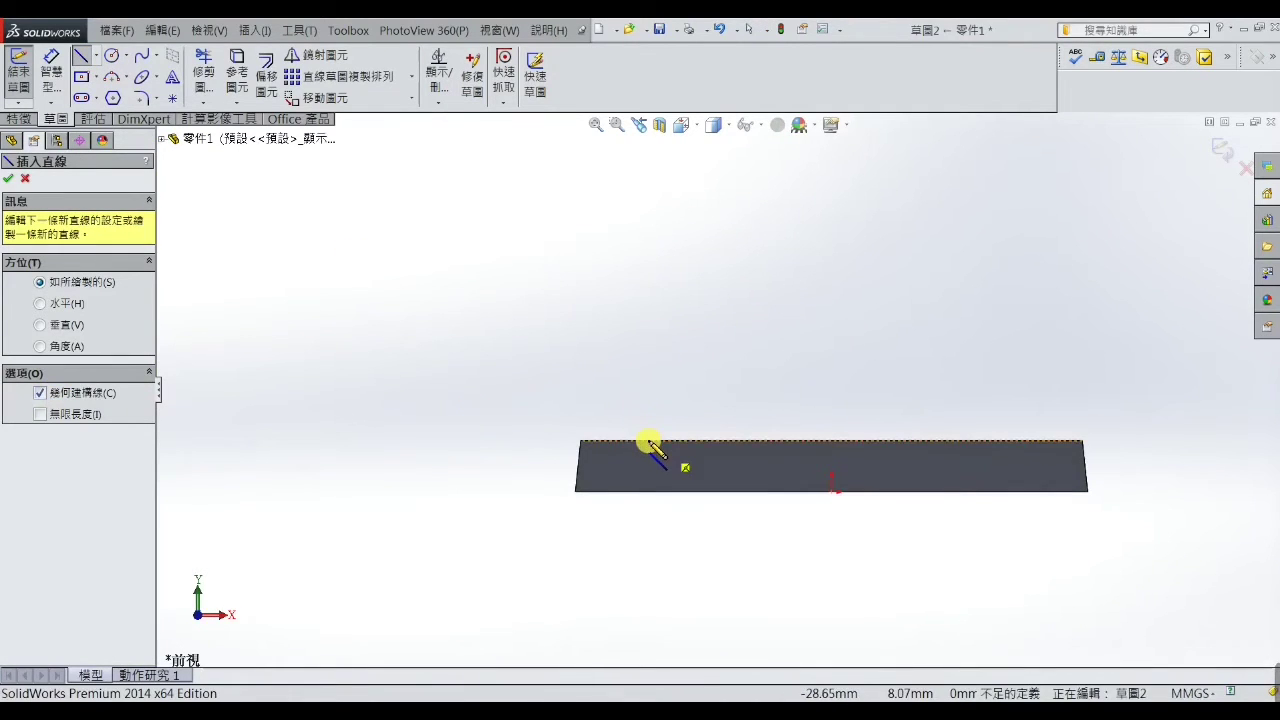
left_click(649, 441)
left_click(650, 286)
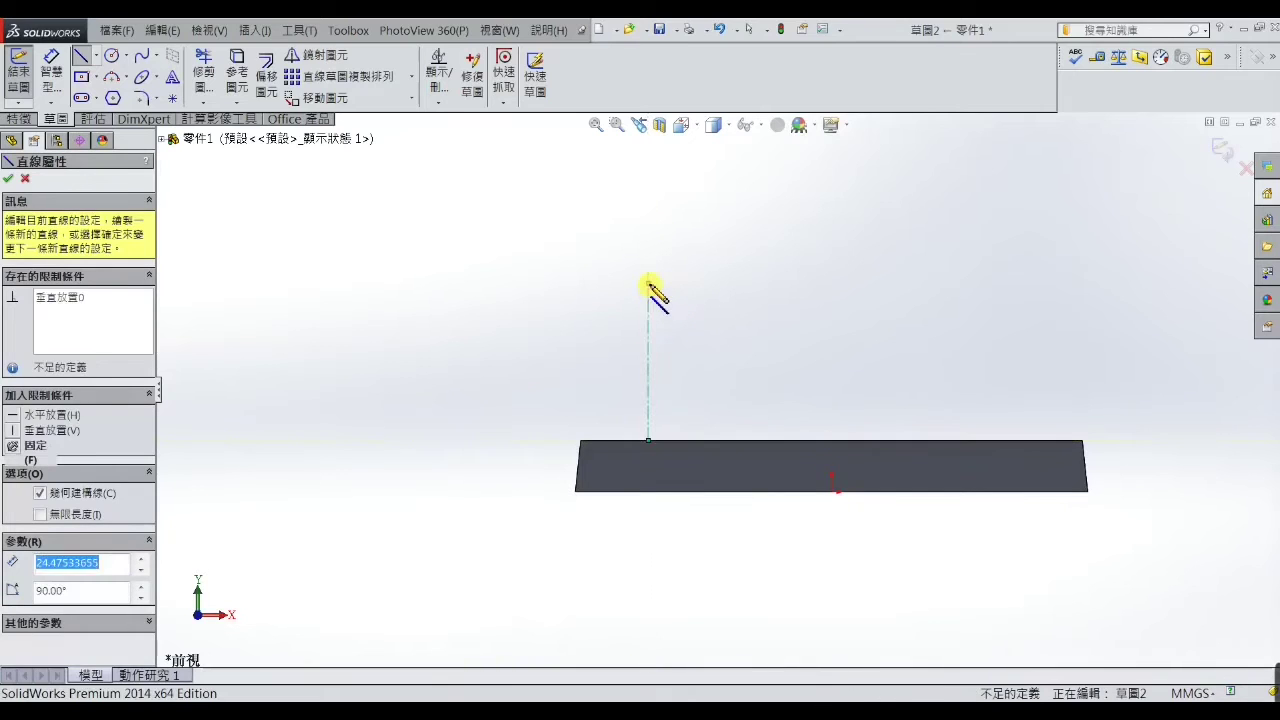
right_click(661, 277)
left_click(665, 142)
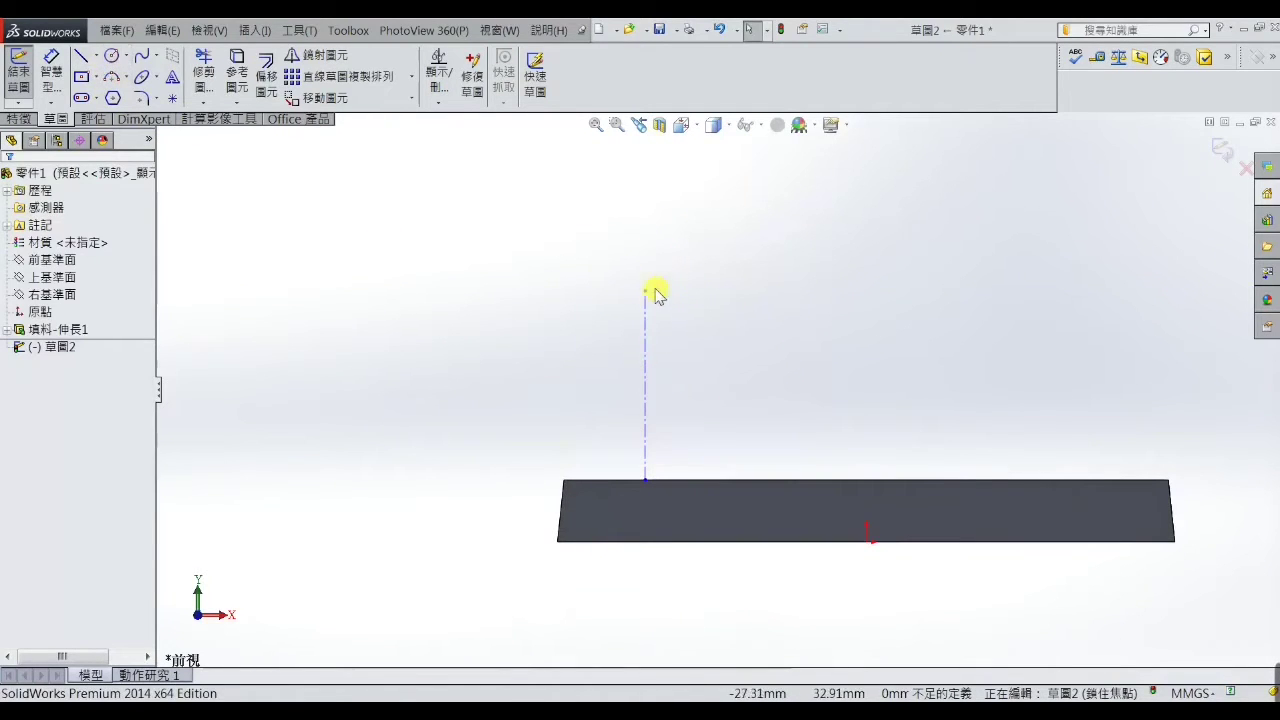
Draw two concentric circles centred on the construction line's top end.
left_click(111, 55)
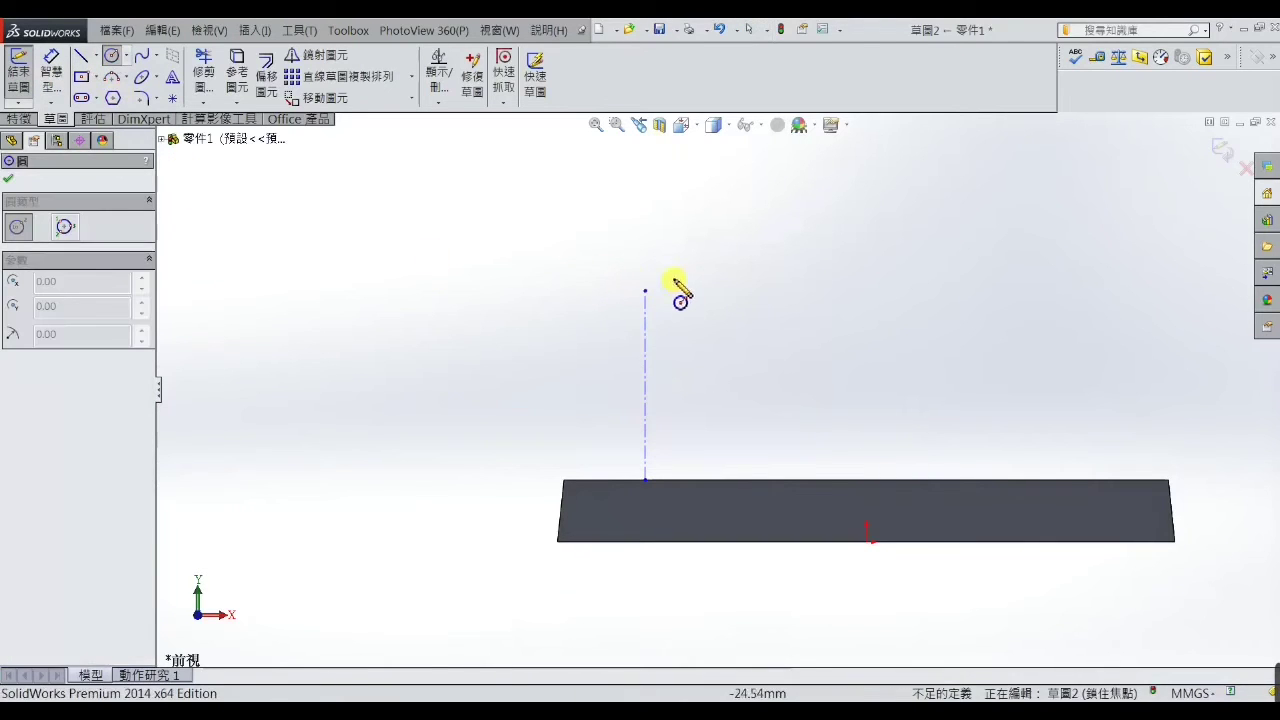
left_click(645, 290)
left_click(661, 276)
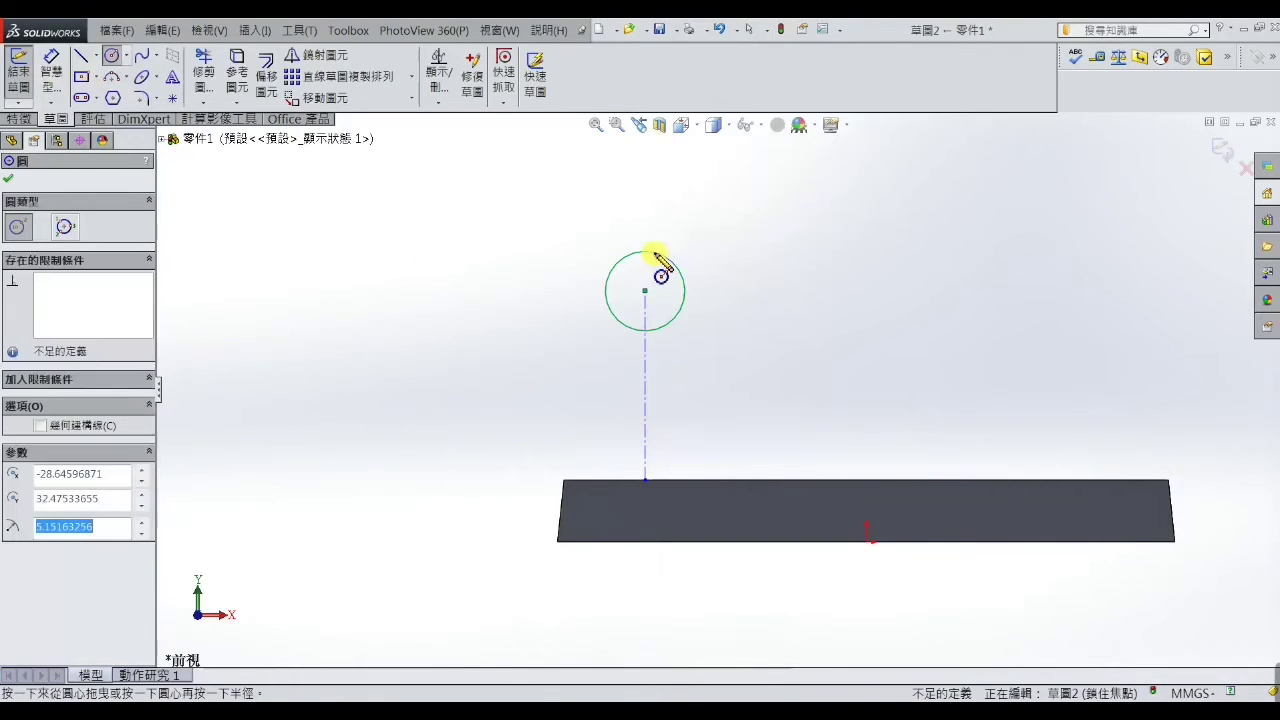
left_click(645, 290)
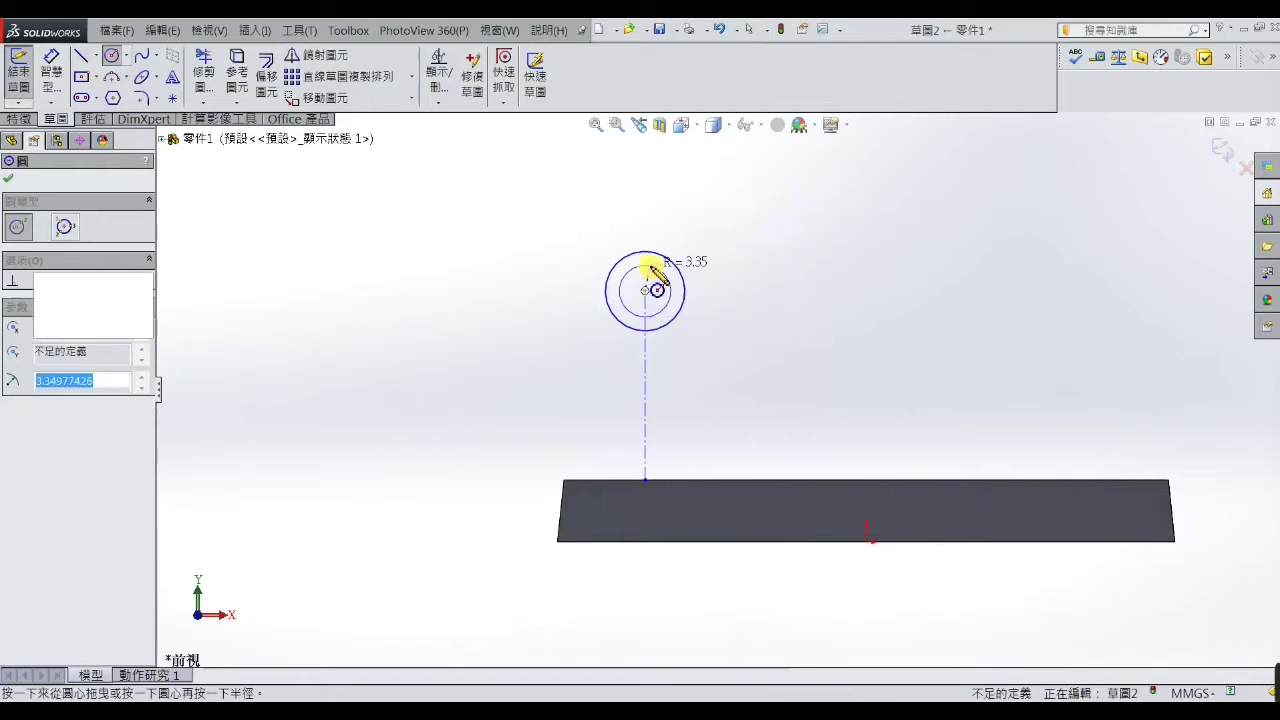
left_click(651, 266)
right_click(651, 266)
left_click(654, 177)
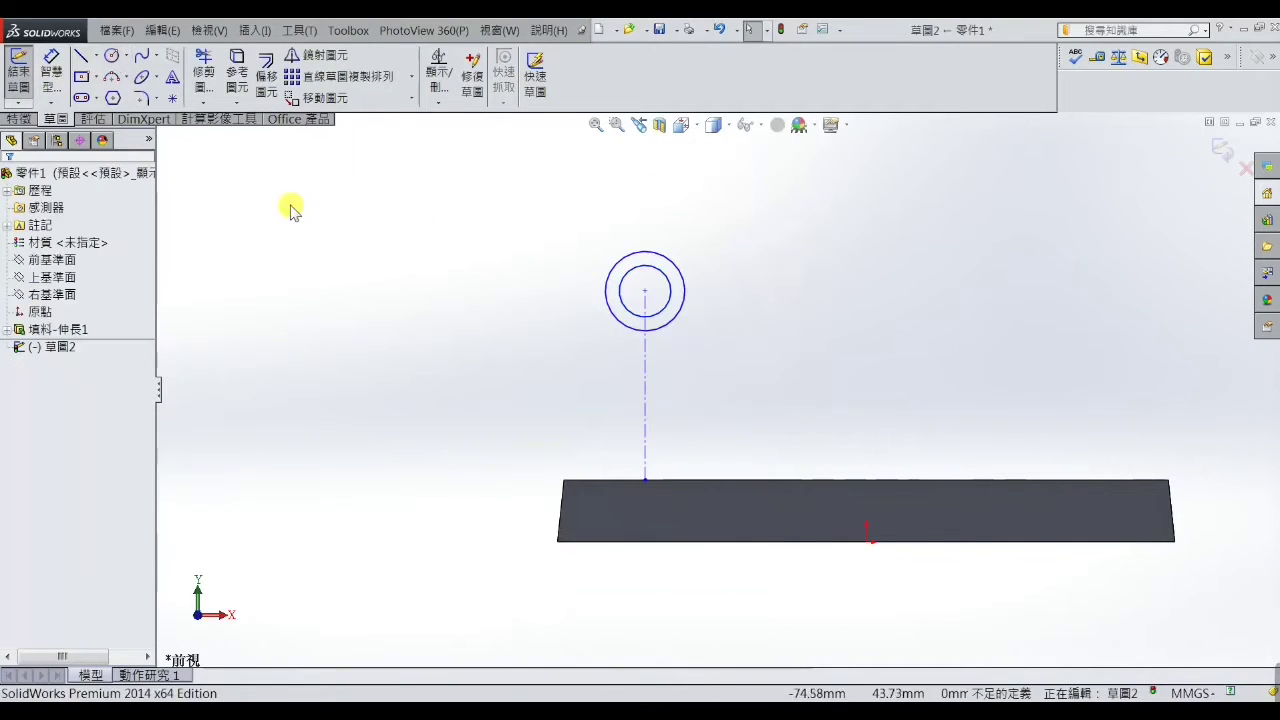
Draw the lug's left side line from the plate's top-left corner tangent to the outer circle.
left_click(82, 57)
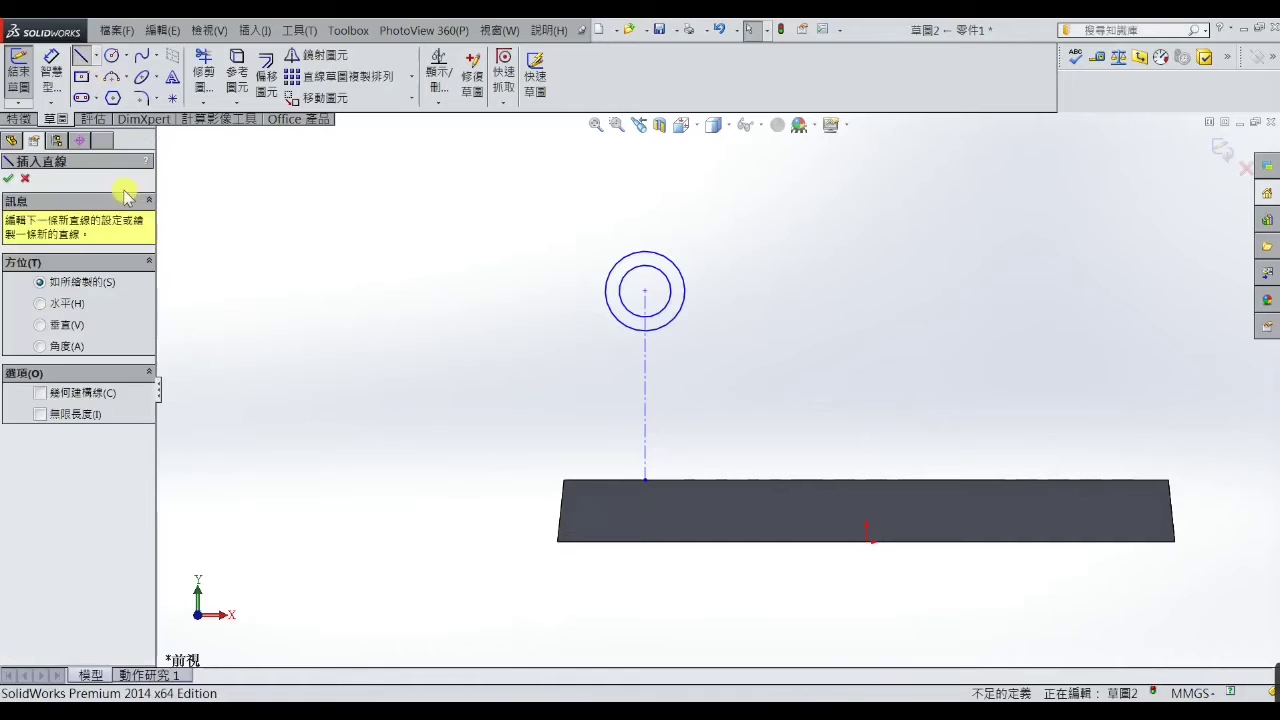
left_click(564, 481)
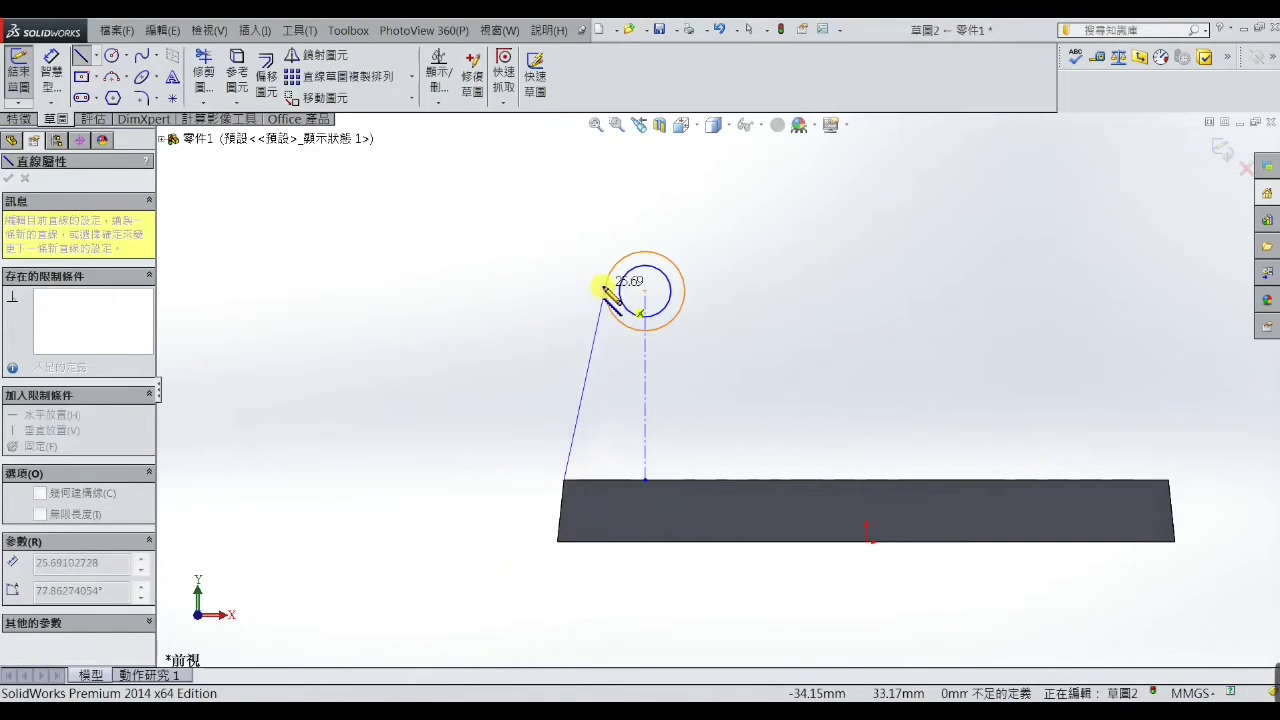
left_click(606, 288)
right_click(606, 288)
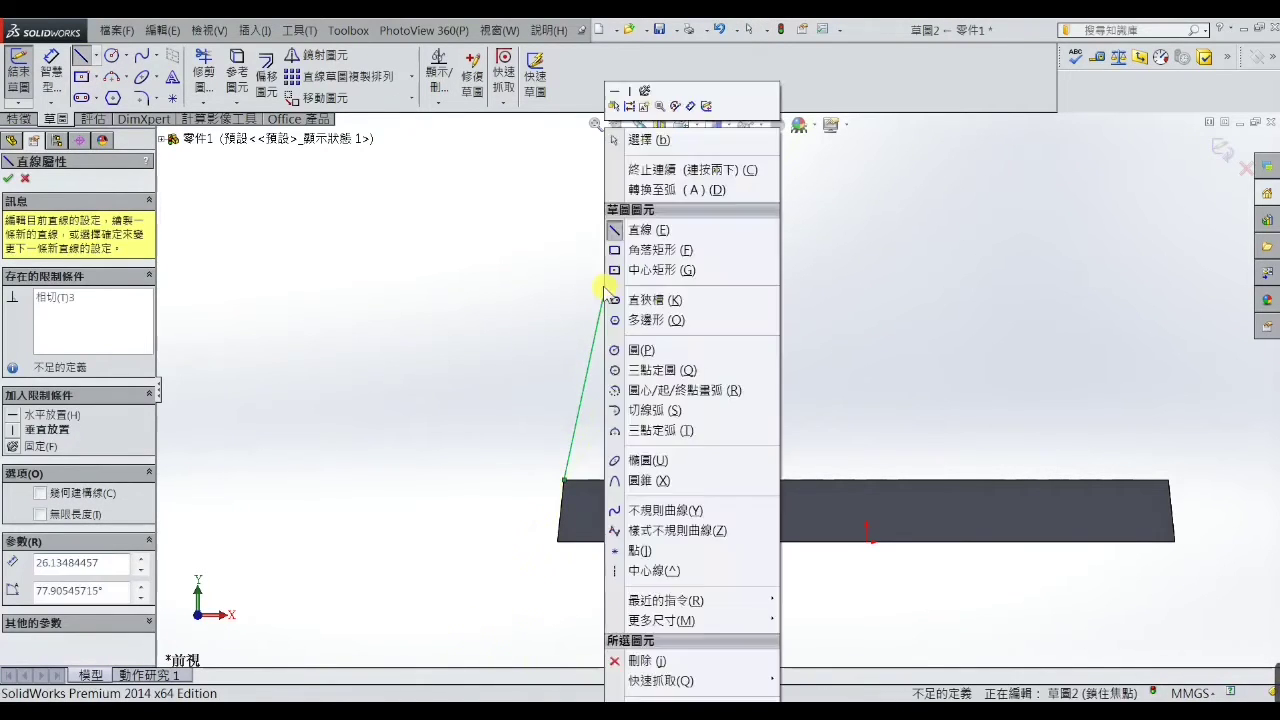
left_click(620, 144)
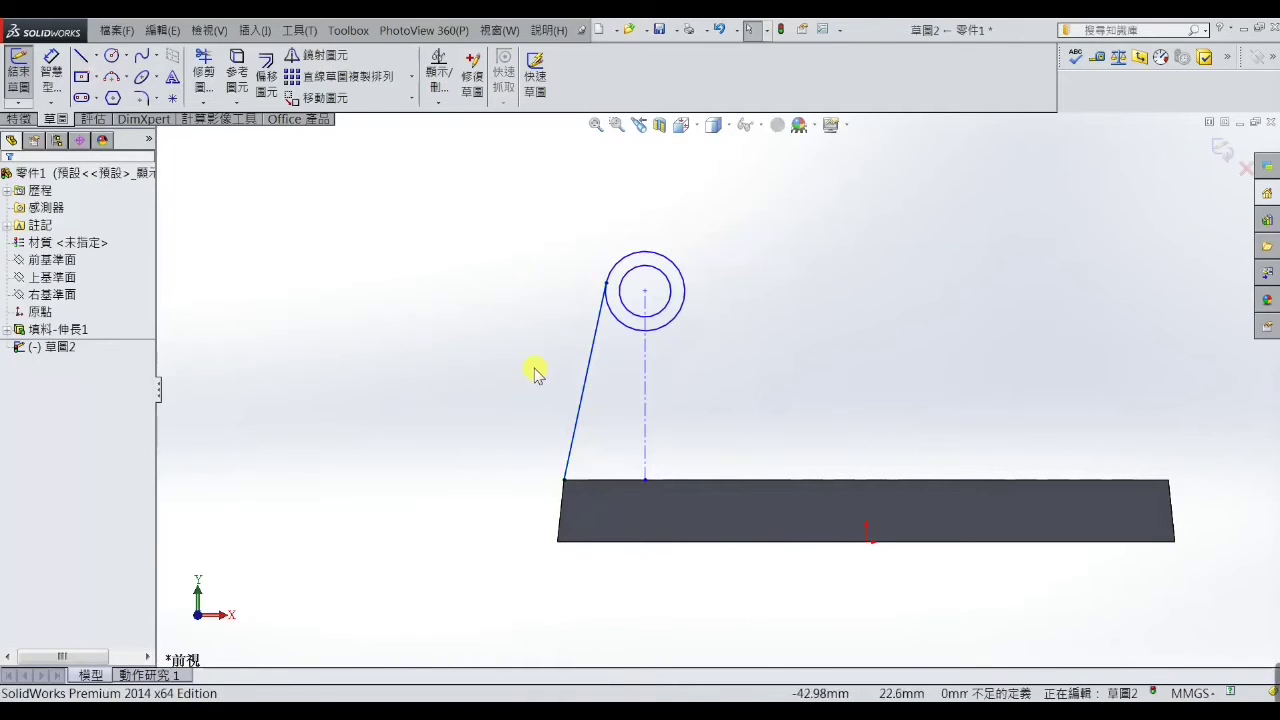
scroll(625, 441, "down", 2)
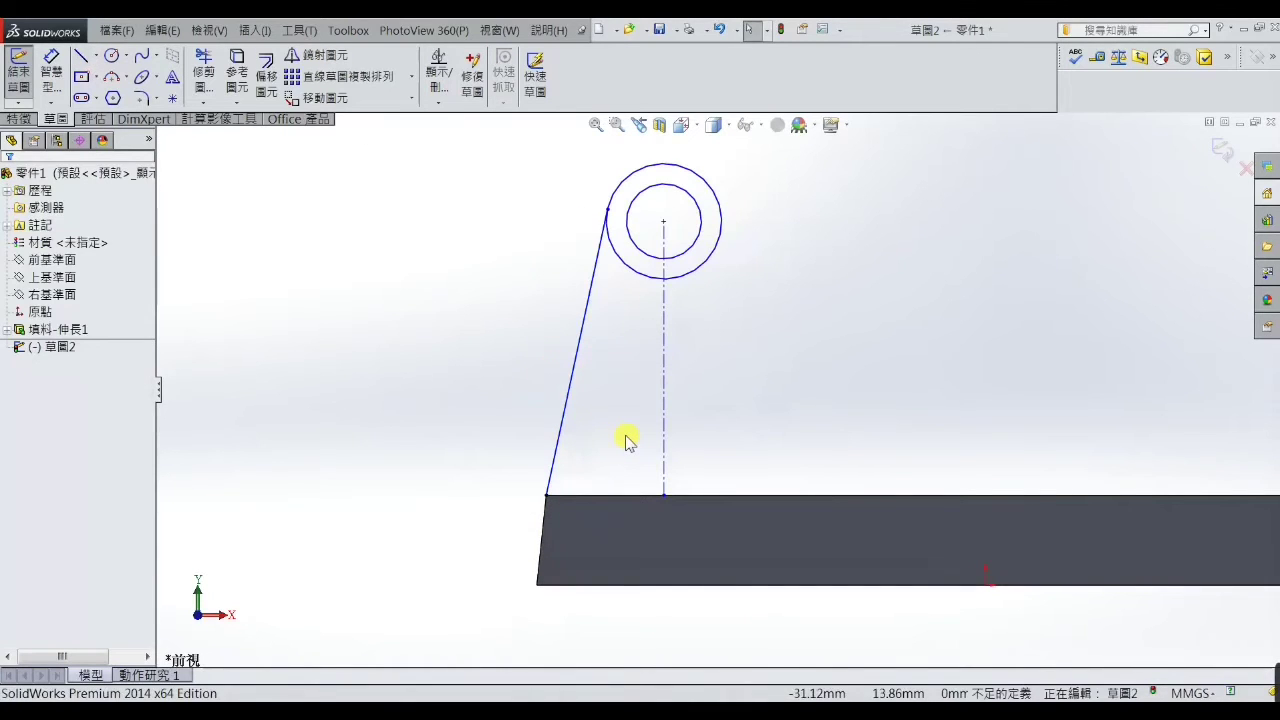
Mirror the left side line about the vertical centerline to create the right side.
left_click(563, 423)
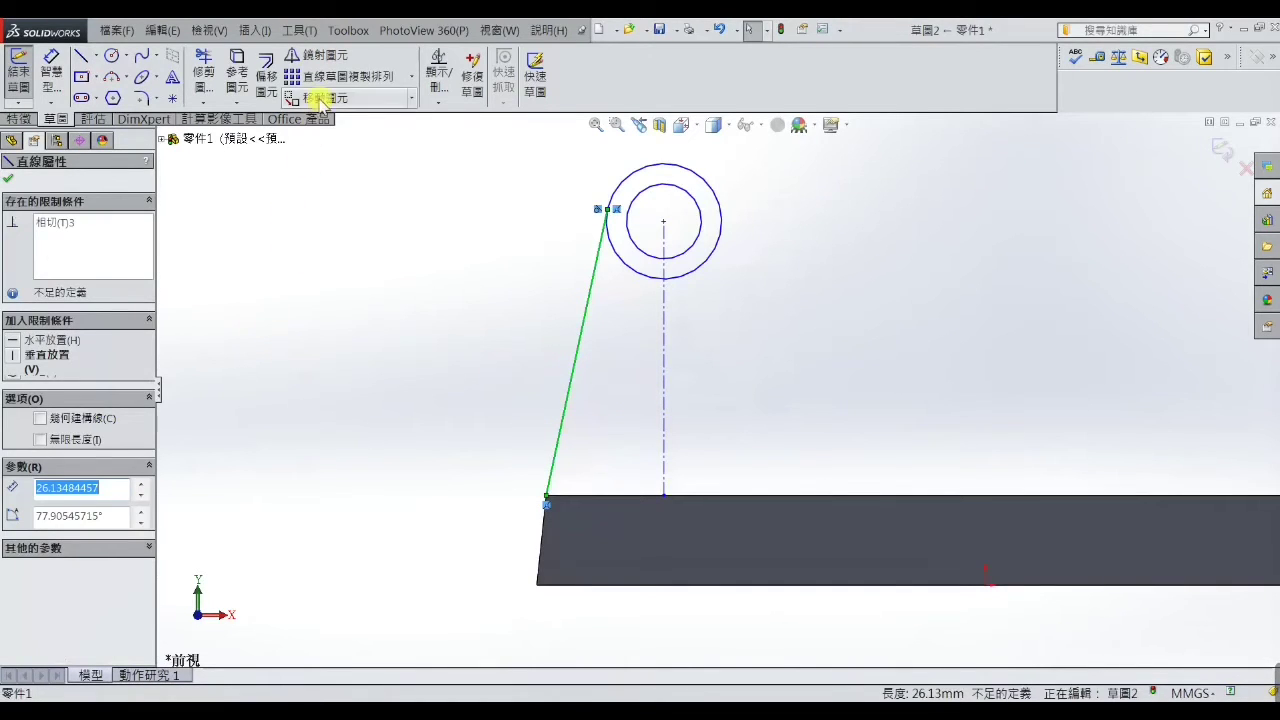
left_click(318, 54)
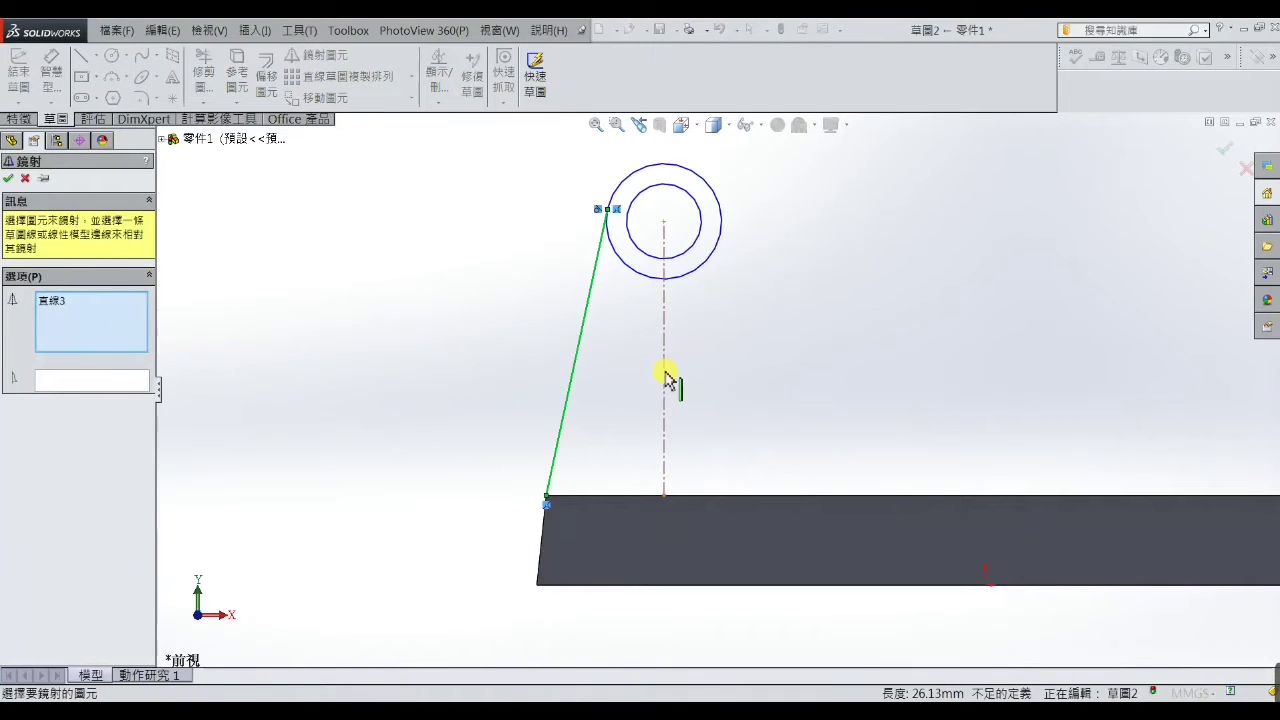
left_click(78, 385)
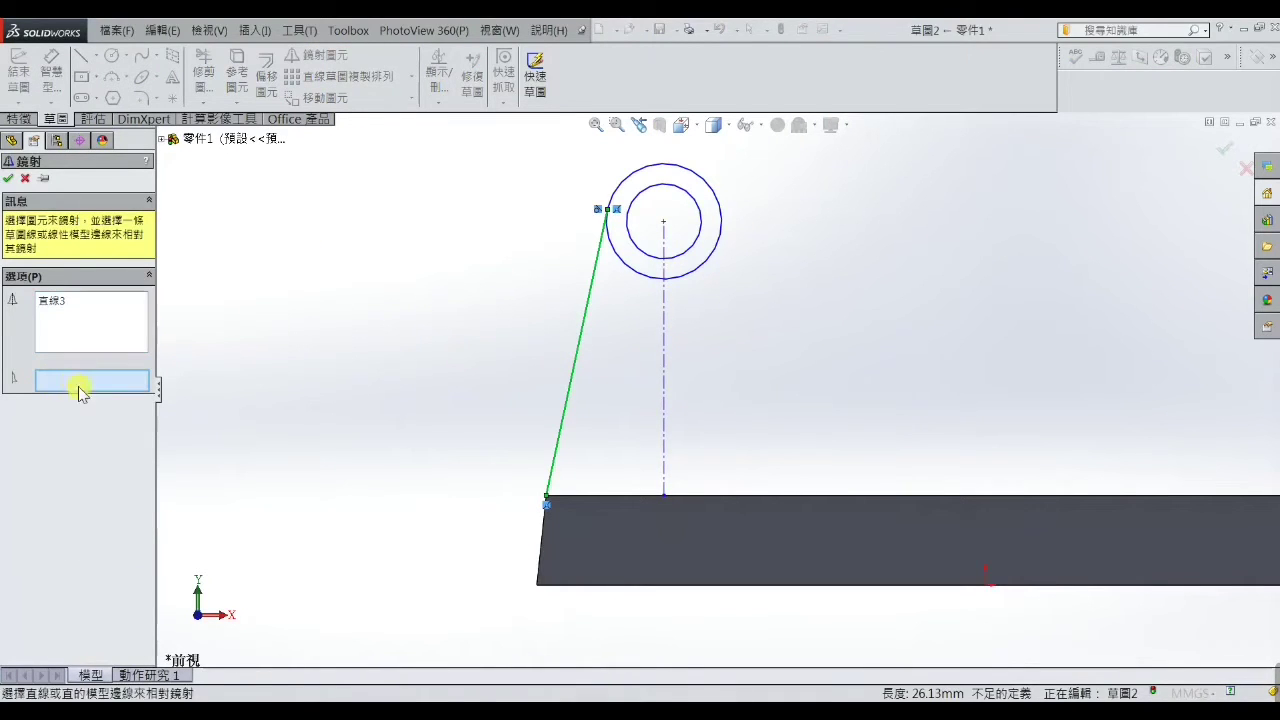
left_click(664, 412)
left_click(10, 179)
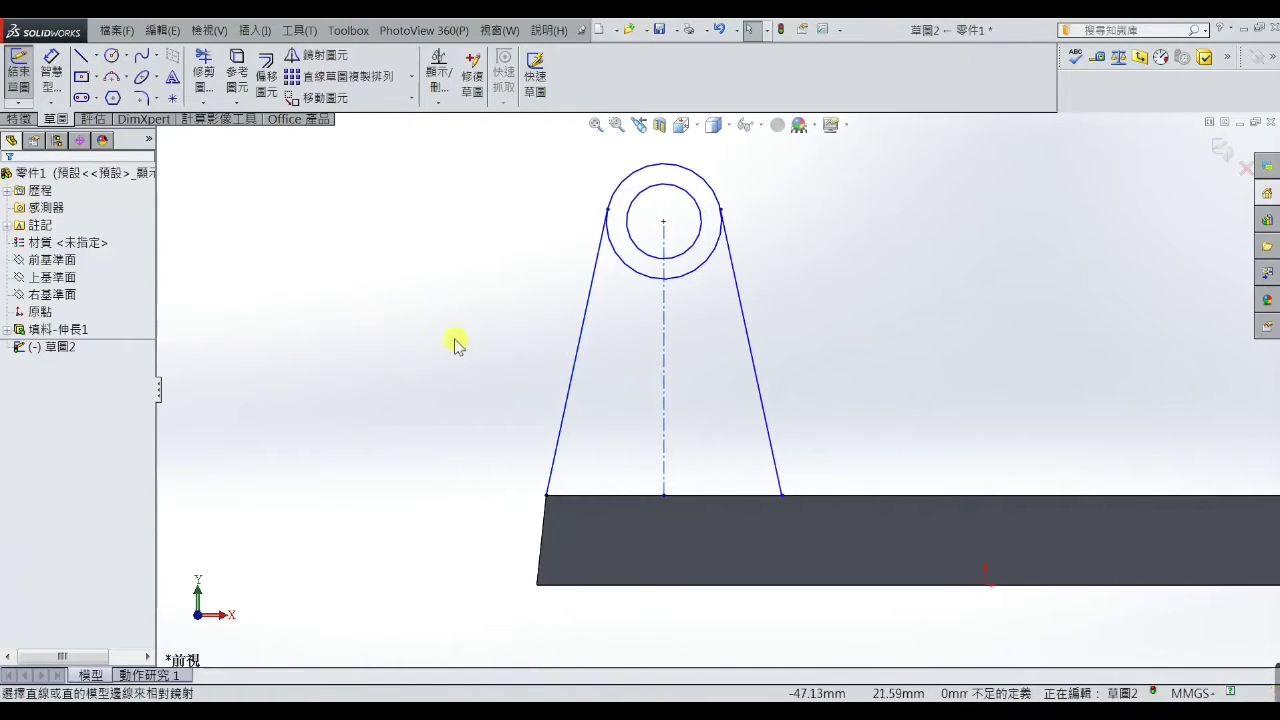
Make the left side line collinear with the base plate's left edge.
left_click(564, 415)
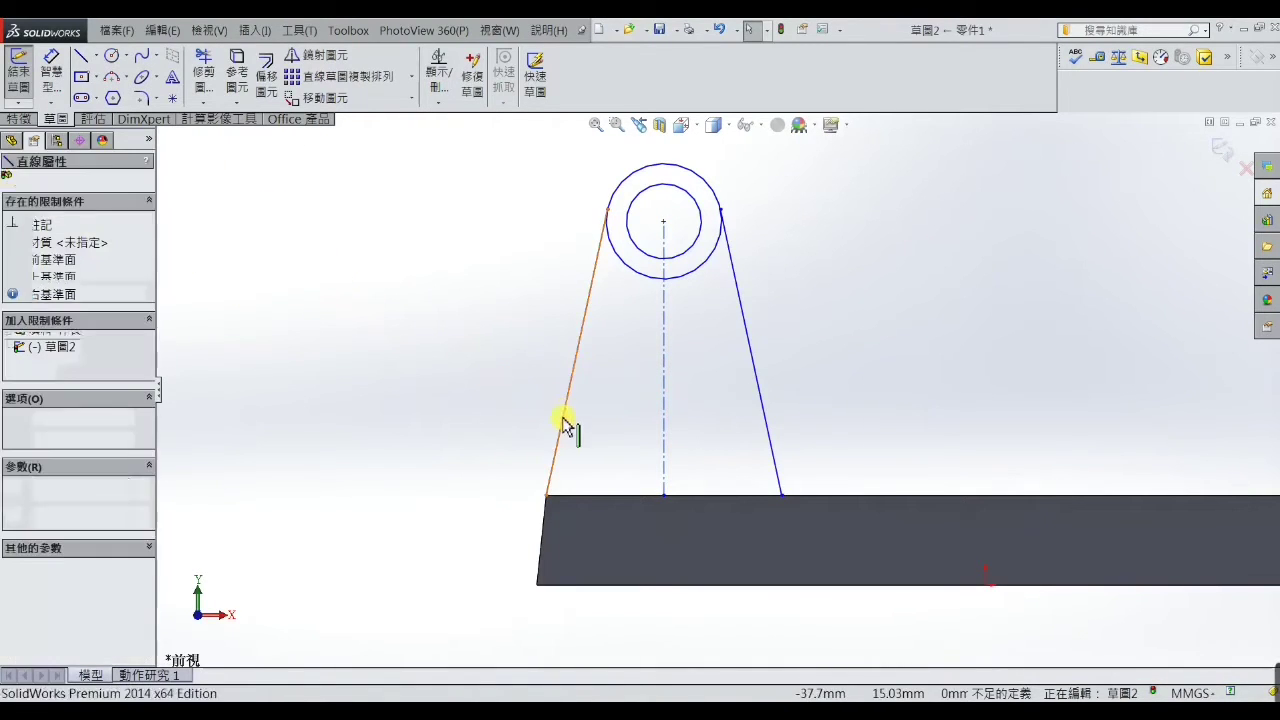
left_click(546, 528, "ctrl")
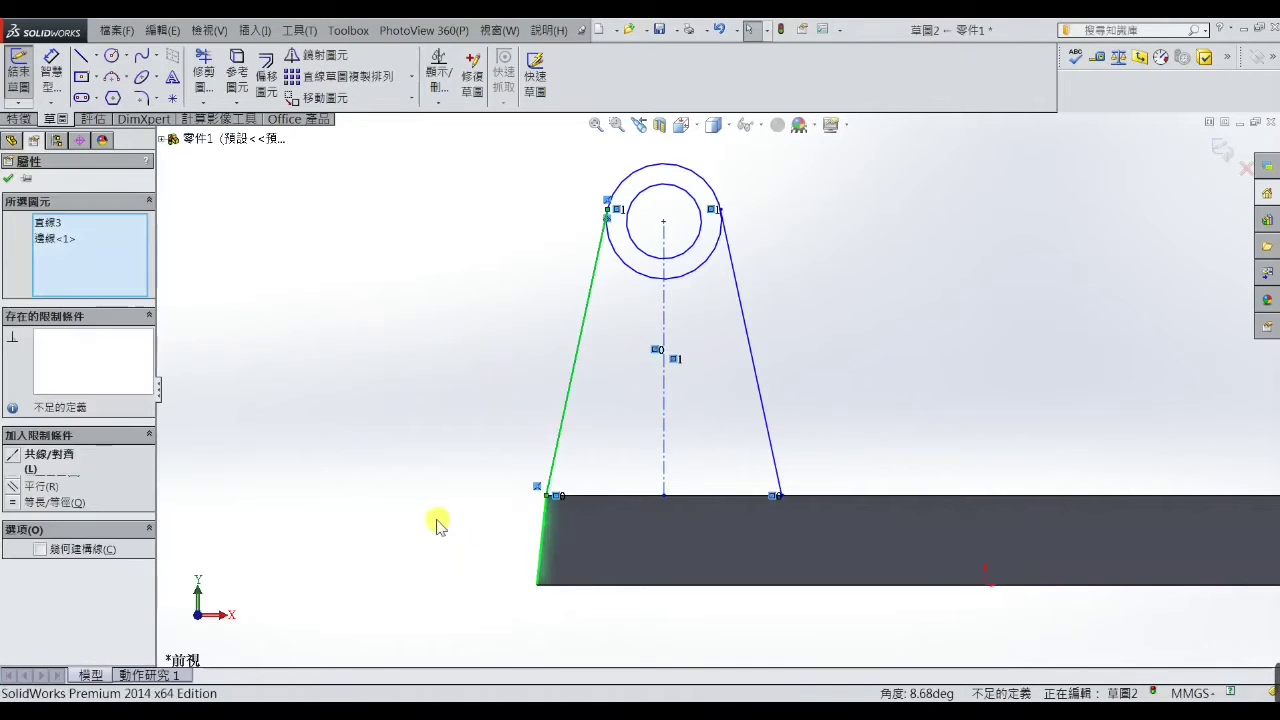
left_click(18, 457)
left_click(453, 433)
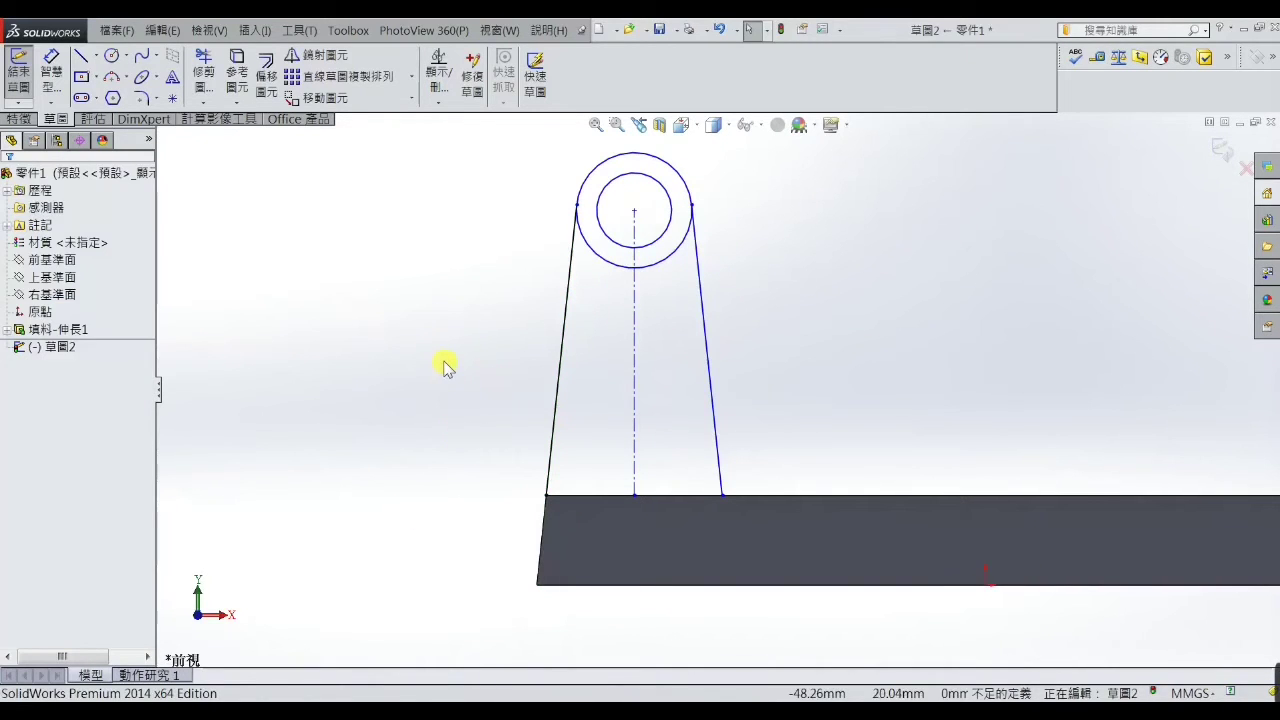
left_click(51, 66)
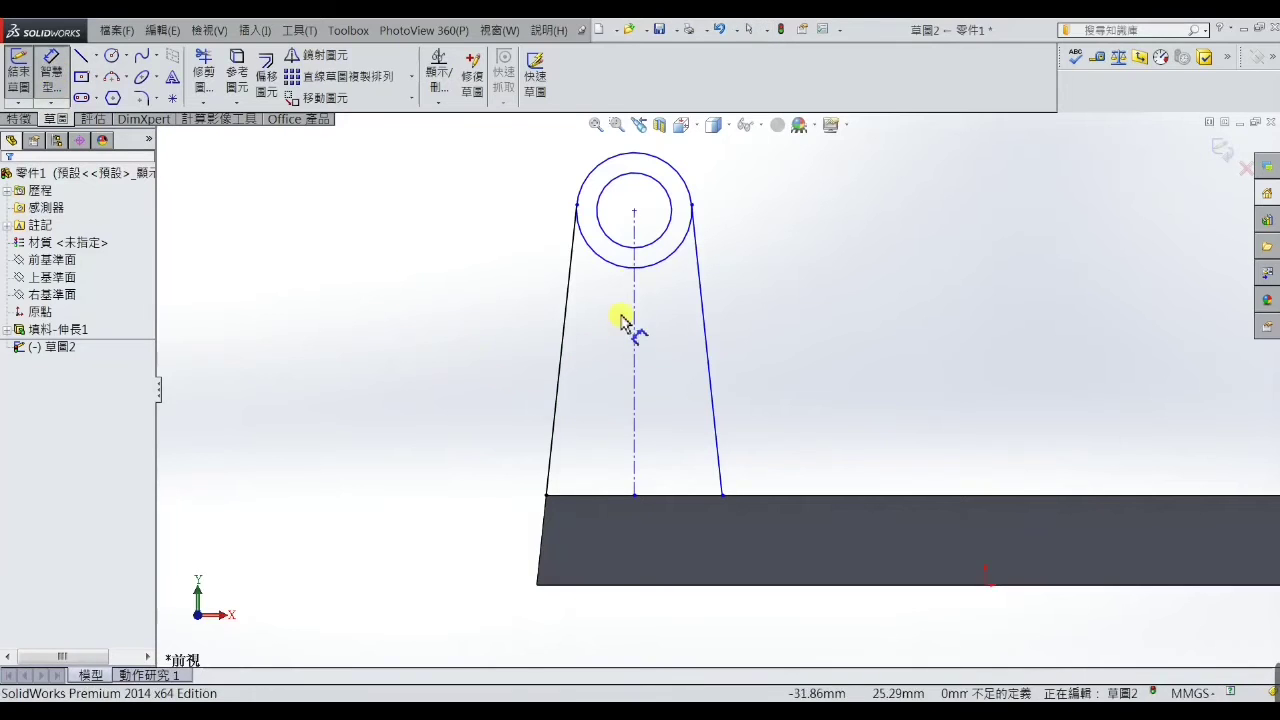
Dimension the outer circle's diameter as 16 mm.
left_click(675, 262)
left_click(740, 262)
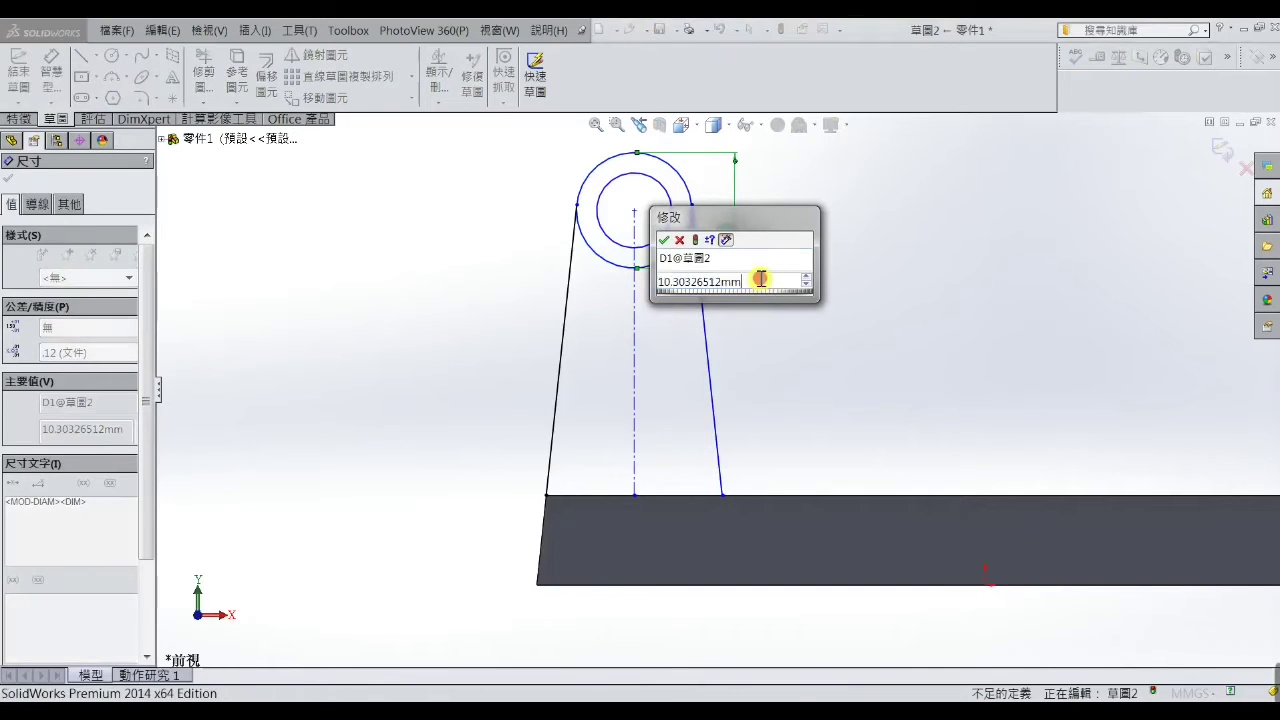
type("16")
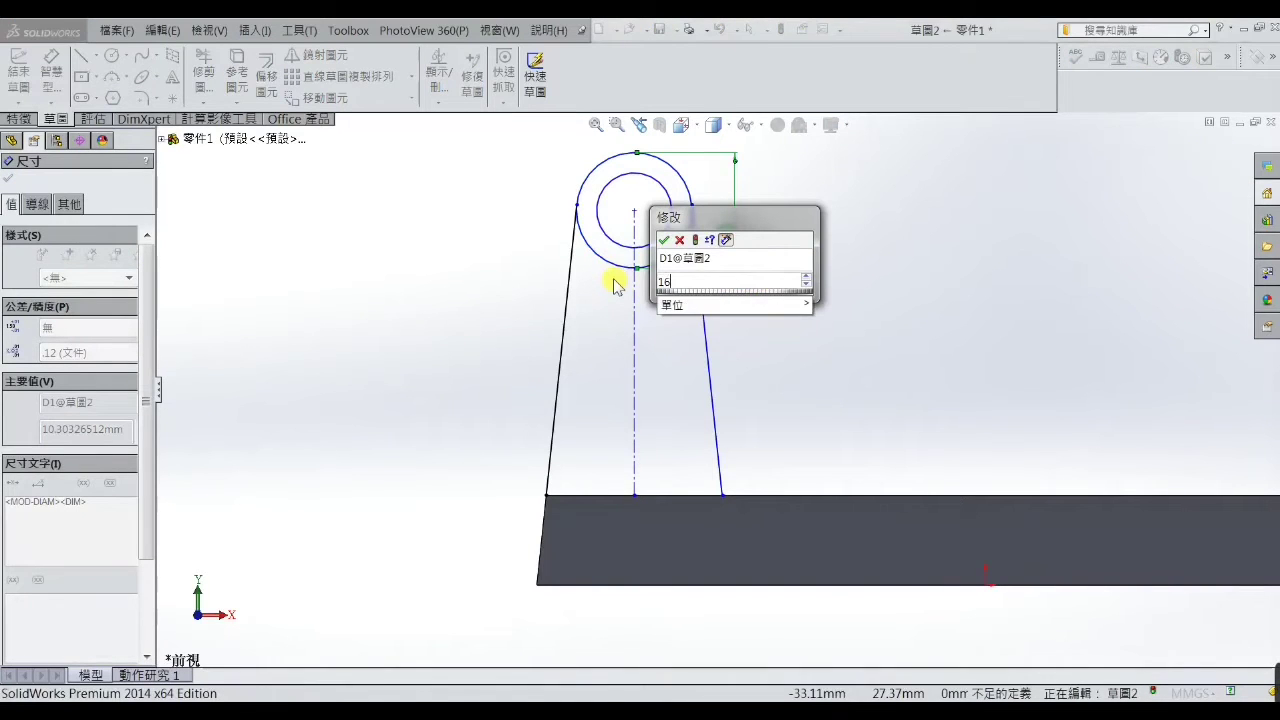
key("Return")
left_click(885, 266)
right_click(850, 210)
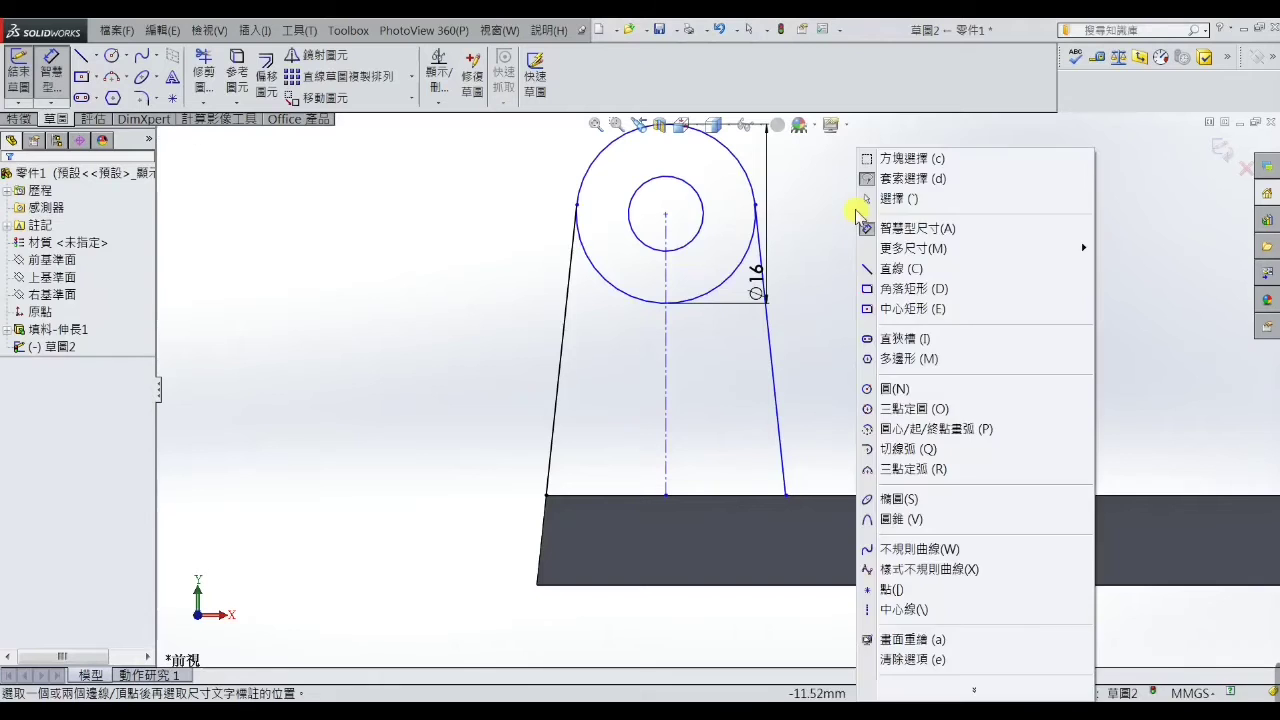
left_click(885, 198)
key("z")
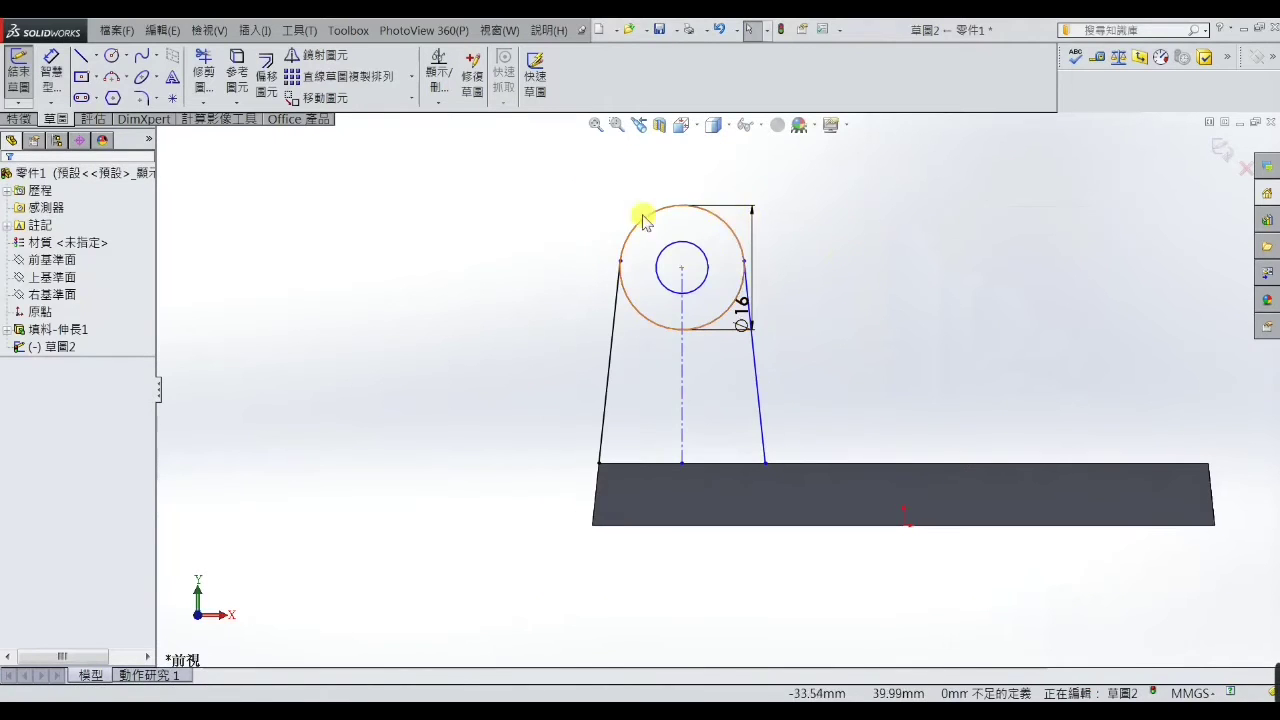
Add a height dimension from the base edge to the outer circle, measured to its top.
left_click(54, 82)
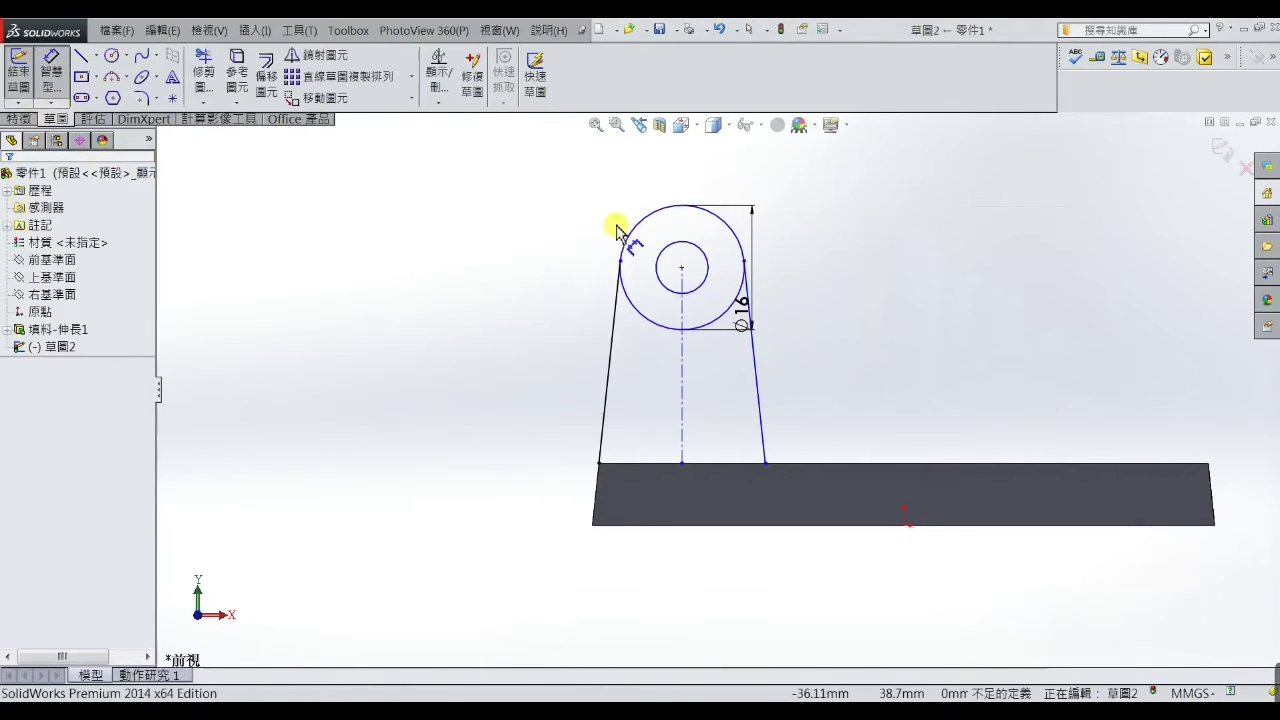
left_click(670, 213)
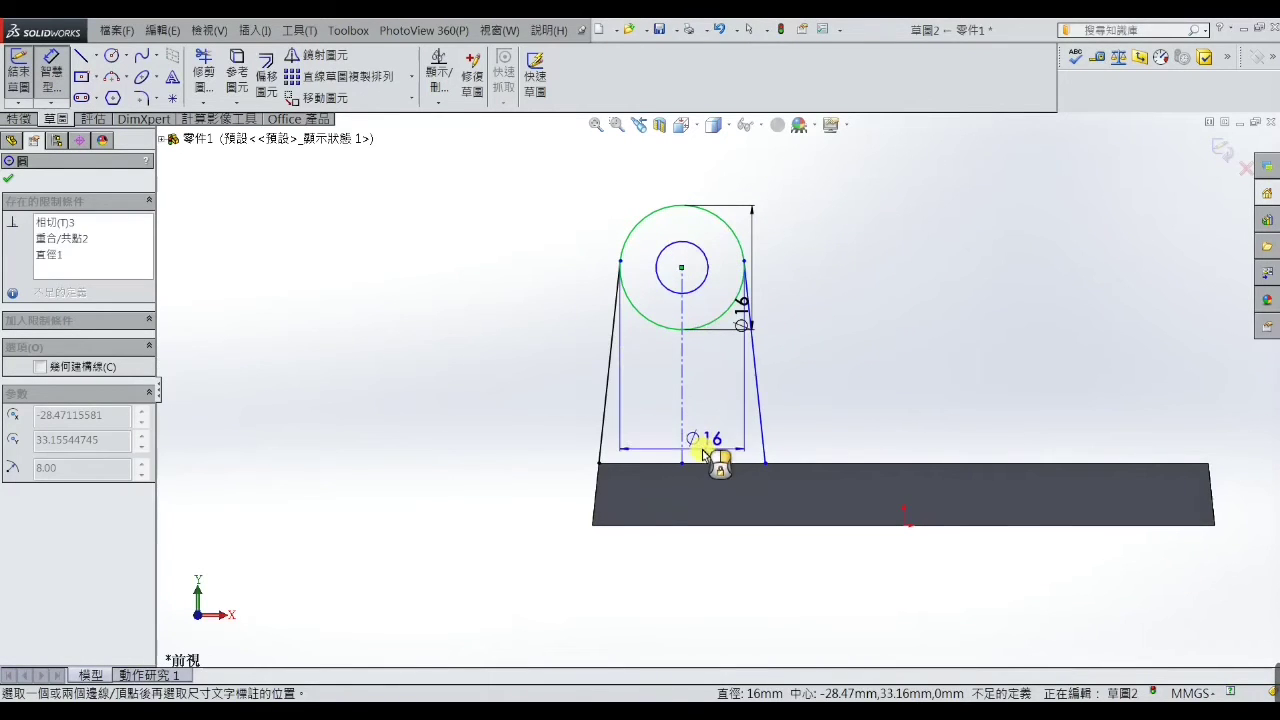
left_click(690, 465)
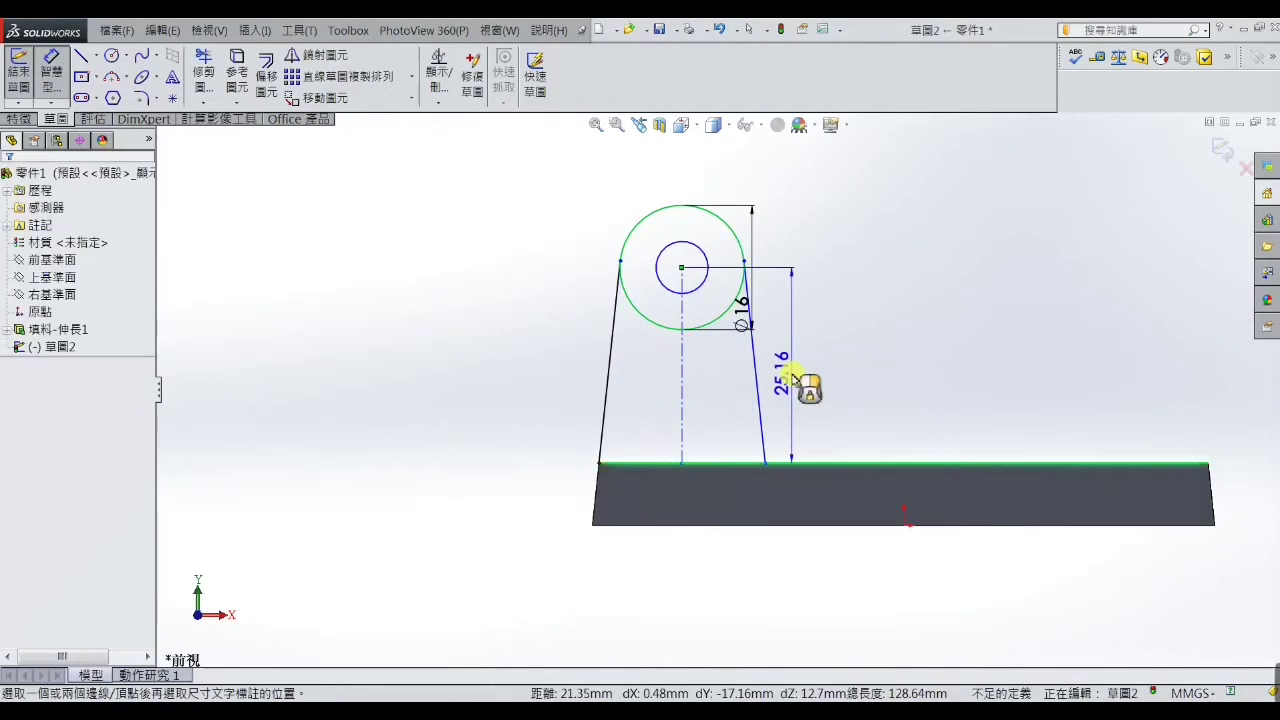
left_click(806, 385)
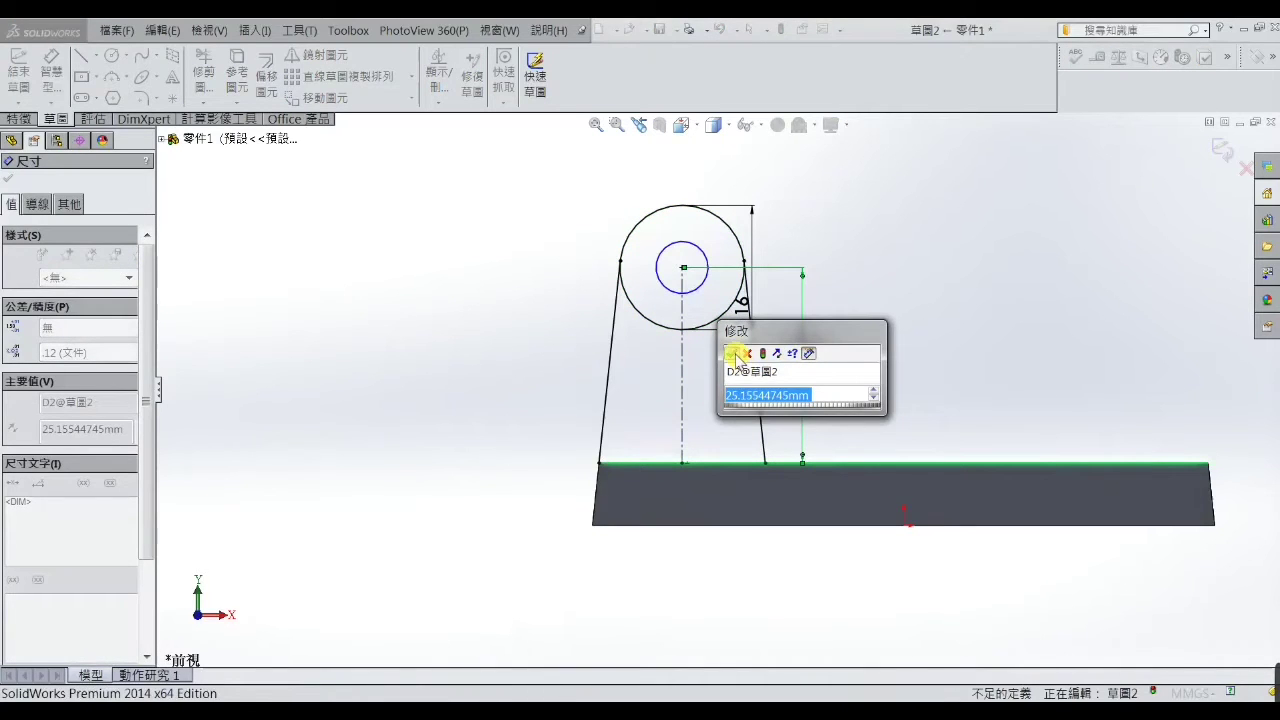
left_click(736, 355)
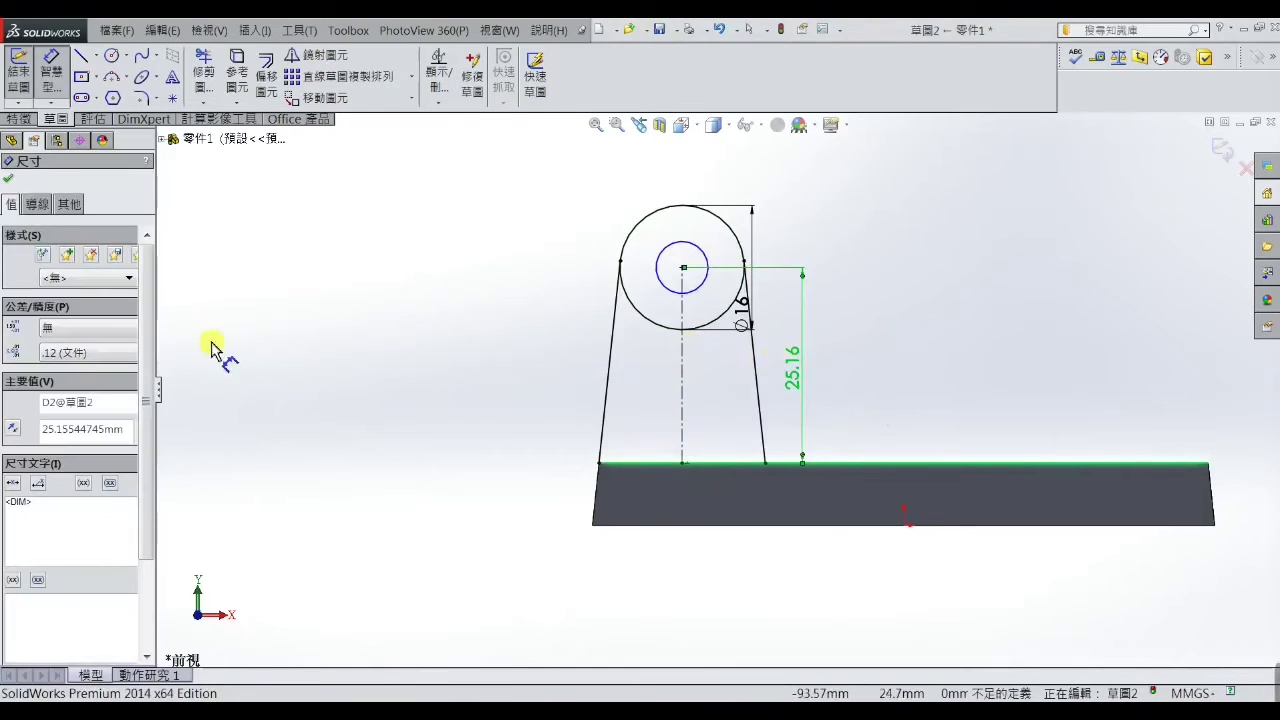
left_click(35, 206)
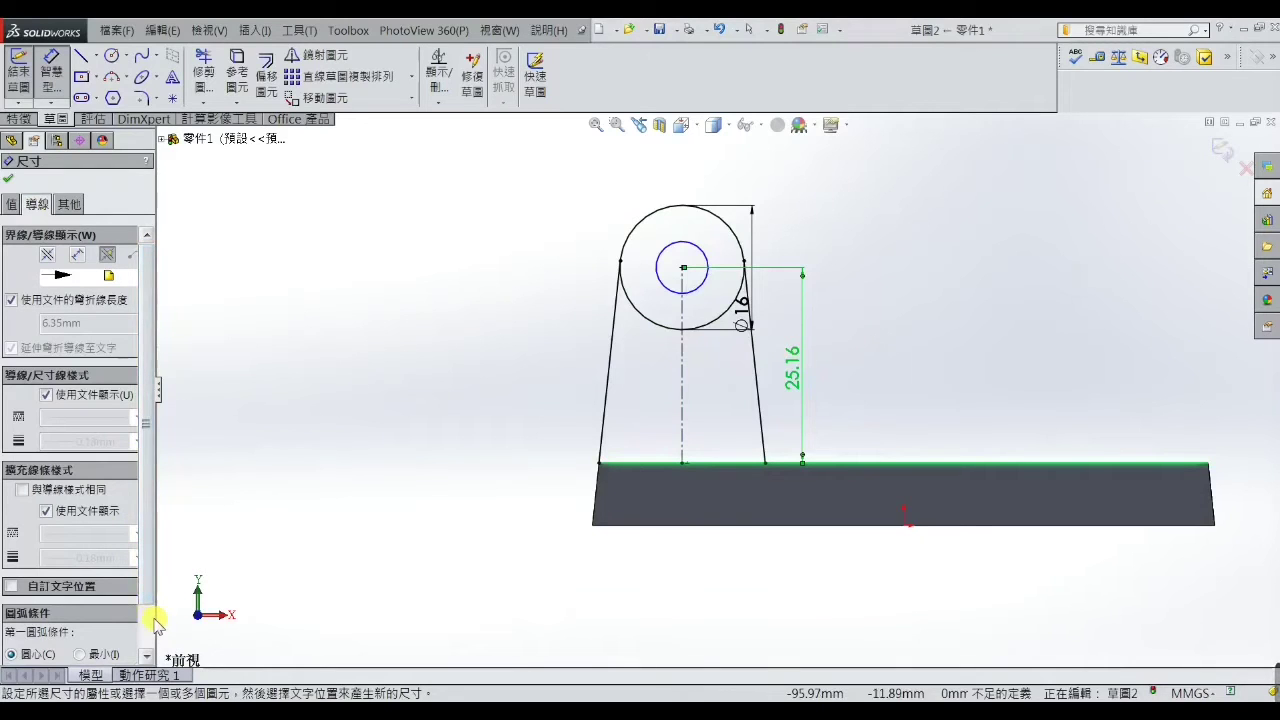
left_click_drag(156, 618, 180, 618)
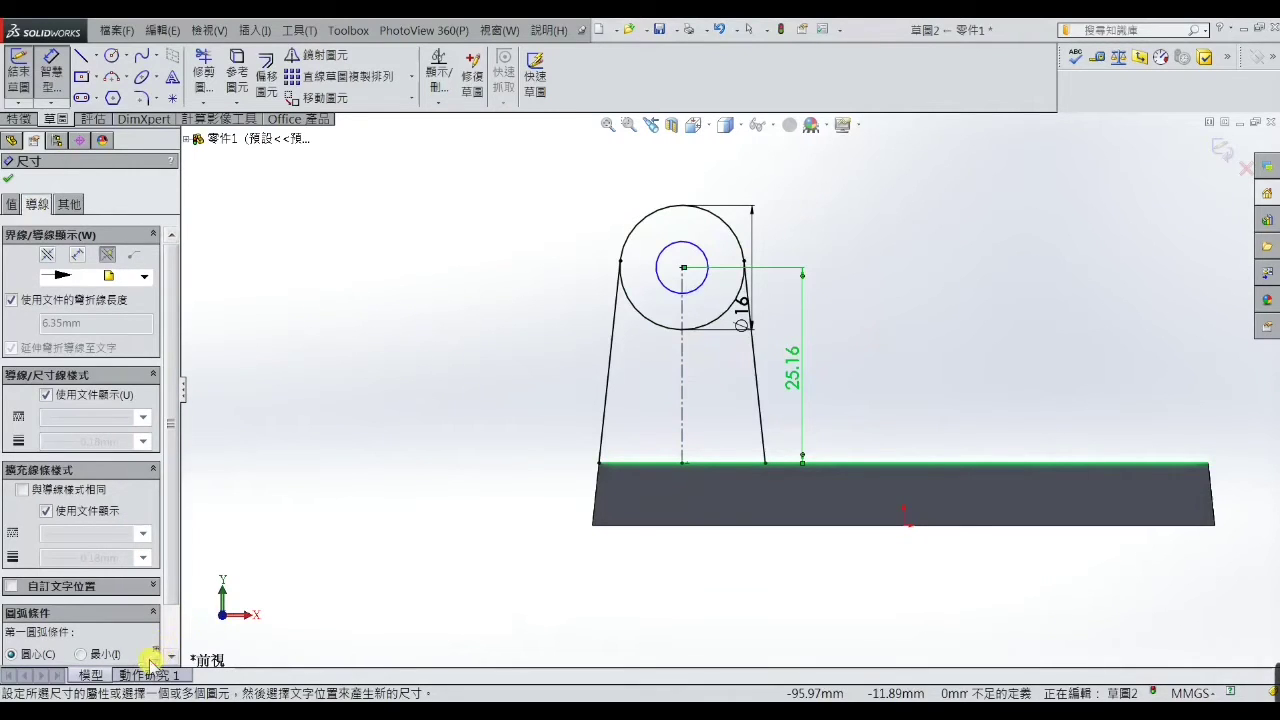
left_click(148, 656)
left_click(350, 463)
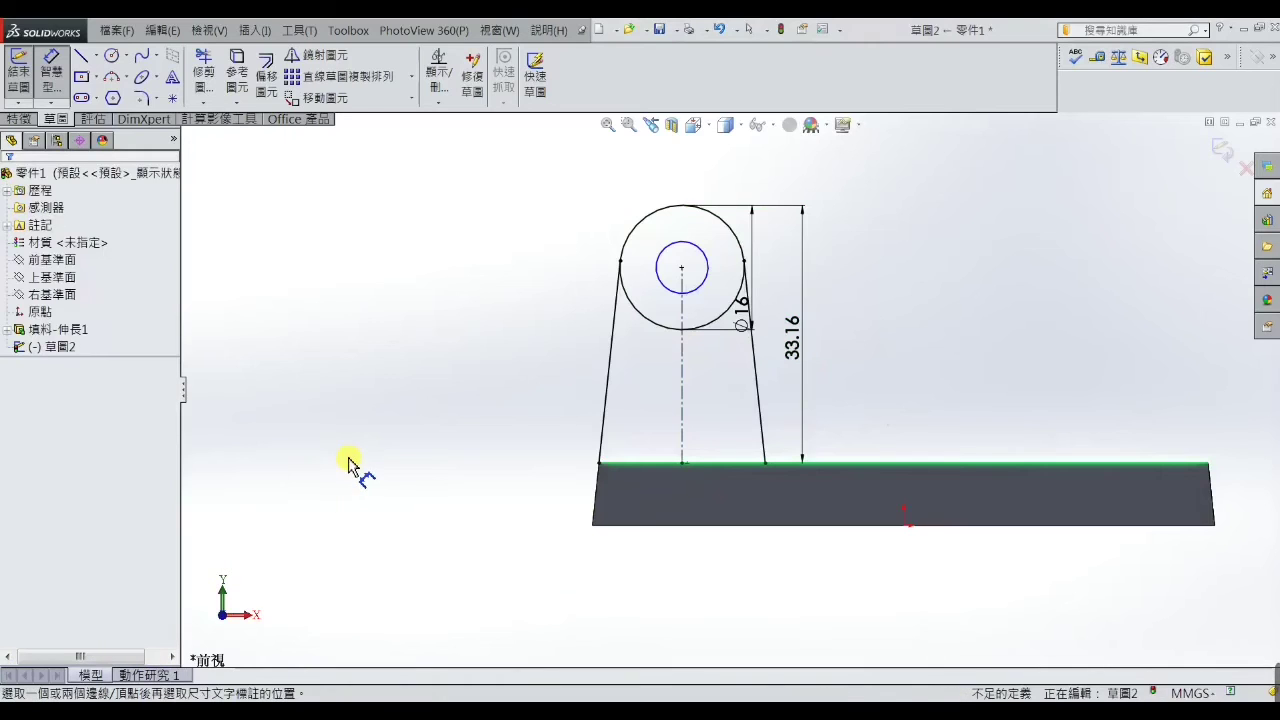
Change the lug height dimension to 32 mm.
double_click(792, 347)
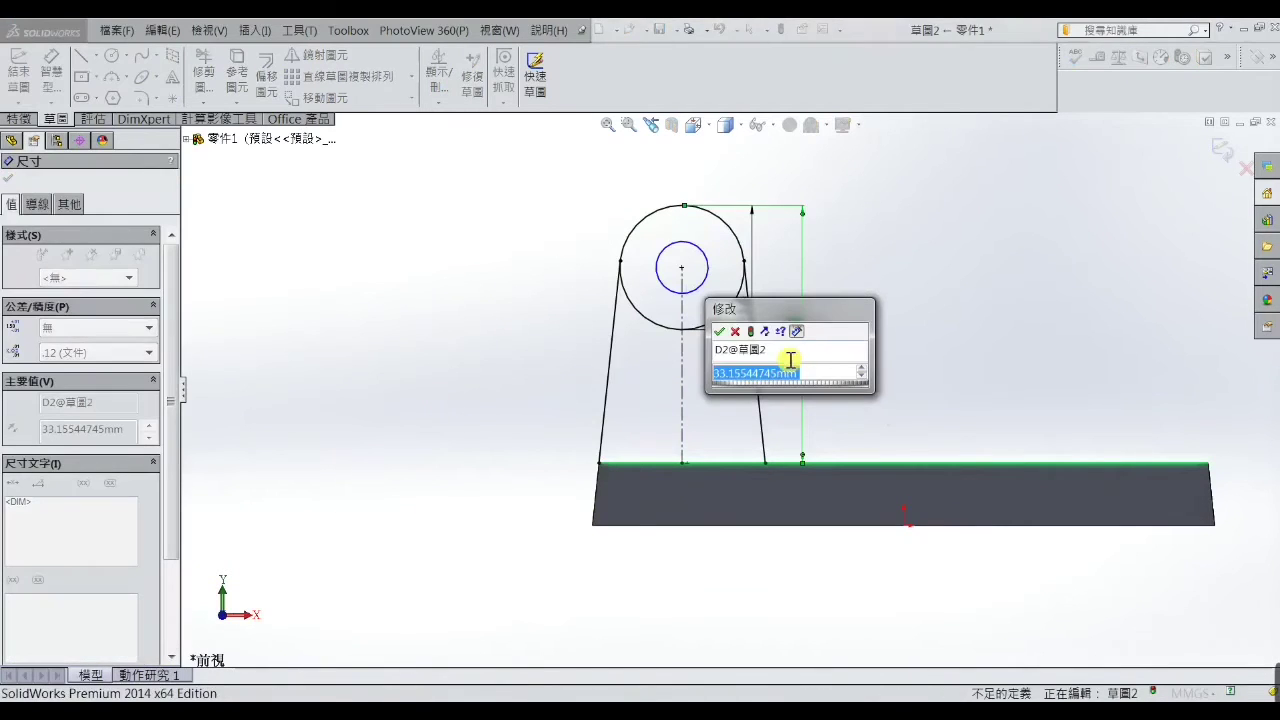
left_click_drag(808, 372, 699, 371)
type("32")
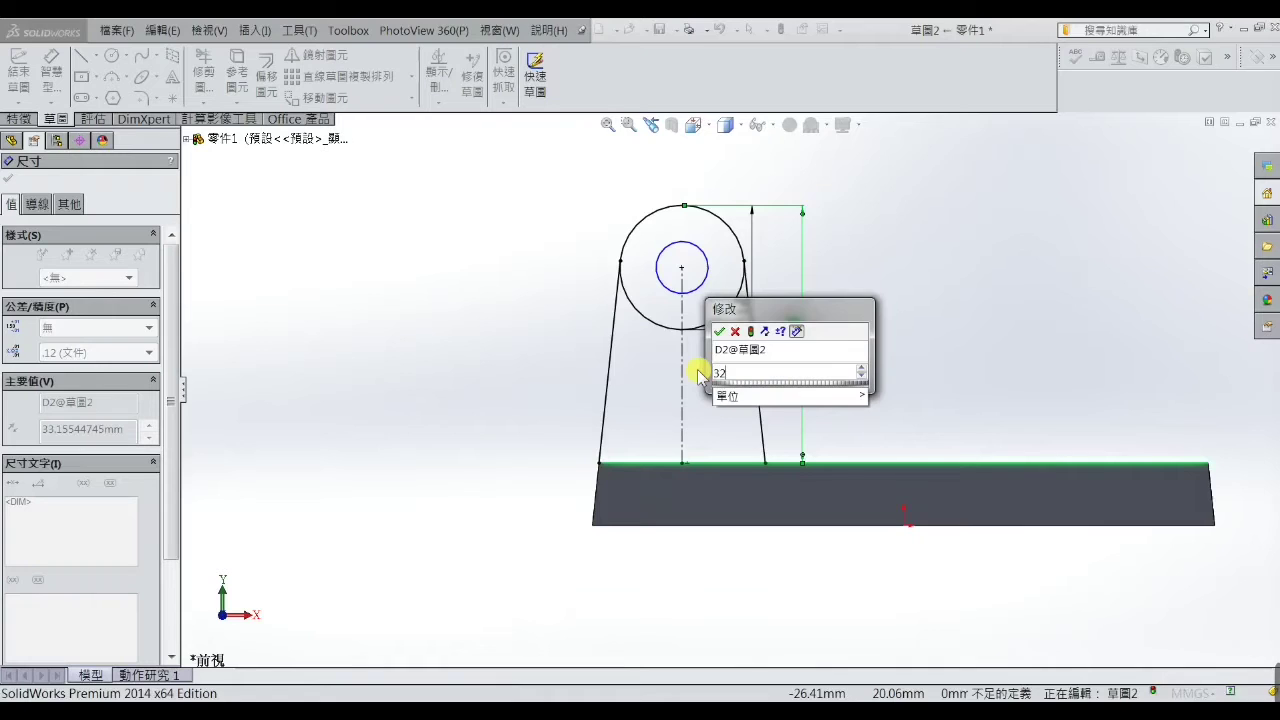
key("Return")
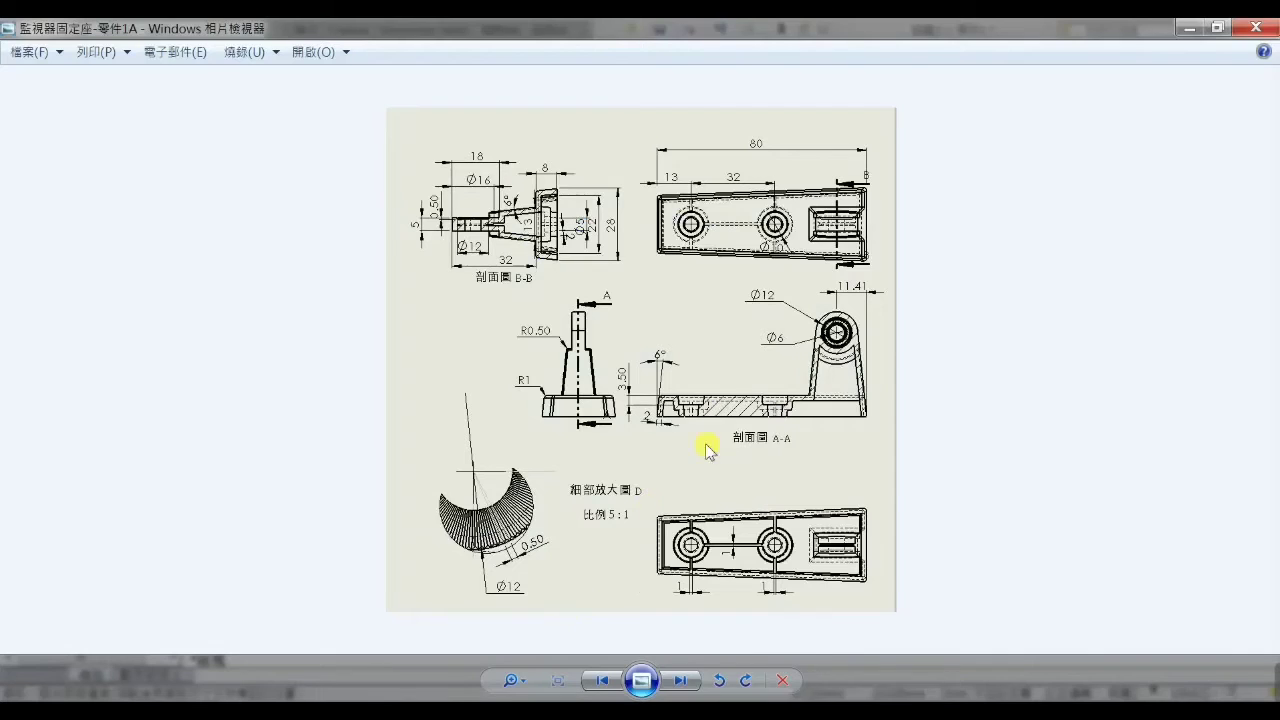
left_click(1189, 28)
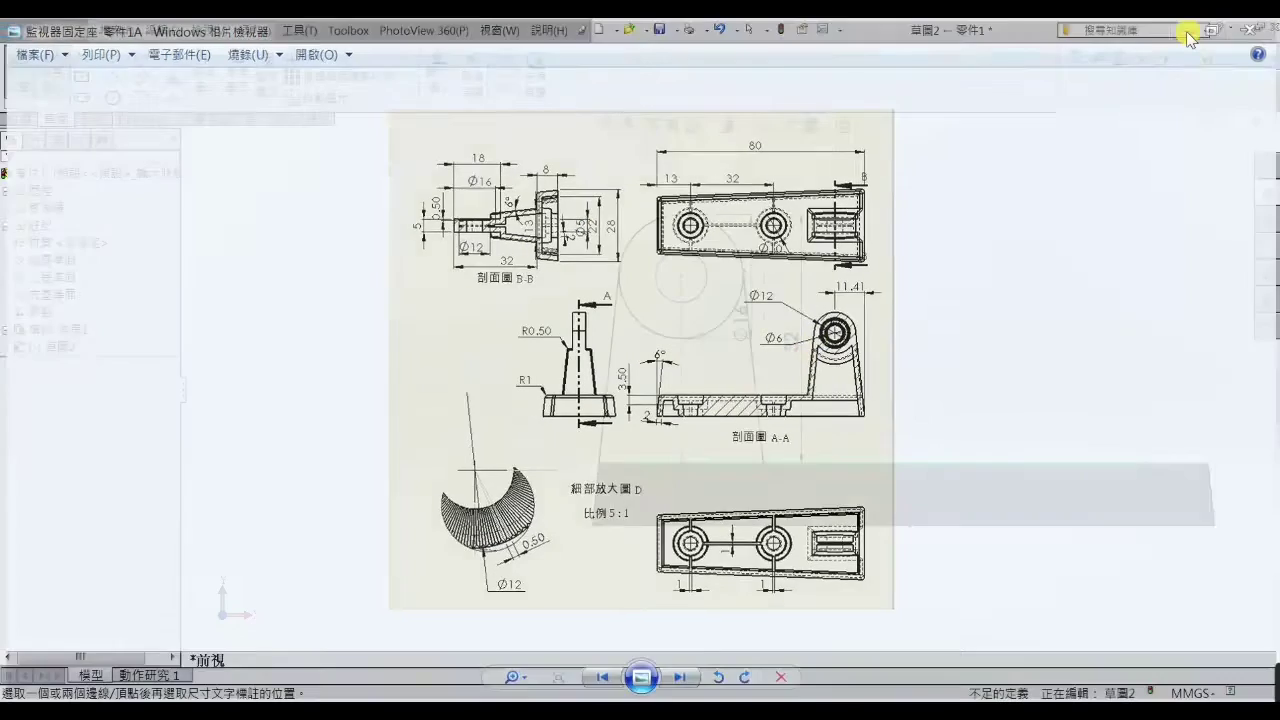
Dimension the inner hole's diameter as 6 mm.
left_click(698, 303)
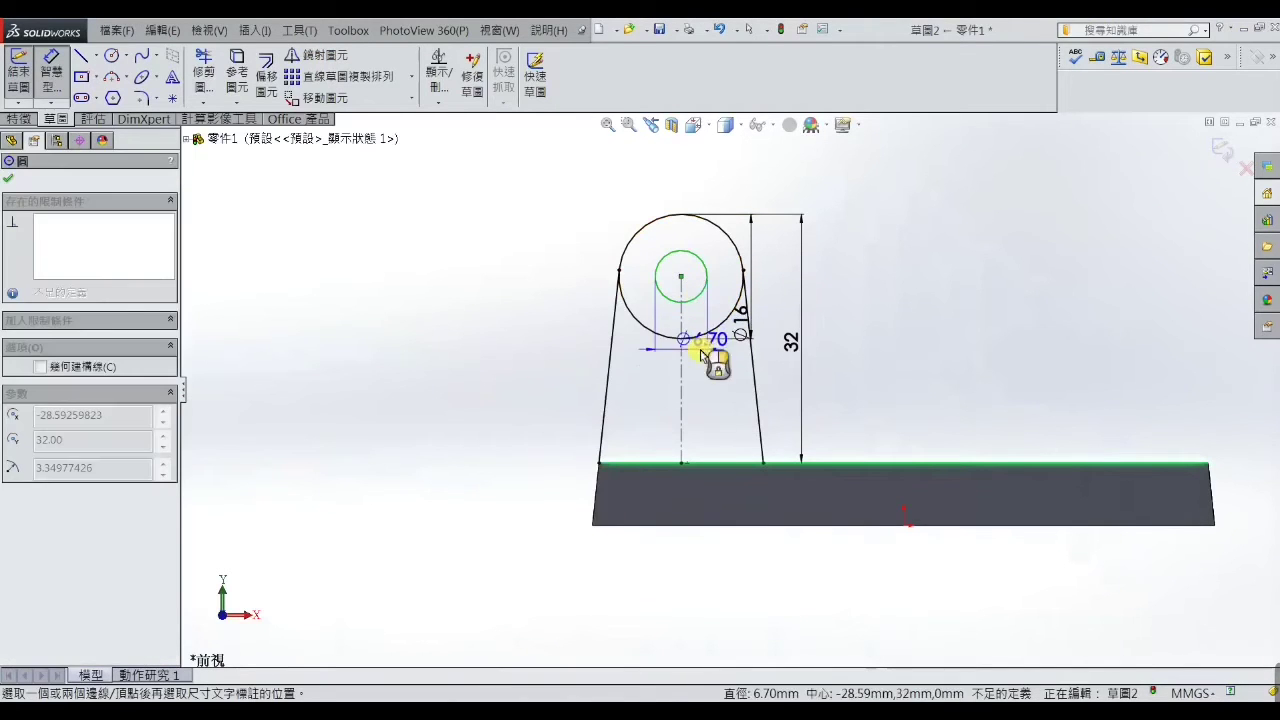
left_click(718, 368)
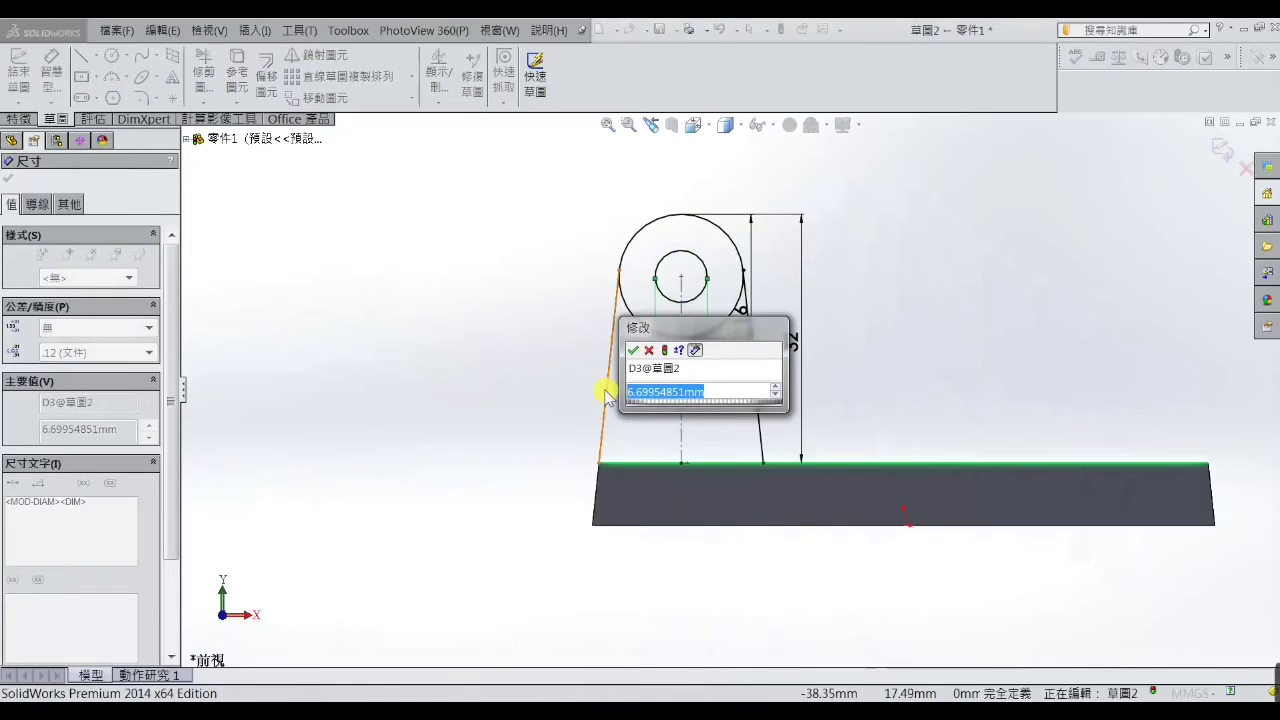
type("6")
key("Return")
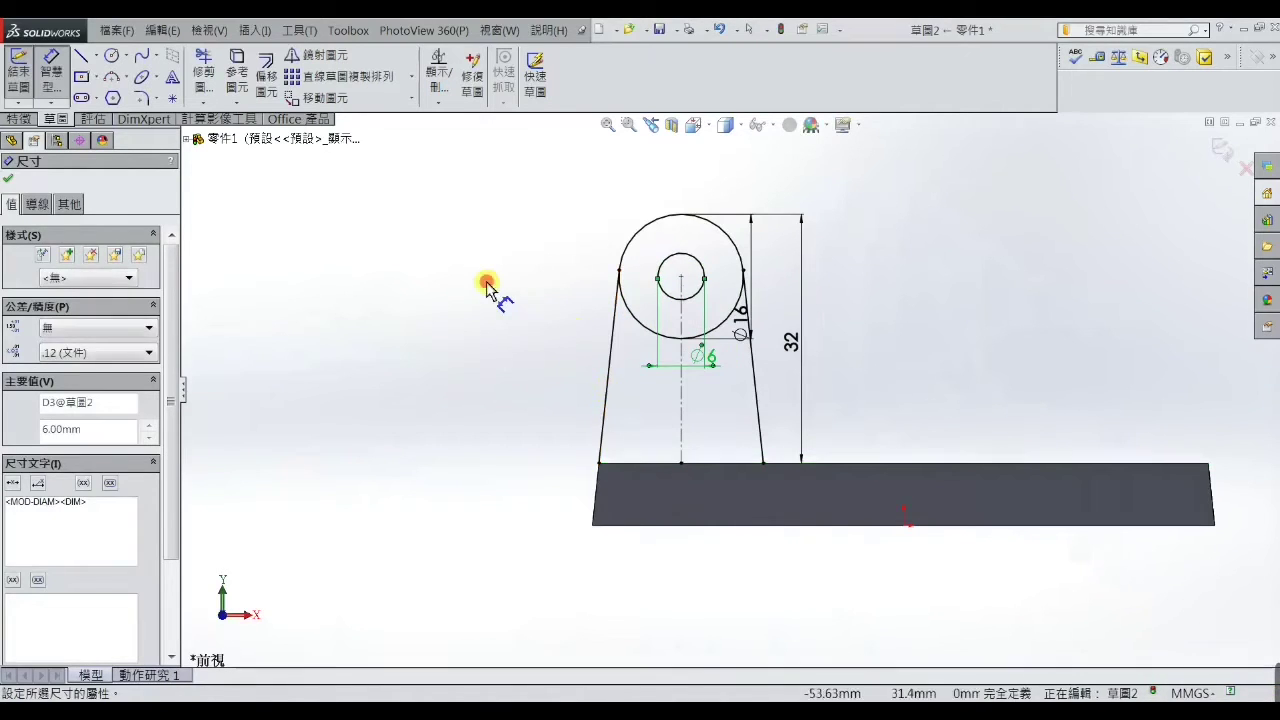
left_click(487, 288)
right_click(457, 214)
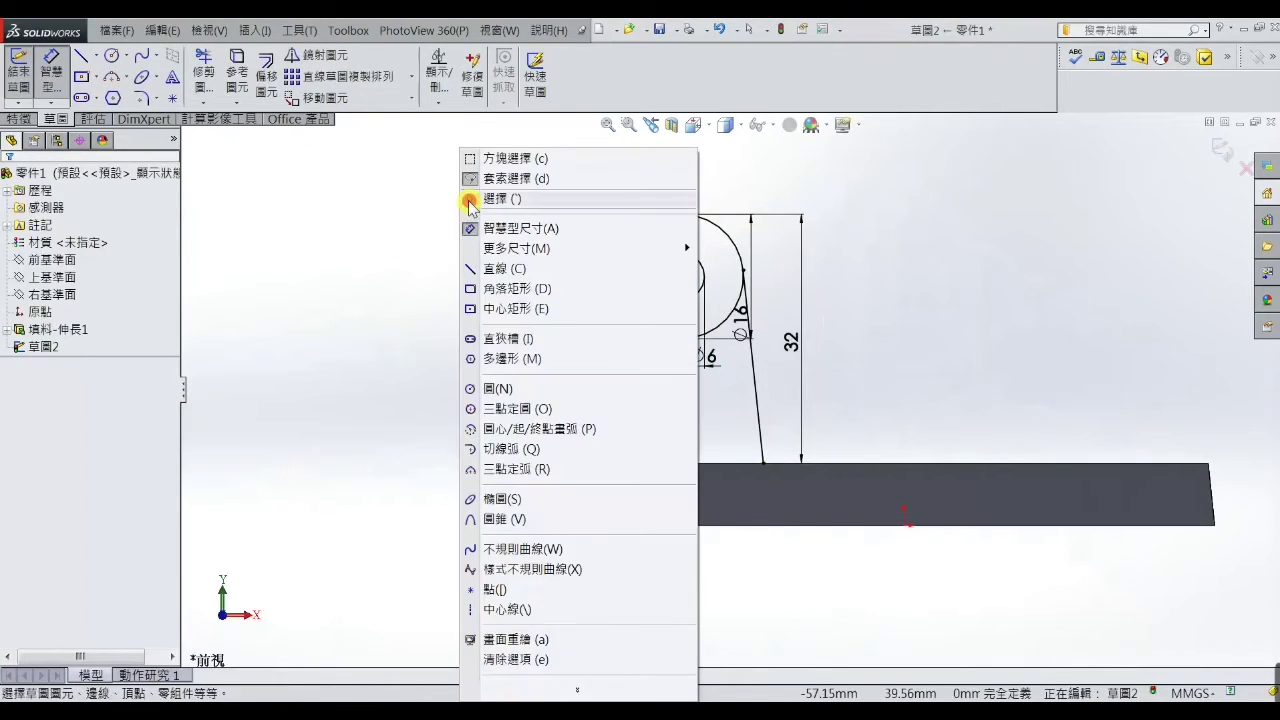
left_click(468, 195)
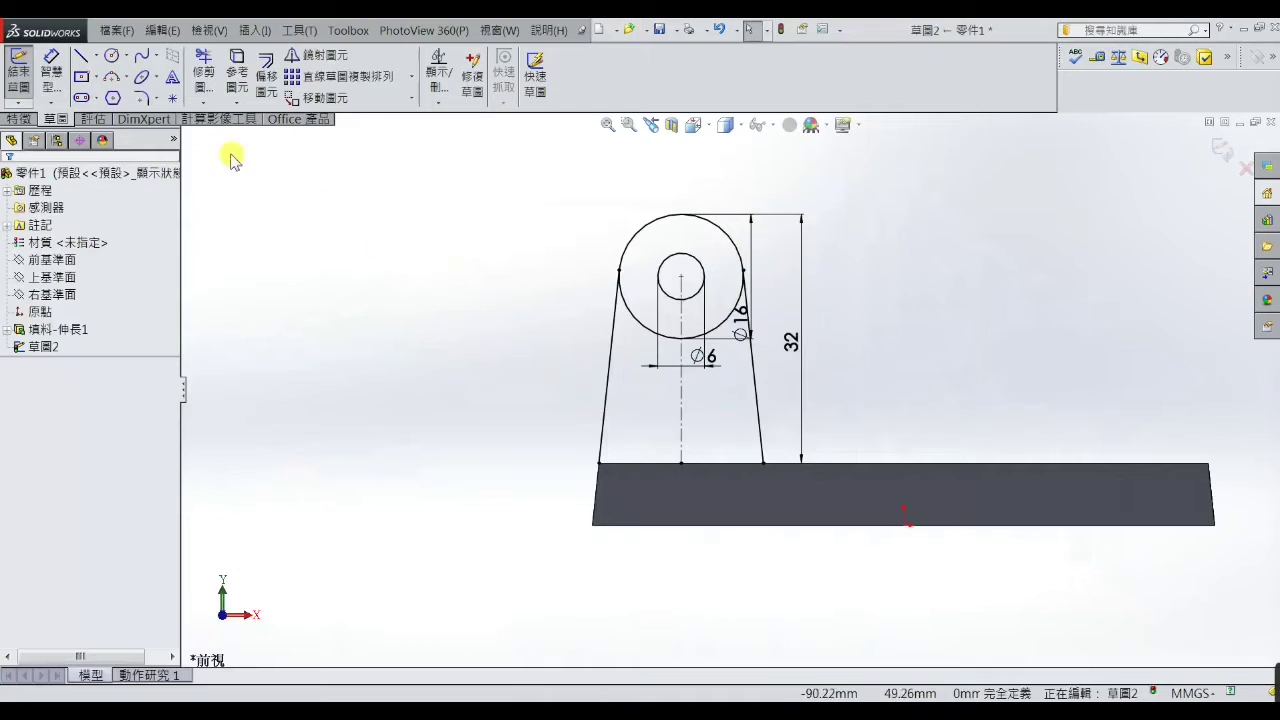
Draw a horizontal line between the lug's bottom corners along the plate's top edge.
left_click(81, 56)
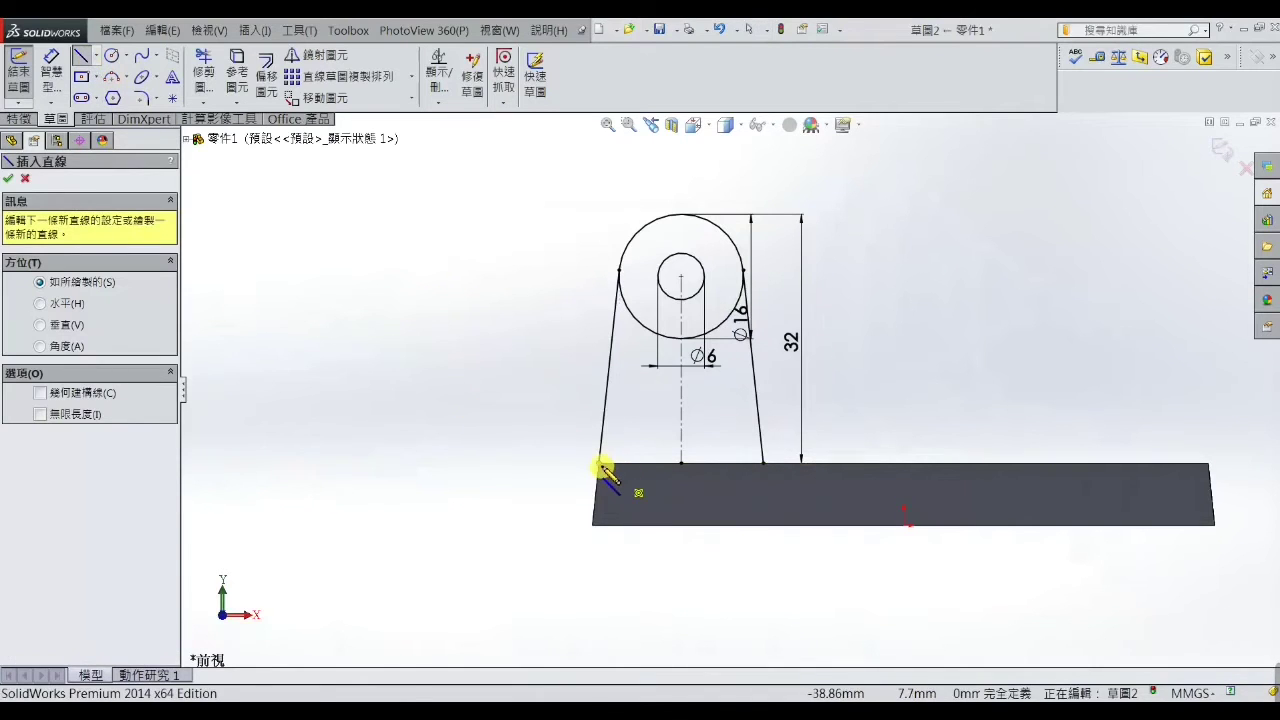
left_click(603, 468)
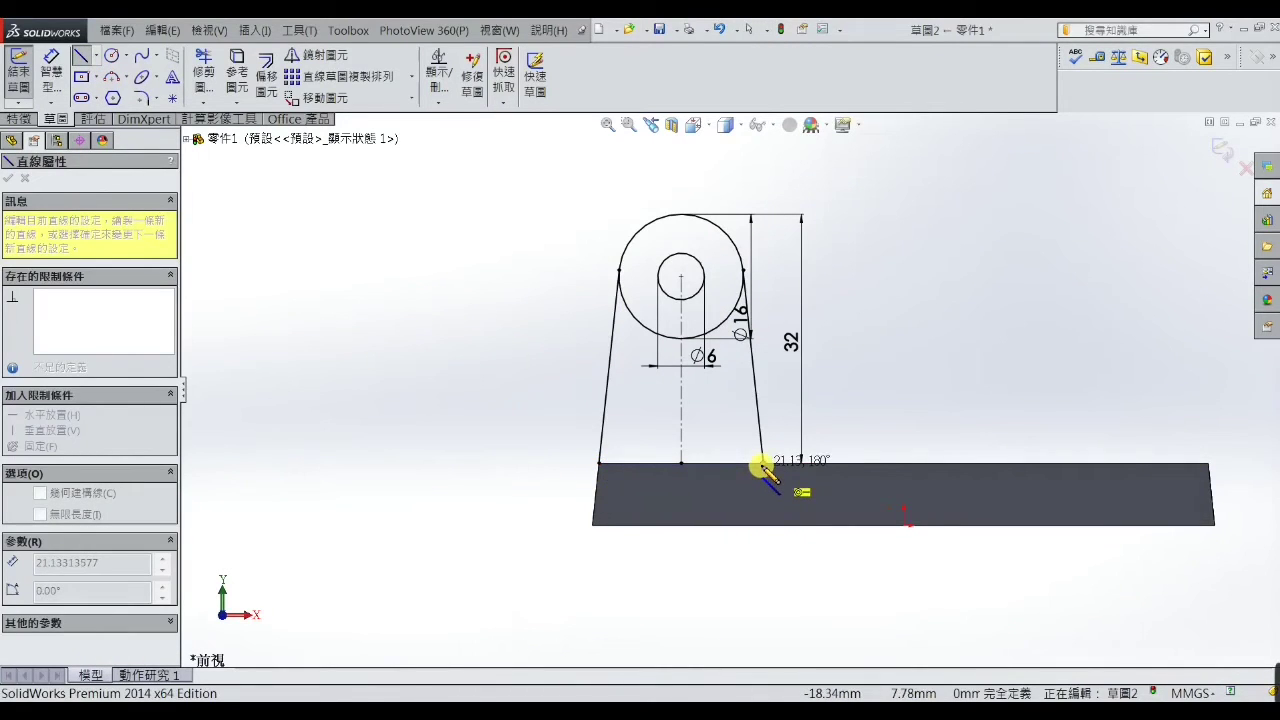
left_click(762, 464)
right_click(762, 468)
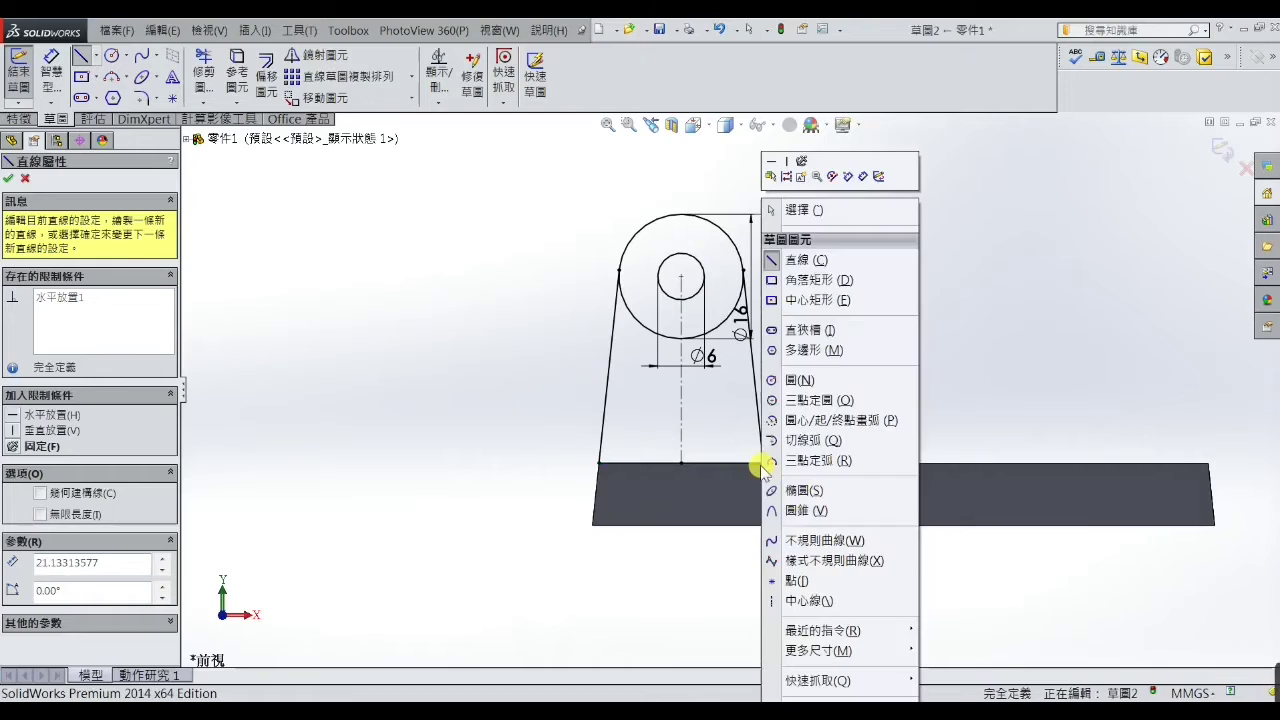
left_click(775, 211)
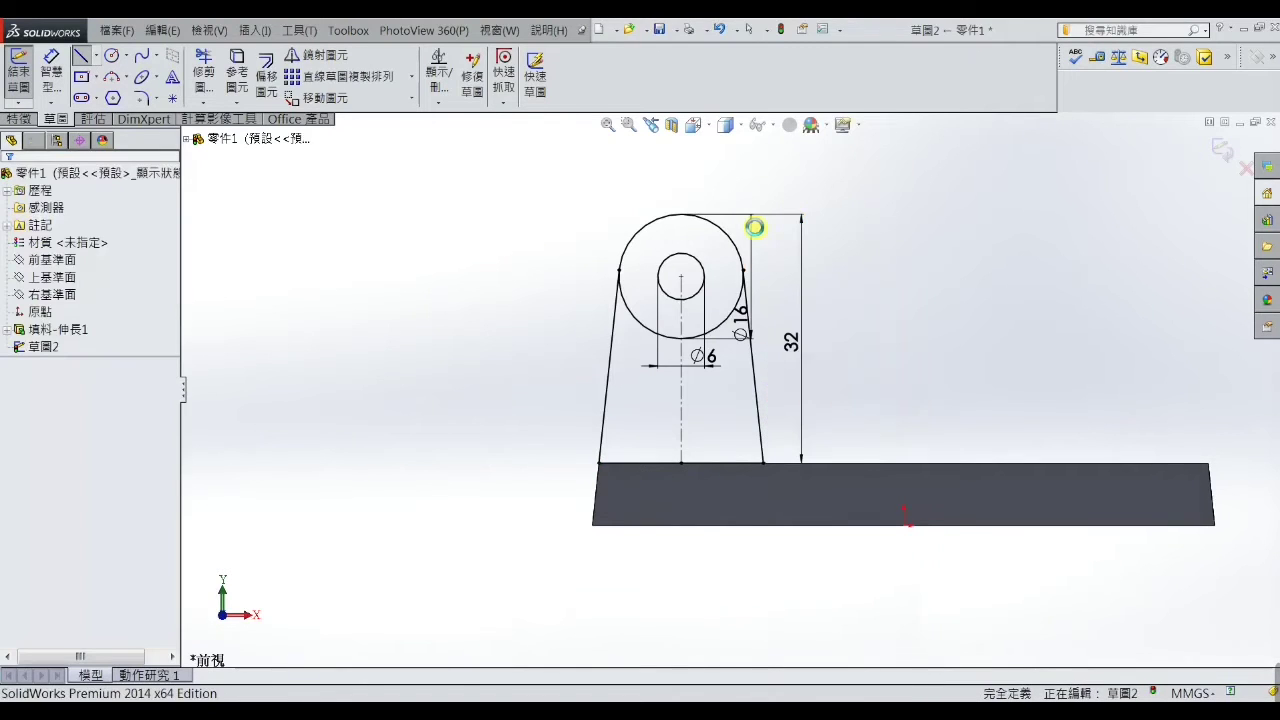
Extrude the lug's three contours 13 mm with Mid Plane end condition as Extrude2.
left_click(22, 118)
left_click(21, 72)
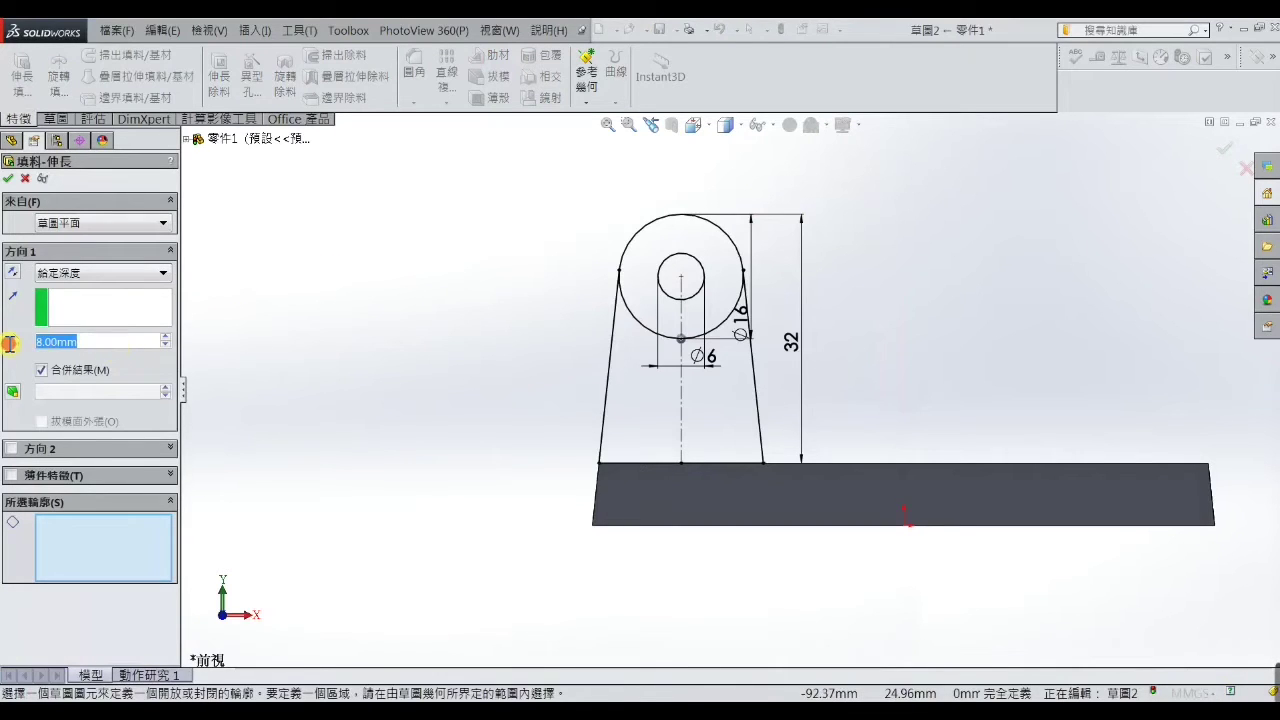
type("13")
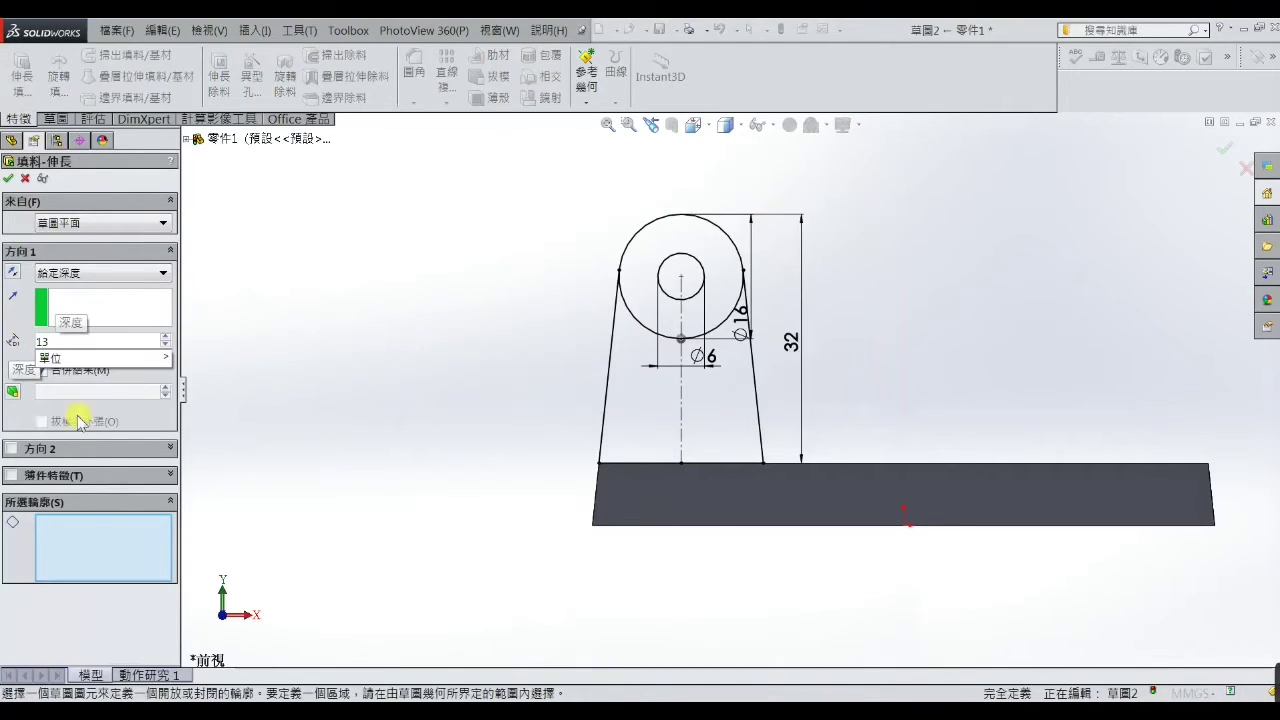
left_click(161, 275)
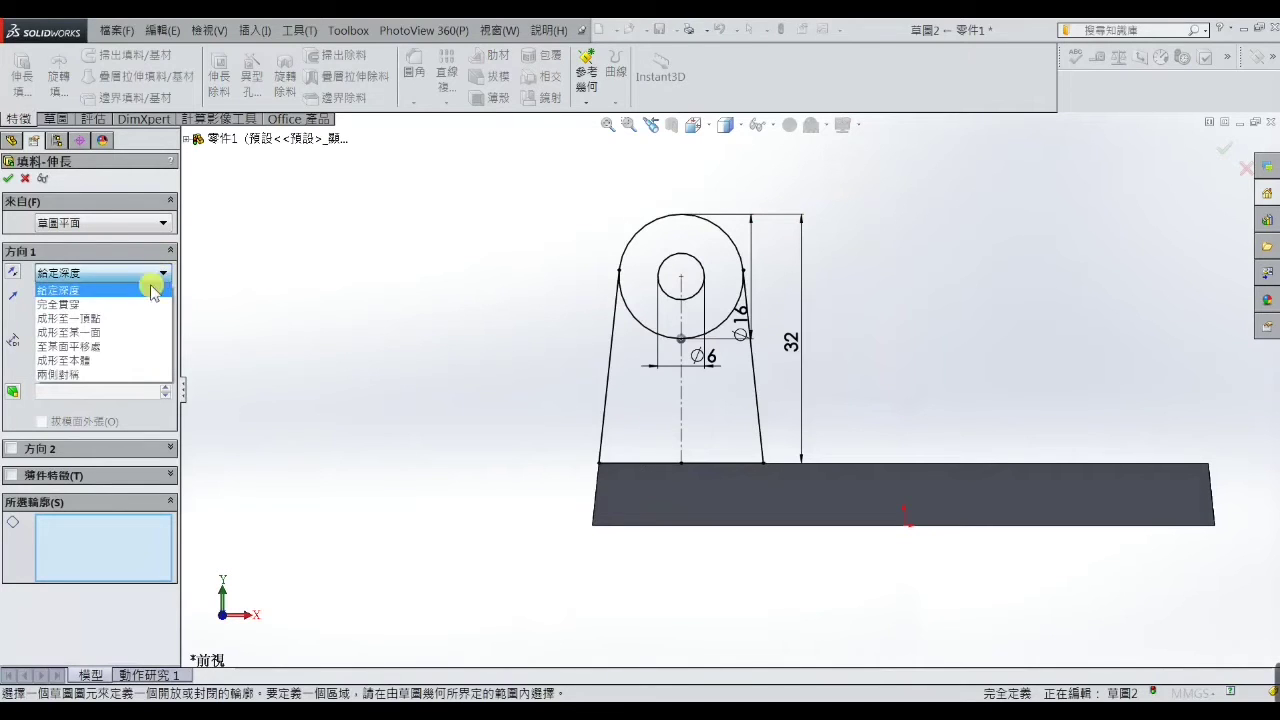
left_click(118, 376)
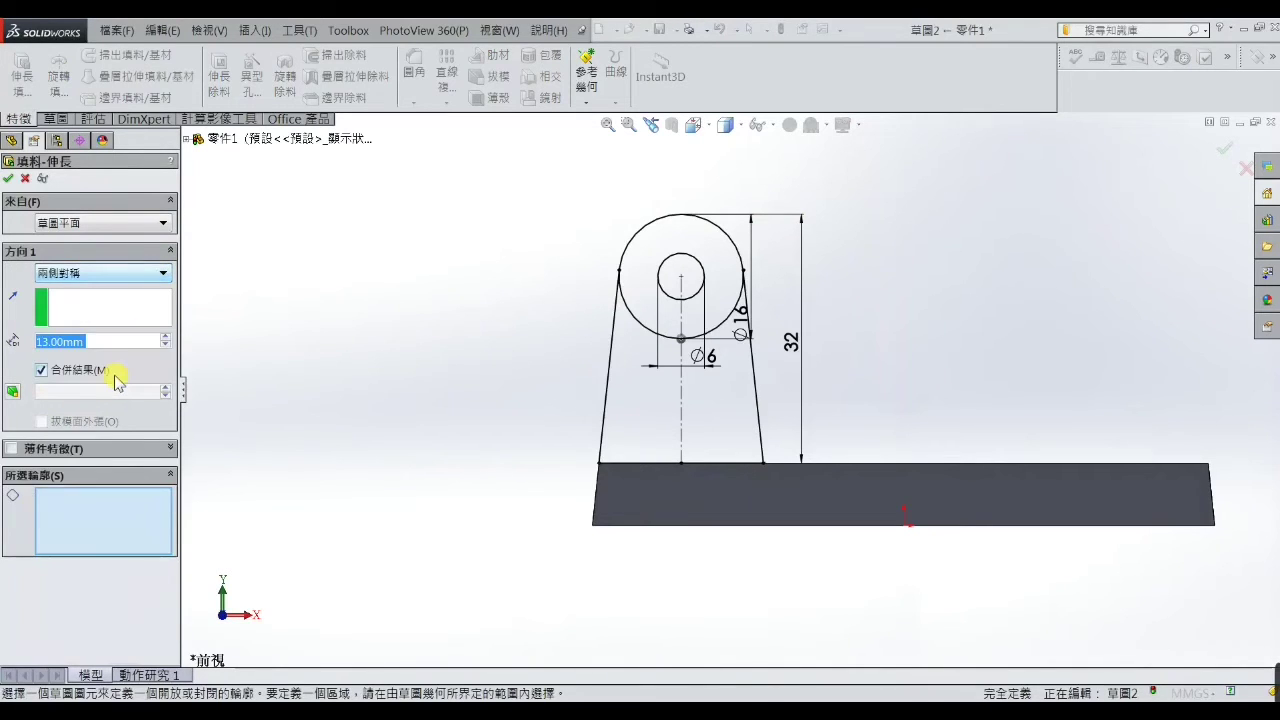
left_click(645, 425)
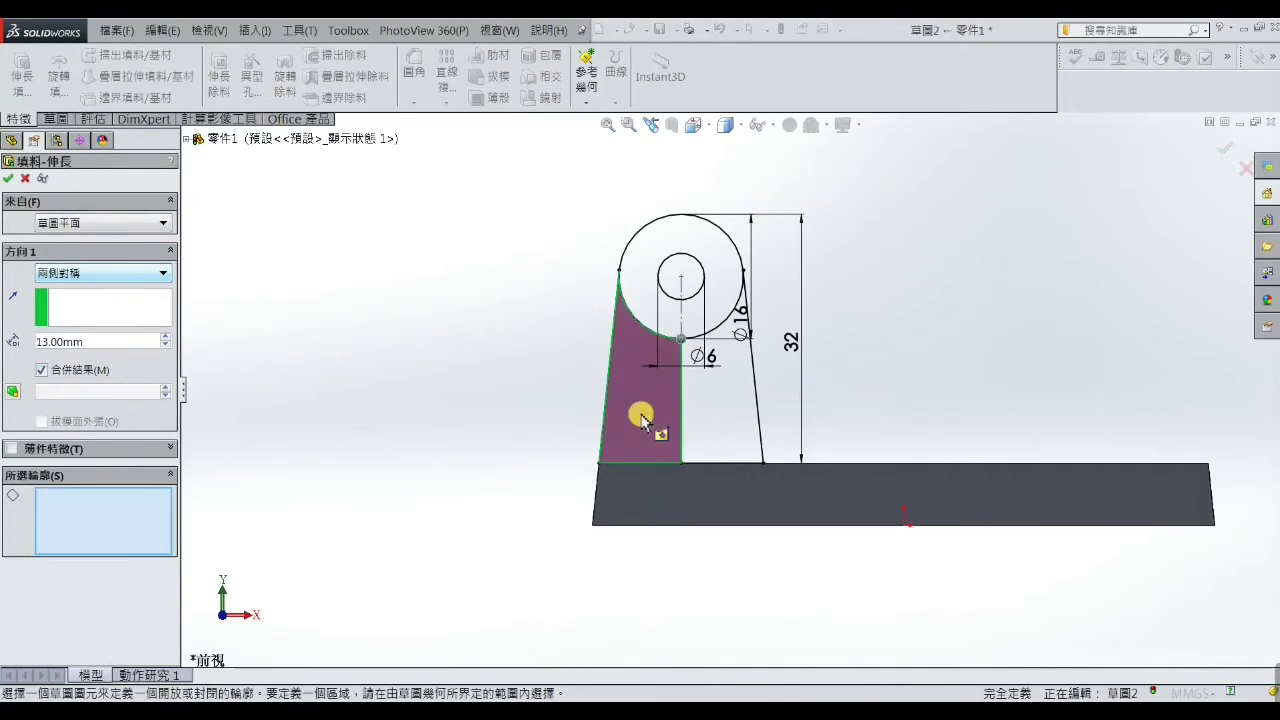
left_click(692, 326)
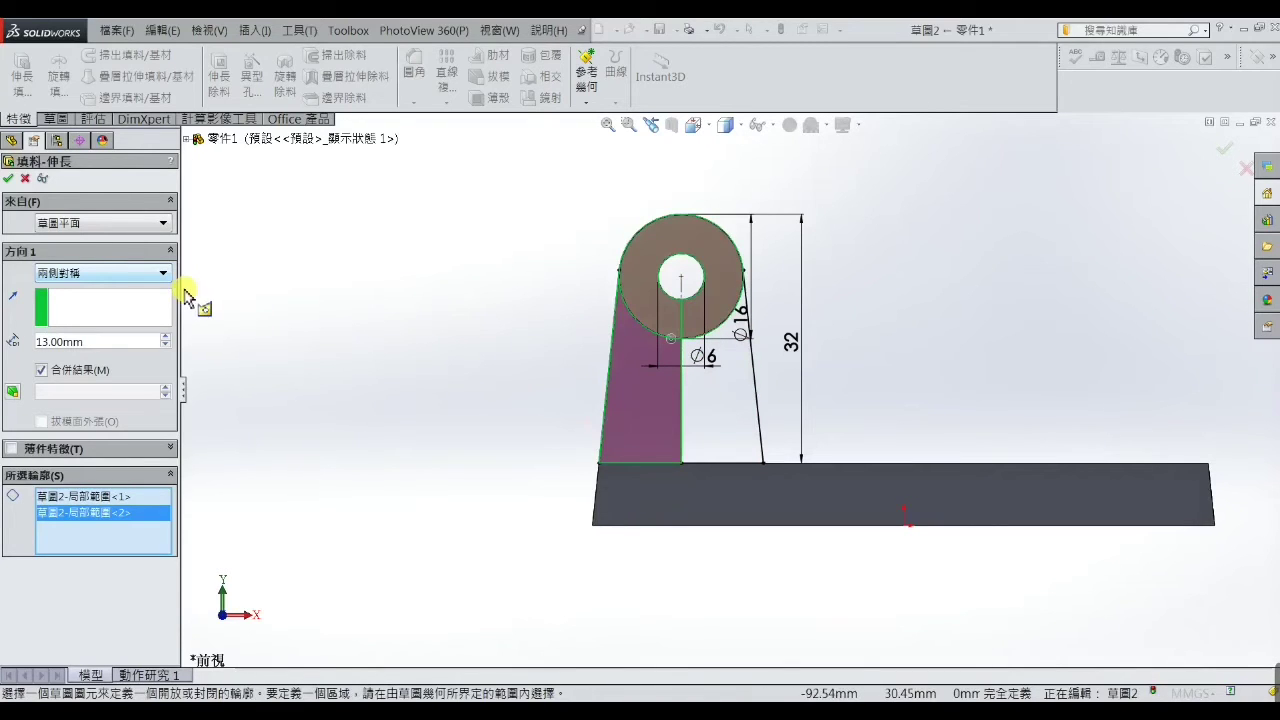
middle_click_drag(300, 334, 334, 349)
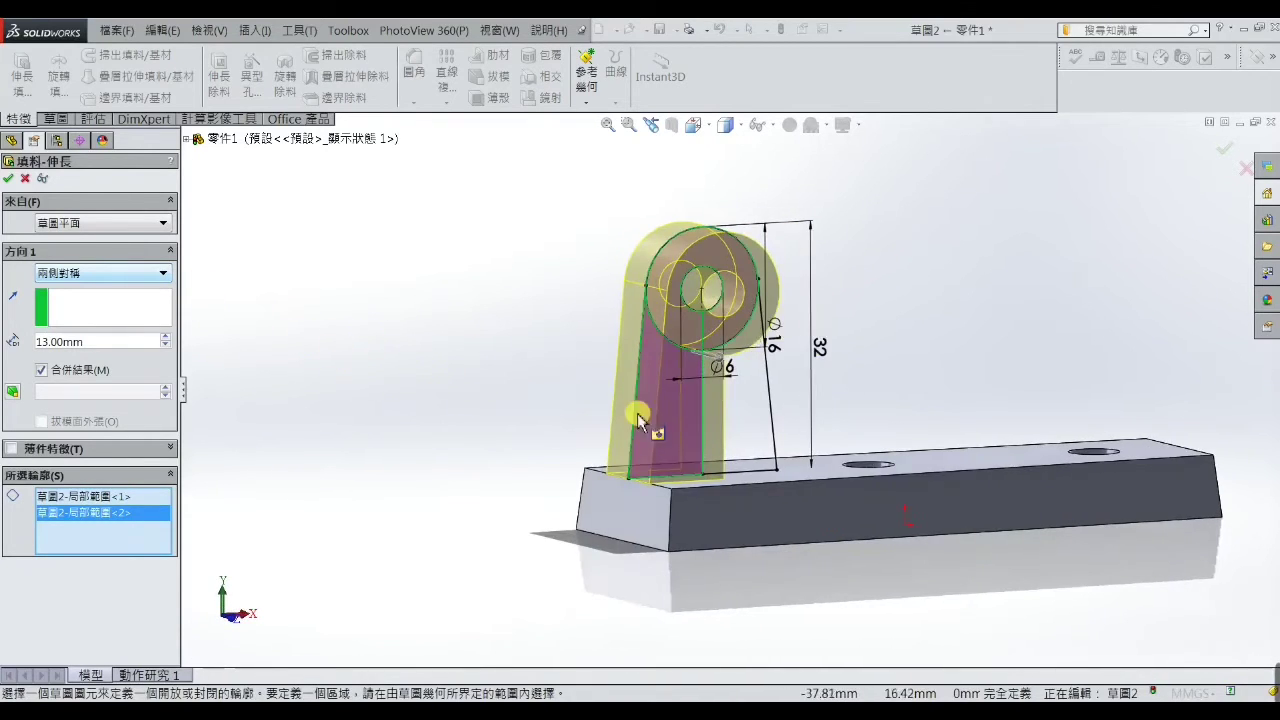
left_click(750, 430)
mouse_move(750, 430)
middle_mouse_down()
mouse_move(380, 389)
mouse_move(473, 374)
mouse_move(380, 405)
middle_mouse_up()
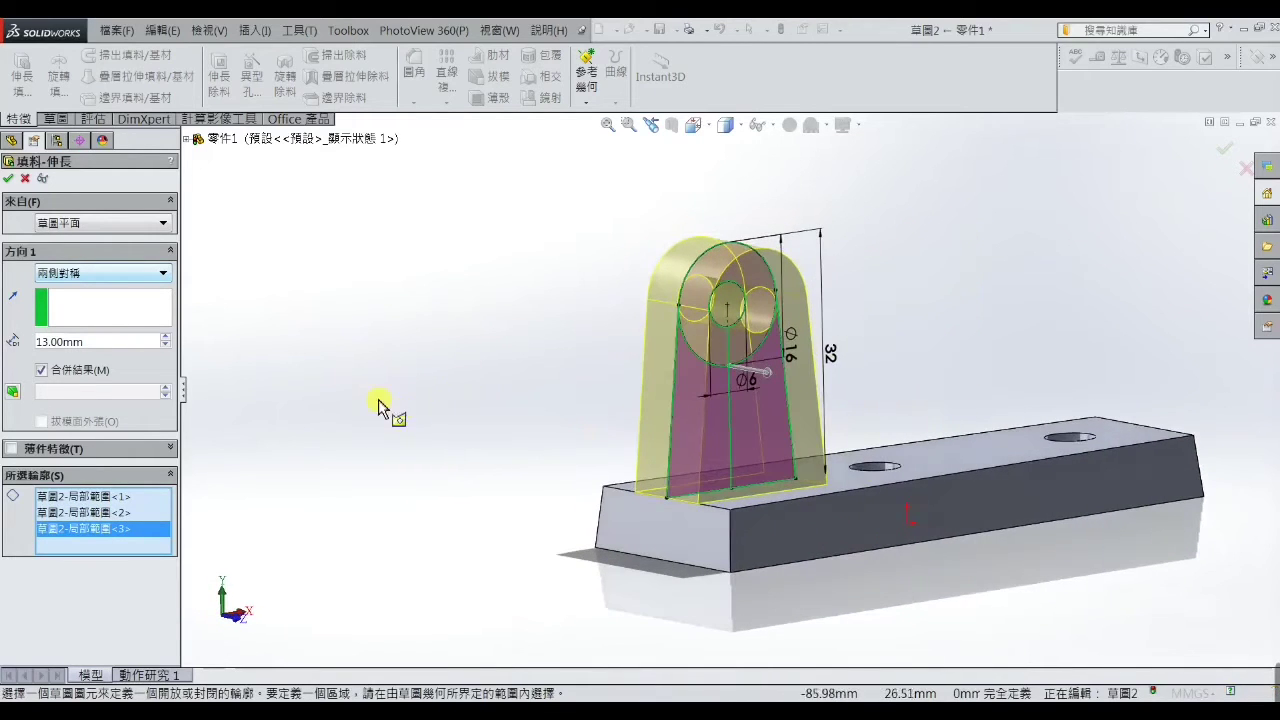
left_click(8, 180)
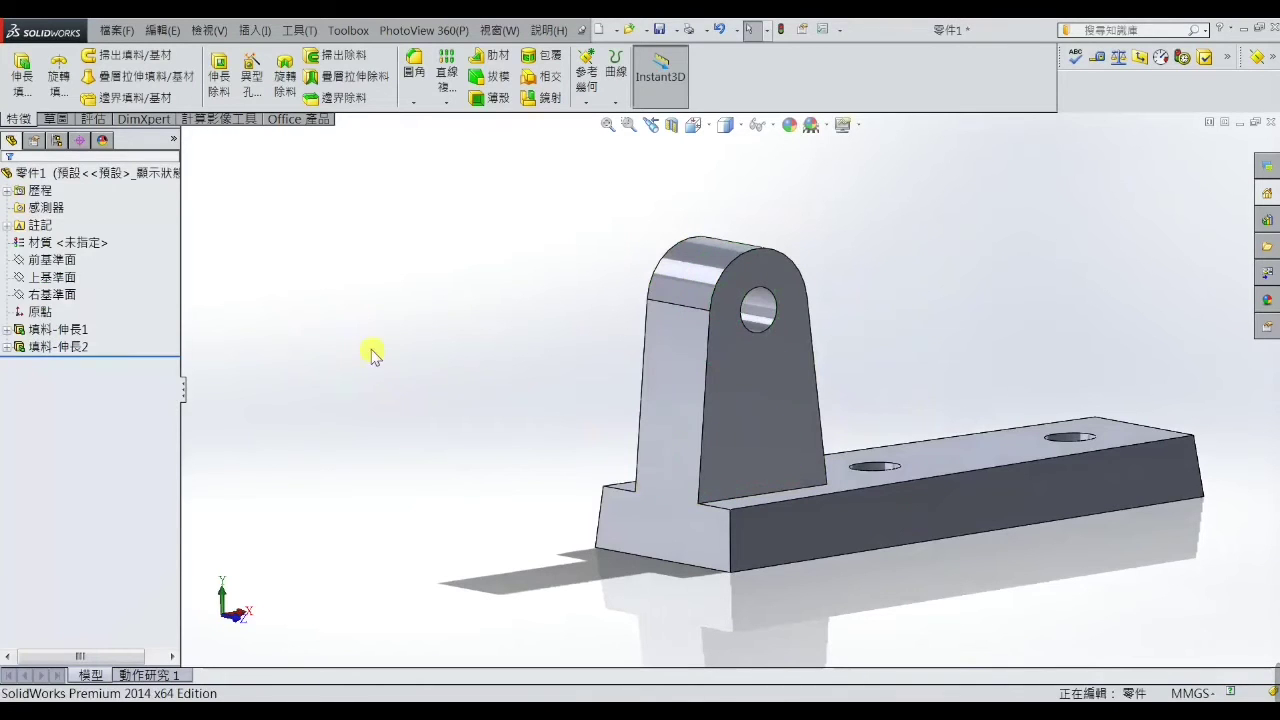
Create Sketch3 on the Right Plane and switch to the Right view orientation.
mouse_move(370, 355)
middle_mouse_down()
mouse_move(771, 414)
mouse_move(503, 314)
middle_mouse_up()
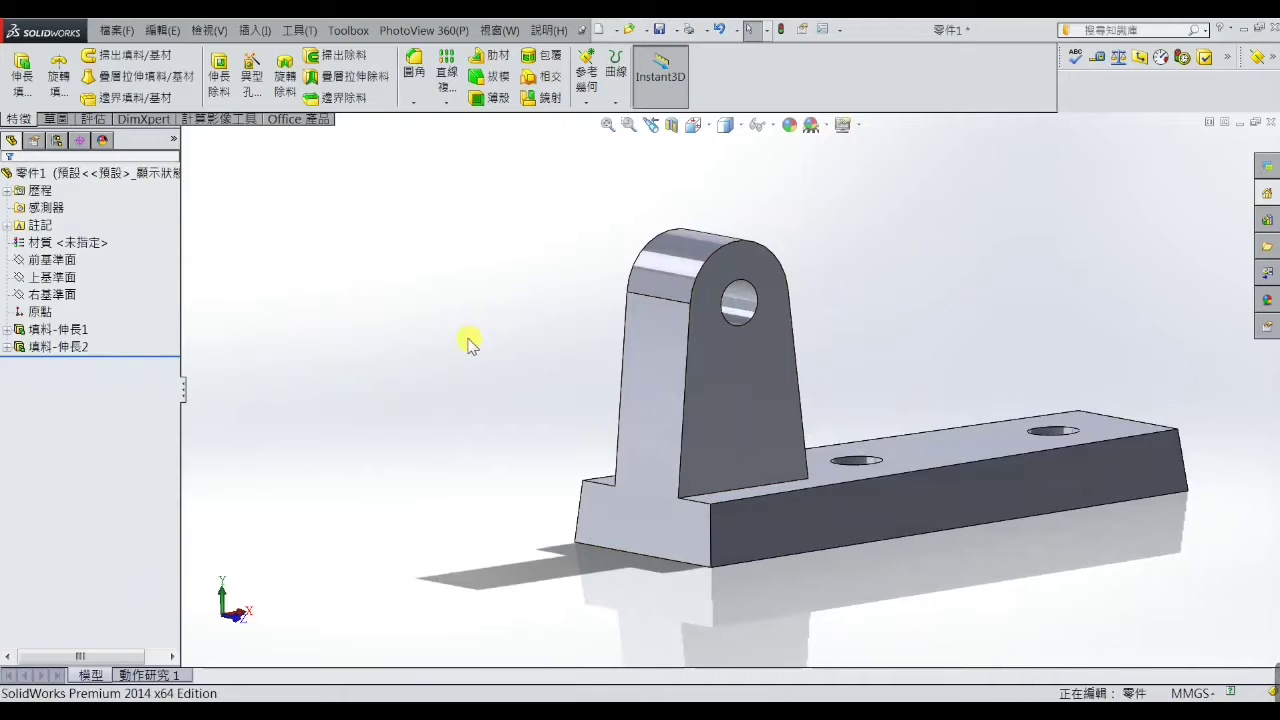
left_click(70, 295)
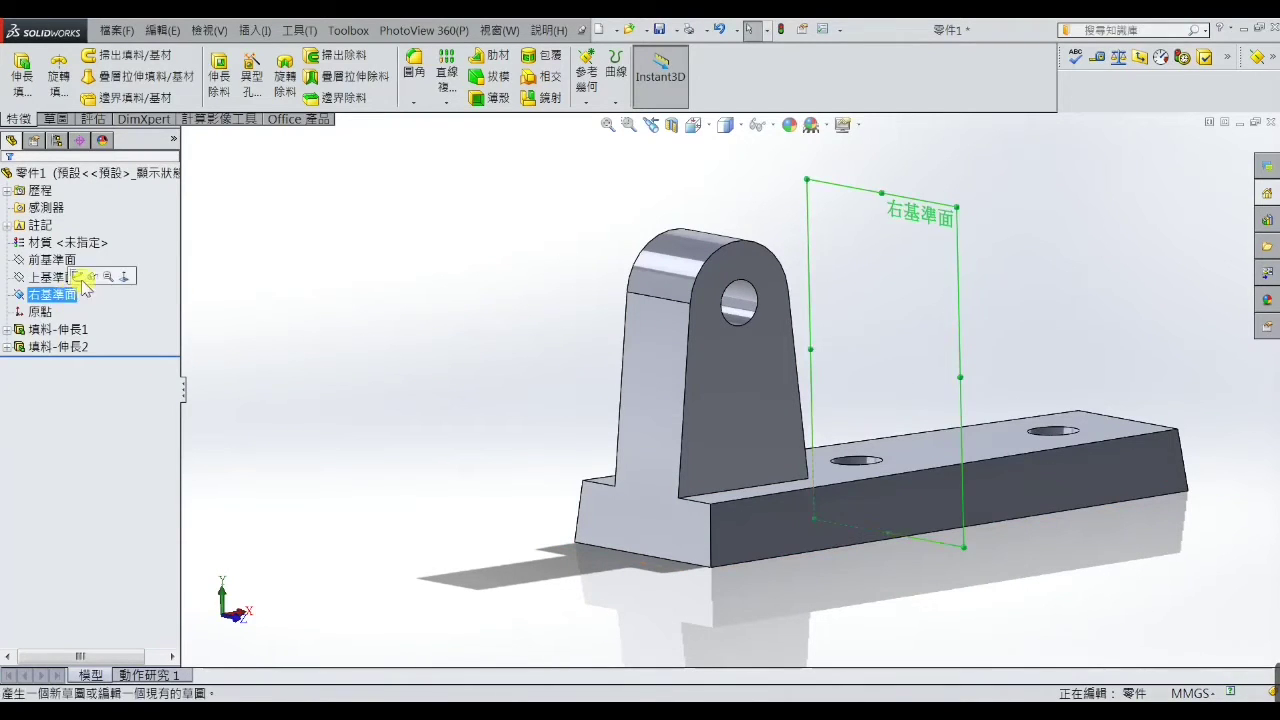
left_click(90, 277)
middle_click_drag(395, 310, 326, 314)
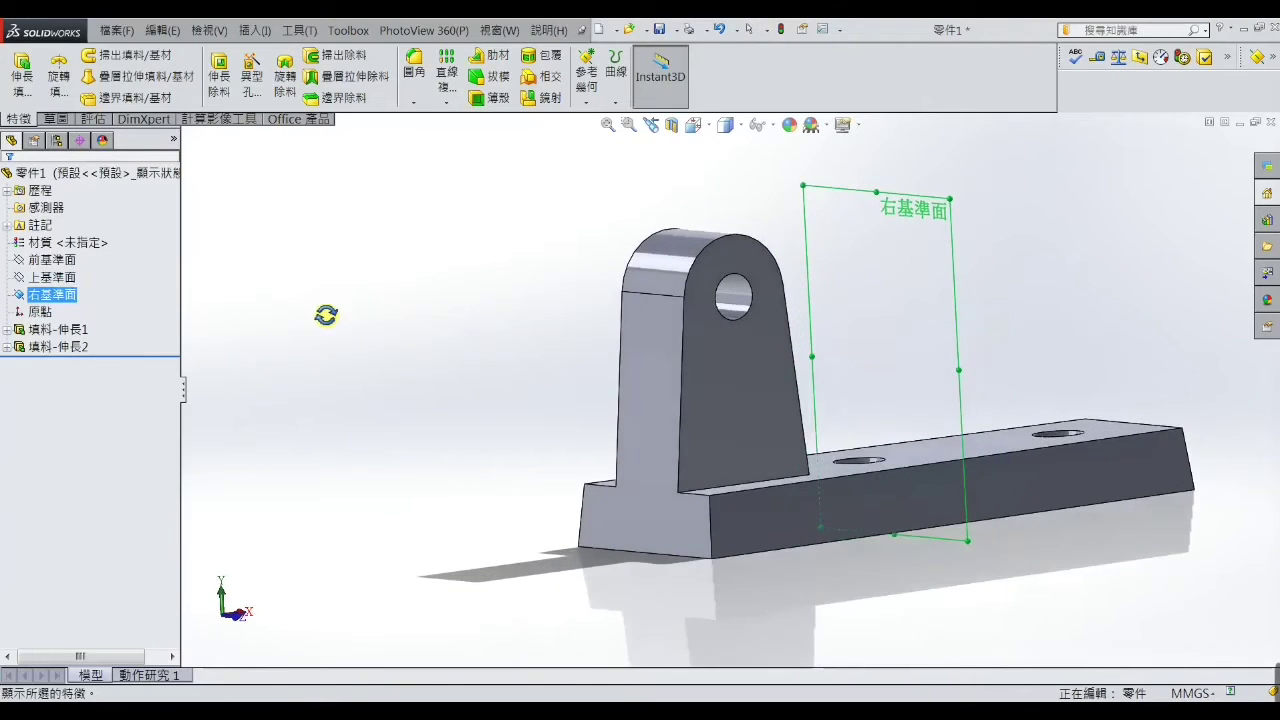
right_click(940, 268)
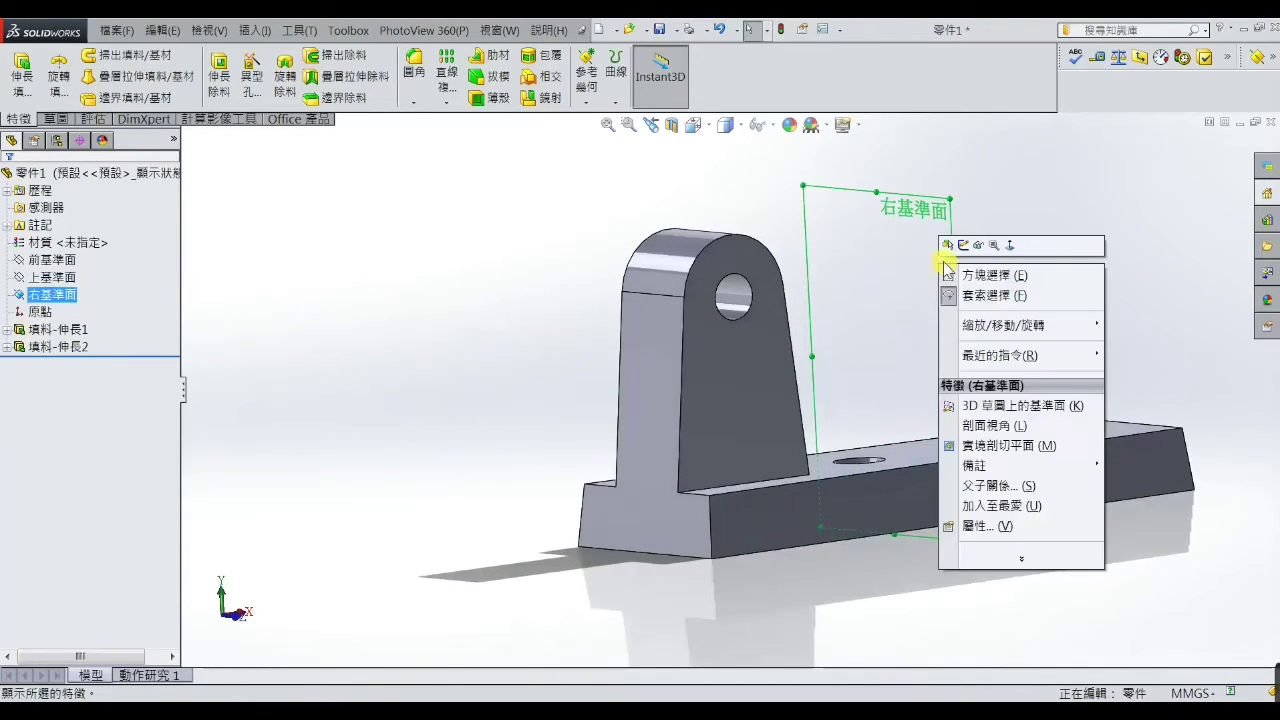
left_click(948, 244)
scroll(1010, 277, "up", 3)
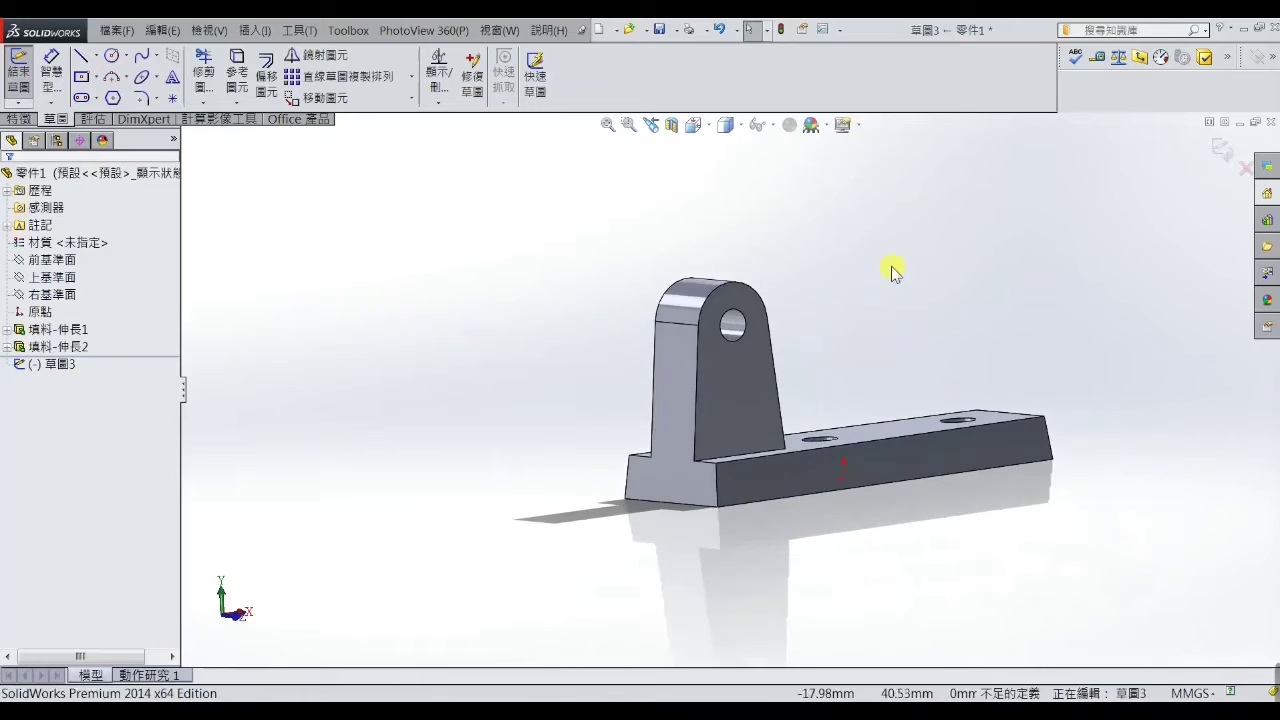
left_click(700, 124)
left_click(700, 124)
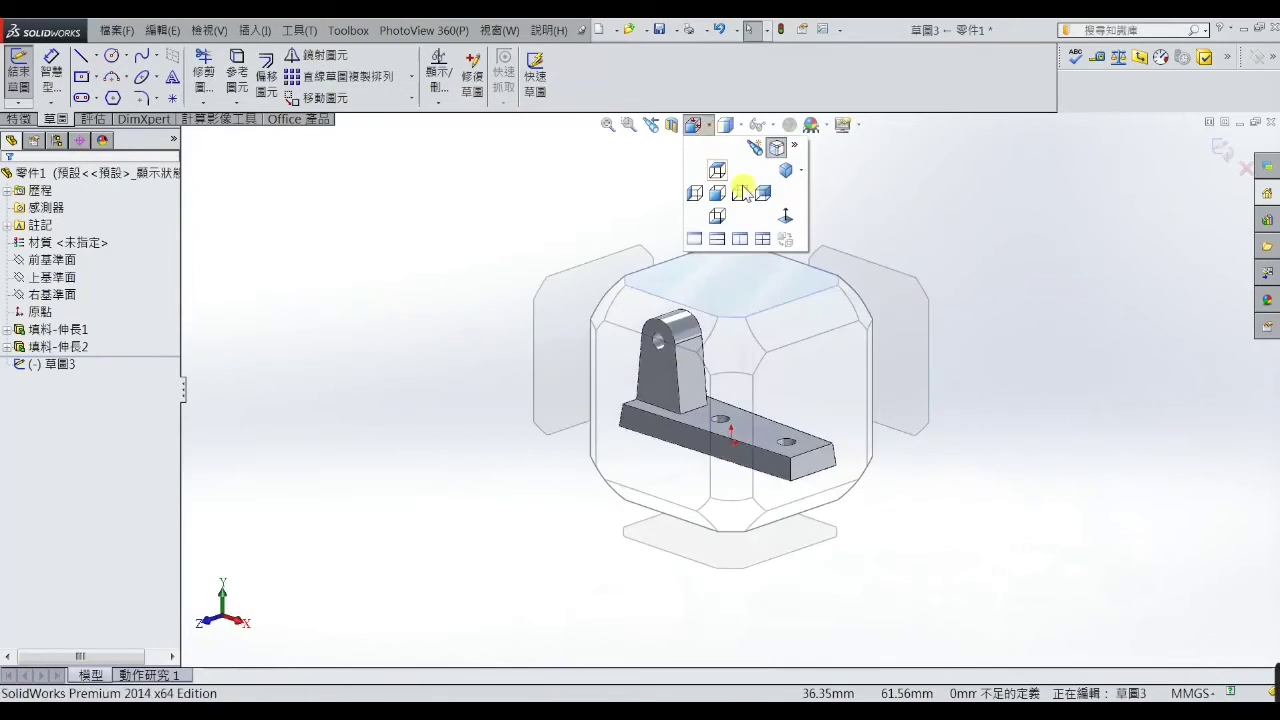
left_click(785, 210)
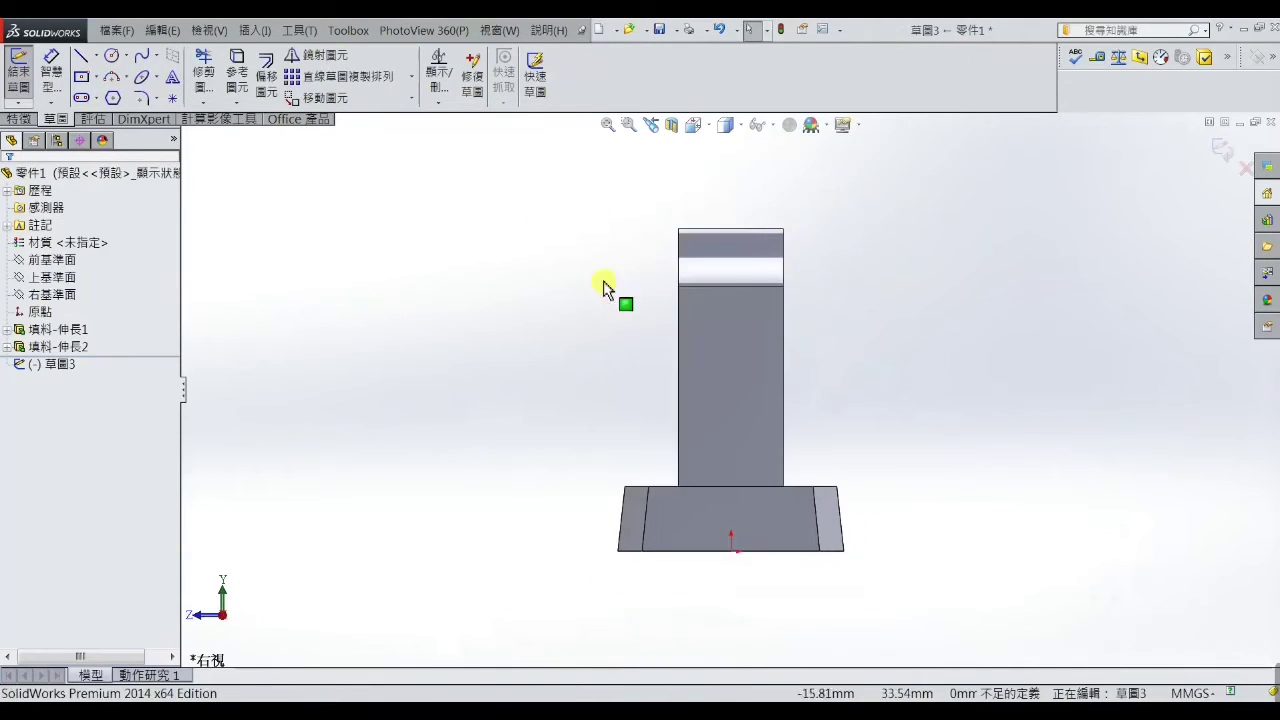
Draw a vertical construction centerline from the base's bottom midpoint to above the lug.
left_click(82, 57)
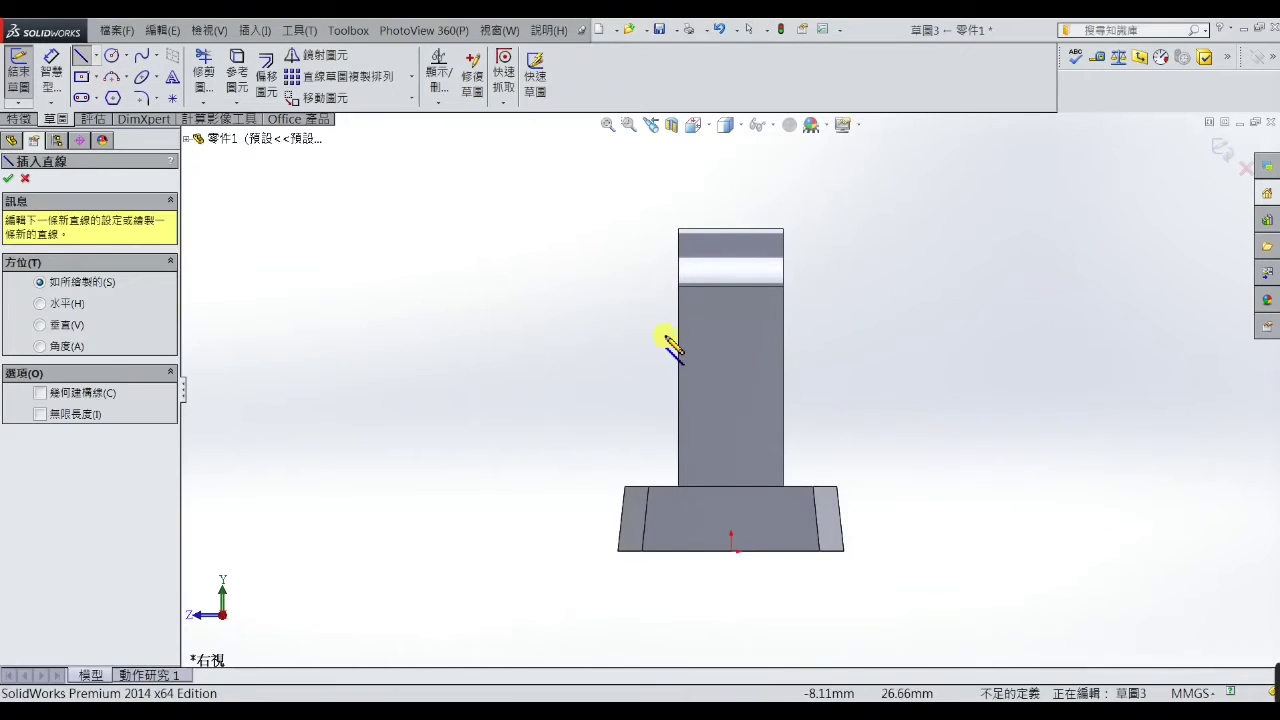
left_click(40, 395)
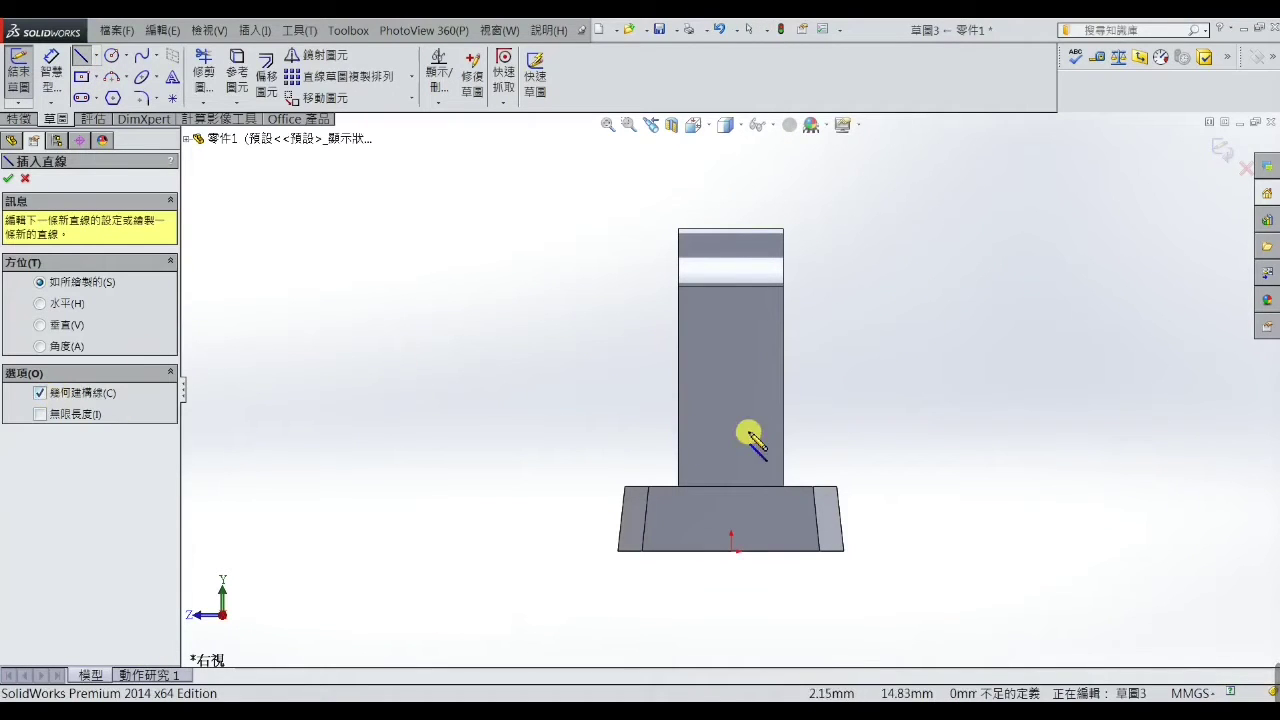
left_click(731, 551)
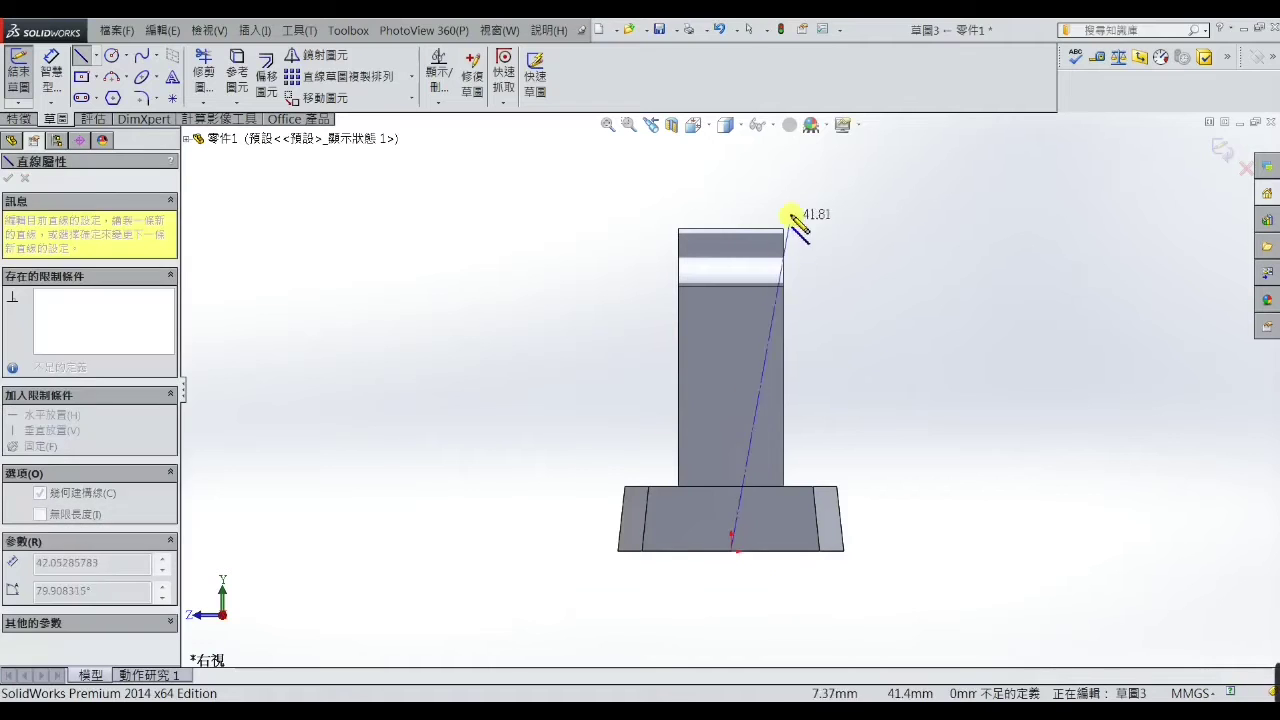
left_click(731, 187)
right_click(741, 174)
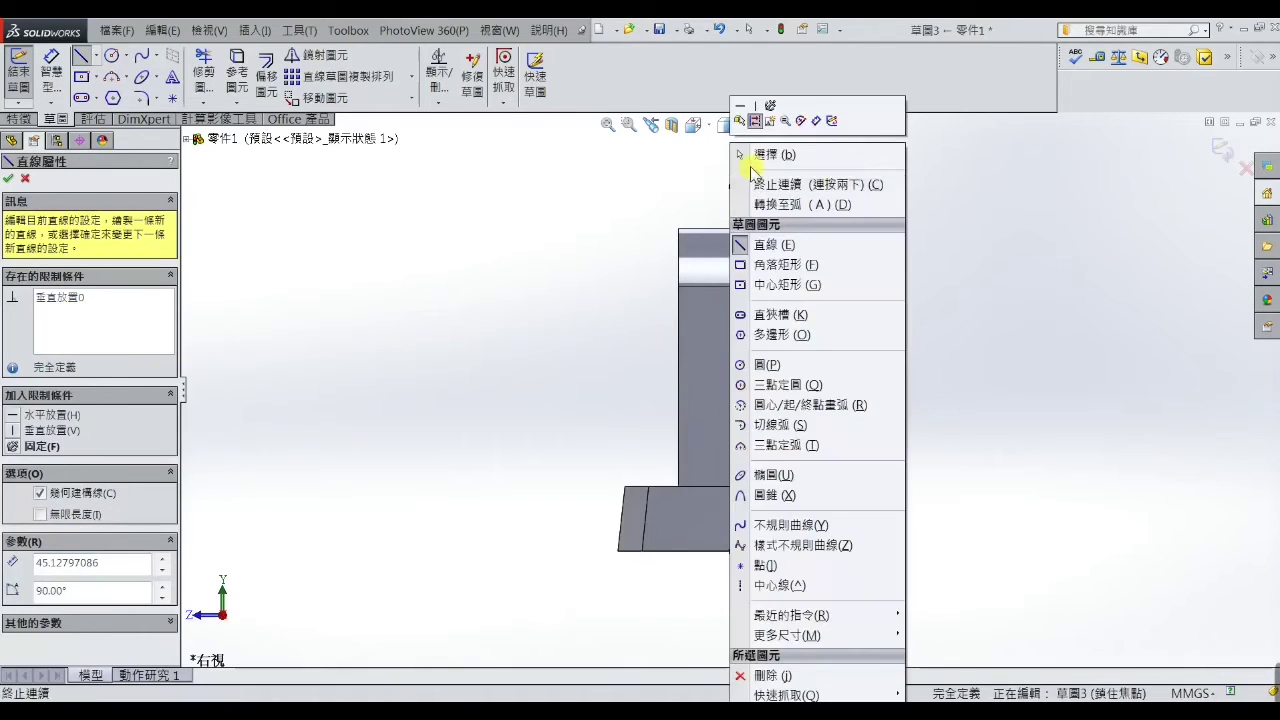
left_click(741, 174)
left_click(731, 188)
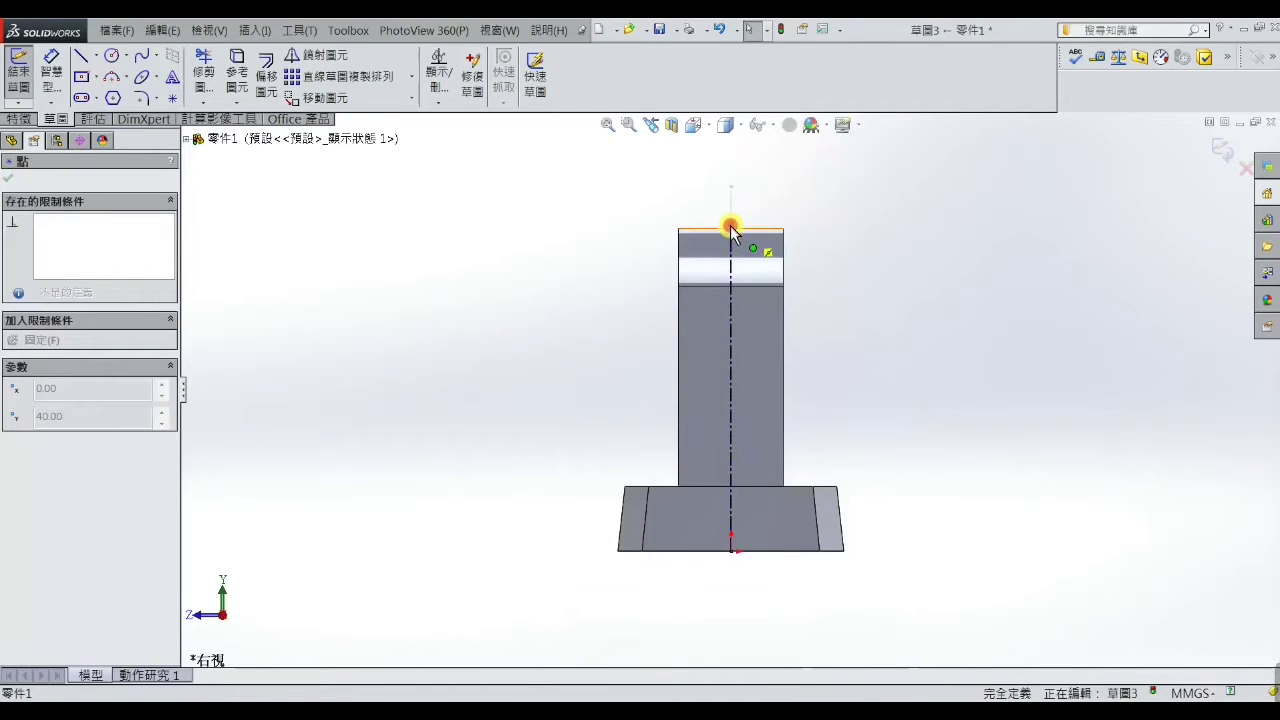
left_click_drag(732, 230, 732, 191)
left_click(780, 206)
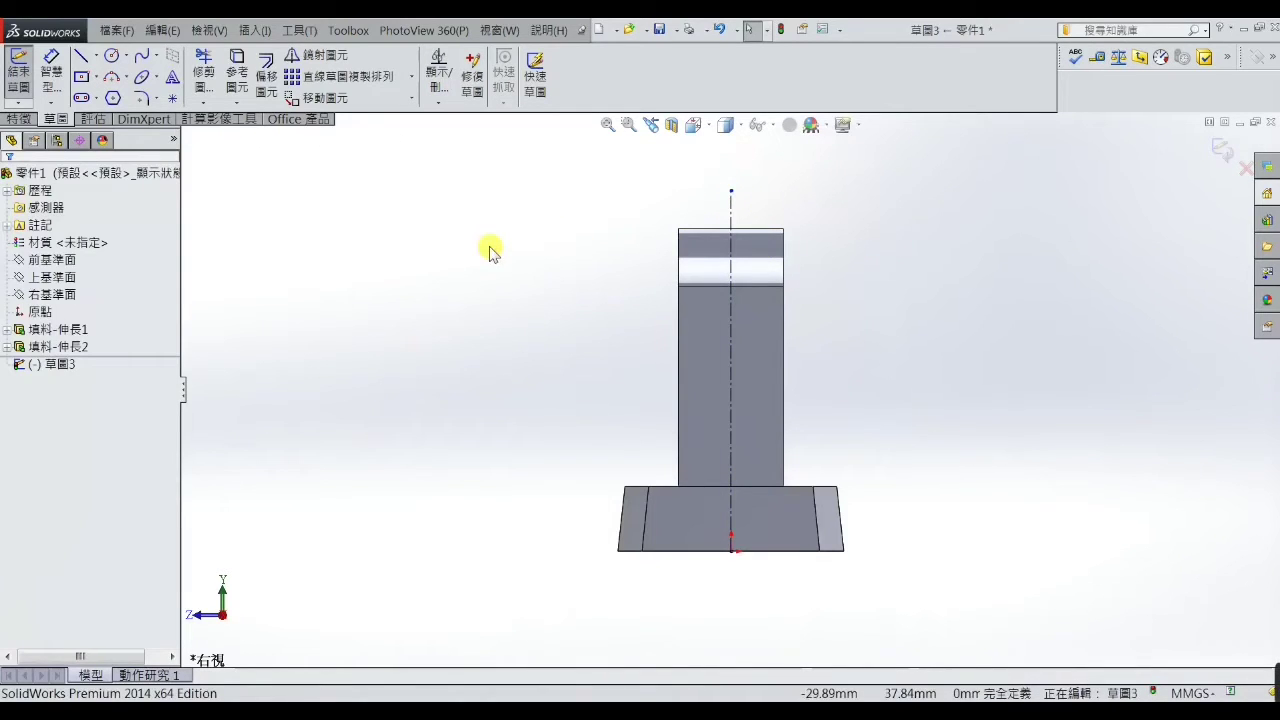
Draw the left profile: sloped line, short horizontal top edge, and vertical edge down to the base.
left_click(84, 58)
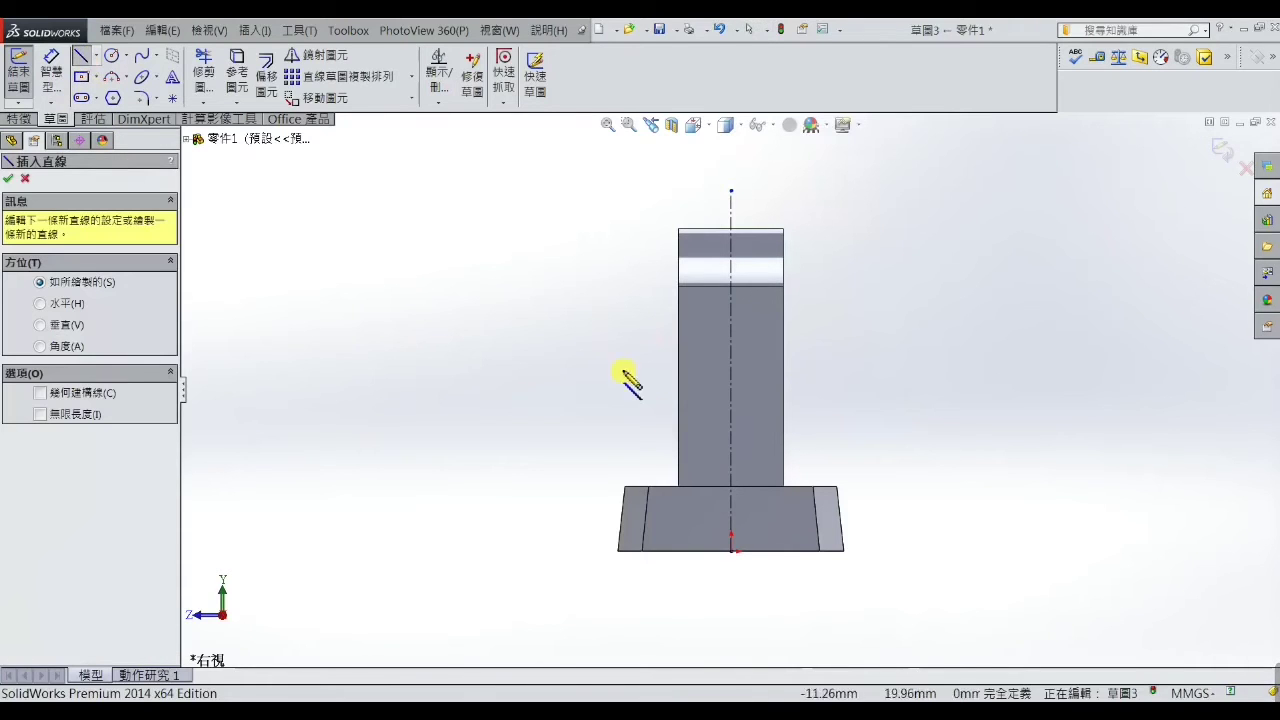
left_click(680, 487)
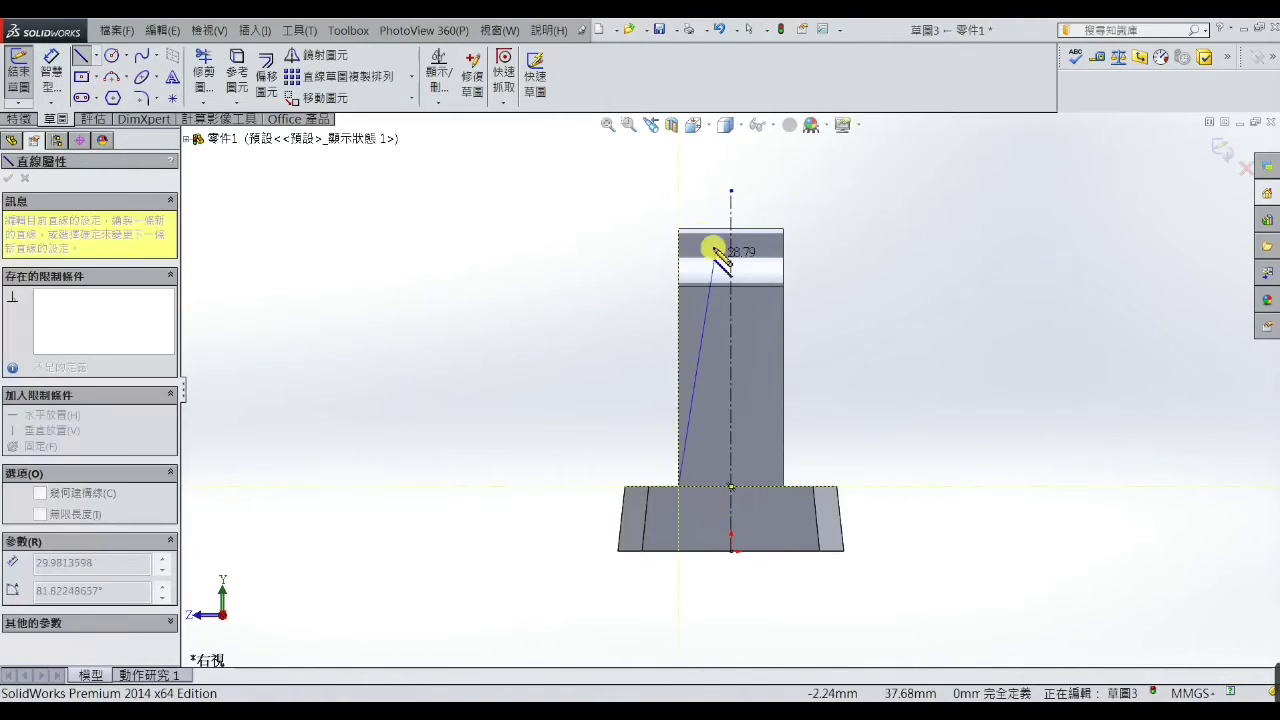
left_click(708, 190)
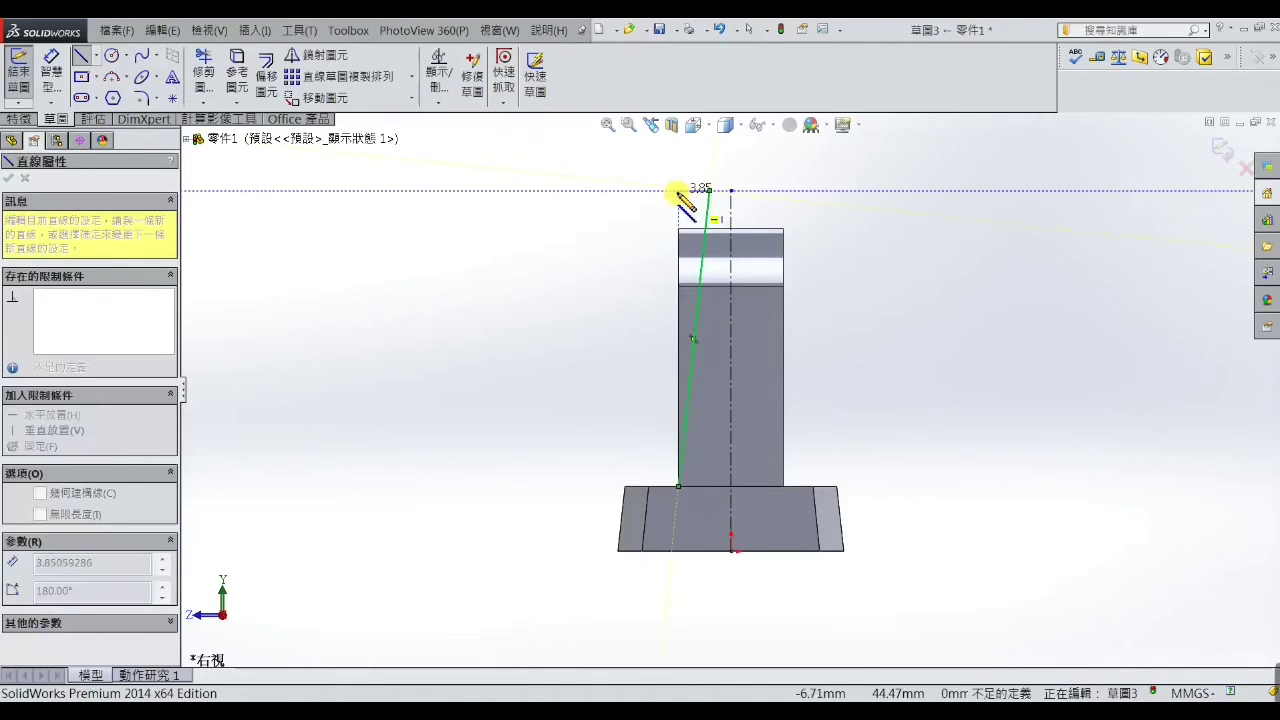
left_click(679, 190)
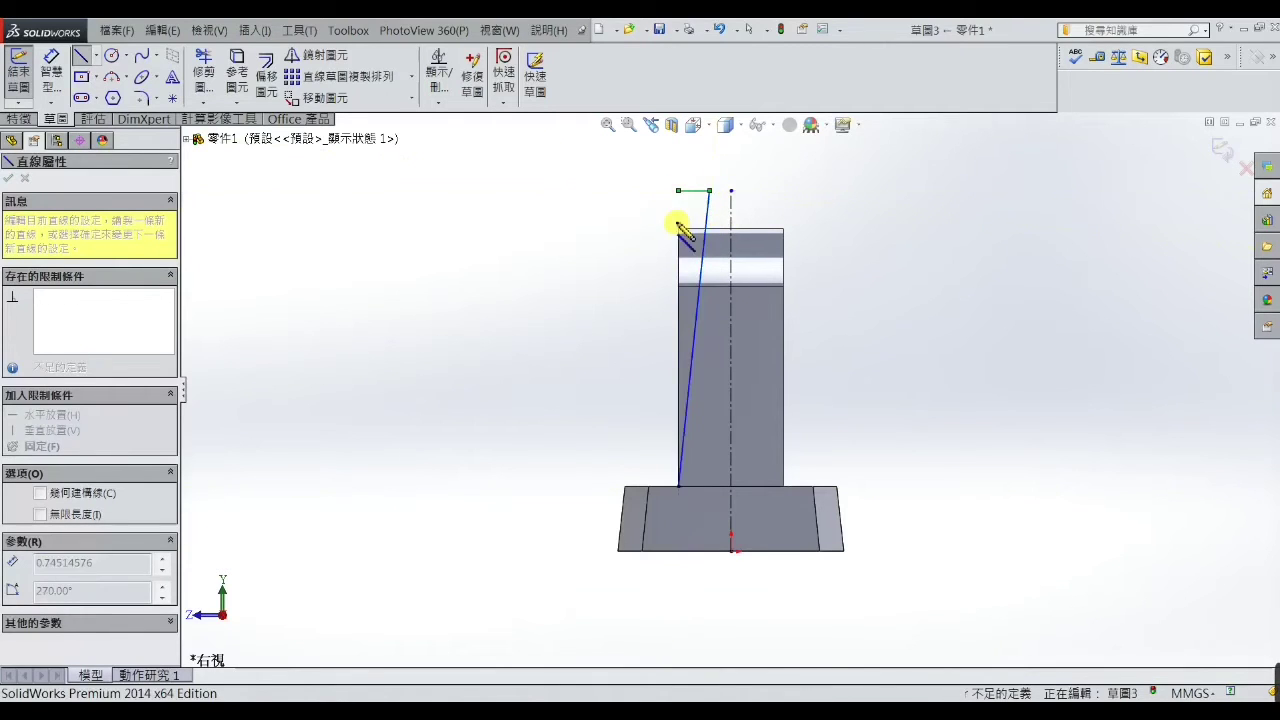
left_click(679, 486)
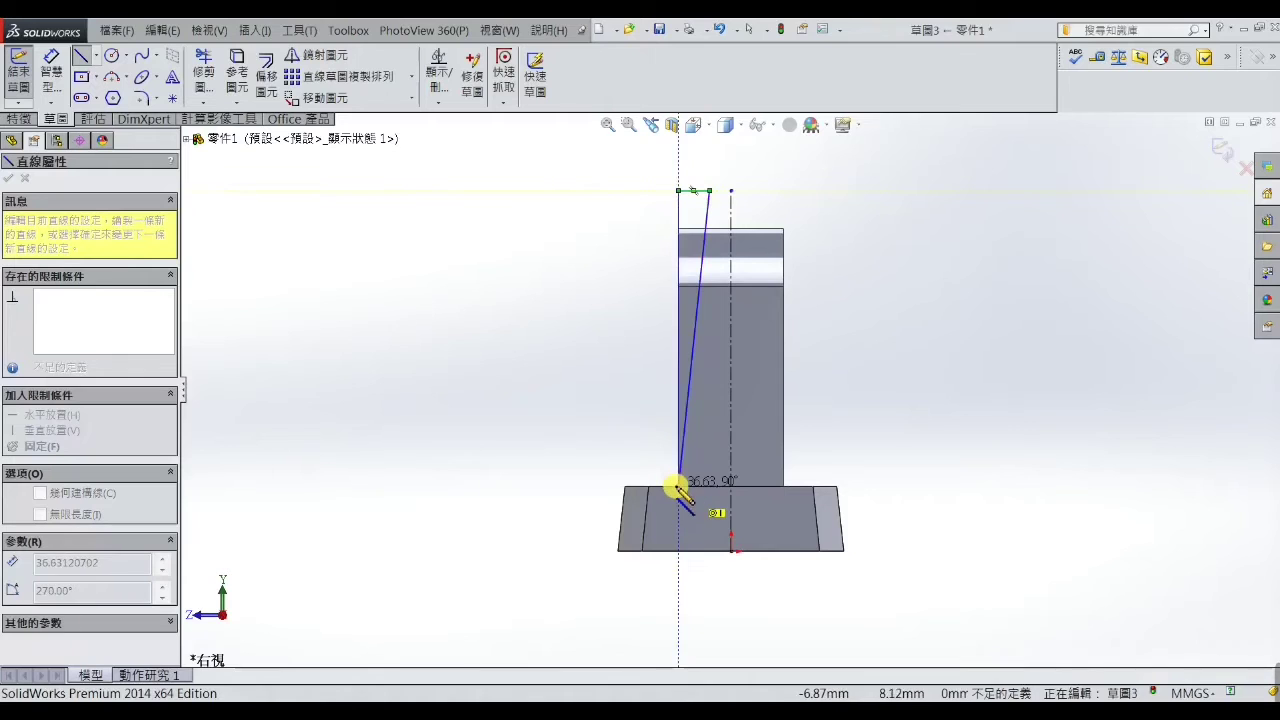
right_click(678, 486)
left_click(726, 211)
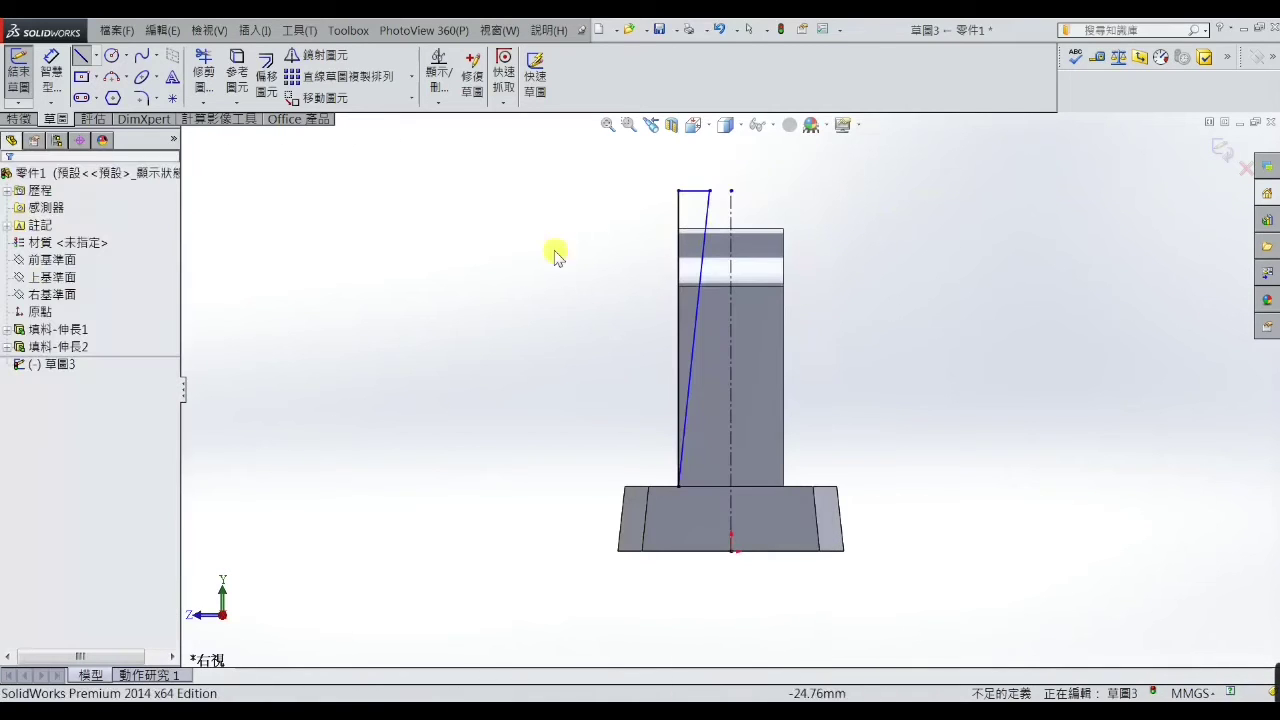
Dimension the sloped line at 6° from the vertical edge.
left_click(51, 65)
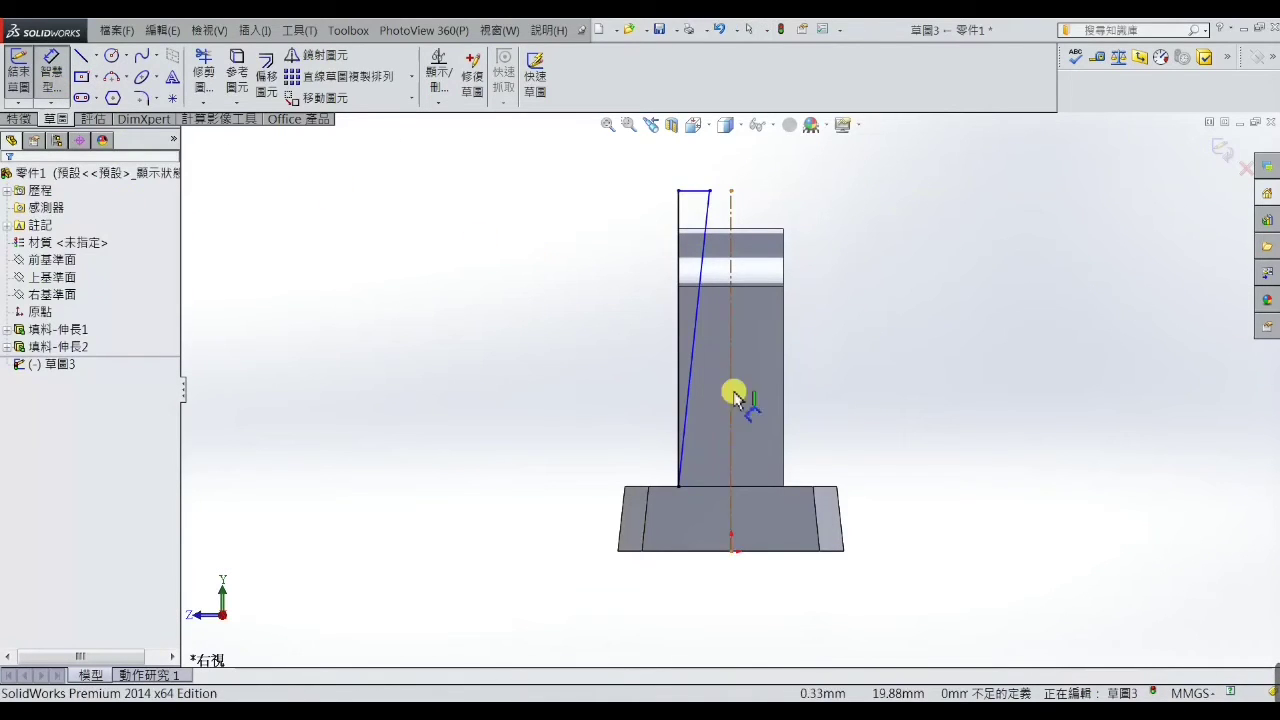
left_click(693, 345)
left_click(679, 305)
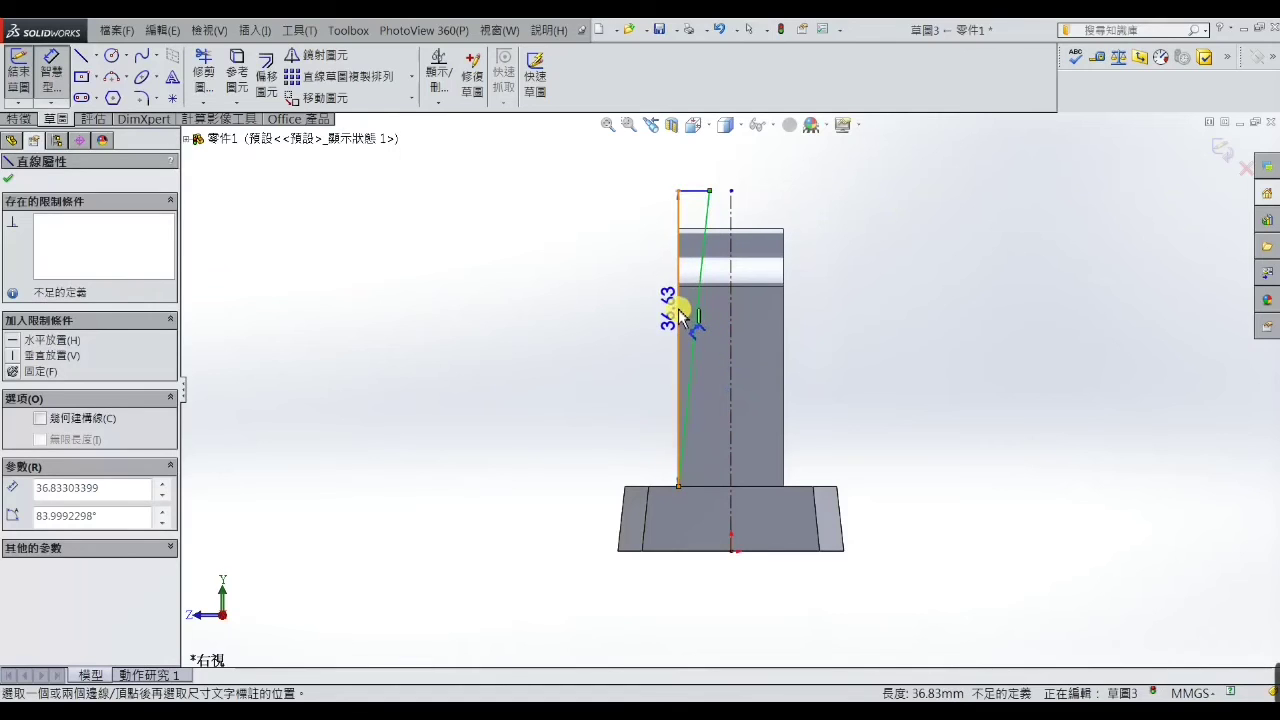
left_click(686, 290)
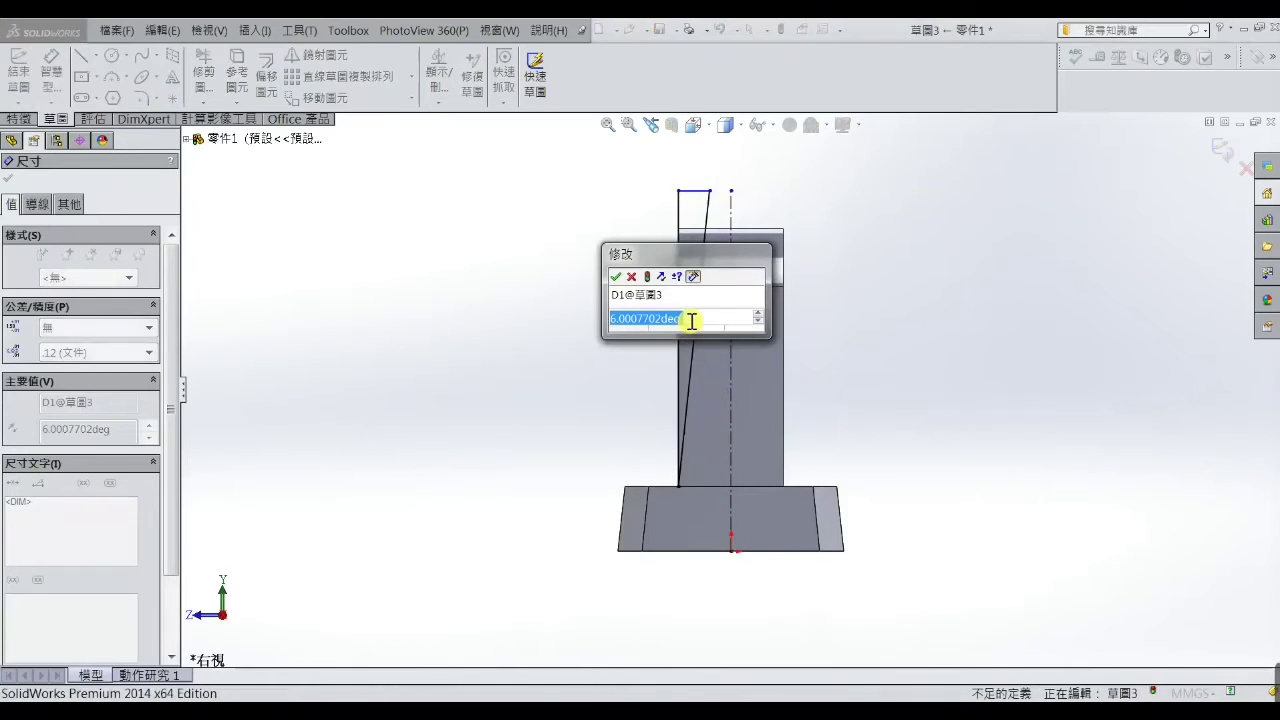
type("6")
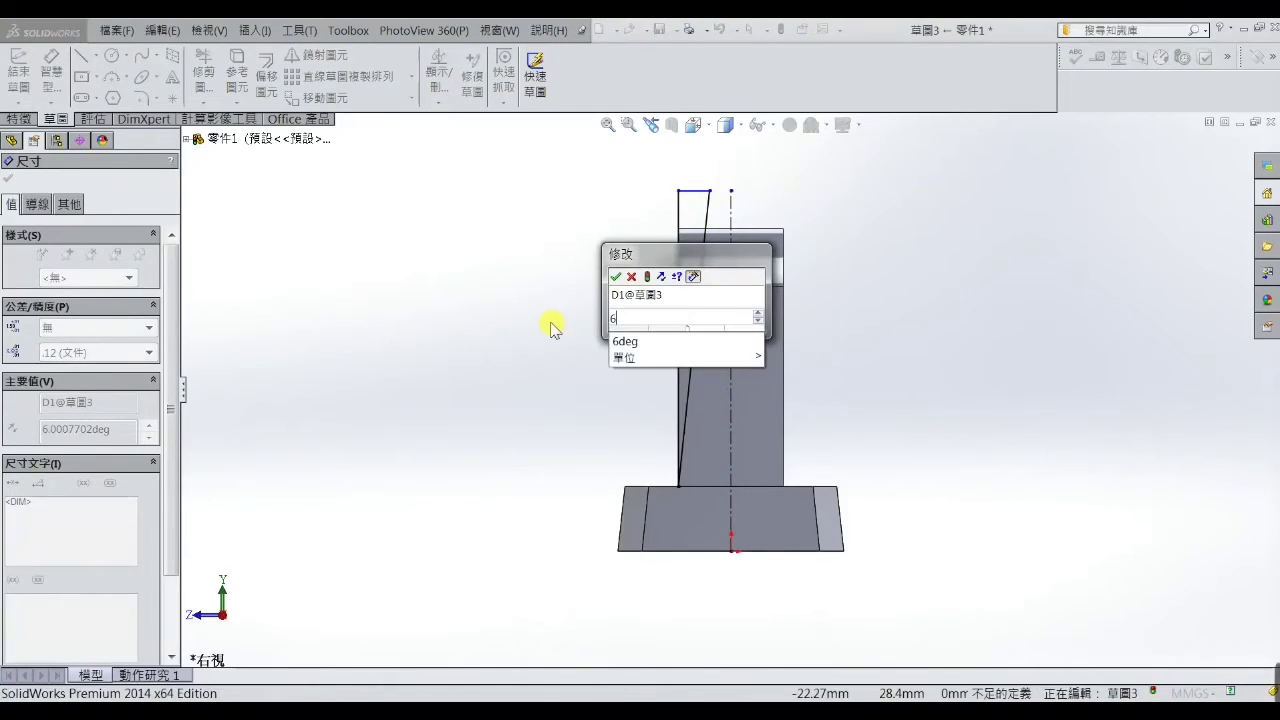
key("Return")
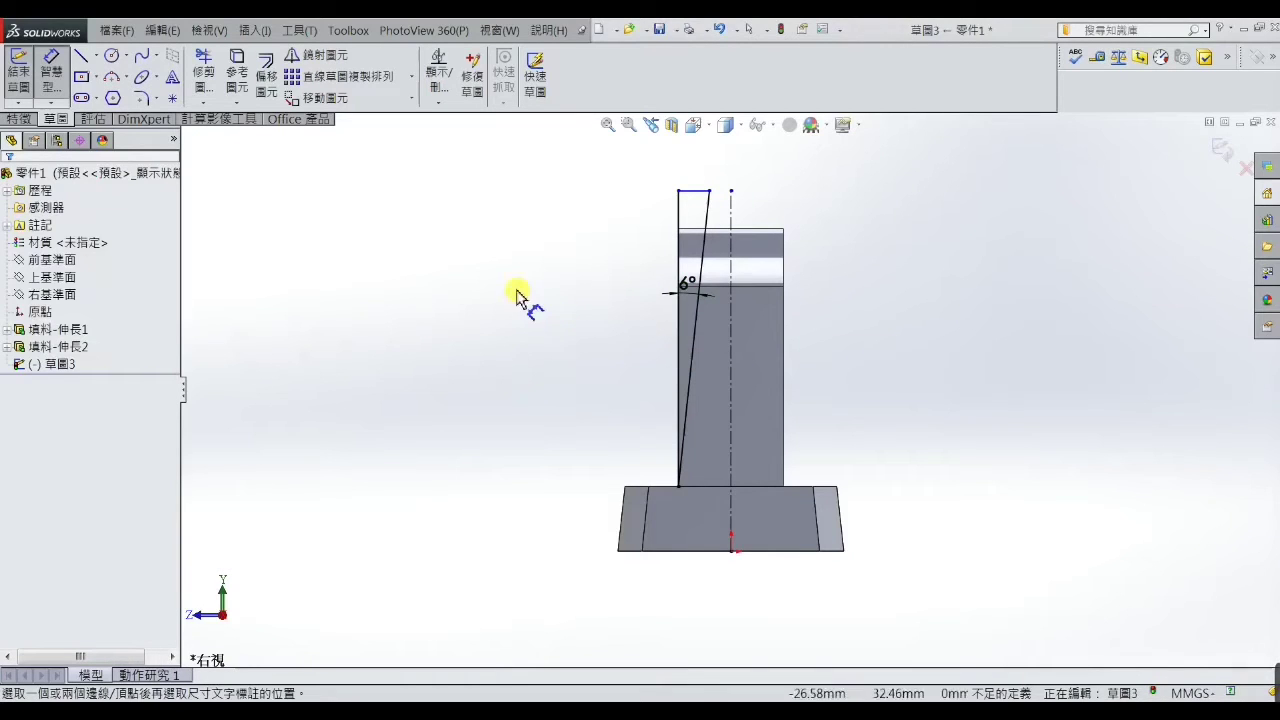
Mirror the sloped line and short top segment about centerline 直線1.
left_click(325, 55)
mouse_move(644, 168)
left_mouse_down()
mouse_move(681, 472)
mouse_move(663, 496)
left_mouse_up()
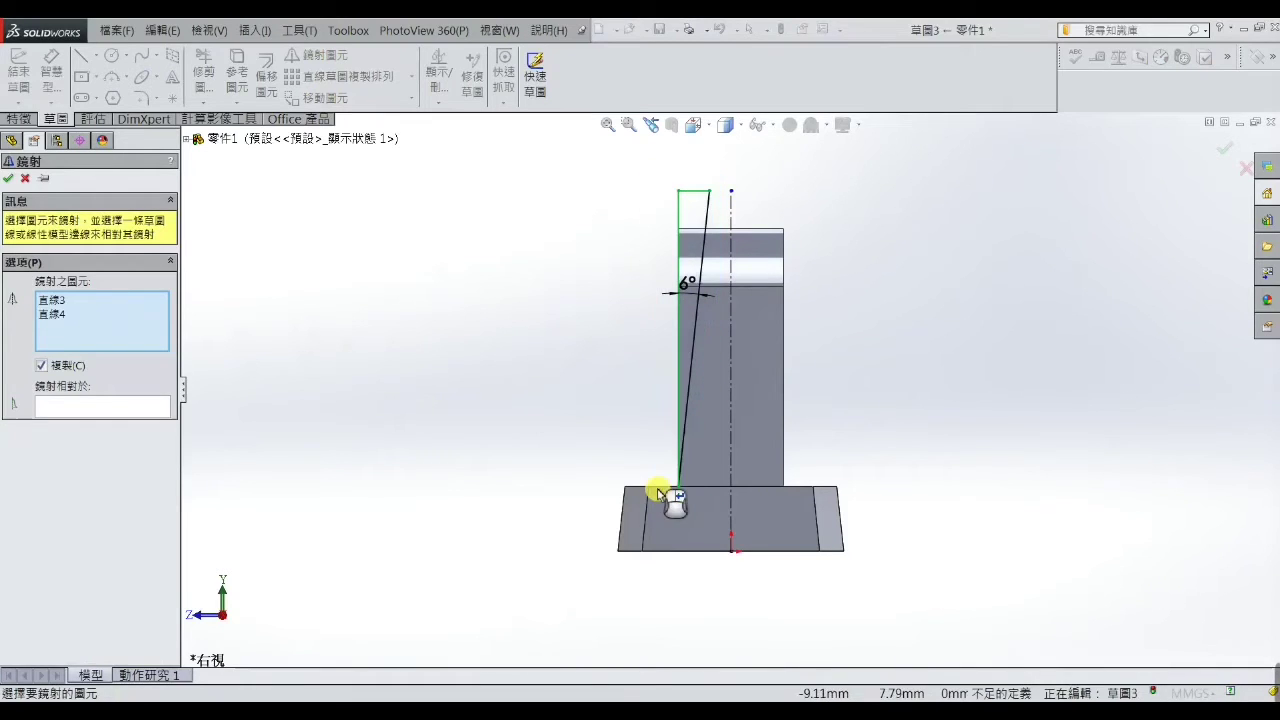
left_click(688, 400)
left_click(97, 408)
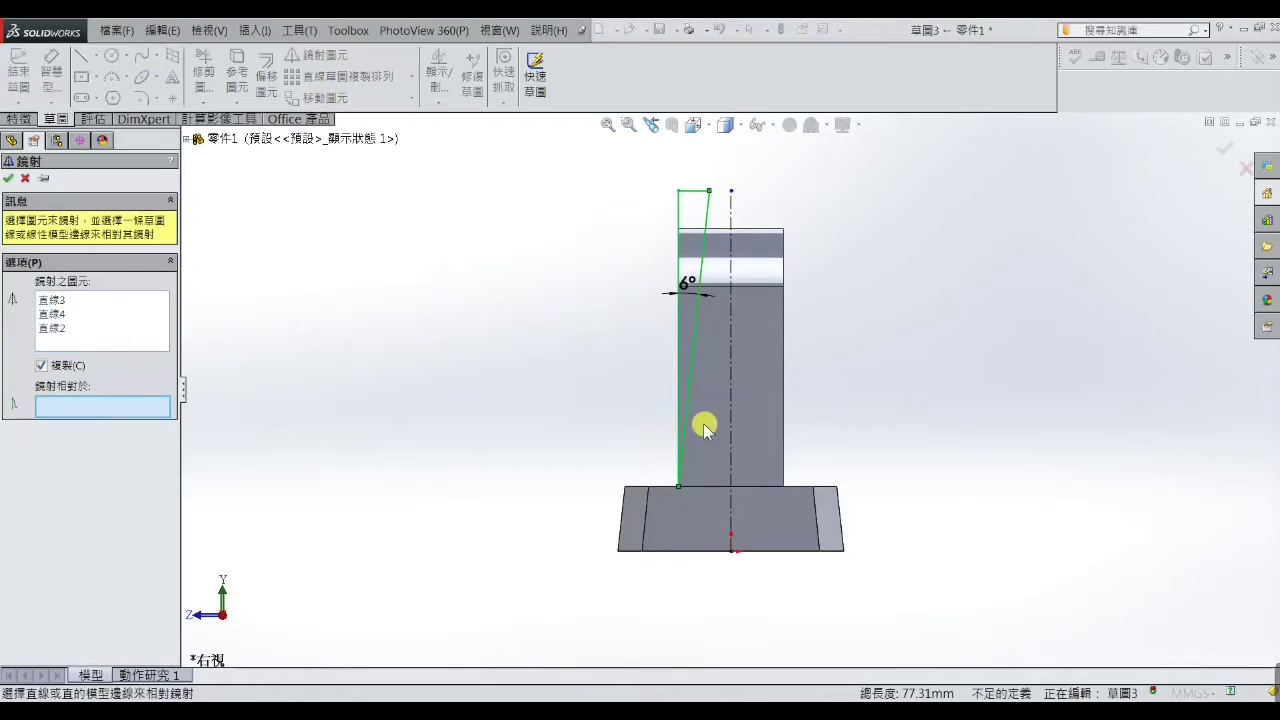
left_click(733, 427)
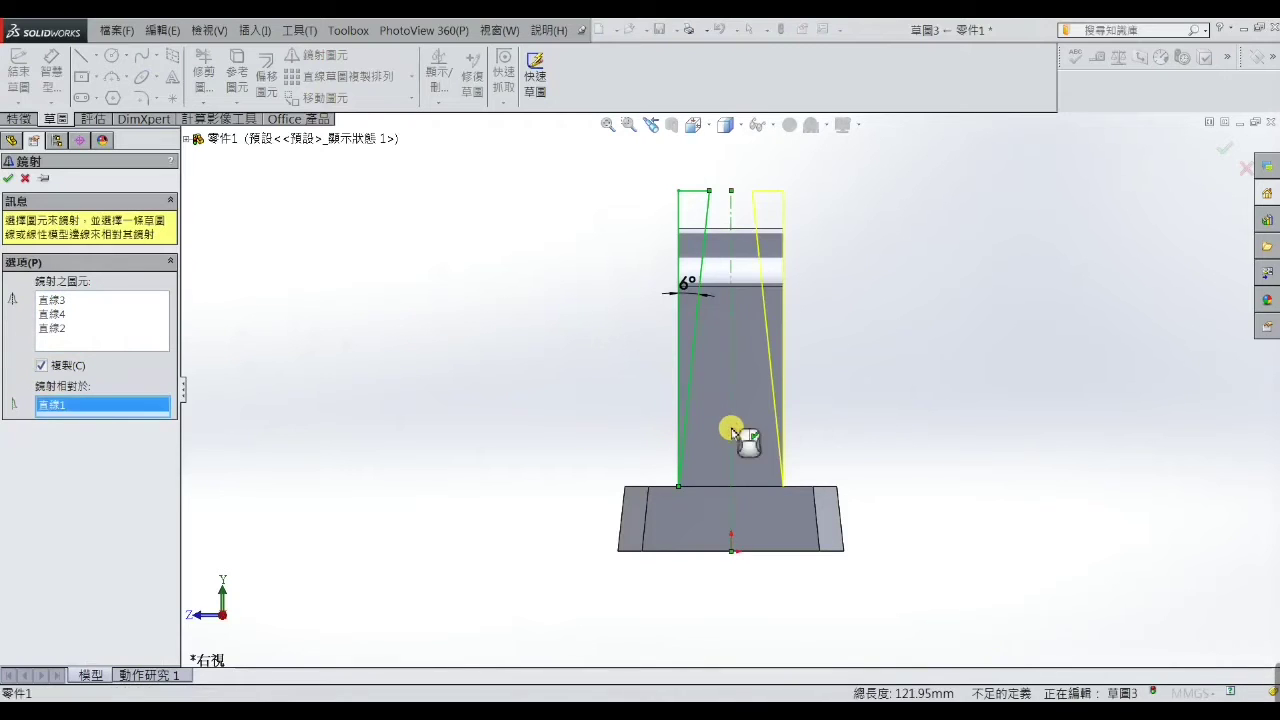
left_click(10, 178)
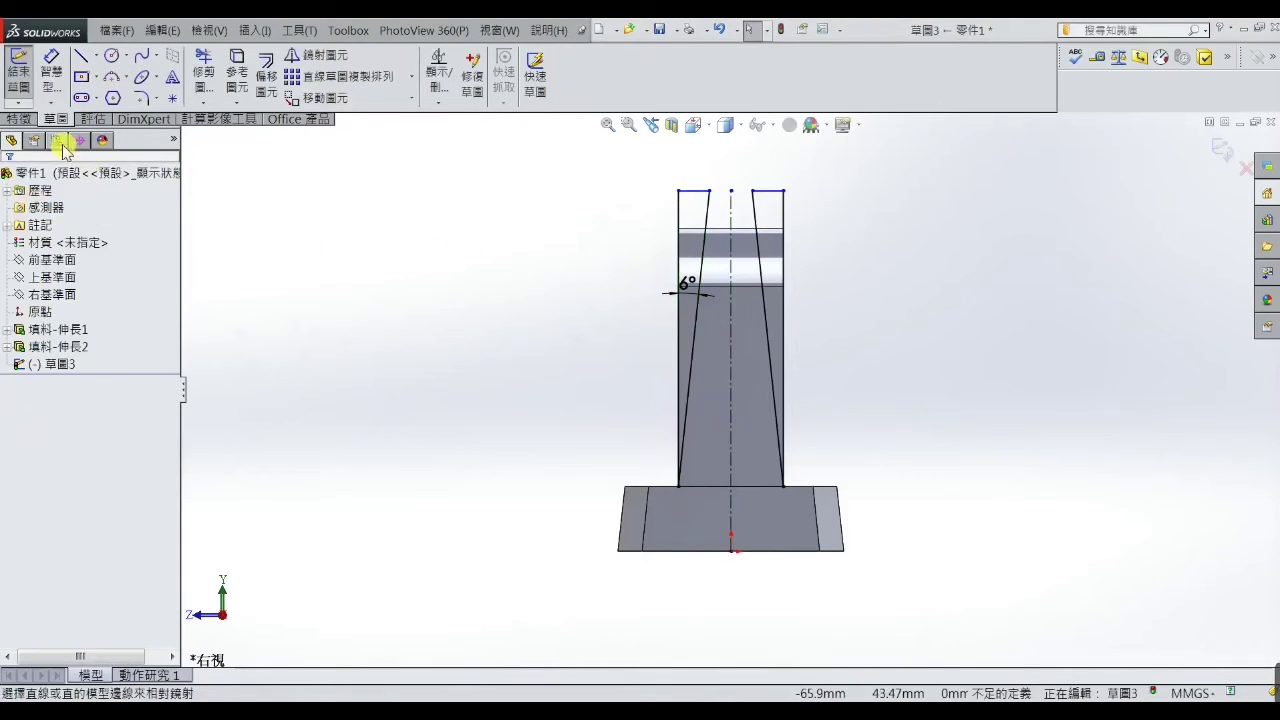
Cut both Sketch3 side regions Through All, creating Cut-Extrude1.
left_click(18, 118)
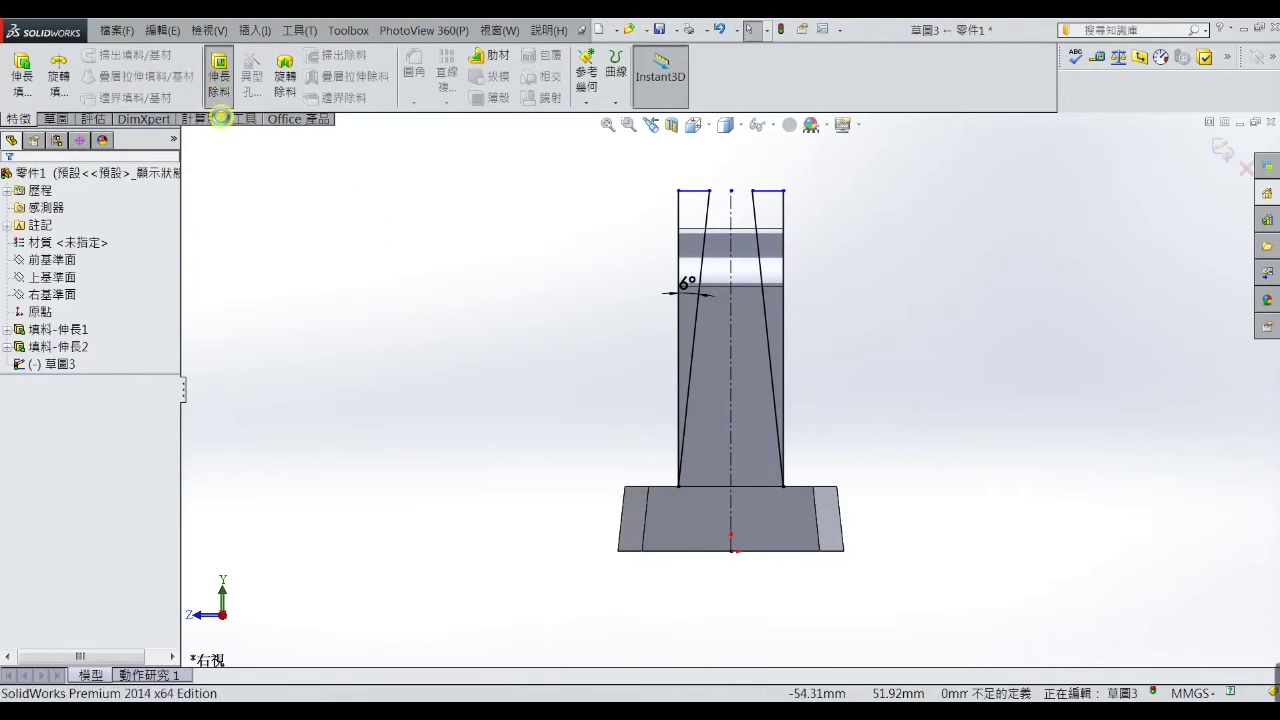
left_click(219, 75)
left_click(164, 276)
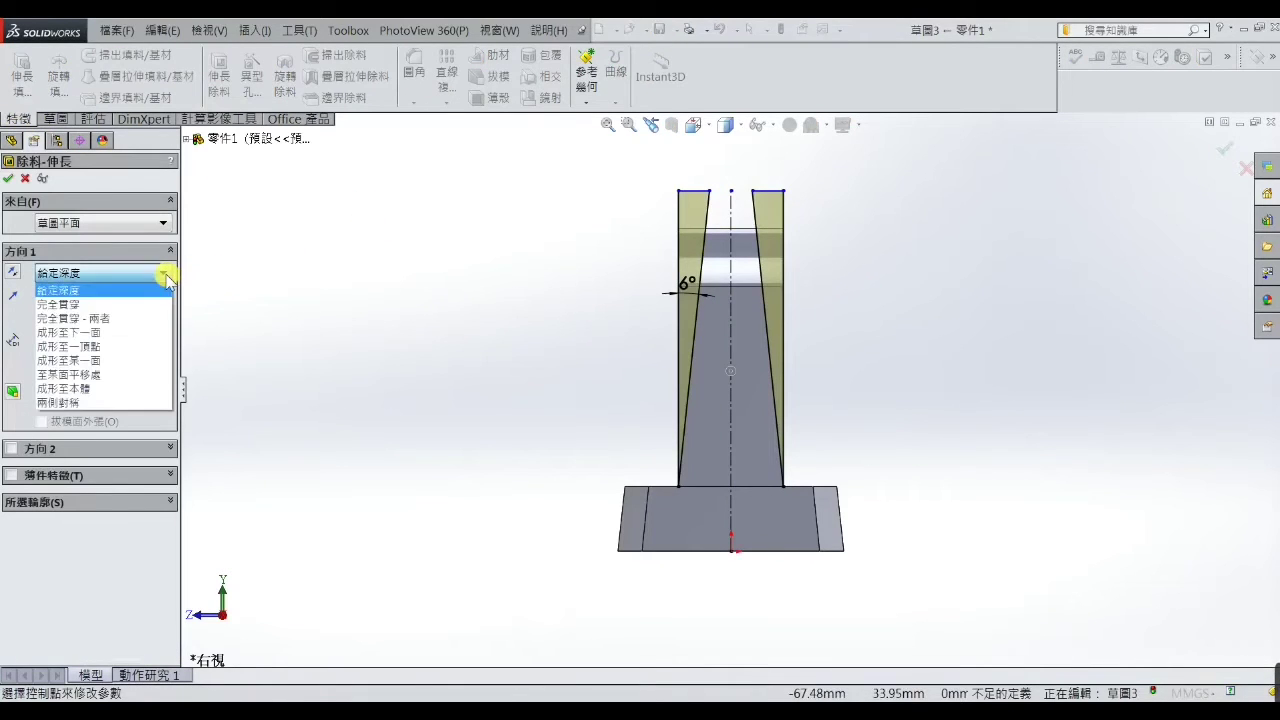
left_click(162, 304)
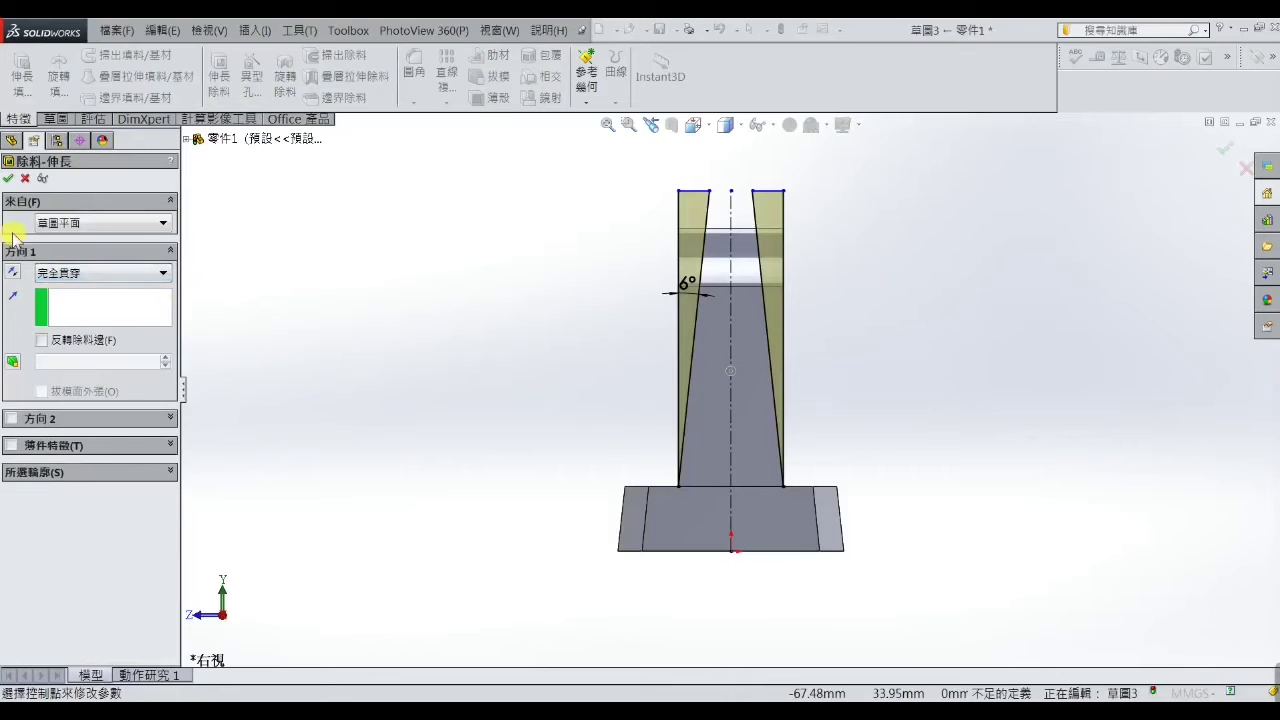
left_click(9, 179)
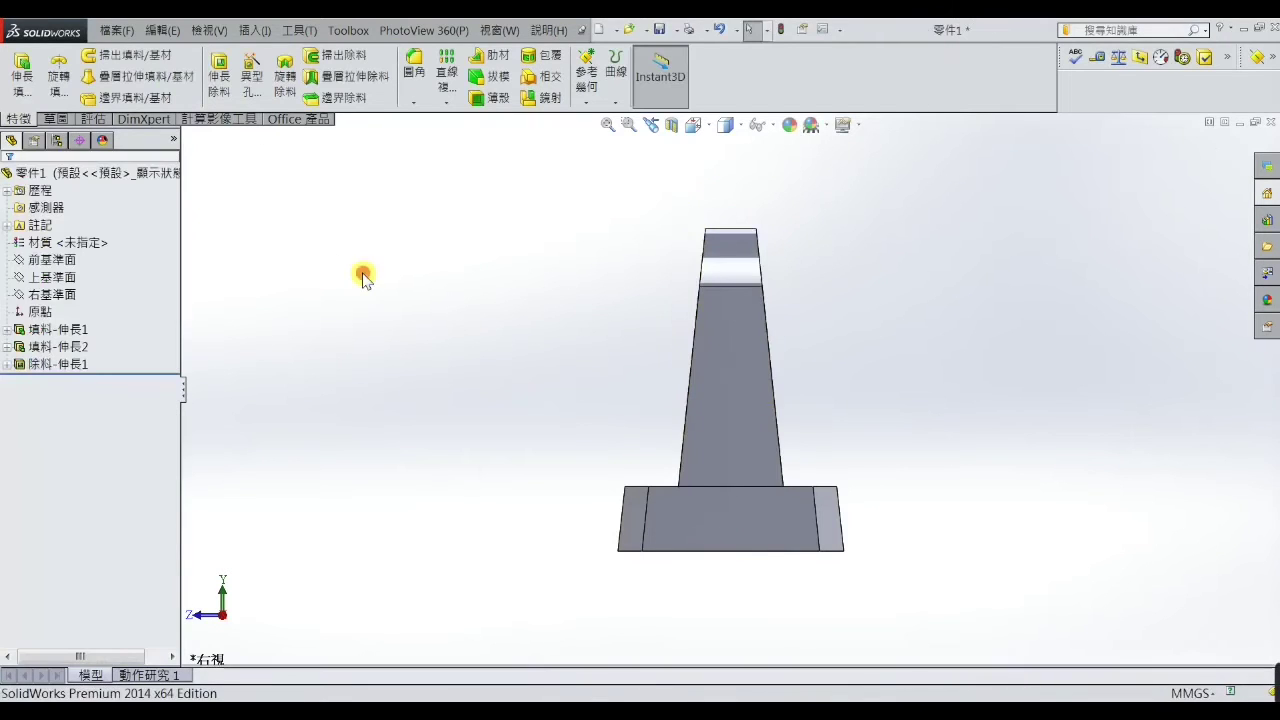
mouse_move(437, 358)
middle_mouse_down()
mouse_move(509, 362)
mouse_move(586, 410)
mouse_move(723, 398)
middle_mouse_up()
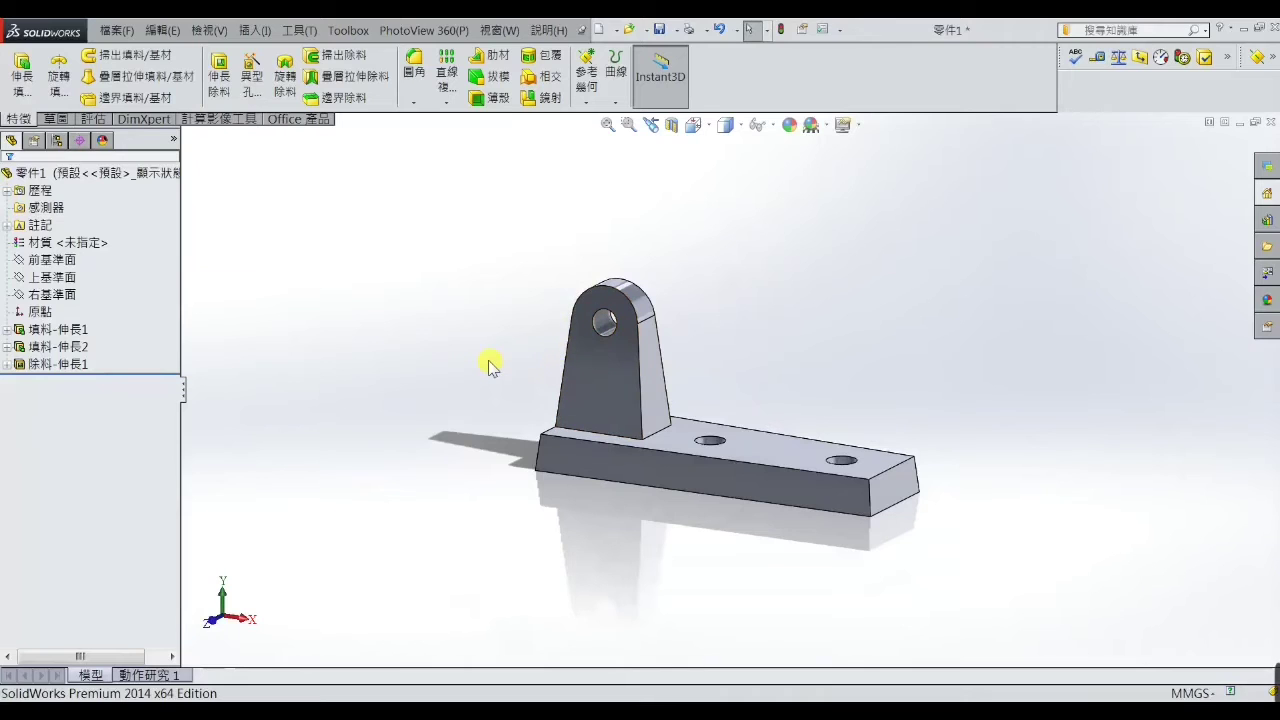
Start a sketch on the Front Plane, orbit to a side view, then exit it empty.
left_click(73, 262)
left_click(88, 245)
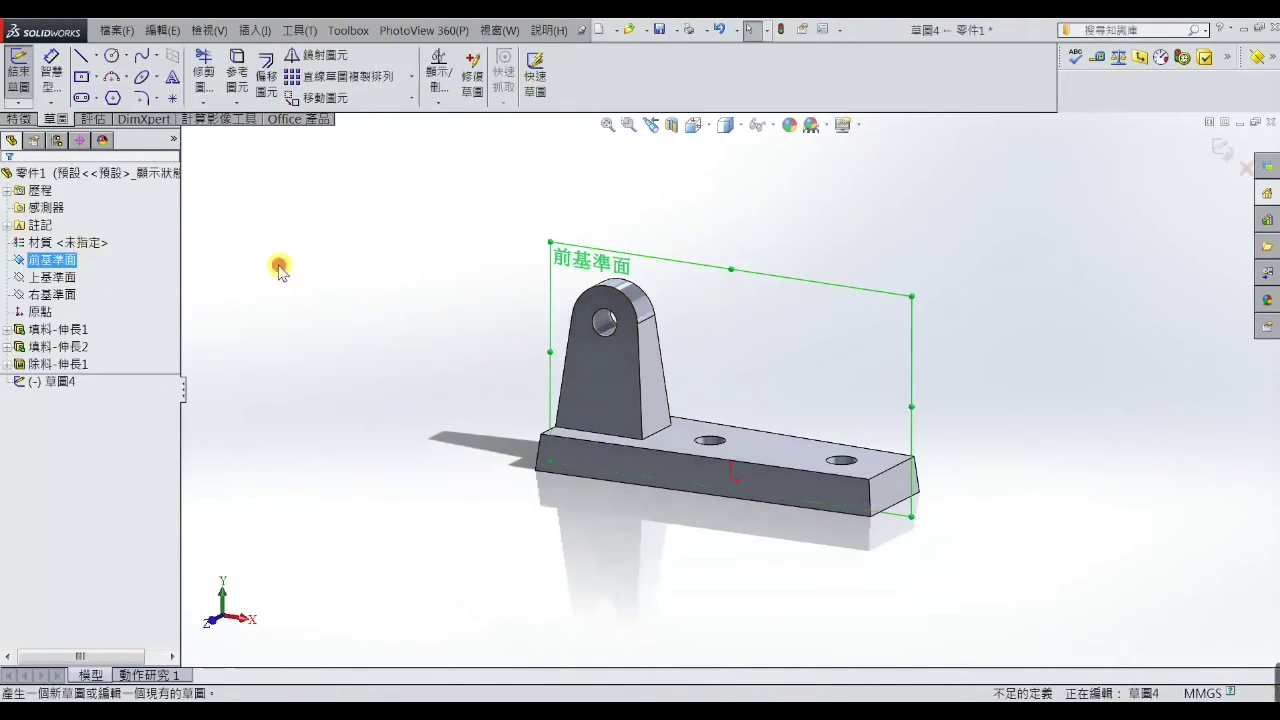
mouse_move(524, 306)
middle_mouse_down()
mouse_move(594, 300)
mouse_move(643, 317)
mouse_move(654, 346)
mouse_move(528, 338)
middle_mouse_up()
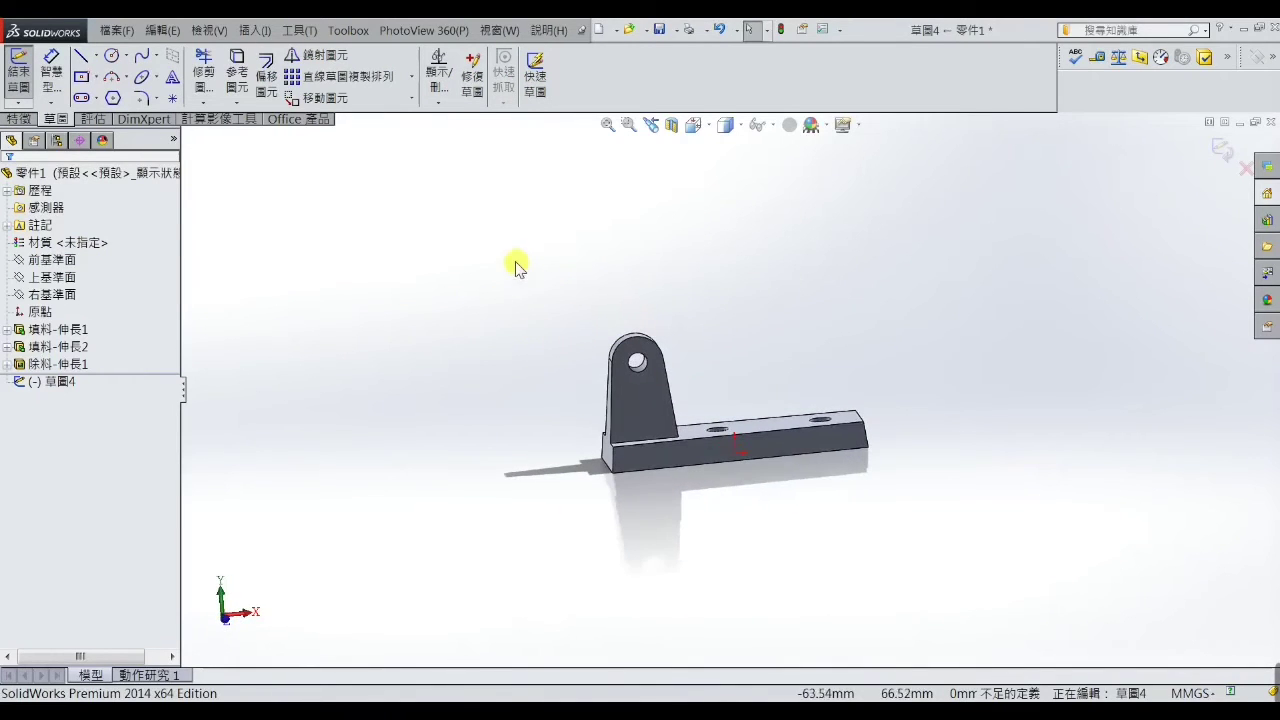
left_click(1221, 156)
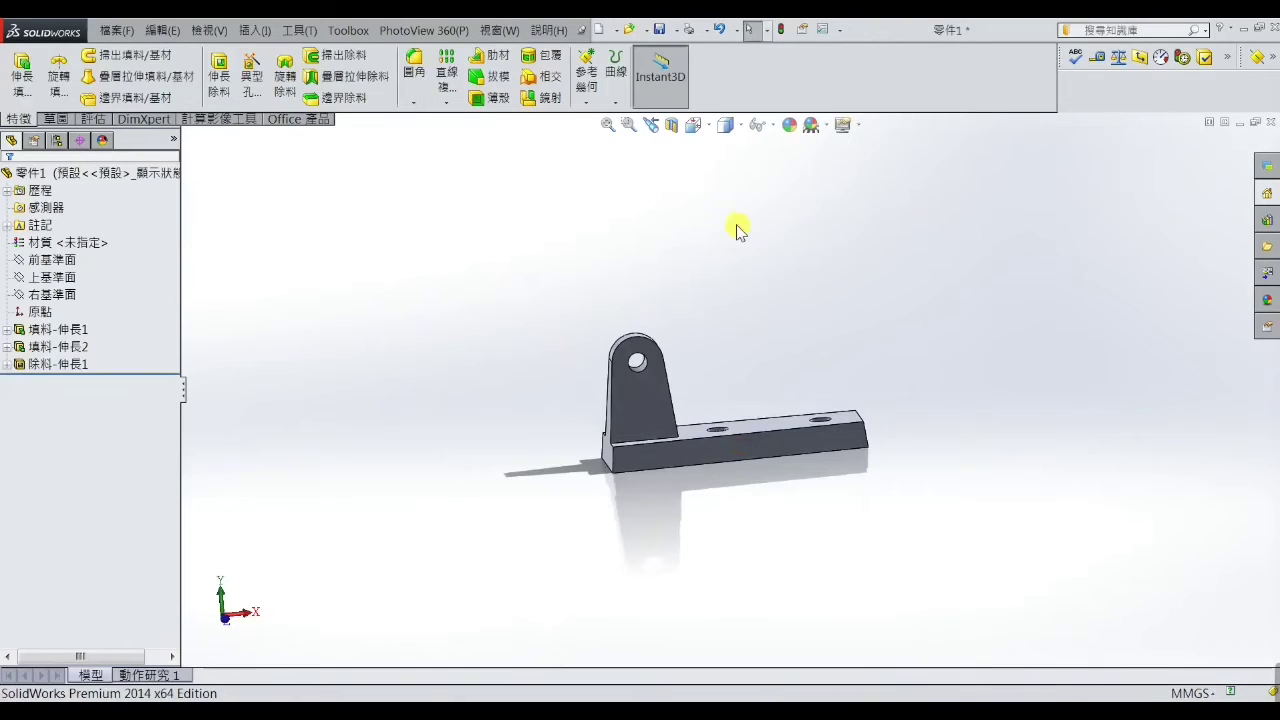
Create Plane1 offset 2.50 mm from the Front Plane, then select it.
left_click(587, 90)
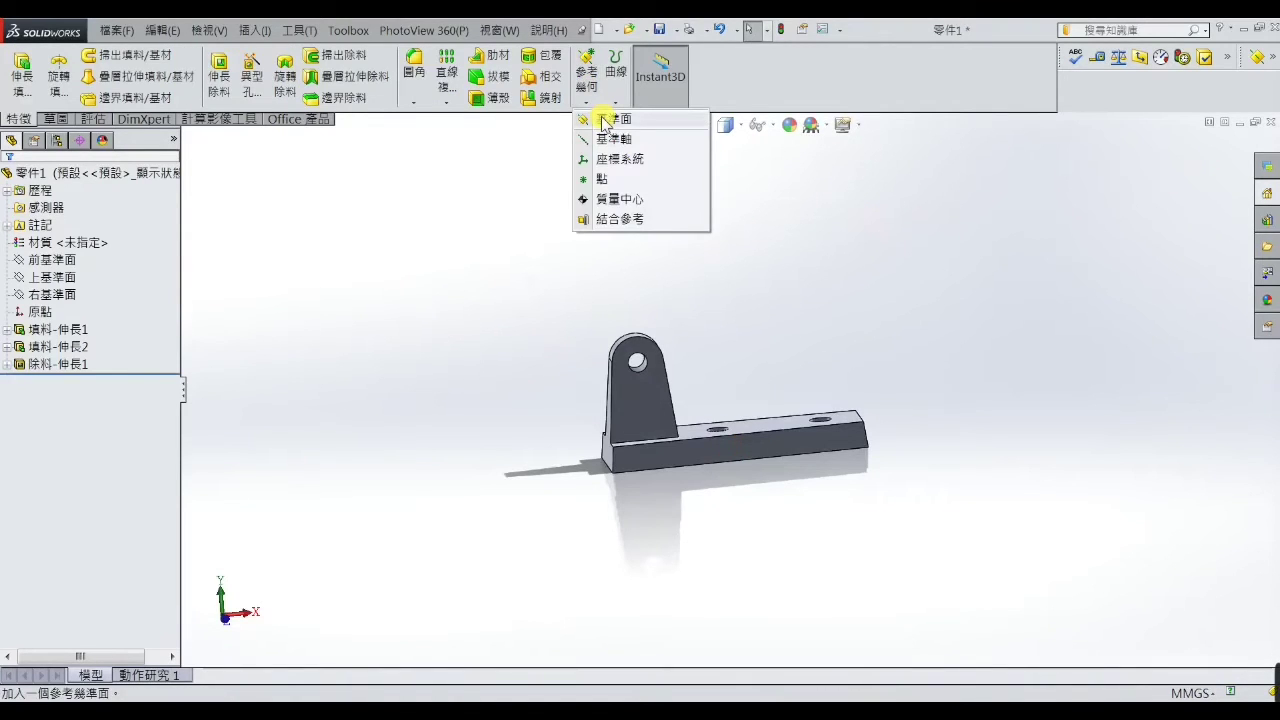
left_click(604, 121)
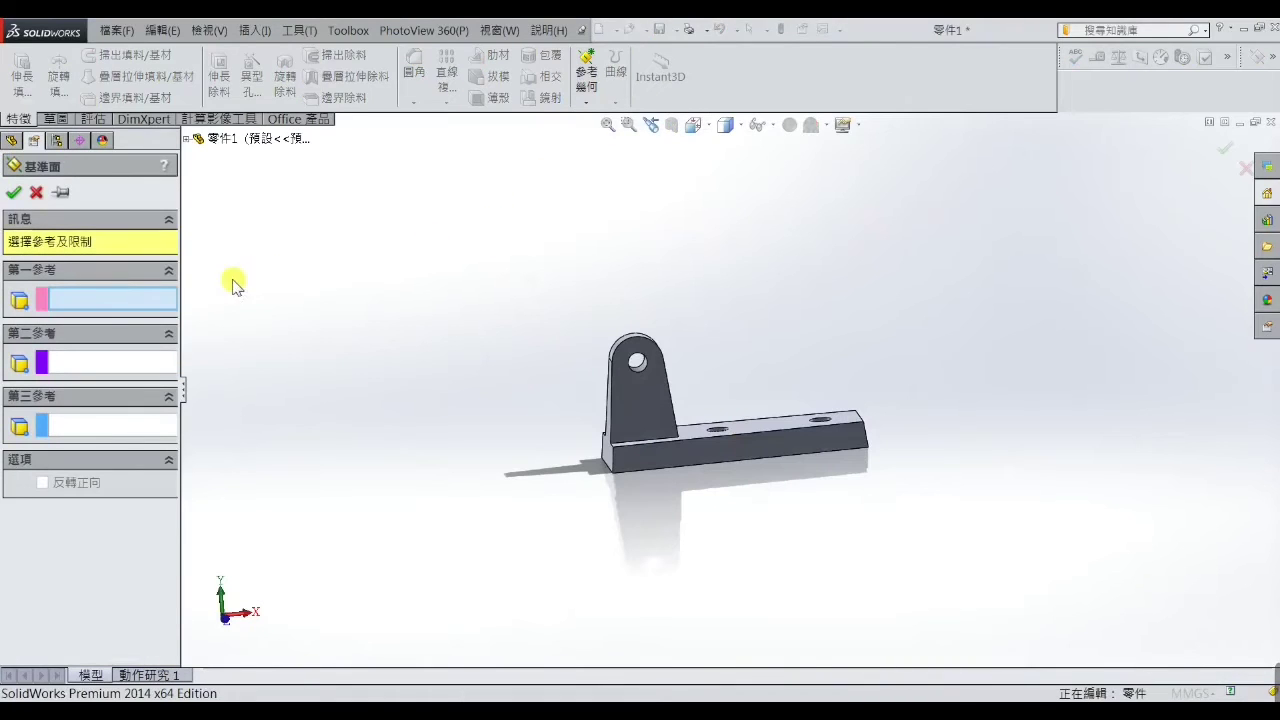
left_click(189, 143)
left_click(243, 225)
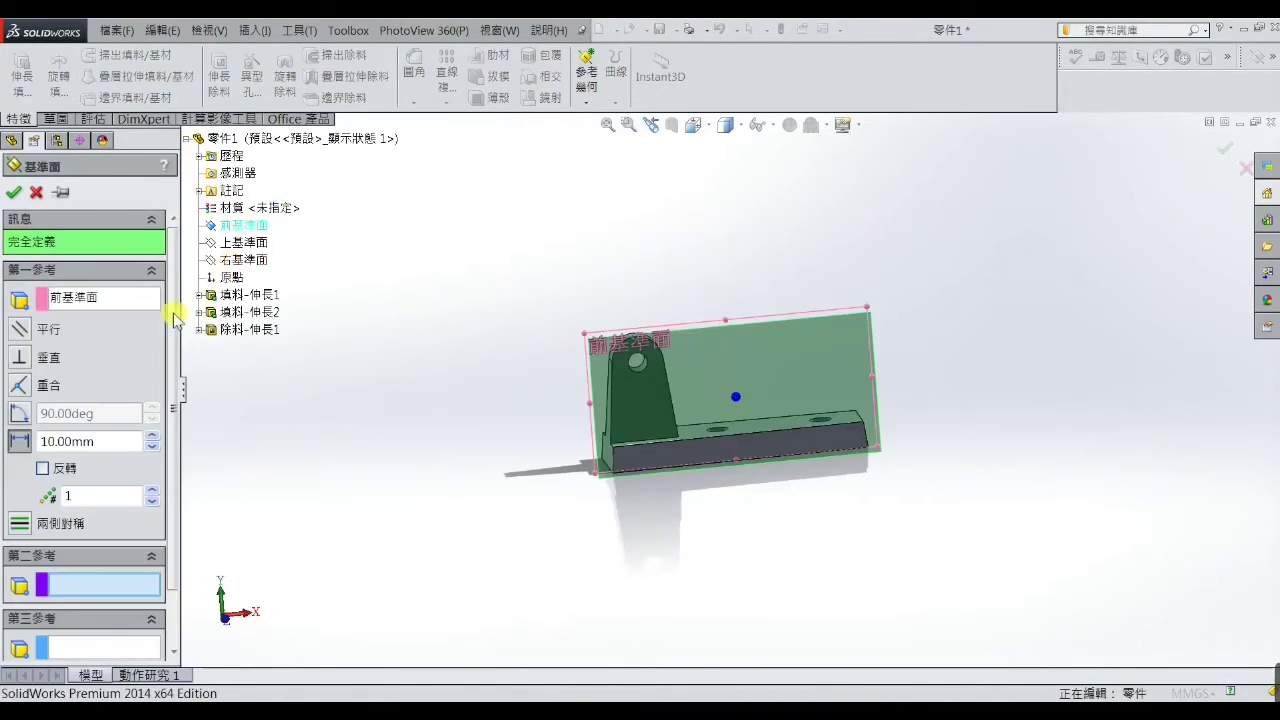
left_click_drag(123, 443, 33, 443)
type("2.5")
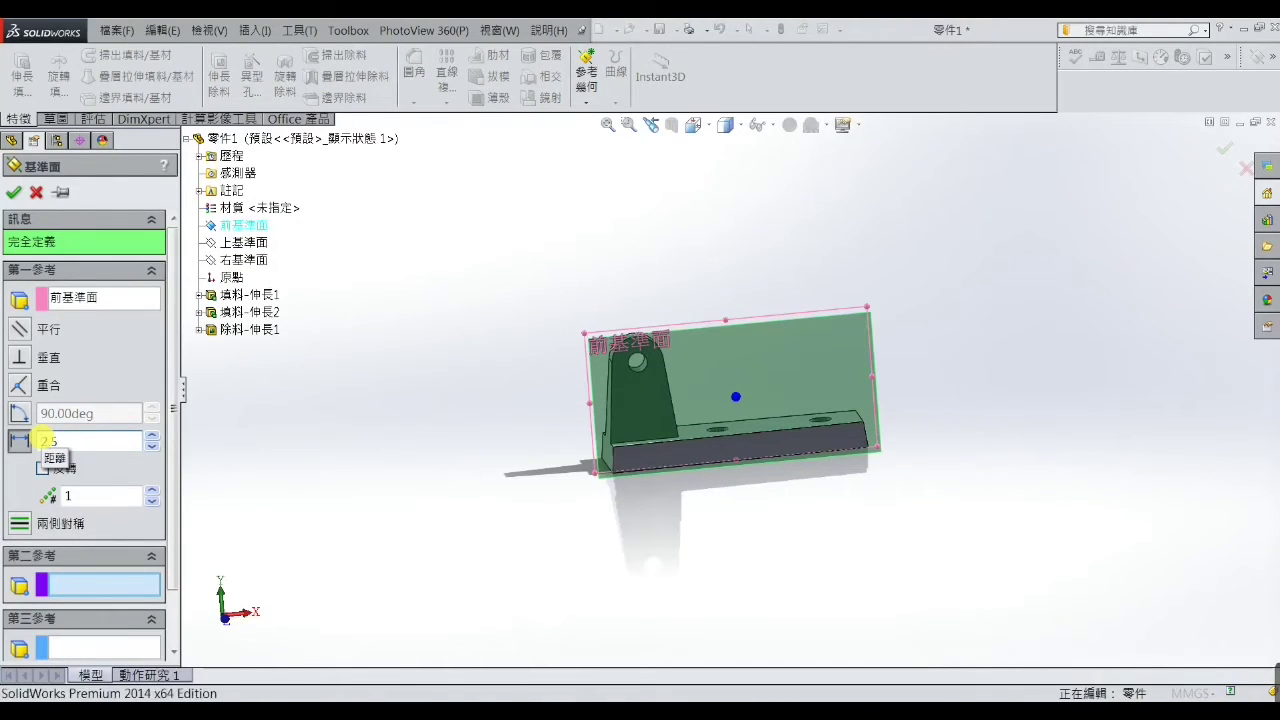
key("Return")
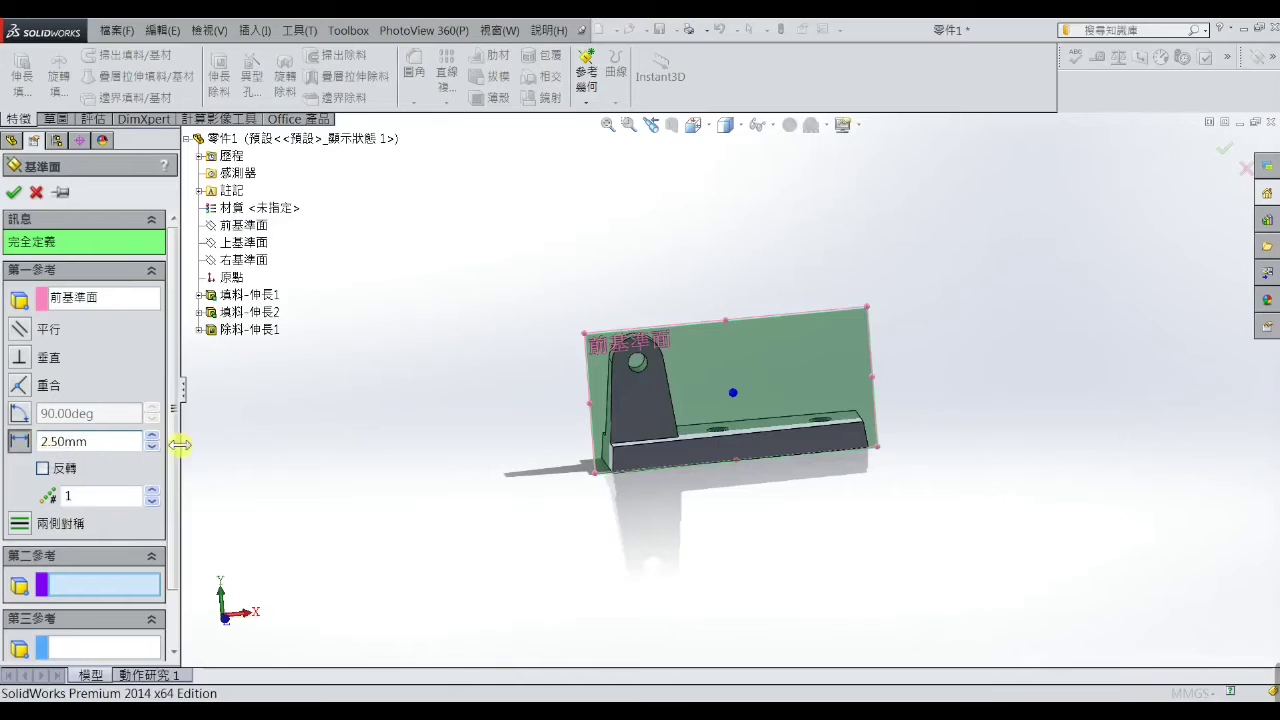
mouse_move(360, 470)
middle_mouse_down()
mouse_move(380, 449)
mouse_move(466, 426)
mouse_move(474, 449)
mouse_move(432, 444)
middle_mouse_up()
left_click(14, 194)
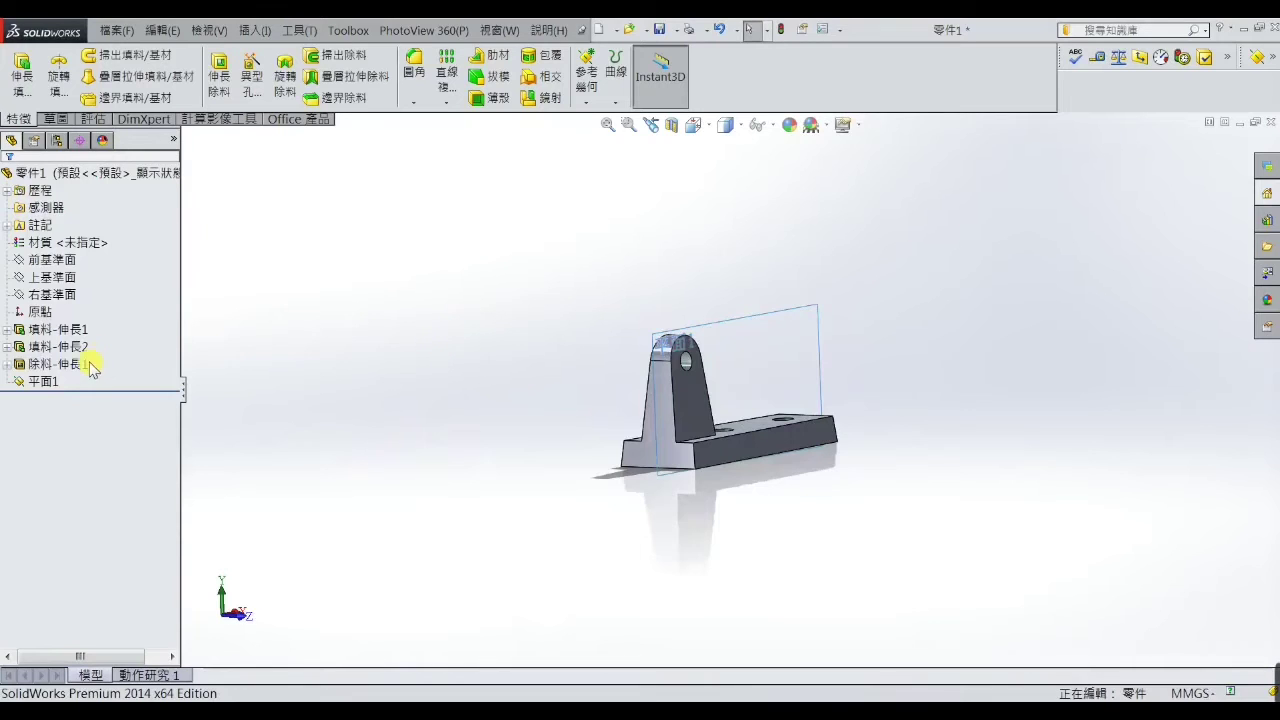
left_click(52, 384)
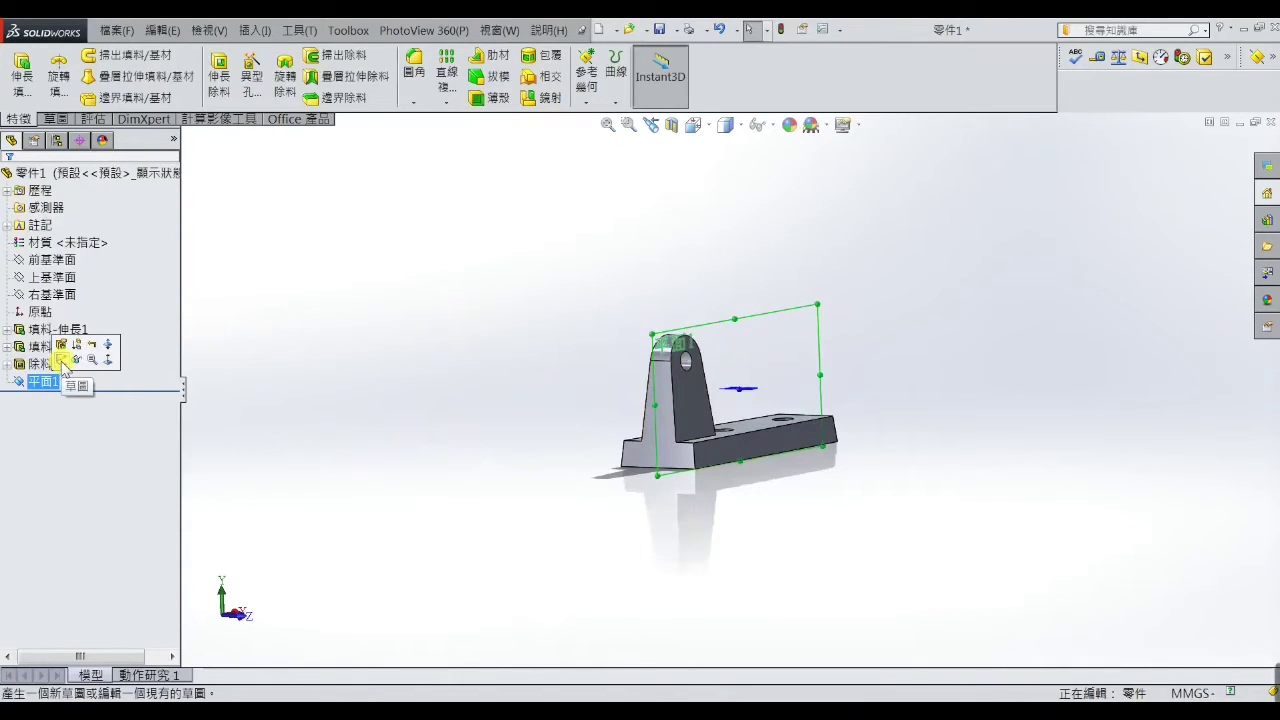
On Plane1, sketch a circle centred on the lug hole enclosing the lug top.
left_click(62, 360)
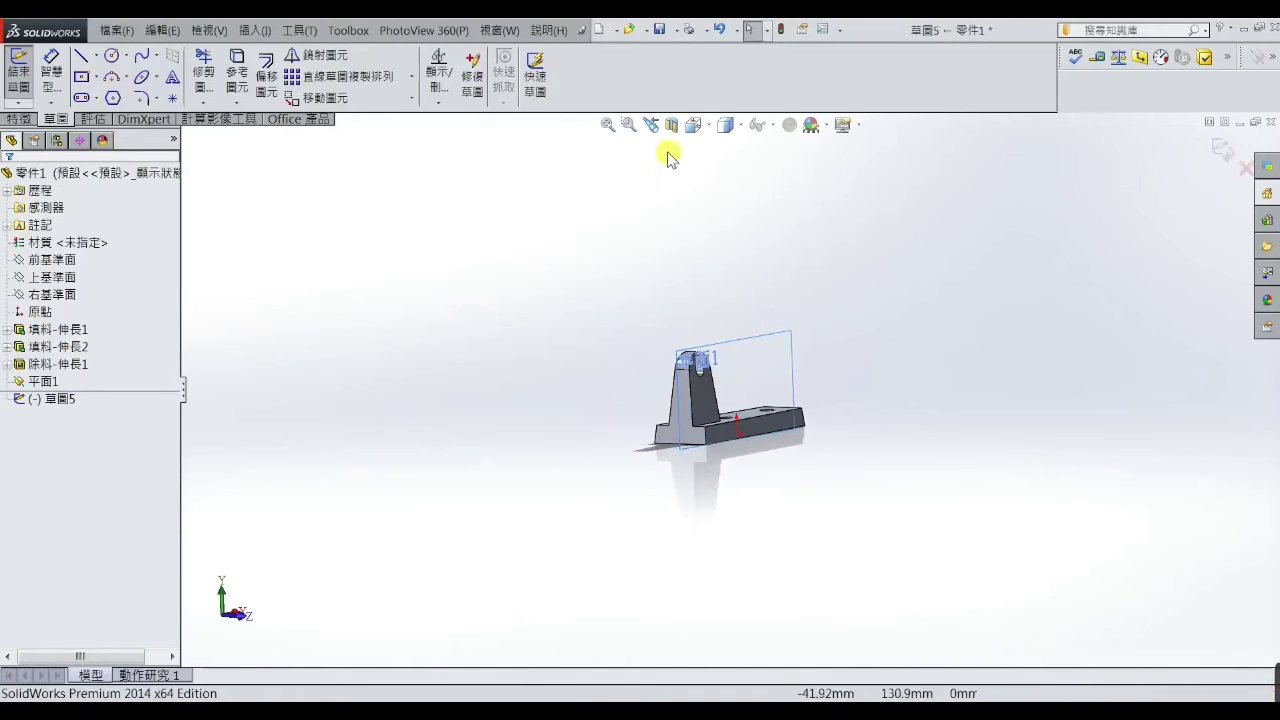
left_click(707, 128)
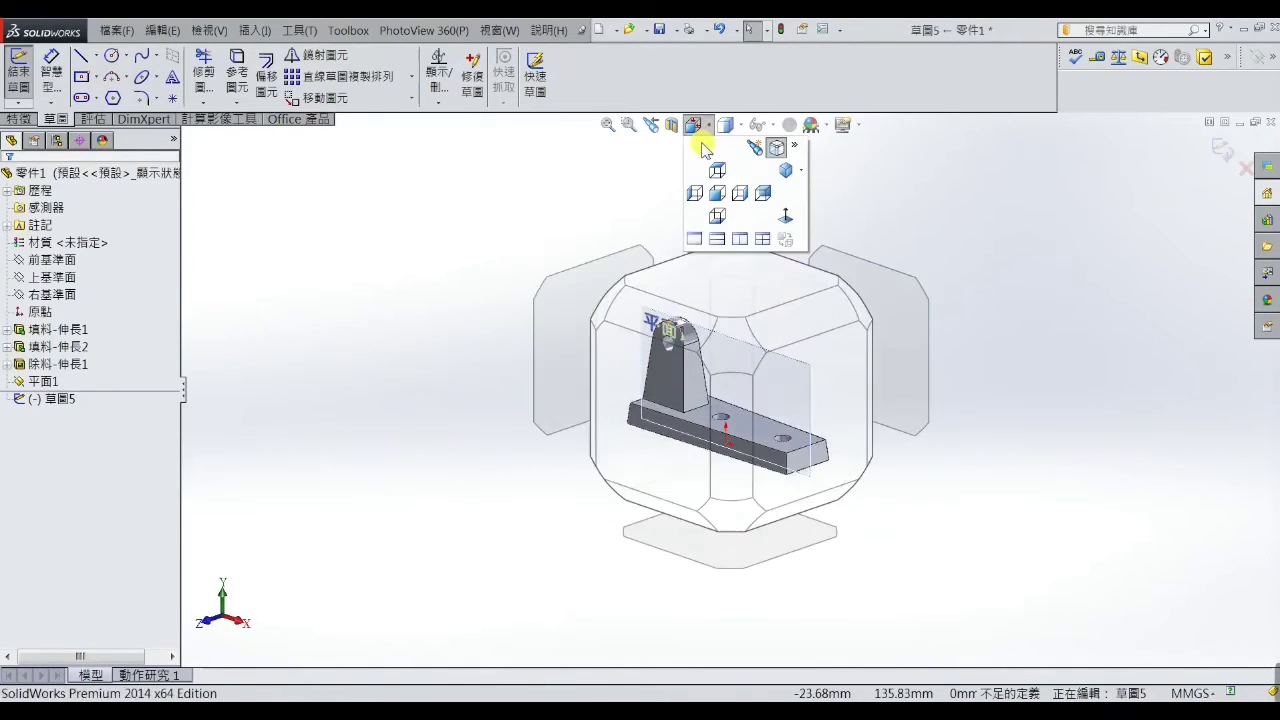
left_click(787, 224)
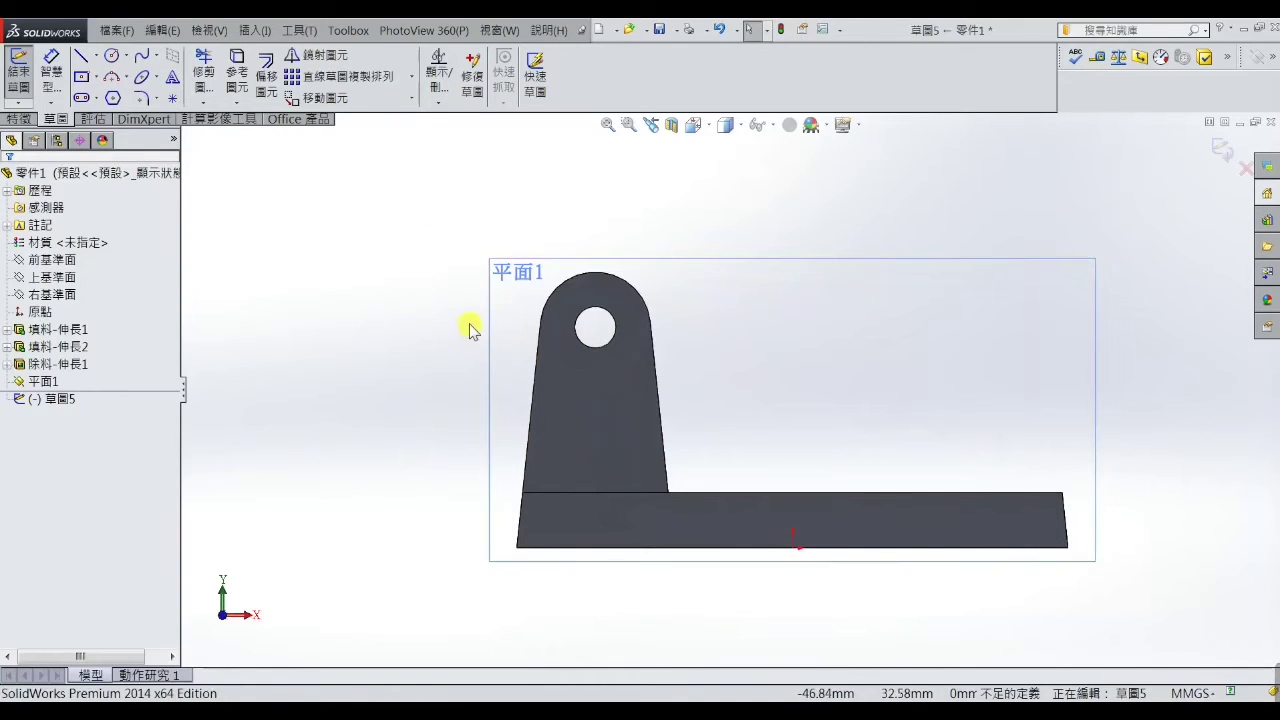
left_click(113, 58)
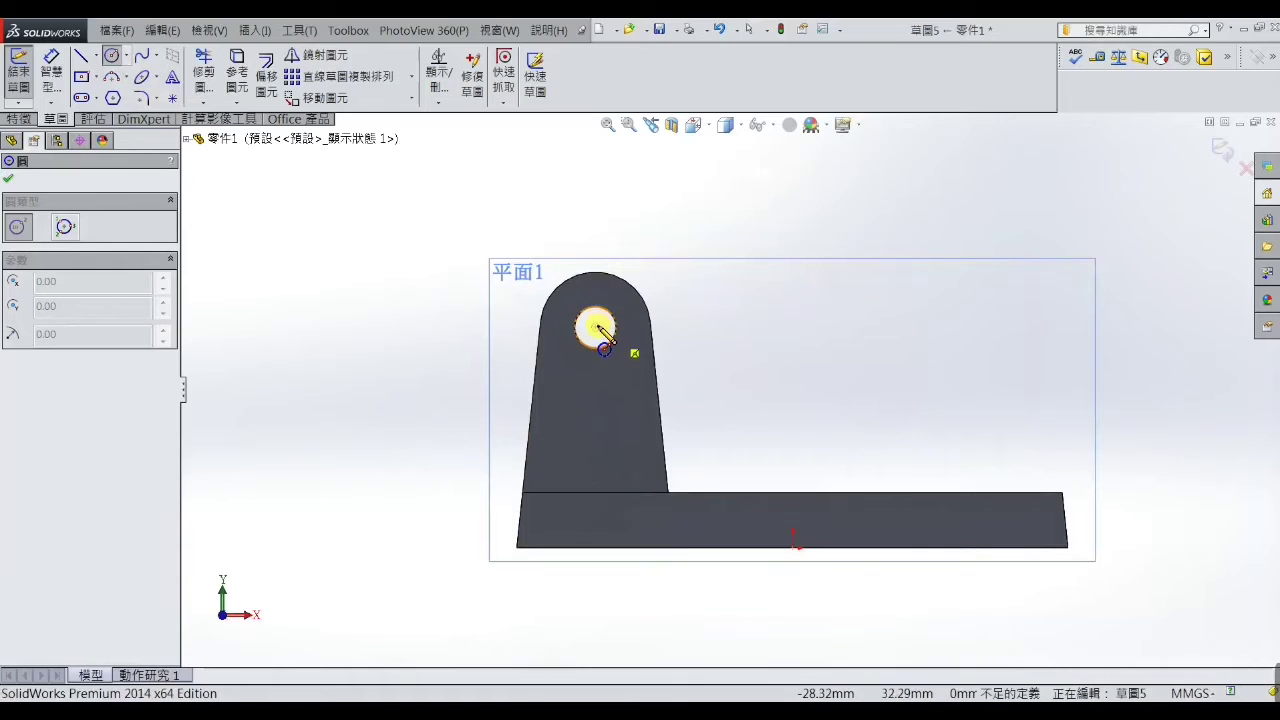
left_click(597, 331)
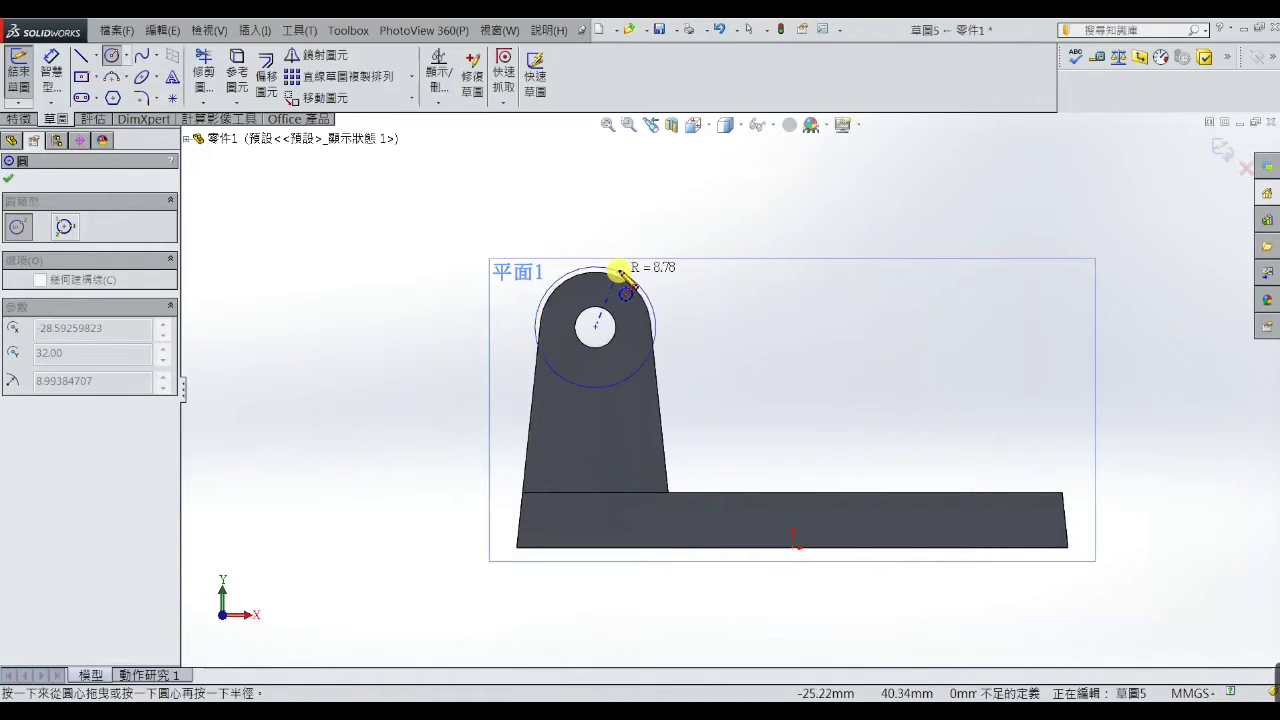
left_click(637, 270)
right_click(637, 270)
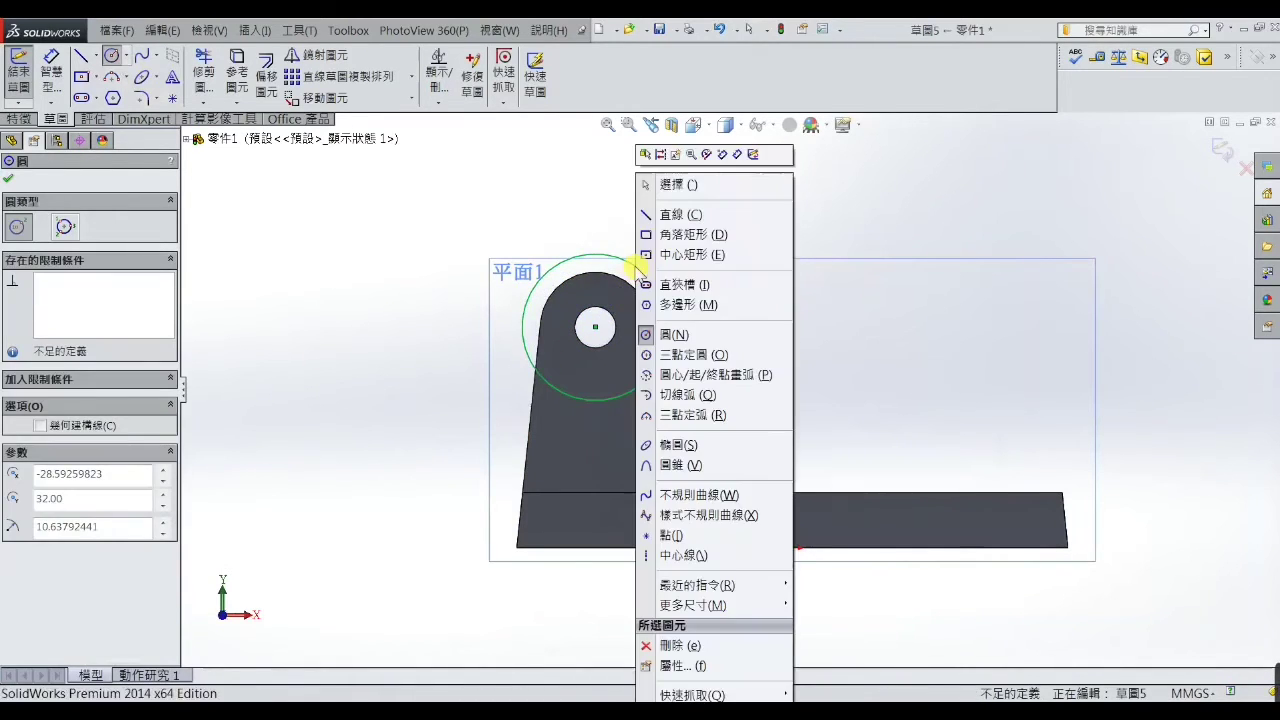
left_click(655, 176)
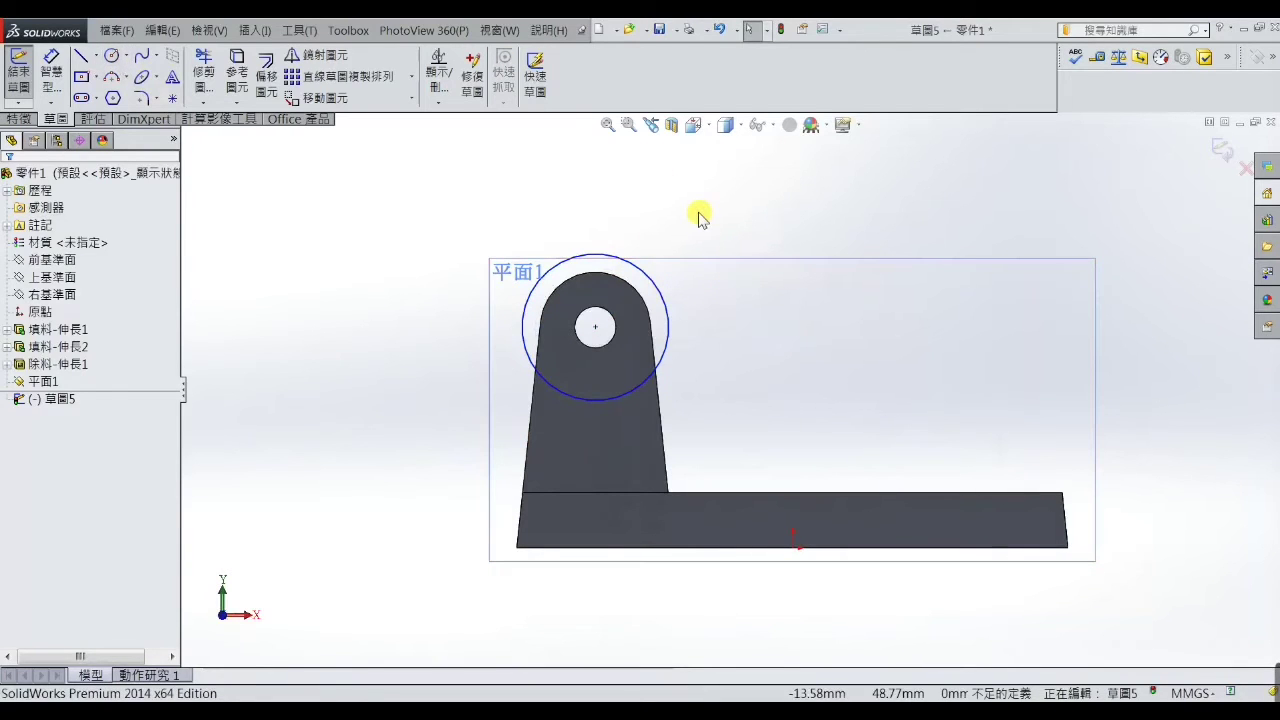
Convert the lug's rounded top edge and dimension its gap to the circle as 2.64.
left_click(608, 275)
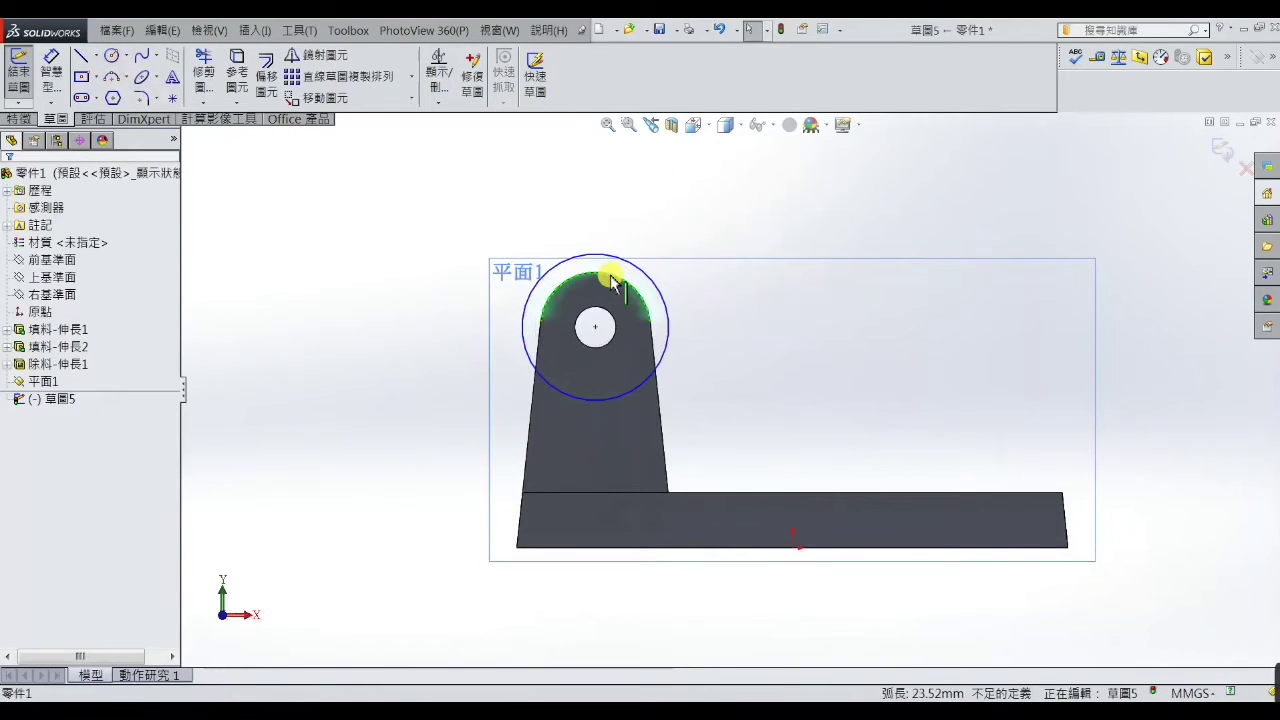
left_click(262, 80)
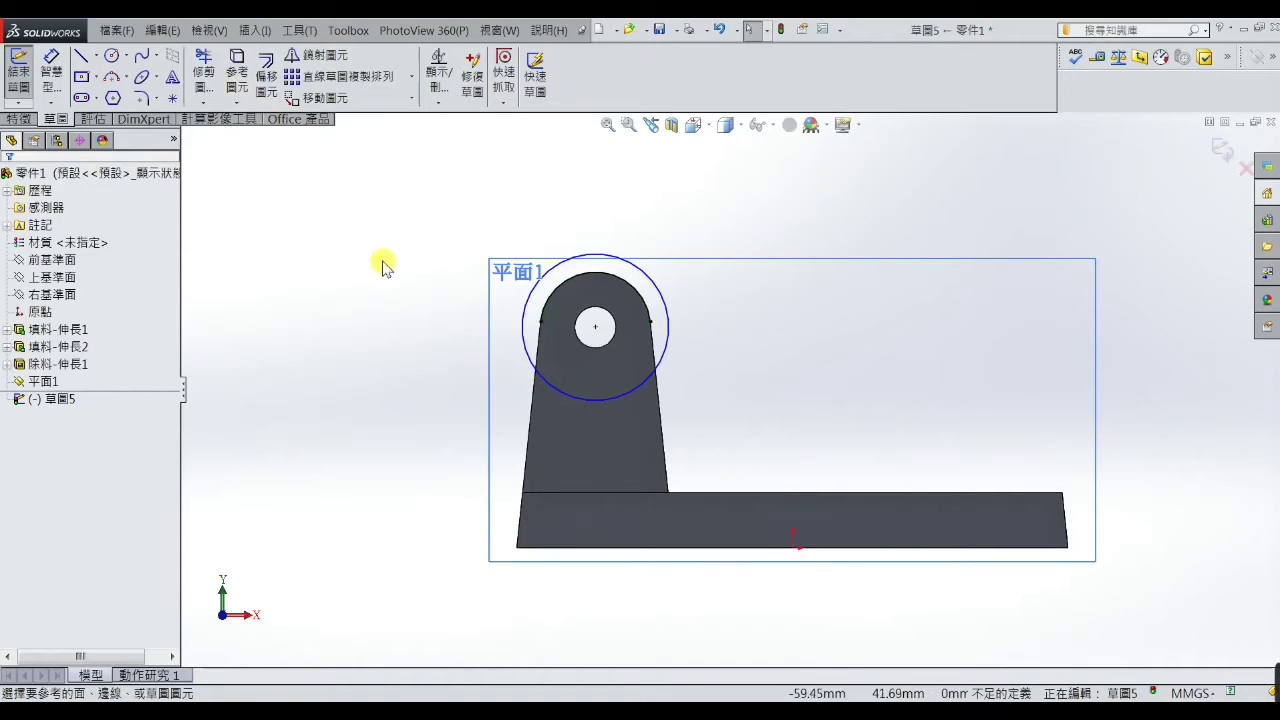
left_click(52, 90)
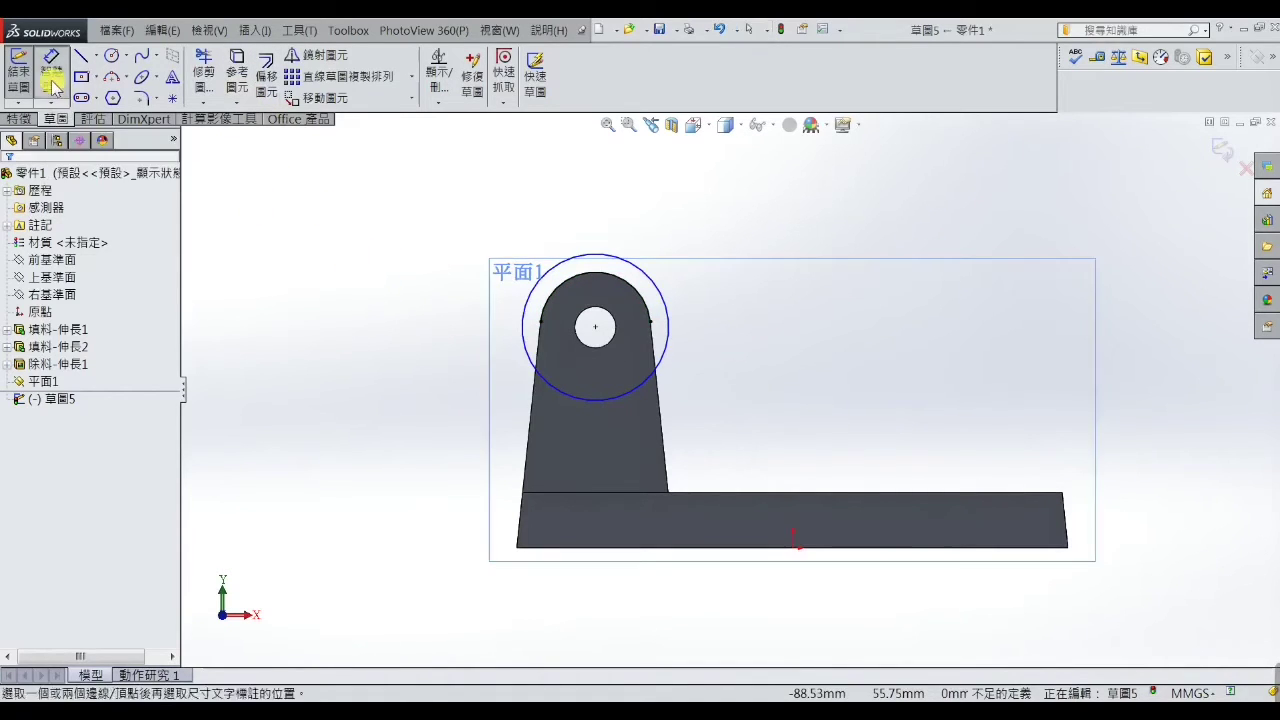
left_click(596, 278)
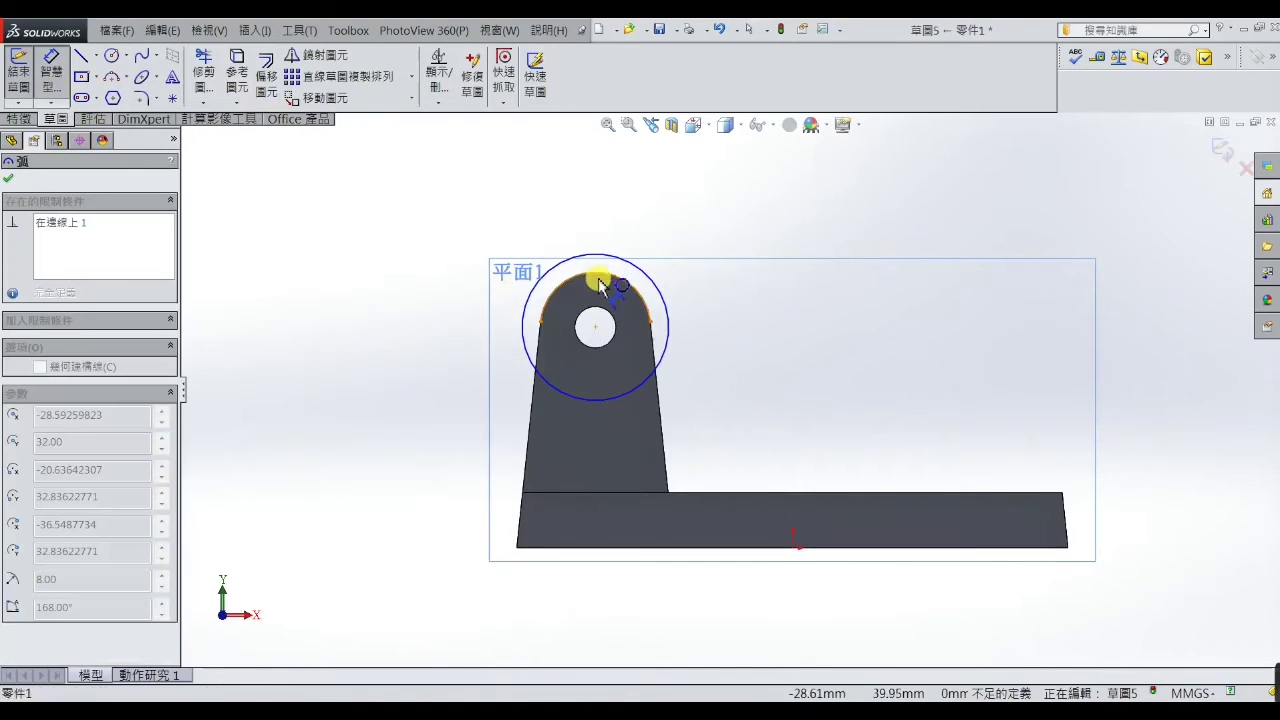
left_click(594, 402)
left_click(698, 368)
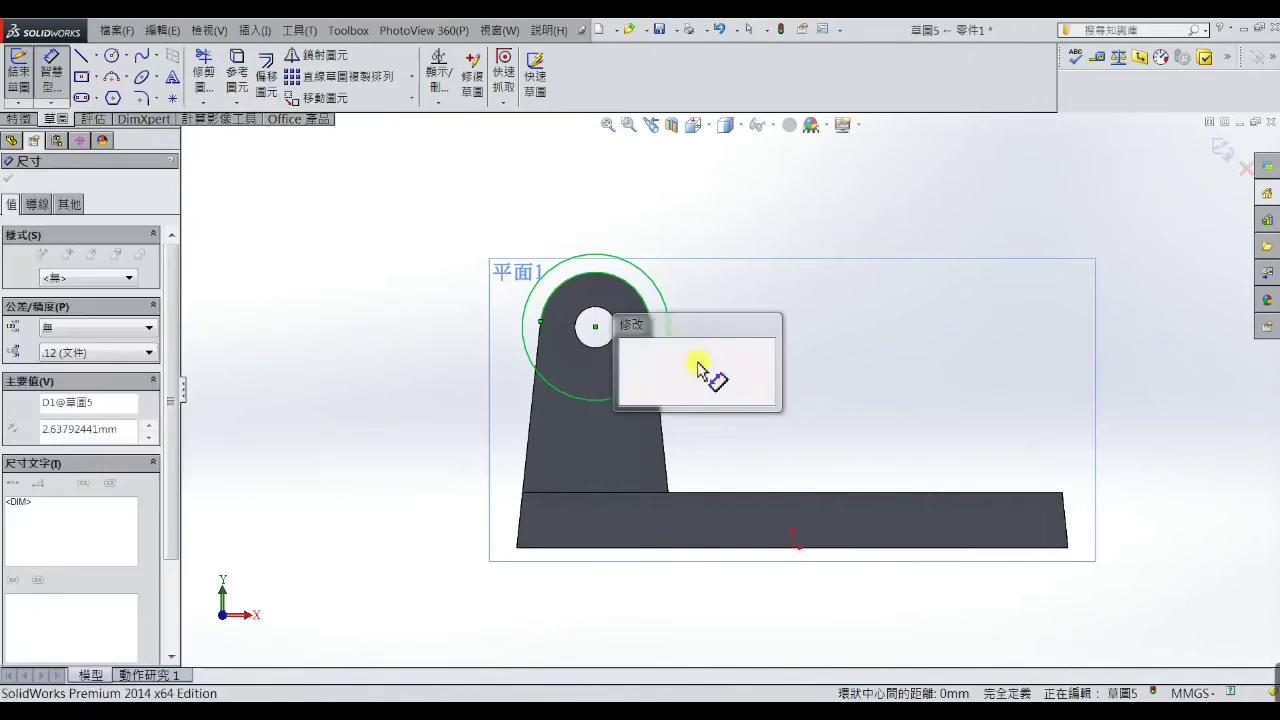
left_click(627, 346)
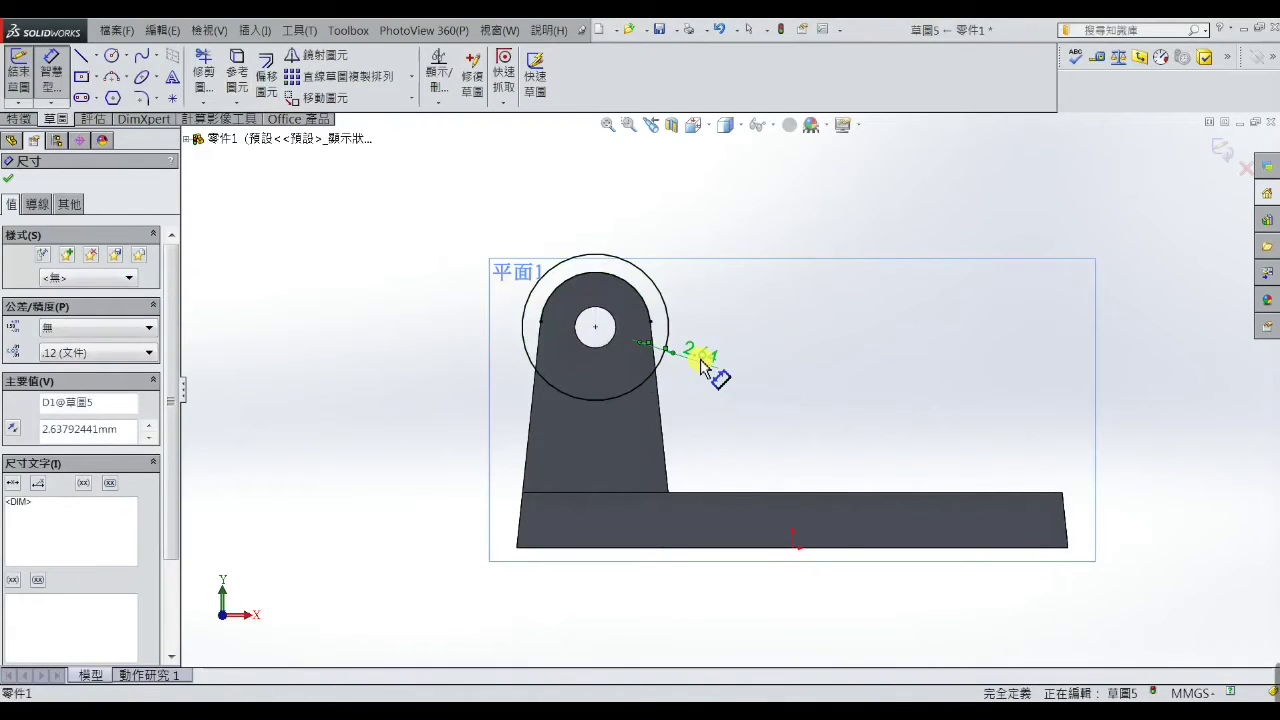
left_click(37, 206)
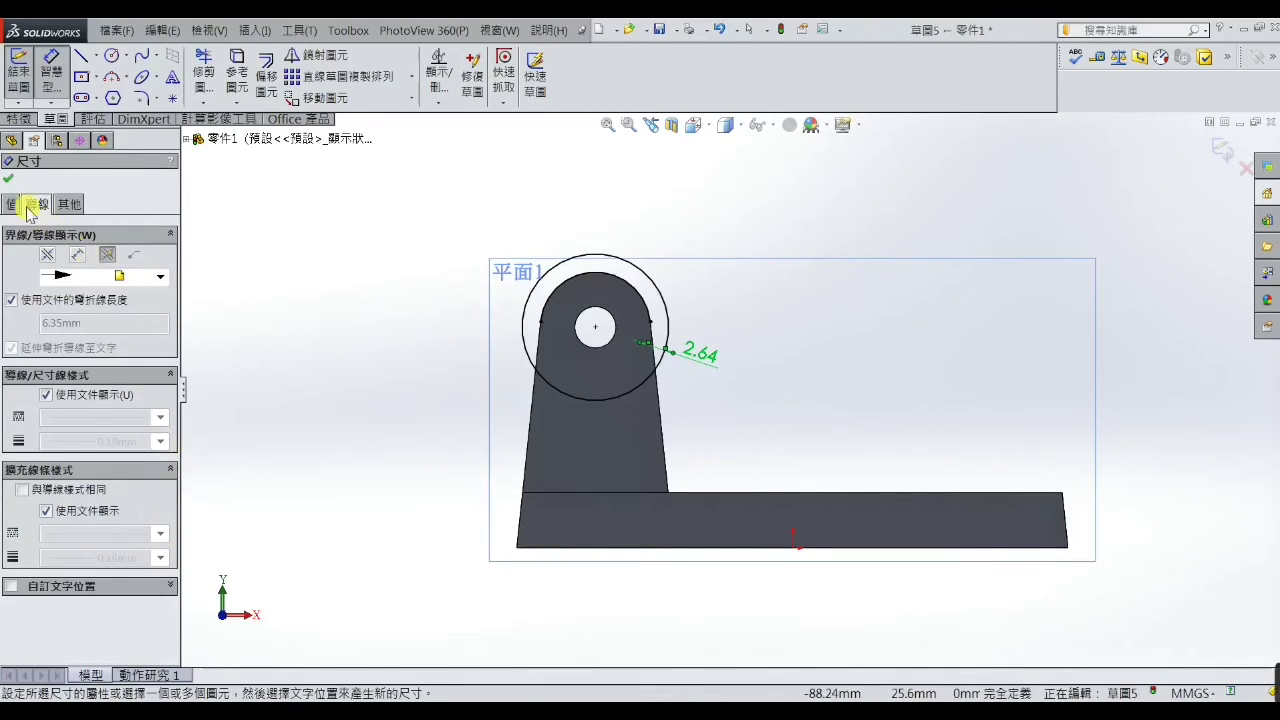
left_click(266, 306)
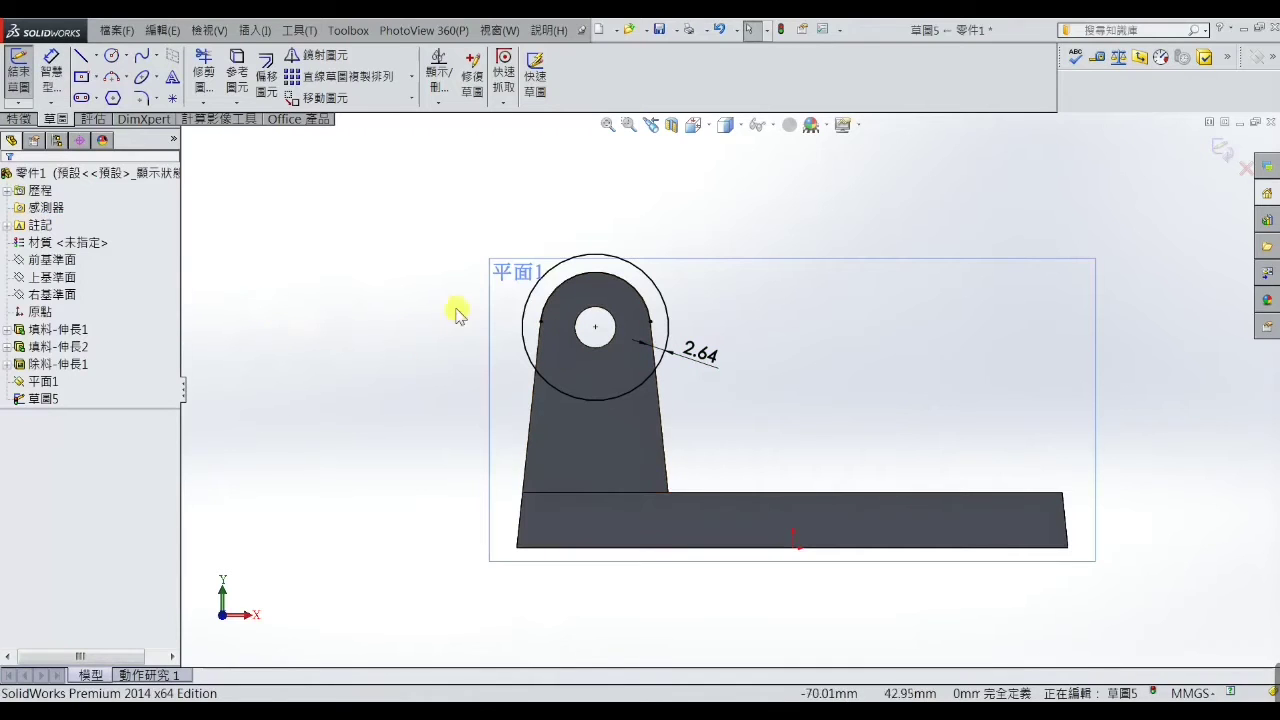
Draw a vertical construction line through the circle and delete the 2.64 dimension.
left_click(82, 60)
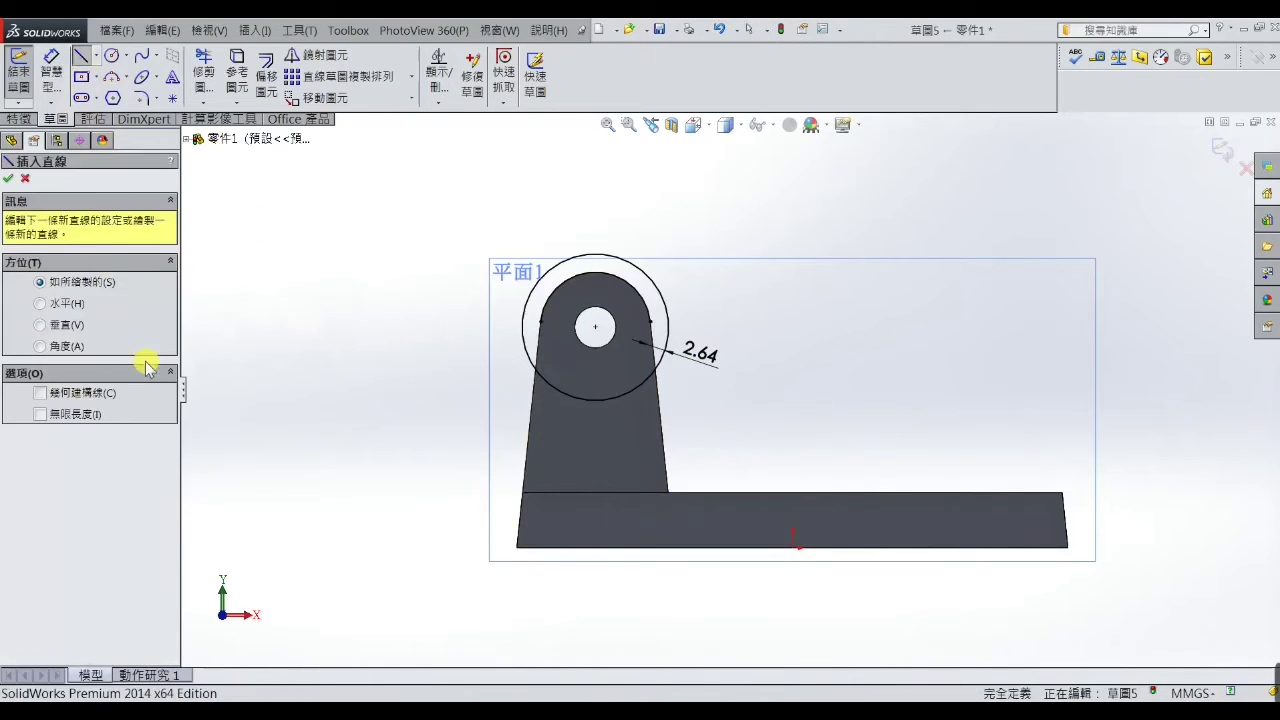
left_click(40, 393)
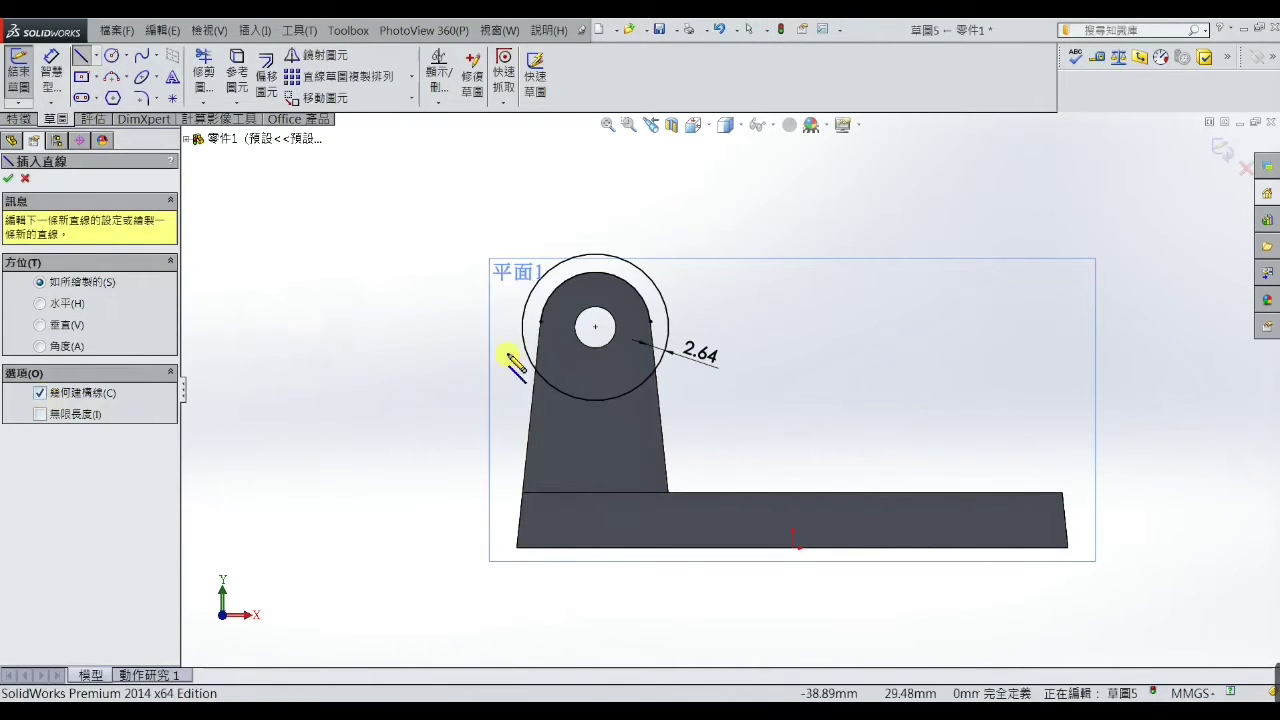
left_click(598, 278)
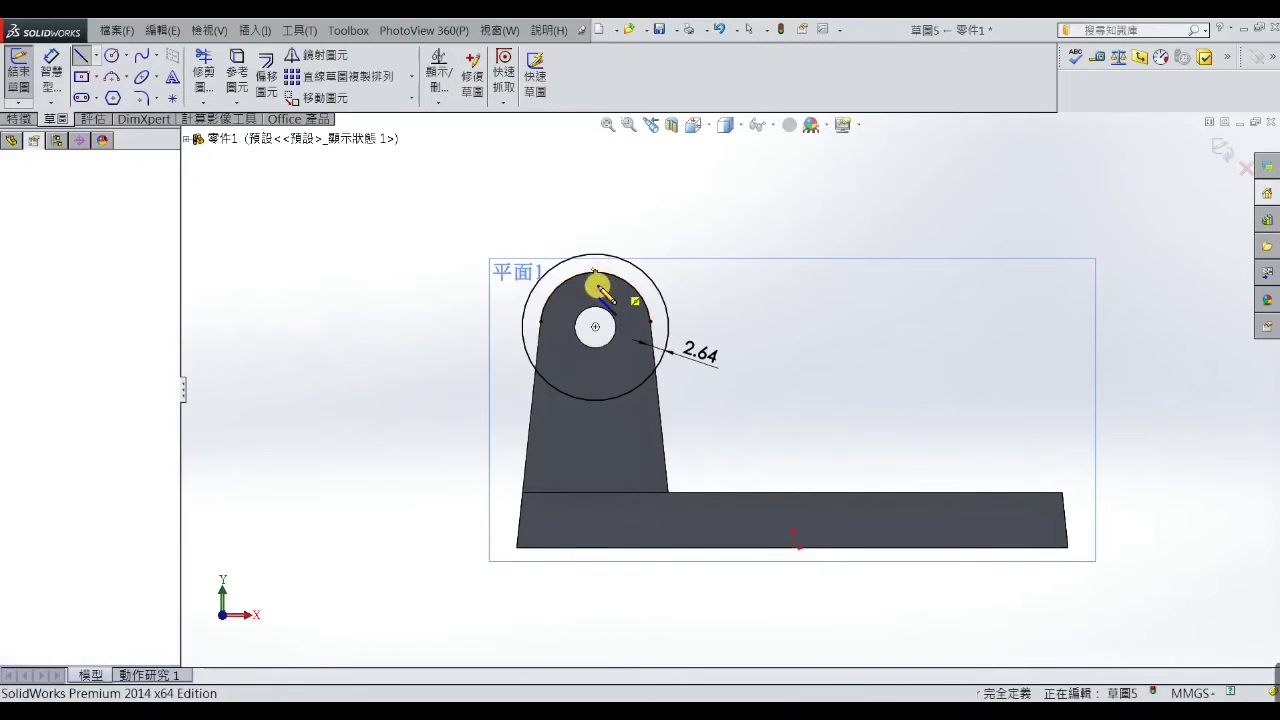
right_click(595, 400)
left_click(613, 148)
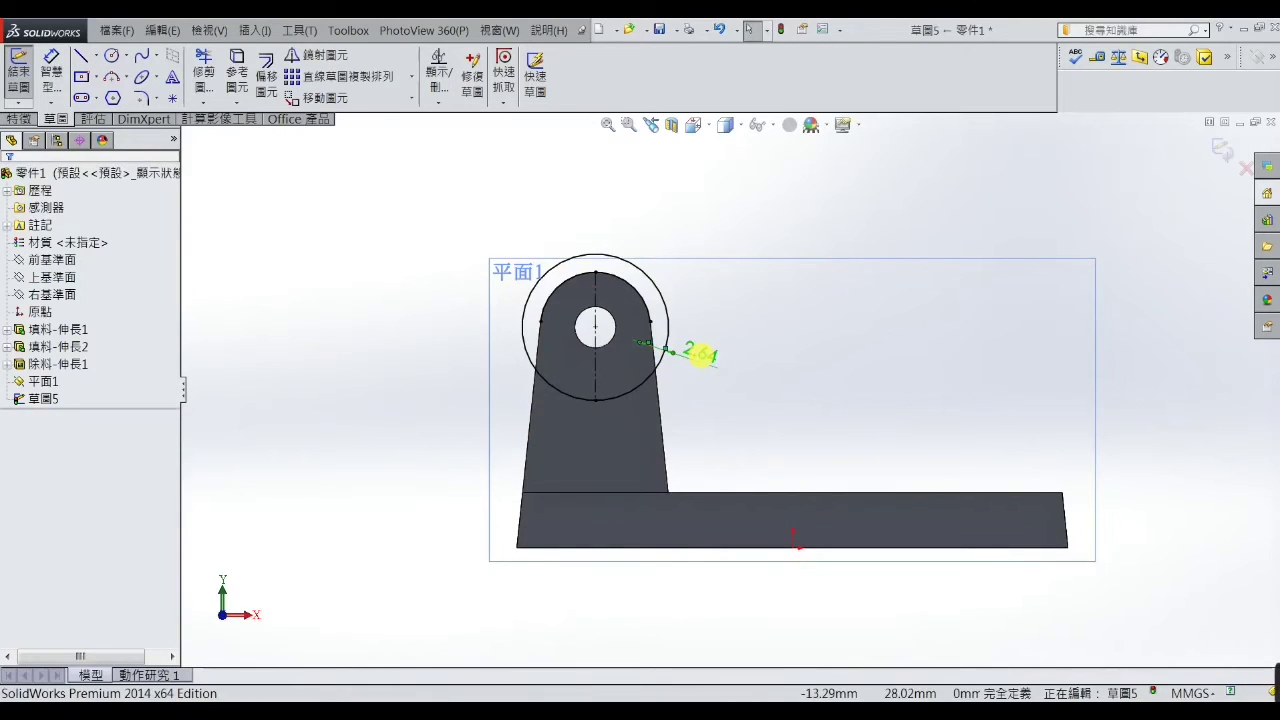
left_click(700, 355)
key("Delete")
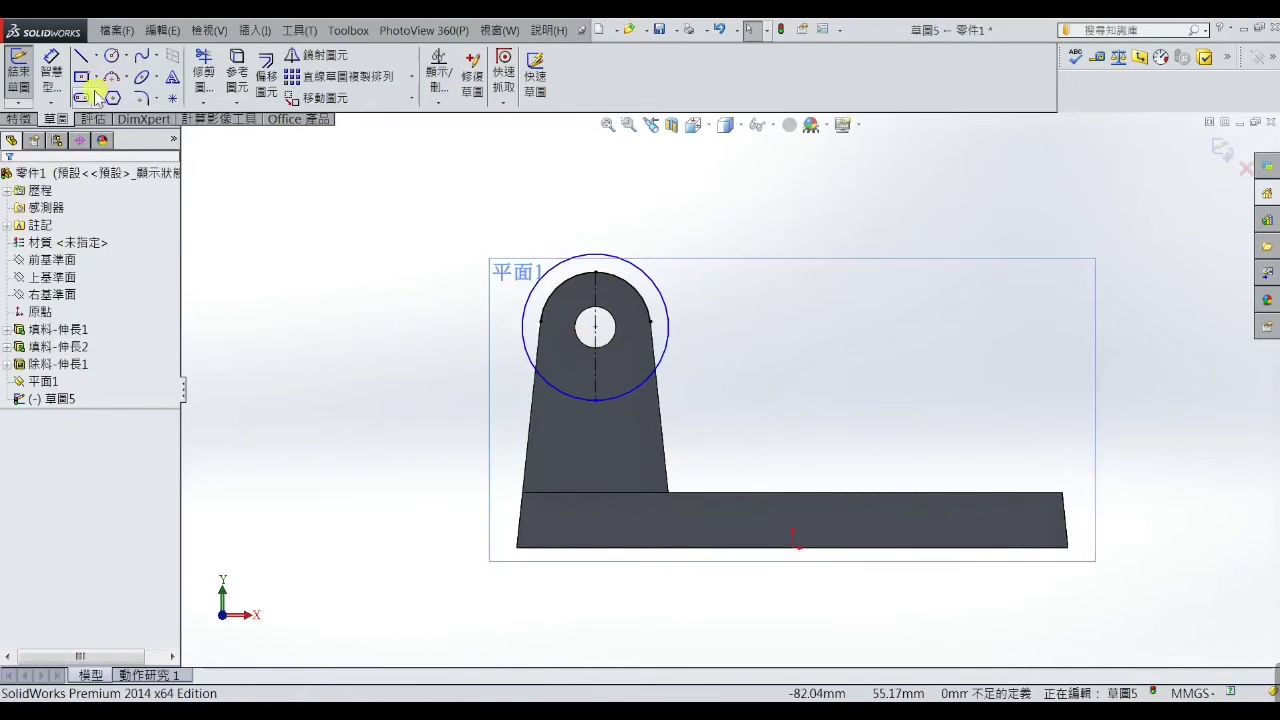
Dimension the vertical construction line as 18 mm.
left_click(51, 72)
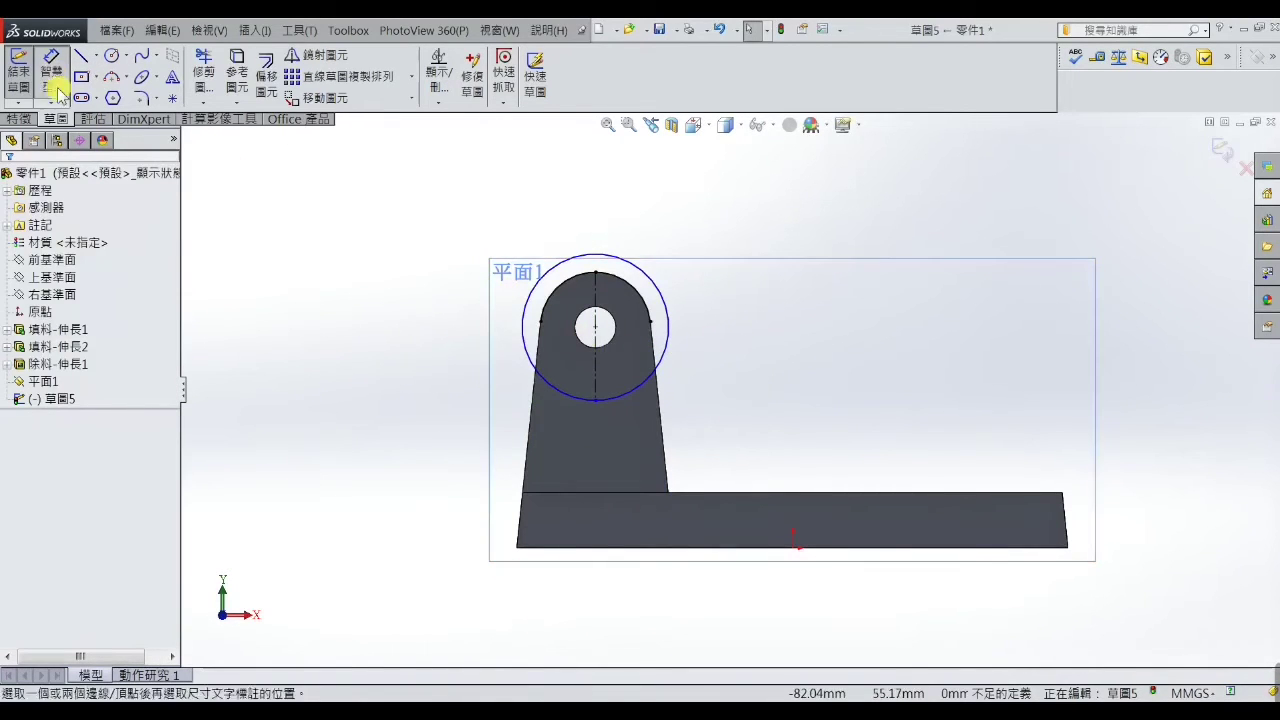
left_click(597, 340)
left_click(722, 347)
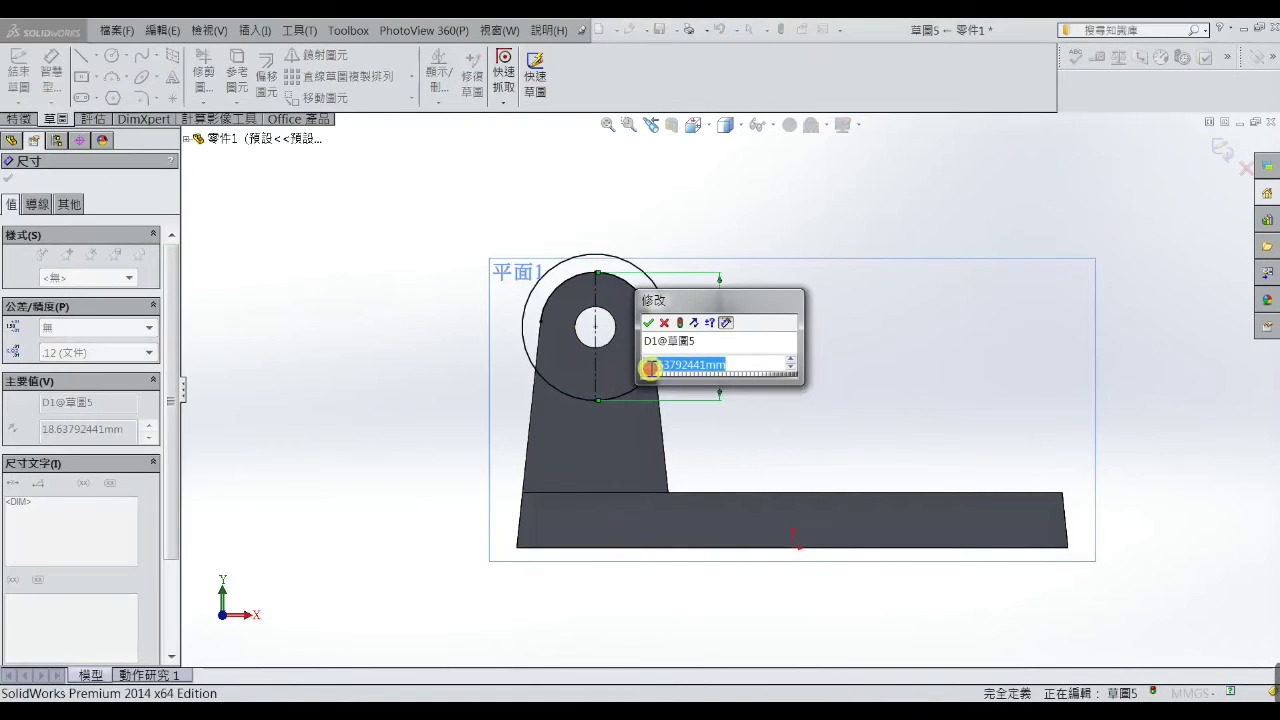
type("18")
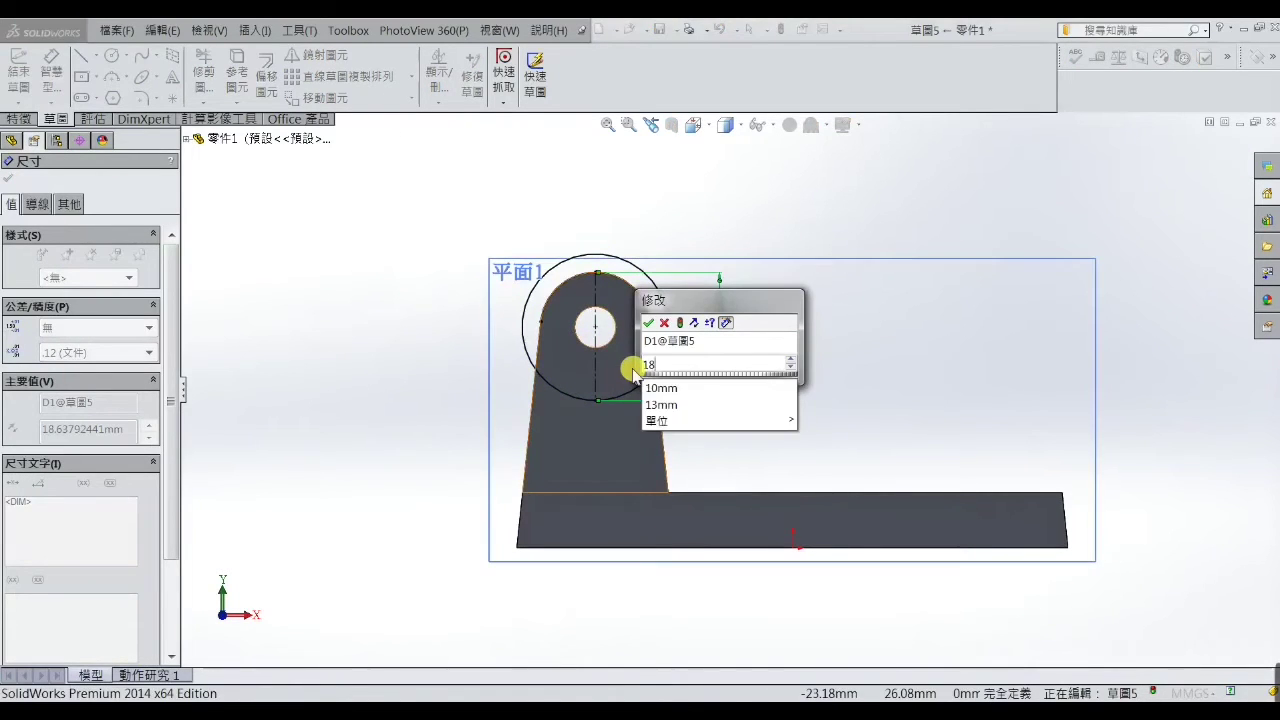
key("Return")
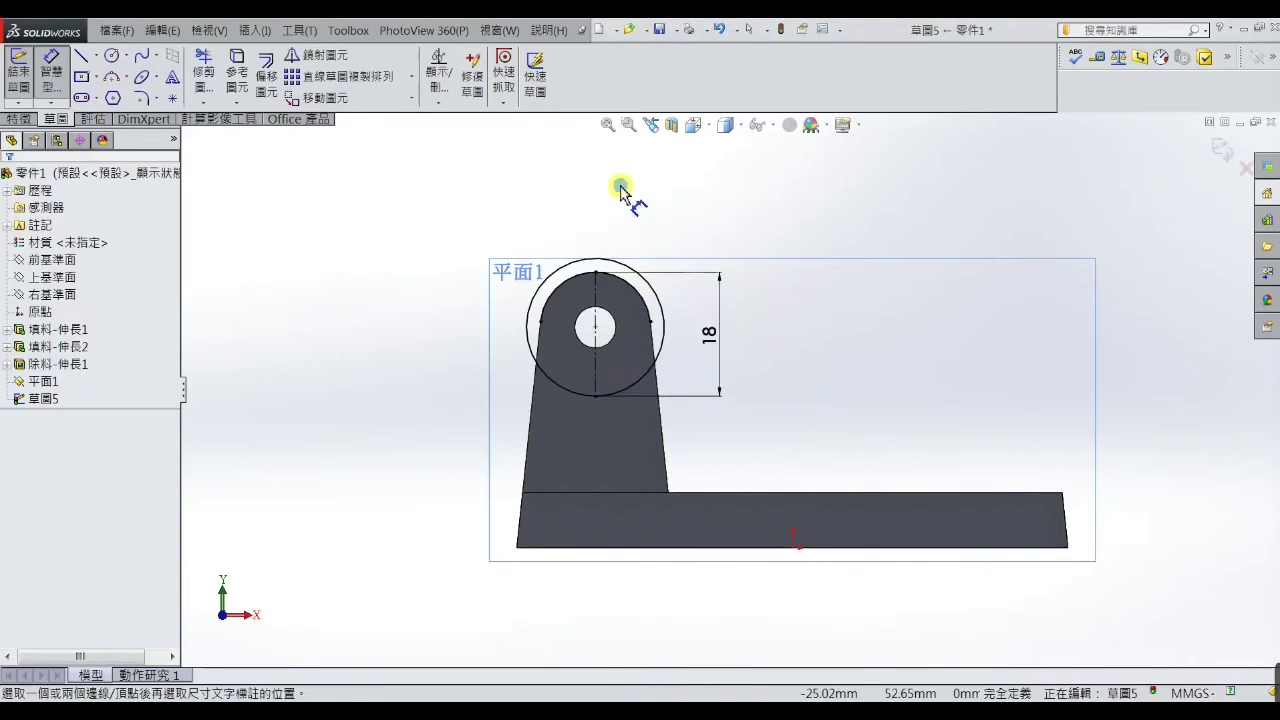
right_click(620, 190)
left_click(626, 199)
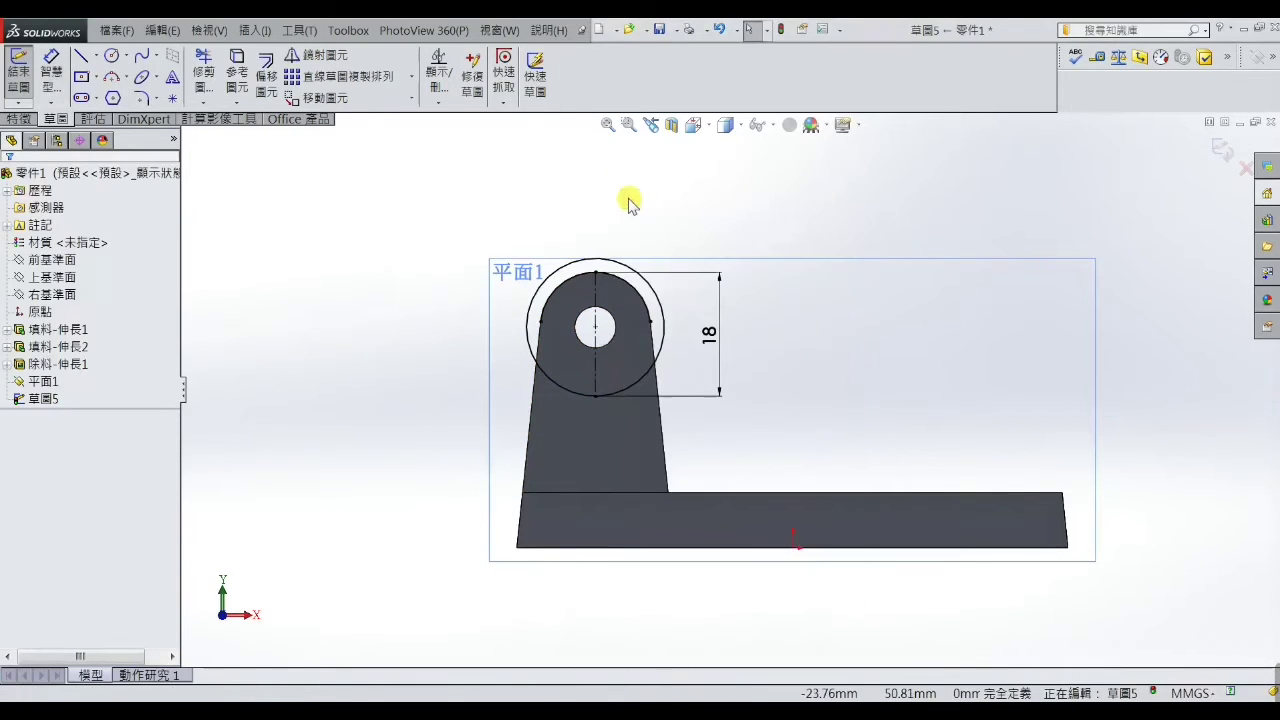
left_click(622, 286)
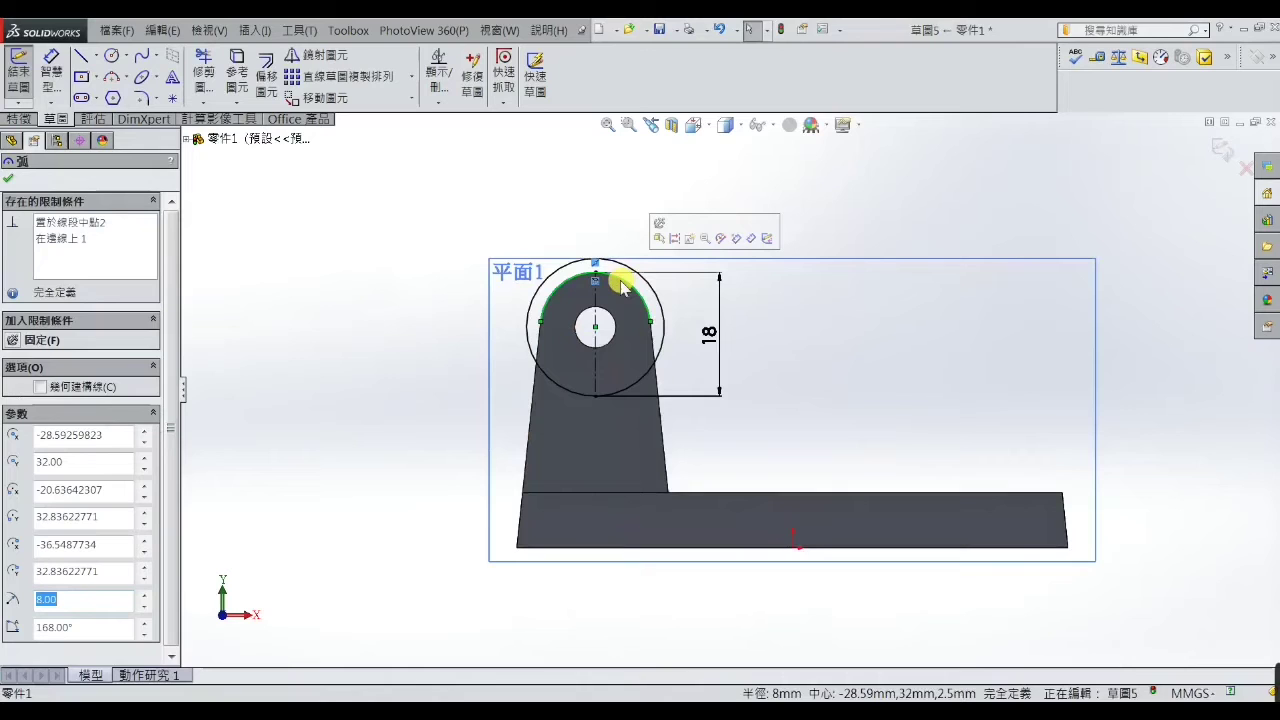
key("Escape")
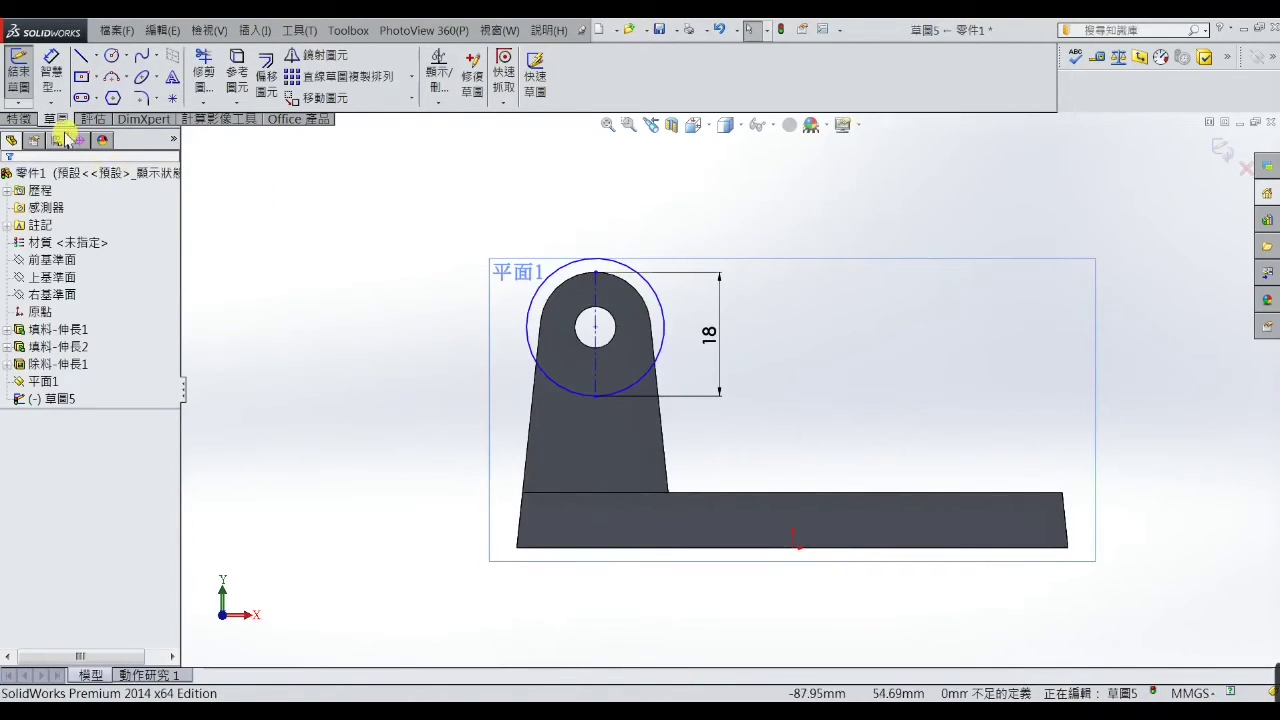
Extrude-cut Sketch5 Blind 13 mm, direction reversed, then orbit to inspect the shoulder.
left_click(28, 119)
left_click(210, 92)
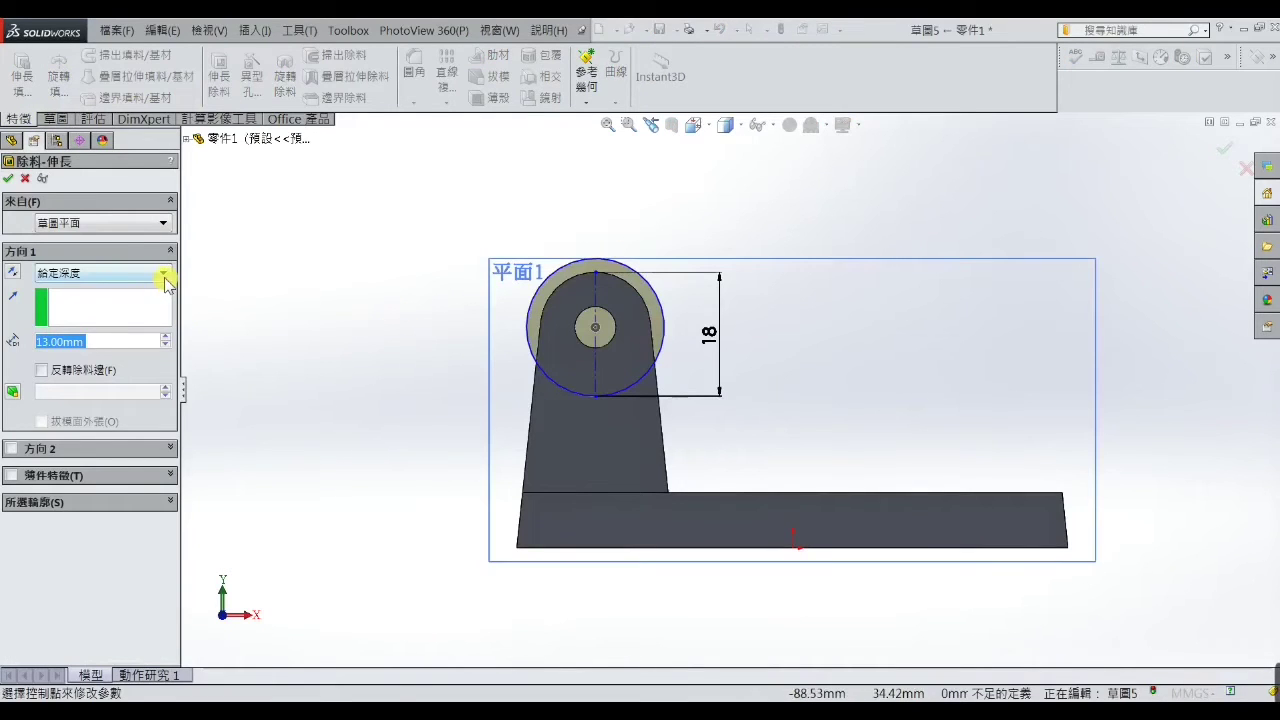
middle_click_drag(333, 303, 302, 332)
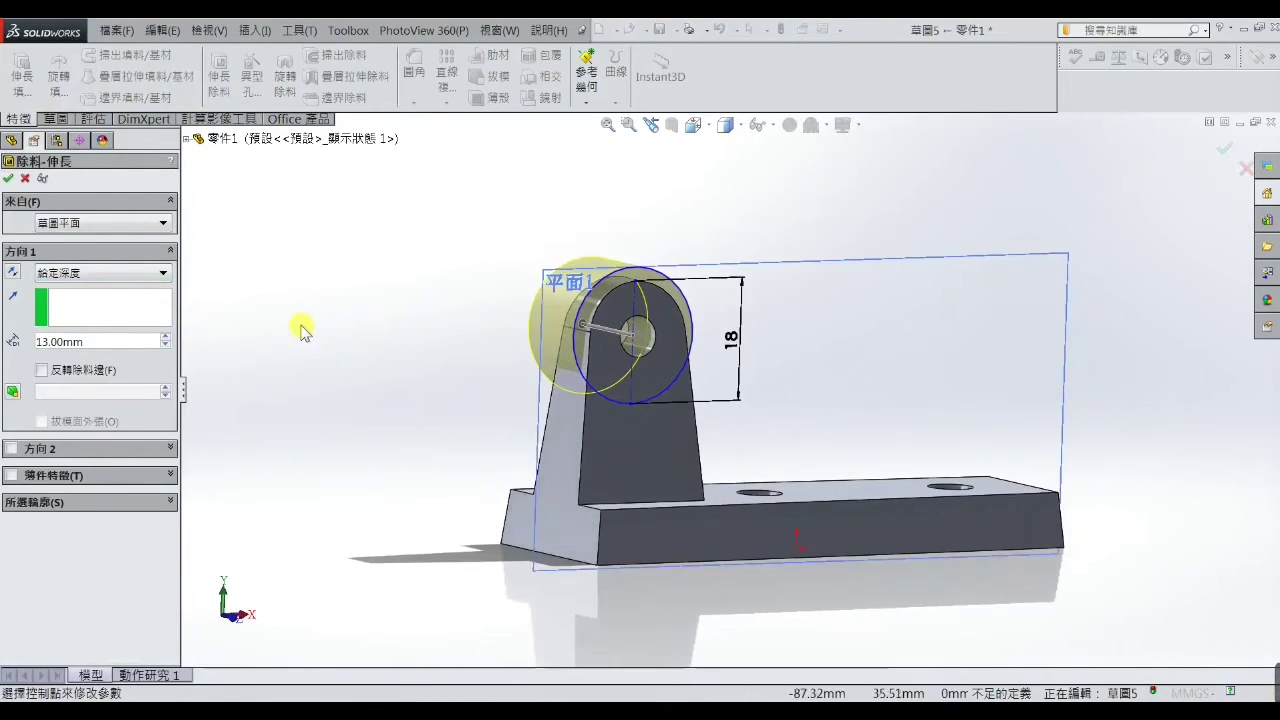
left_click(13, 273)
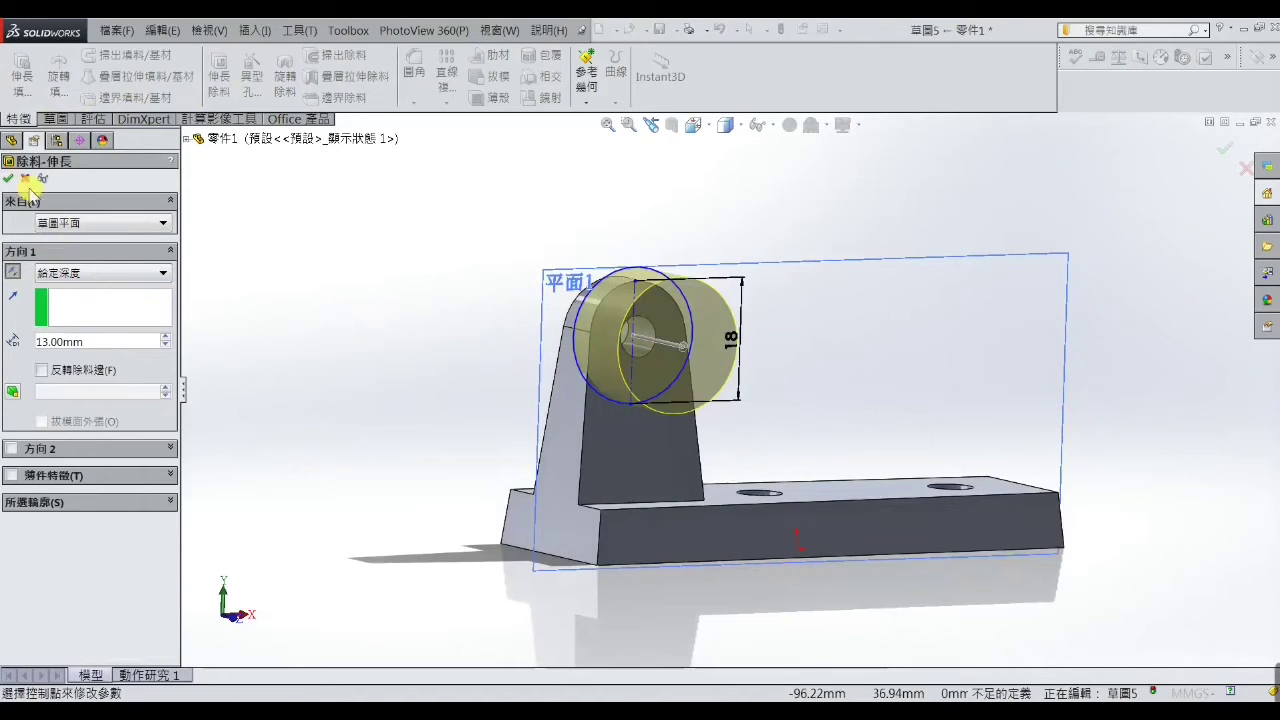
left_click(10, 178)
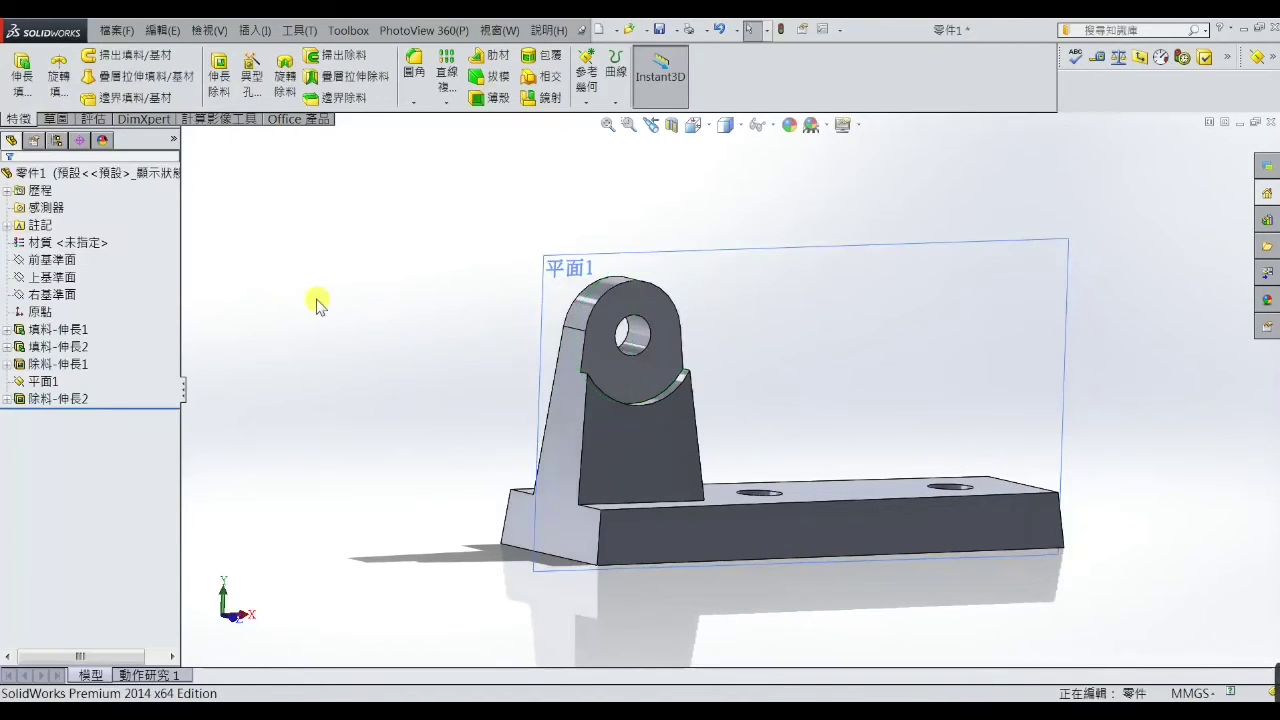
mouse_move(648, 408)
middle_mouse_down()
mouse_move(738, 388)
mouse_move(737, 374)
mouse_move(623, 400)
mouse_move(617, 428)
middle_mouse_up()
left_click(434, 348)
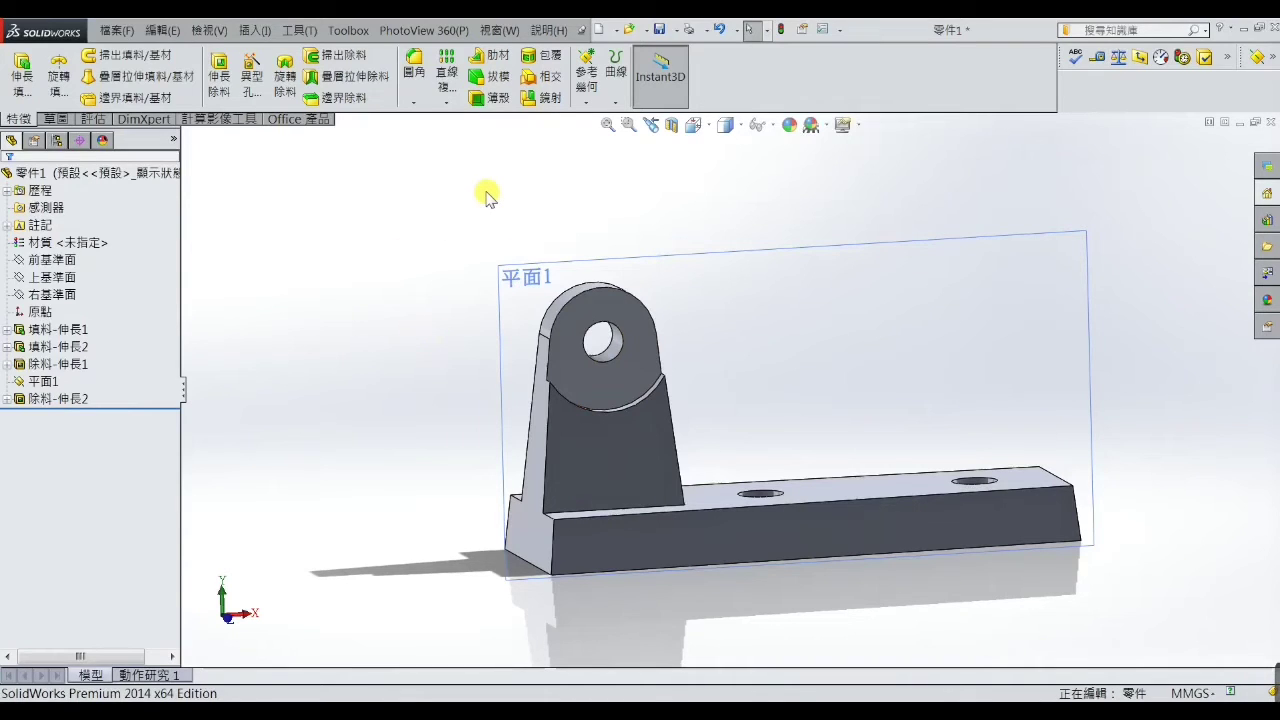
Mirror the 除料-伸長2 cut across 前基準面 to create 鏡射1.
left_click(541, 98)
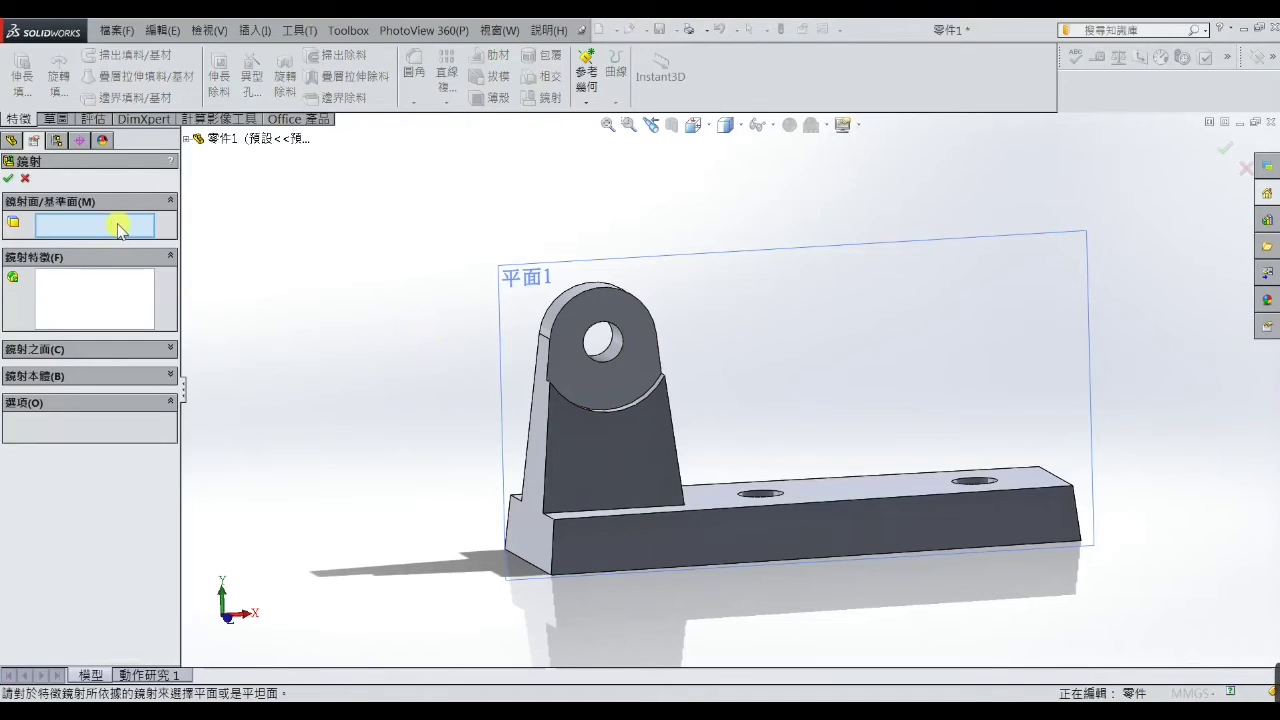
left_click(190, 142)
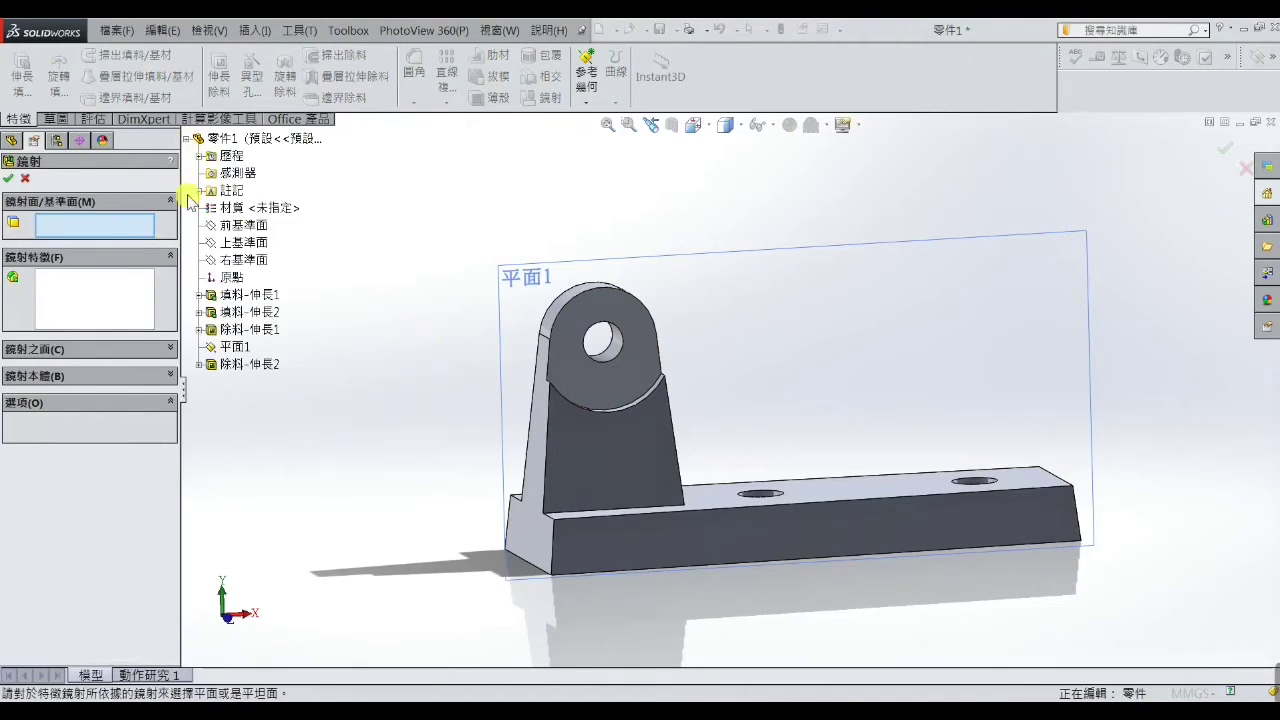
left_click(244, 225)
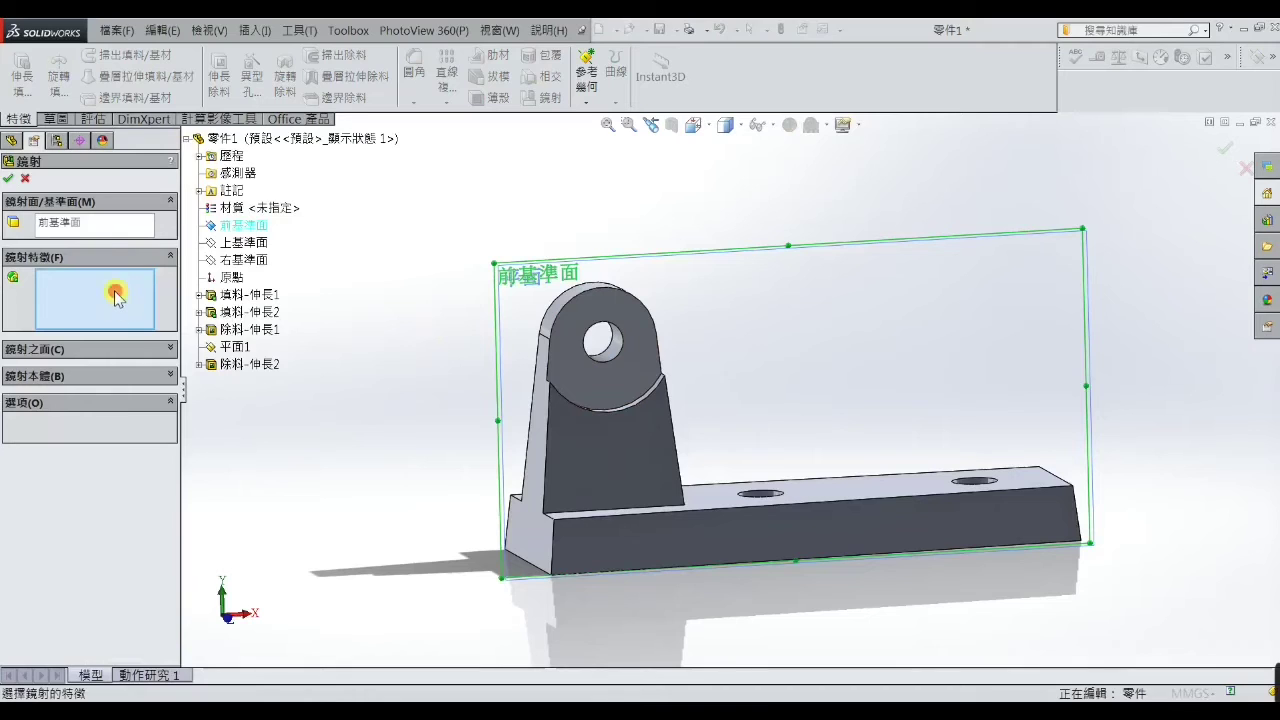
left_click(258, 366)
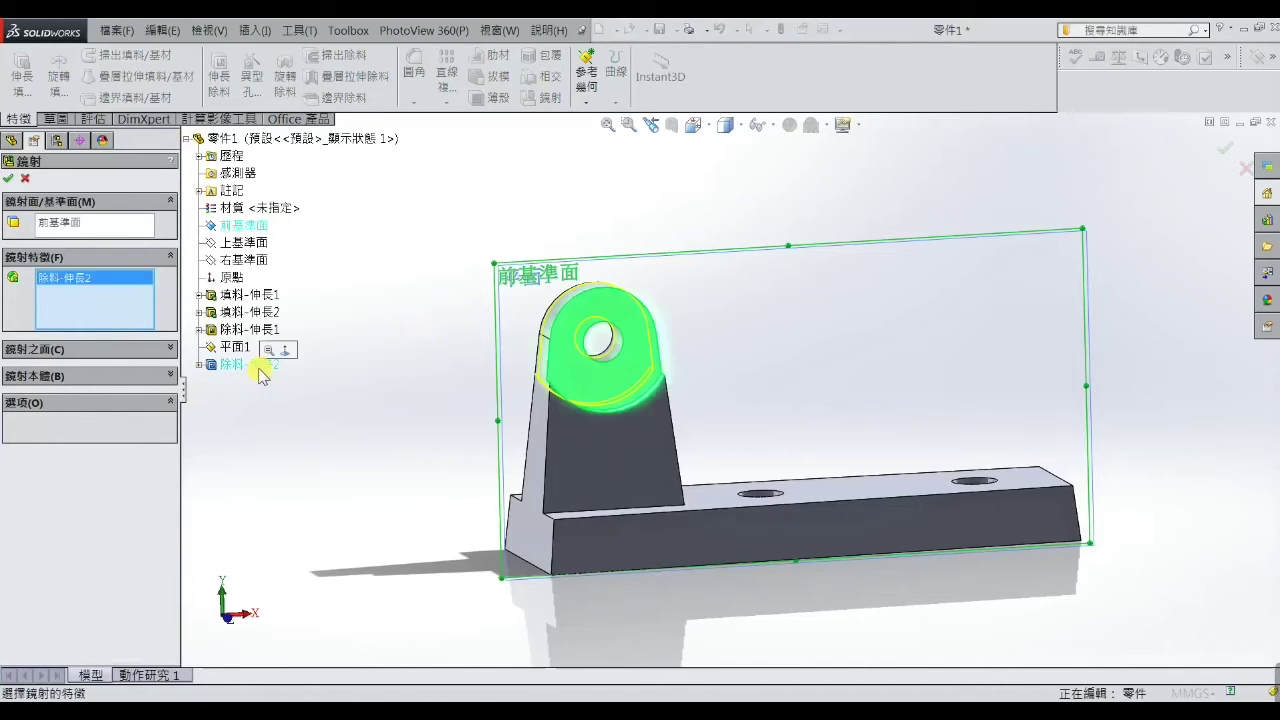
left_click(8, 180)
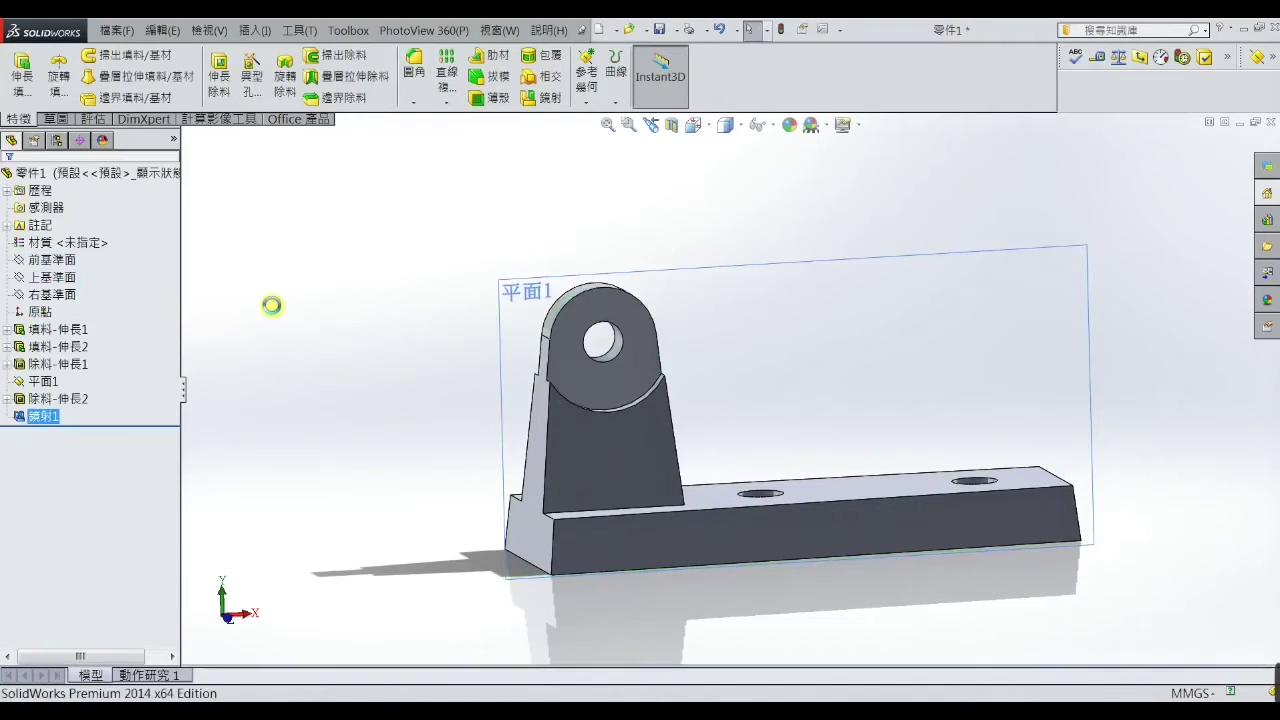
mouse_move(443, 434)
middle_mouse_down()
mouse_move(643, 420)
mouse_move(626, 434)
mouse_move(520, 423)
mouse_move(494, 451)
mouse_move(517, 475)
mouse_move(494, 471)
middle_mouse_up()
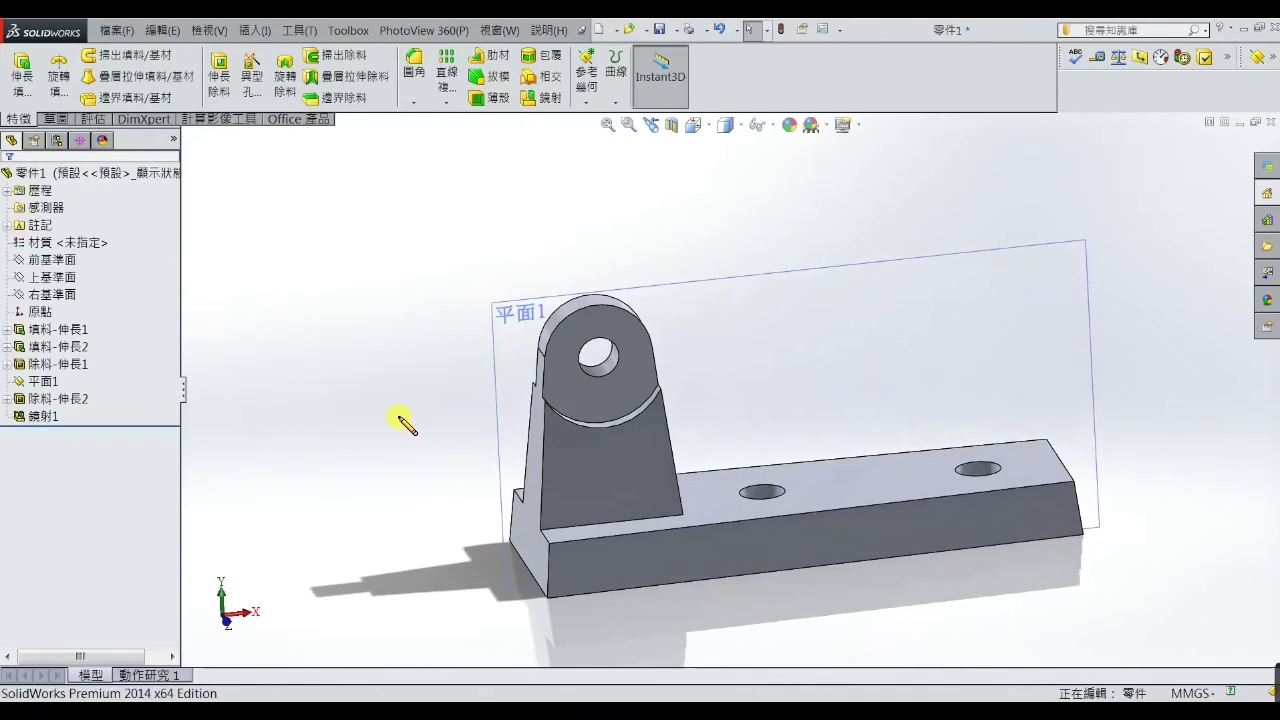
left_click(835, 488)
left_click(885, 447)
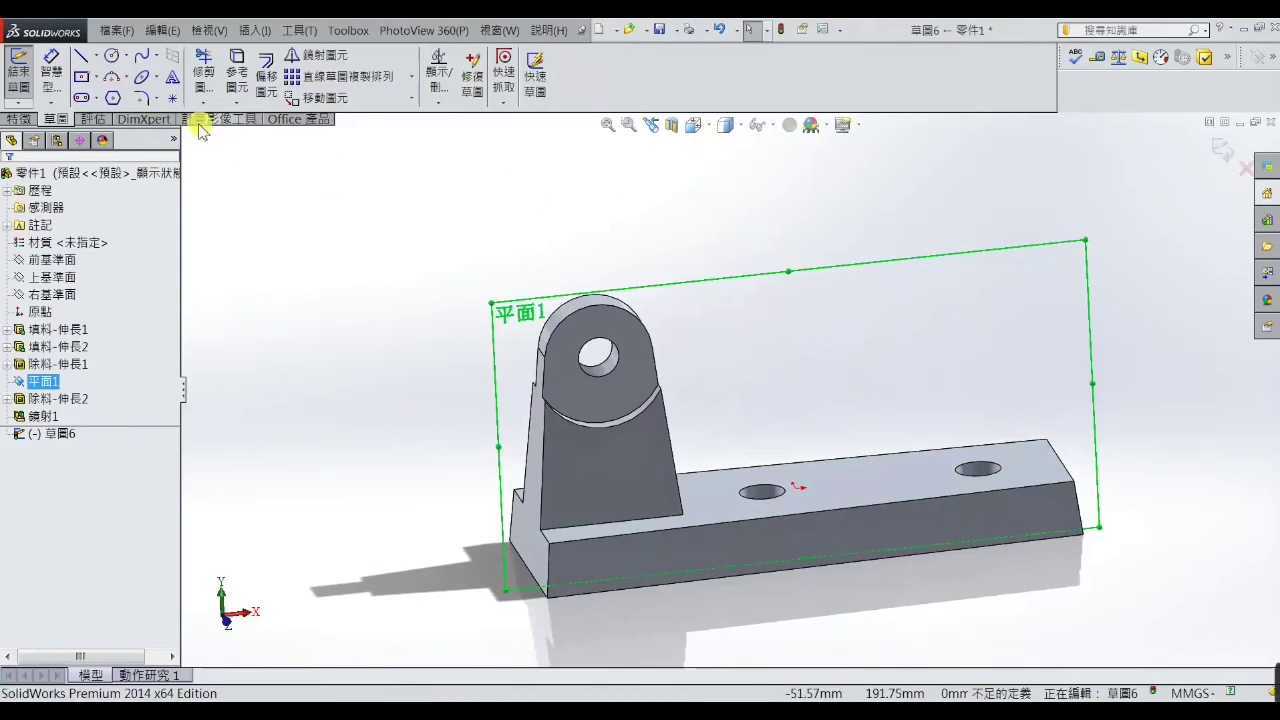
left_click(708, 133)
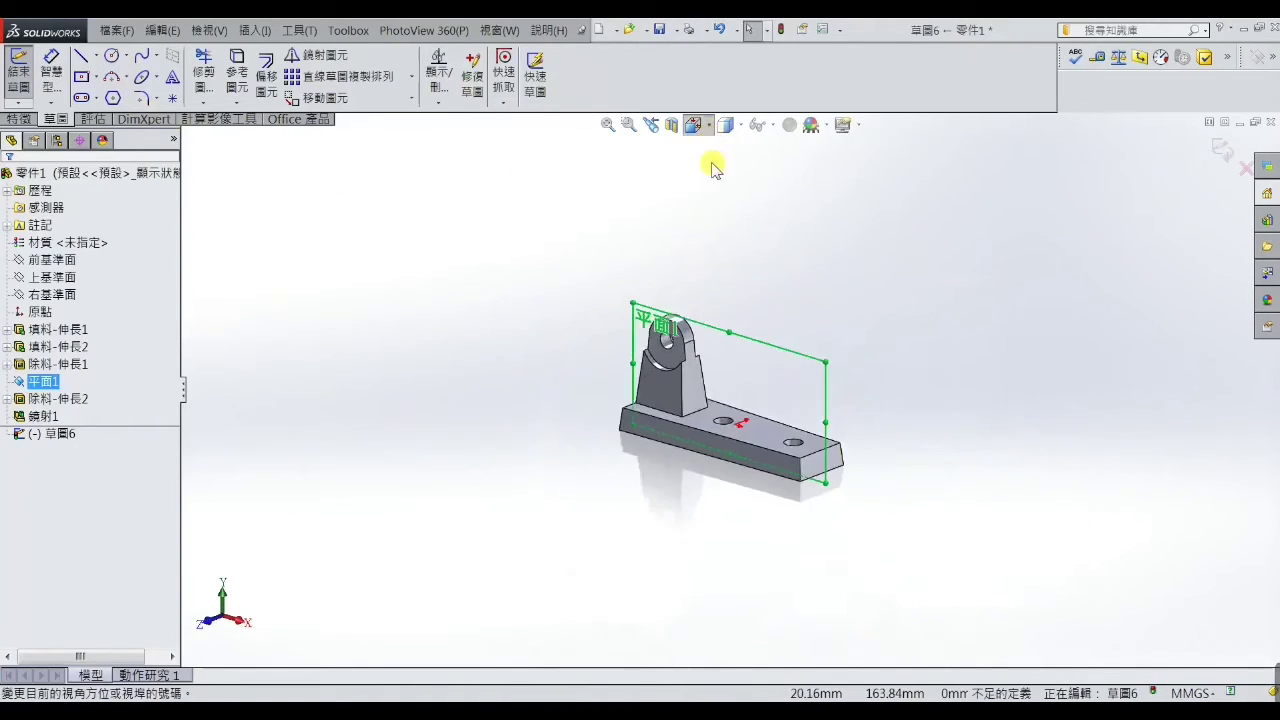
left_click(781, 219)
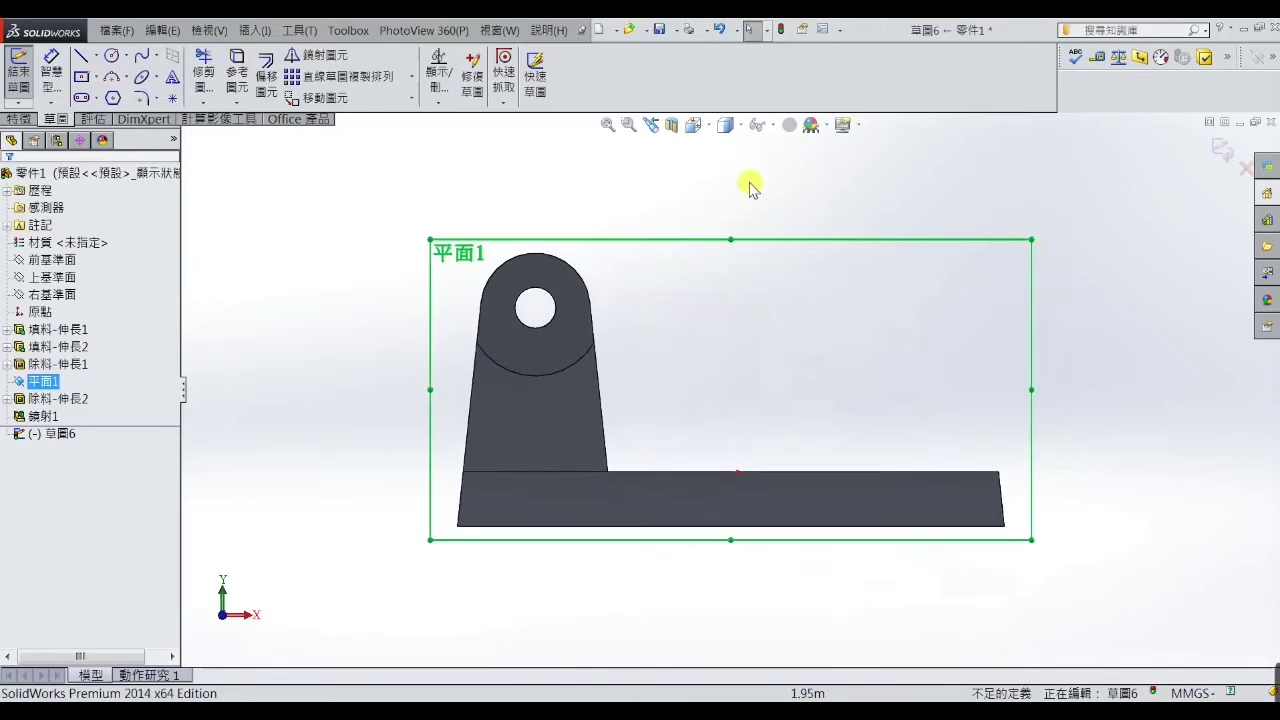
left_click(1007, 198)
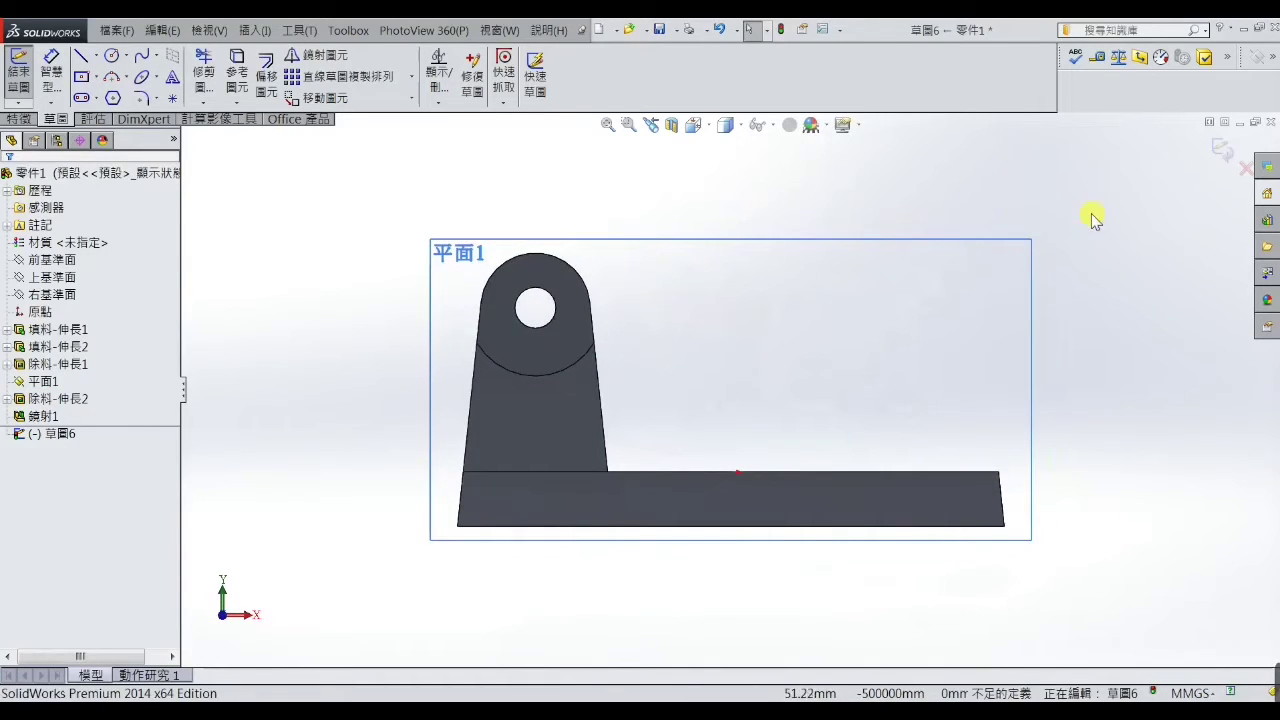
left_click(1001, 282)
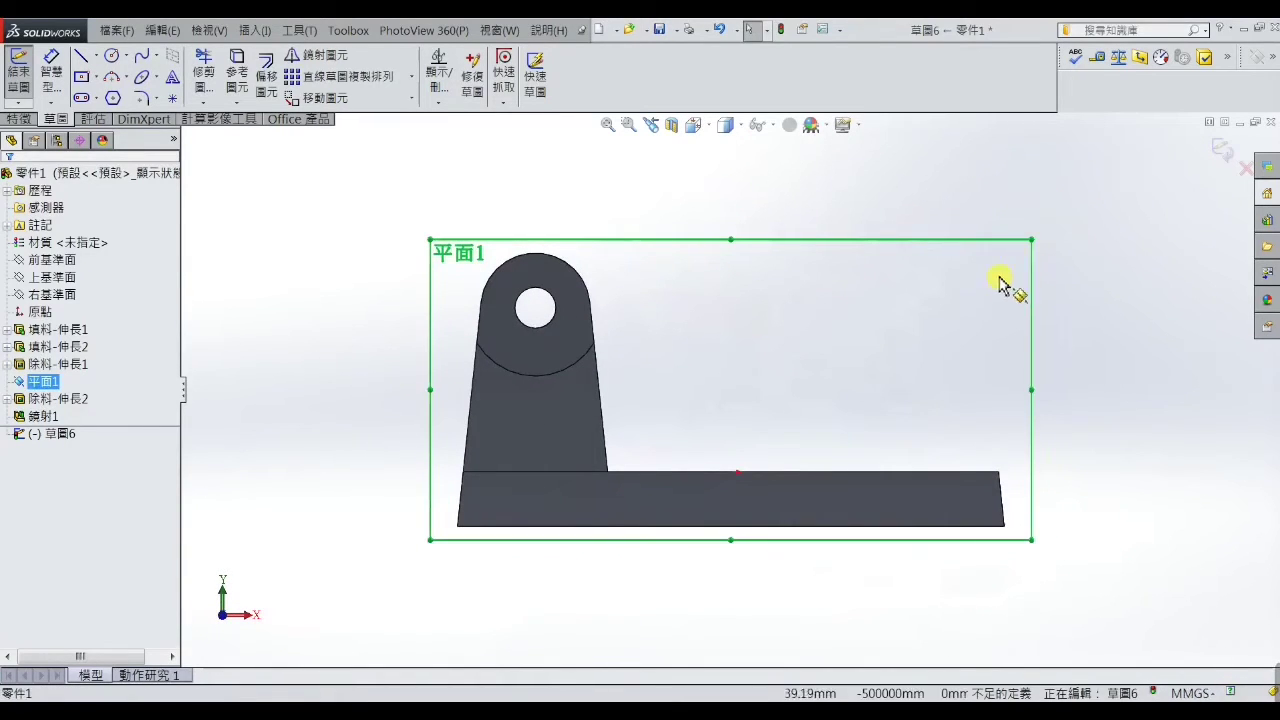
left_click(1246, 168)
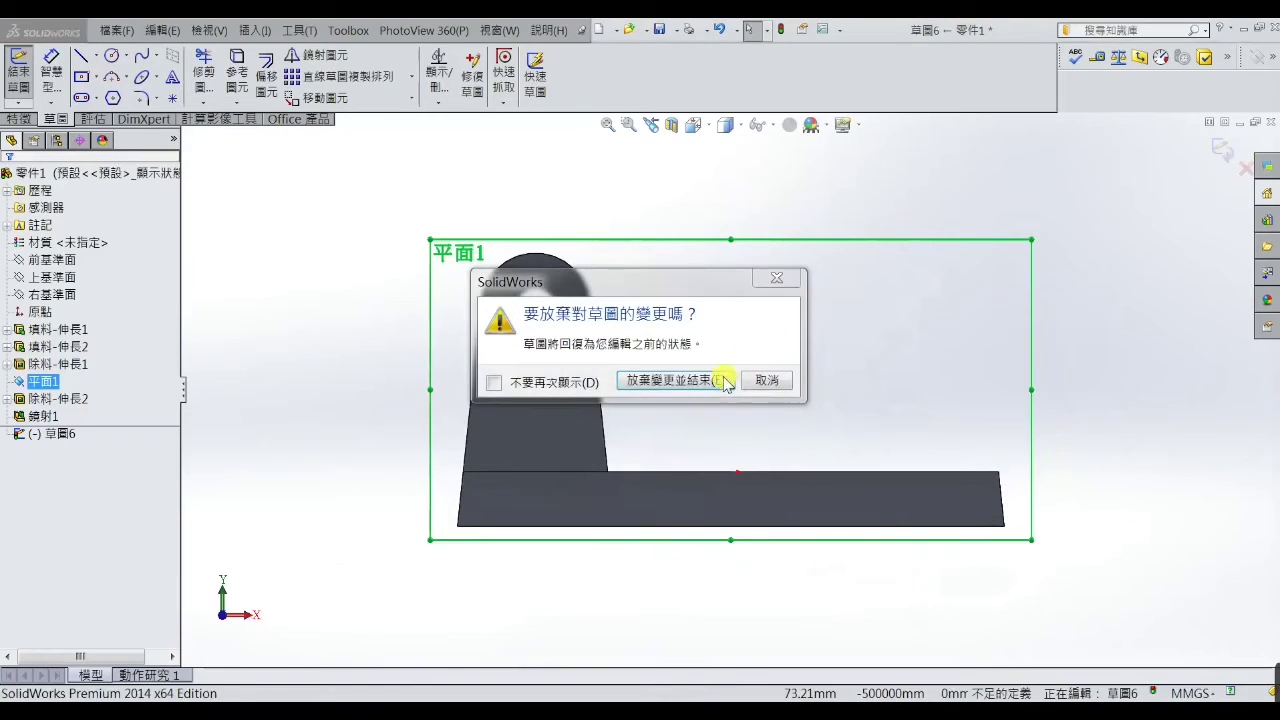
left_click(722, 381)
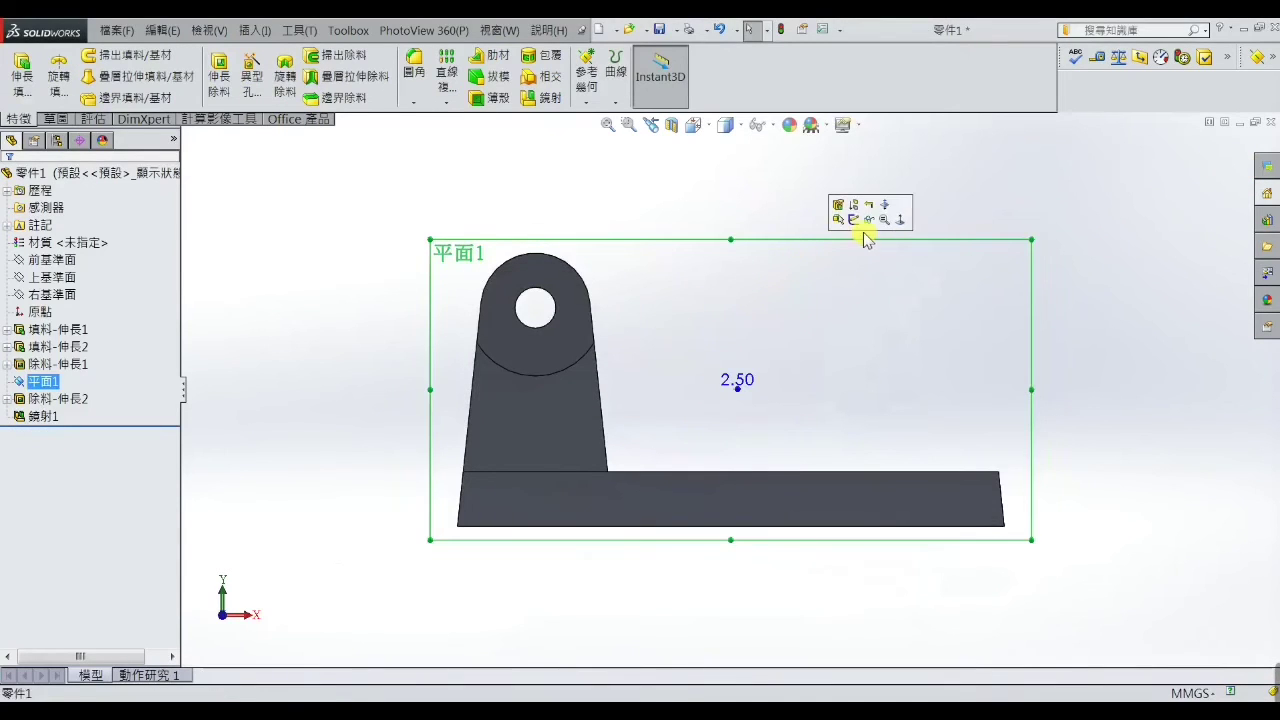
left_click(868, 219)
Start a sketch on the base's top face and draw circles at the right and left holes.
middle_click_drag(778, 266, 780, 434)
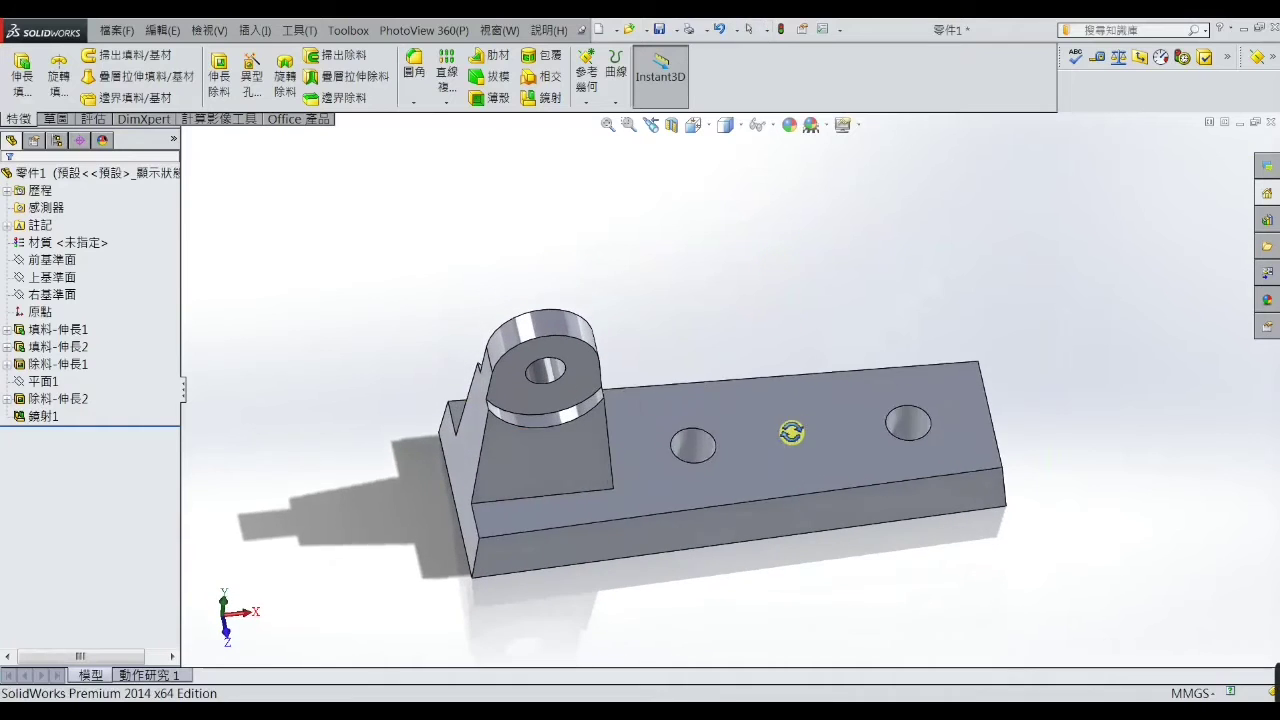
left_click(780, 434)
left_click(840, 393)
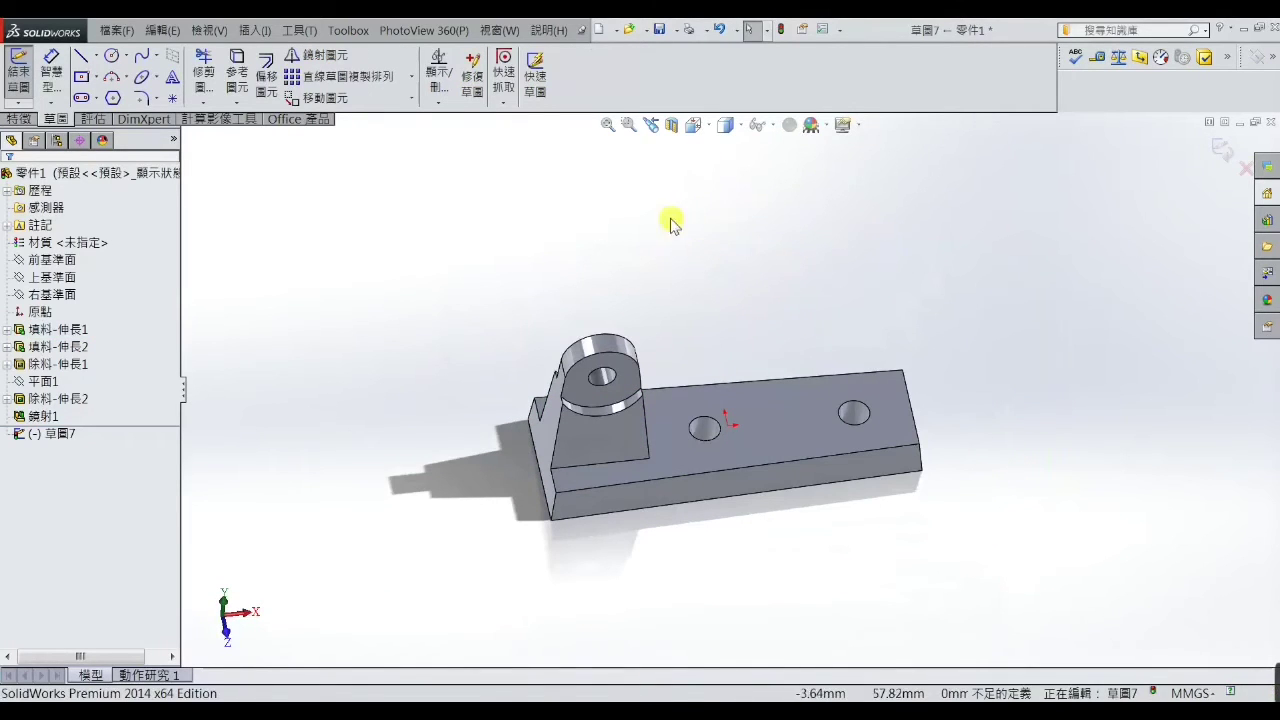
left_click(112, 56)
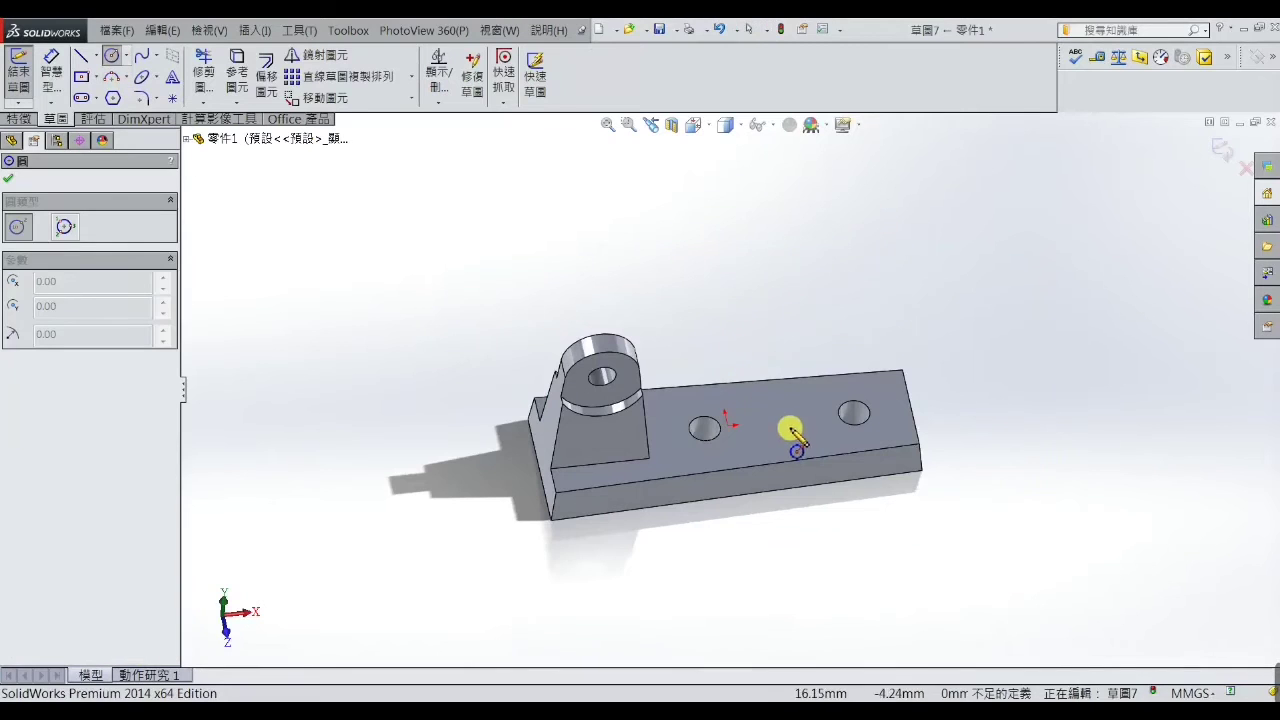
scroll(786, 429, "down", 2)
left_click(857, 407)
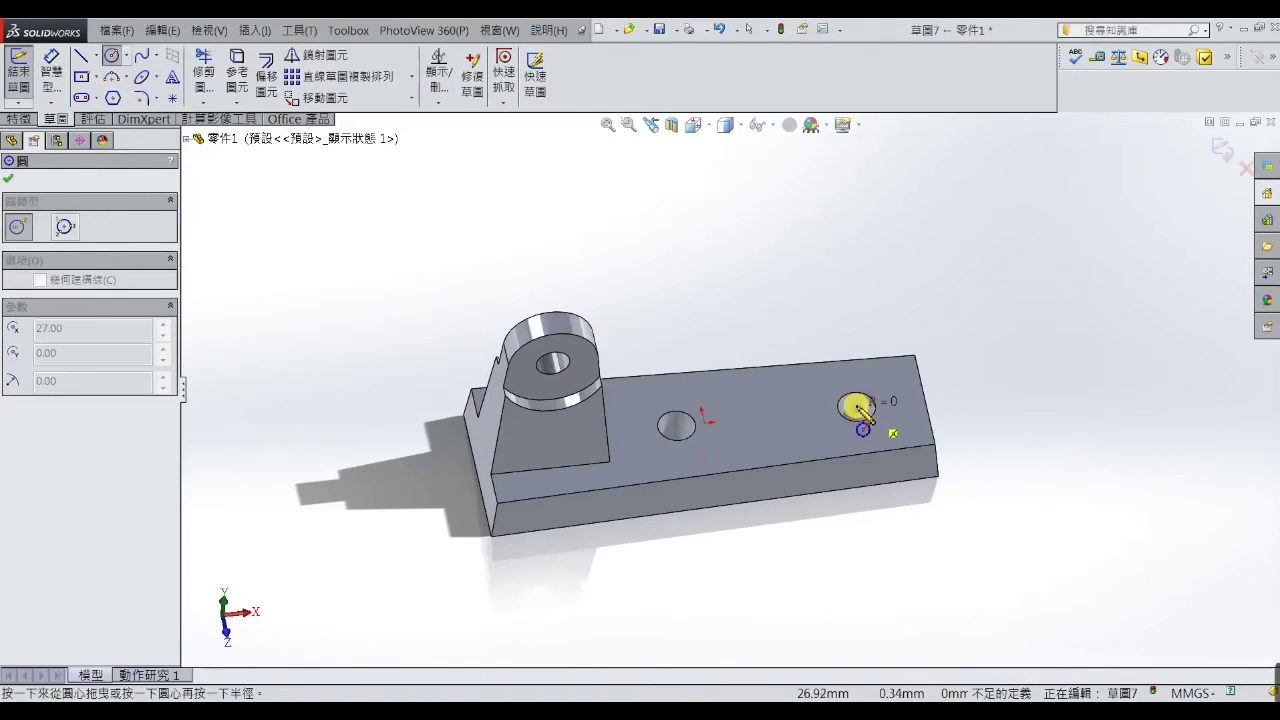
left_click(876, 388)
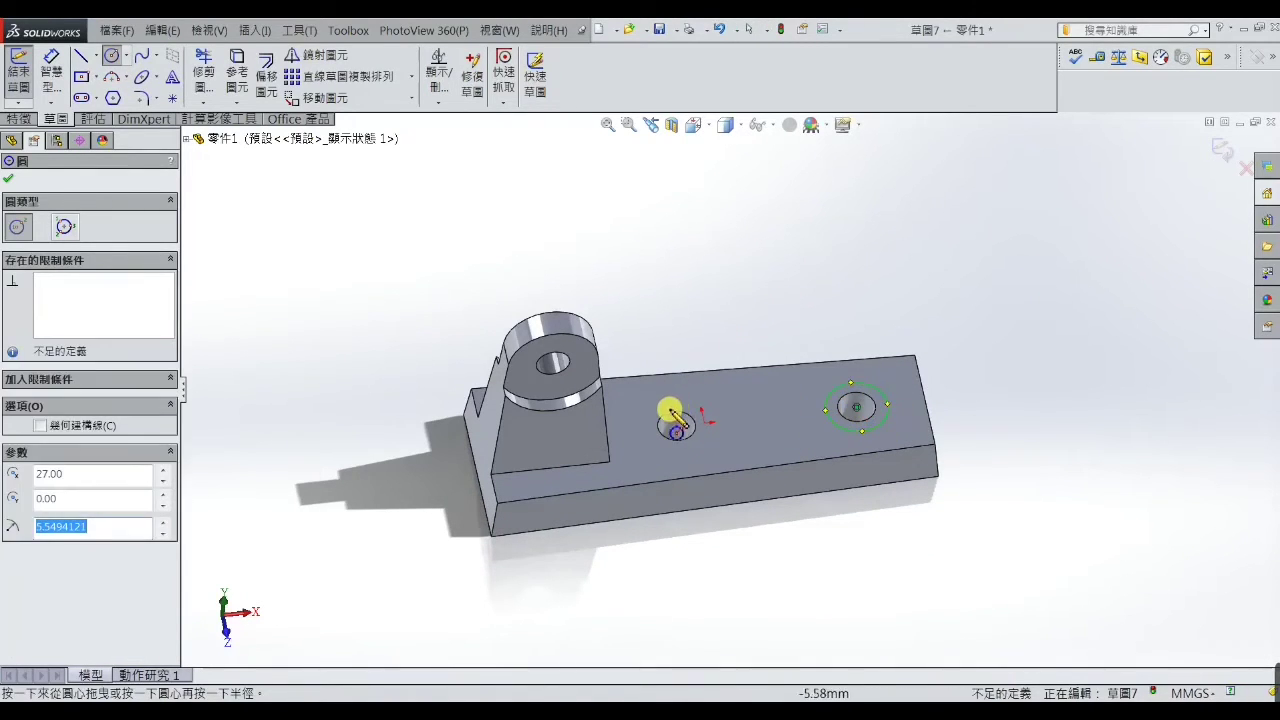
left_click(678, 427)
left_click(692, 401)
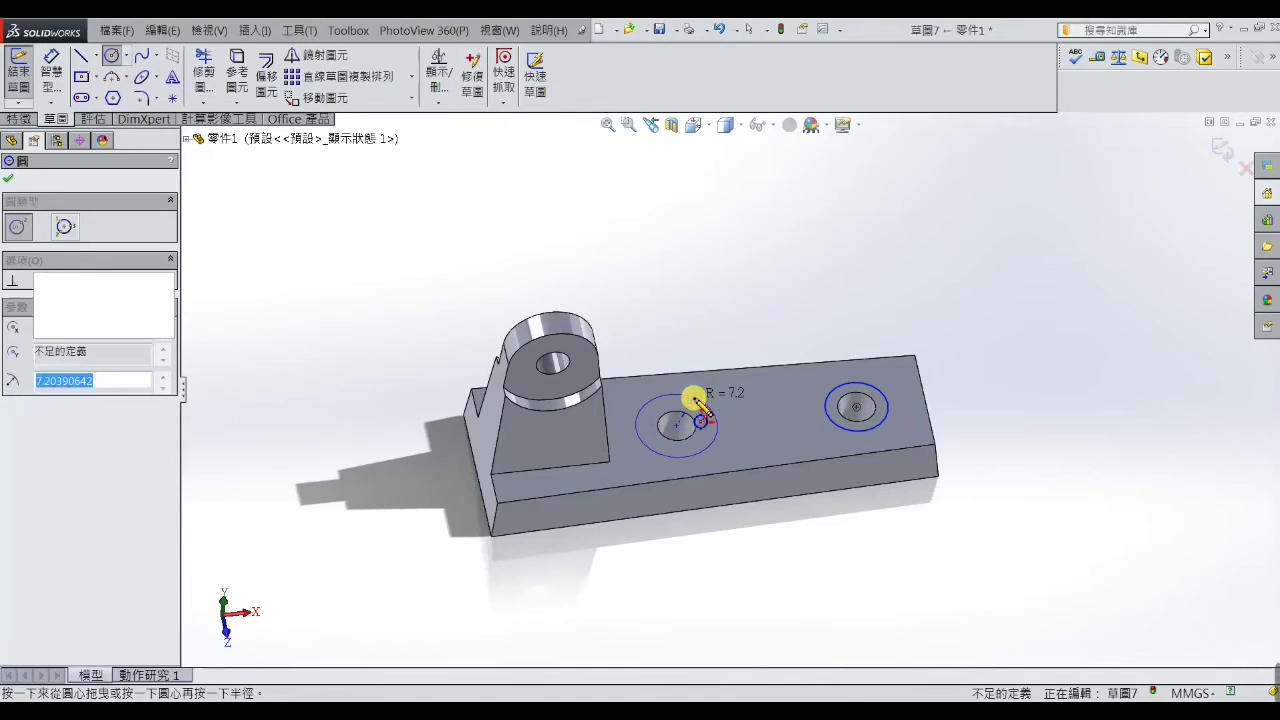
right_click(694, 400)
left_click(708, 184)
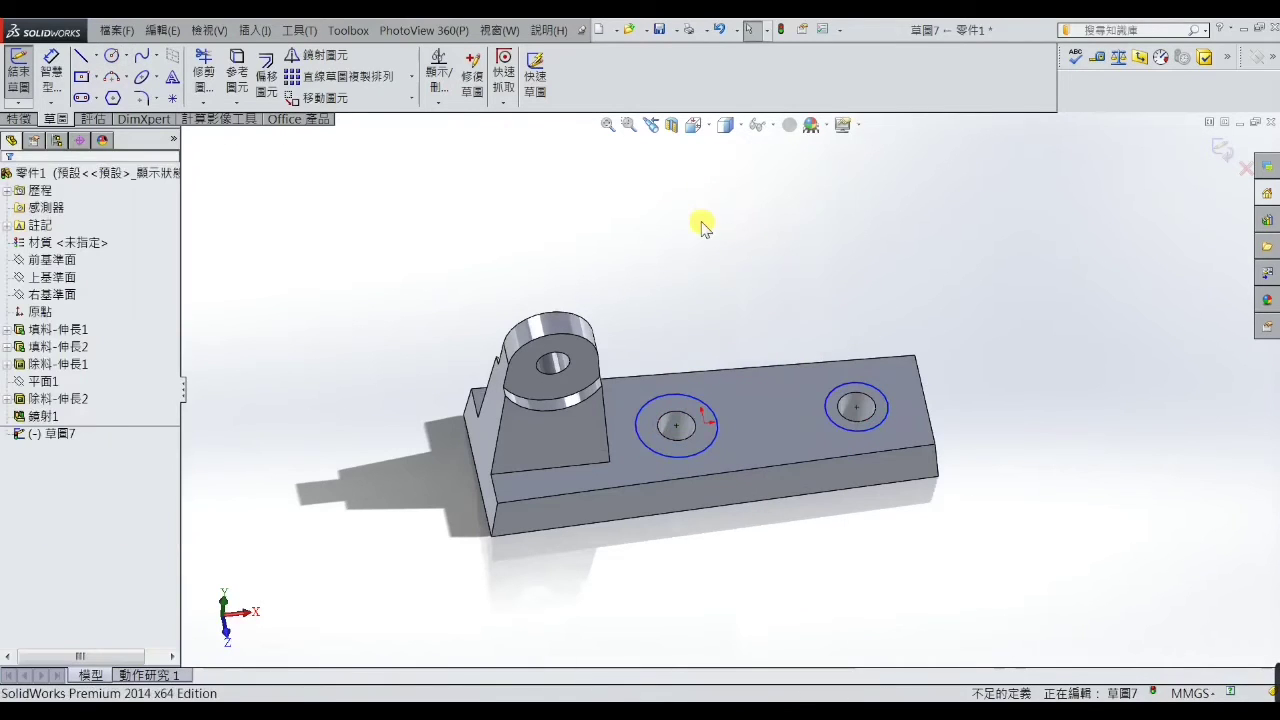
Make the two circles equal and dimension their diameter to 10 mm.
left_click(714, 437)
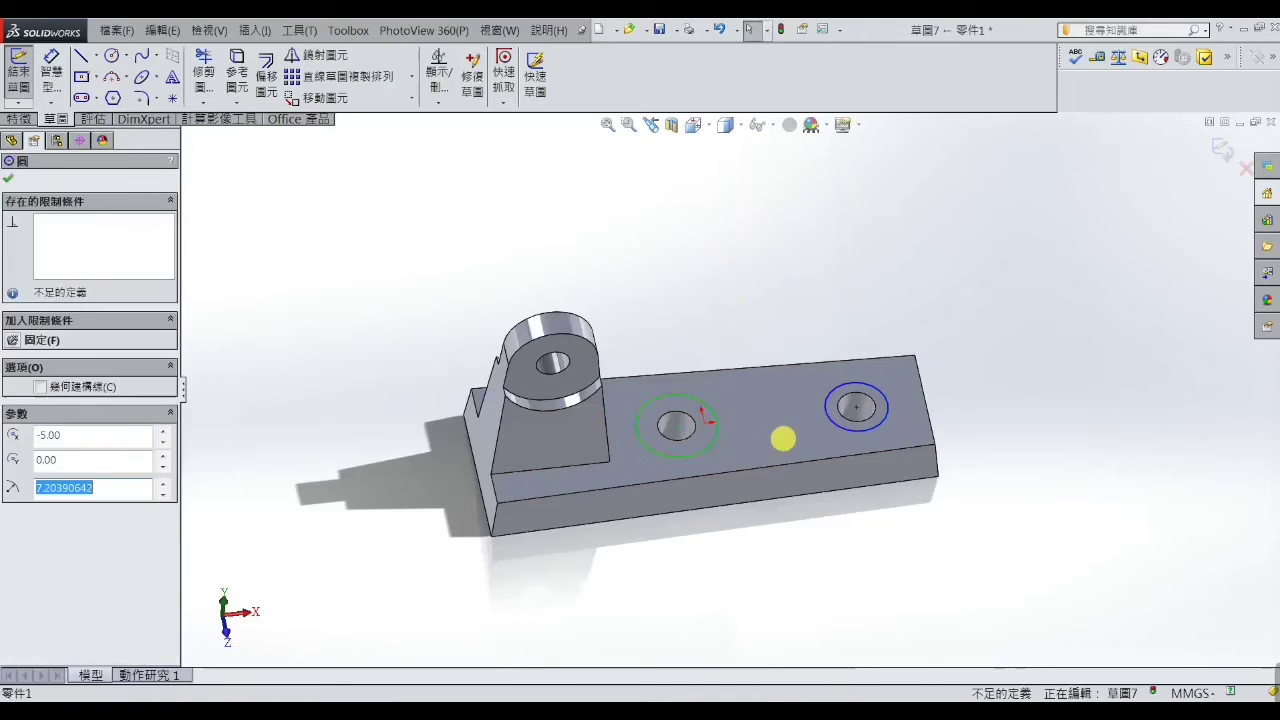
left_click(841, 430, "ctrl")
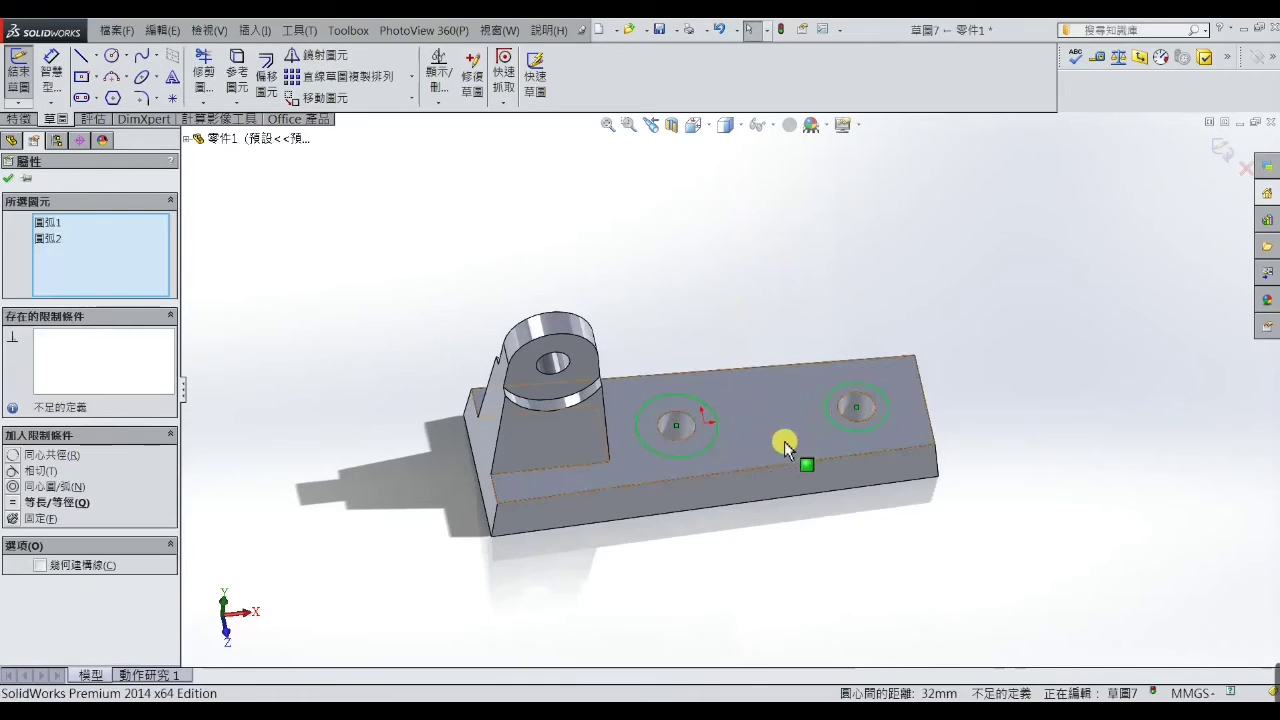
left_click(17, 503)
left_click(247, 527)
left_click(51, 70)
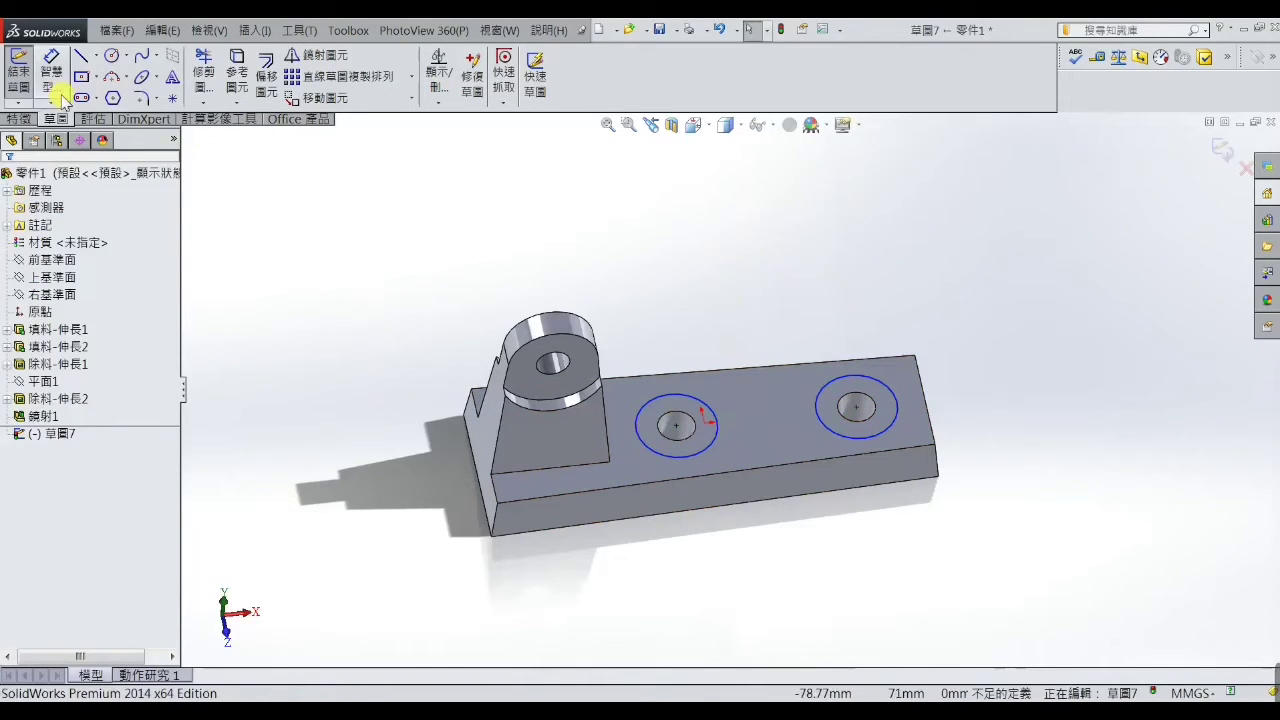
left_click(700, 405)
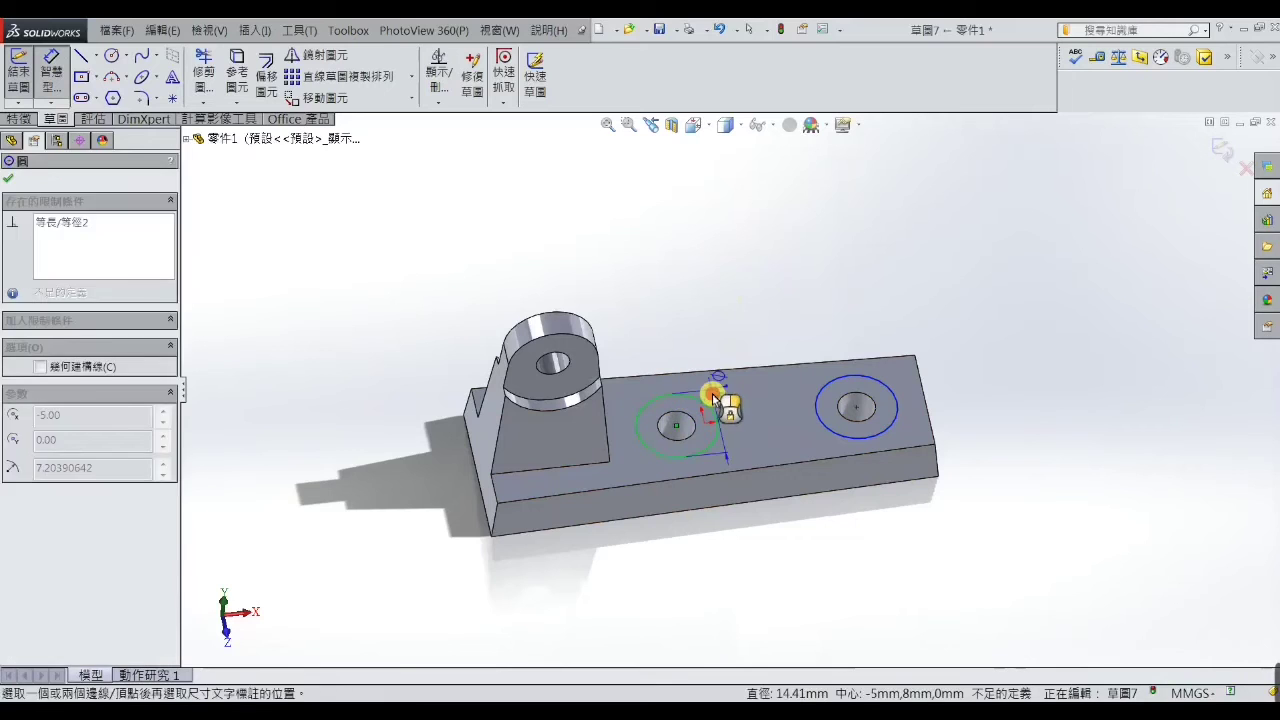
left_click(725, 414)
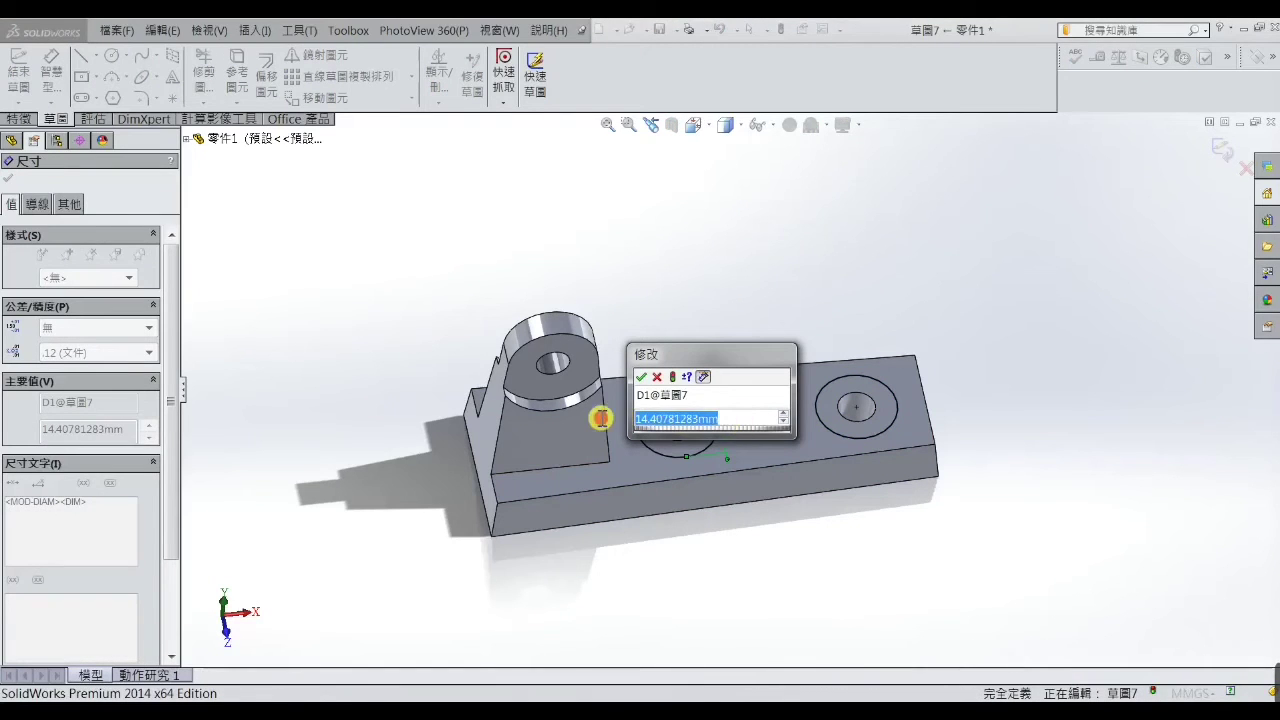
type("10")
key("Return")
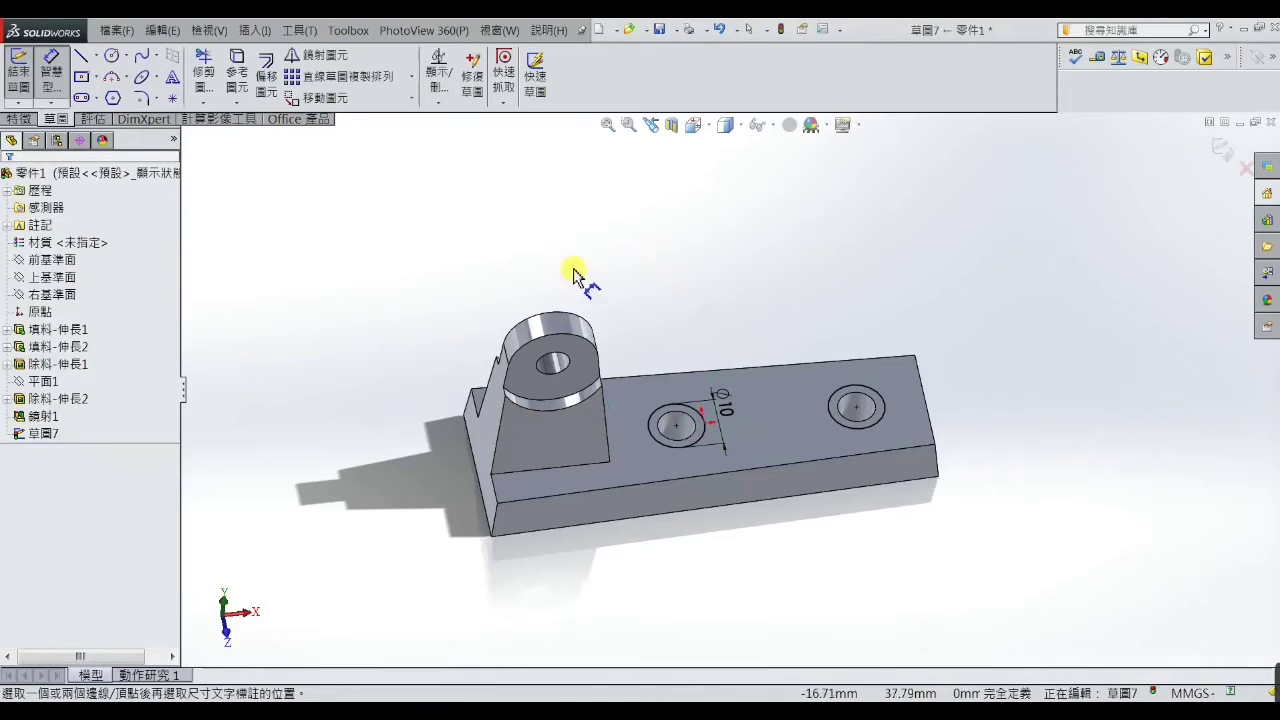
left_click(29, 119)
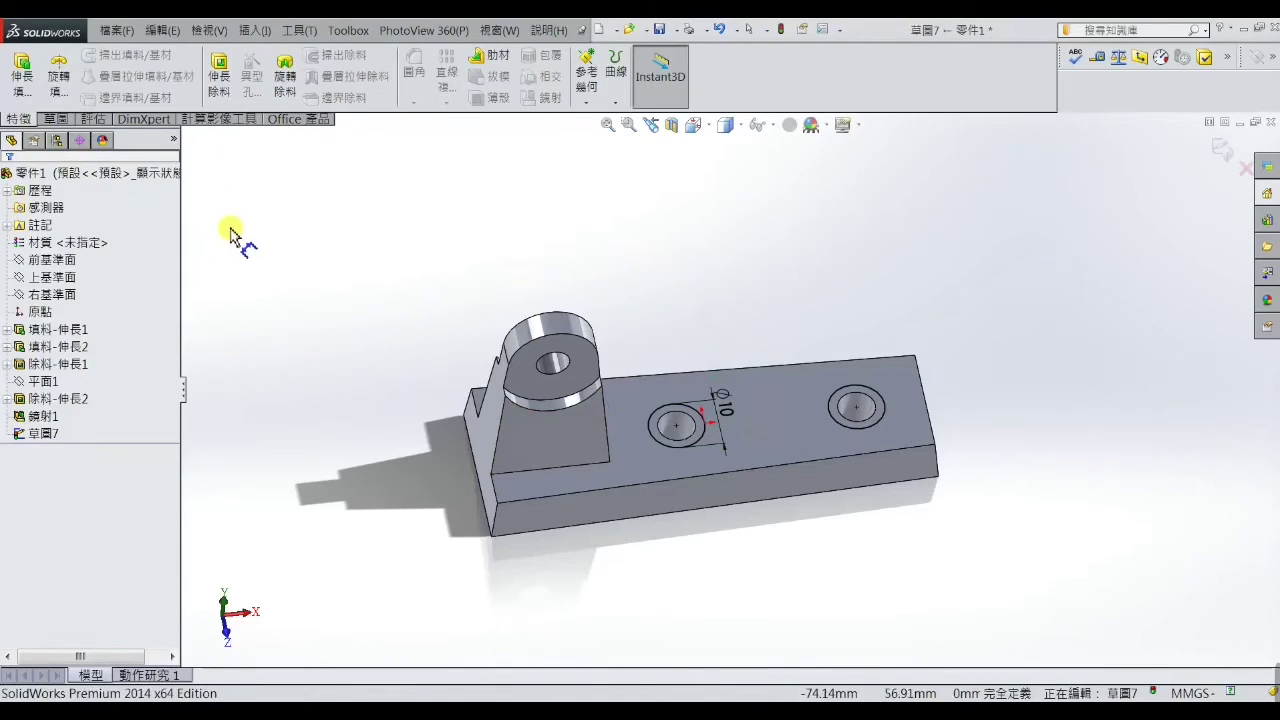
Extrude-cut the two circles 3.5 mm deep with draft, creating 除料-伸長3.
left_click(221, 91)
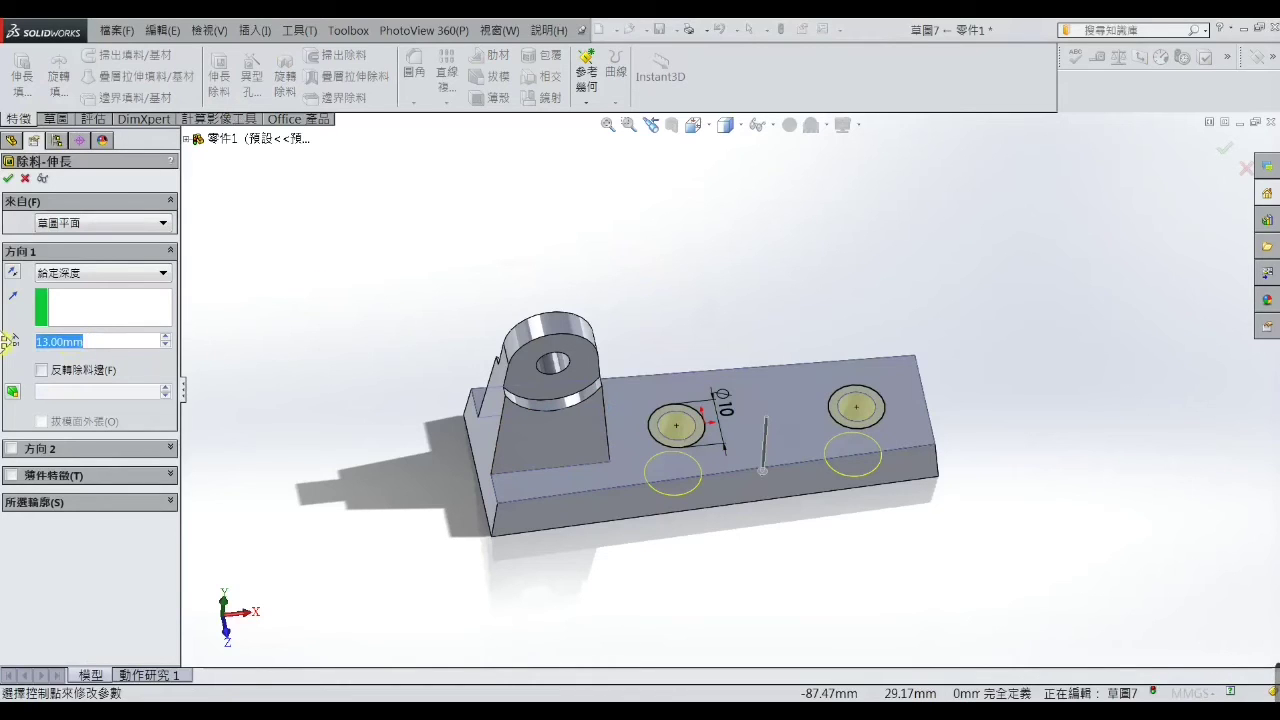
type("3.5")
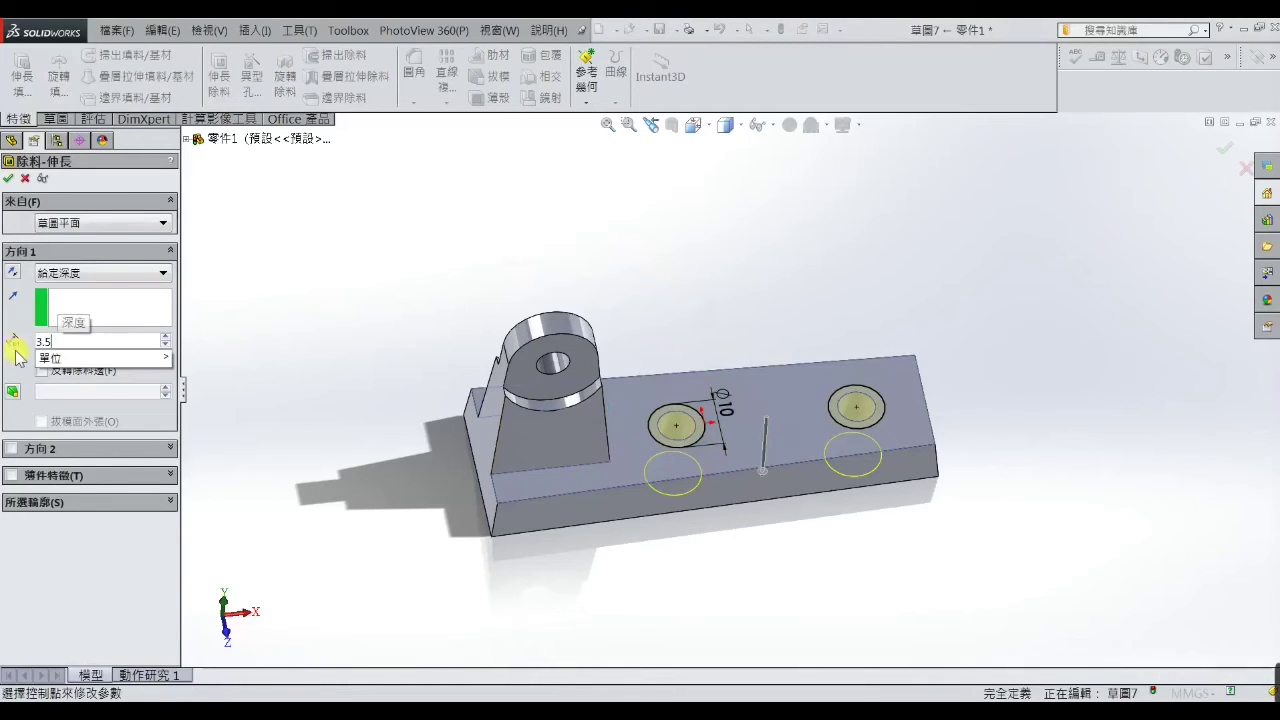
key("Return")
left_click(15, 394)
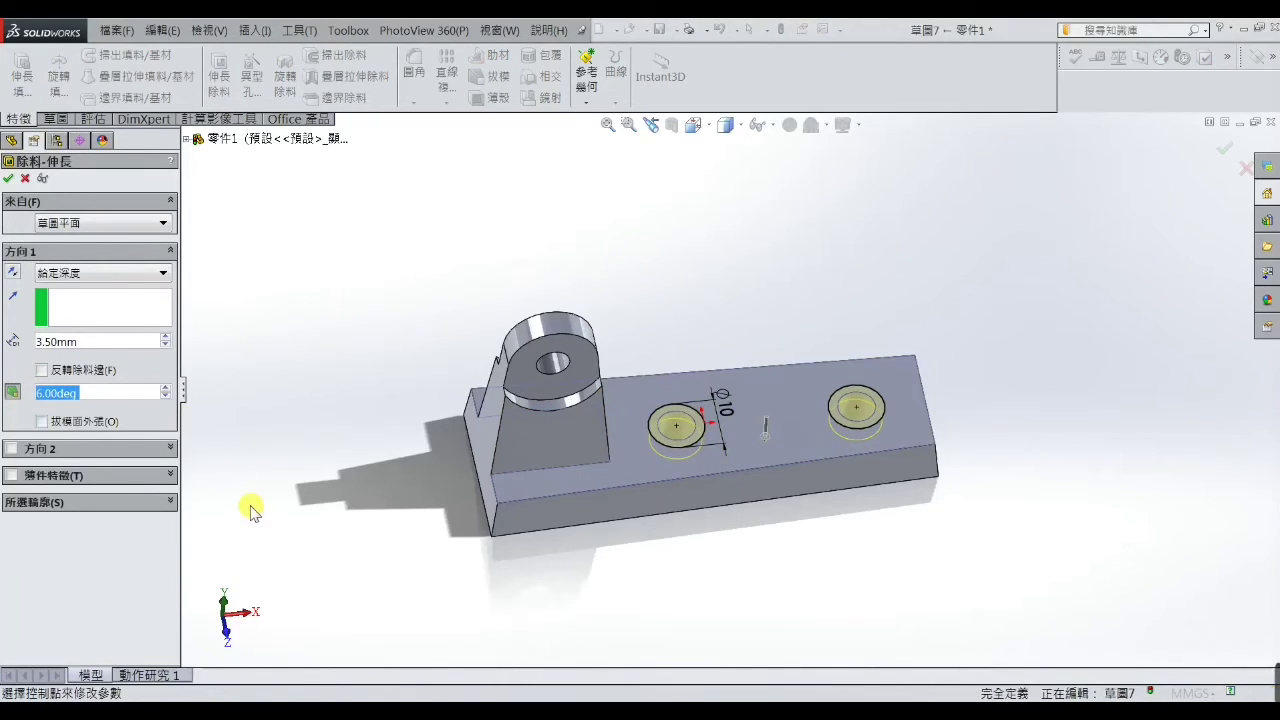
middle_click_drag(251, 508, 248, 425)
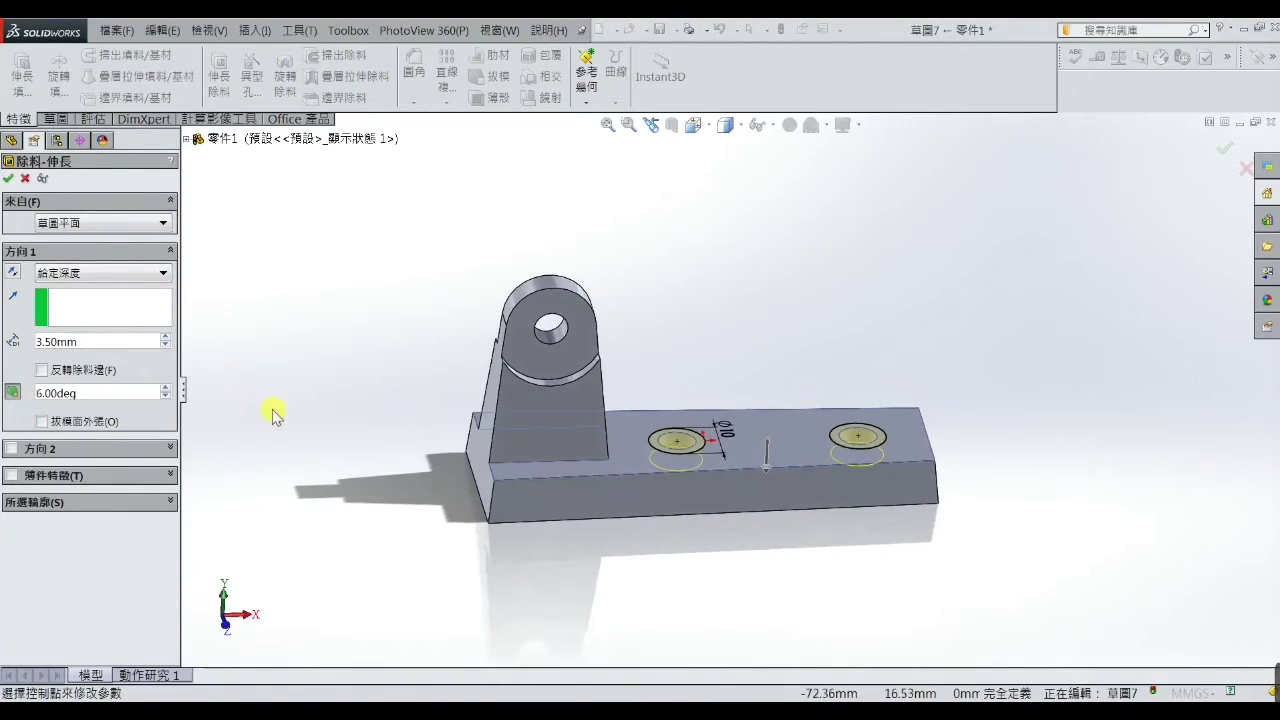
left_click(10, 178)
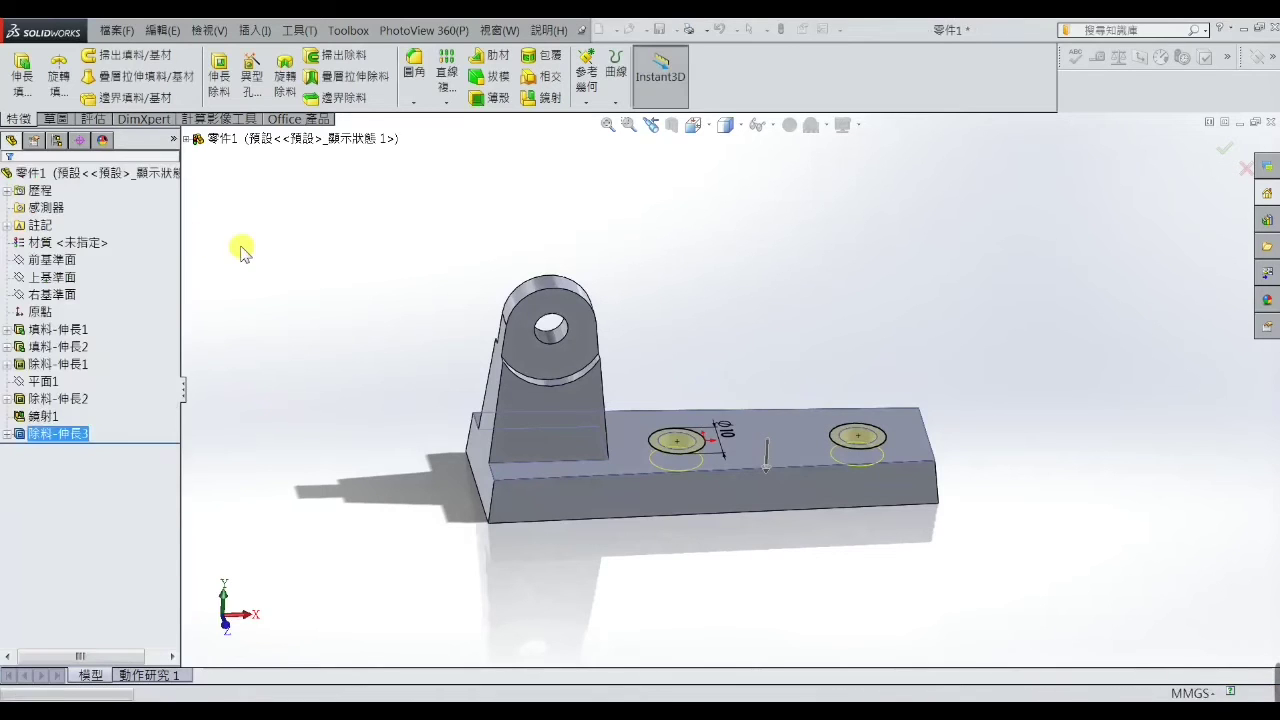
mouse_move(400, 355)
middle_mouse_down()
mouse_move(417, 480)
mouse_move(397, 517)
mouse_move(403, 557)
mouse_move(400, 320)
mouse_move(380, 309)
mouse_move(400, 326)
mouse_move(394, 362)
middle_mouse_up()
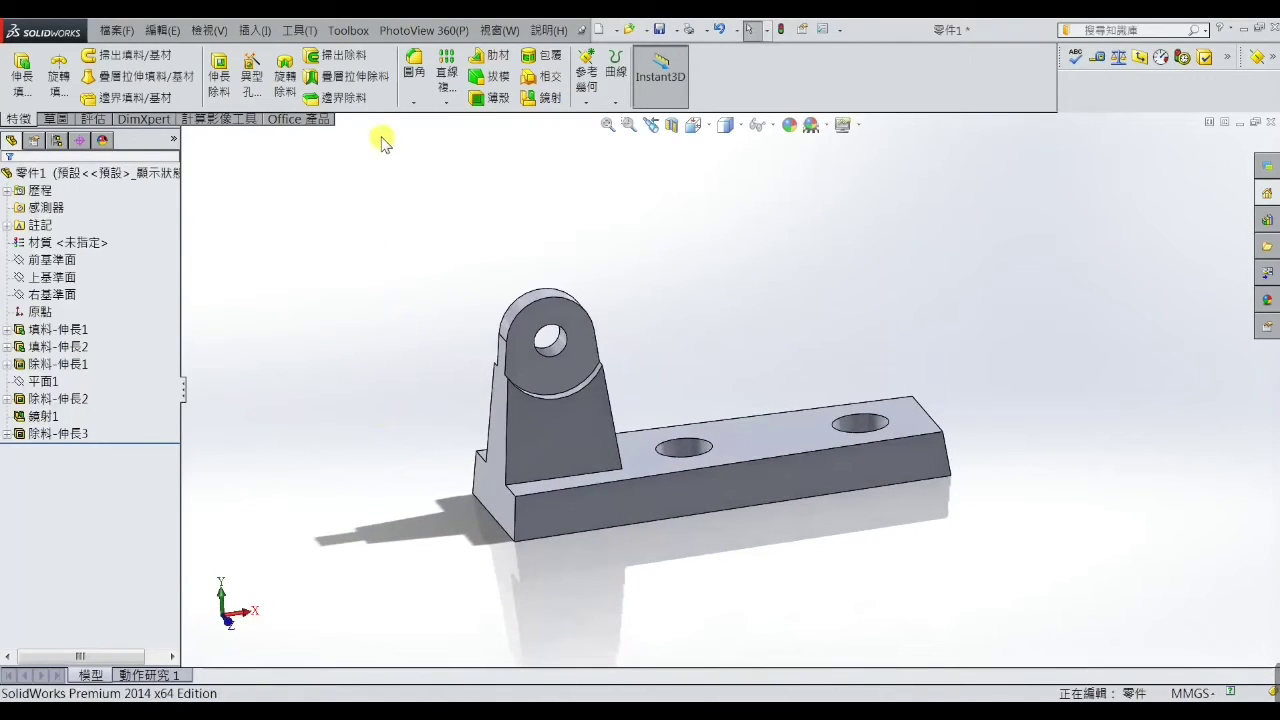
Start a 1 mm fillet and select the base's vertical corner edges and a back edge.
left_click(414, 66)
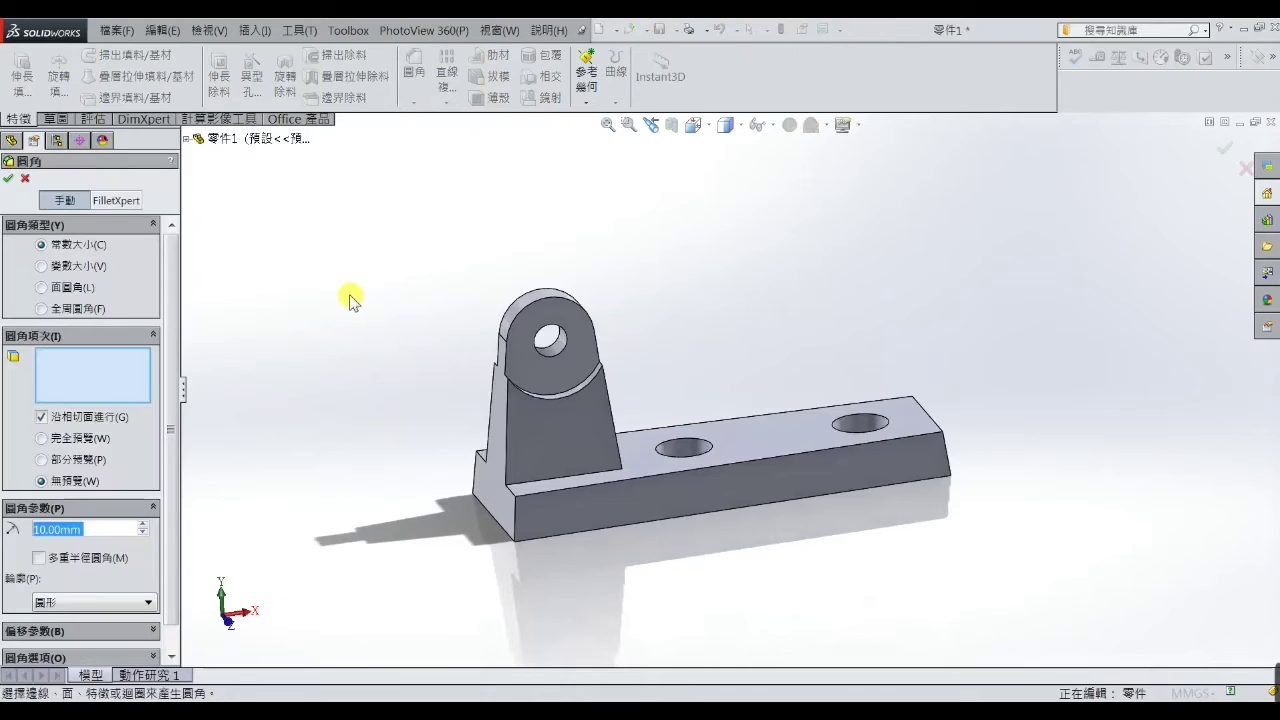
left_click_drag(104, 529, 20, 527)
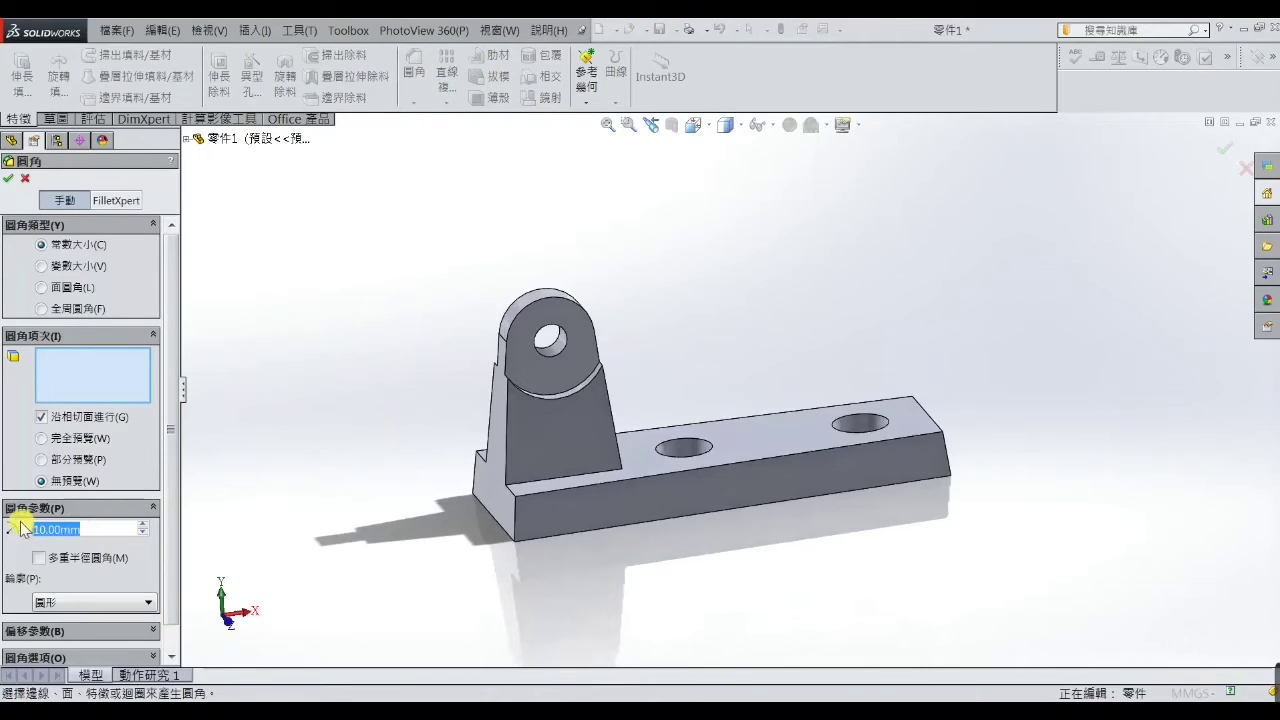
type("1")
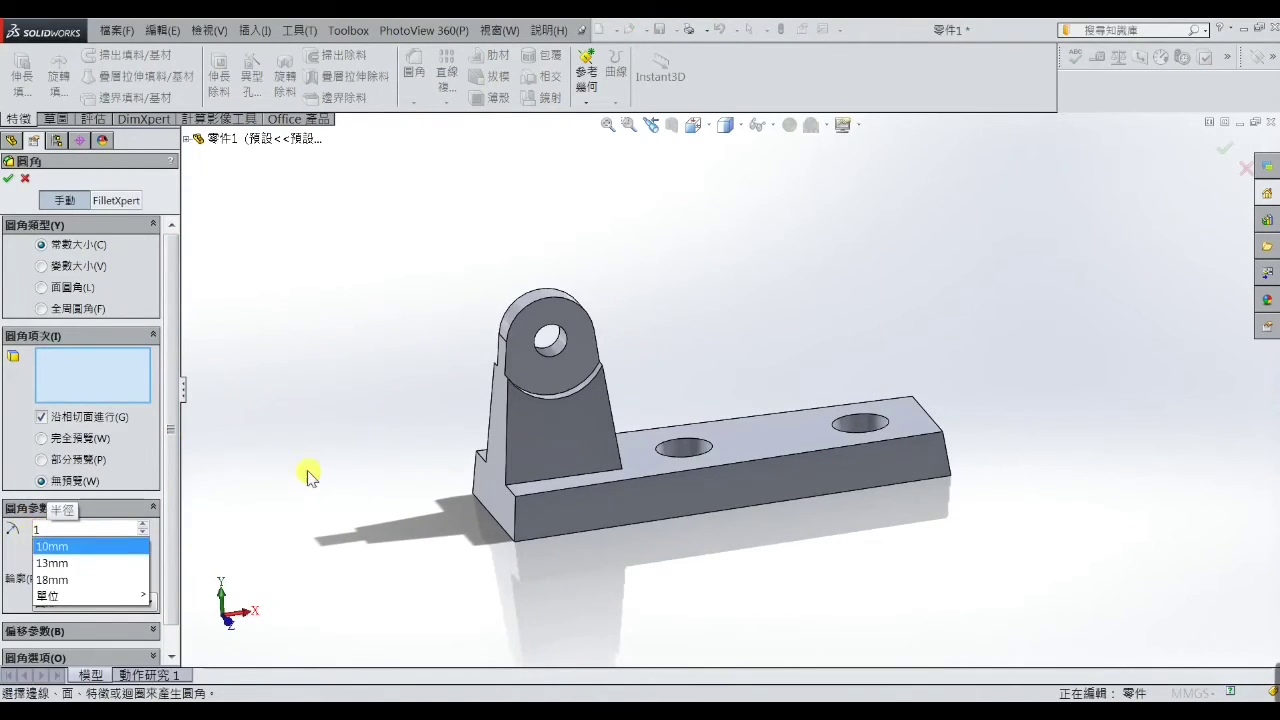
key("Return")
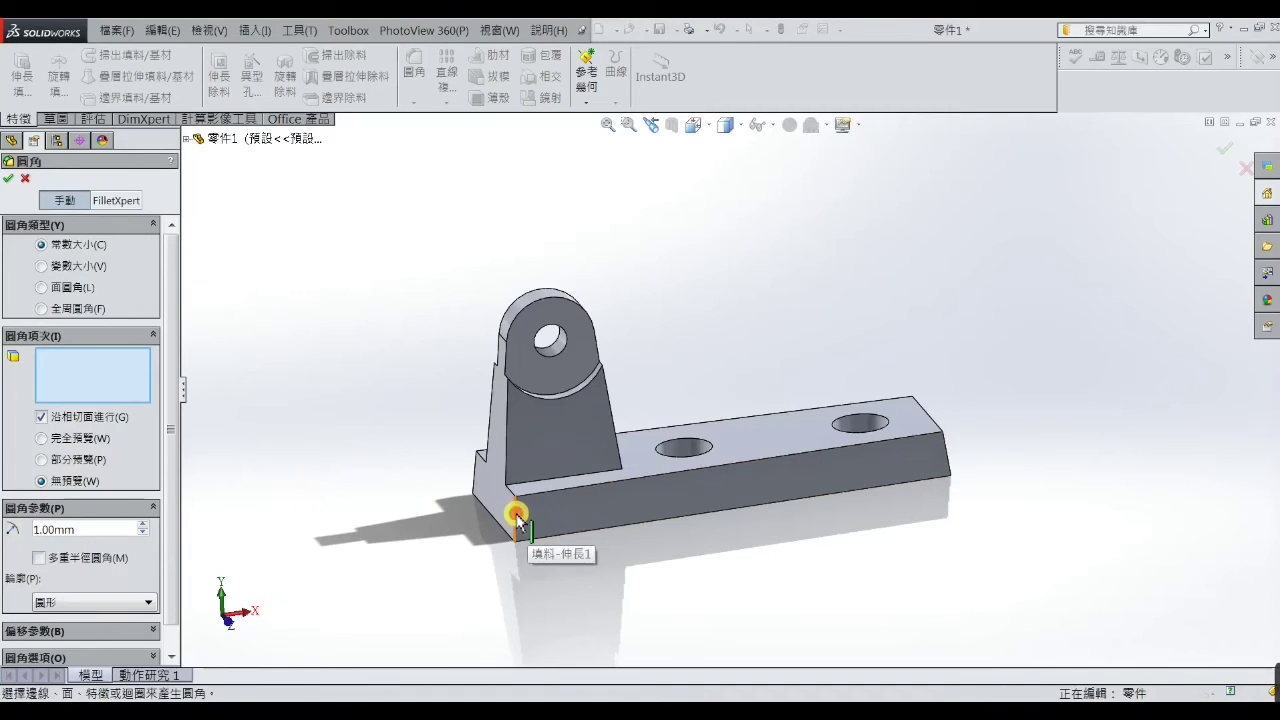
left_click(516, 516)
left_click(478, 468)
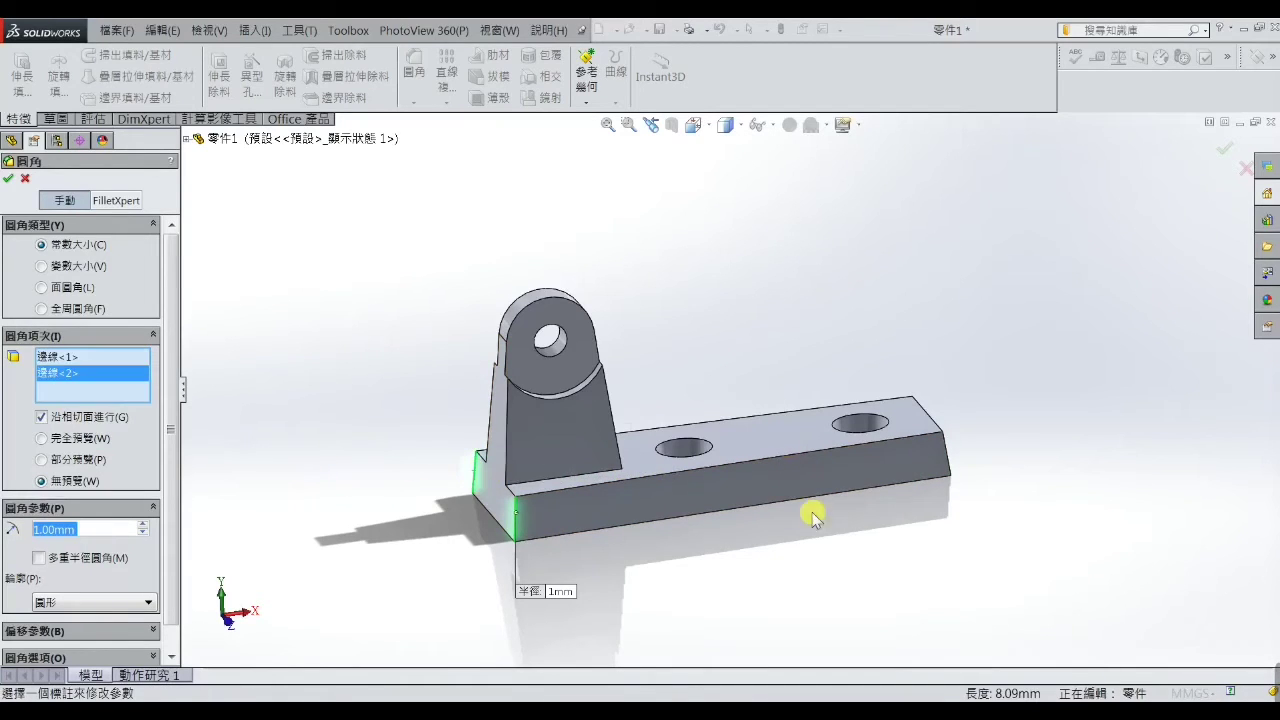
left_click(946, 456)
left_click(912, 409)
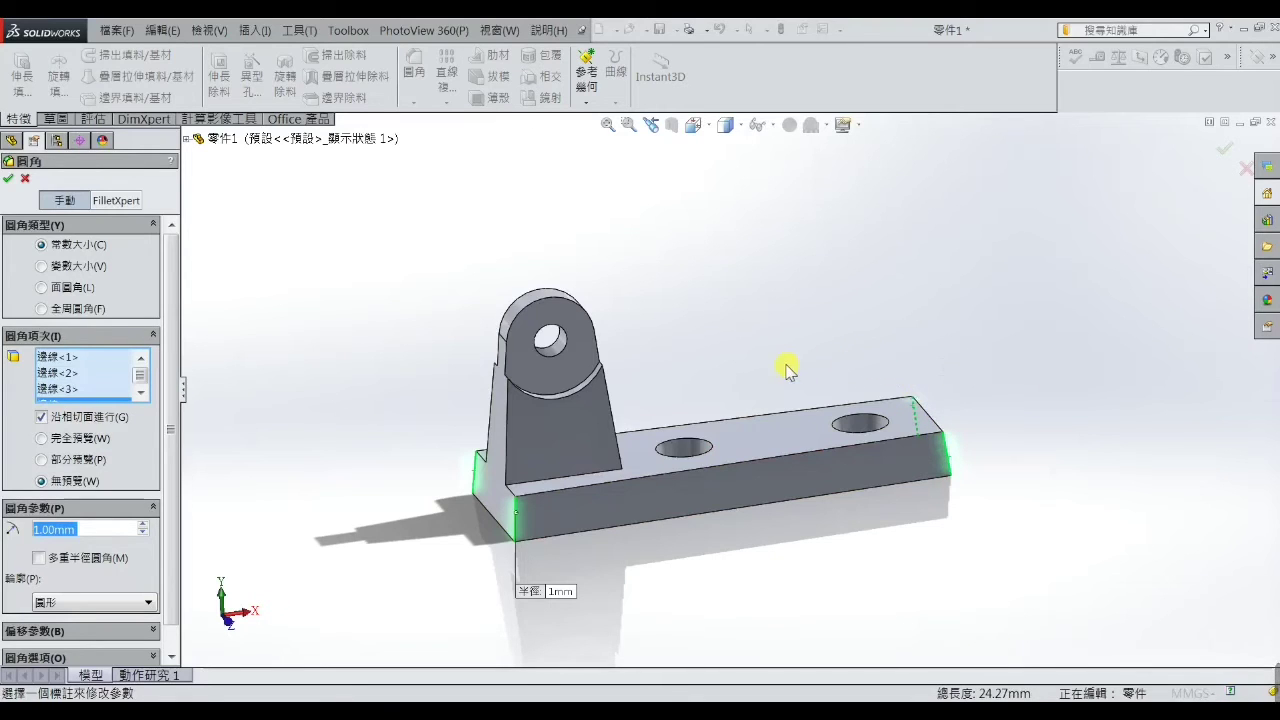
Add the base's top and left-end edges and apply the 1 mm fillet 圓角1.
left_click(776, 410)
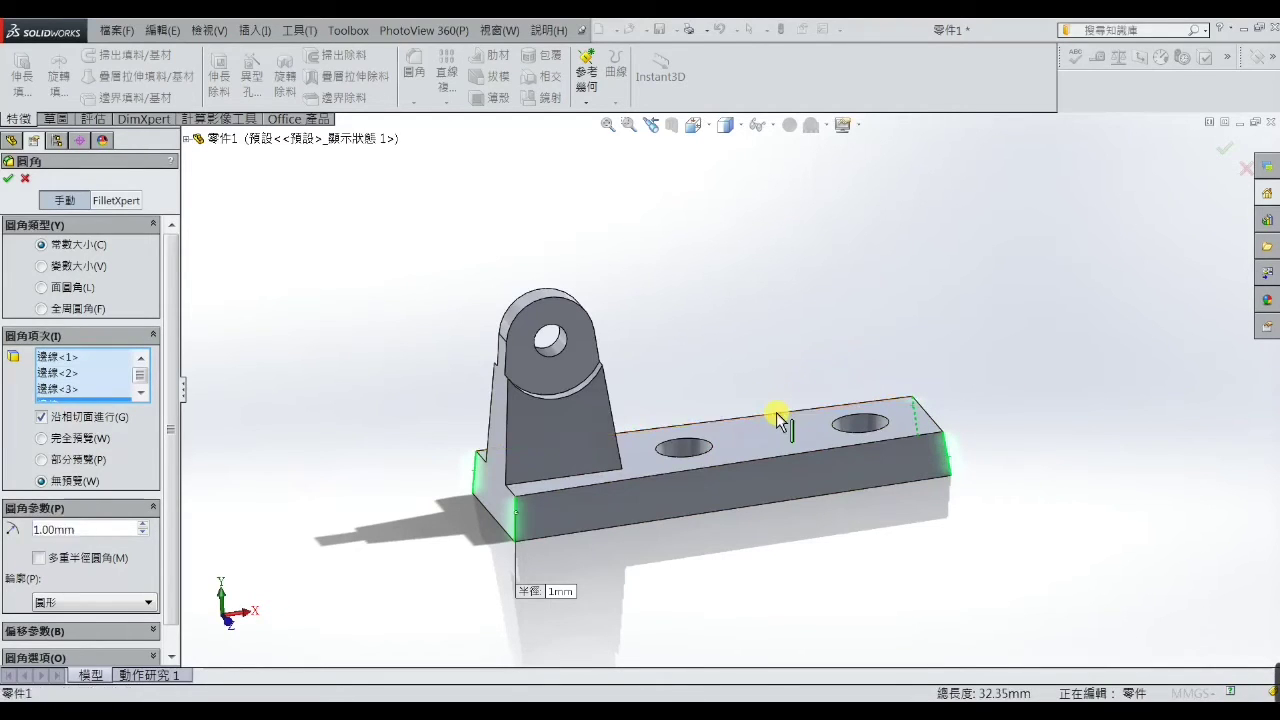
left_click(926, 411)
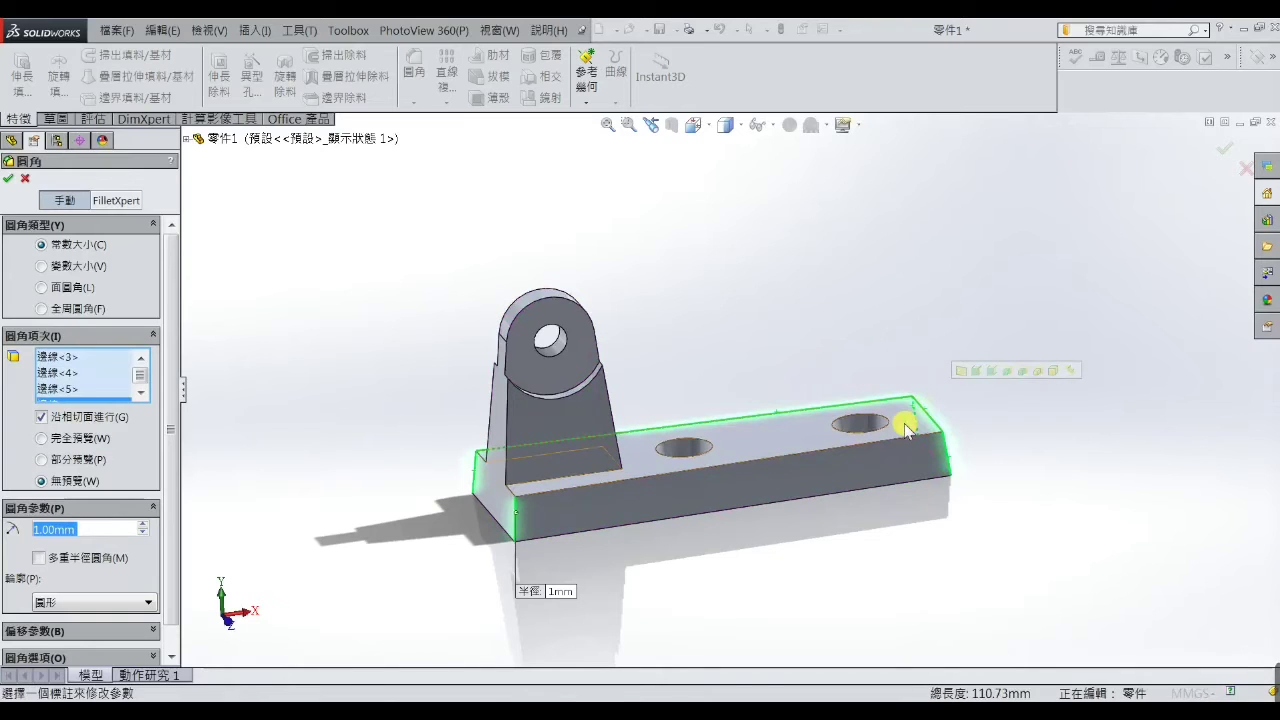
left_click(892, 441)
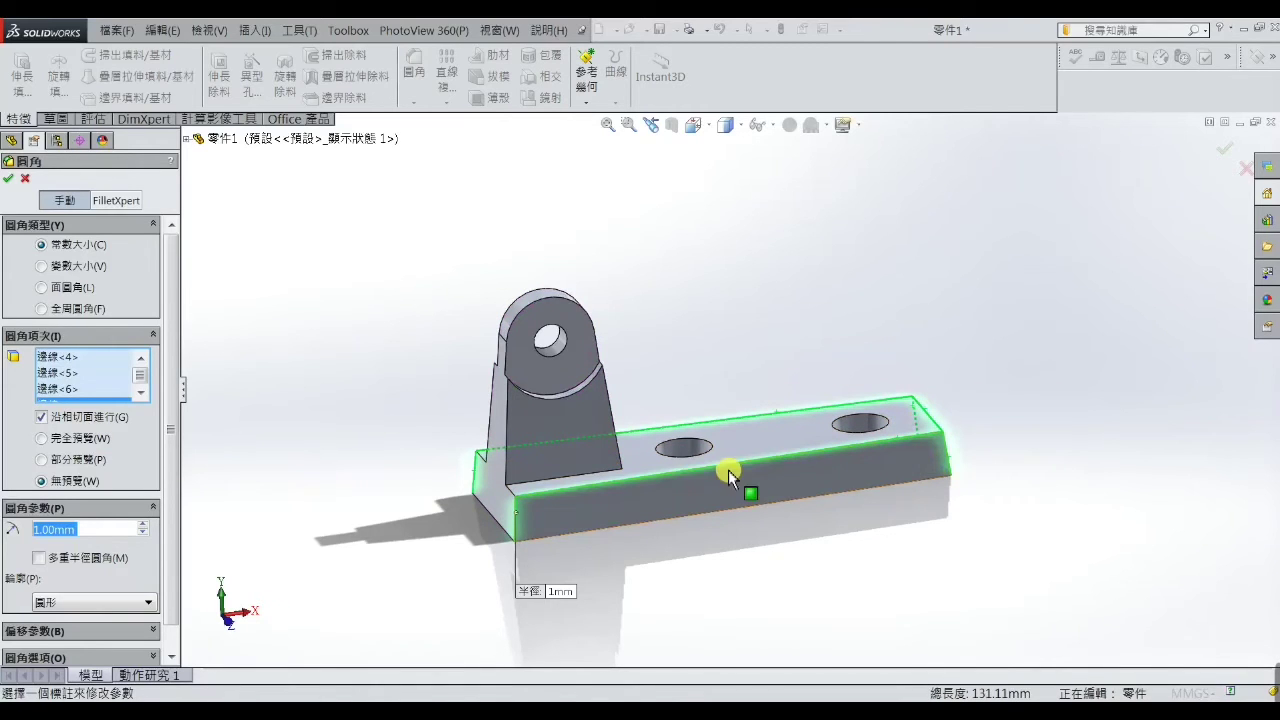
scroll(528, 485, "down", 3)
left_click(534, 481)
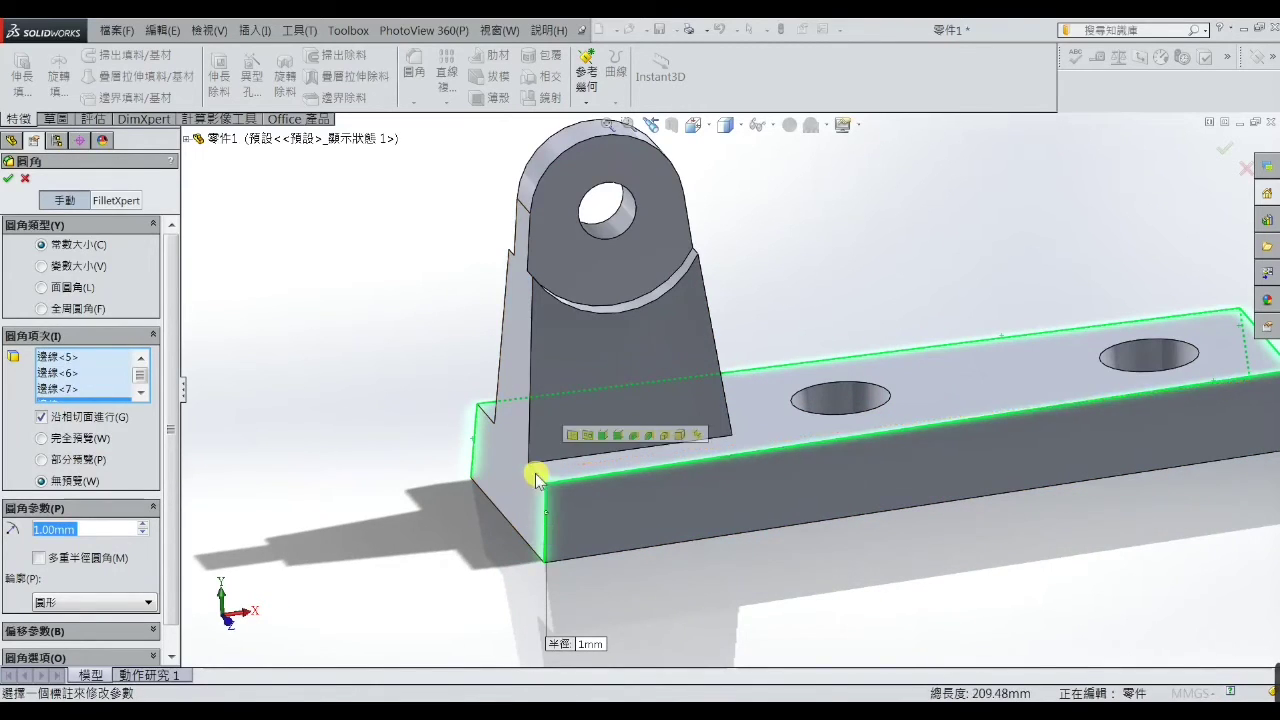
left_click(481, 410)
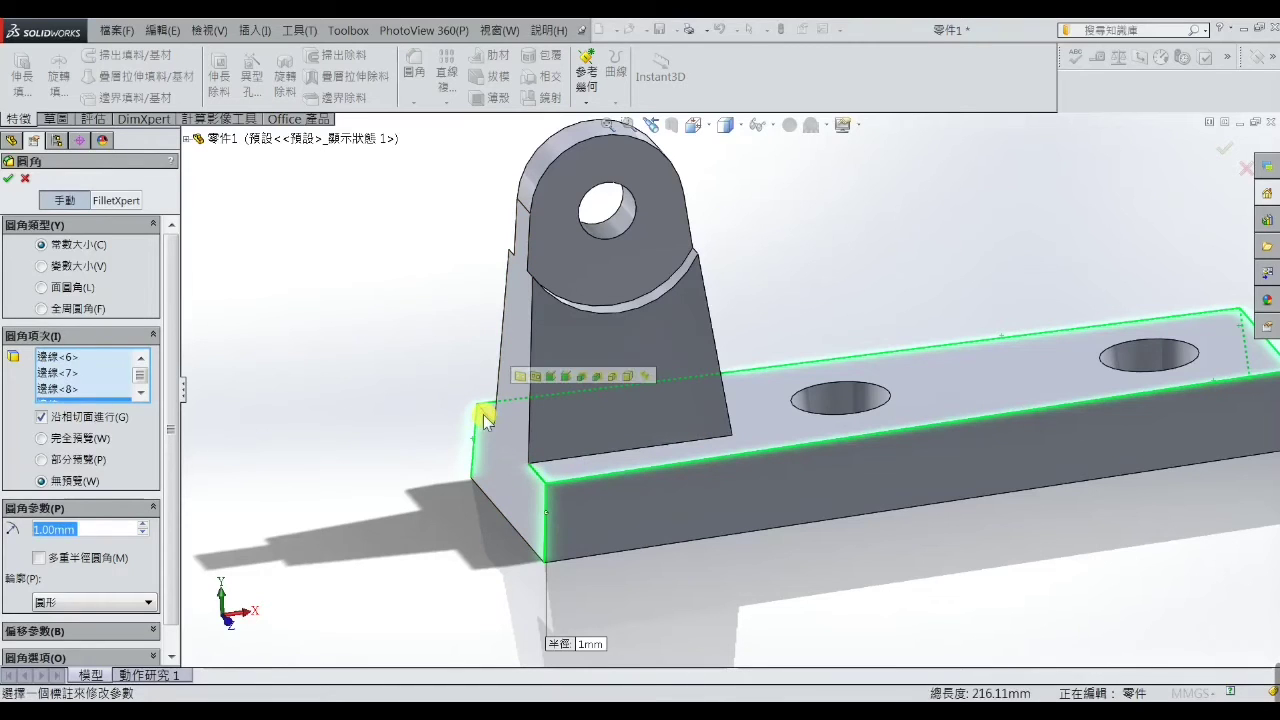
left_click(9, 180)
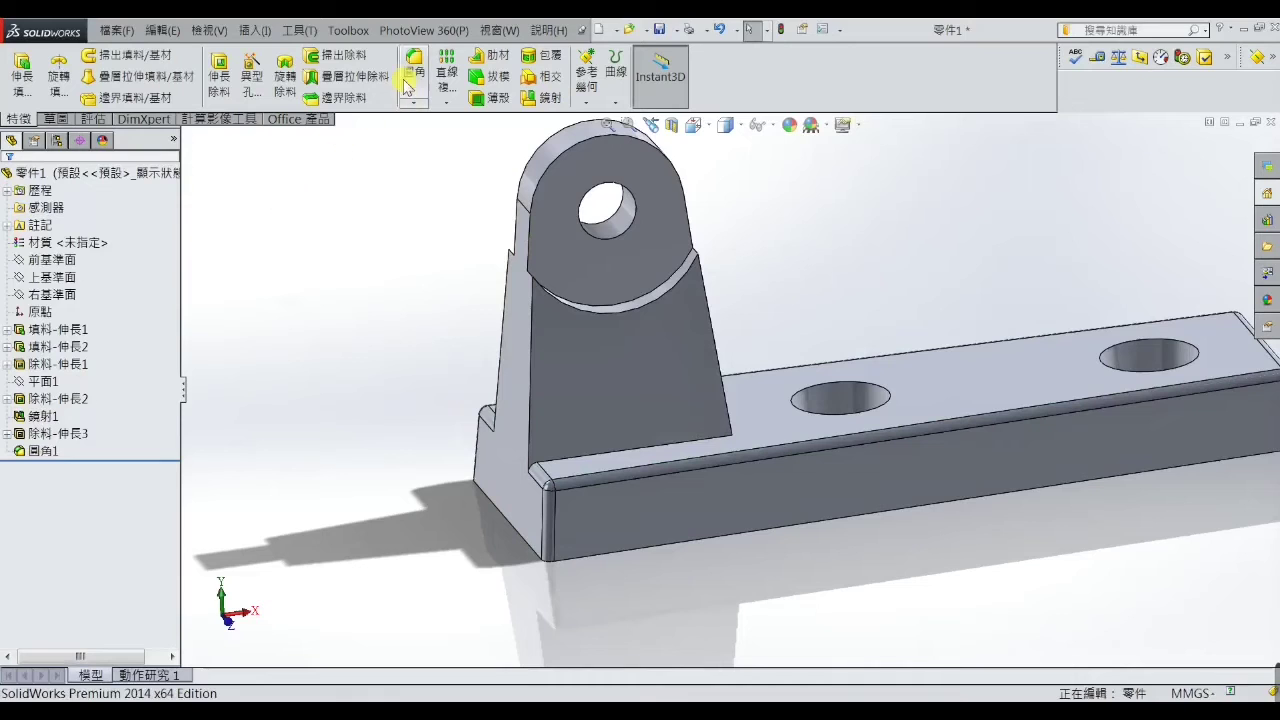
left_click(413, 70)
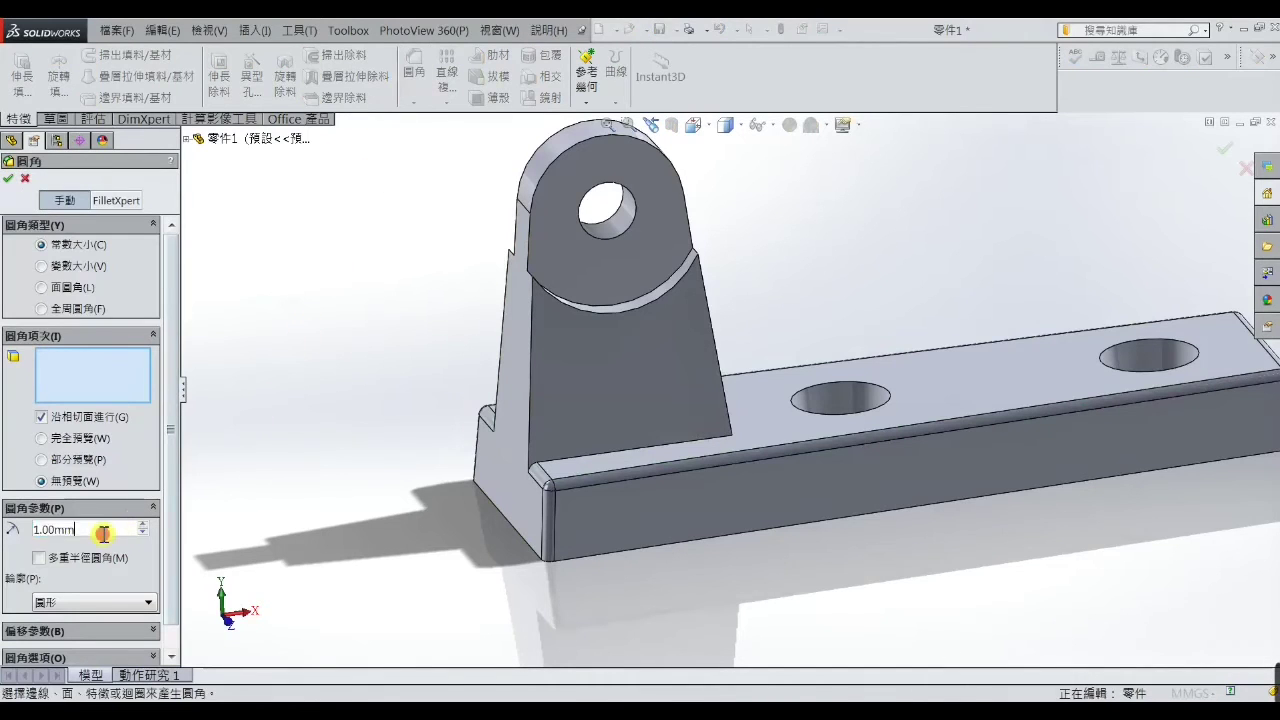
Set the fillet radius to 0.5 mm and select the upright's side and under-hole arc edges.
type("0")
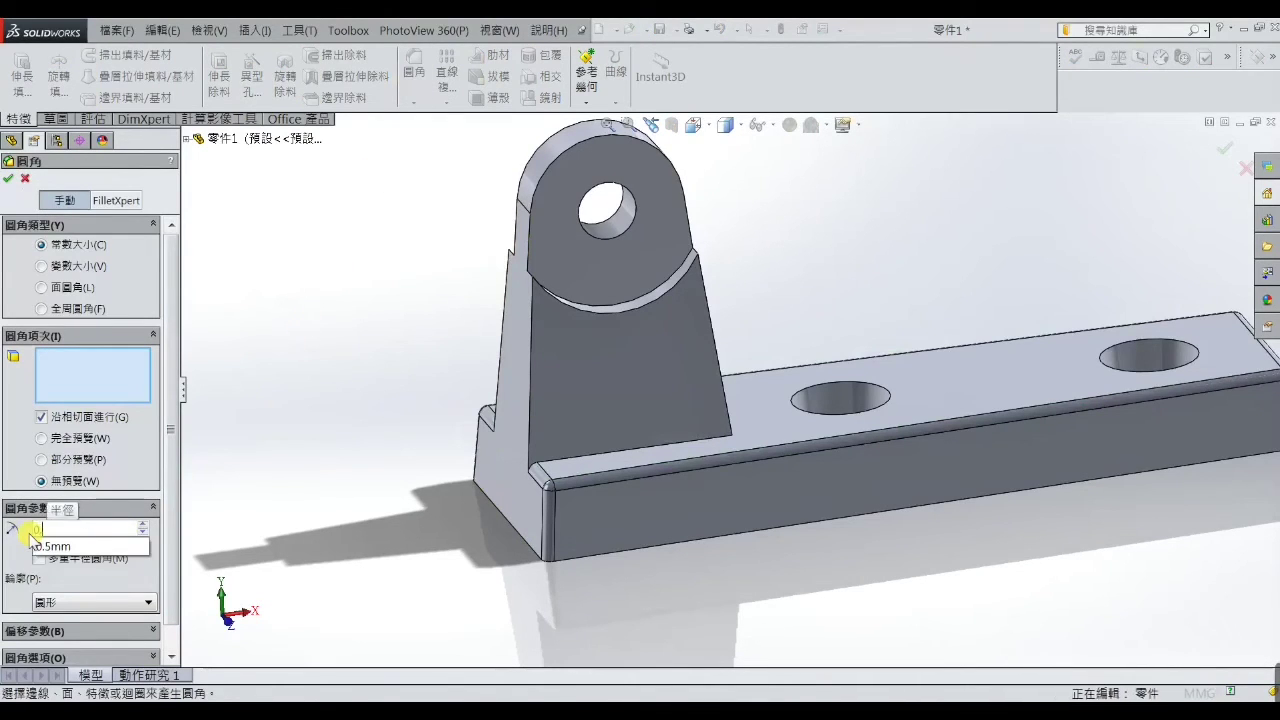
left_click(40, 546)
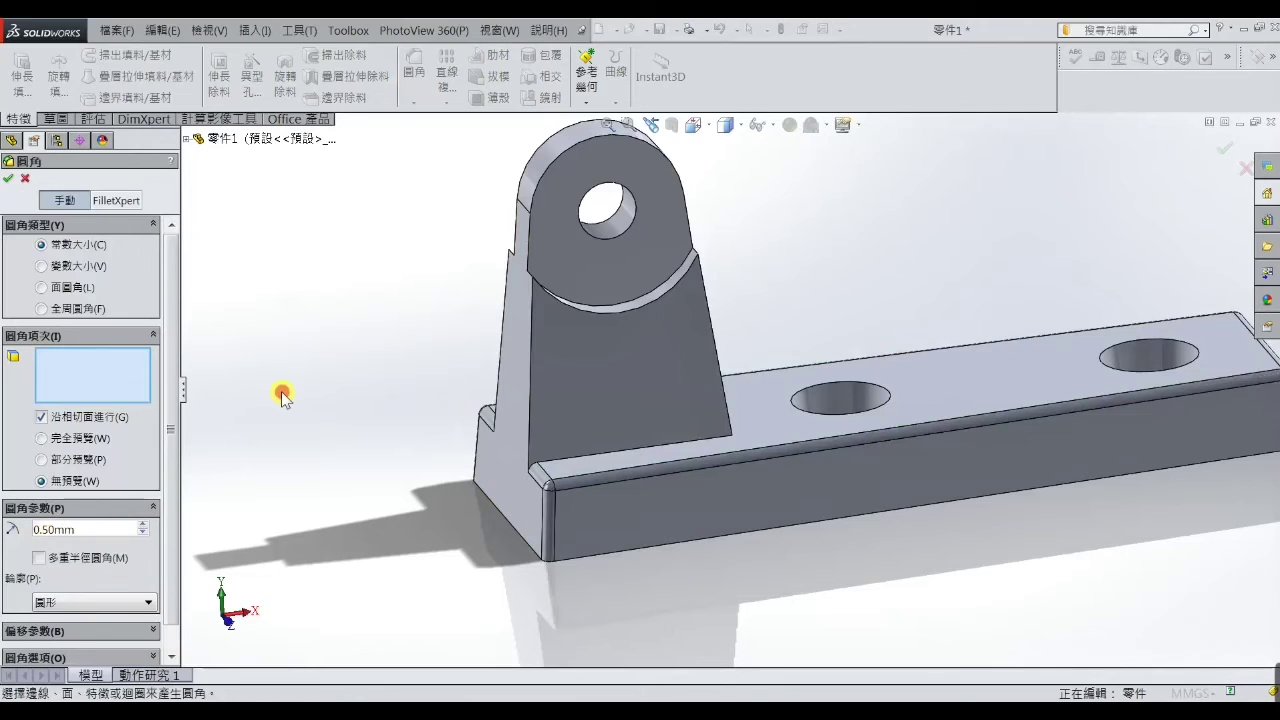
left_click(532, 300)
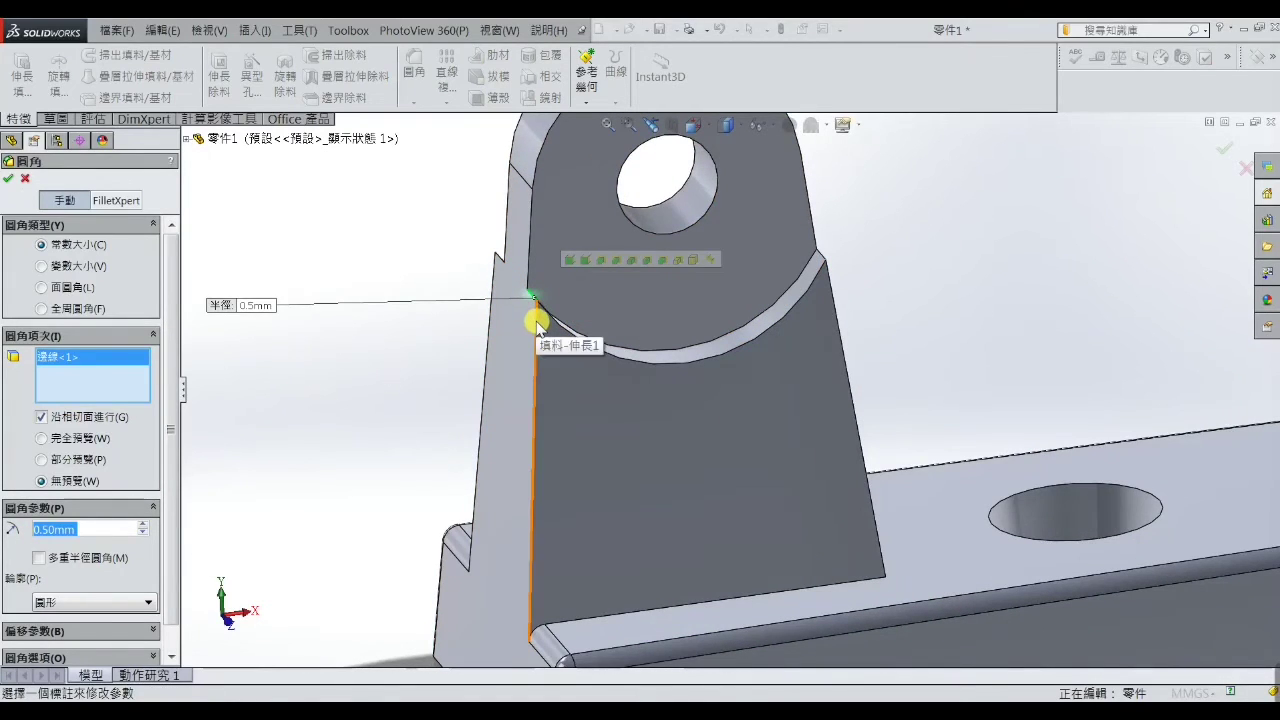
left_click(538, 318)
left_click(578, 340)
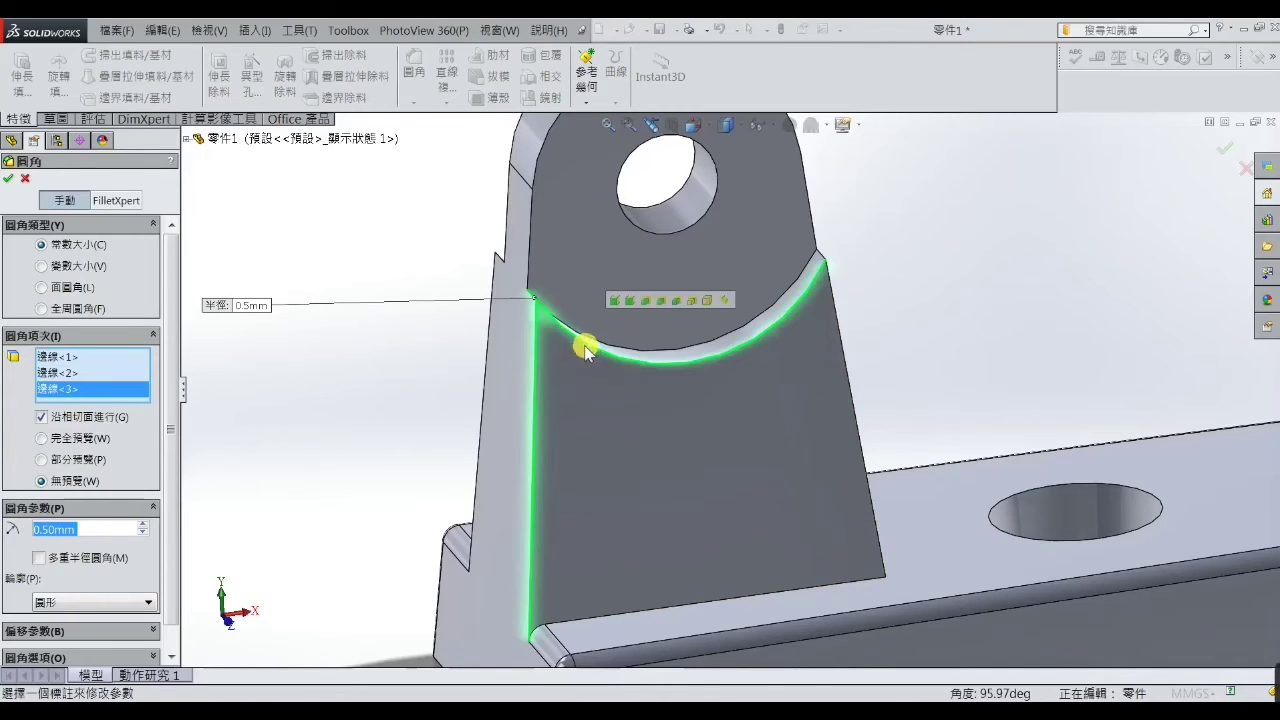
left_click(829, 298)
Add the rib and lug top edges from the other side and apply fillet 圓角2.
scroll(832, 315, "up", 2)
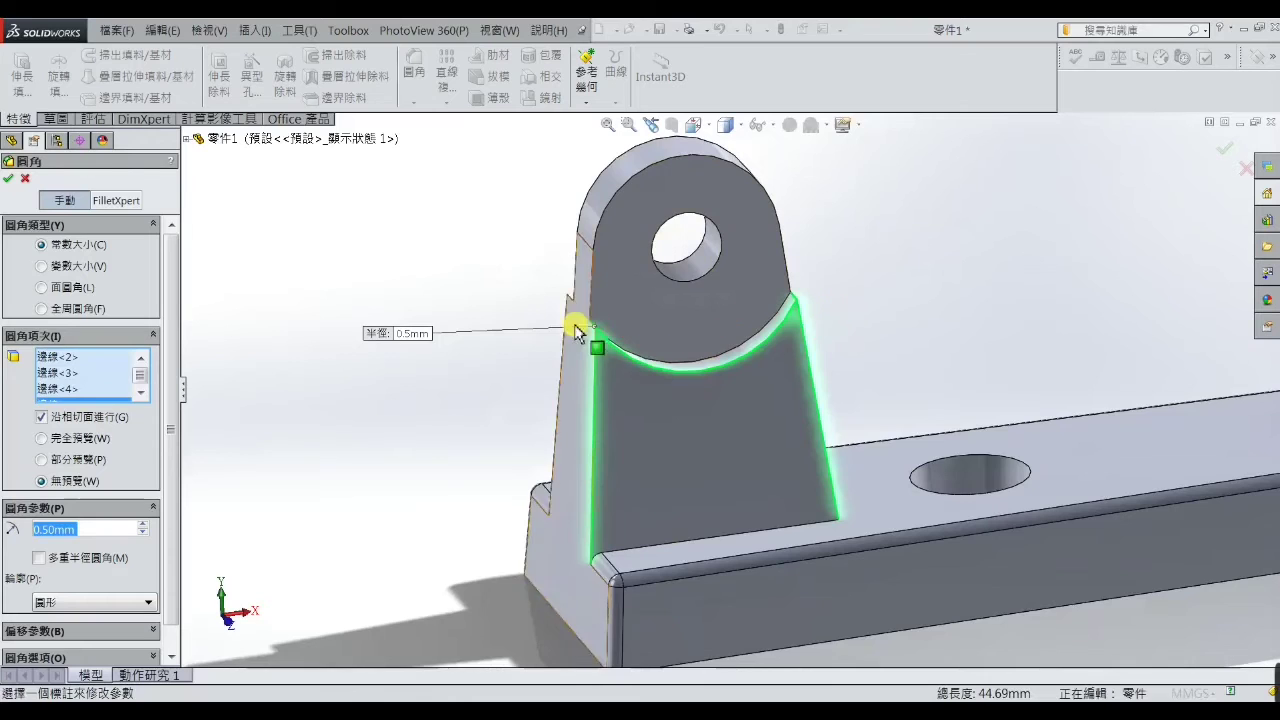
mouse_move(577, 335)
middle_mouse_down()
mouse_move(755, 346)
mouse_move(686, 429)
middle_mouse_up()
left_click(612, 388)
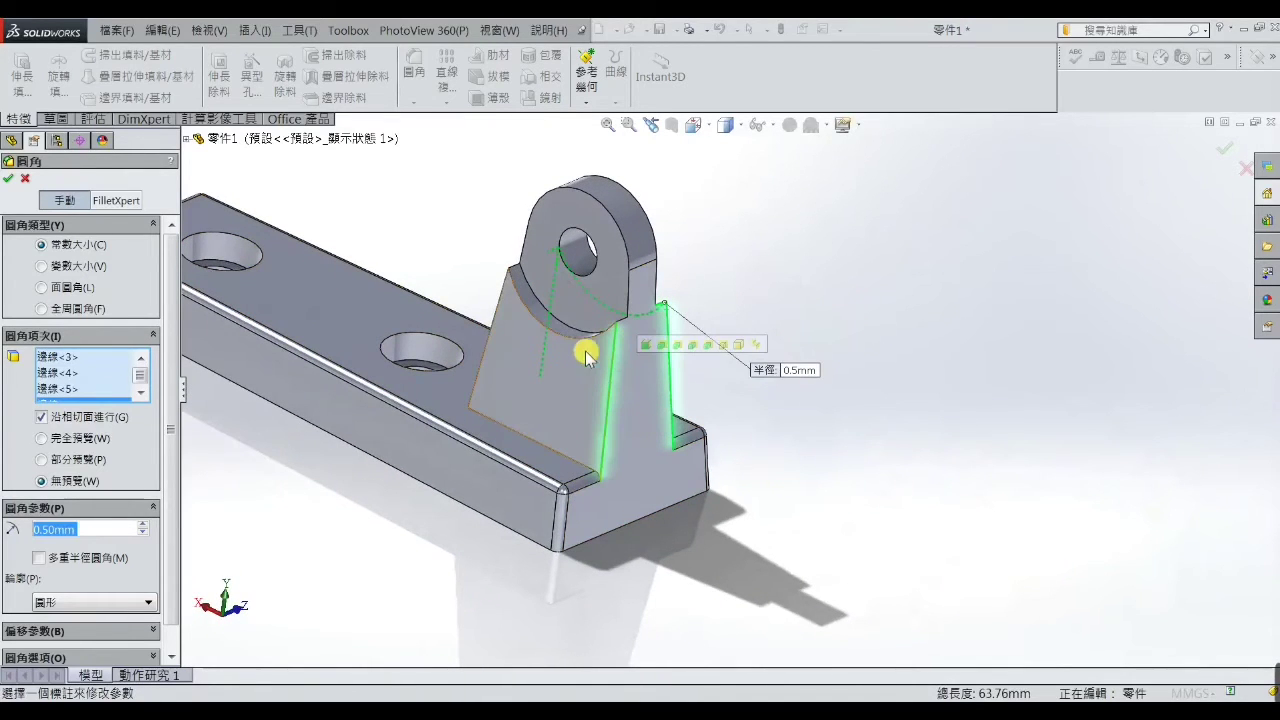
left_click(580, 337)
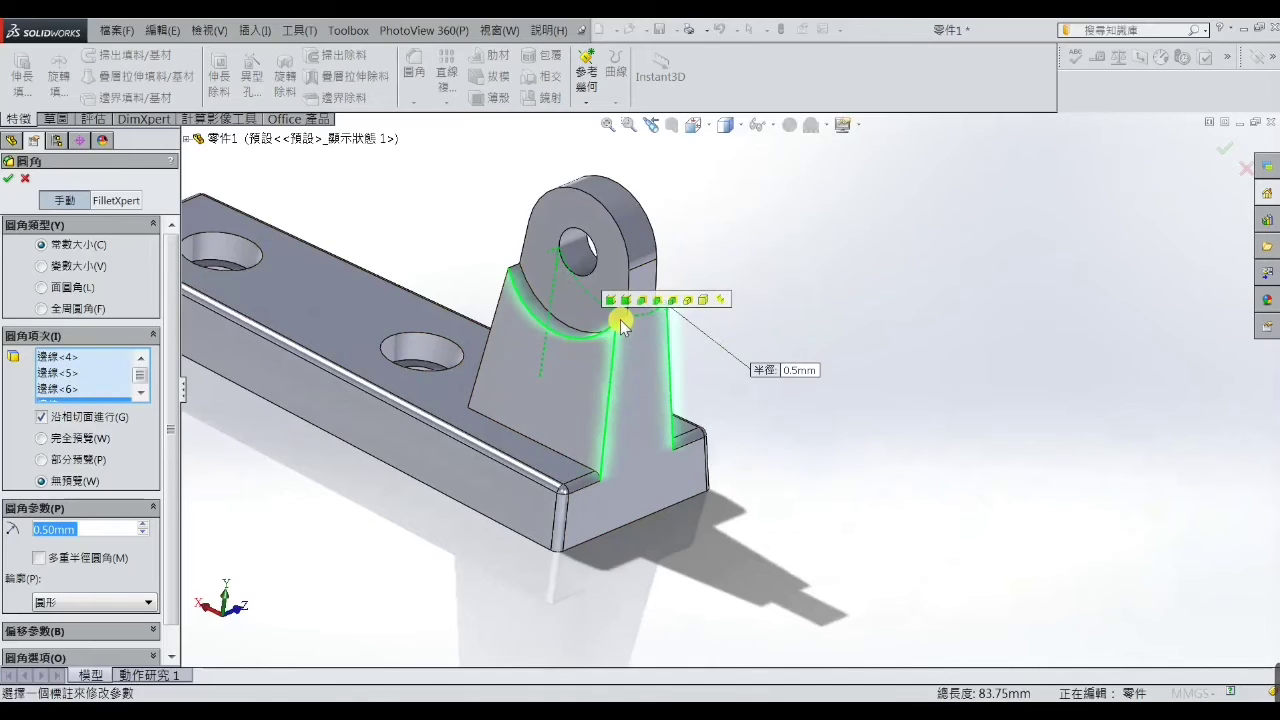
left_click(620, 323)
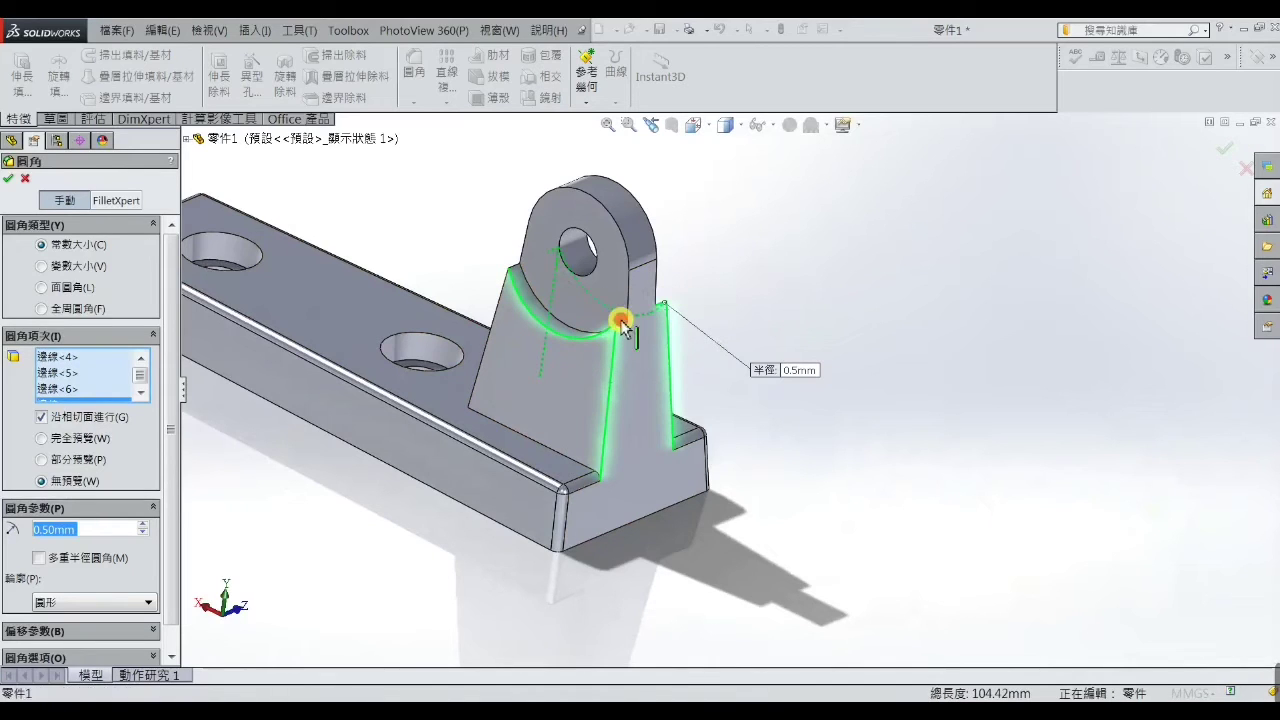
left_click(515, 270)
left_click(497, 303)
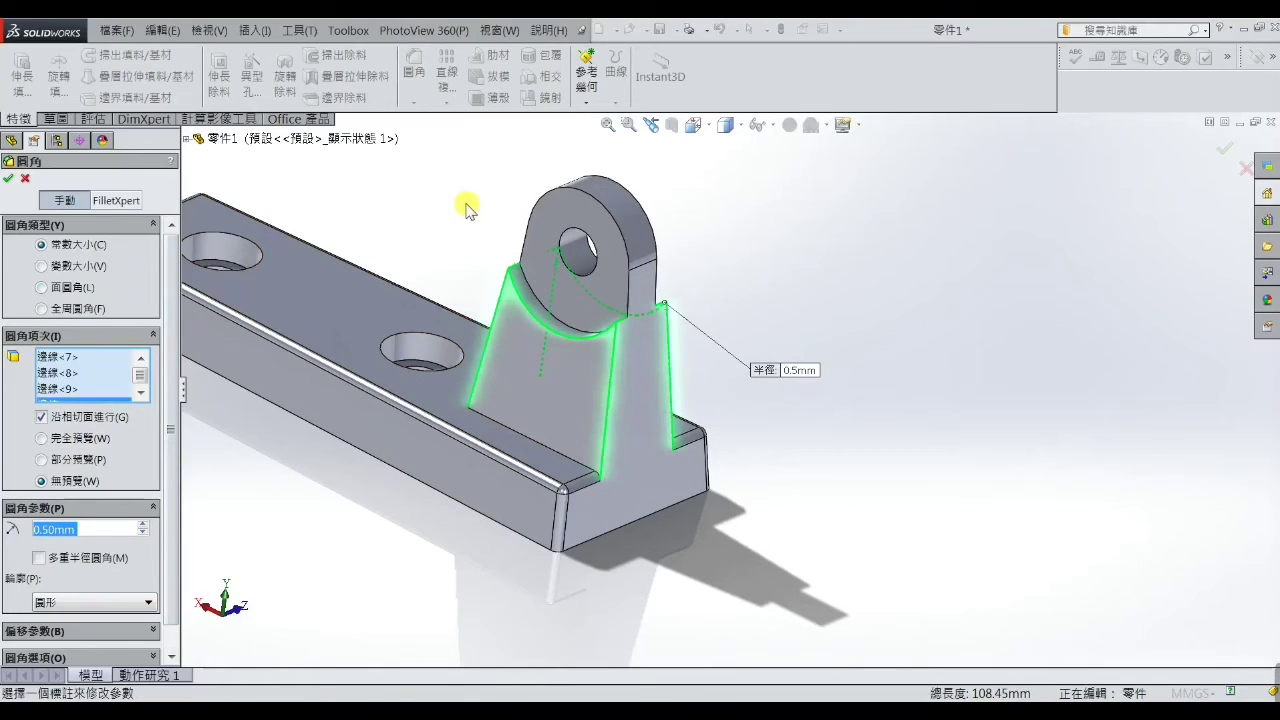
left_click(527, 222)
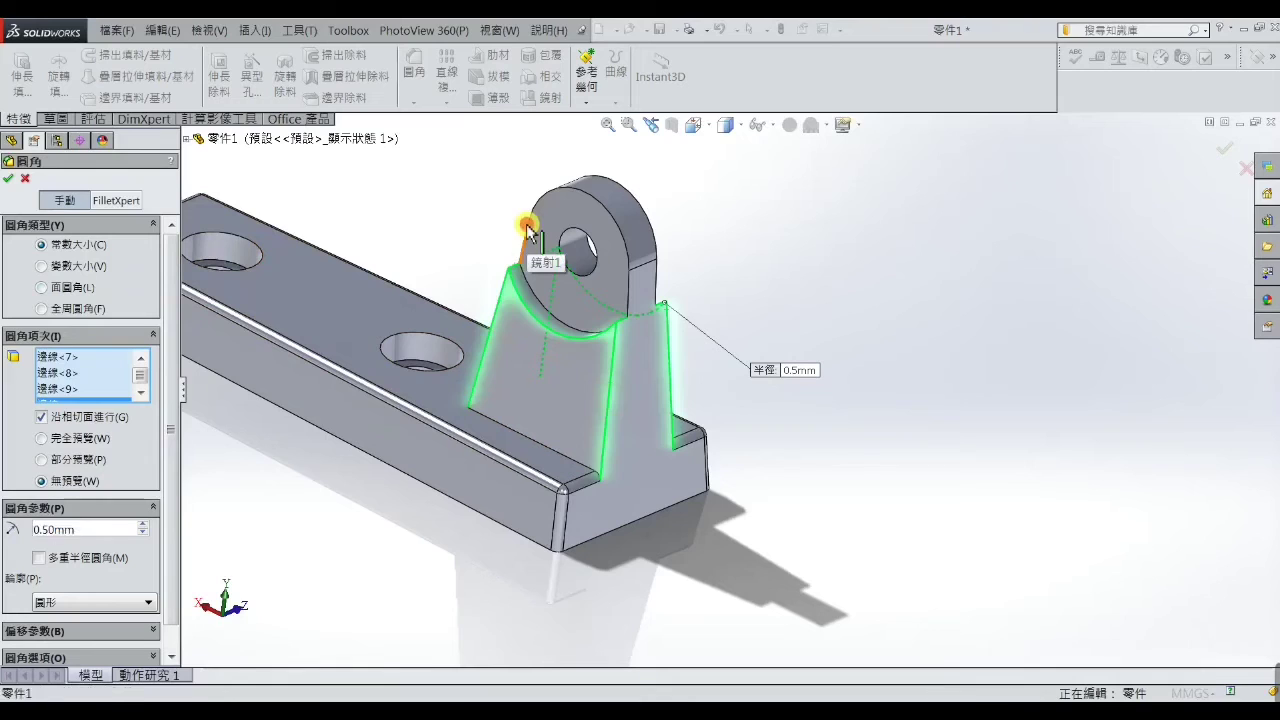
left_click(640, 208)
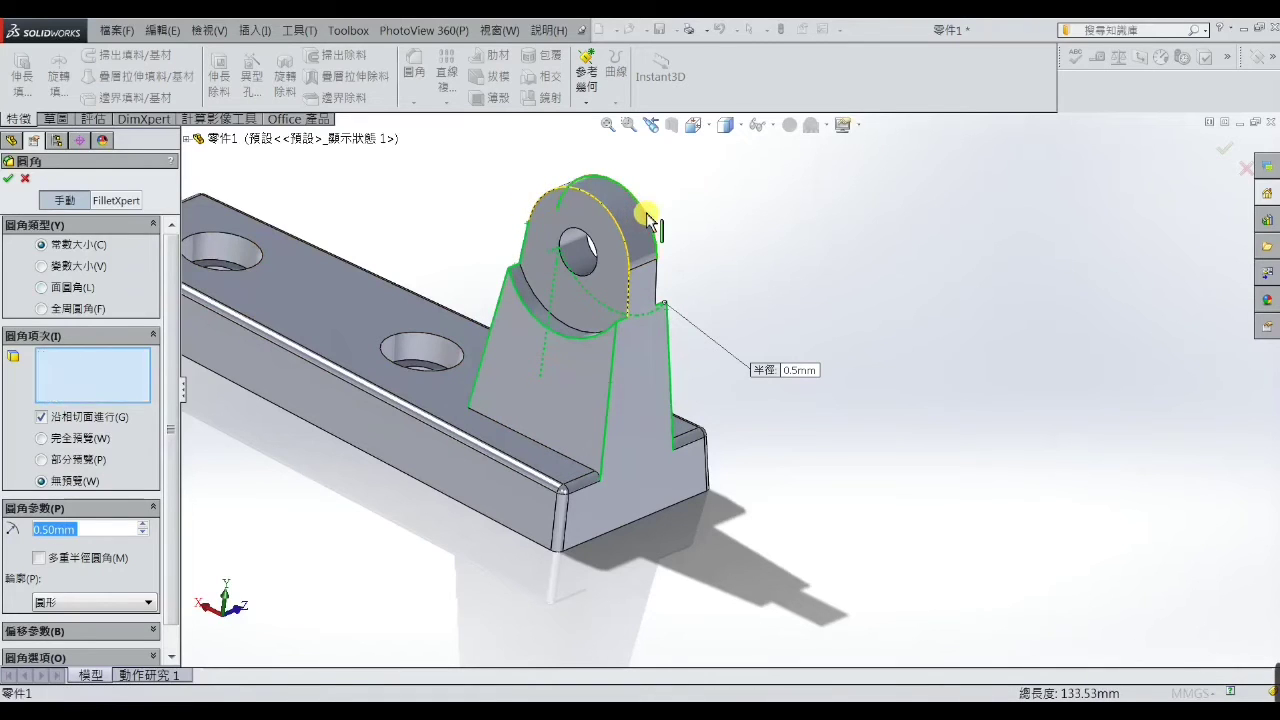
left_click(11, 178)
Orbit and zoom toward the upright, then select the round lug's front face.
scroll(850, 300, "up", 3)
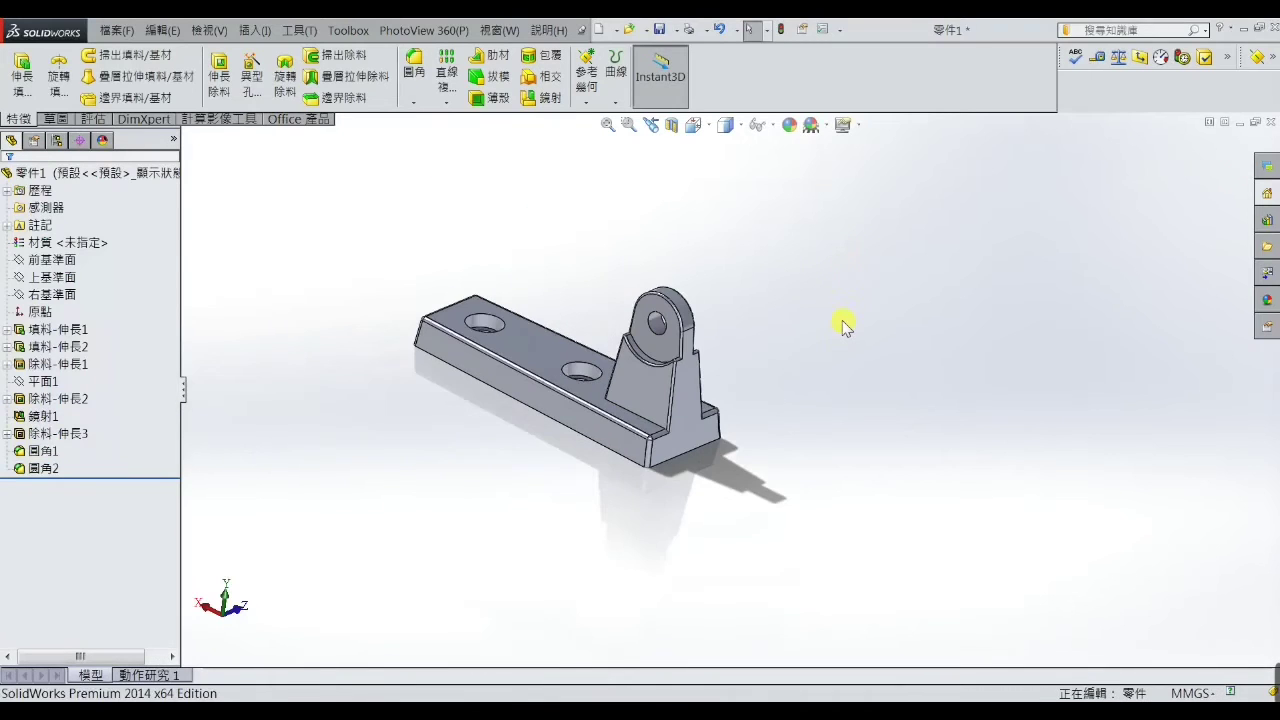
mouse_move(843, 325)
middle_mouse_down()
mouse_move(655, 291)
mouse_move(654, 323)
mouse_move(646, 291)
mouse_move(641, 301)
middle_mouse_up()
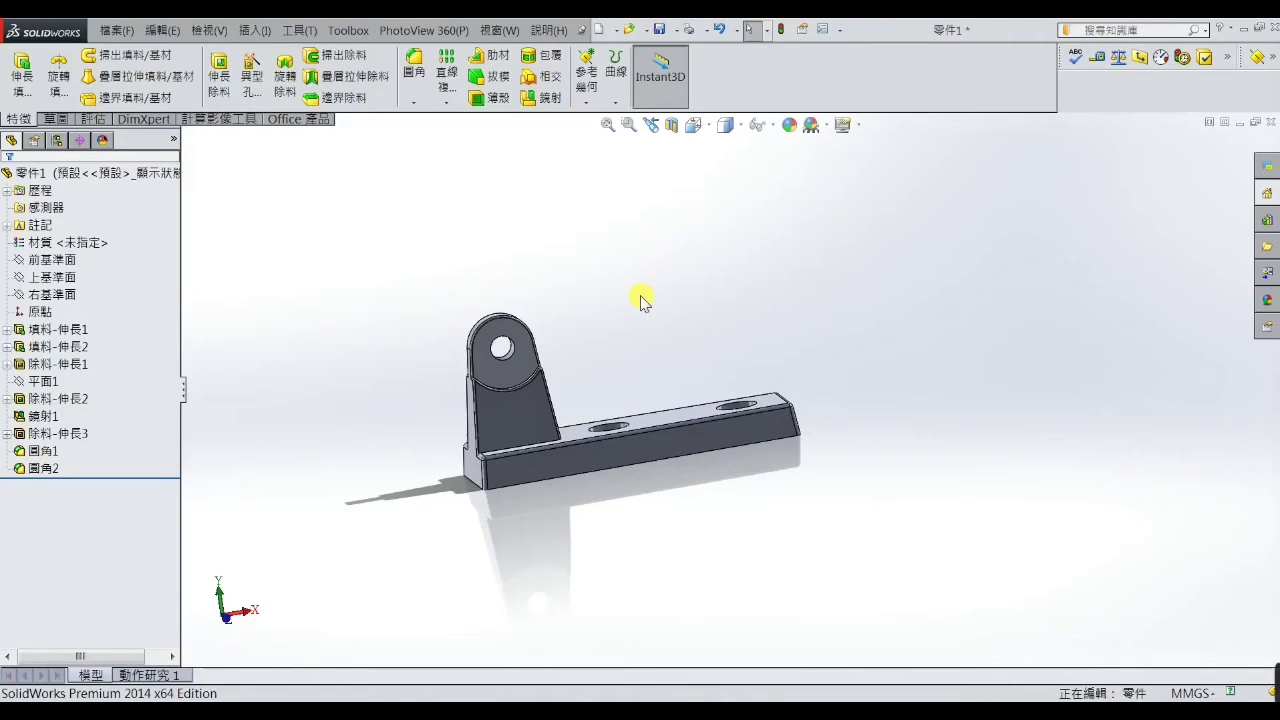
scroll(531, 363, "down", 2)
scroll(531, 363, "down", 2)
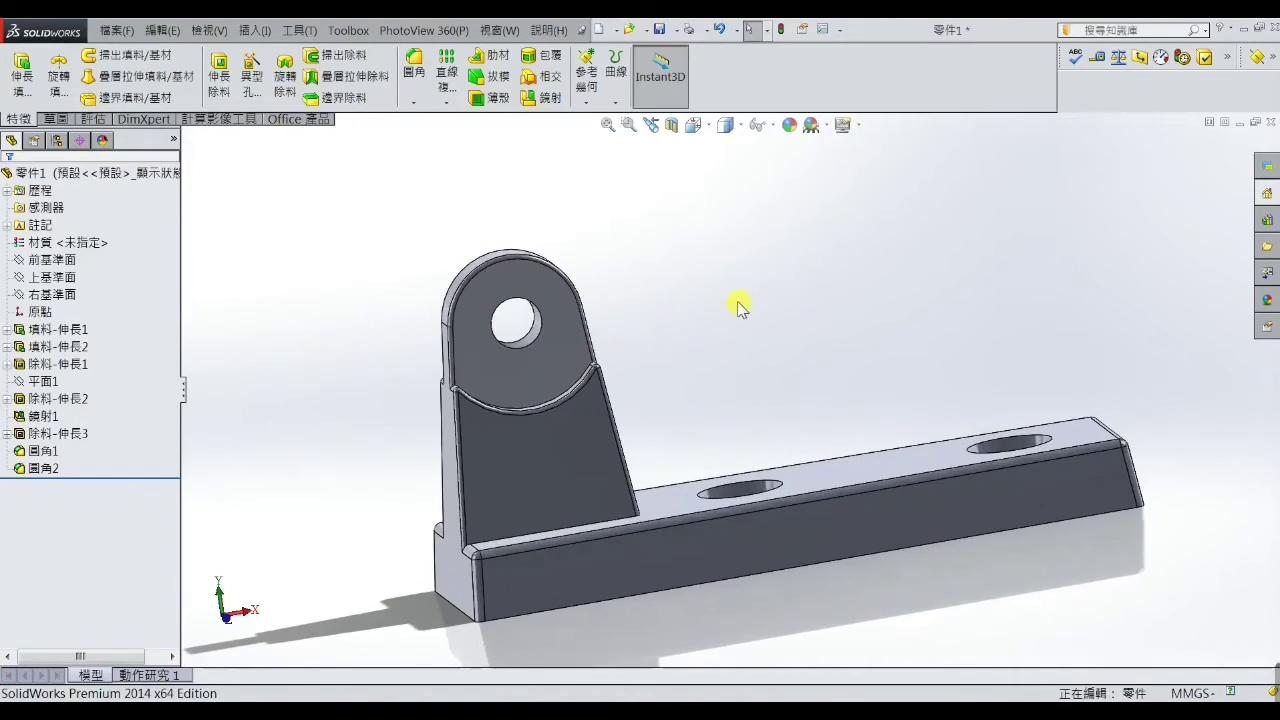
left_click(563, 355)
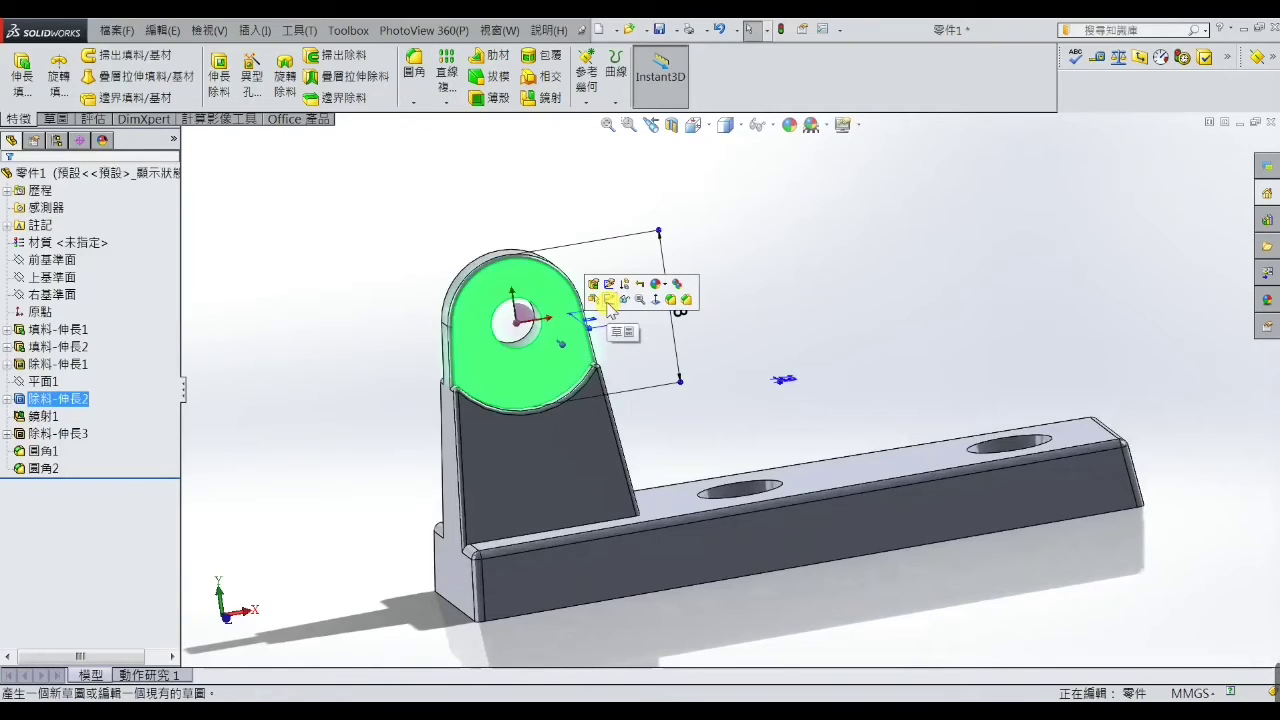
Start a sketch on the lug face and draw a circle centred on the hole.
left_click(608, 300)
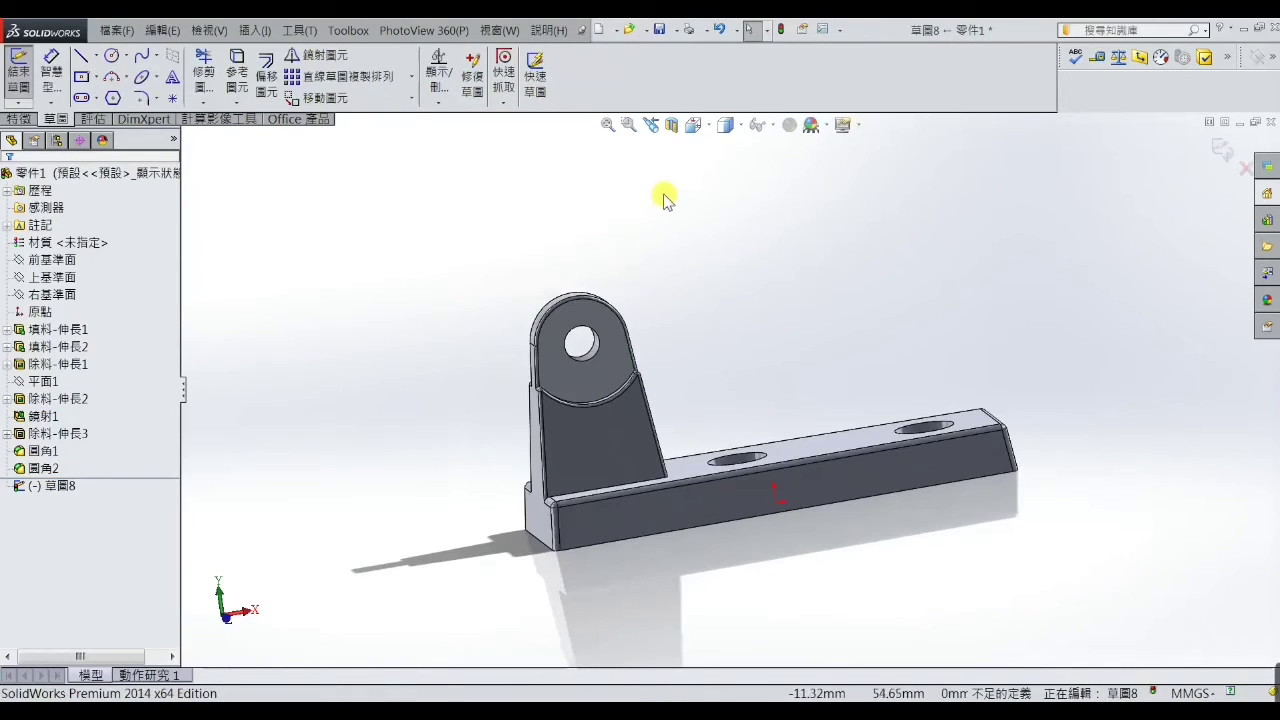
left_click(112, 57)
scroll(608, 342, "down", 2)
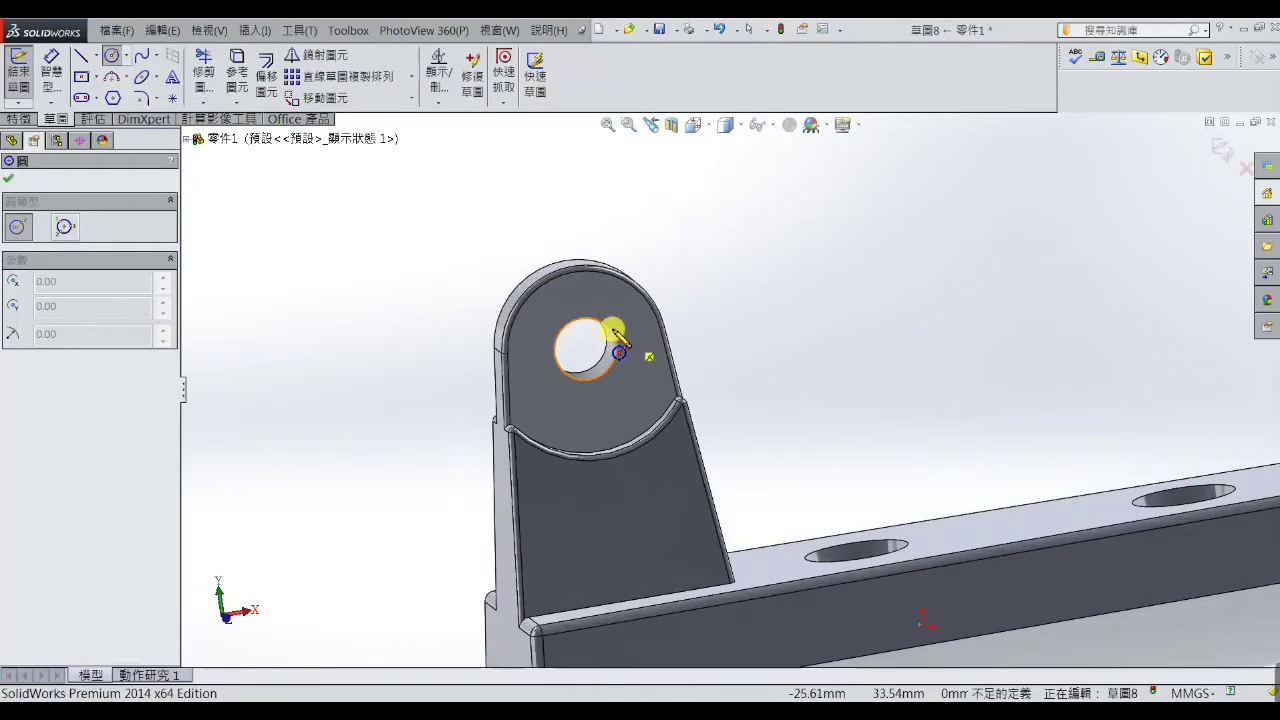
left_click(585, 349)
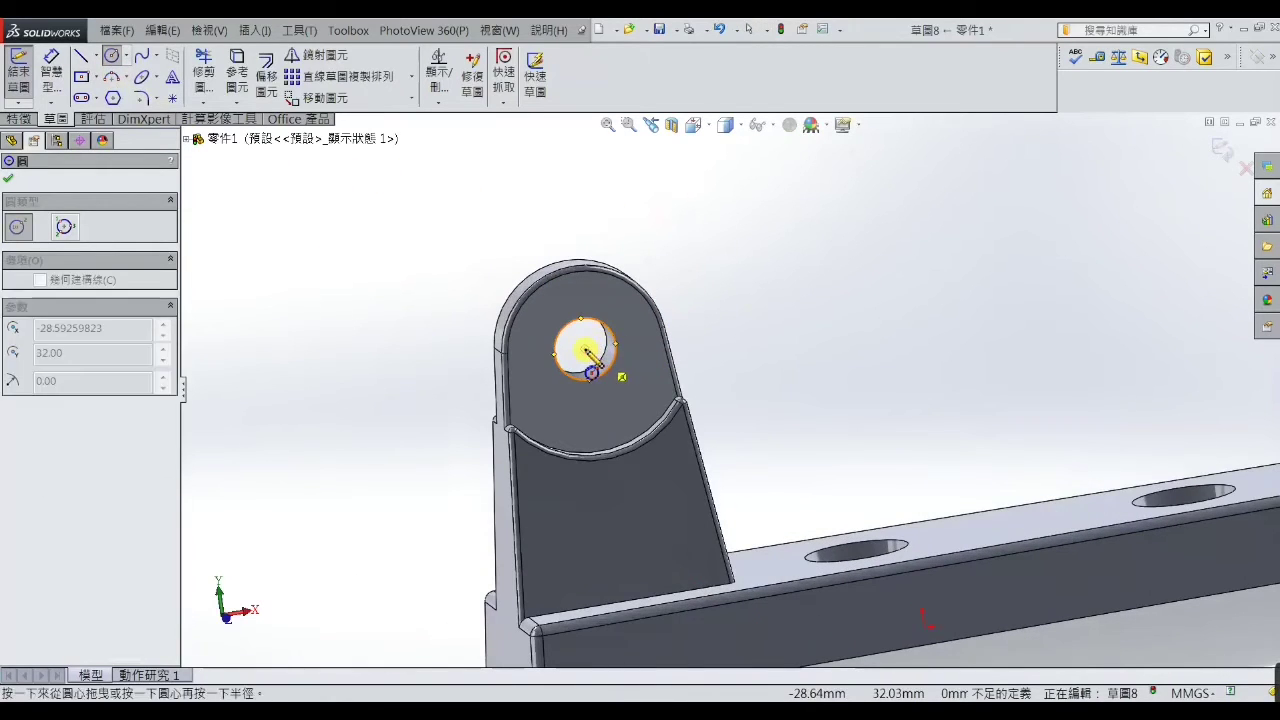
left_click(597, 296)
right_click(597, 296)
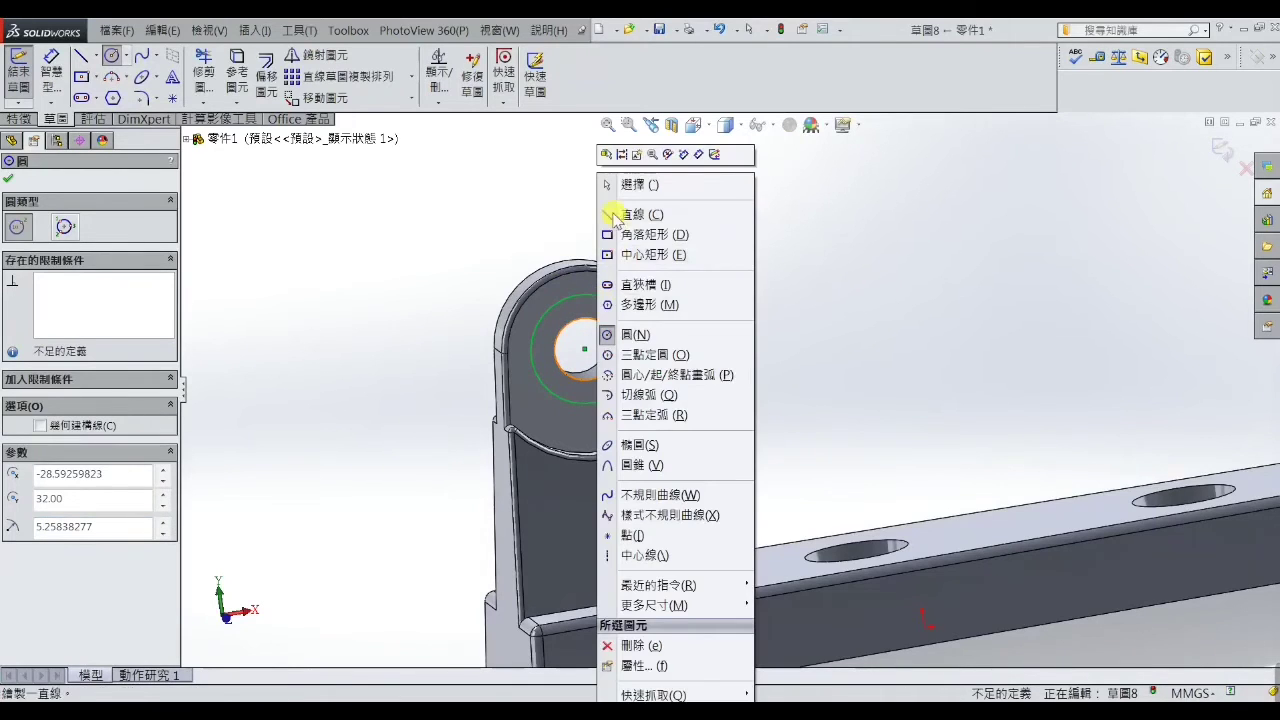
left_click(607, 178)
Dimension the circle's diameter to 12 mm.
left_click(55, 90)
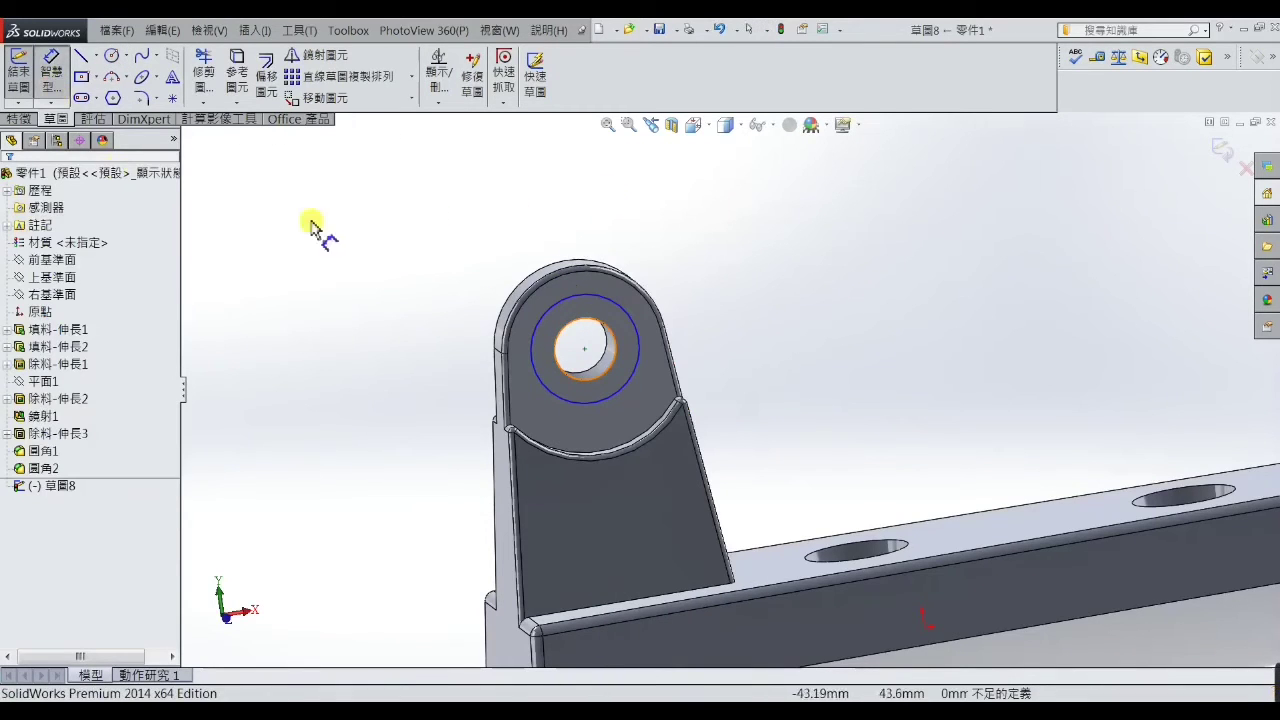
left_click(607, 303)
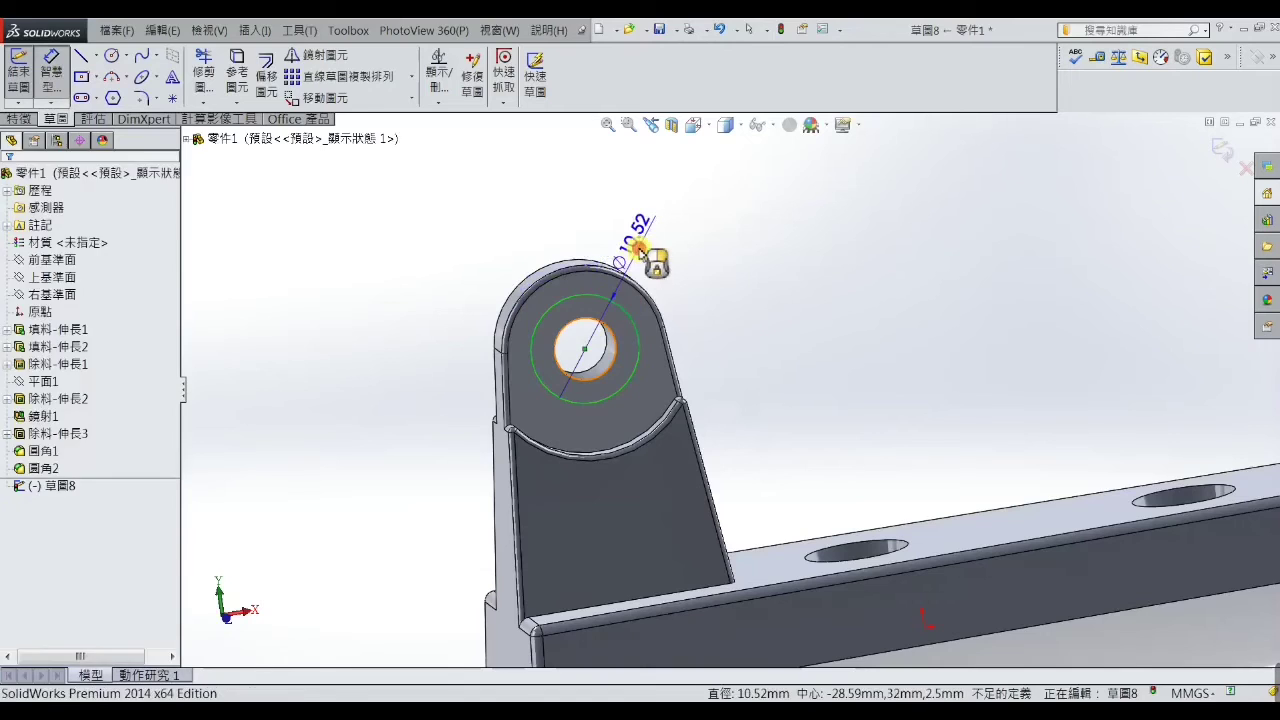
left_click(645, 257)
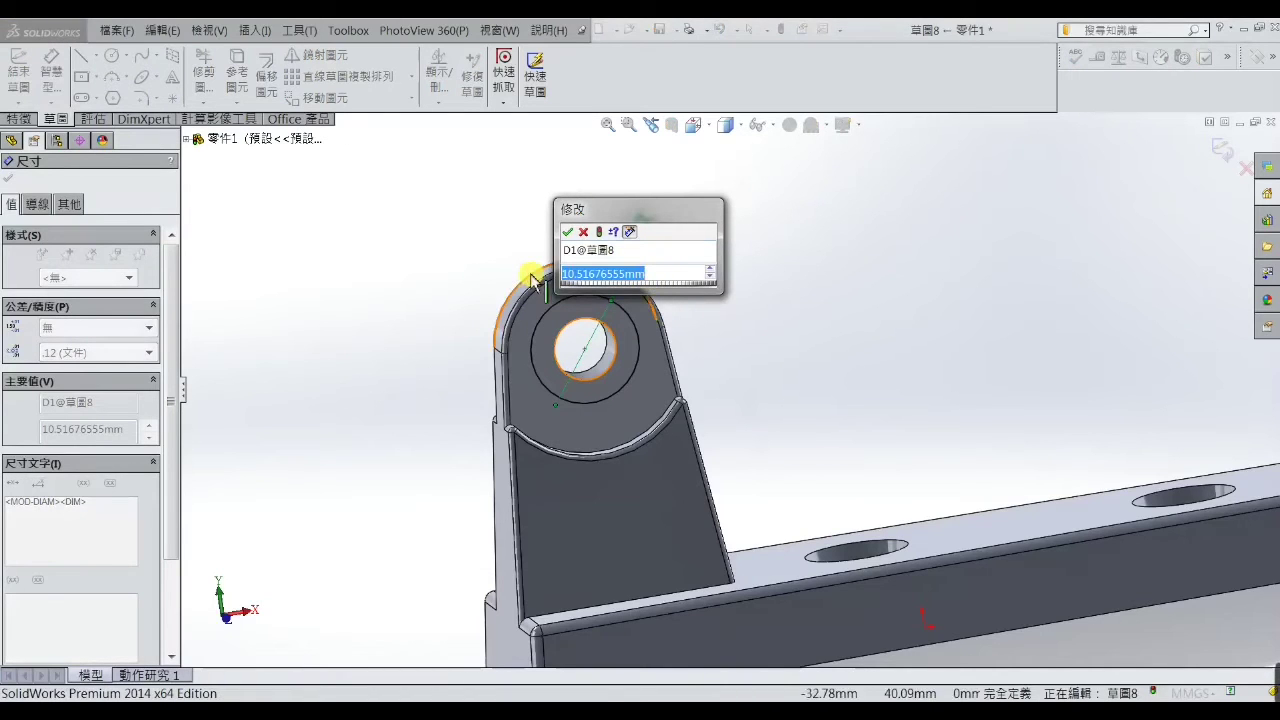
type("12")
key("Return")
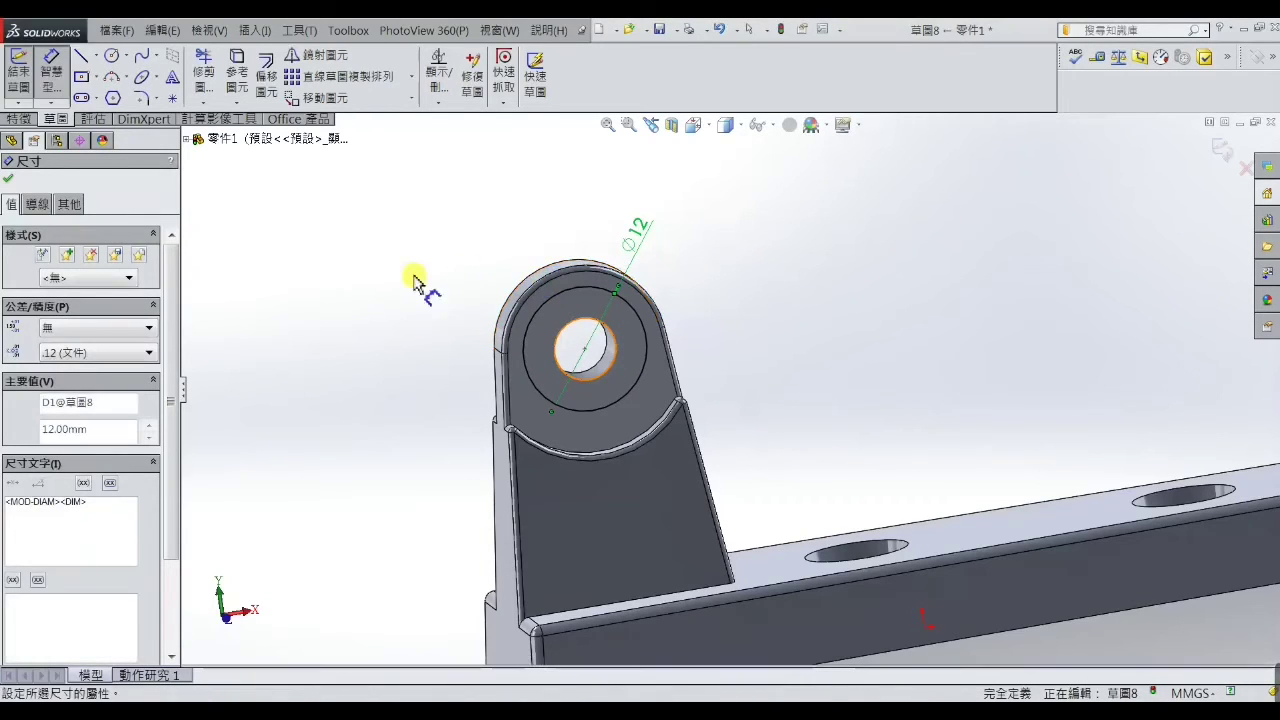
left_click(395, 279)
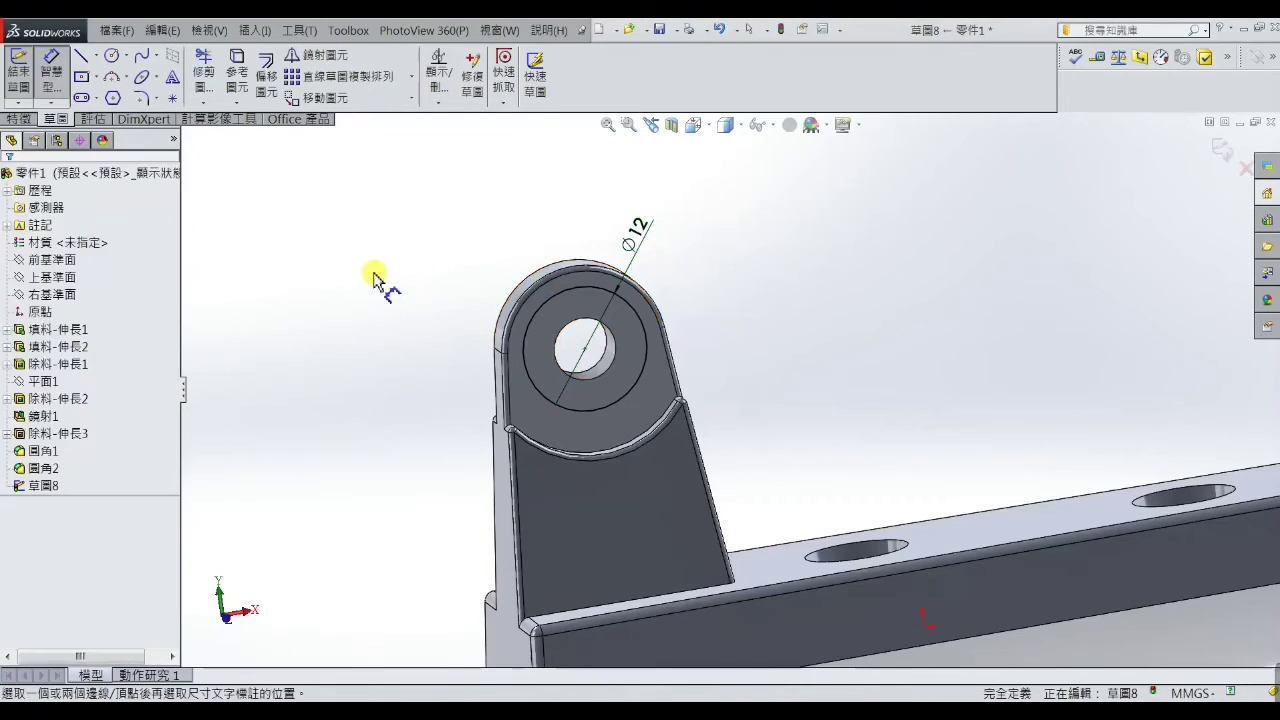
left_click(22, 120)
Extrude-cut the Ø12 circle 0.5 mm deep, creating 除料-伸長4.
left_click(218, 72)
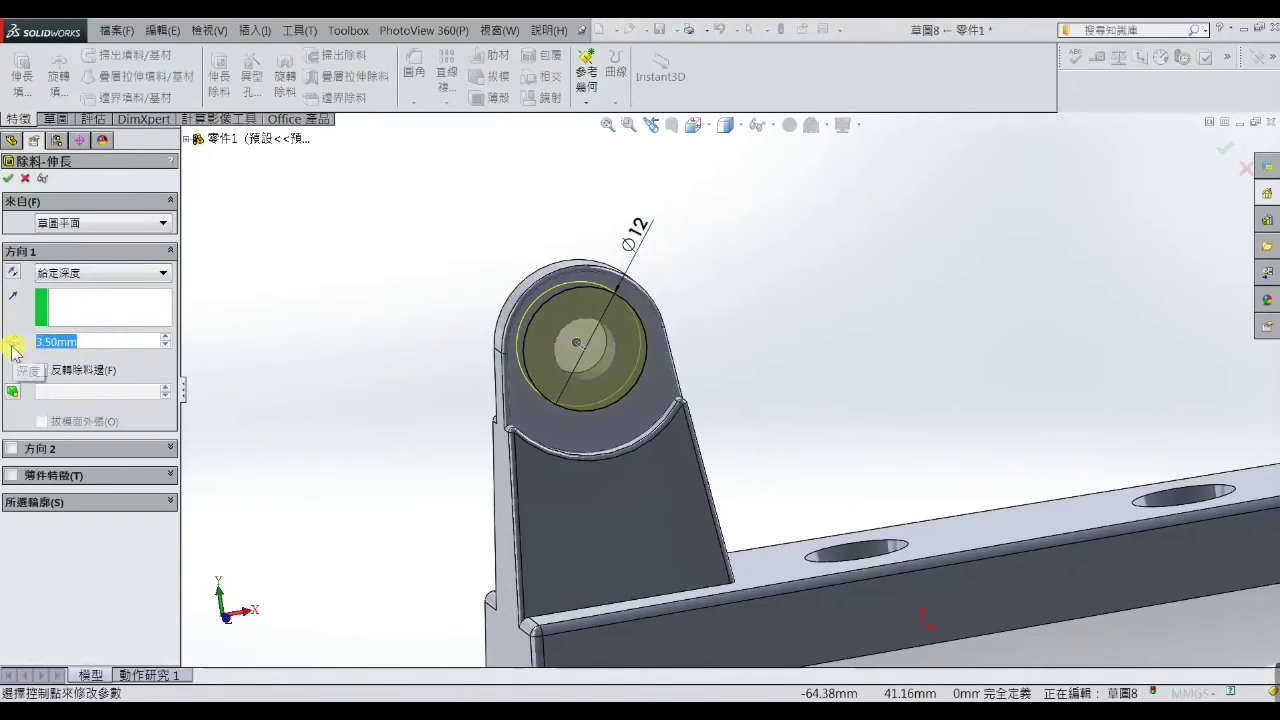
type("0.")
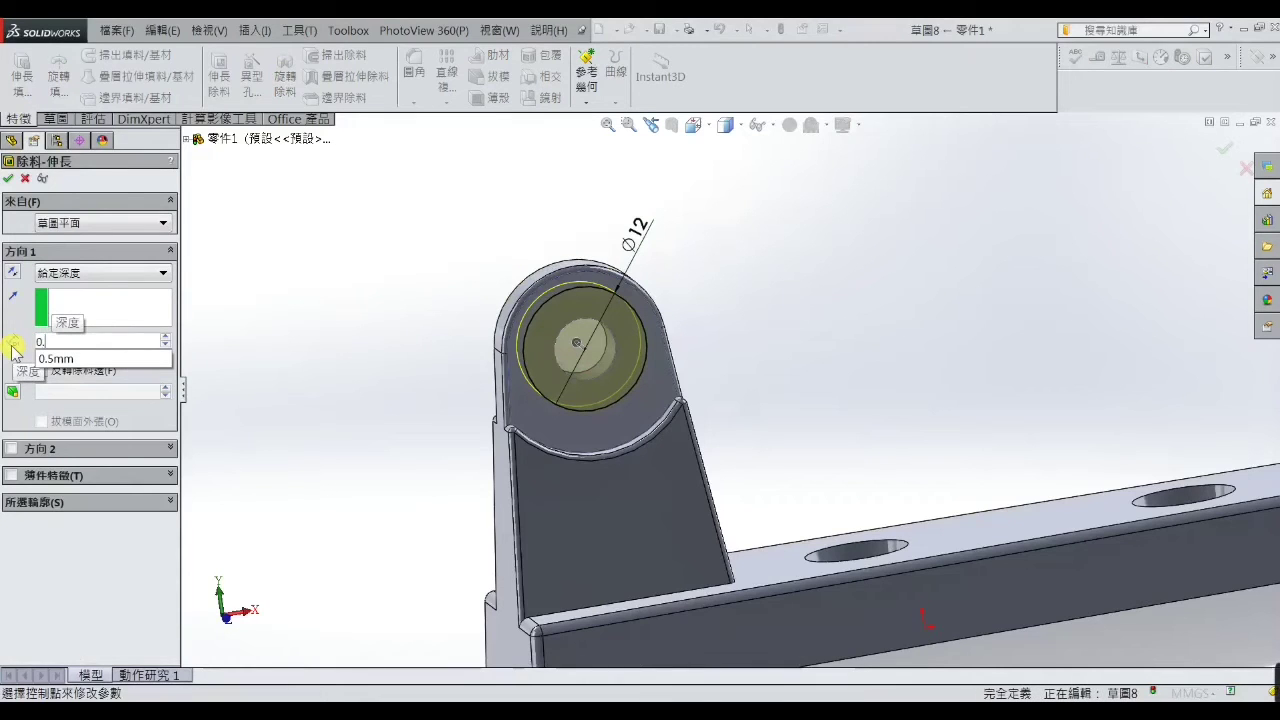
type("5")
key("Return")
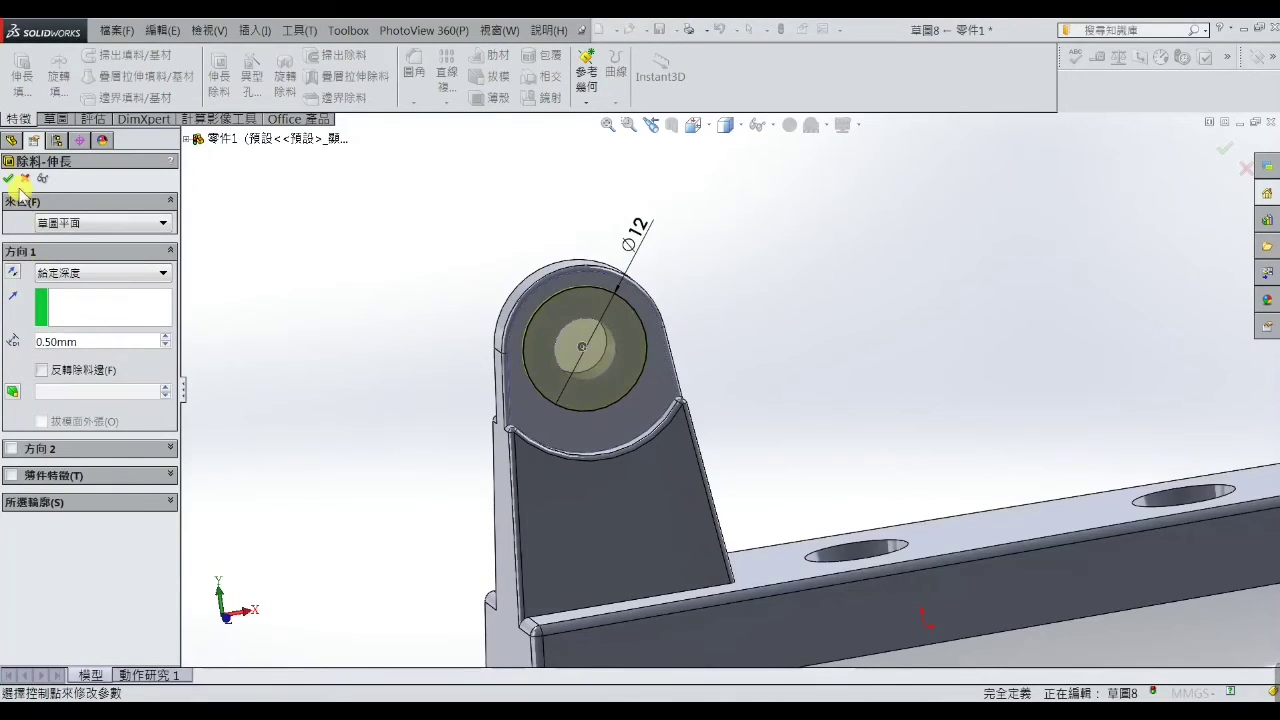
left_click(9, 179)
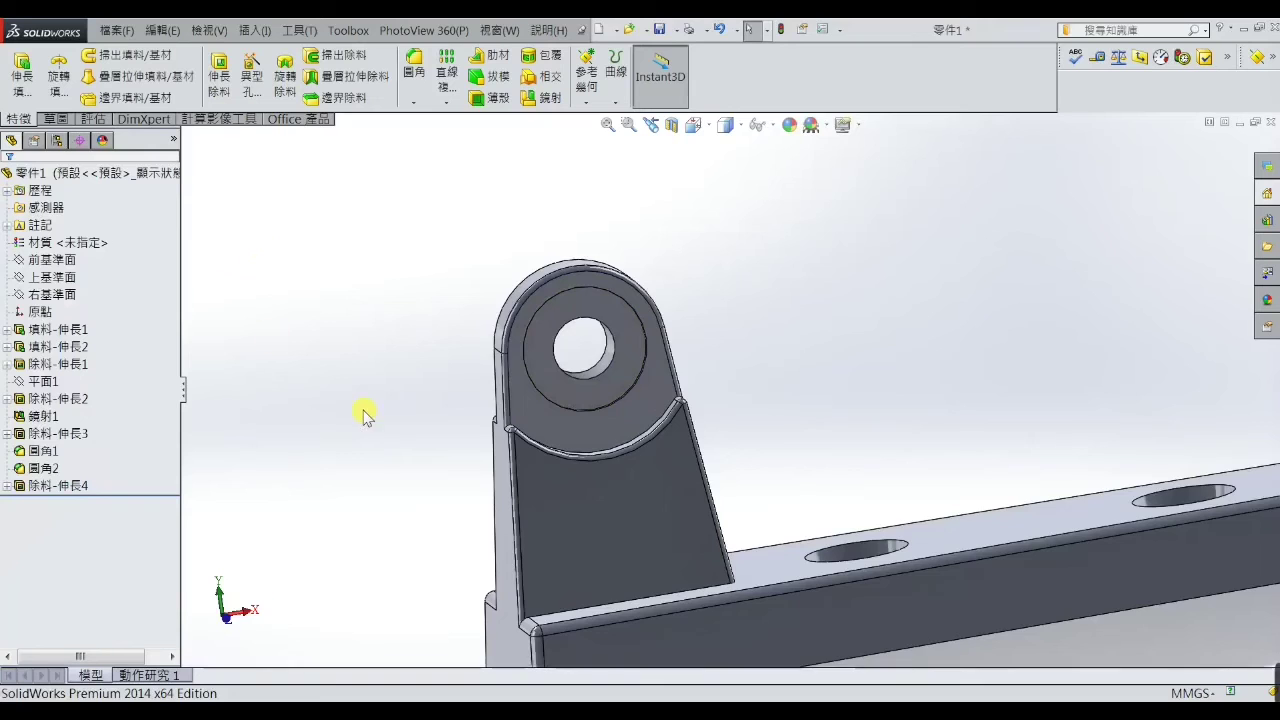
Orbit the bracket past the base's front face until its bottom is visible.
mouse_move(366, 409)
middle_mouse_down()
mouse_move(395, 356)
mouse_move(371, 386)
mouse_move(391, 449)
middle_mouse_up()
scroll(391, 449, "up", 2)
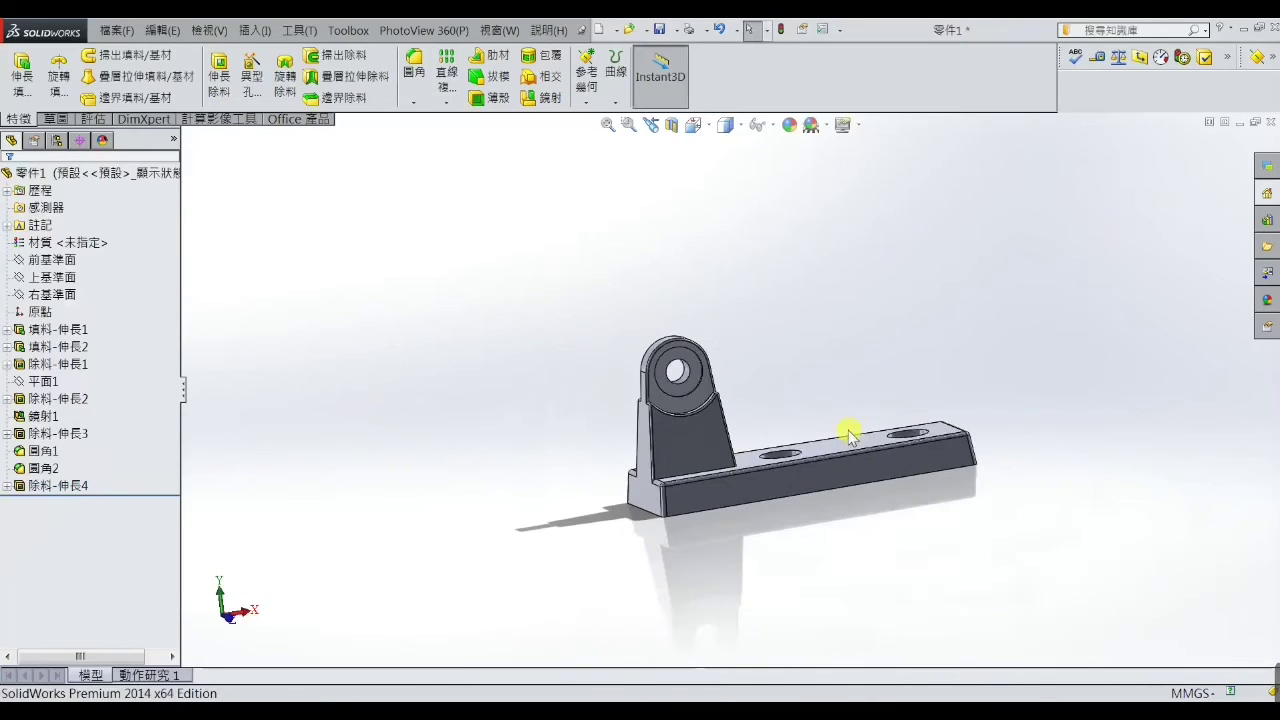
scroll(820, 405, "down", 2)
mouse_move(820, 405)
middle_mouse_down()
mouse_move(797, 314)
mouse_move(818, 385)
middle_mouse_up()
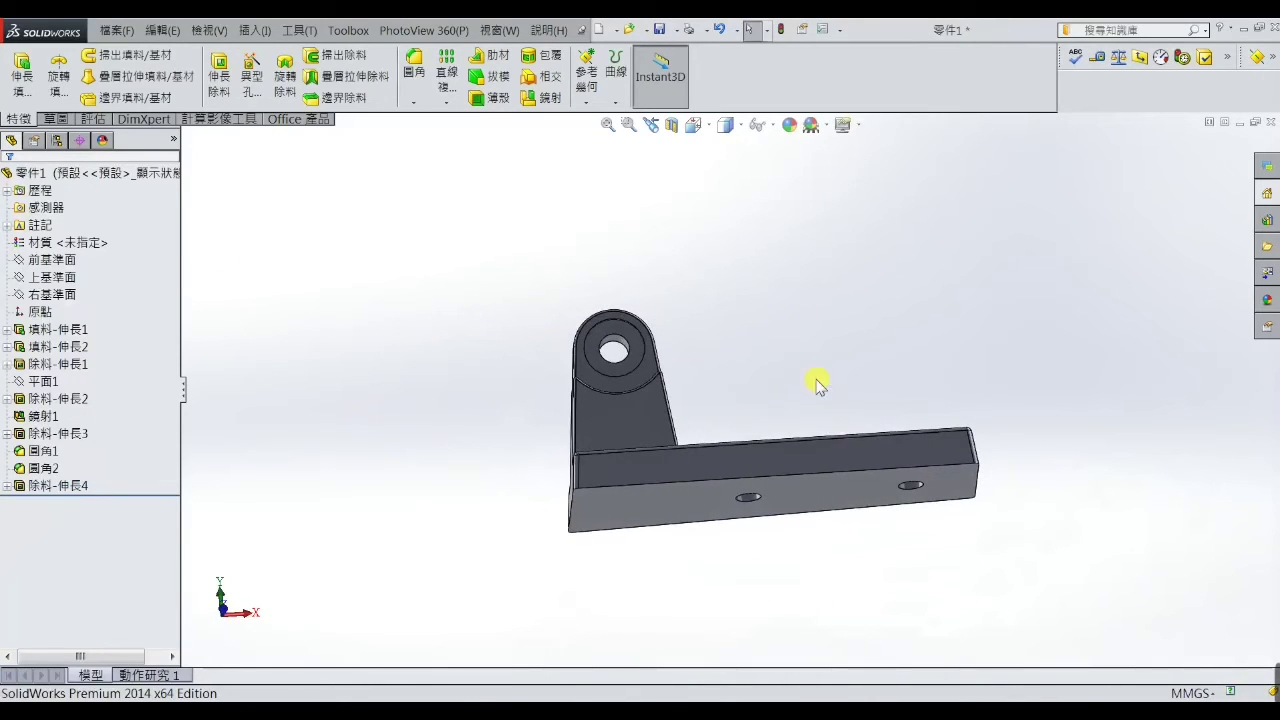
mouse_move(742, 340)
middle_mouse_down()
mouse_move(766, 386)
mouse_move(785, 280)
middle_mouse_up()
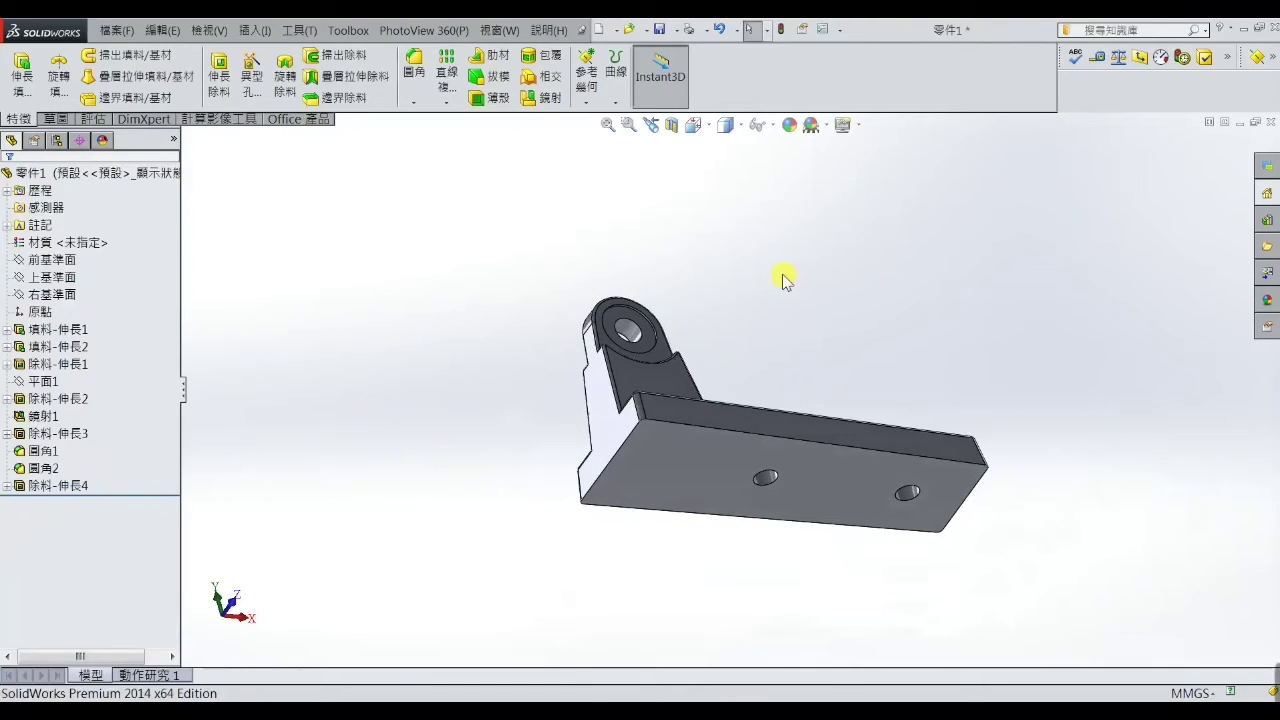
Shell the part to 2 mm thickness with the bottom face removed, creating 薄殼1.
left_click(487, 101)
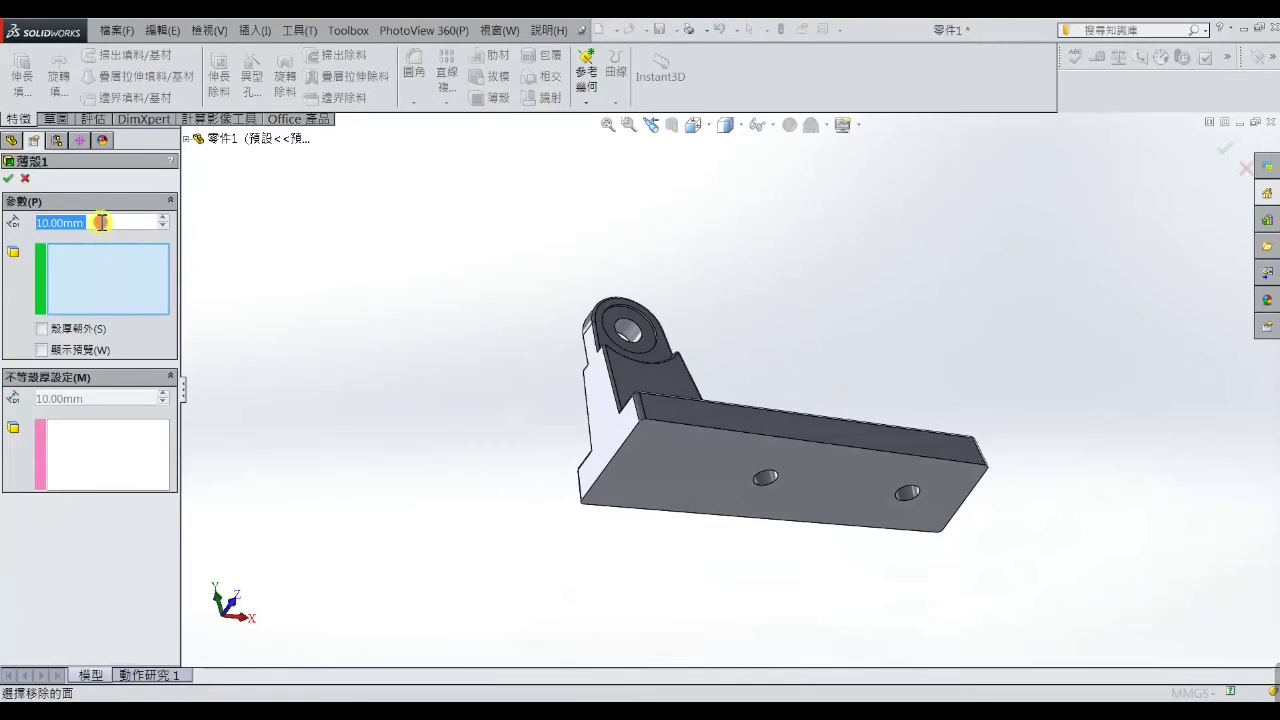
type("2")
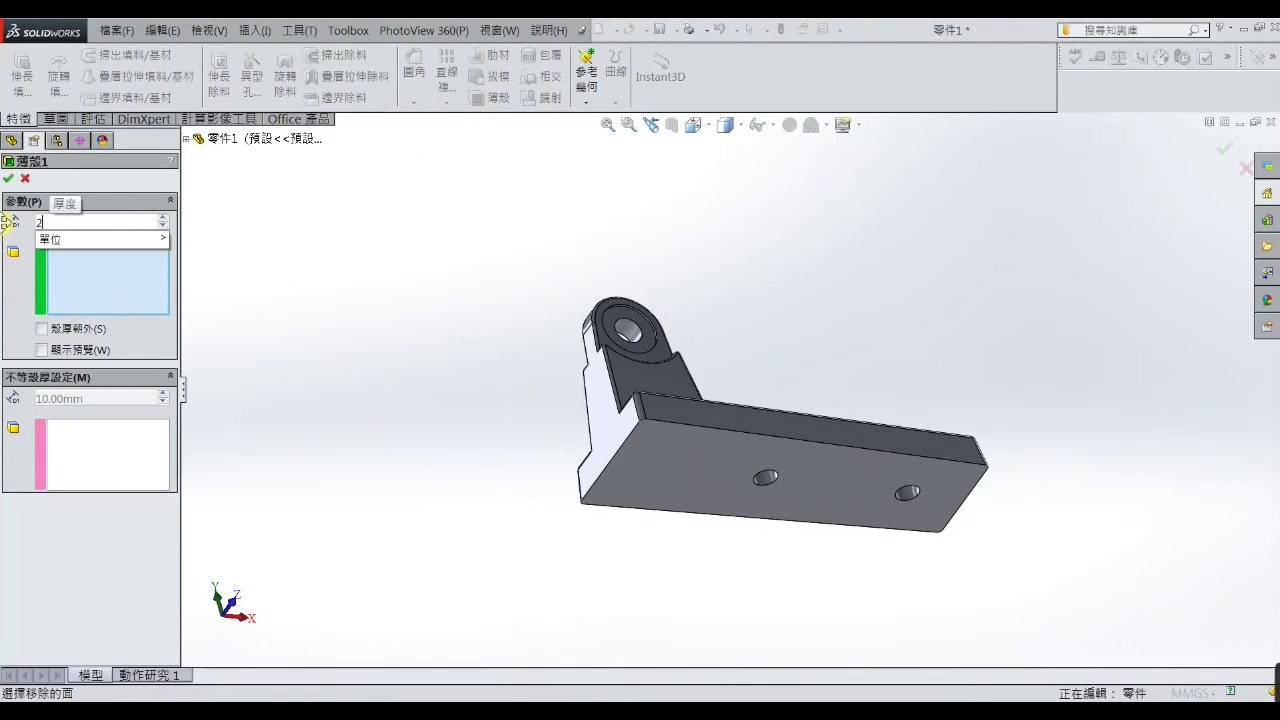
left_click(712, 469)
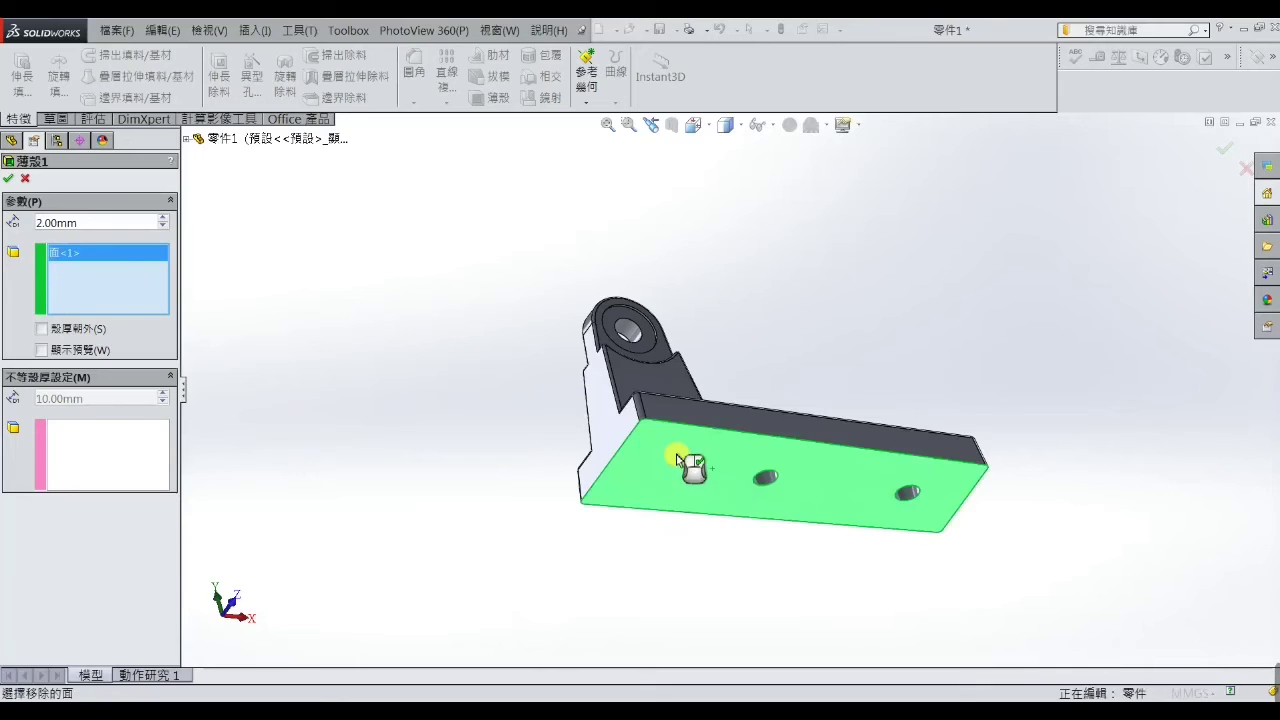
left_click(10, 179)
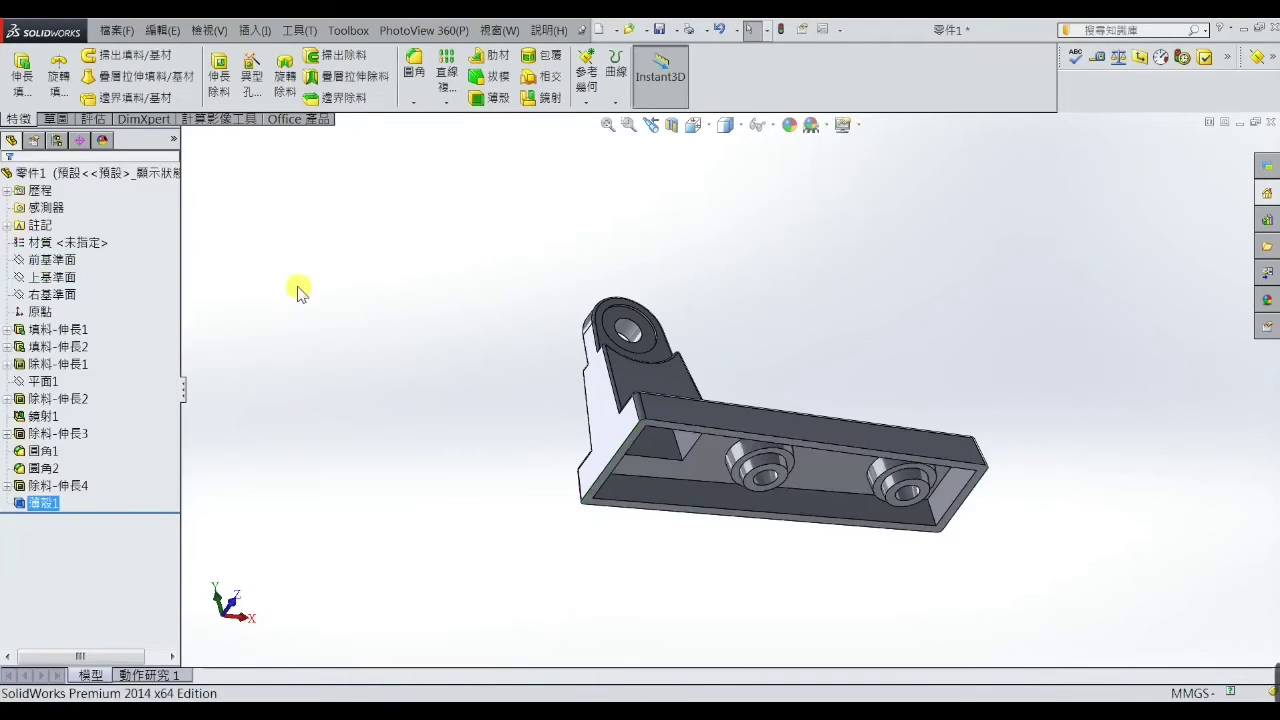
mouse_move(780, 445)
middle_mouse_down()
mouse_move(832, 440)
mouse_move(783, 429)
mouse_move(760, 306)
mouse_move(783, 277)
mouse_move(810, 283)
mouse_move(811, 297)
mouse_move(746, 323)
mouse_move(752, 332)
mouse_move(757, 309)
mouse_move(766, 343)
middle_mouse_up()
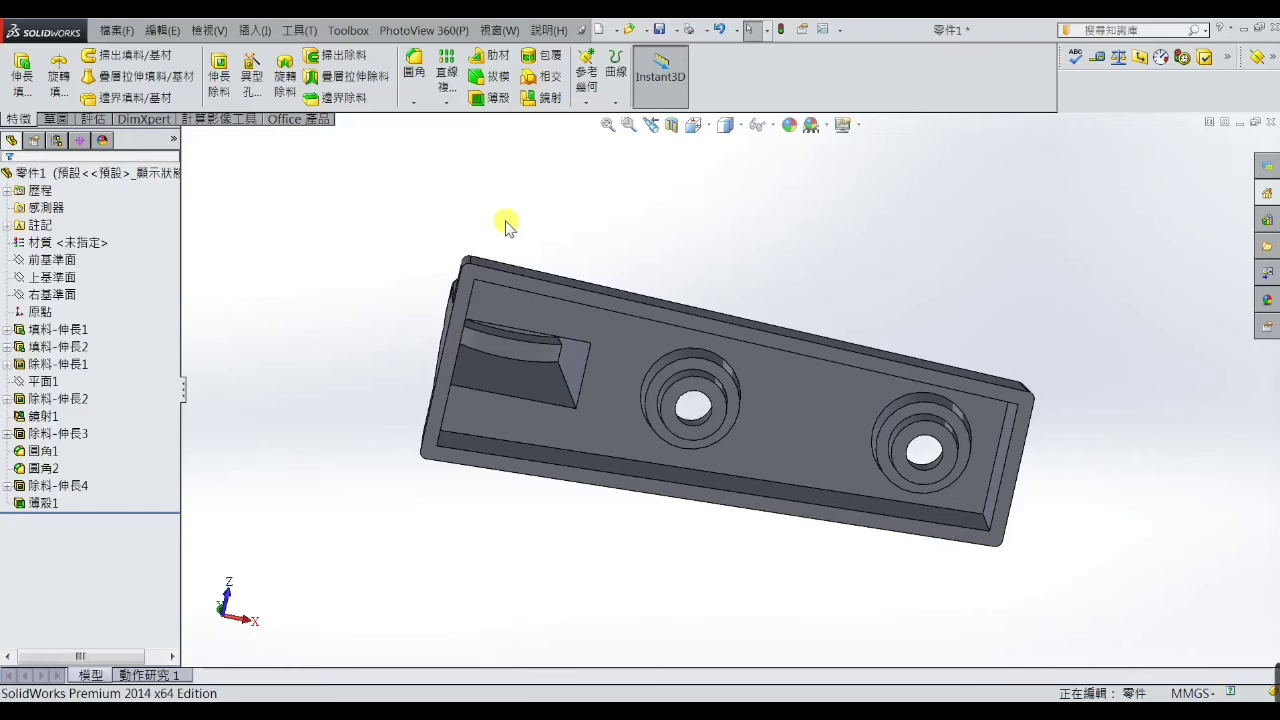
Start a sketch on the Front Plane in Front view with hidden lines visible.
left_click(66, 262)
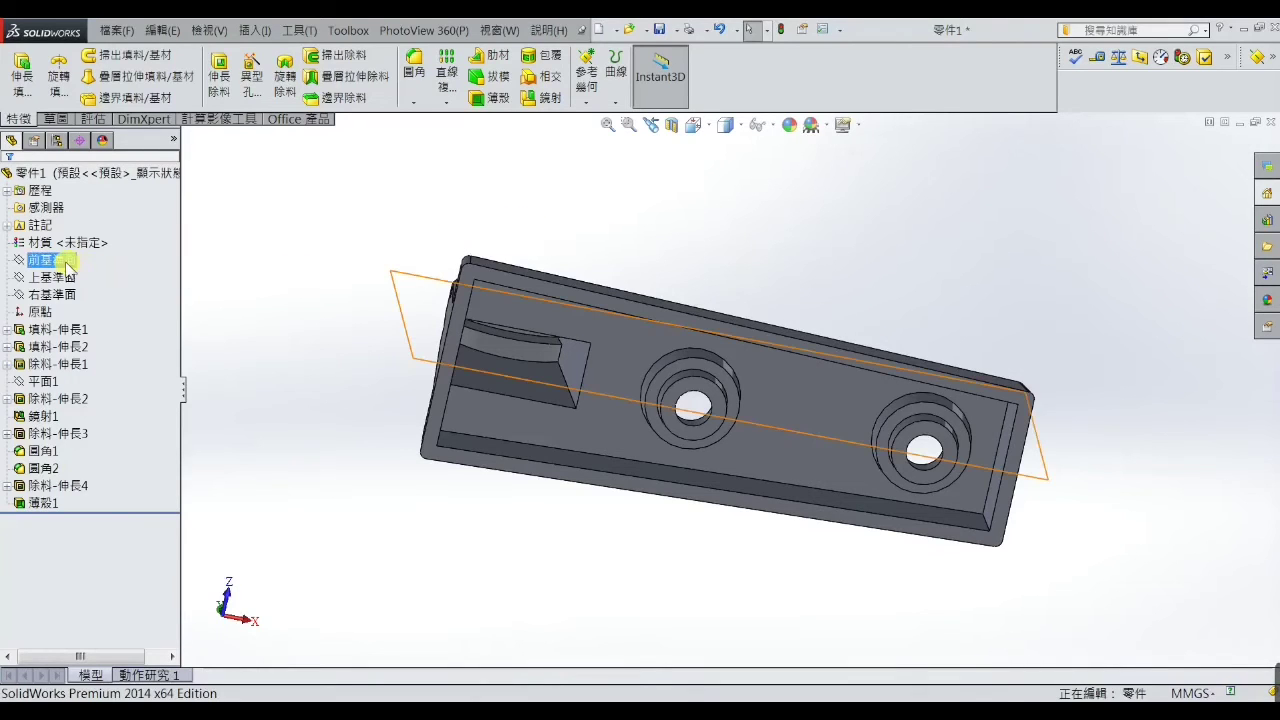
left_click(82, 243)
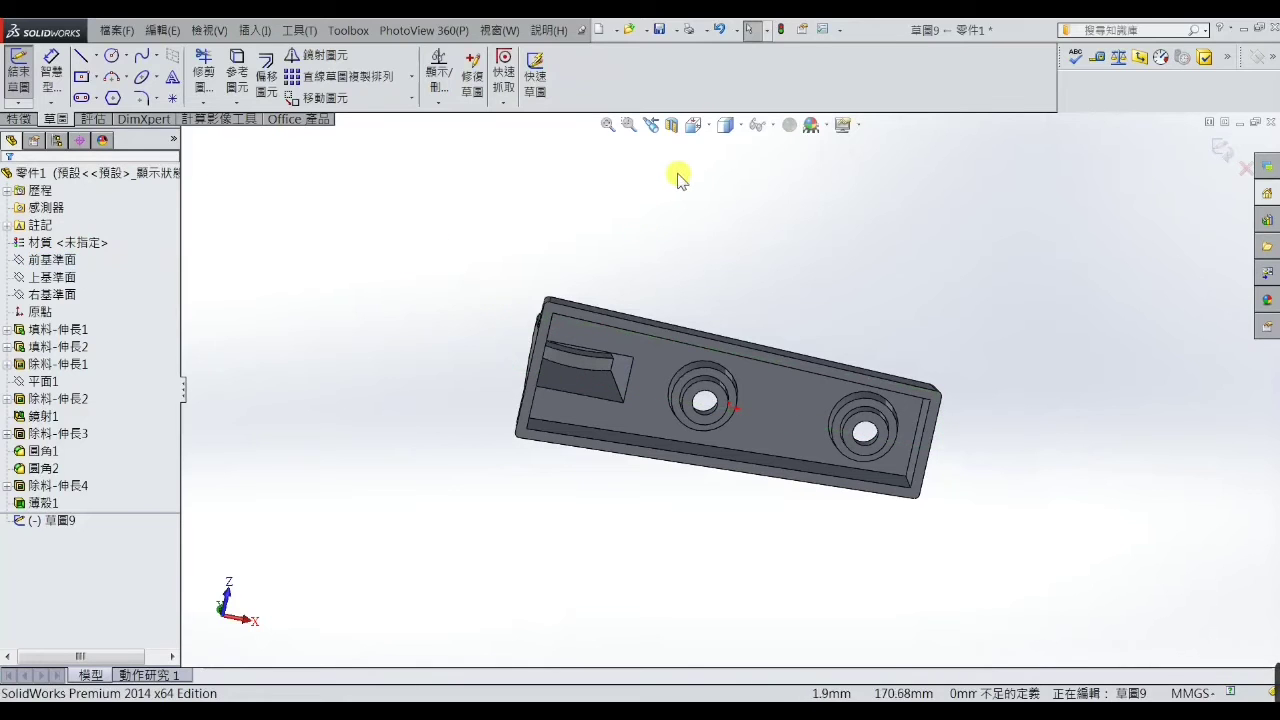
left_click(693, 125)
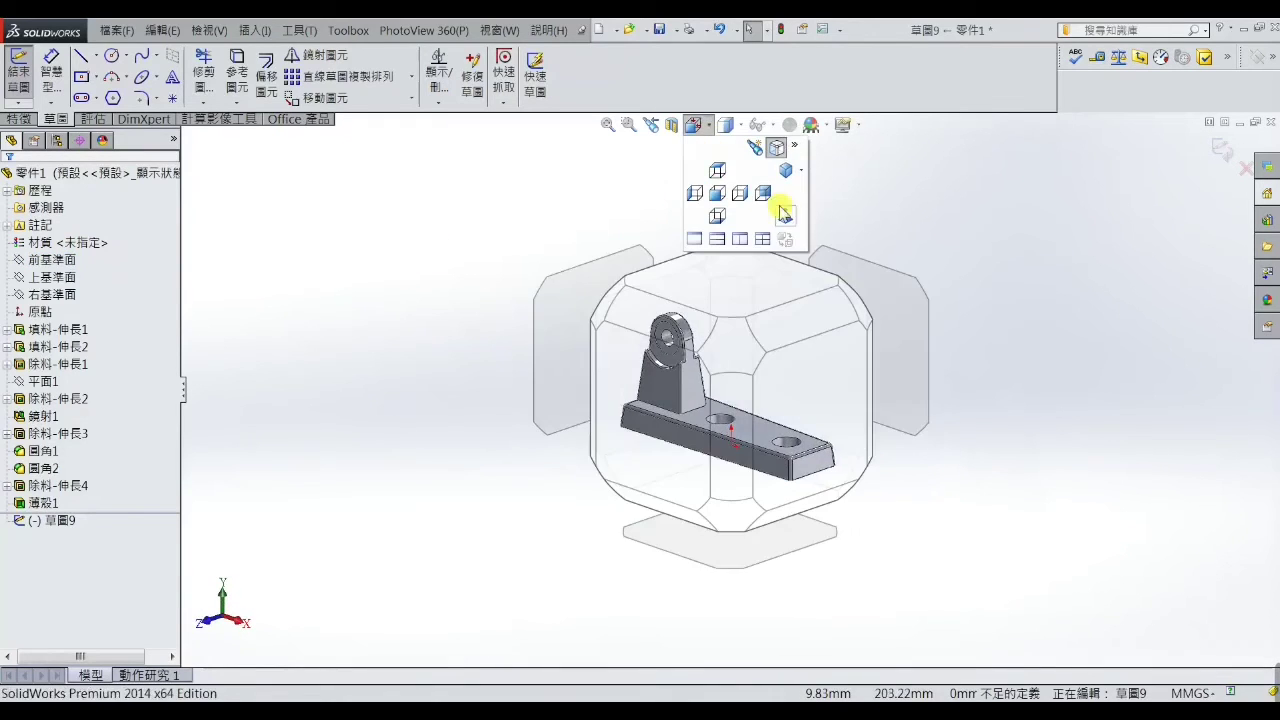
left_click(787, 222)
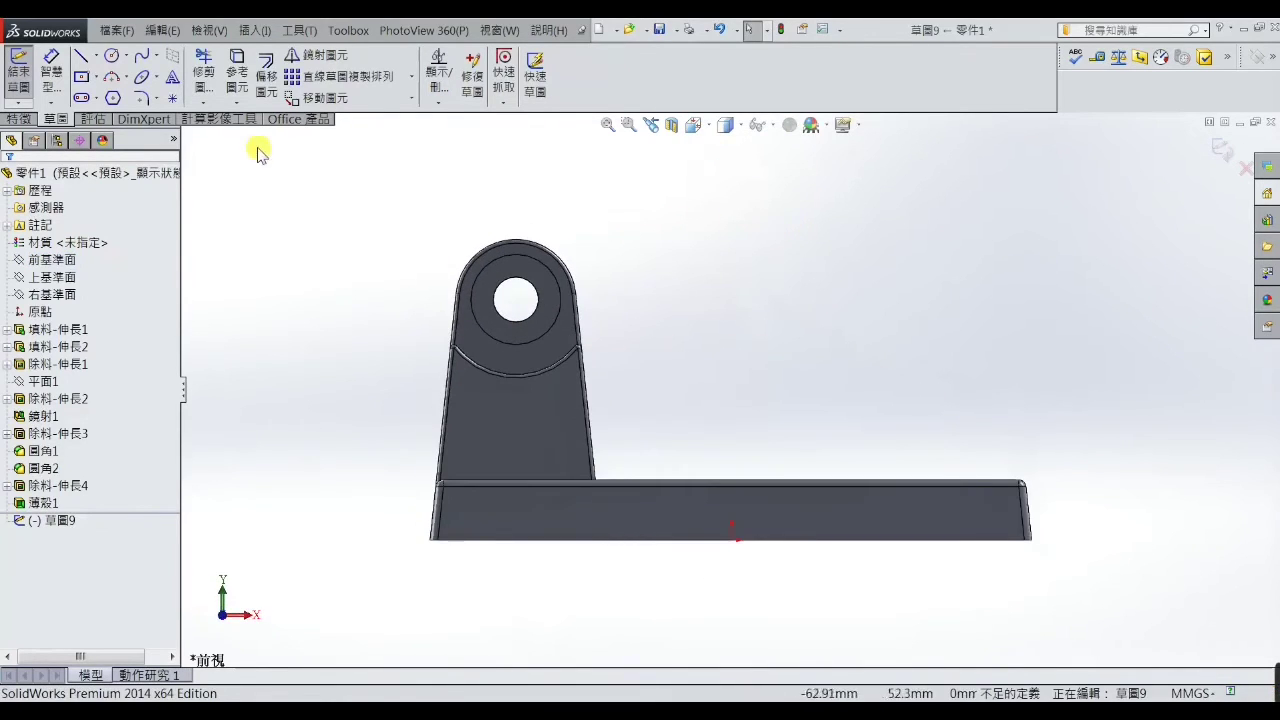
left_click(209, 30)
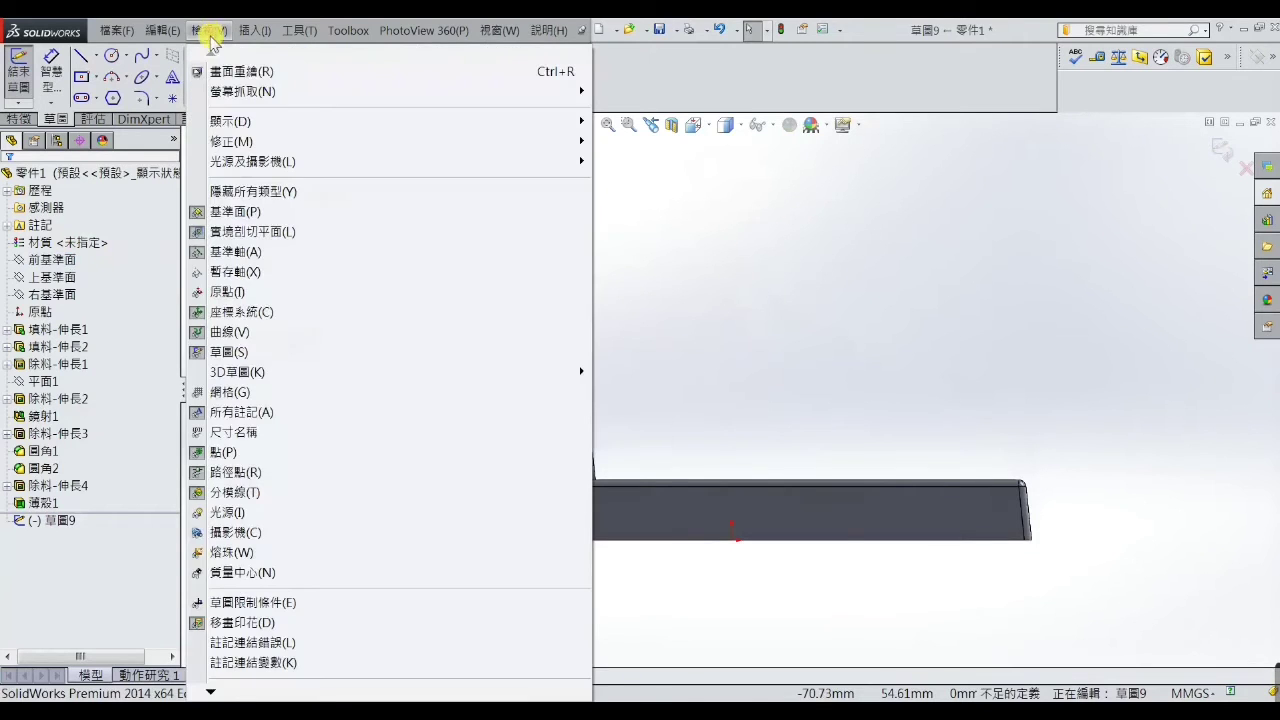
mouse_move(231, 121)
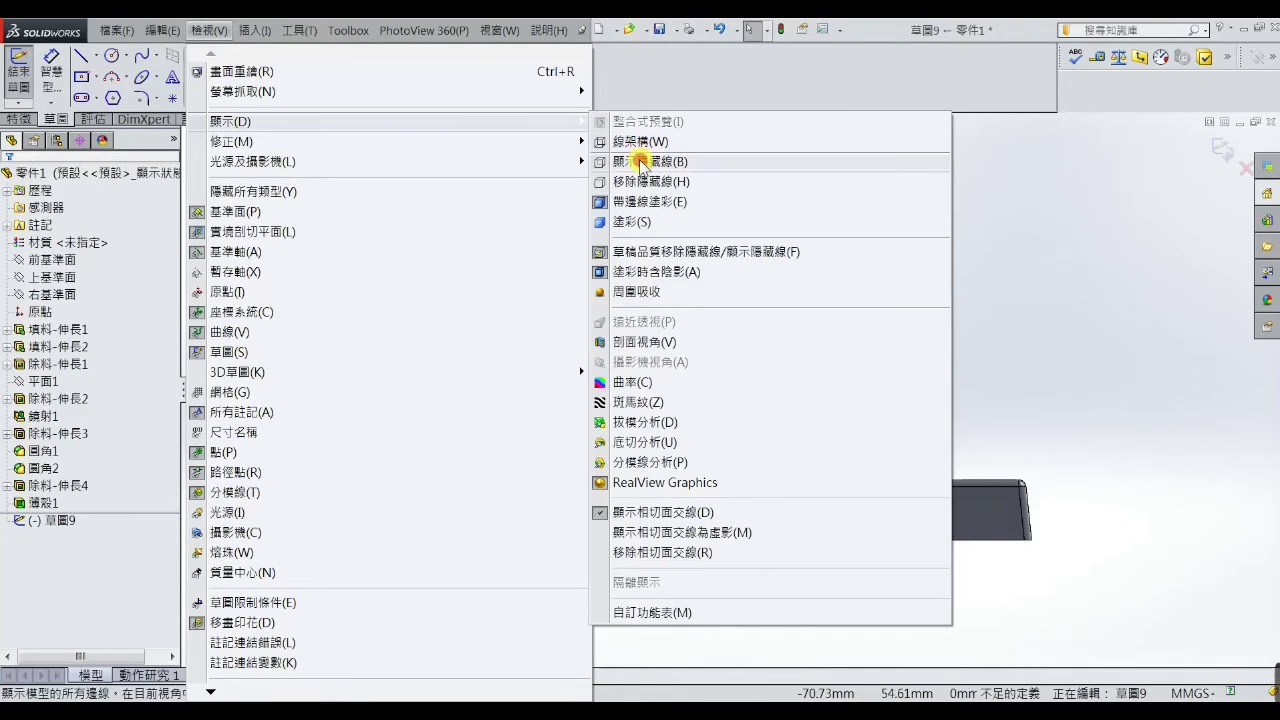
left_click(642, 163)
scroll(766, 549, "down", 1)
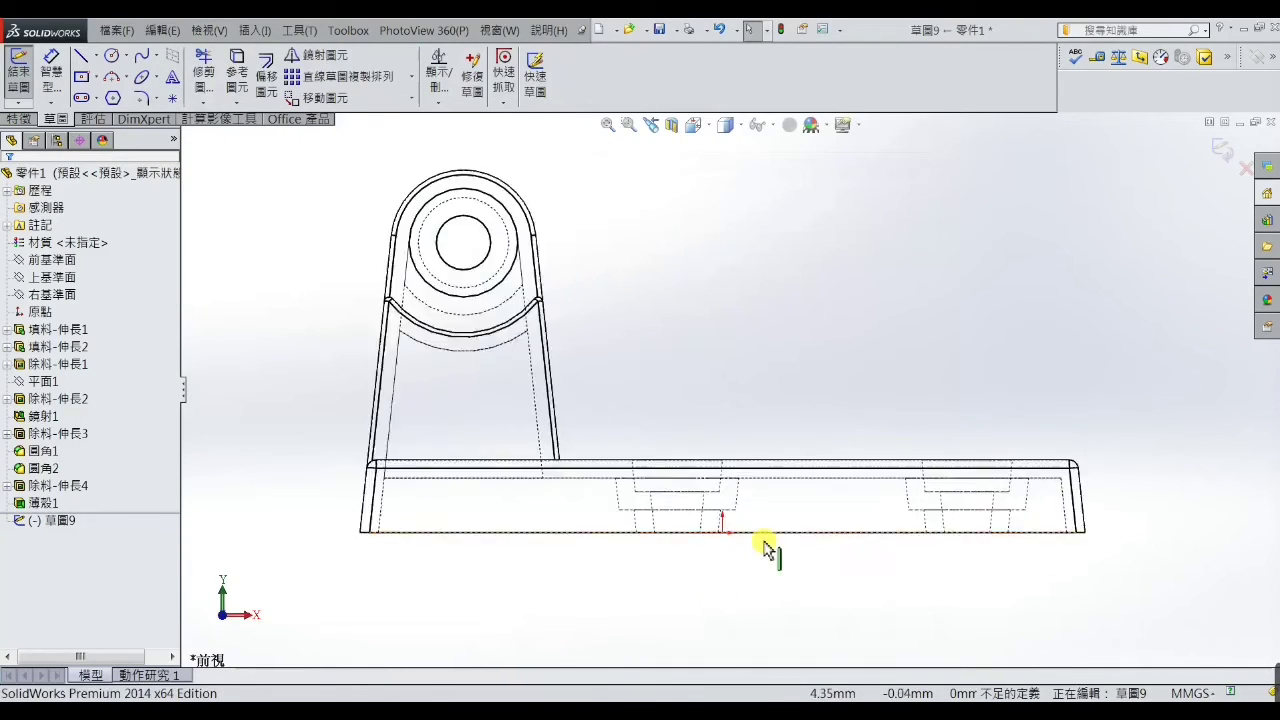
scroll(735, 578, "down", 3)
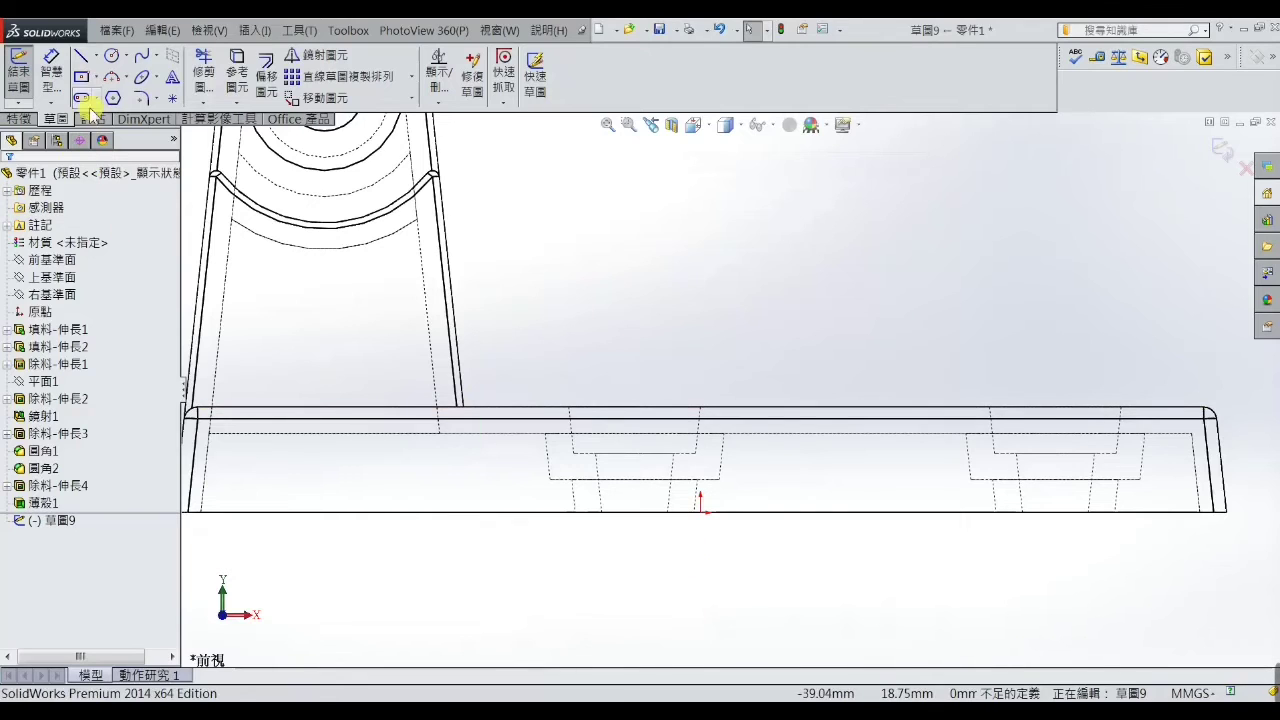
Draw a horizontal line about 23 mm long along the base's bottom edge.
left_click(84, 57)
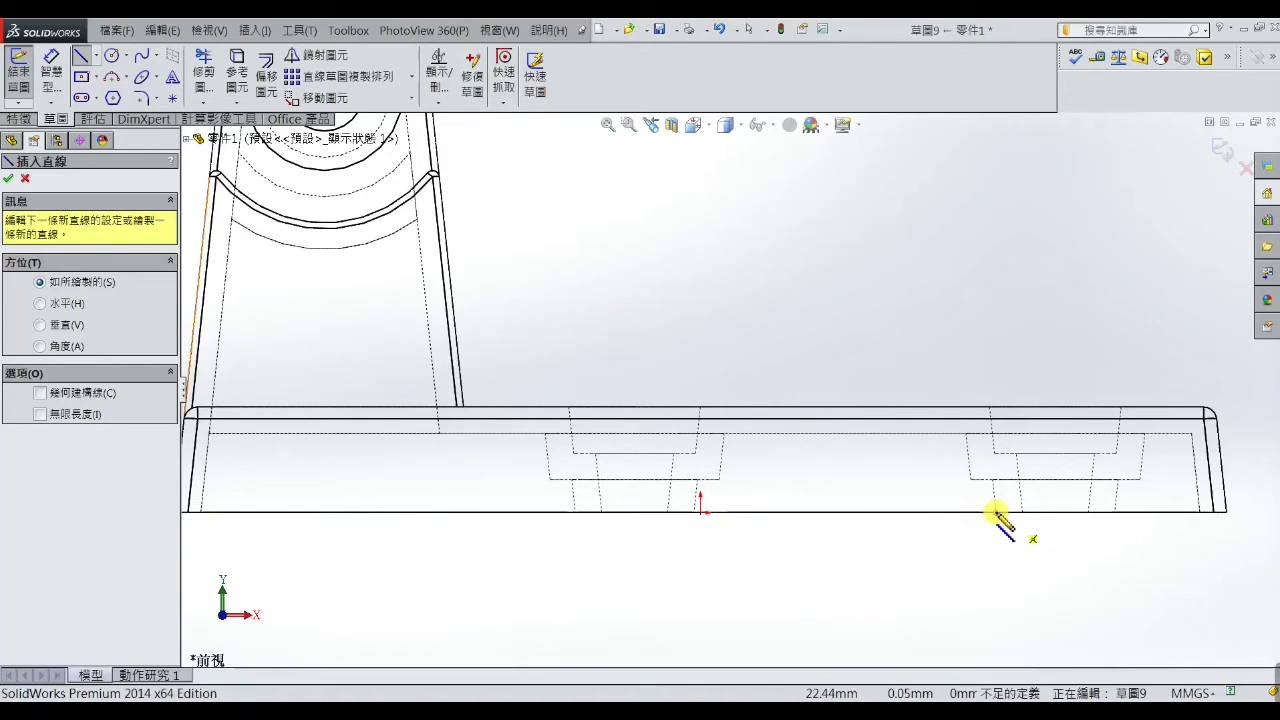
left_click(995, 513)
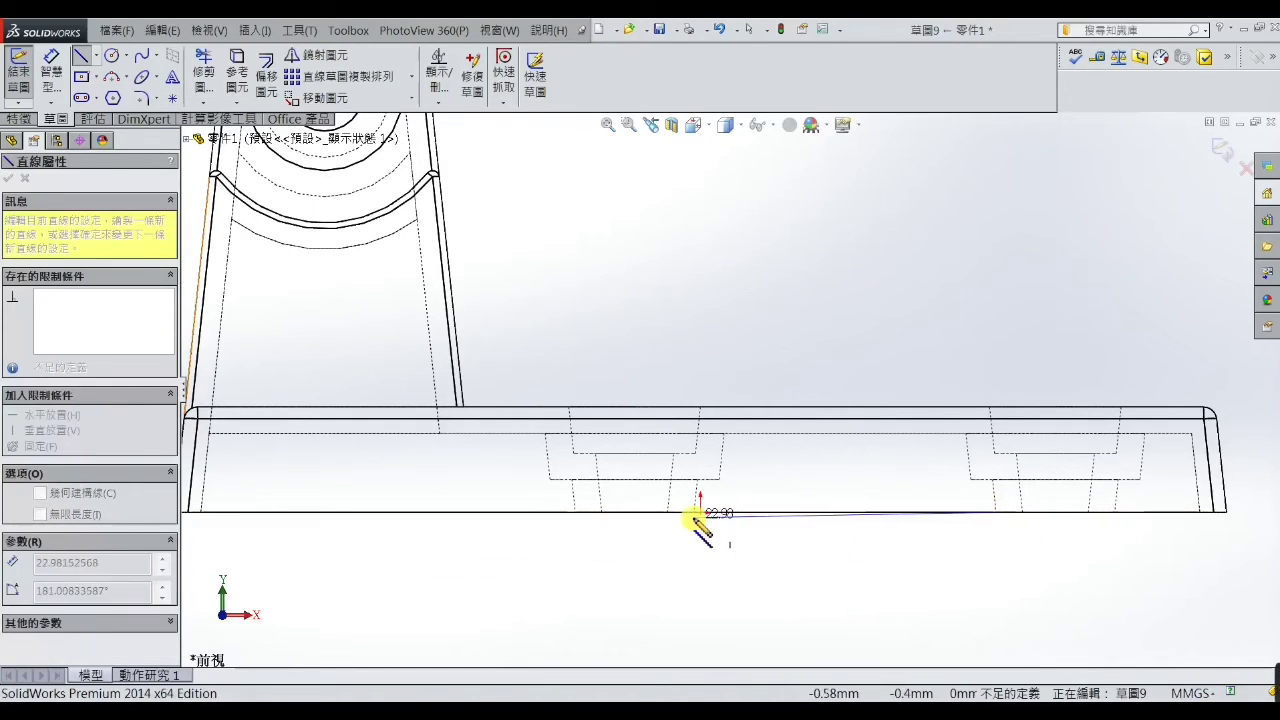
left_click(693, 514)
right_click(694, 514)
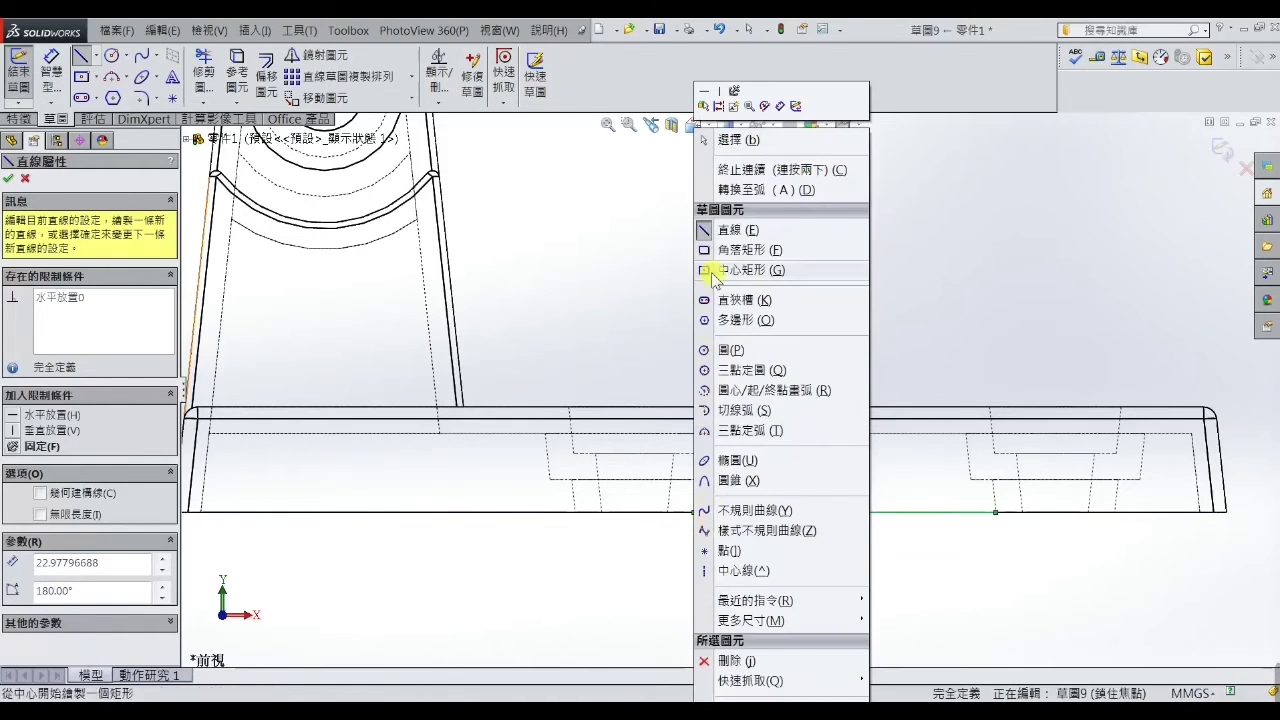
left_click(706, 141)
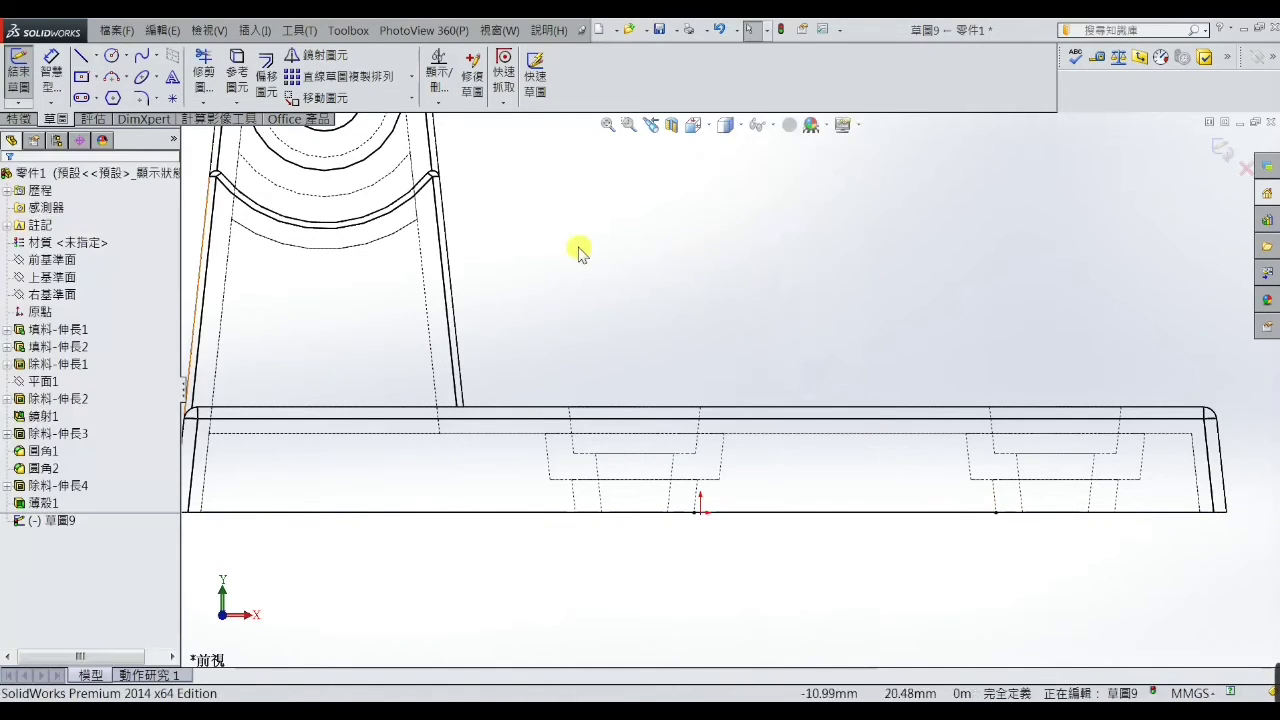
left_click(251, 32)
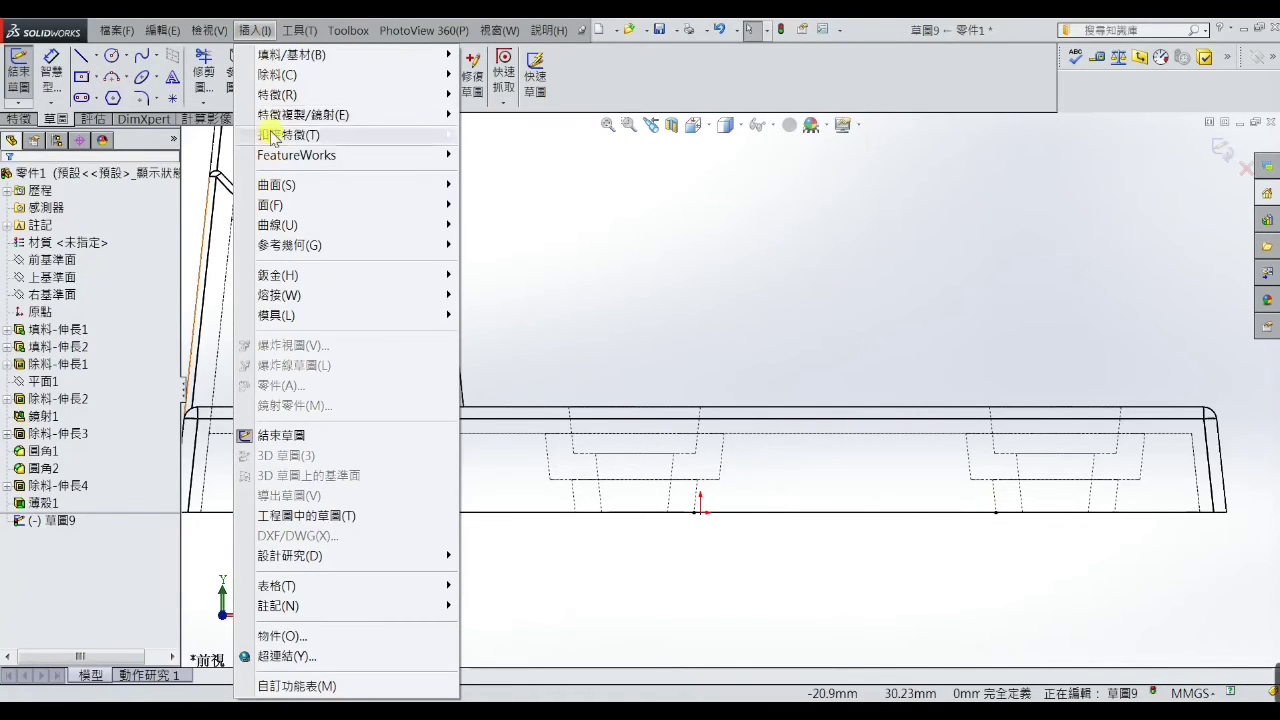
mouse_move(277, 94)
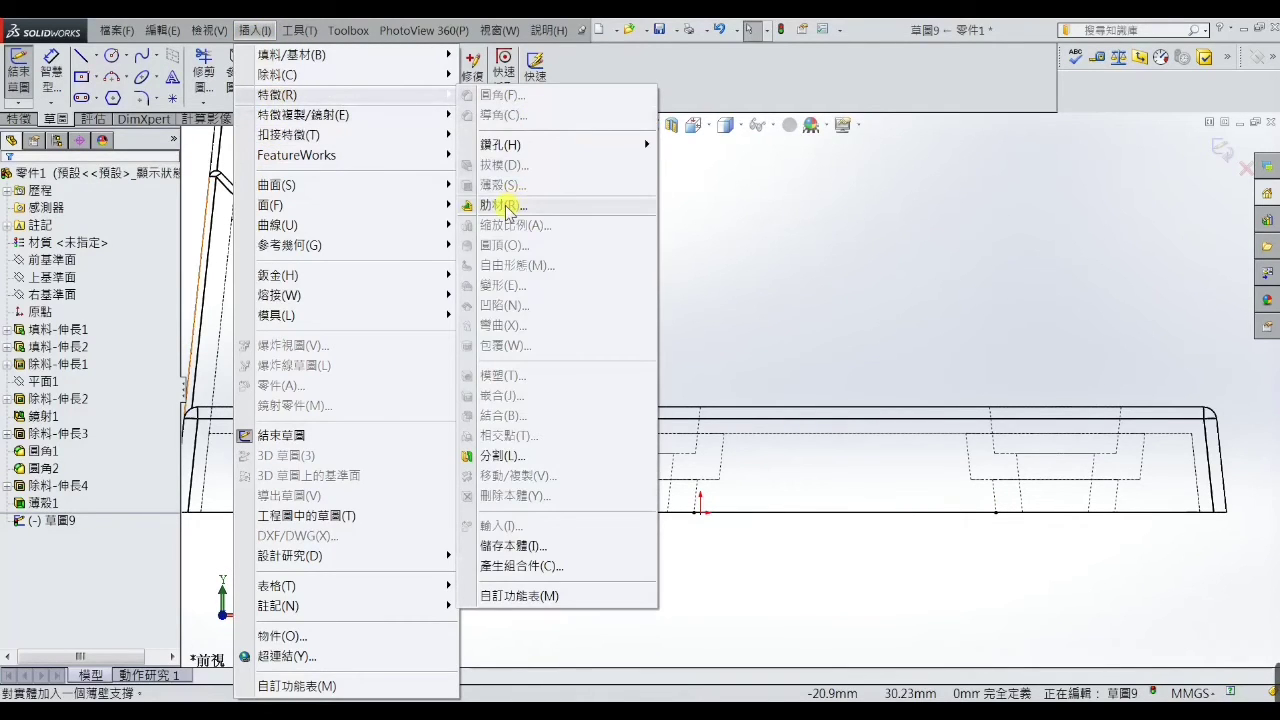
Build rib 肋材1 from the 草圖9 line with 1 mm thickness, then inspect it in 3-D.
left_click(507, 206)
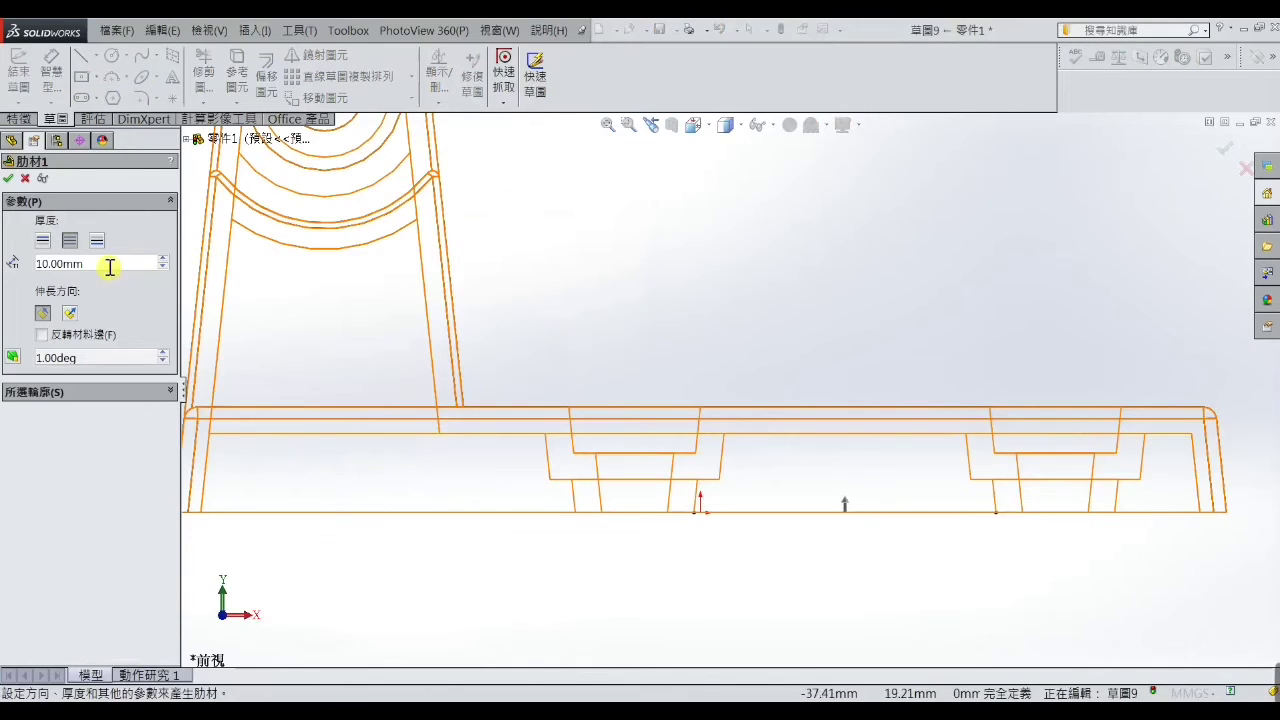
left_click_drag(110, 264, 10, 263)
type("1")
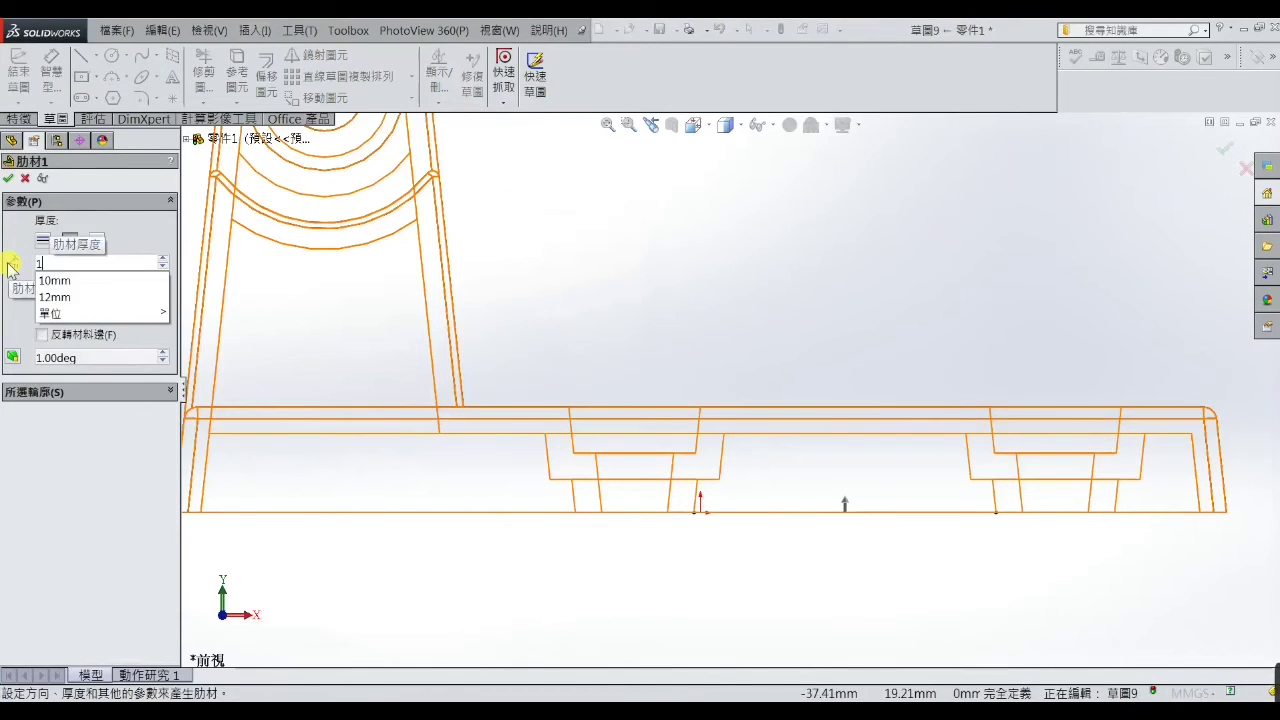
key("Return")
left_click(10, 178)
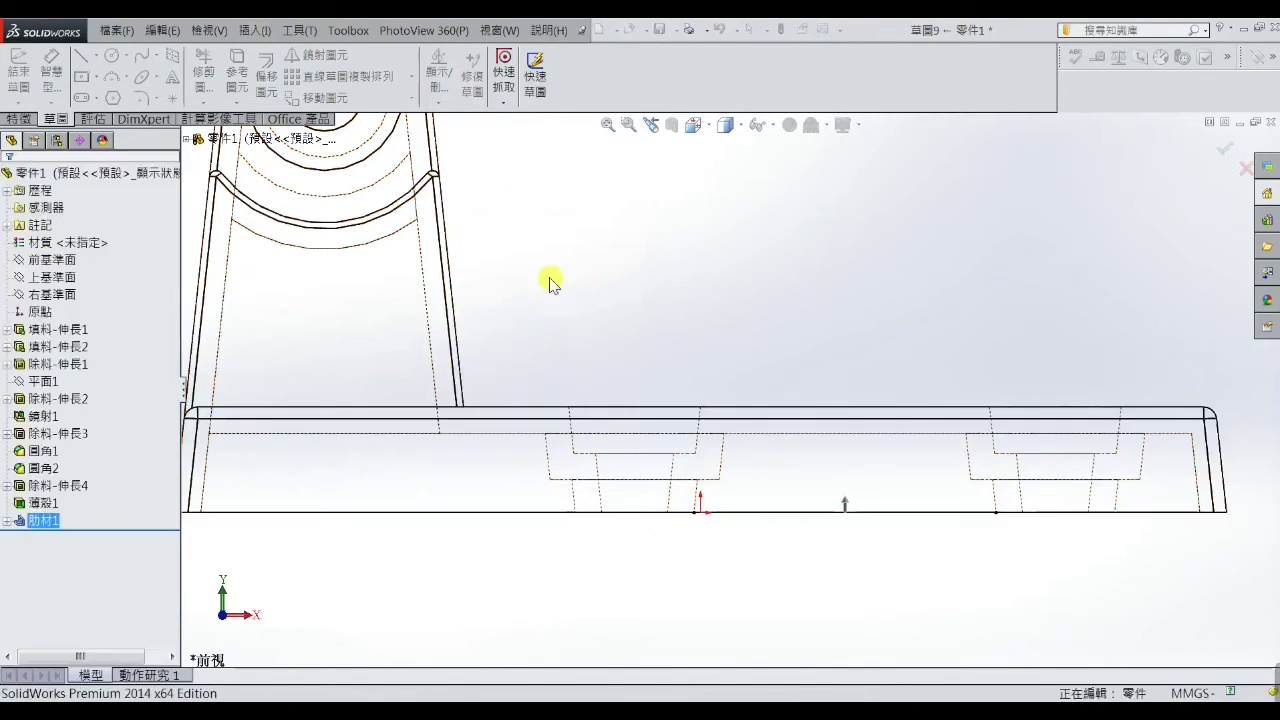
mouse_move(549, 277)
middle_mouse_down()
mouse_move(749, 509)
mouse_move(782, 469)
mouse_move(786, 271)
mouse_move(782, 368)
mouse_move(777, 323)
mouse_move(736, 379)
mouse_move(714, 220)
mouse_move(520, 334)
mouse_move(686, 409)
mouse_move(721, 333)
mouse_move(729, 391)
middle_mouse_up()
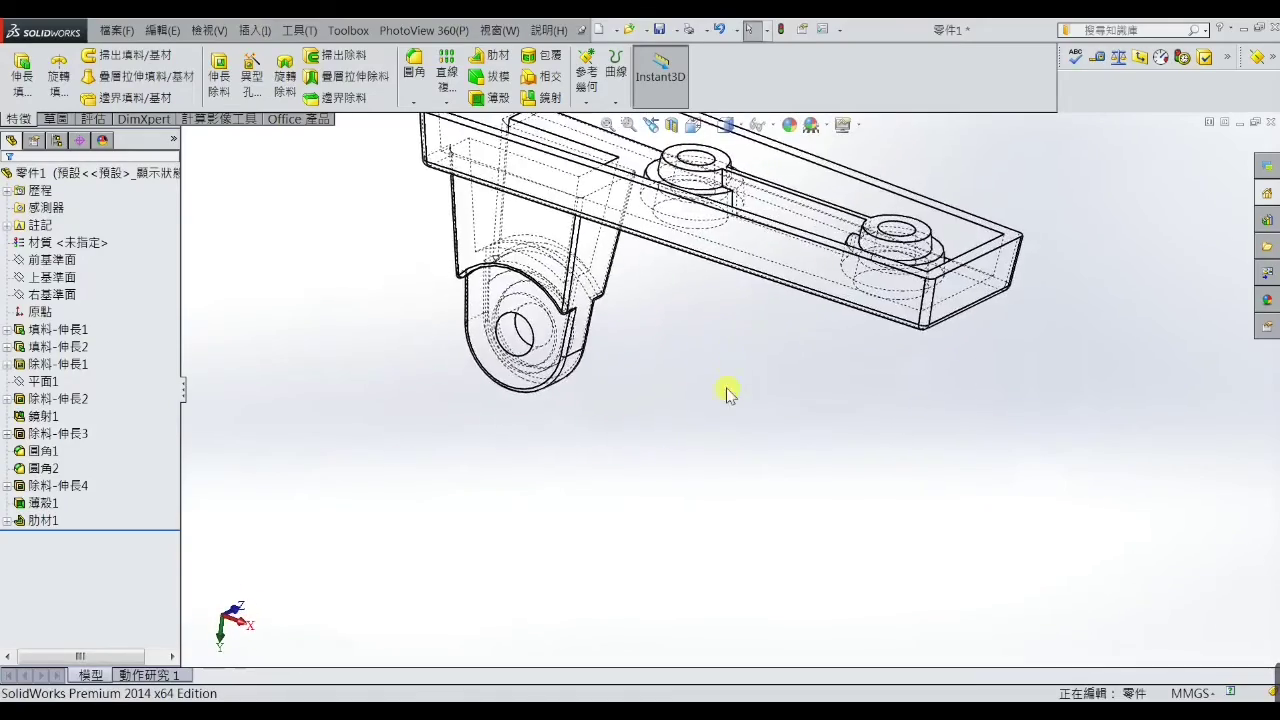
scroll(729, 260, "up", 2)
scroll(694, 314, "down", 3)
scroll(740, 335, "down", 3)
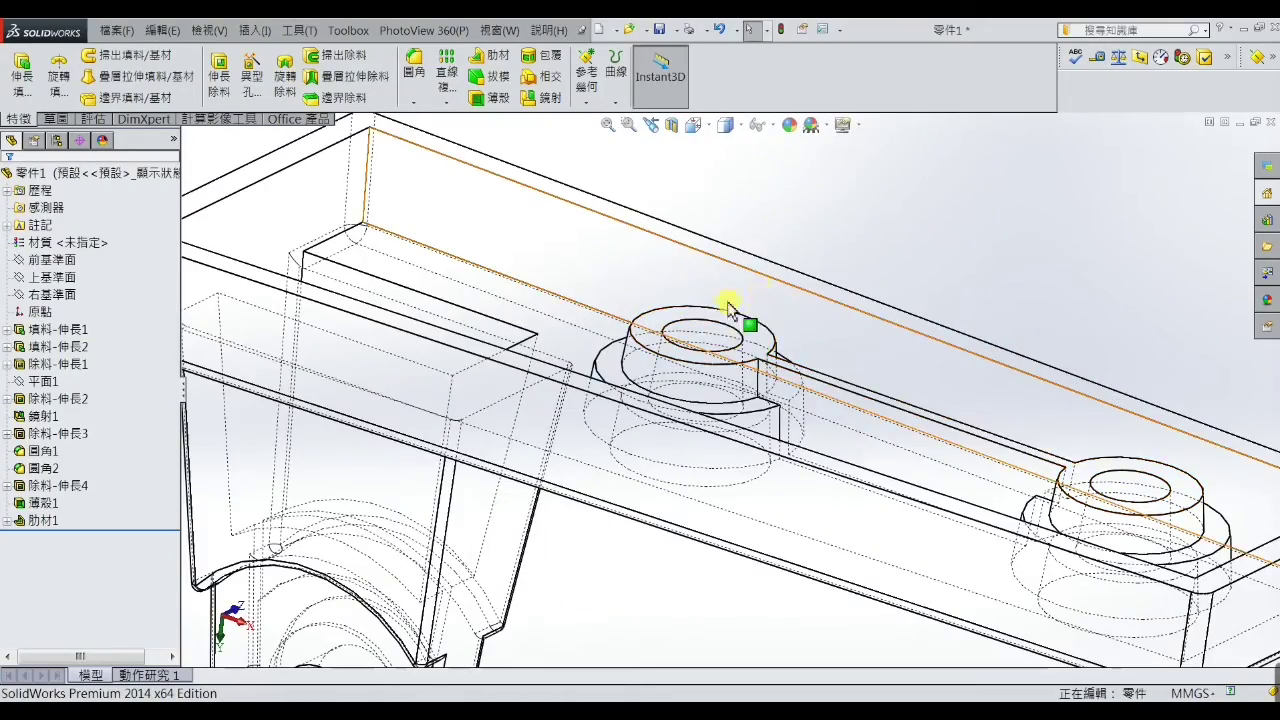
scroll(750, 360, "up", 2)
scroll(740, 390, "up", 2)
scroll(735, 400, "up", 3)
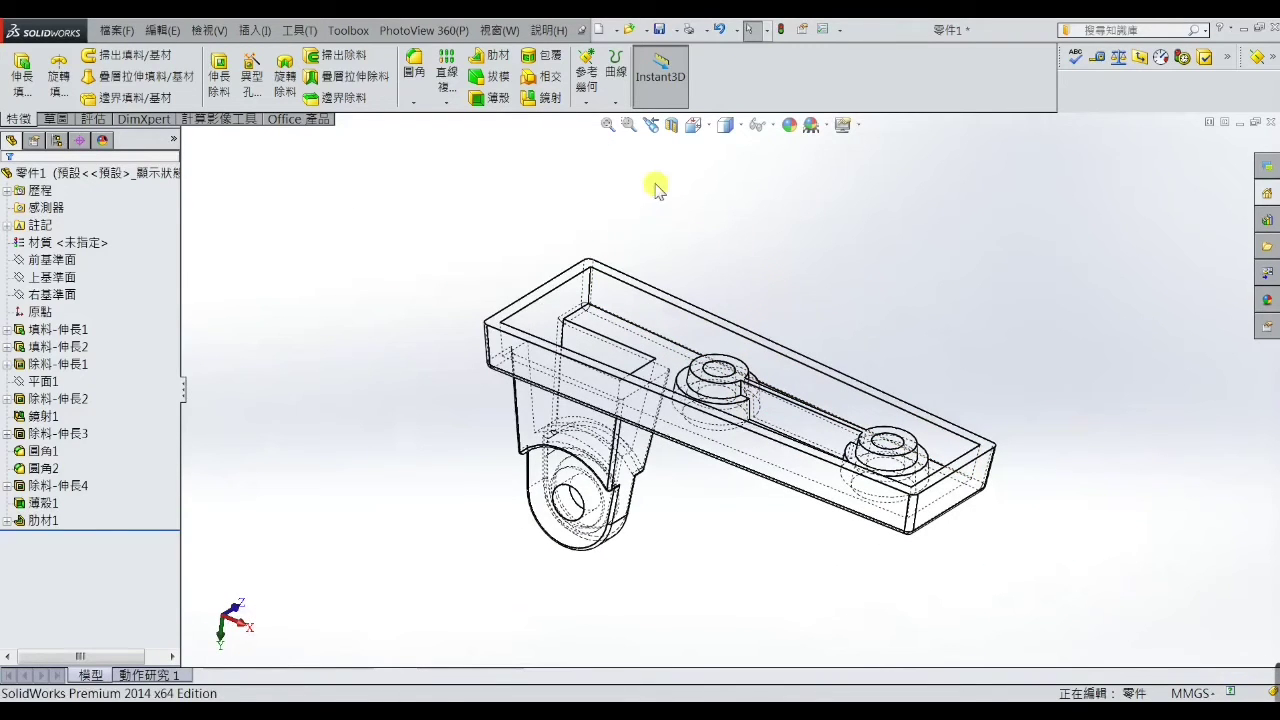
Create plane 平面2 parallel to the Right Plane through the left boss's temporary axis.
left_click(586, 101)
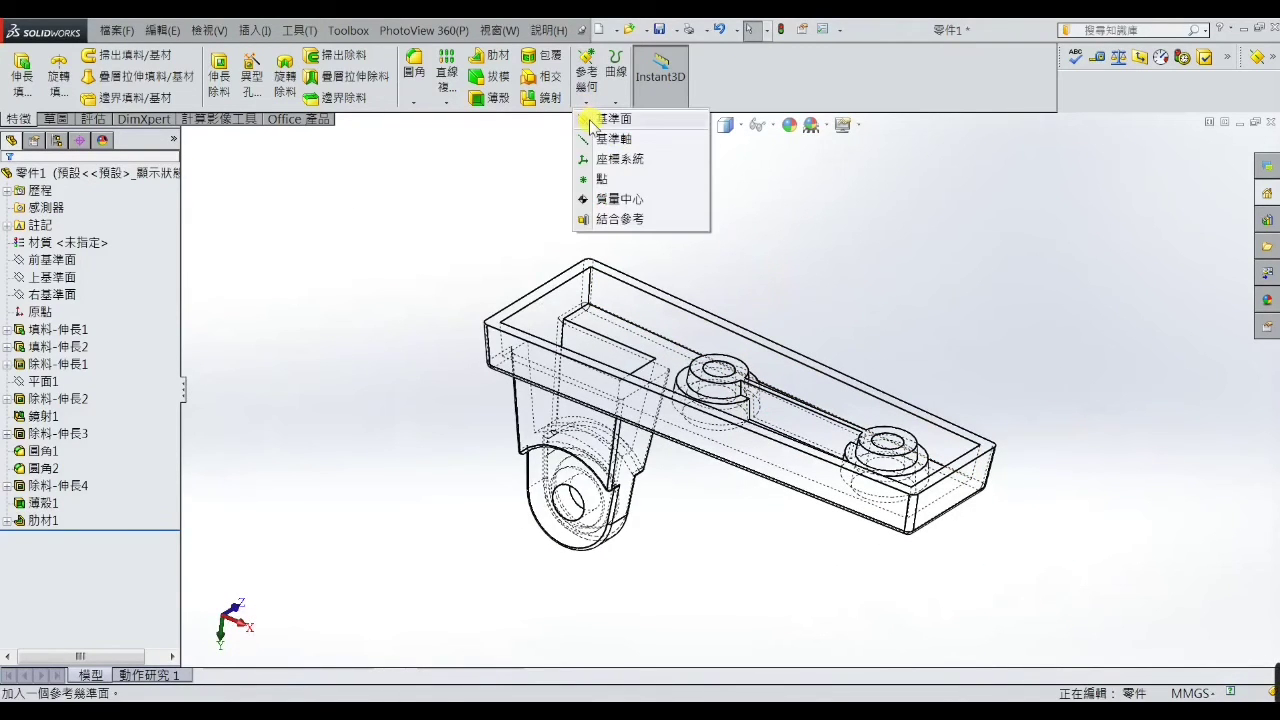
left_click(610, 118)
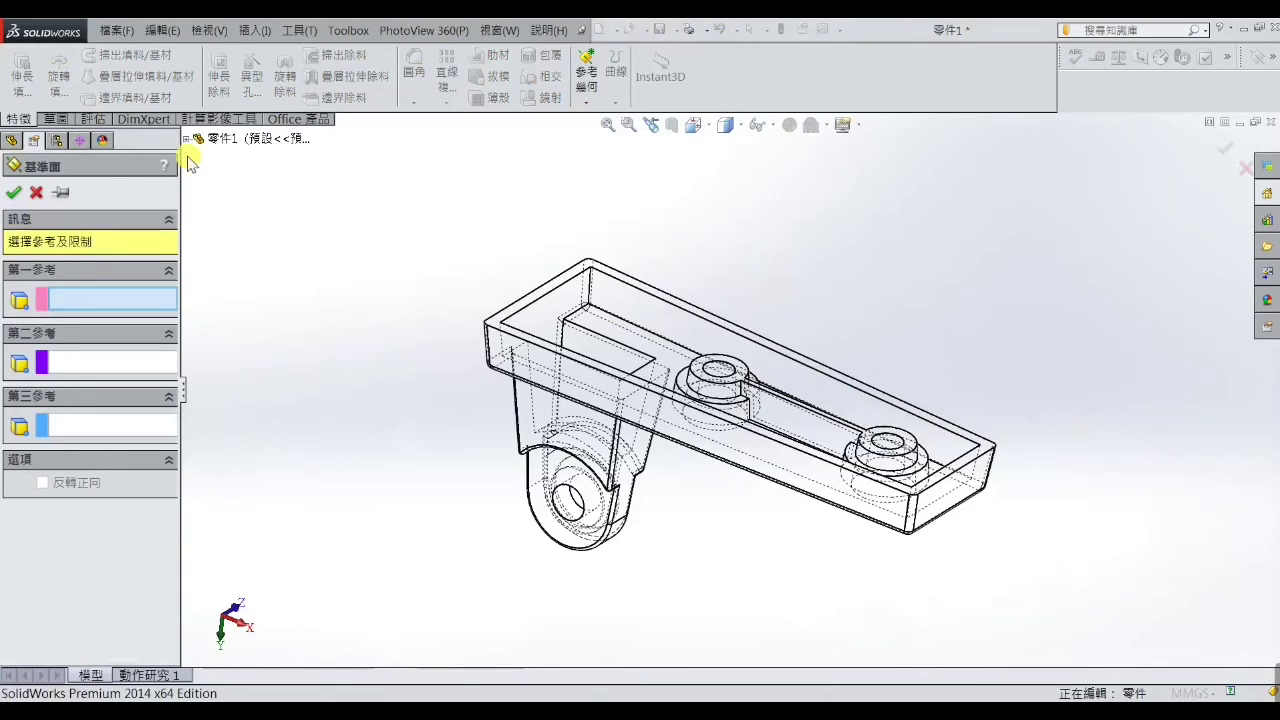
left_click(194, 139)
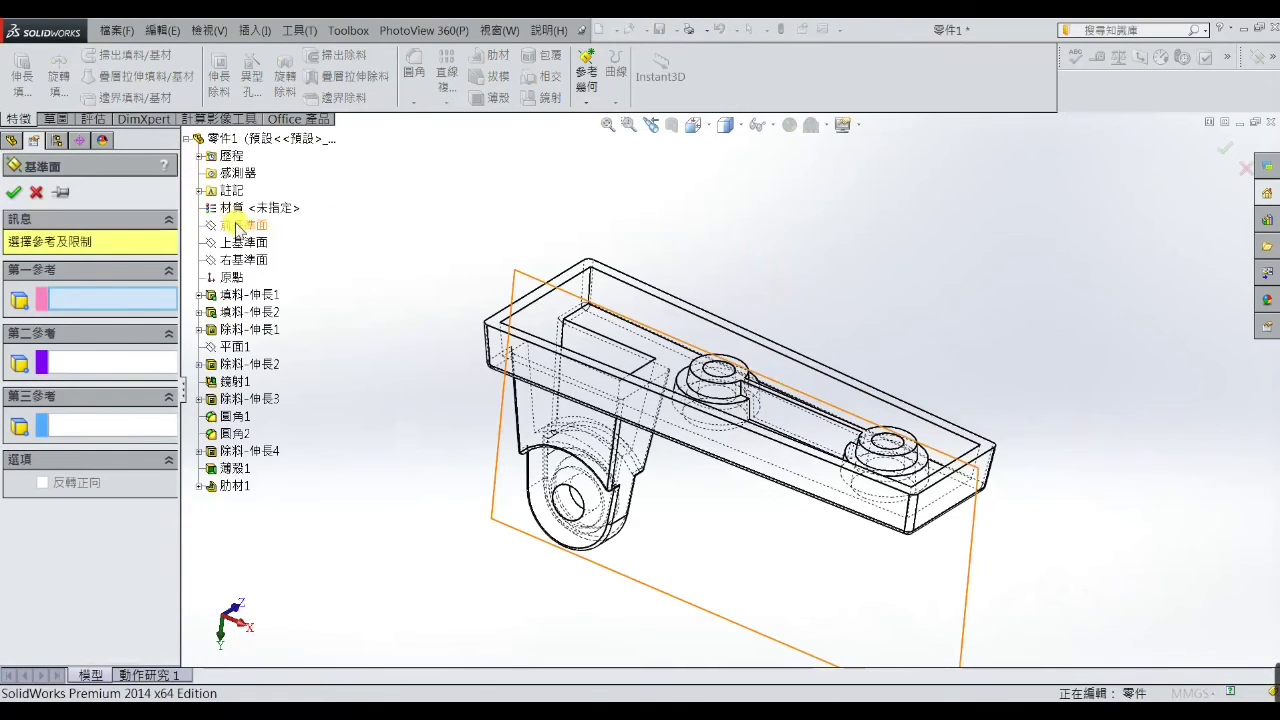
left_click(245, 260)
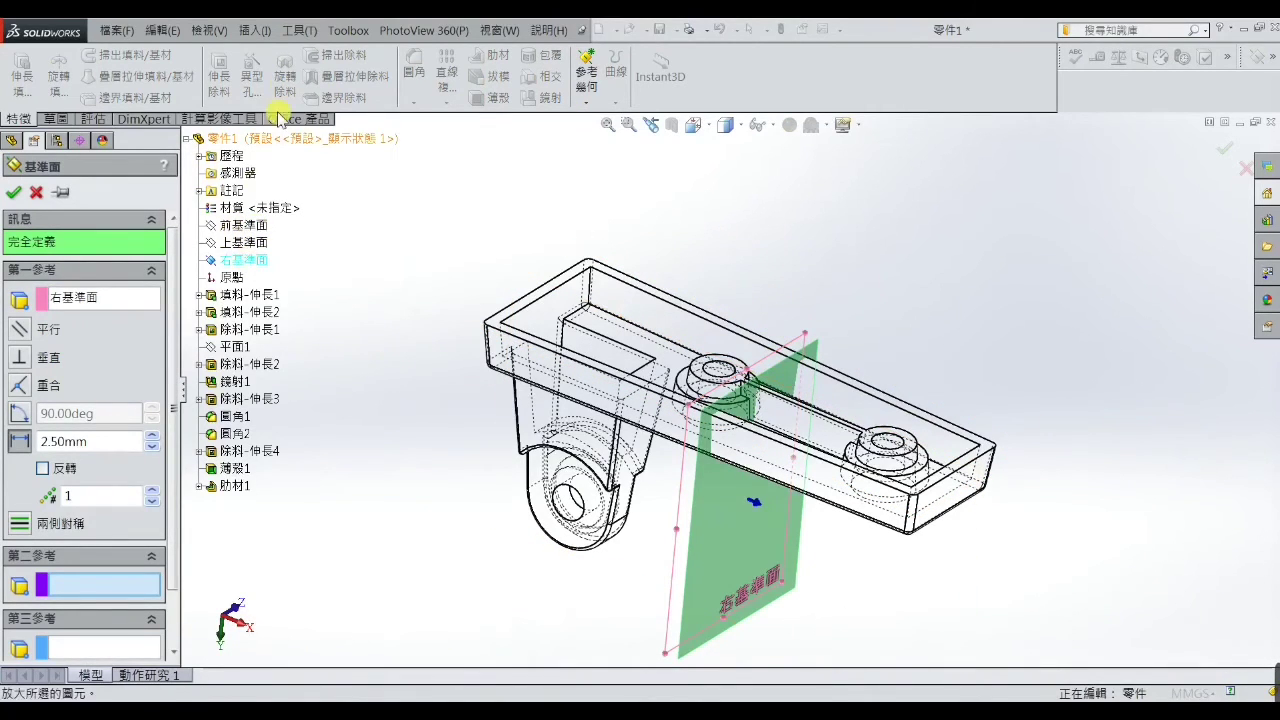
left_click(211, 31)
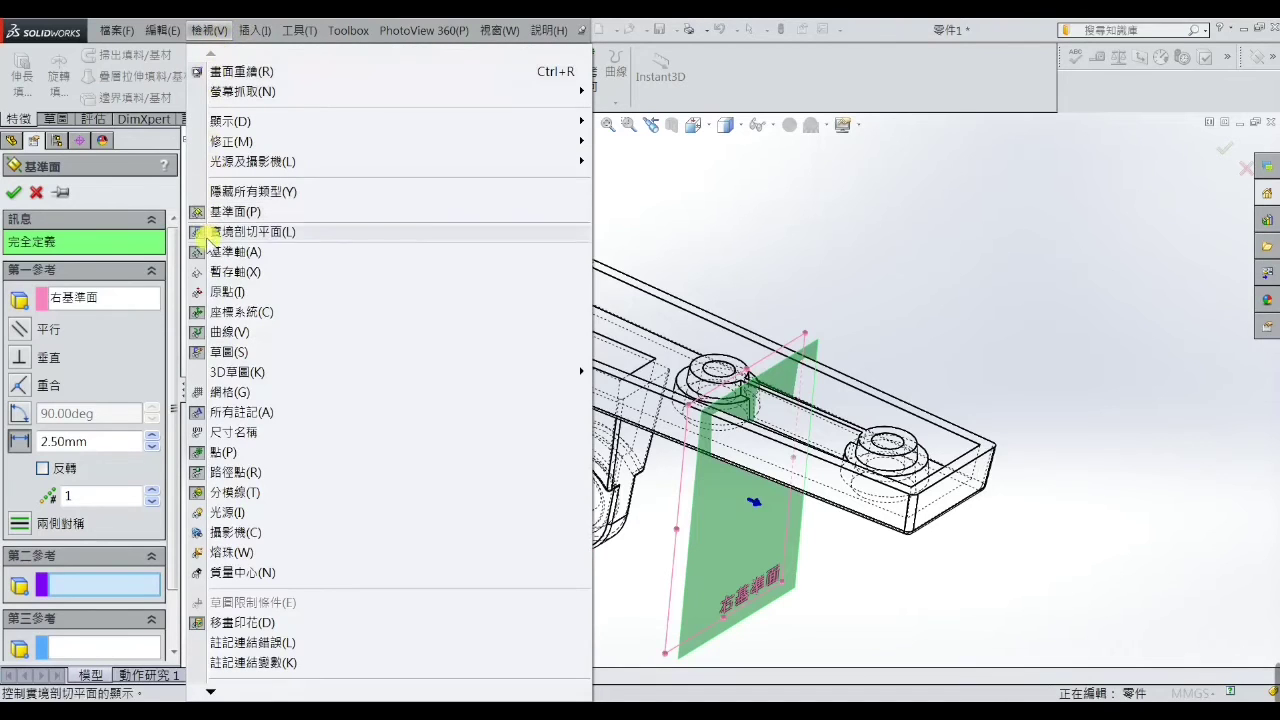
left_click(200, 273)
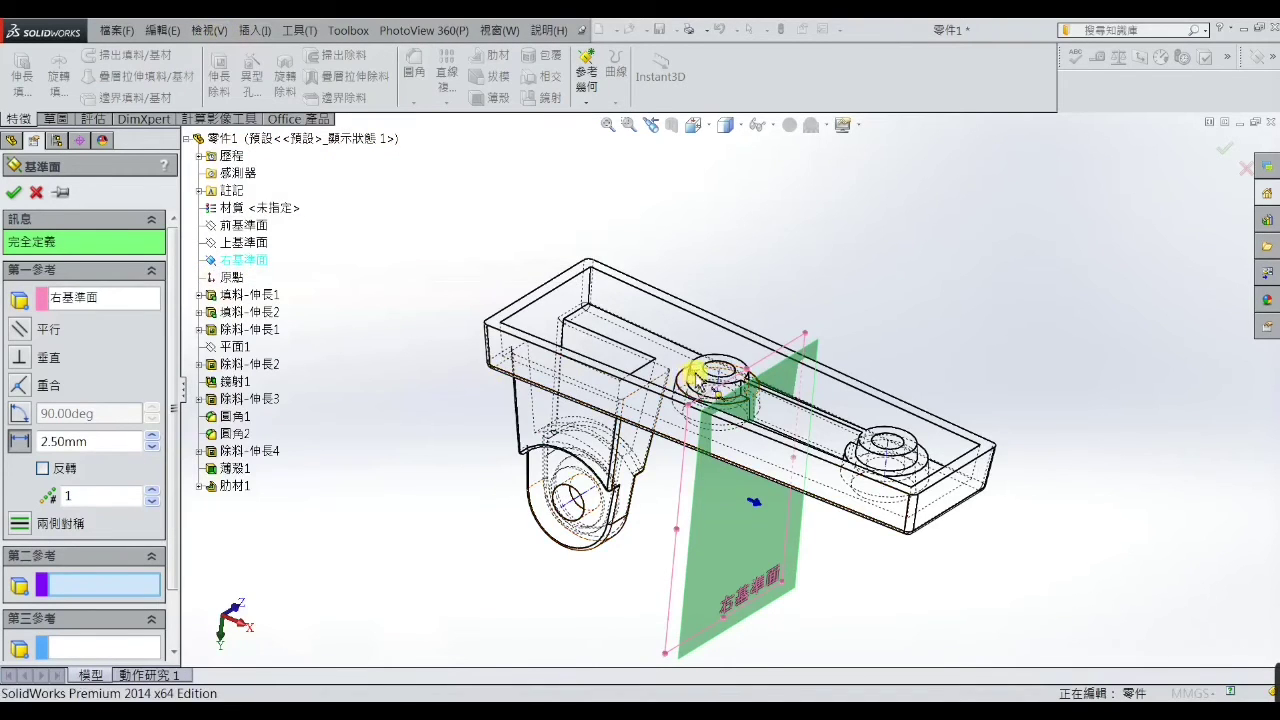
scroll(748, 390, "down", 3)
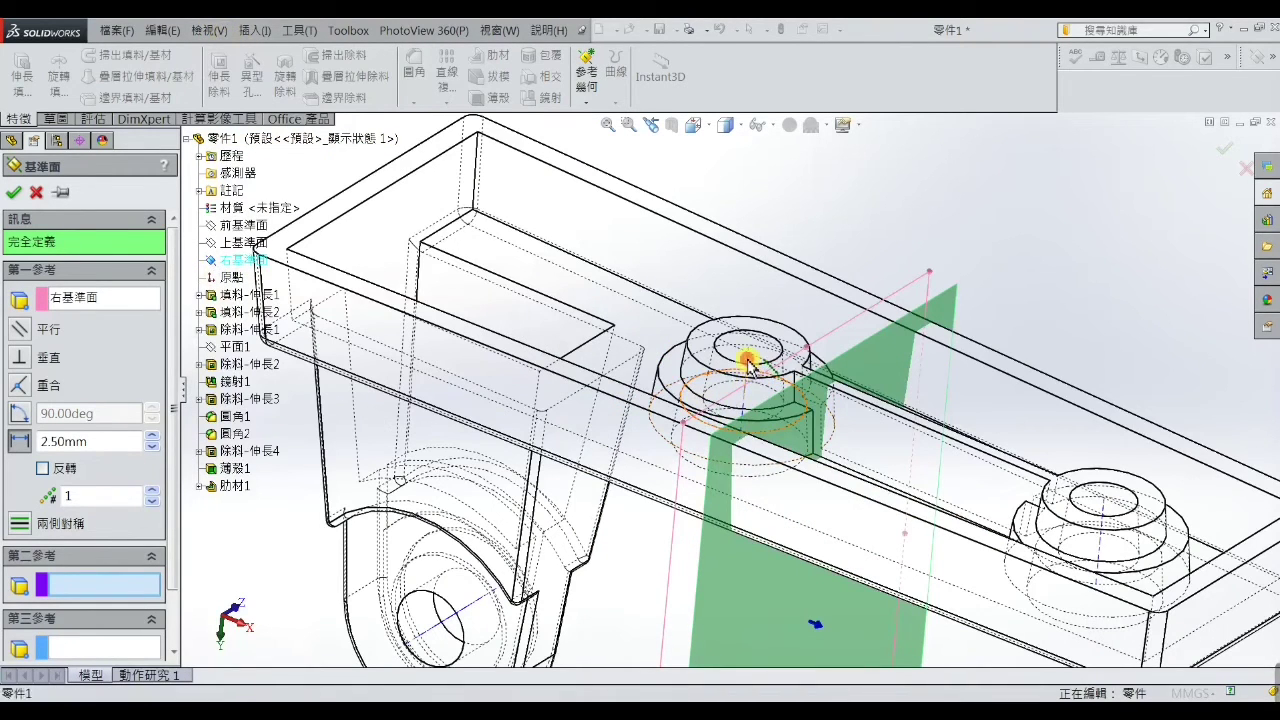
left_click(749, 361)
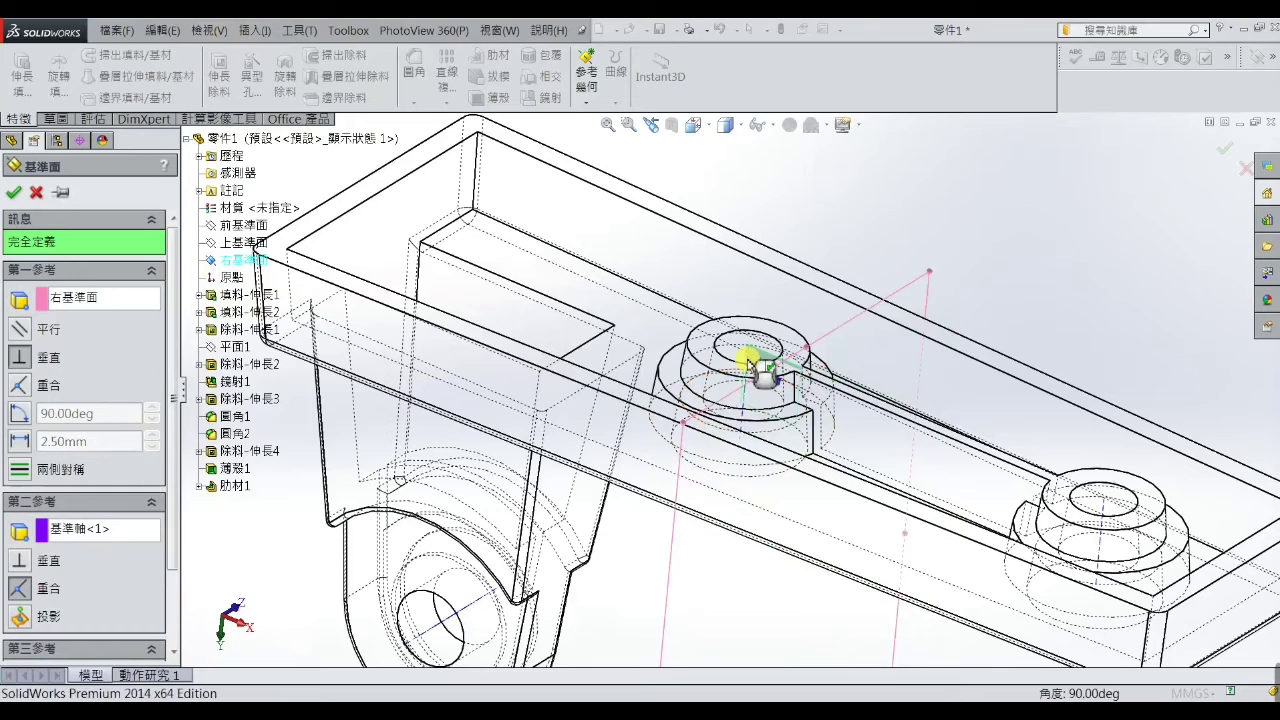
left_click(24, 334)
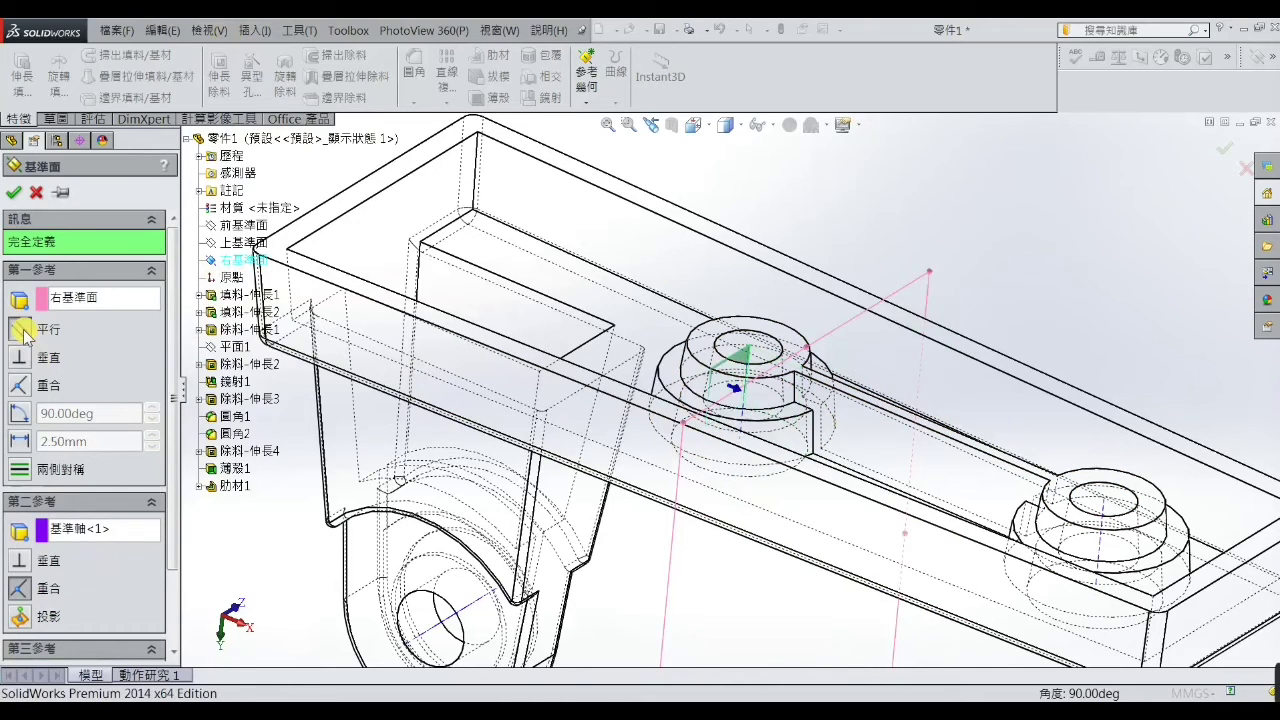
left_click(14, 193)
left_click(835, 210)
scroll(880, 260, "up", 5)
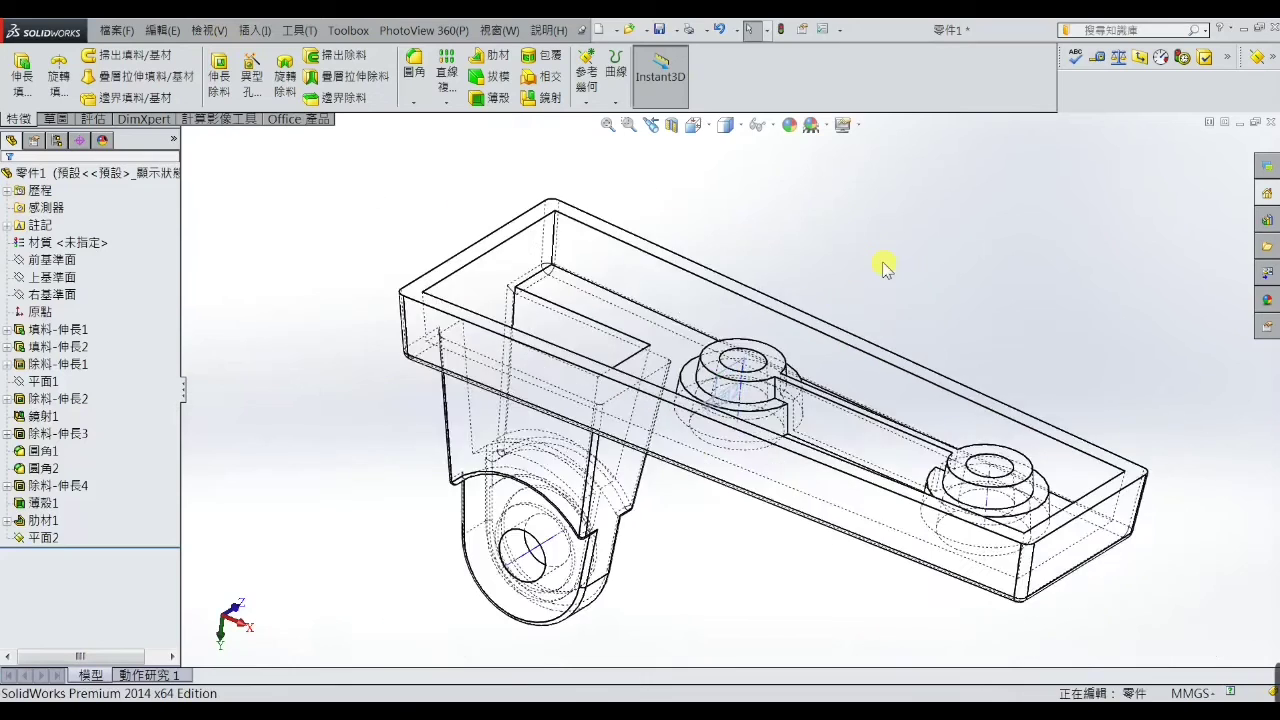
scroll(887, 318, "up", 5)
scroll(884, 375, "down", 3)
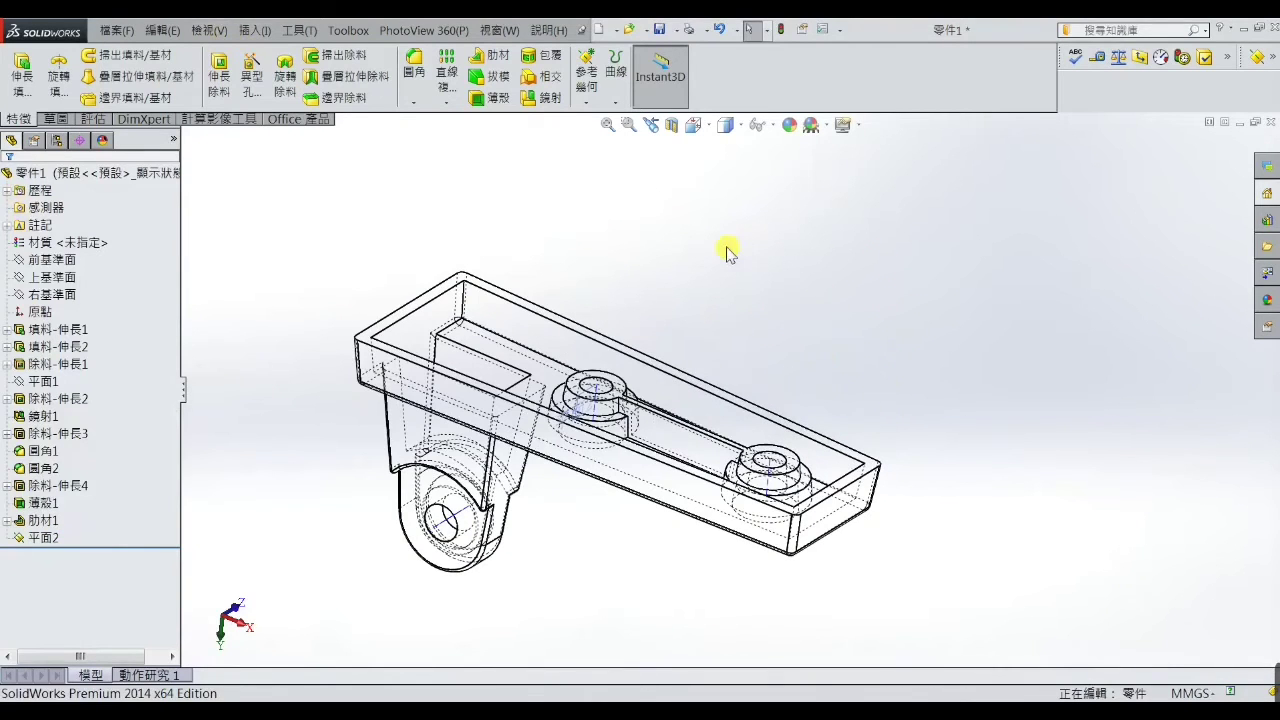
Create plane 平面3 parallel to the Right Plane through the right boss's axis.
left_click(589, 110)
left_click(592, 118)
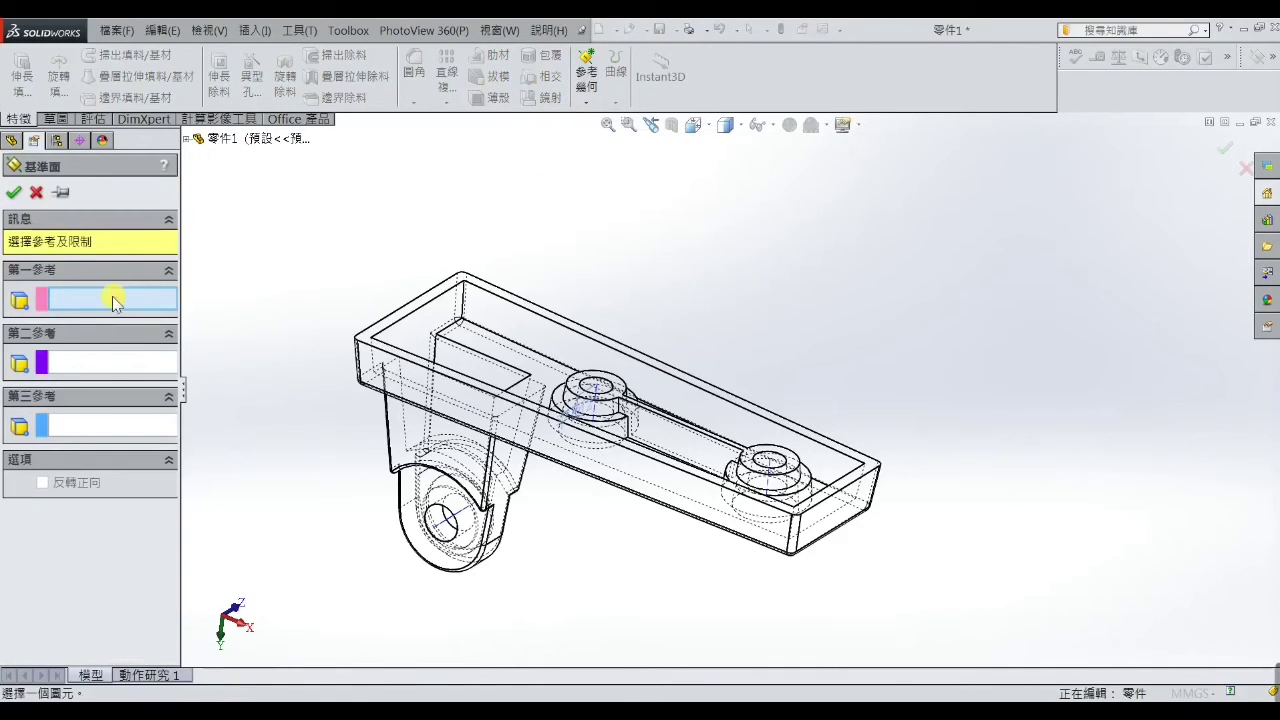
left_click(187, 140)
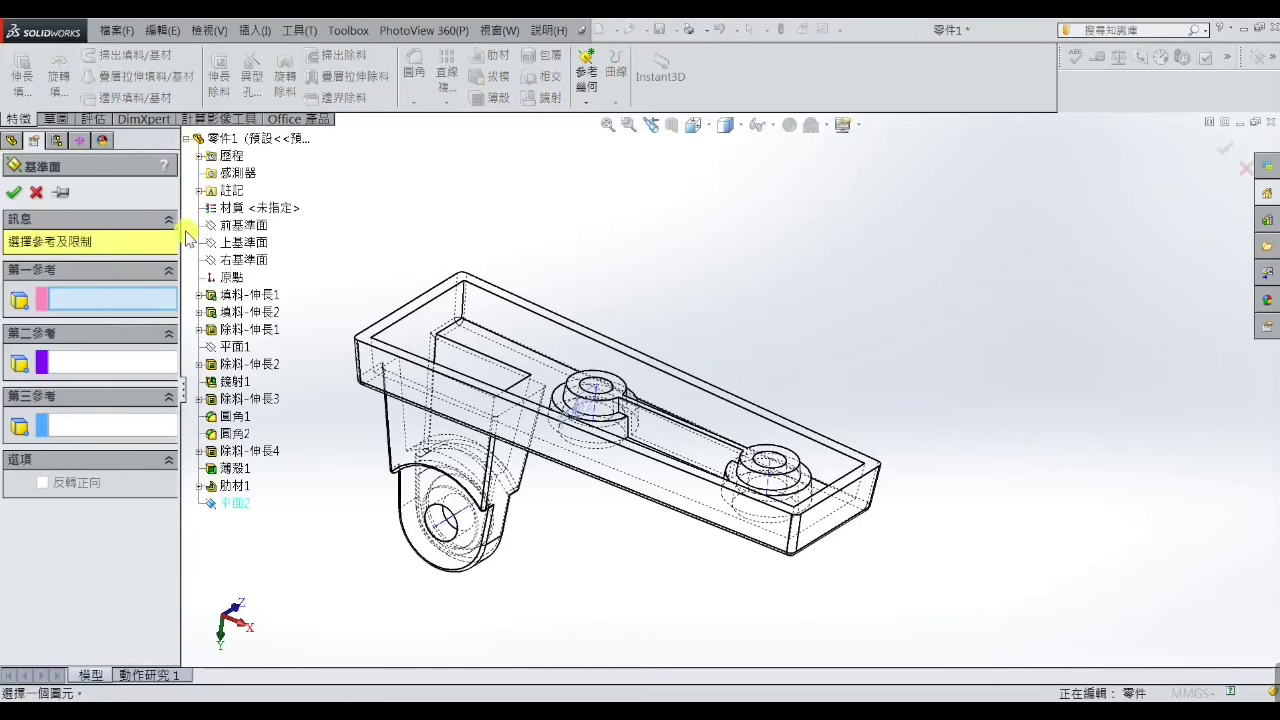
left_click(240, 260)
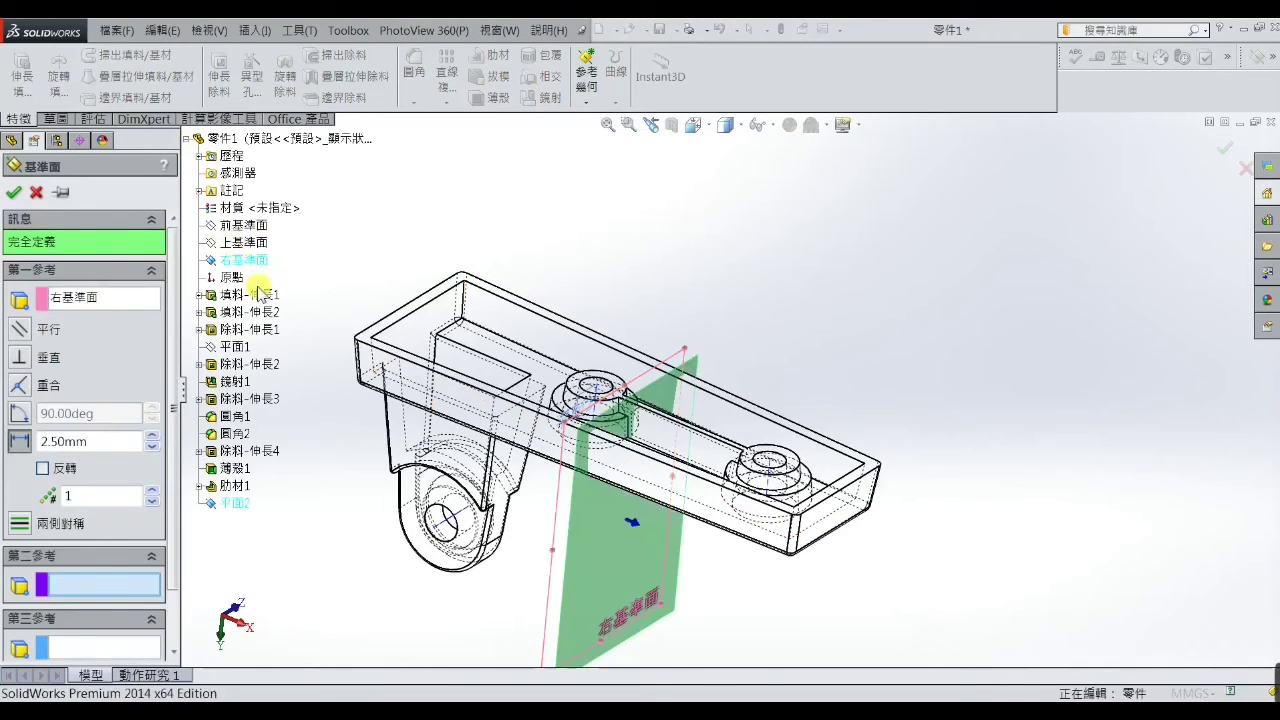
scroll(766, 480, "down", 3)
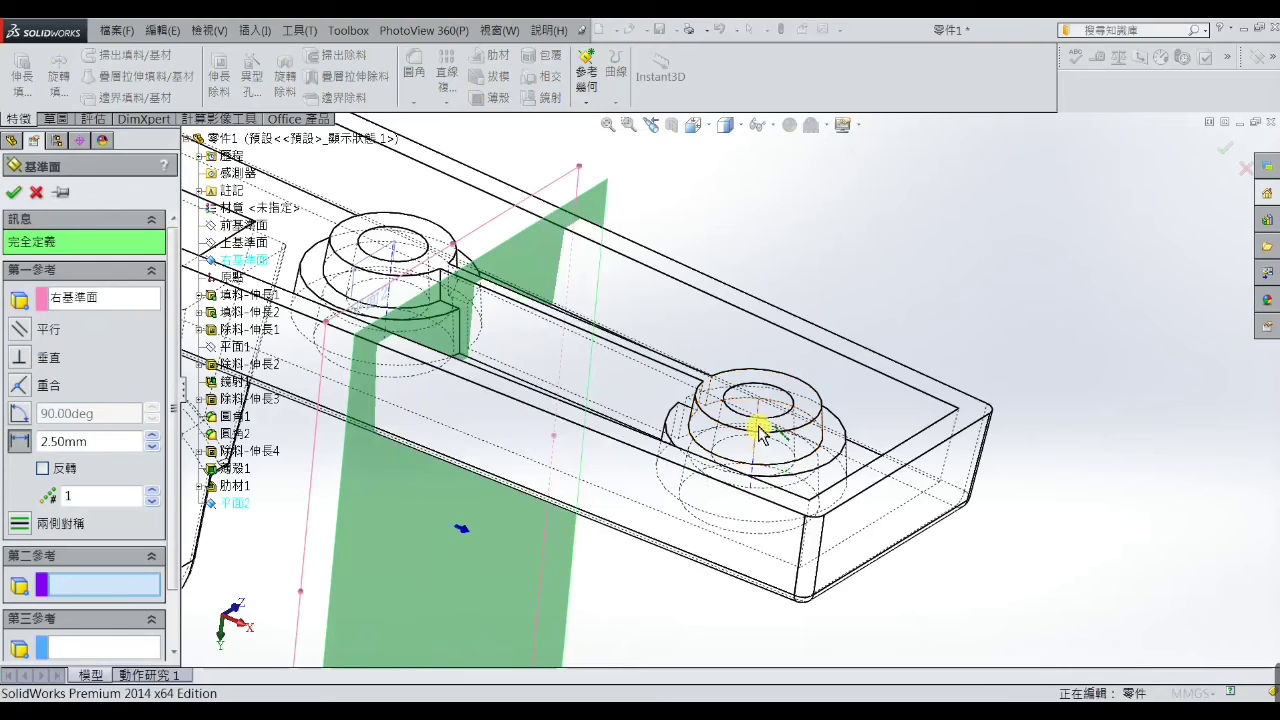
left_click(760, 432)
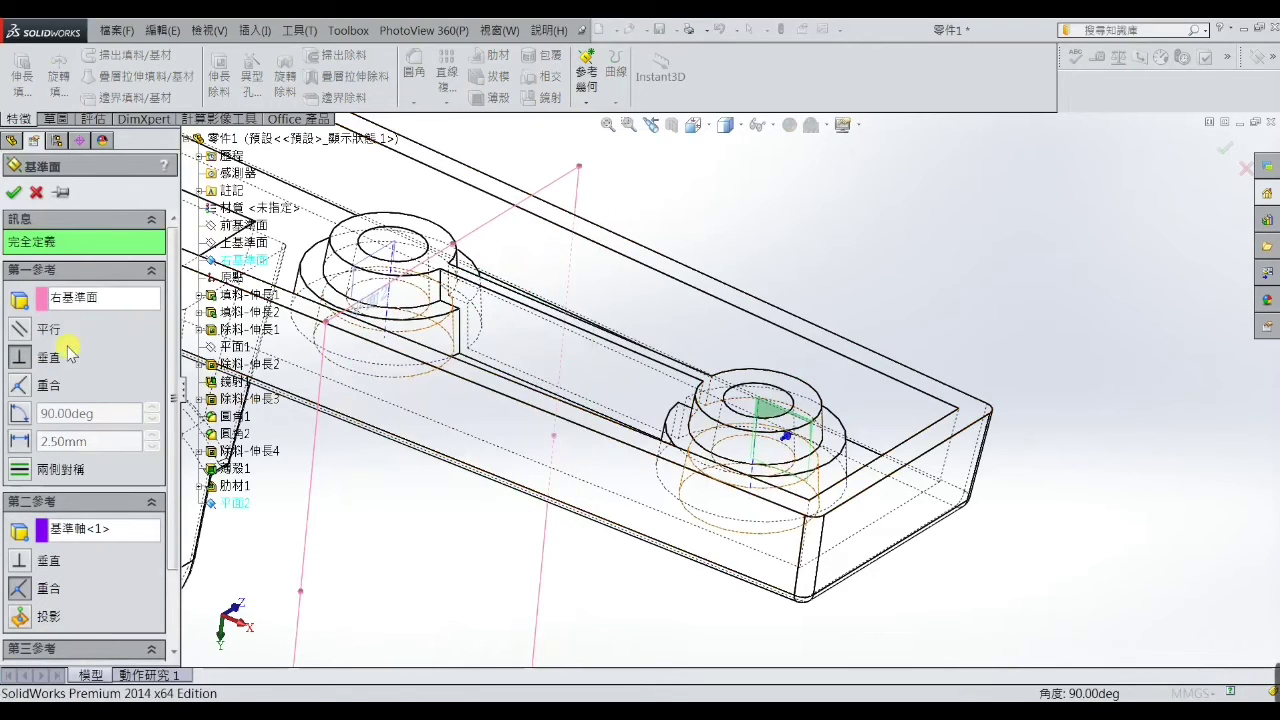
left_click(19, 334)
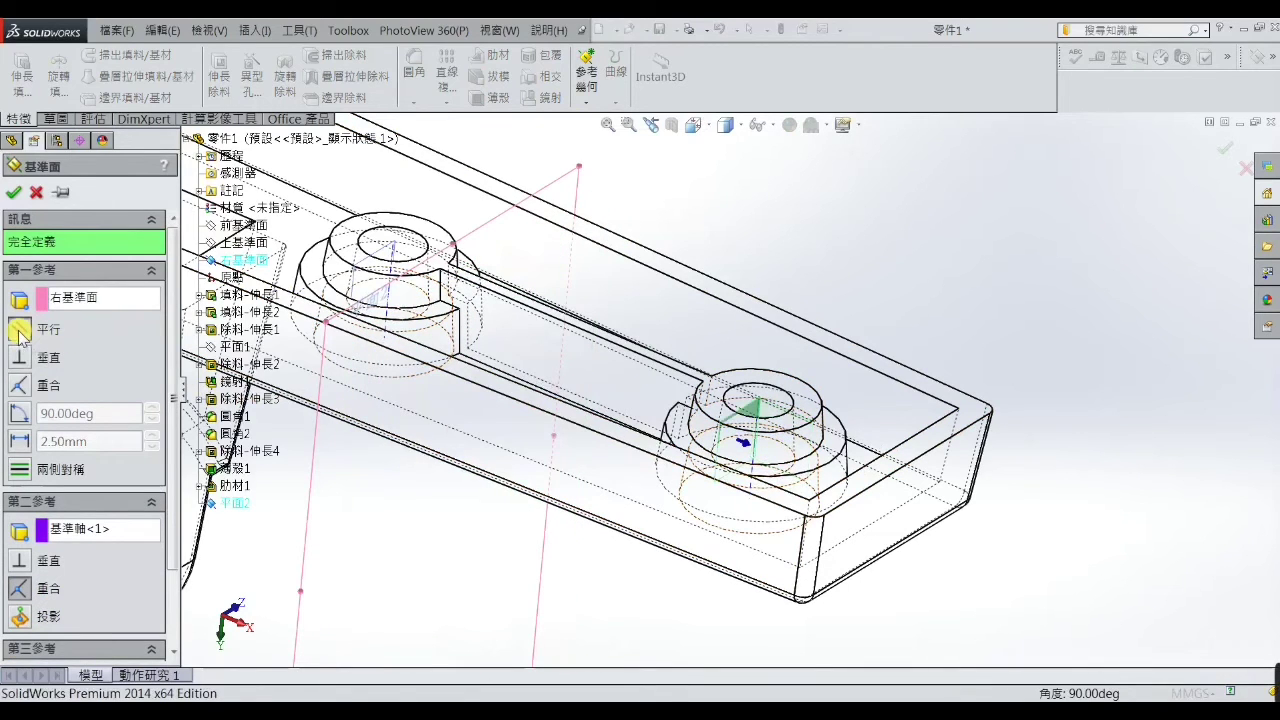
left_click(17, 194)
Start sketch 草圖10 on 平面2, viewed normal to the plane.
key("f")
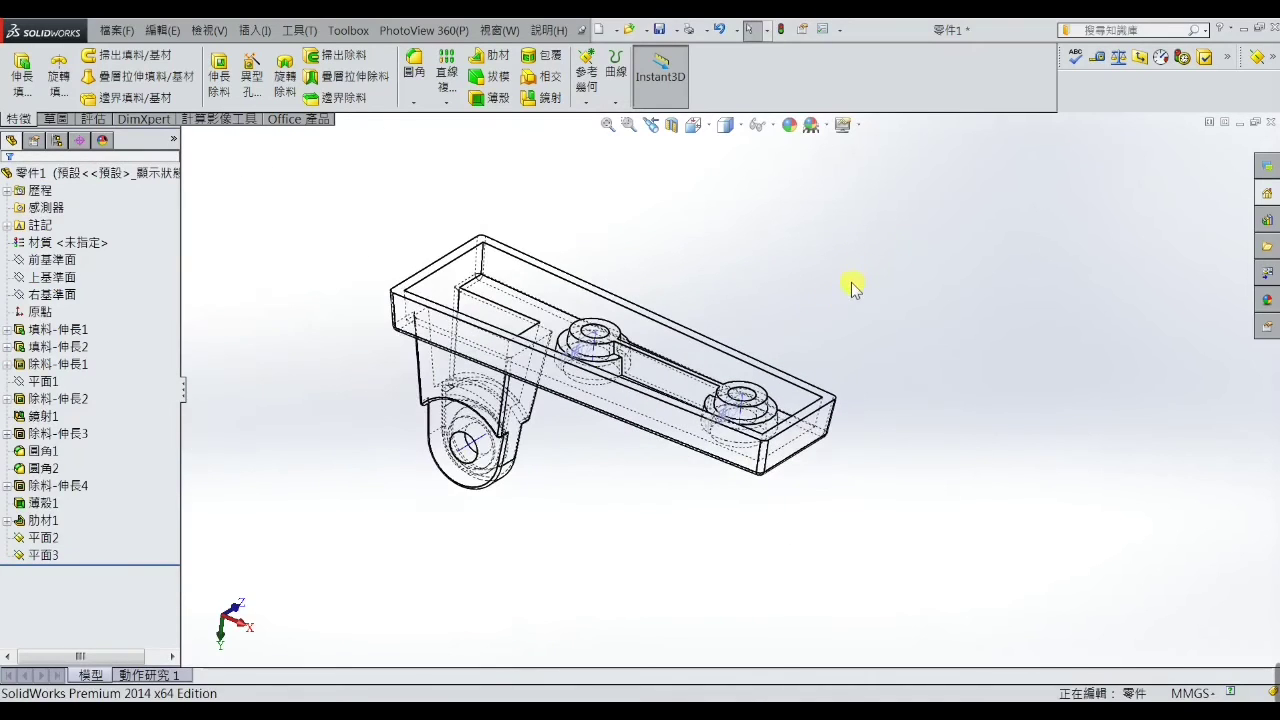
scroll(615, 352, "down", 3)
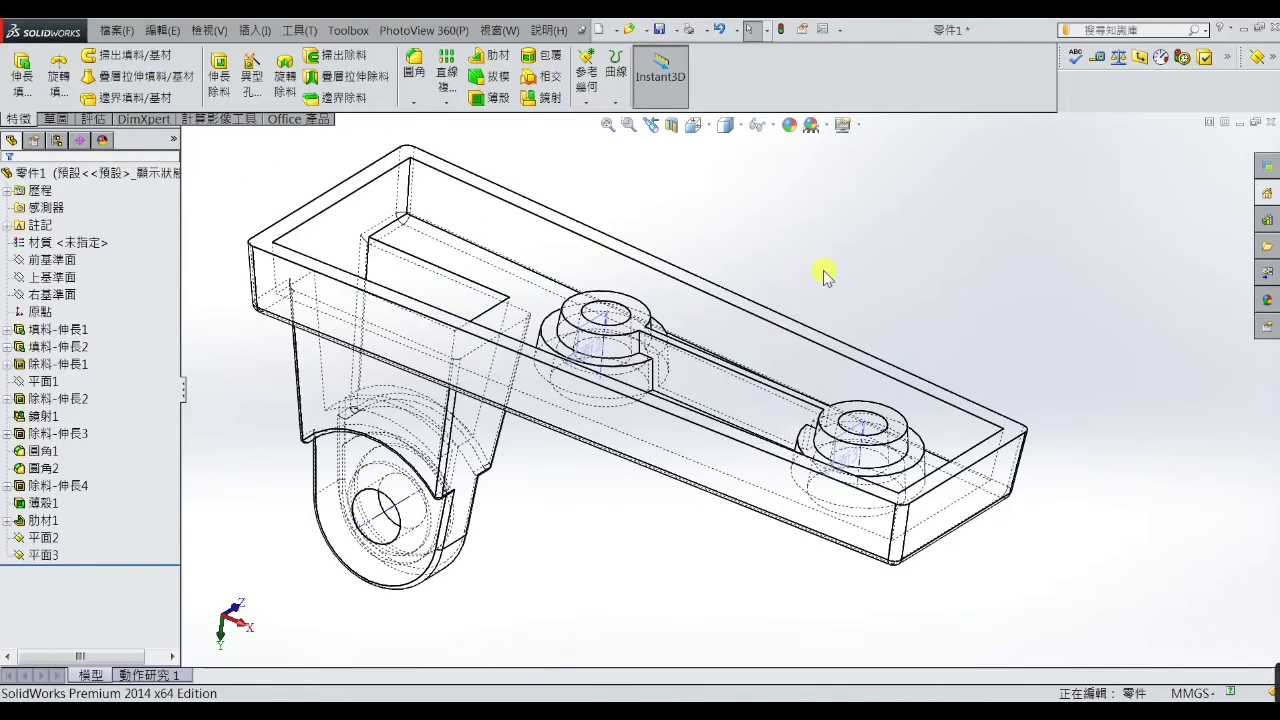
left_click(44, 538)
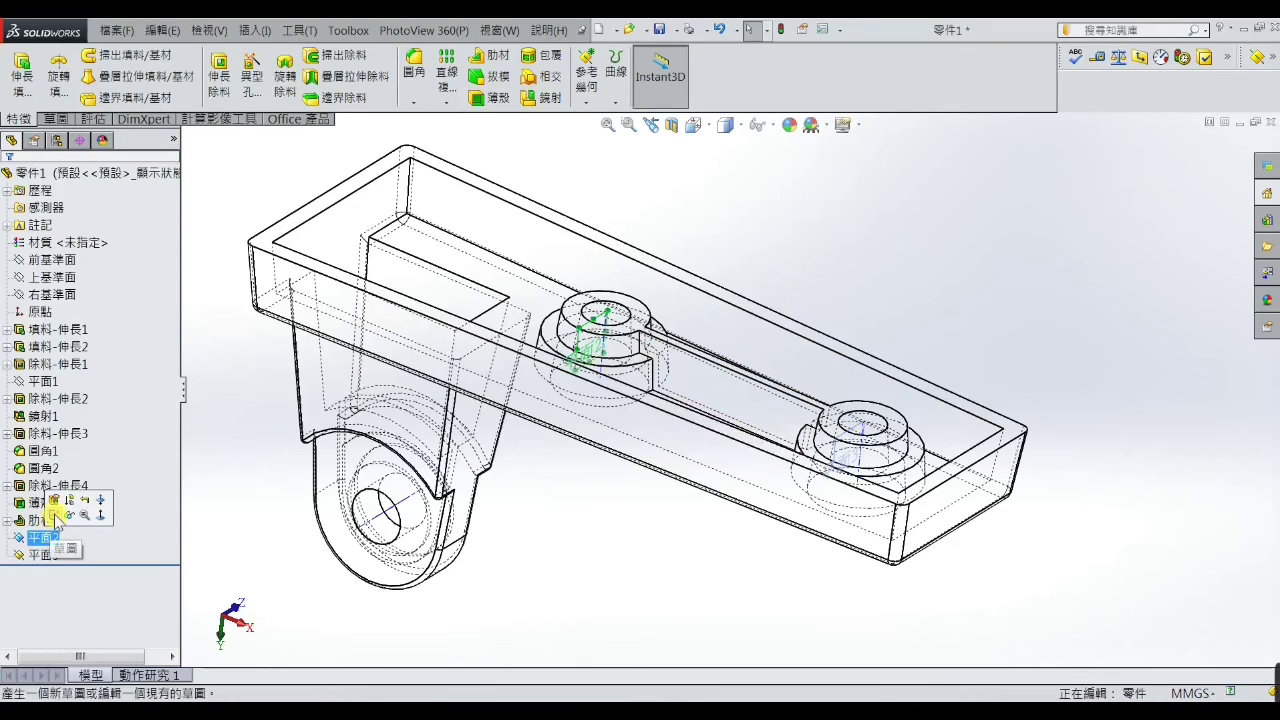
left_click(55, 515)
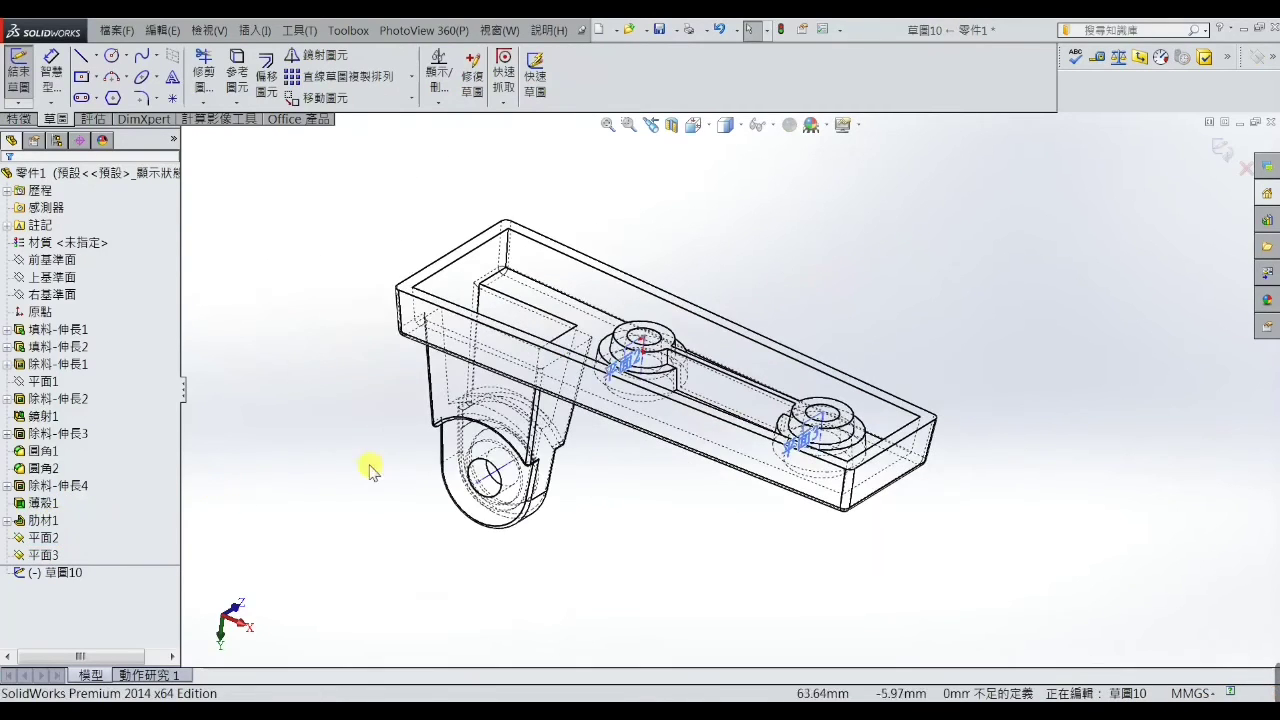
left_click(700, 127)
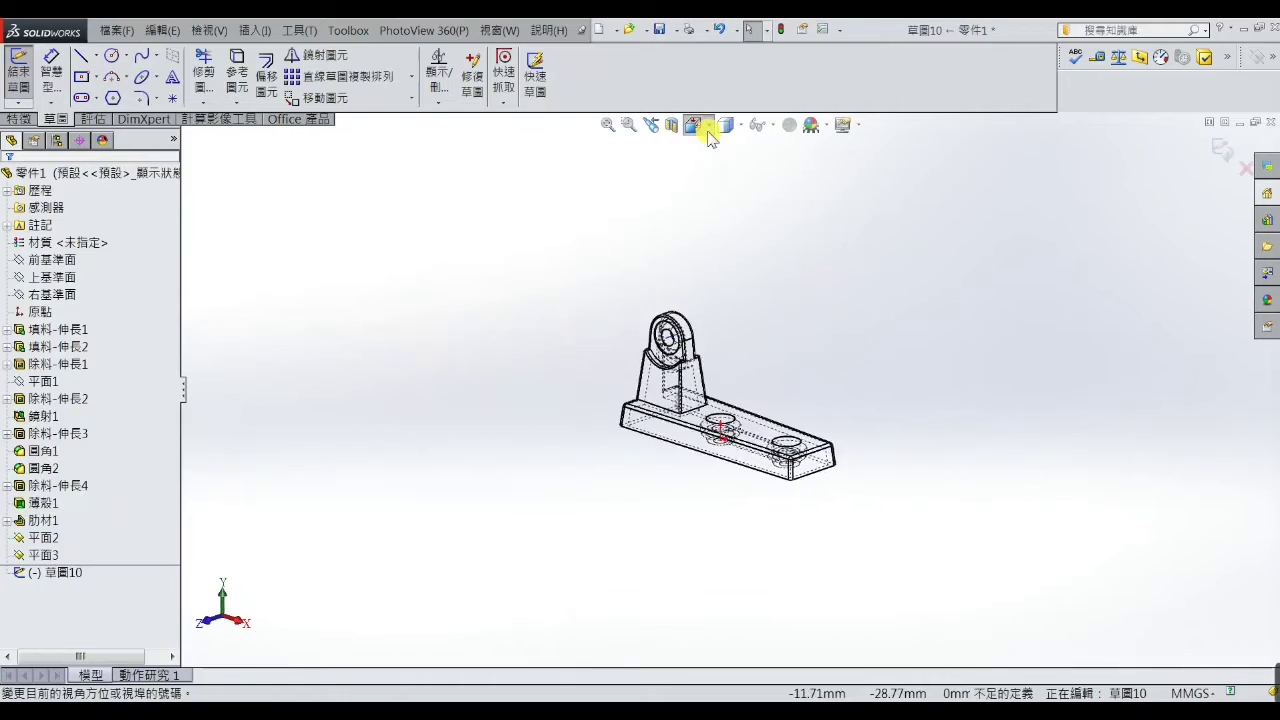
left_click(786, 214)
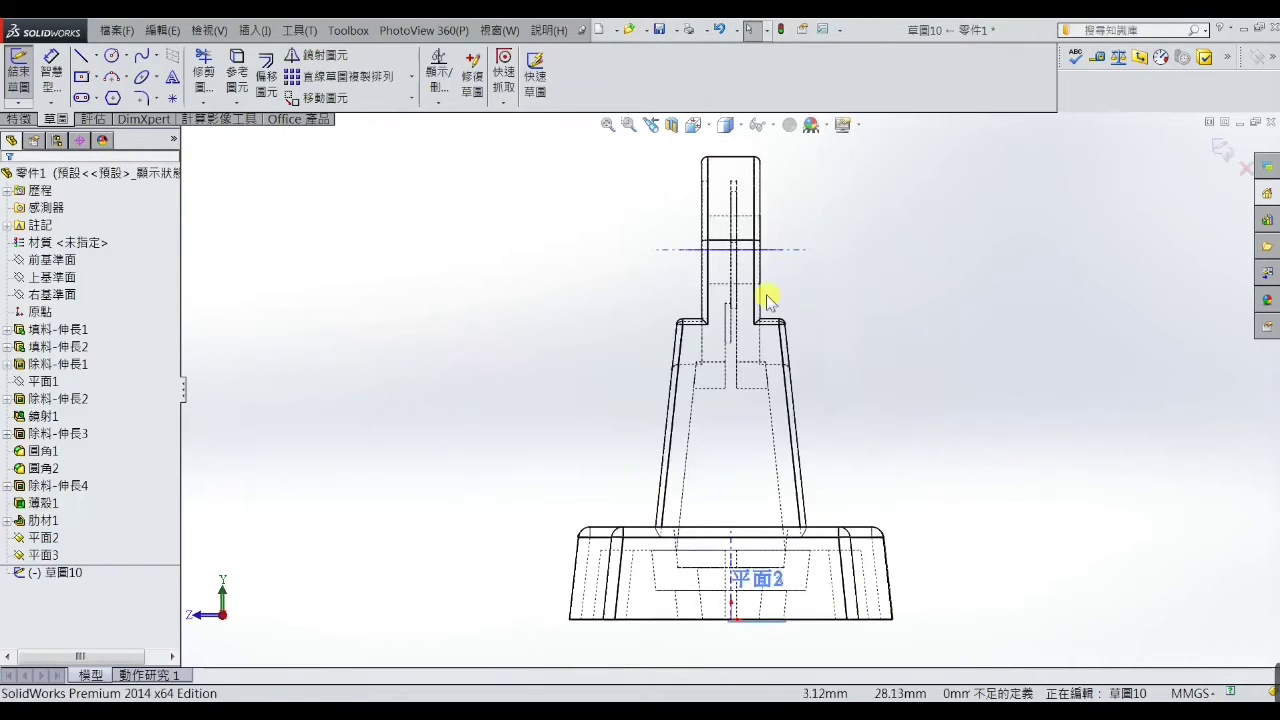
scroll(785, 600, "down", 5)
scroll(778, 587, "down", 2)
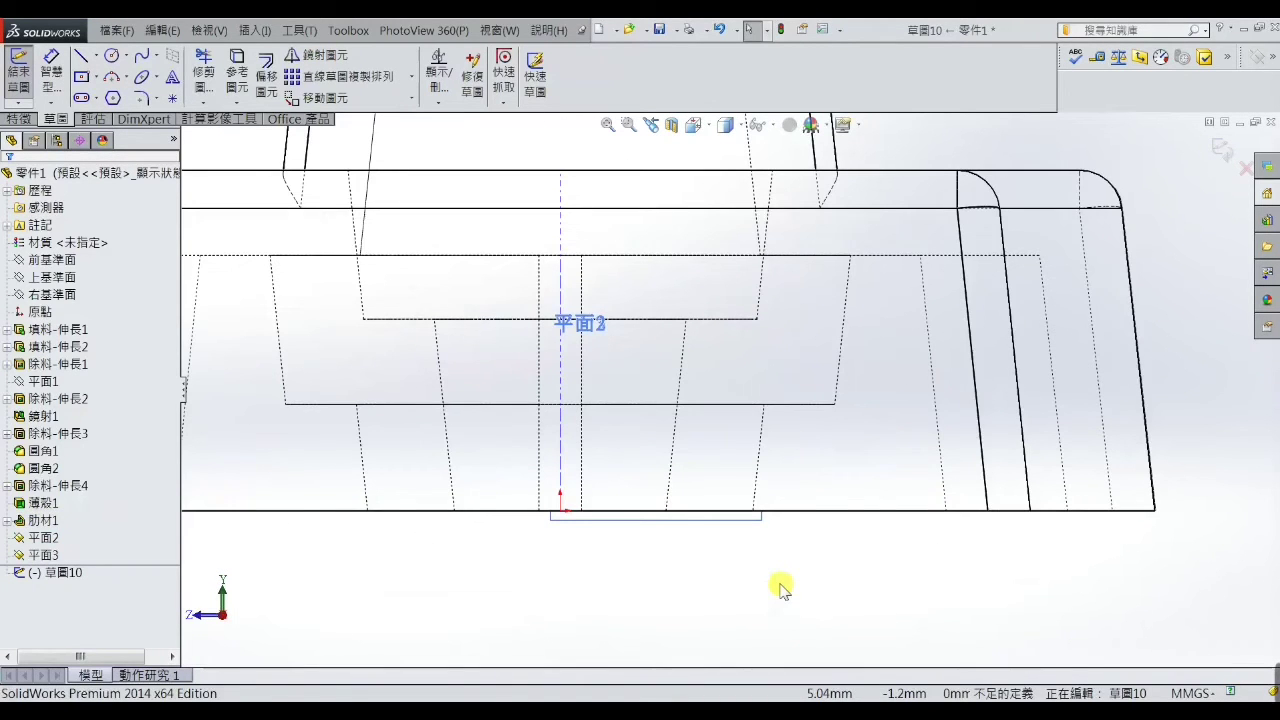
Draw a horizontal line from the hole outward to the base's edge.
left_click(81, 56)
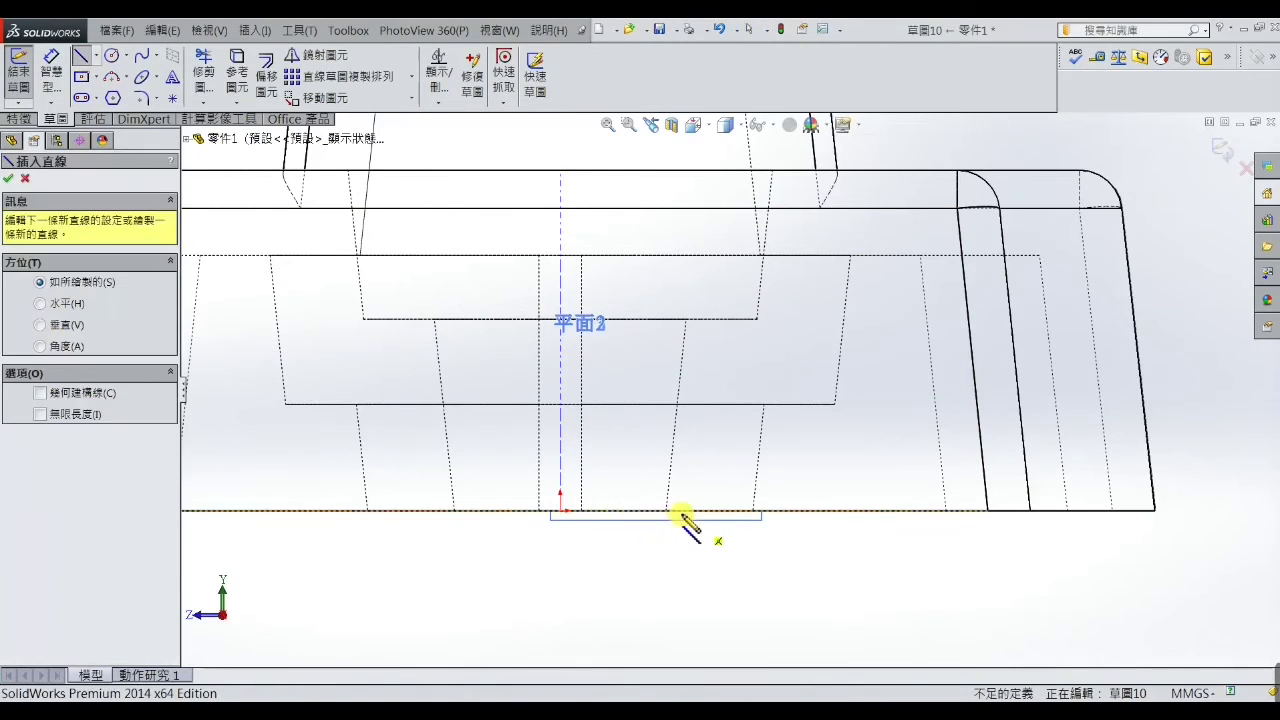
left_click(758, 515)
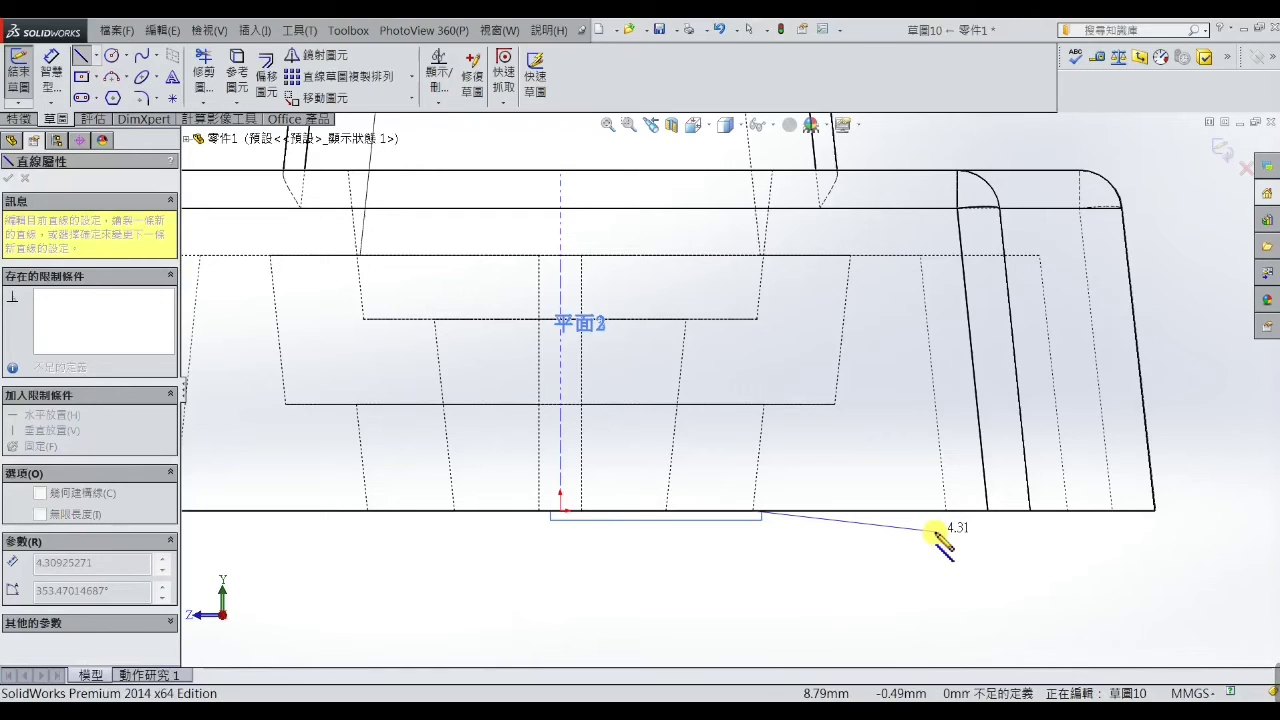
mouse_move(943, 523)
middle_mouse_down()
mouse_move(936, 556)
mouse_move(951, 357)
middle_mouse_up()
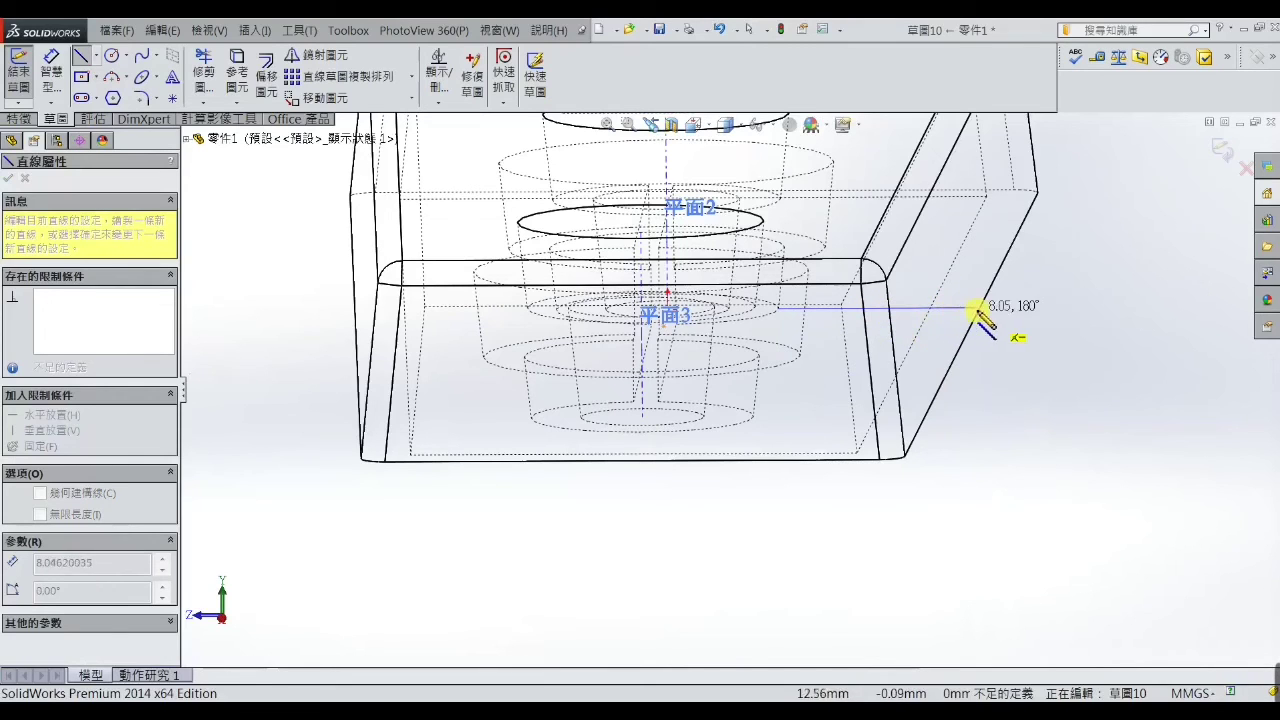
left_click(953, 308)
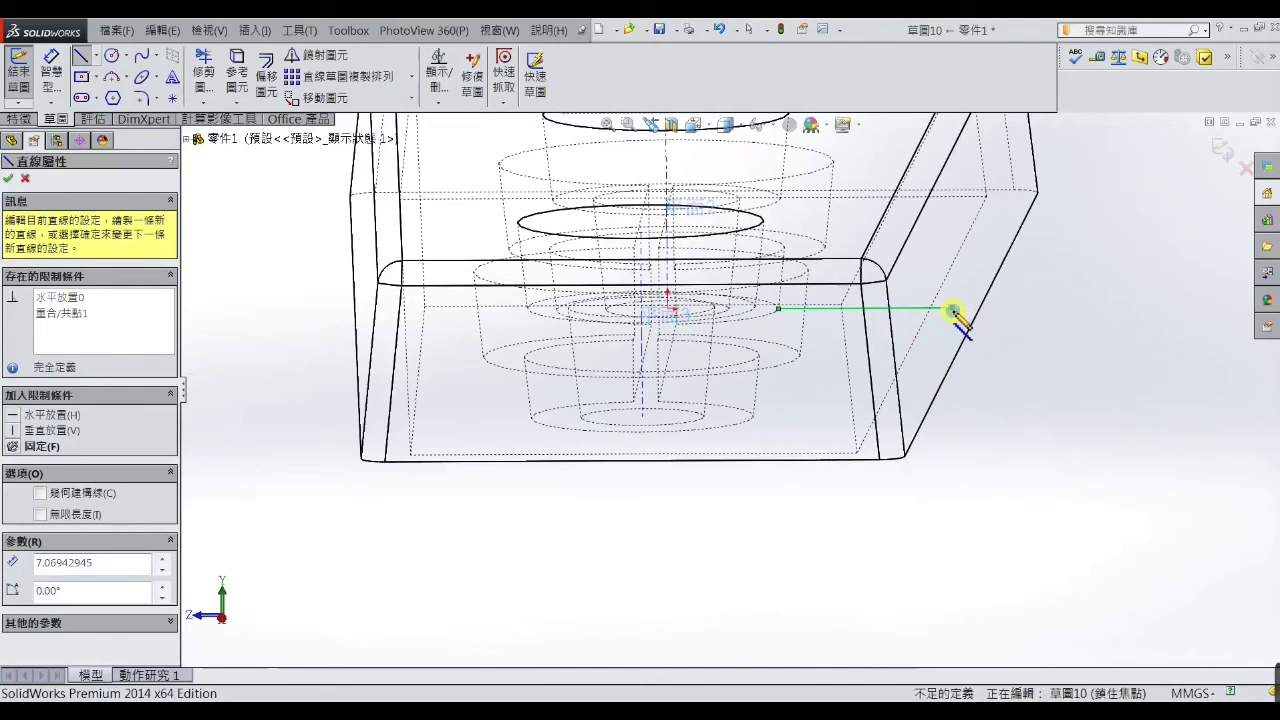
right_click(955, 310)
left_click(985, 140)
mouse_move(1020, 334)
middle_mouse_down()
mouse_move(975, 425)
mouse_move(910, 483)
mouse_move(914, 397)
middle_mouse_up()
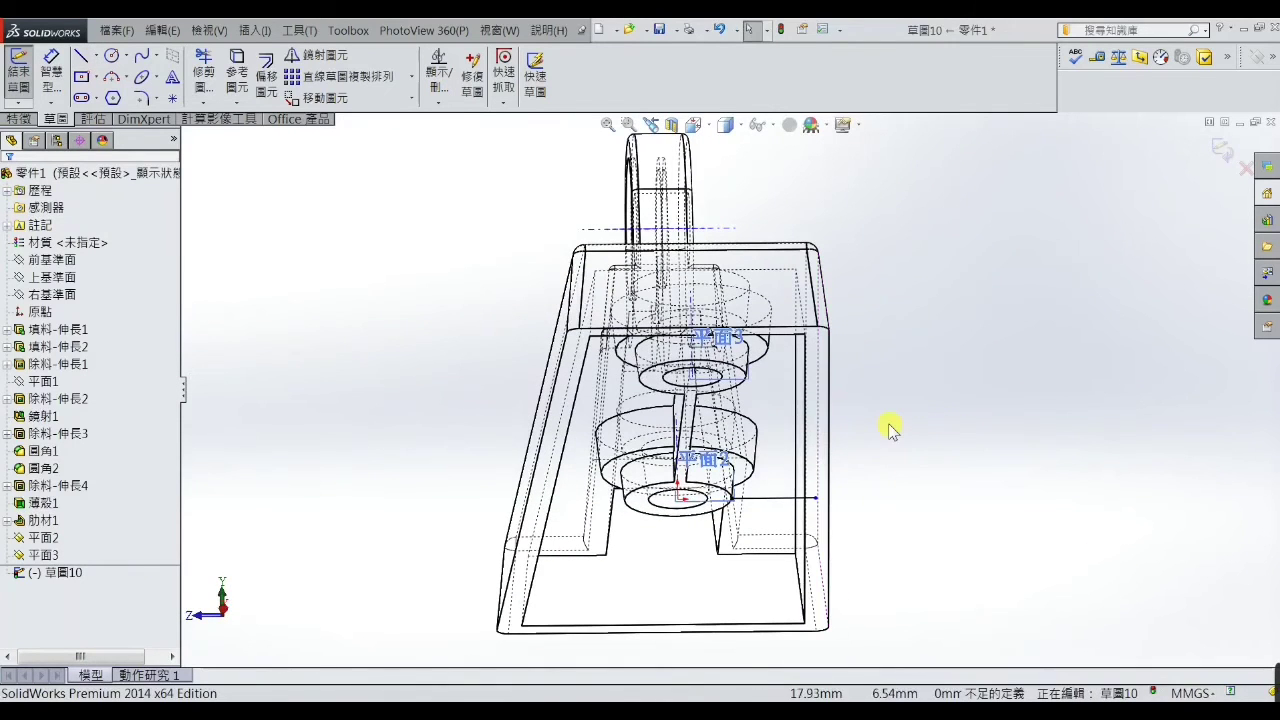
left_click(22, 119)
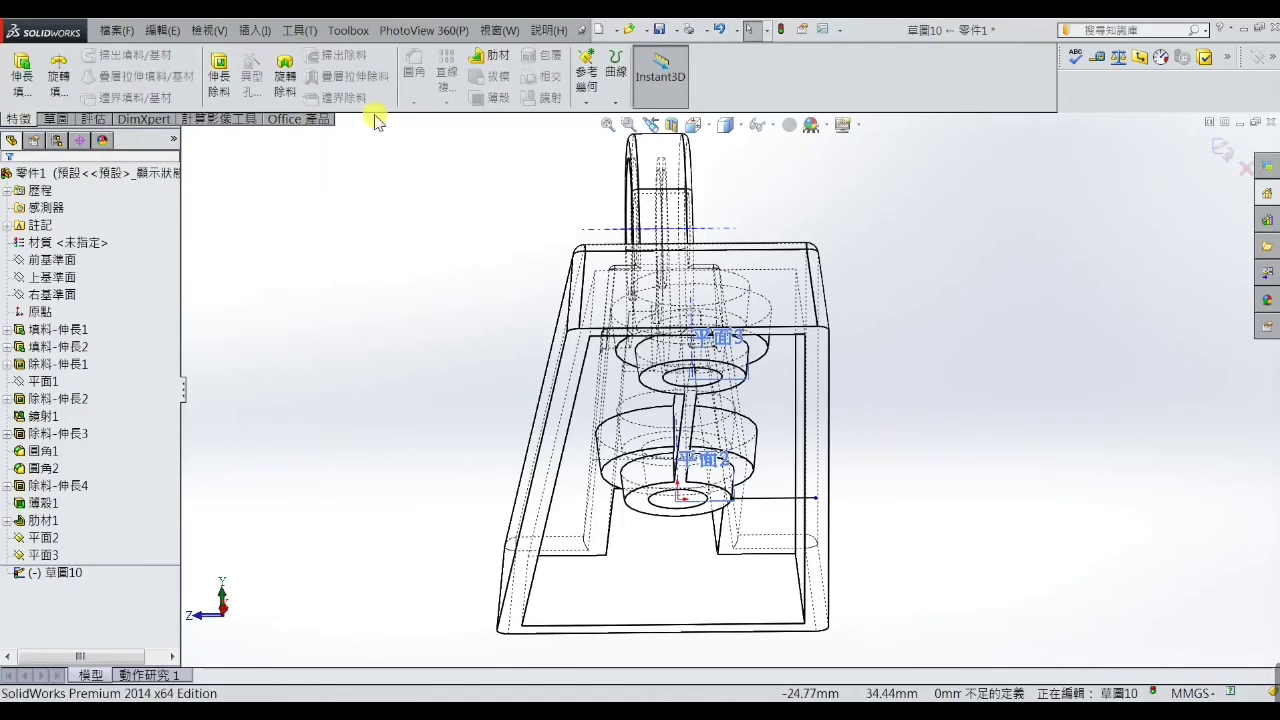
Exit Sketch10 and try Insert > Rib, then cancel it.
left_click(1220, 150)
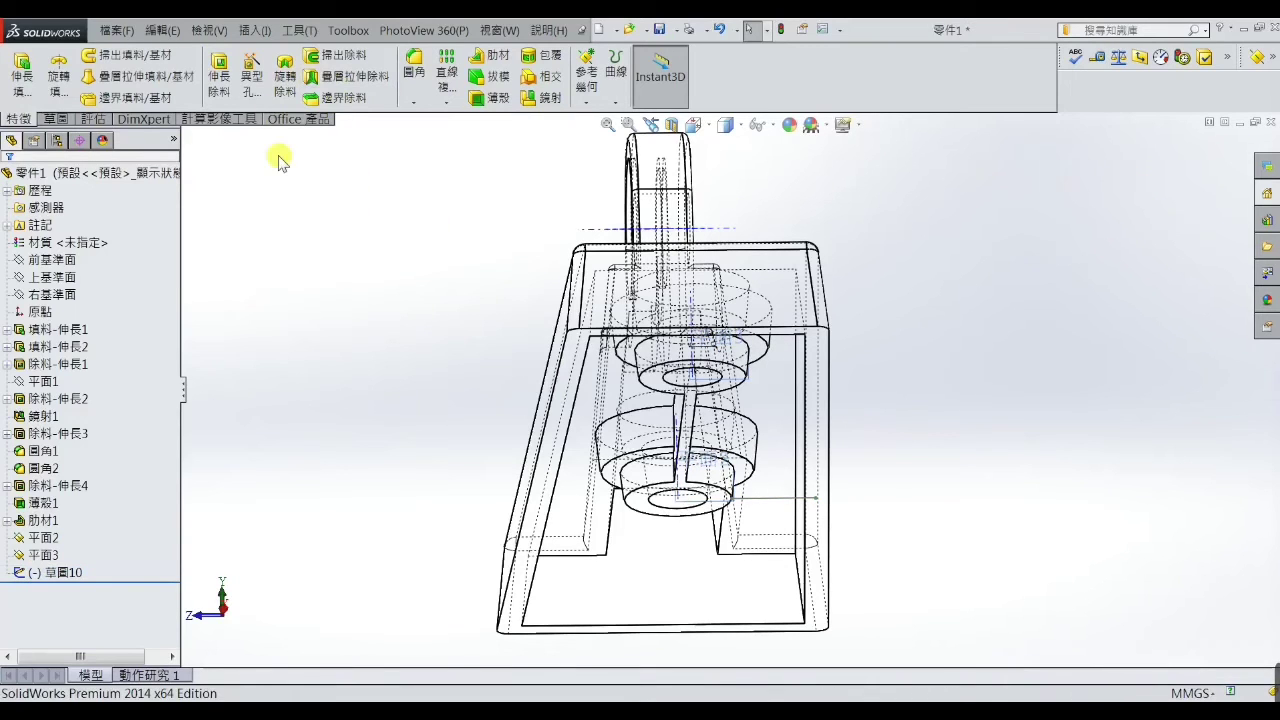
left_click(250, 32)
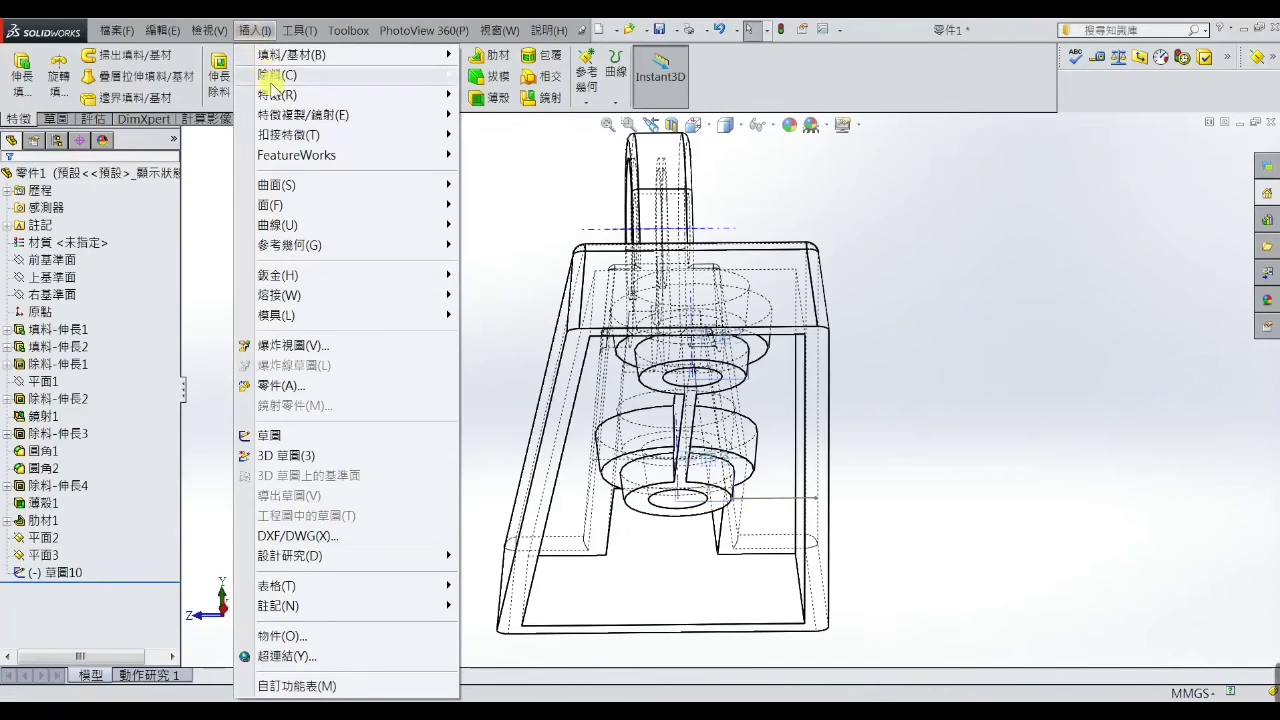
mouse_move(277, 95)
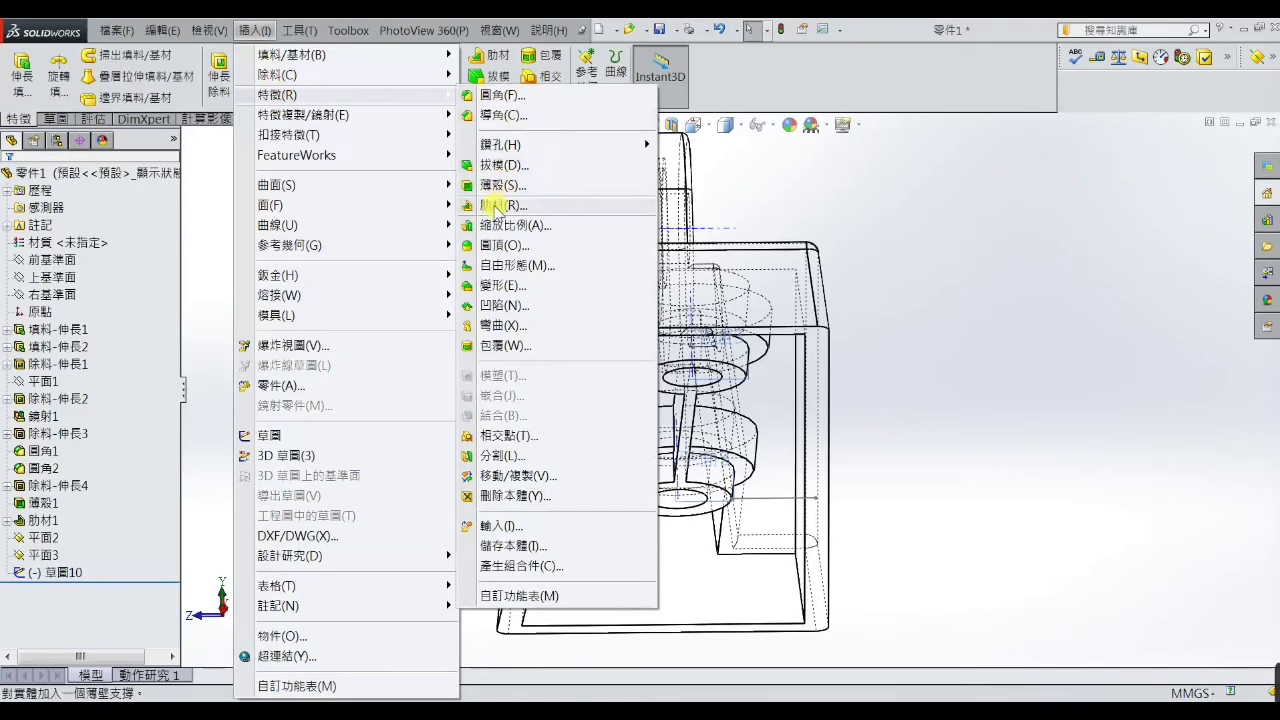
left_click(494, 206)
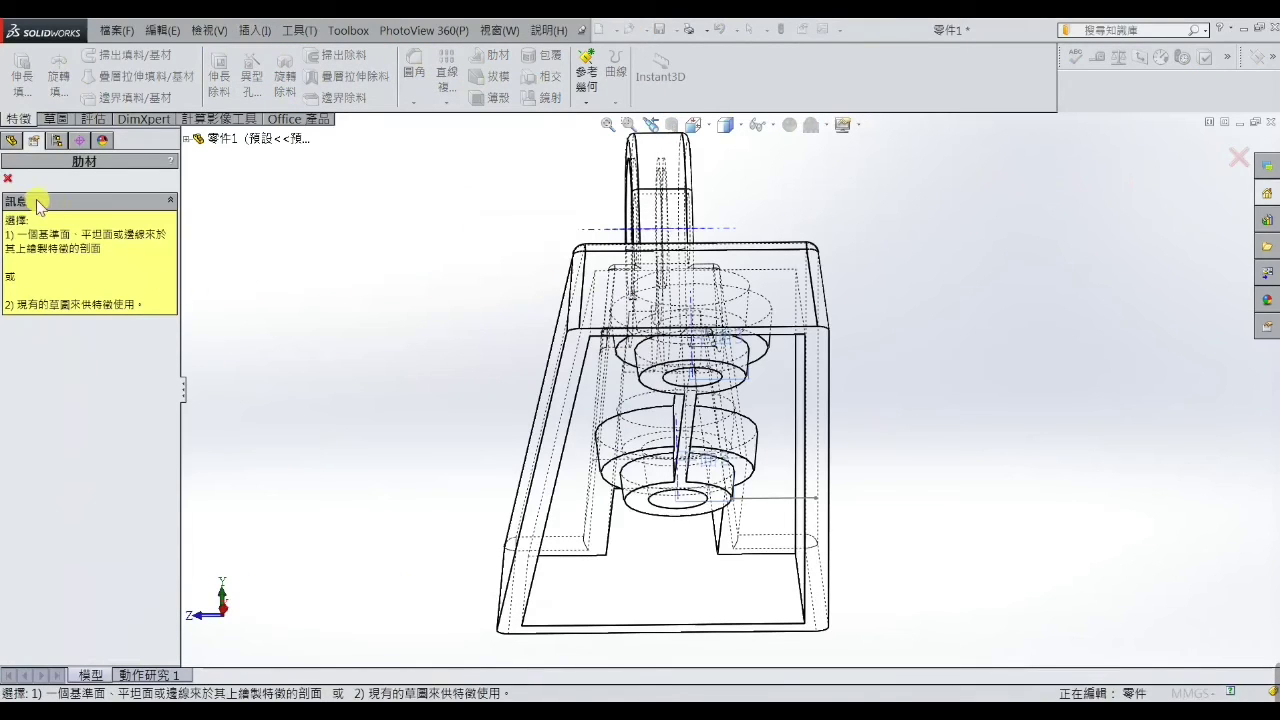
left_click(9, 180)
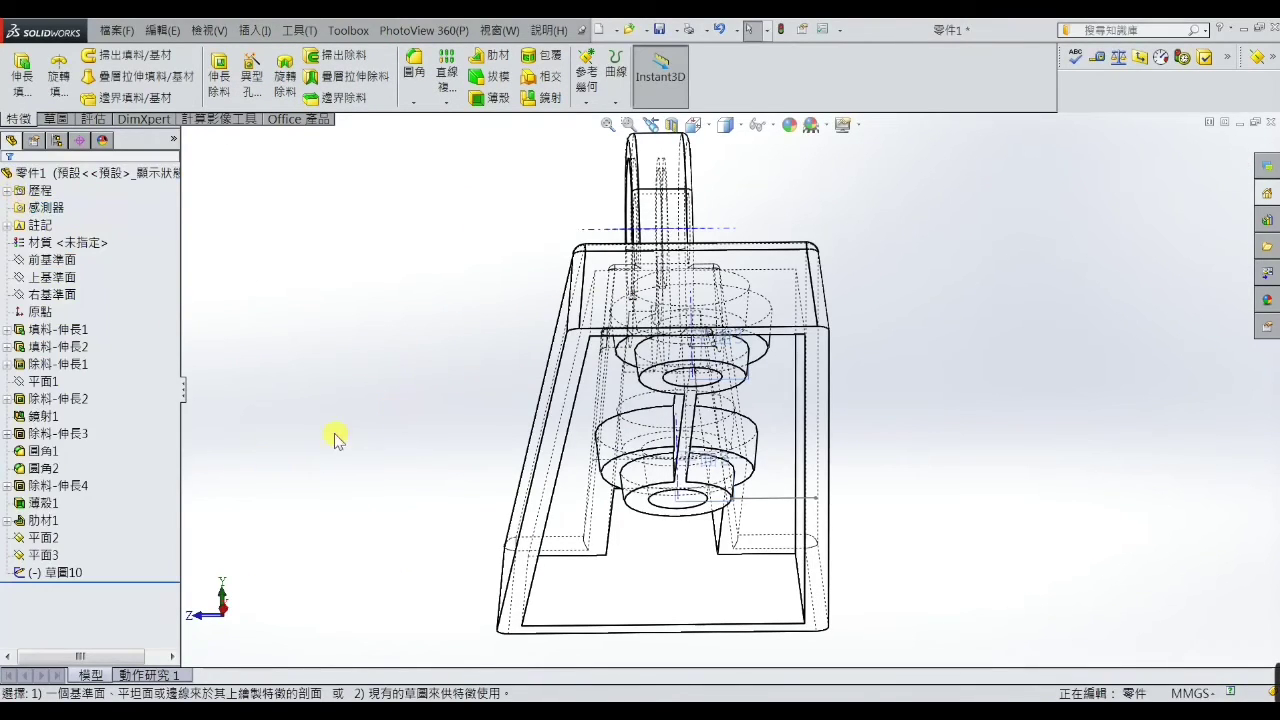
Build 1 mm rib 肋材2 from 草圖10 with its material side flipped.
left_click(43, 537)
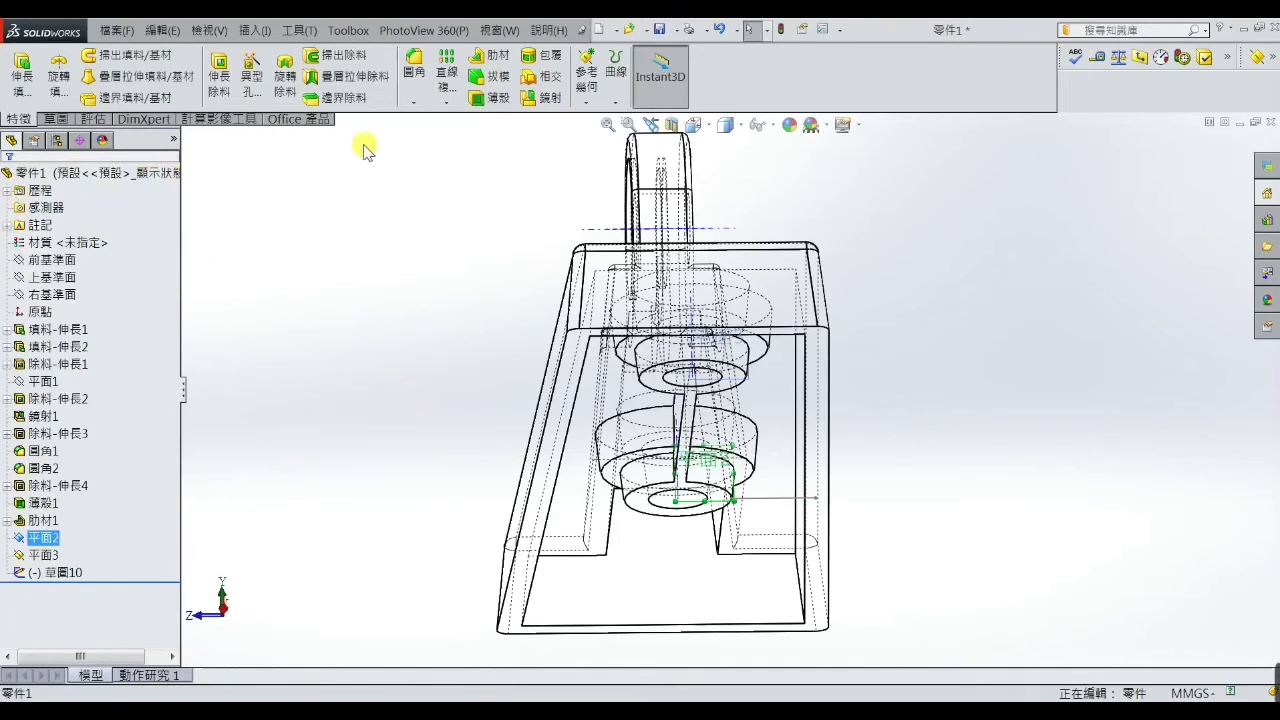
left_click(763, 500)
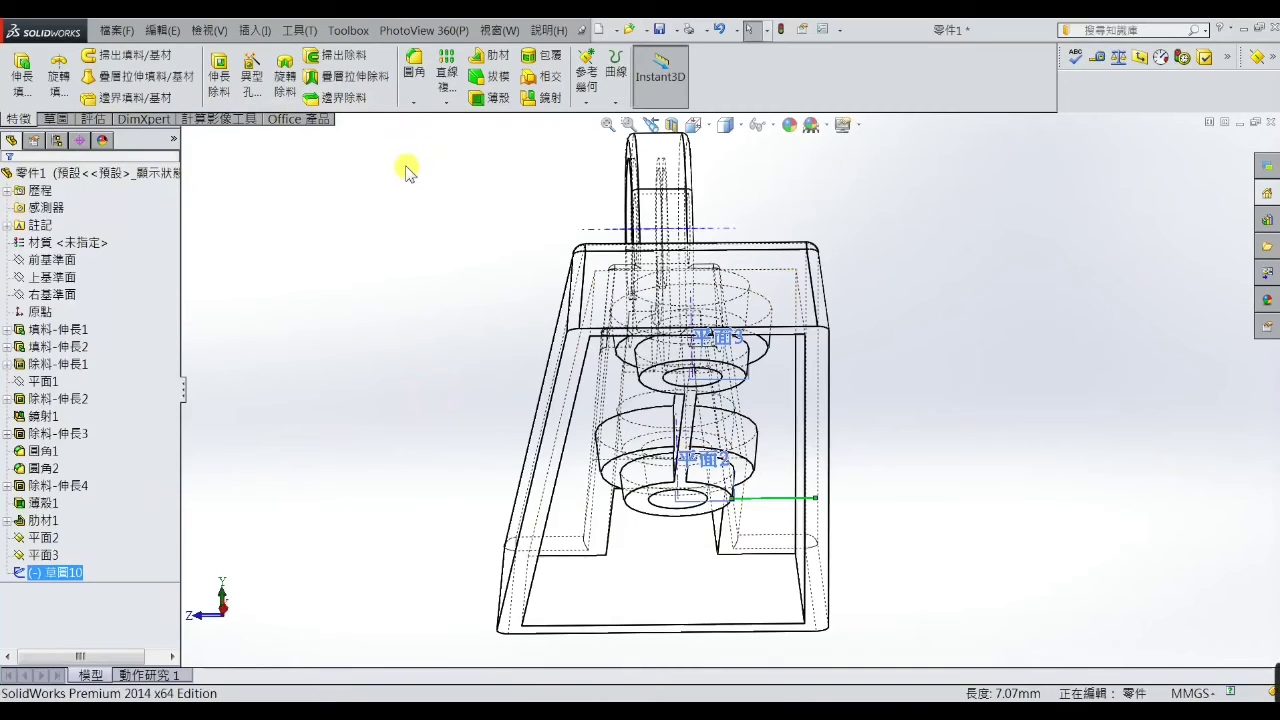
left_click(499, 62)
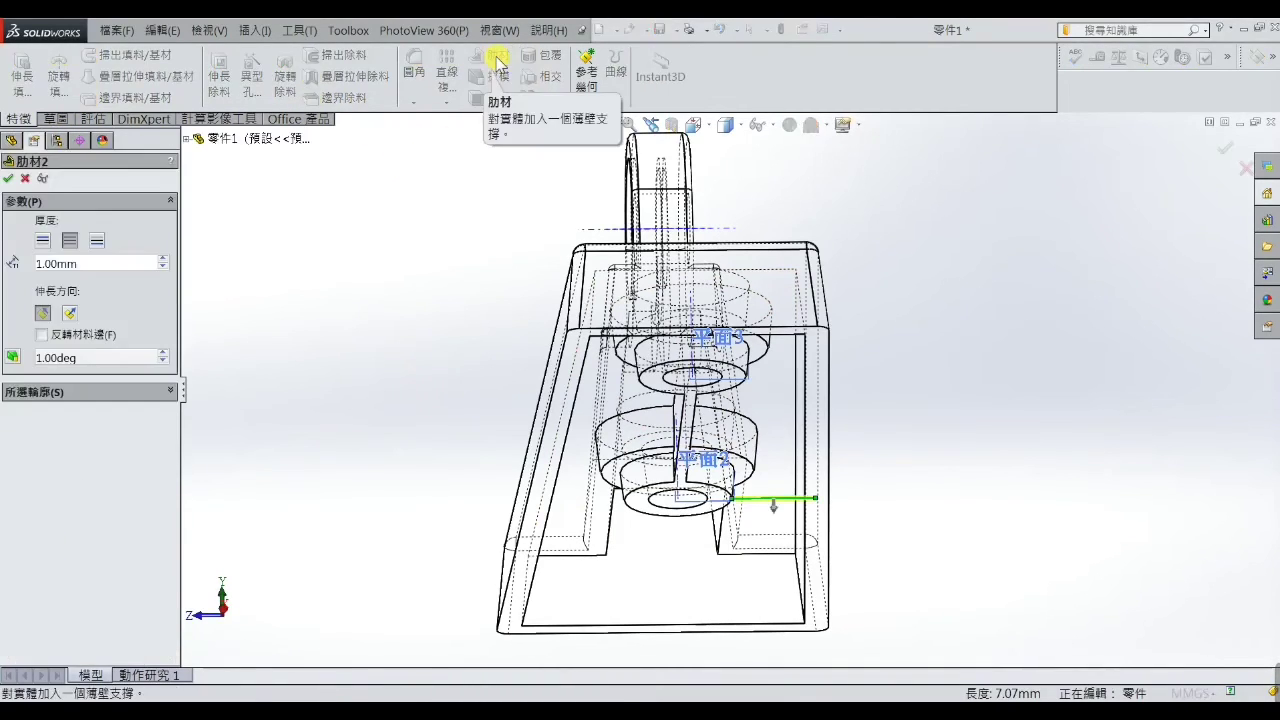
left_click(774, 512)
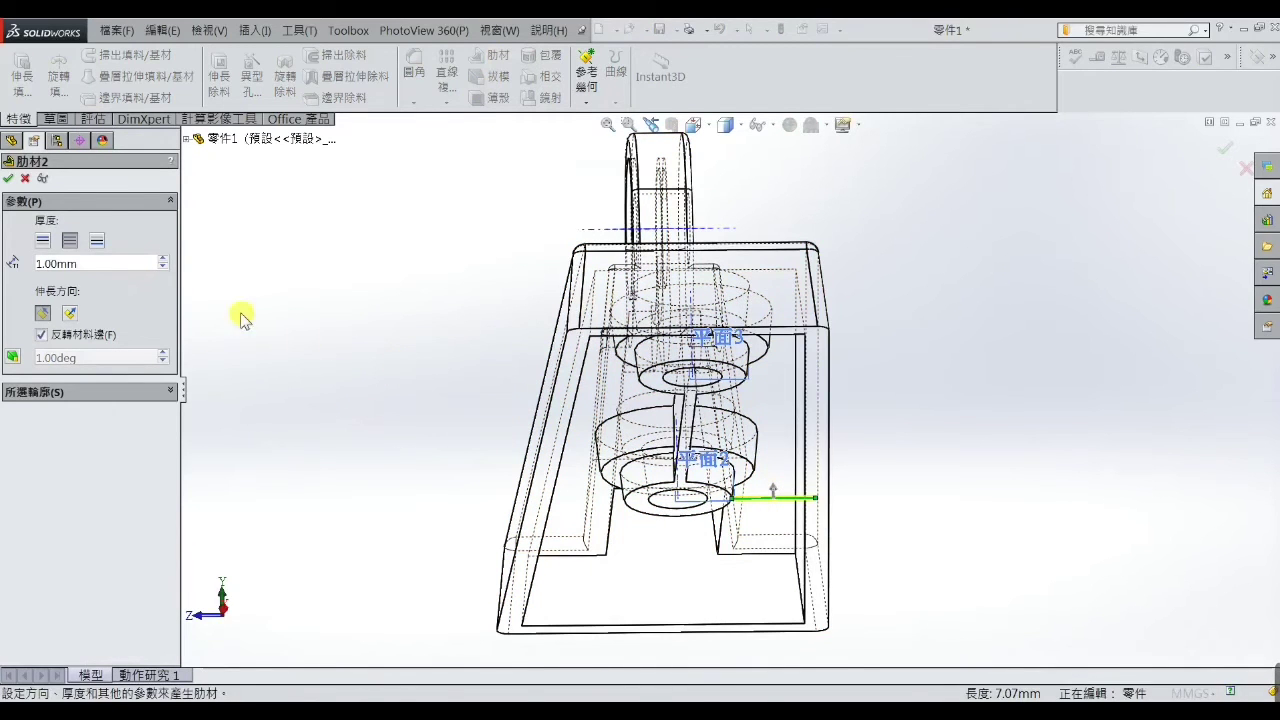
left_click(9, 181)
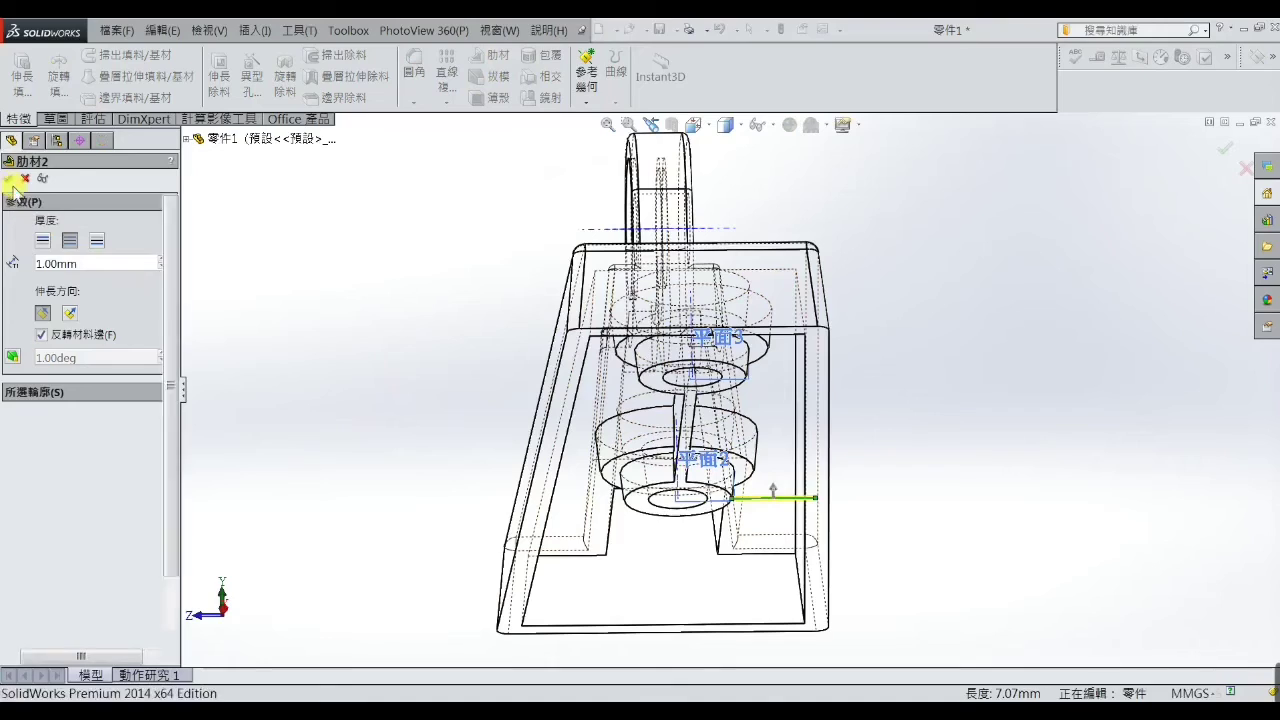
mouse_move(403, 449)
middle_mouse_down()
mouse_move(396, 471)
mouse_move(406, 363)
mouse_move(406, 380)
middle_mouse_up()
scroll(843, 338, "down", 2)
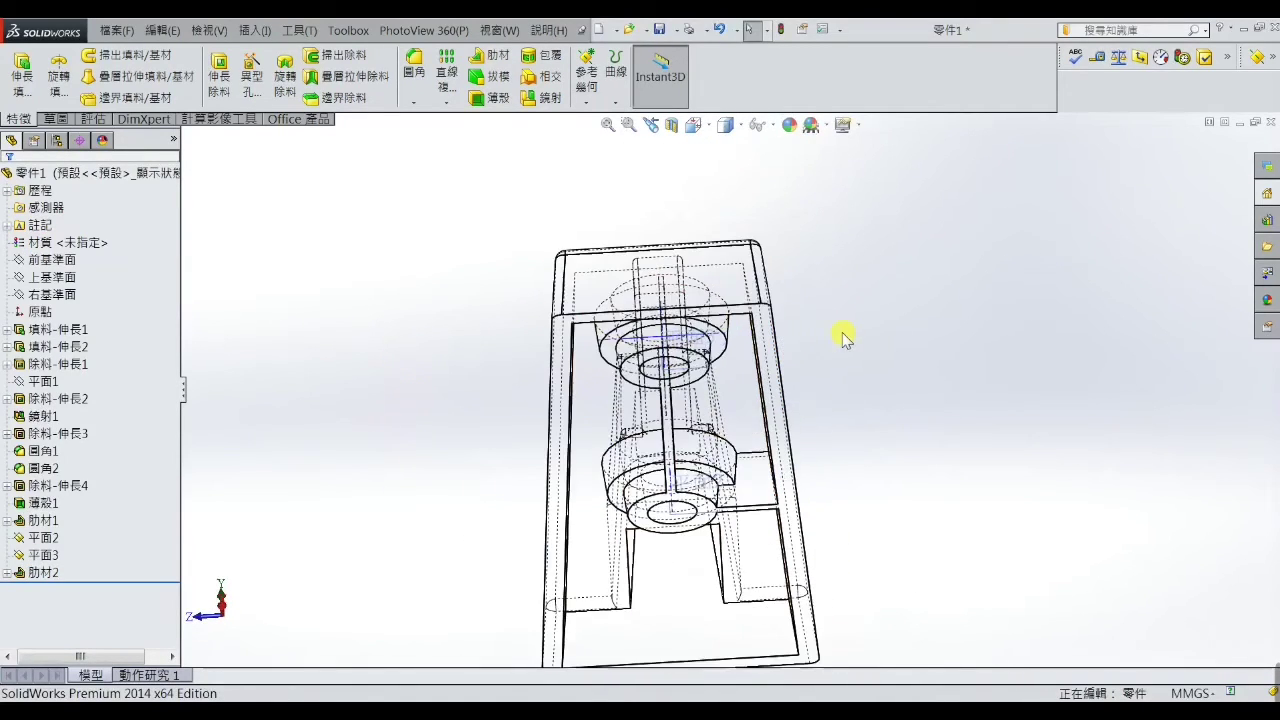
left_click(55, 556)
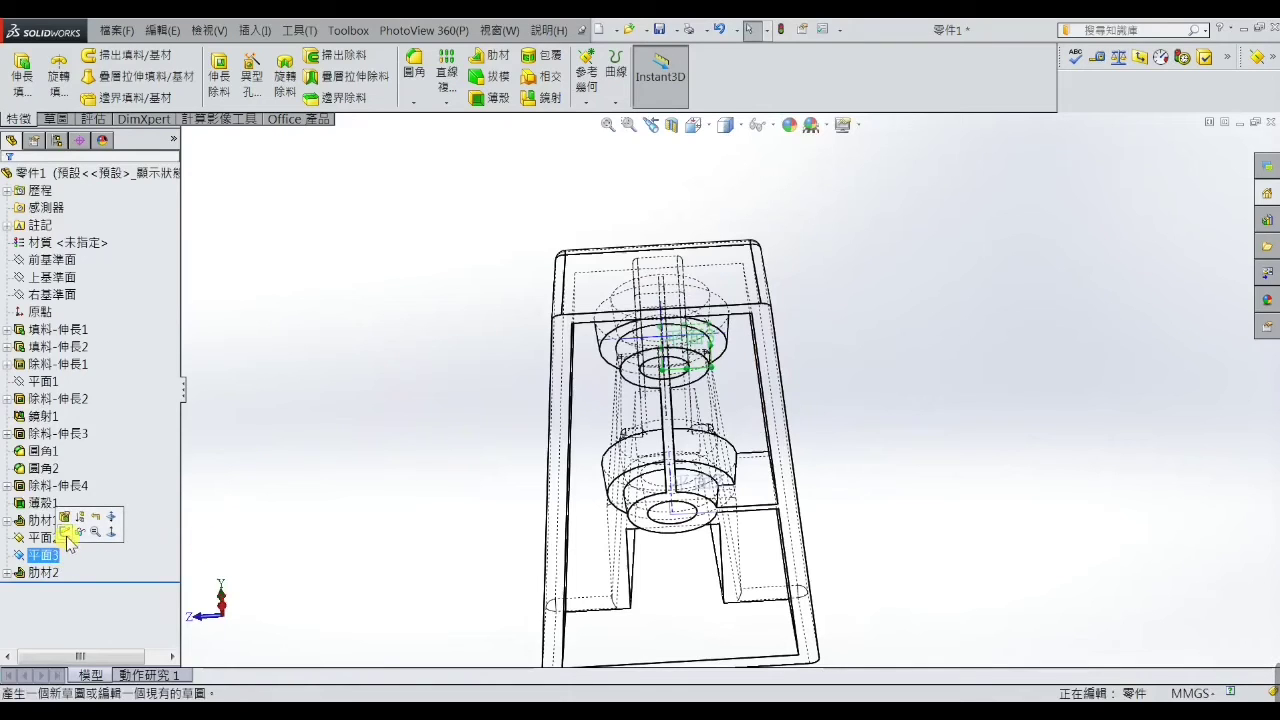
Sketch a short horizontal line on Plane3 from the upper hole outward.
left_click(308, 389)
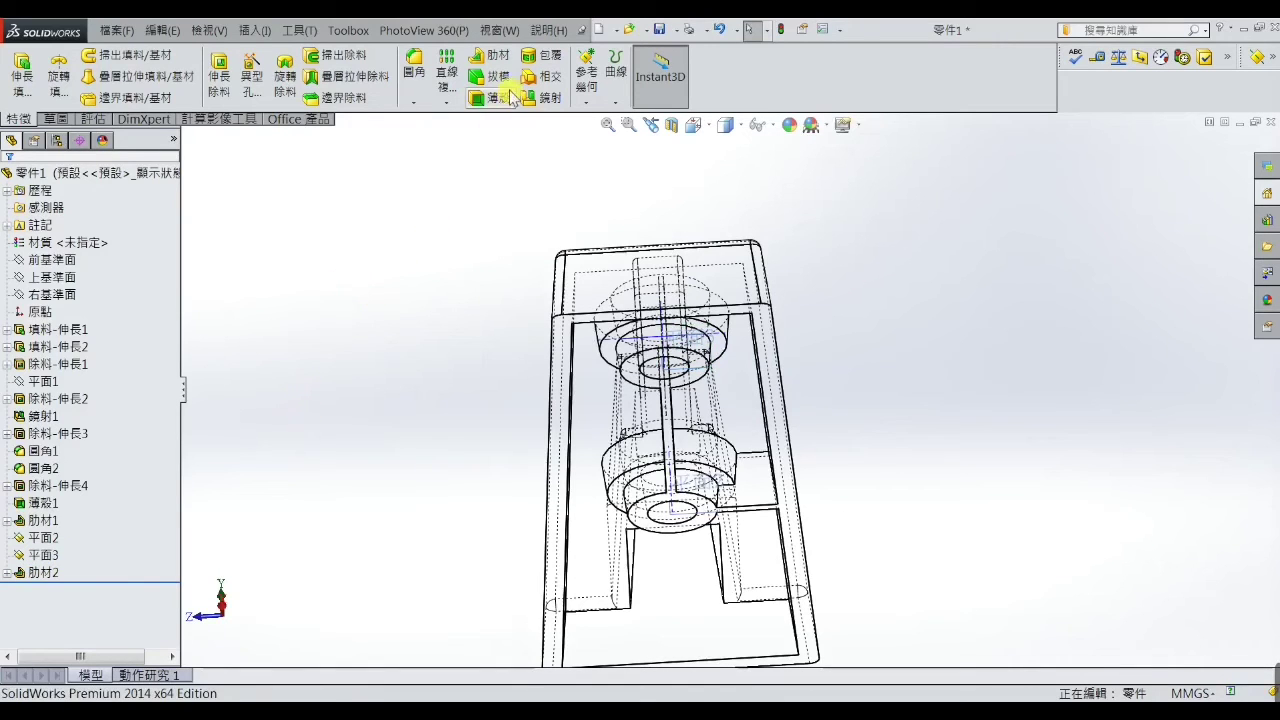
left_click(490, 56)
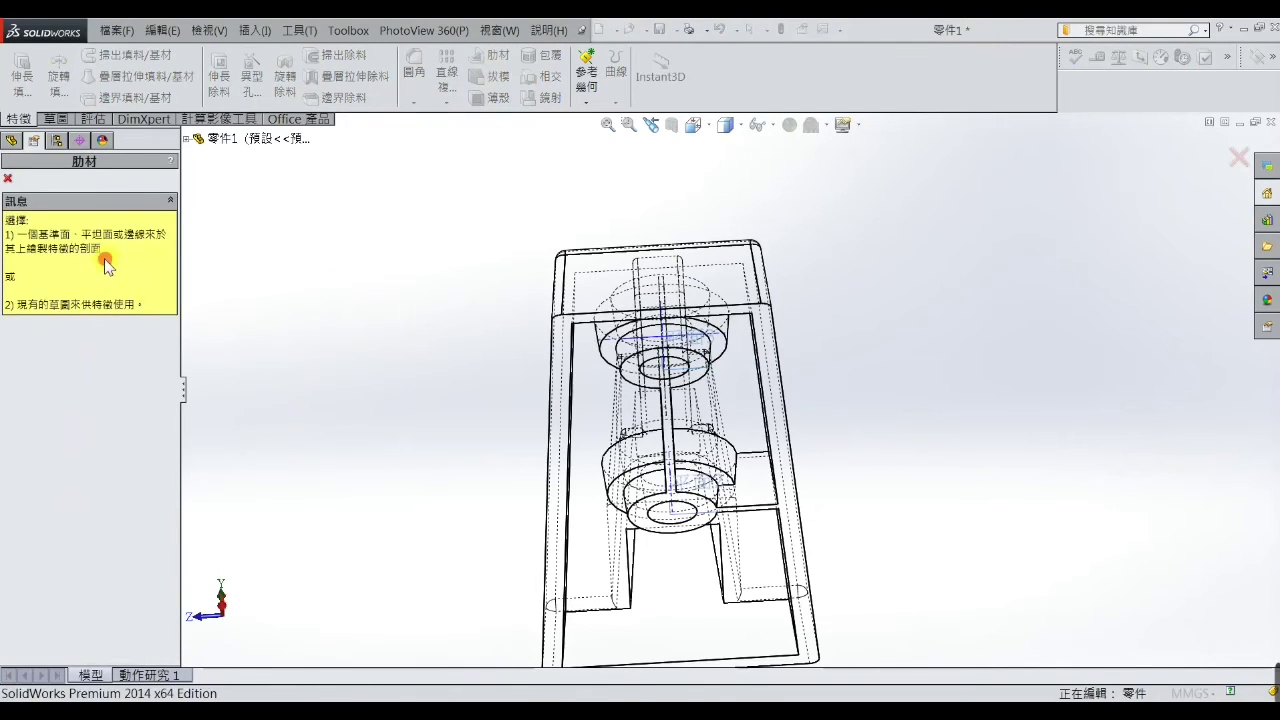
left_click(187, 138)
left_click(240, 519)
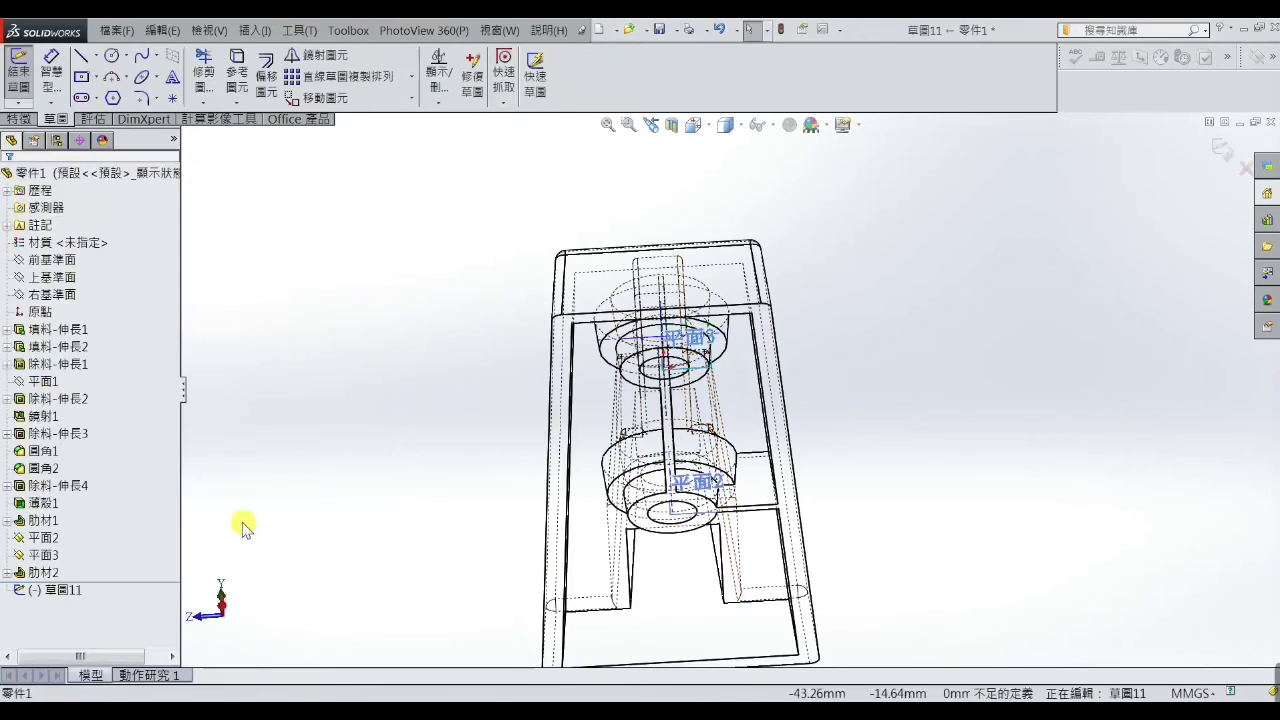
left_click(82, 56)
scroll(700, 375, "down", 3)
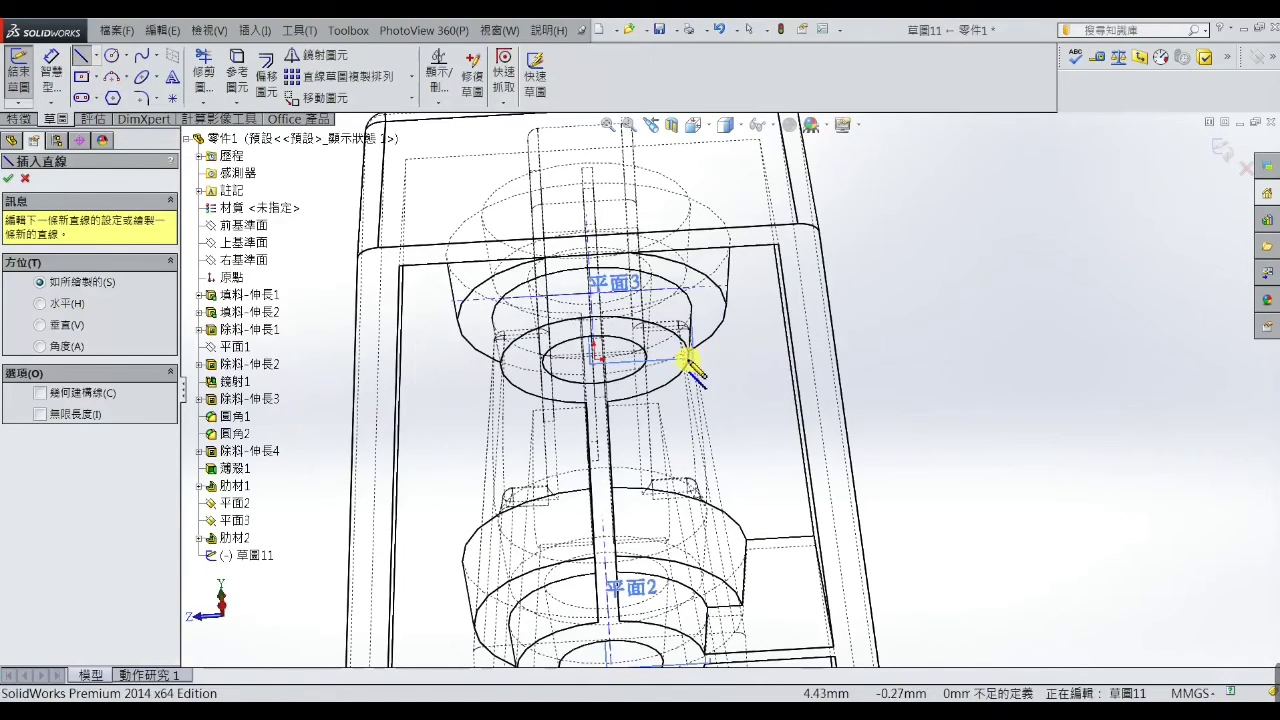
left_click(678, 360)
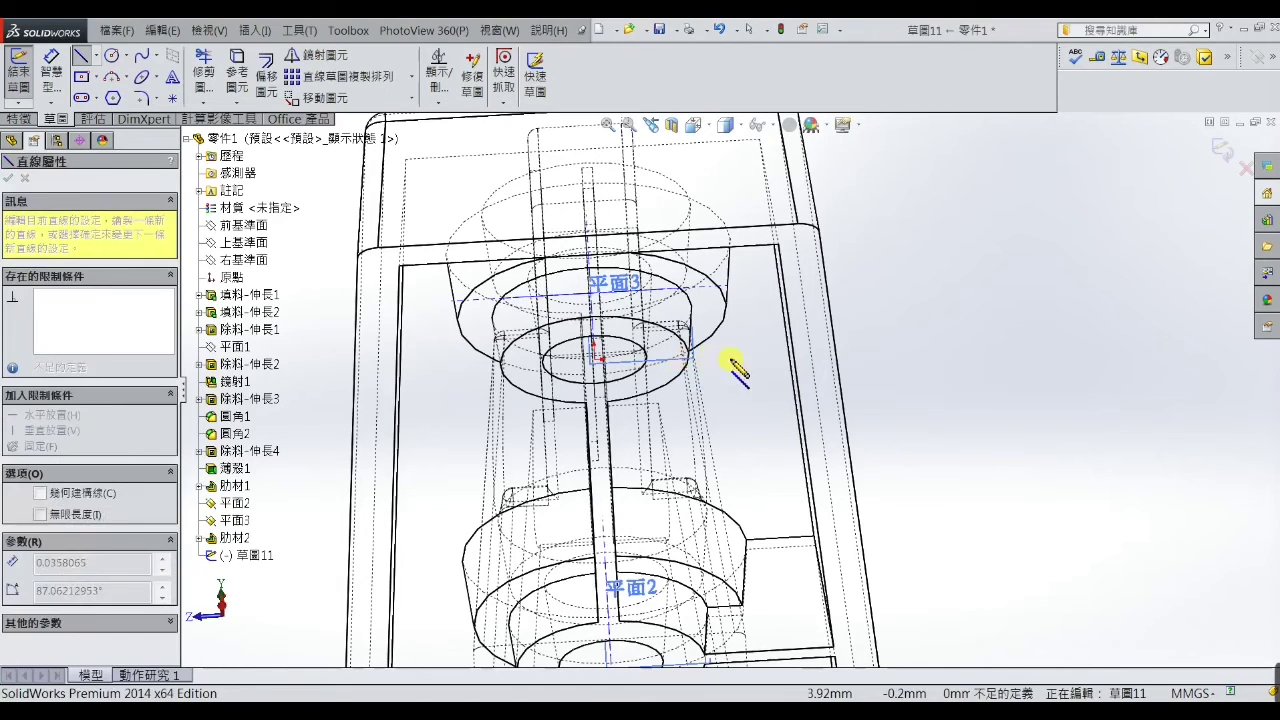
left_click(808, 352)
right_click(808, 352)
left_click(843, 142)
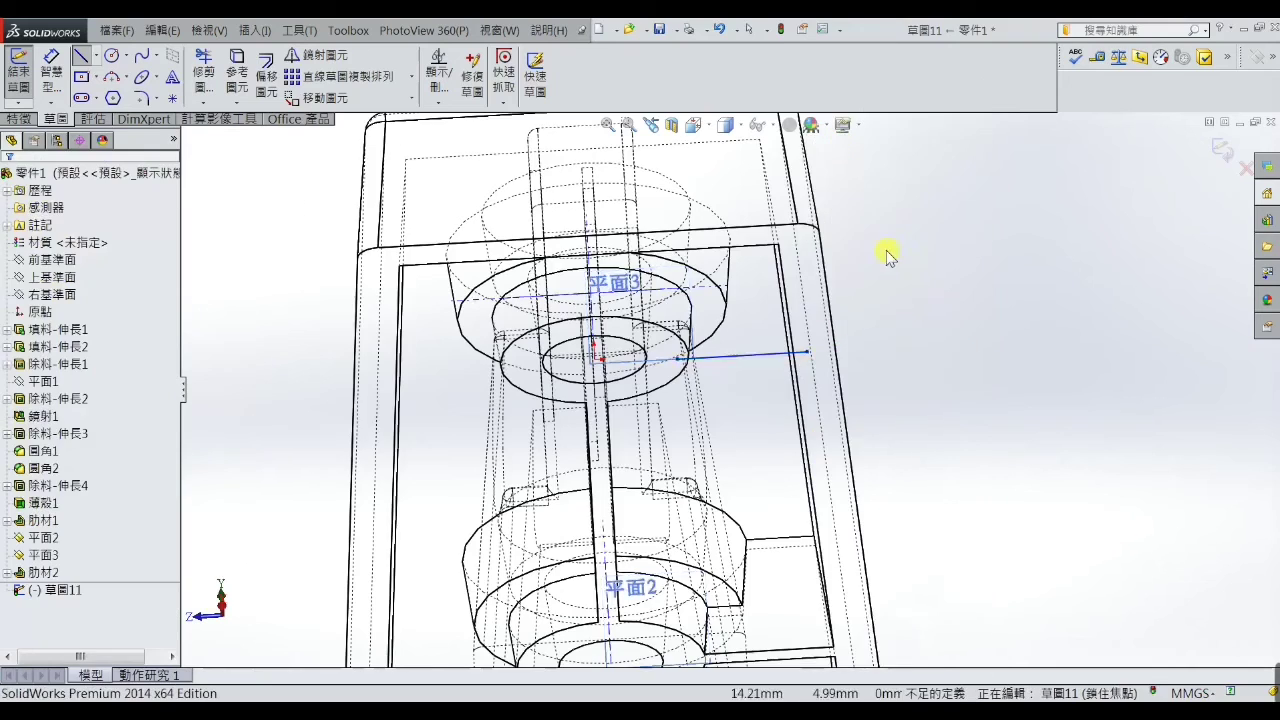
scroll(880, 255, "up", 3)
scroll(830, 240, "up", 3)
Make the new line collinear with the part's bottom edge in Front view.
left_click(712, 136)
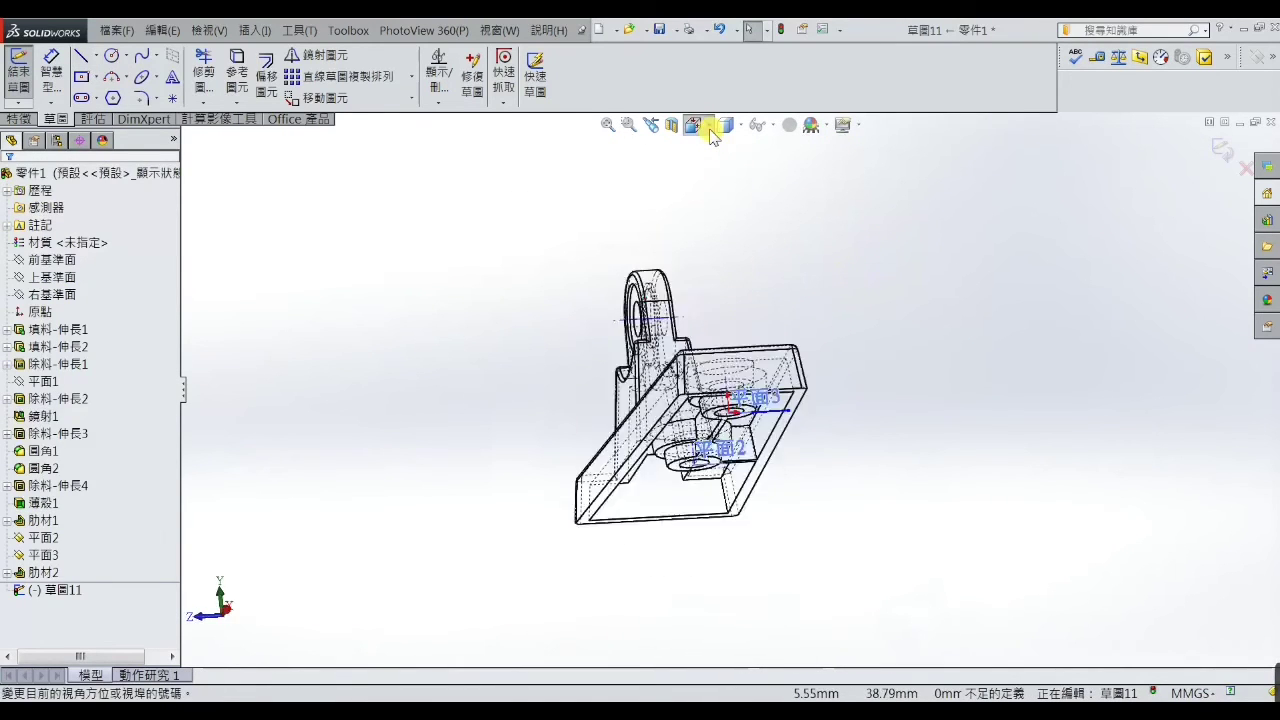
left_click(781, 219)
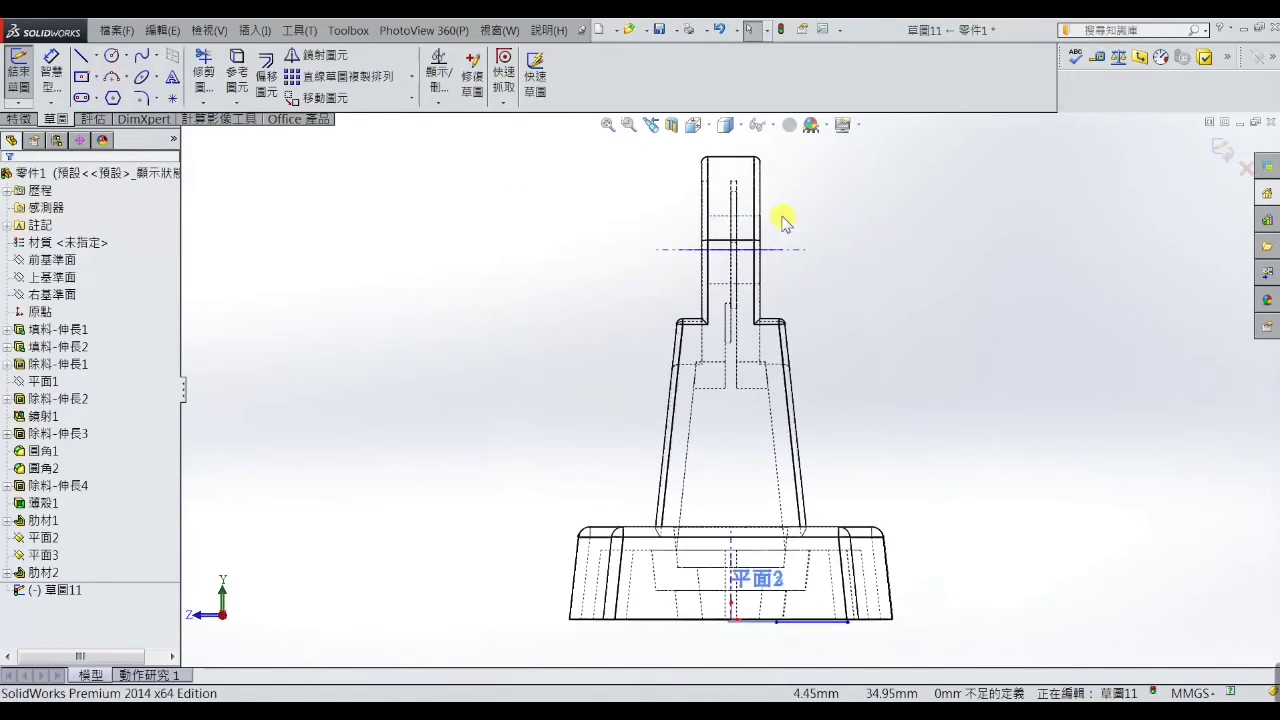
scroll(808, 651, "down", 2)
scroll(790, 630, "down", 2)
scroll(751, 537, "down", 3)
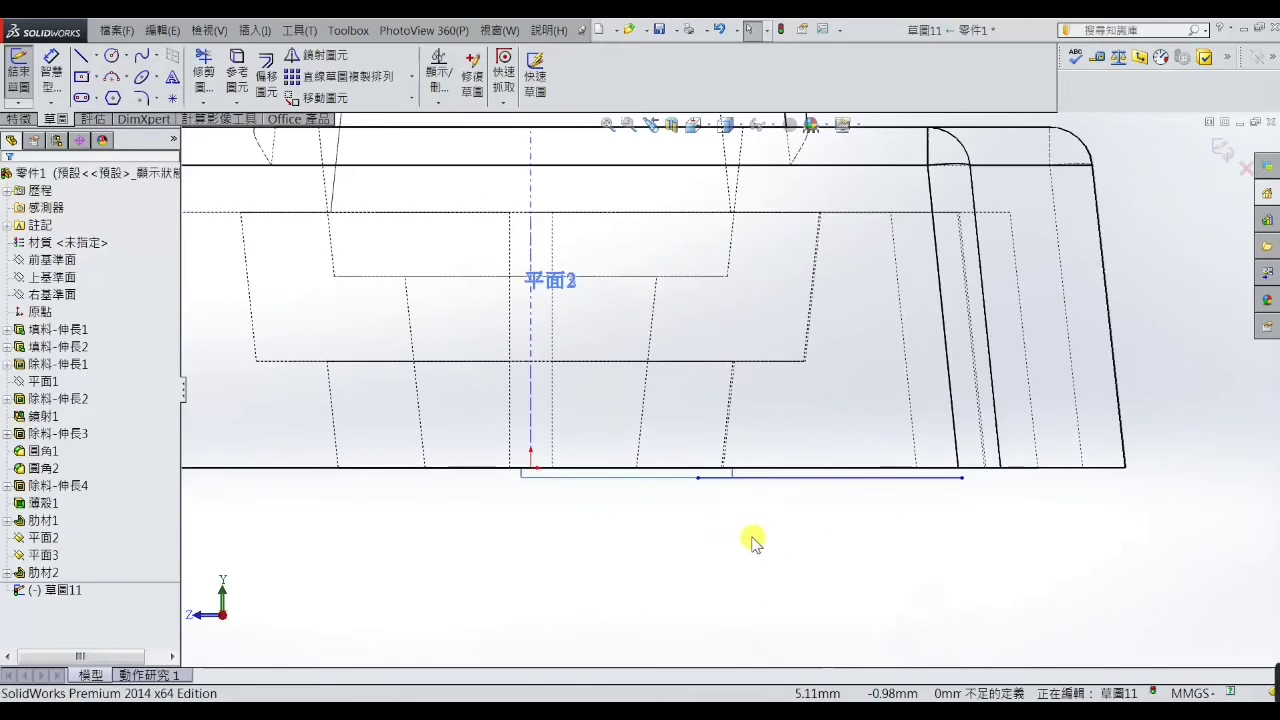
left_click(748, 479)
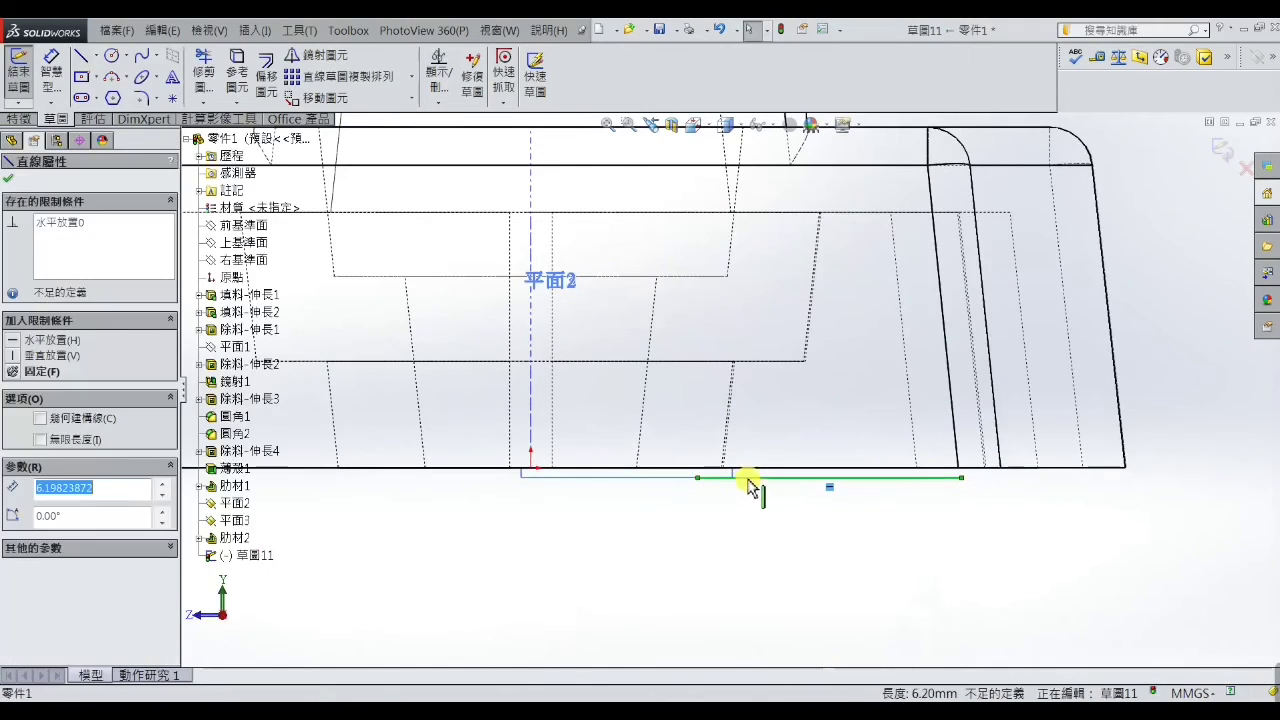
left_click(748, 468, "ctrl")
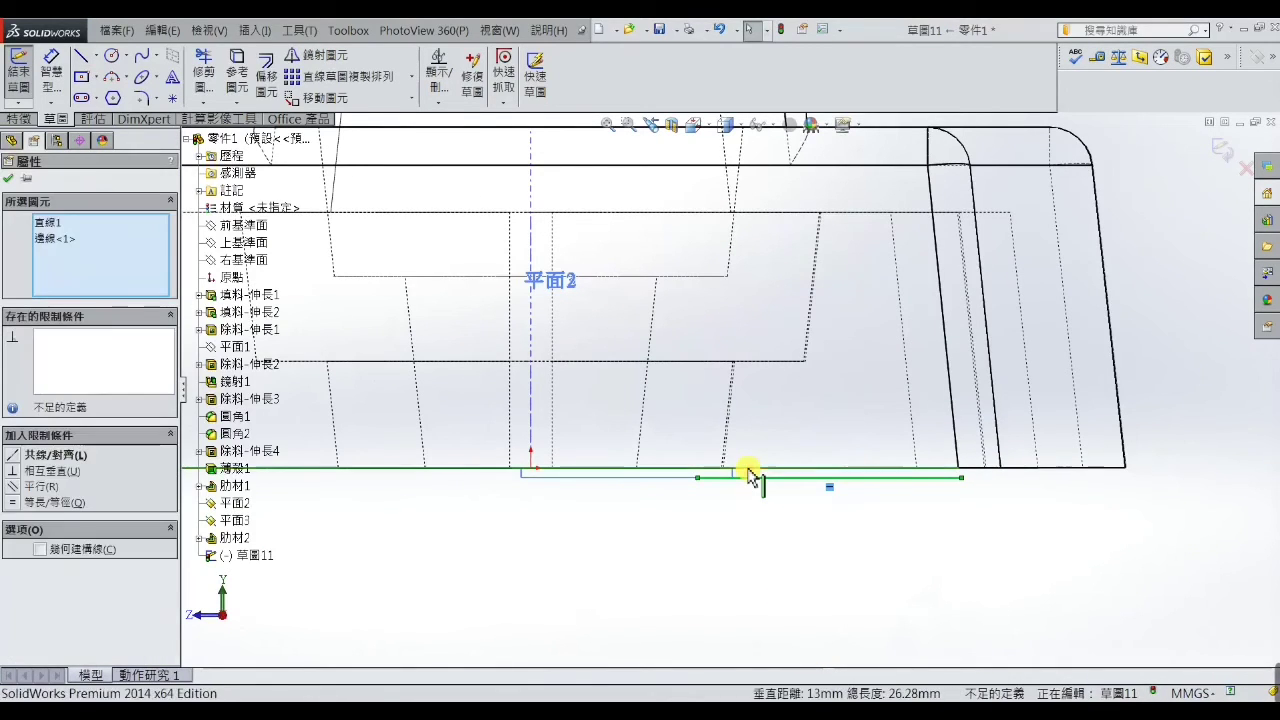
left_click(14, 456)
left_click(643, 531)
scroll(643, 531, "up", 2)
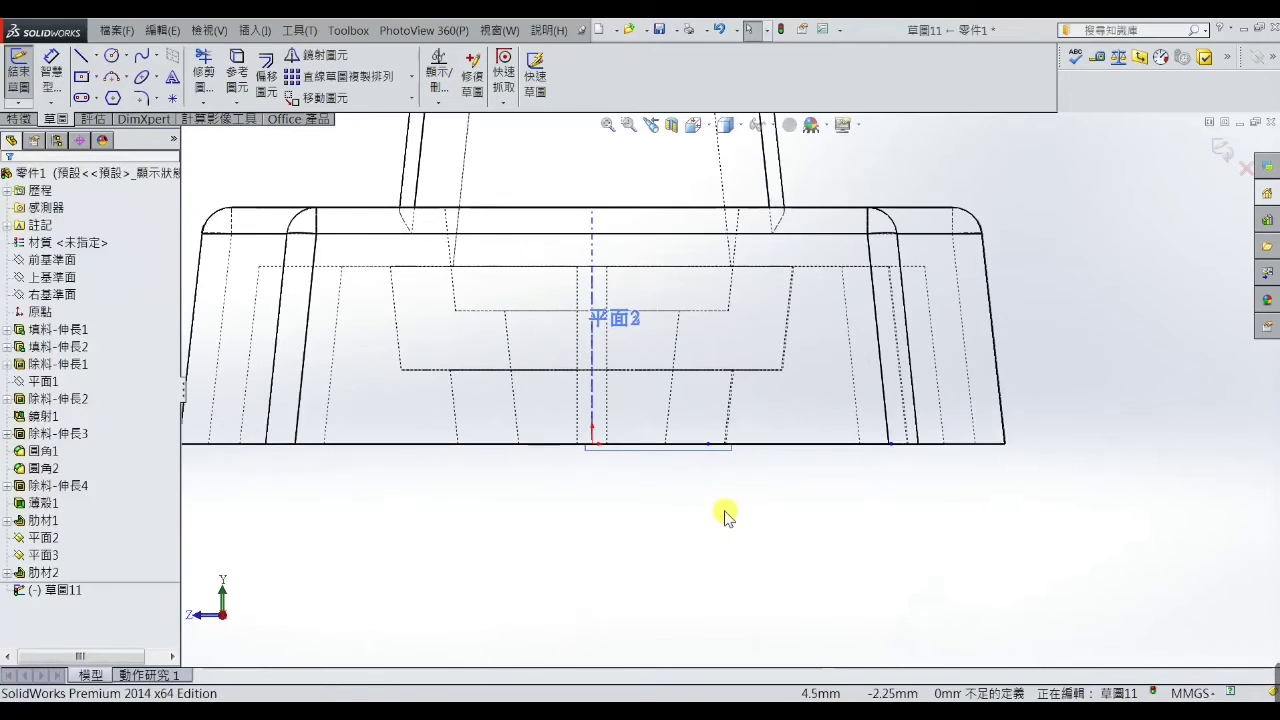
scroll(596, 433, "up", 2)
scroll(596, 433, "up", 2)
mouse_move(760, 491)
middle_mouse_down()
mouse_move(754, 443)
mouse_move(883, 406)
middle_mouse_up()
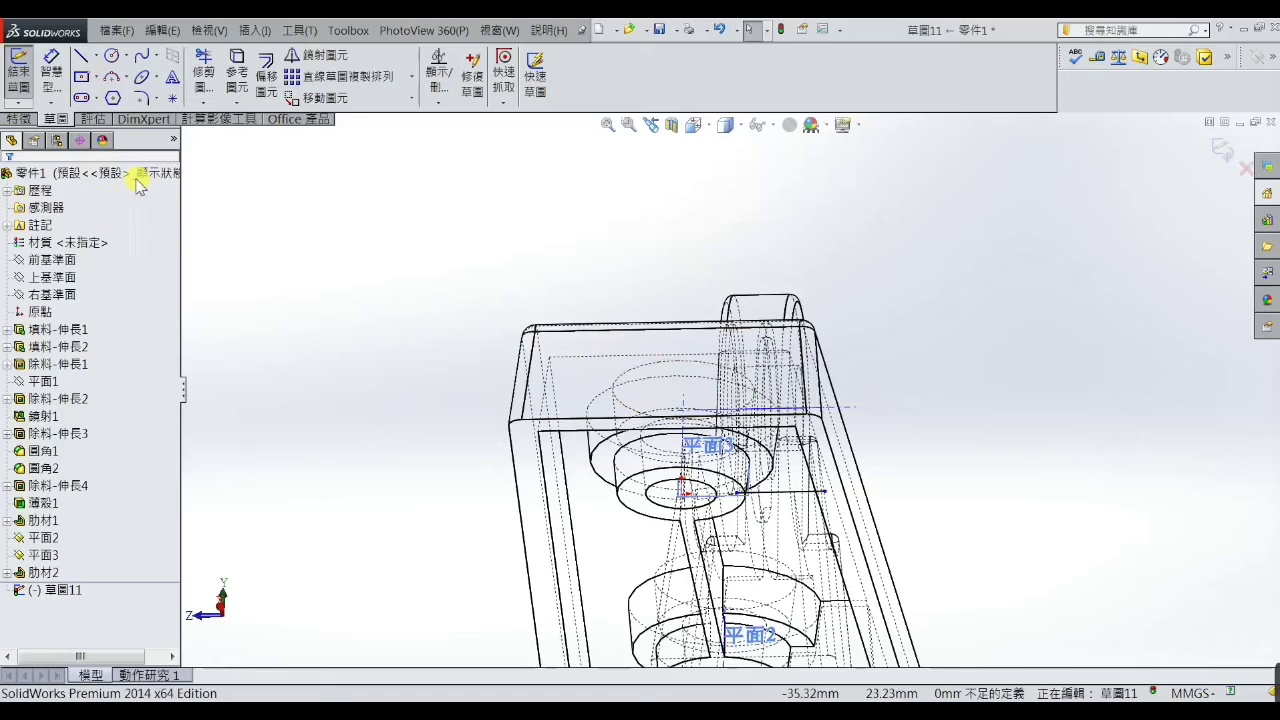
left_click(18, 119)
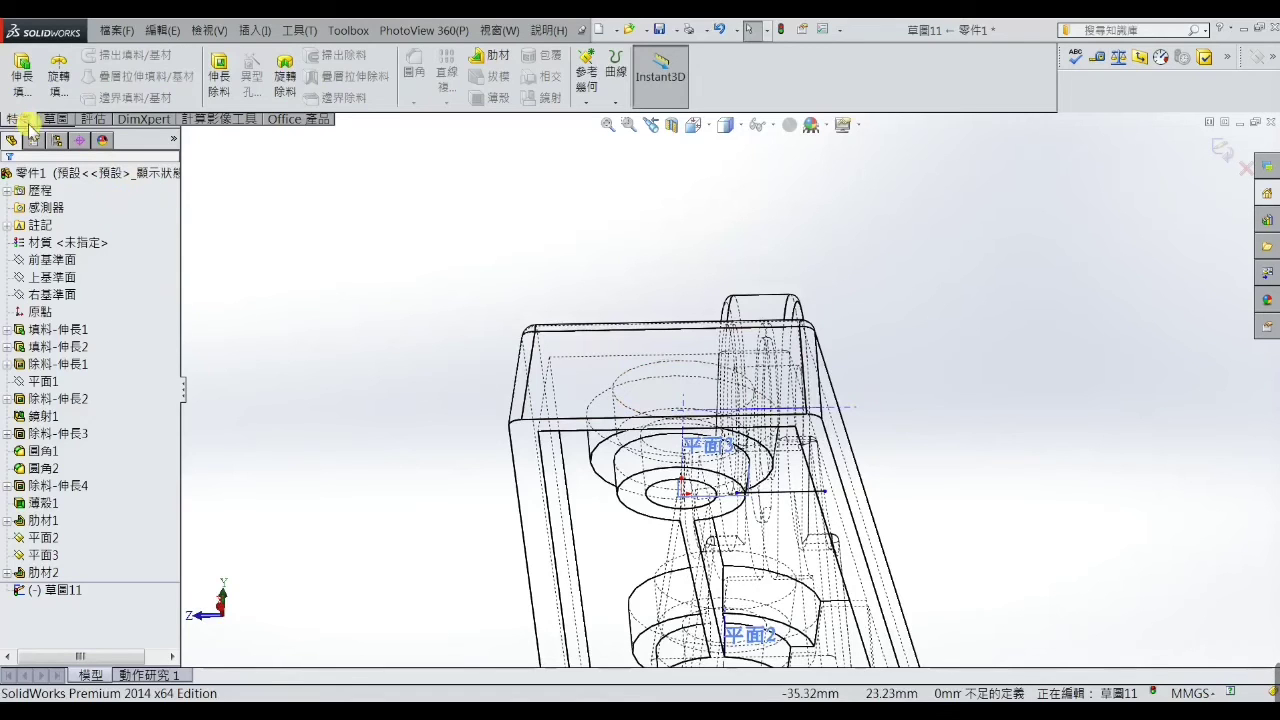
Create rib 肋材3 from 草圖11 with flipped material side, then orbit to inspect it.
left_click(491, 62)
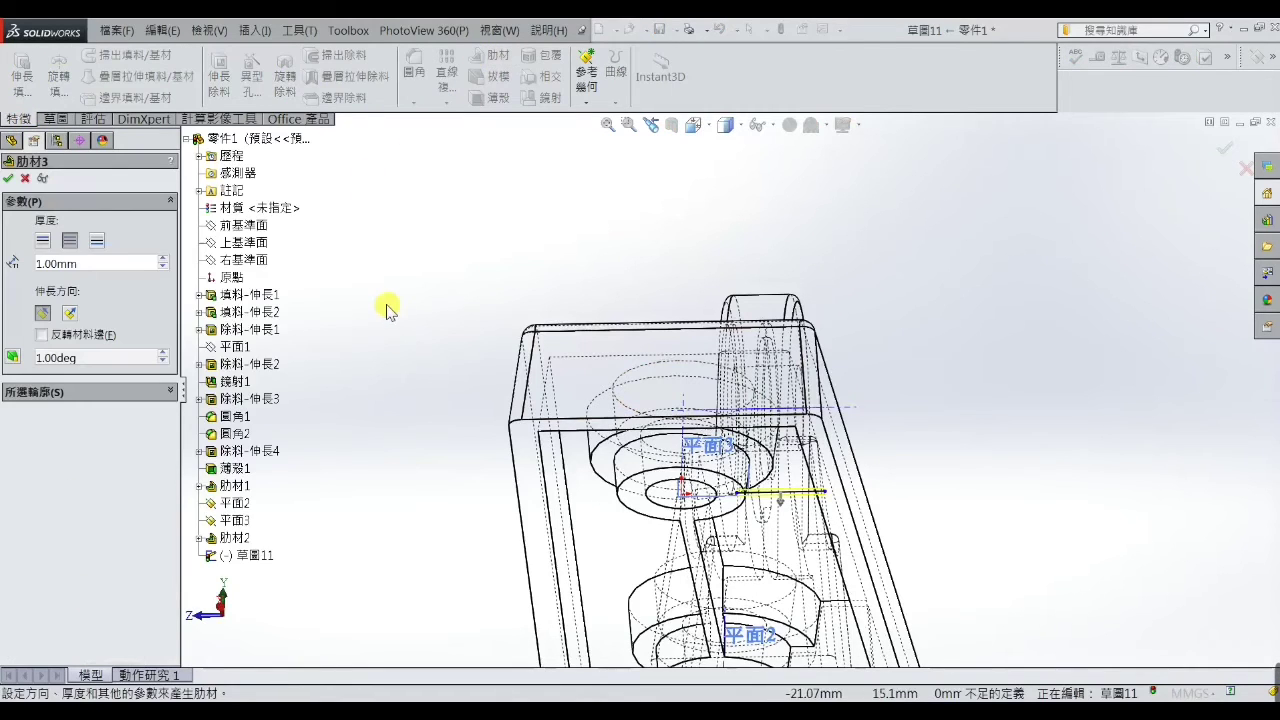
left_click(780, 510)
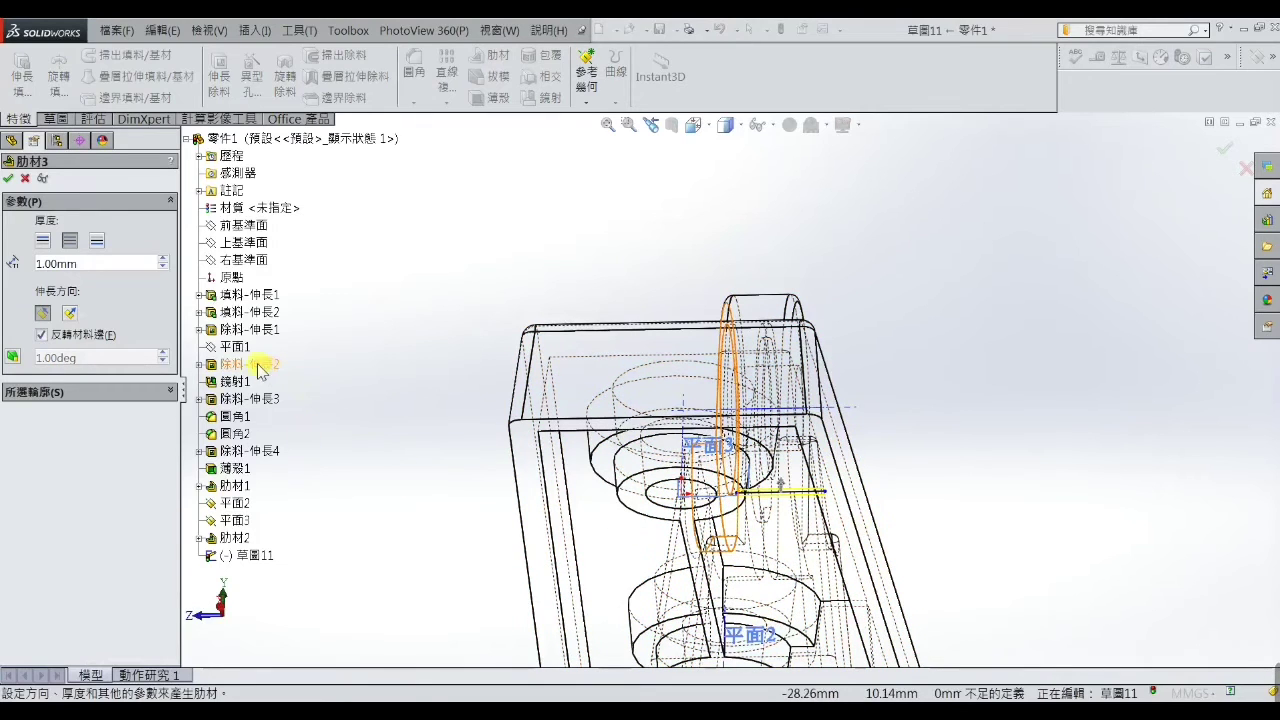
left_click(10, 178)
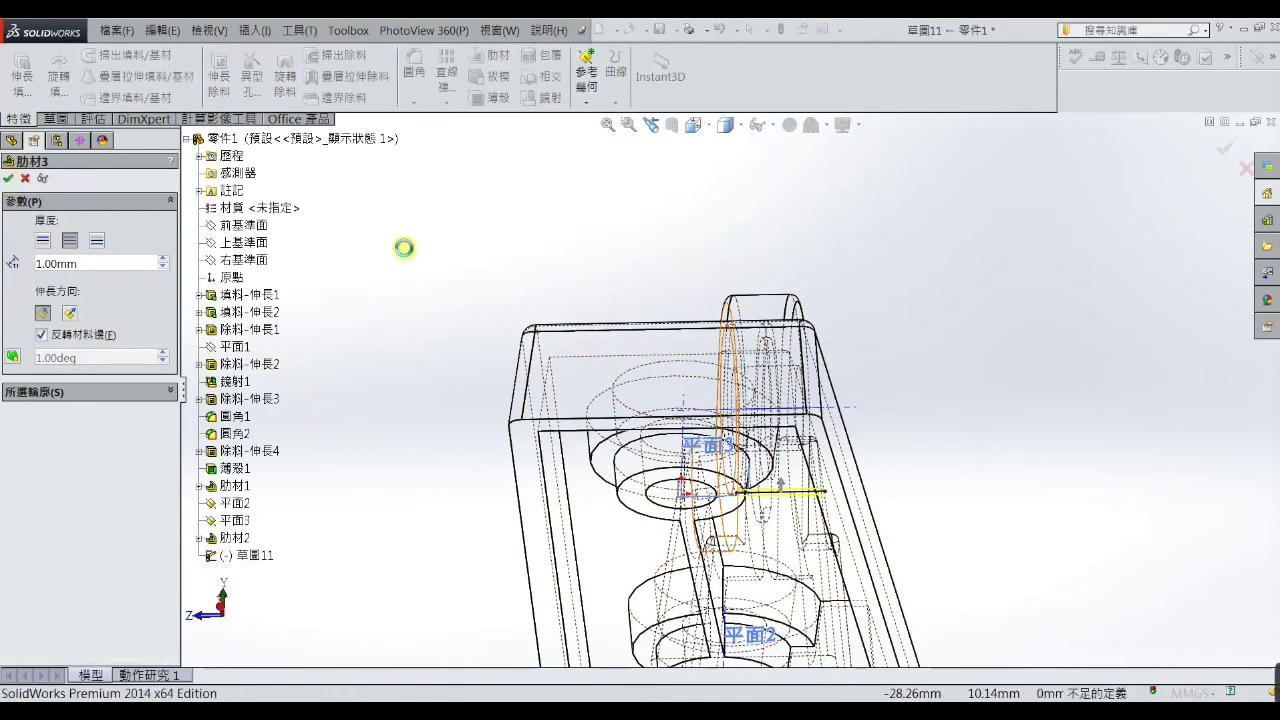
mouse_move(423, 263)
middle_mouse_down()
mouse_move(453, 462)
mouse_move(394, 509)
mouse_move(433, 395)
middle_mouse_up()
mouse_move(548, 405)
middle_mouse_down()
mouse_move(543, 366)
mouse_move(520, 343)
mouse_move(527, 355)
middle_mouse_up()
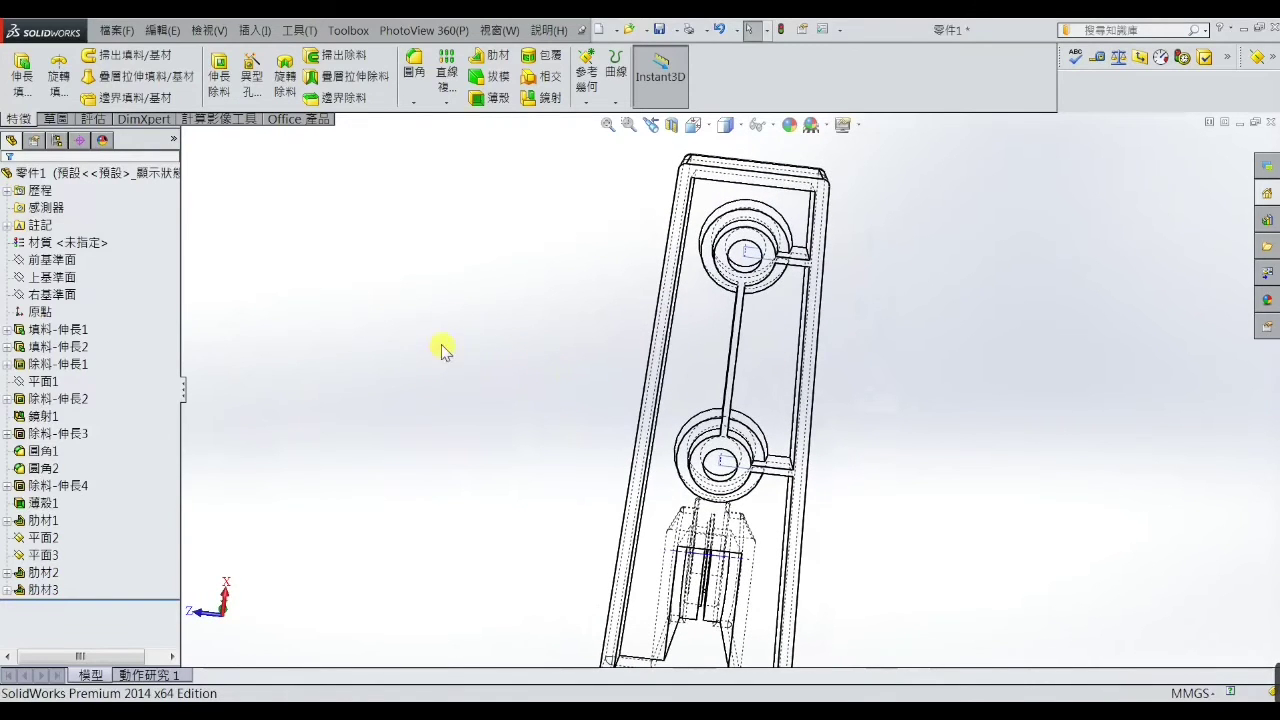
Mirror ribs 肋材2 and 肋材3 across the Front Plane as feature 鏡射2.
left_click(541, 100)
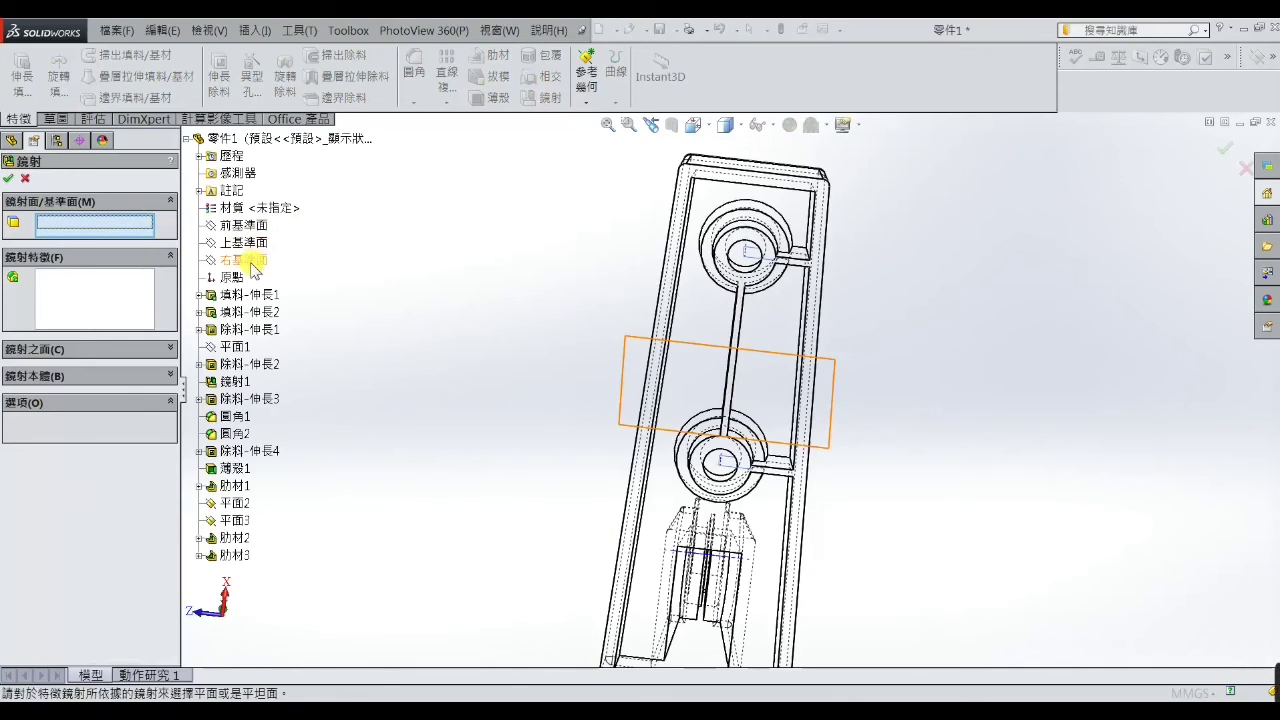
left_click(243, 225)
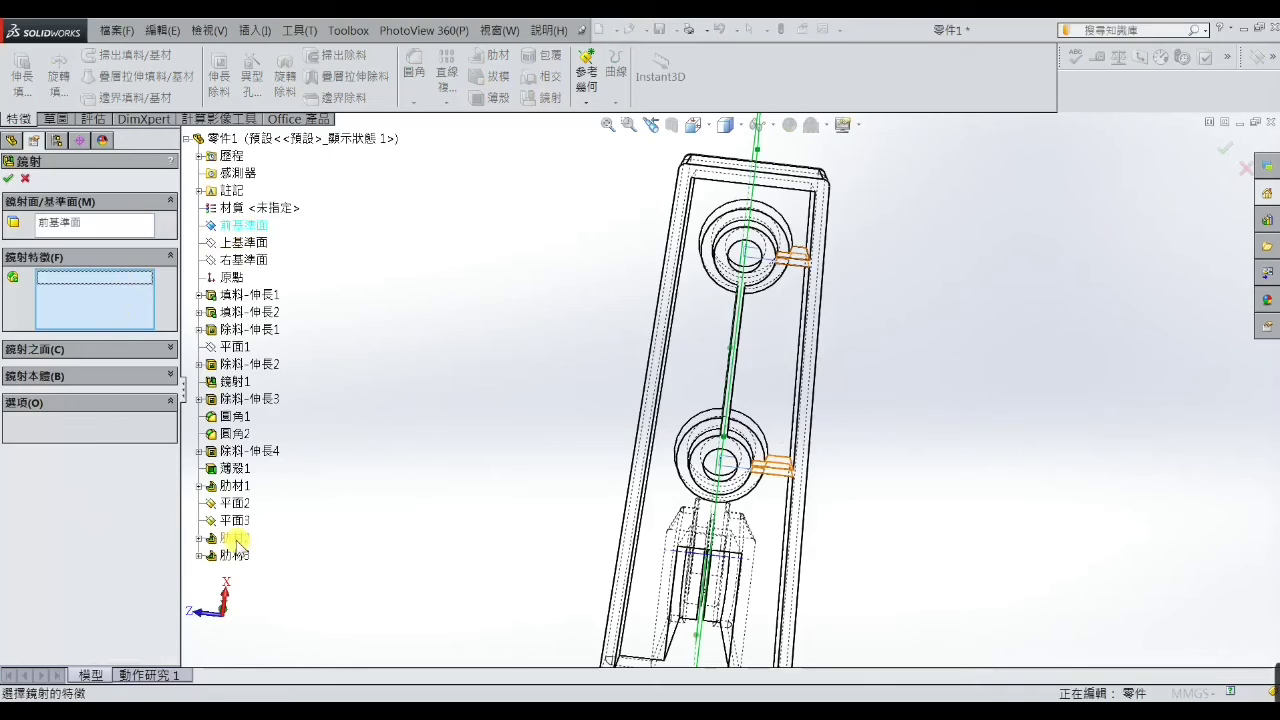
left_click(234, 539)
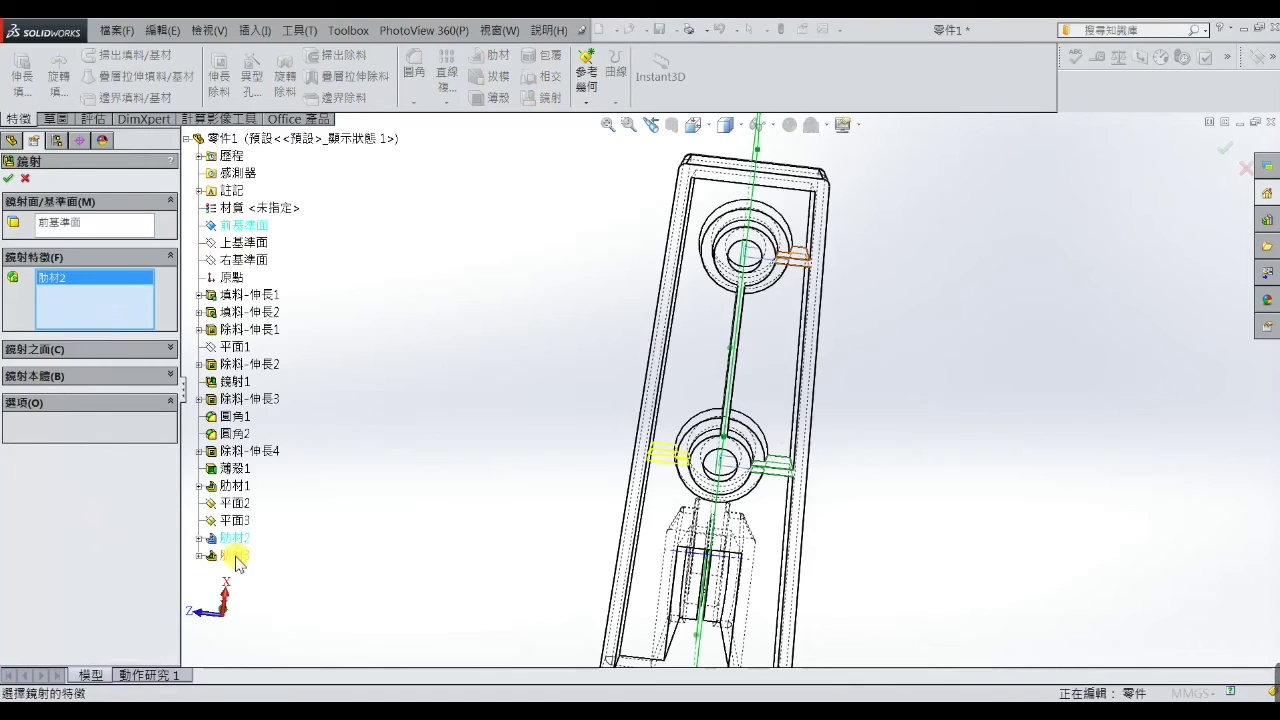
left_click(236, 556)
left_click(10, 178)
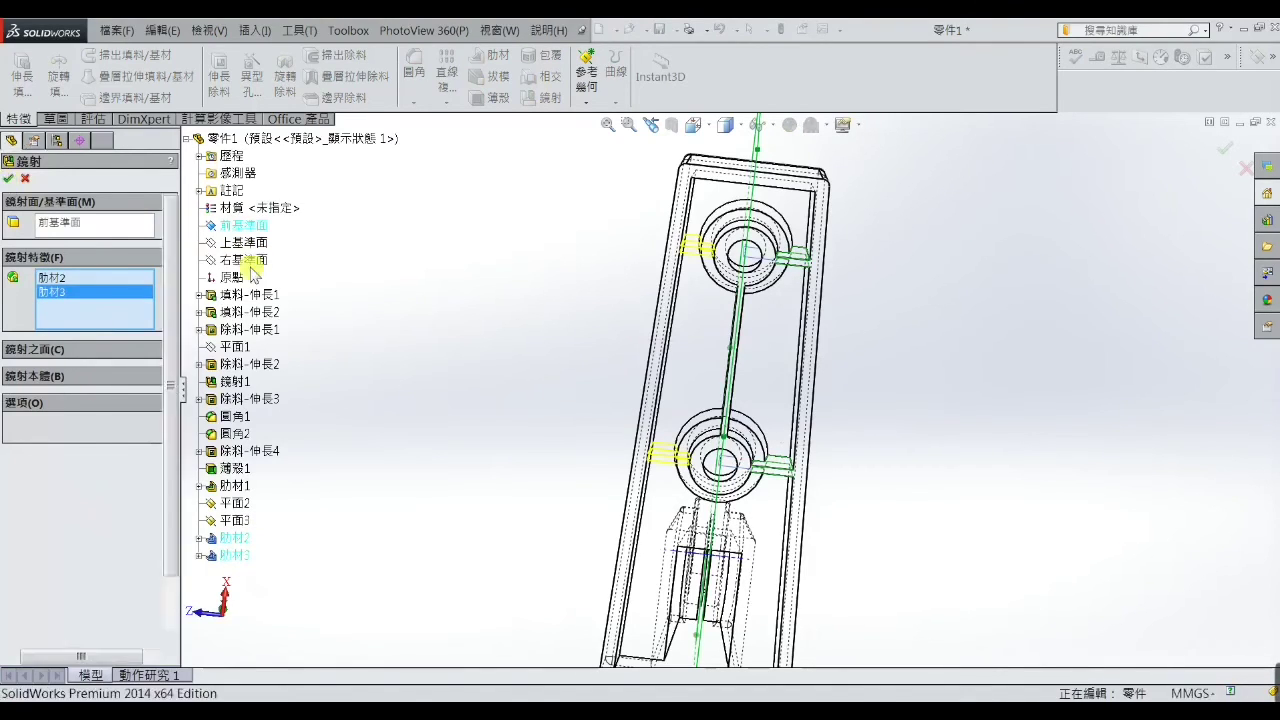
mouse_move(400, 283)
middle_mouse_down()
mouse_move(434, 320)
mouse_move(443, 269)
mouse_move(448, 384)
mouse_move(623, 514)
middle_mouse_up()
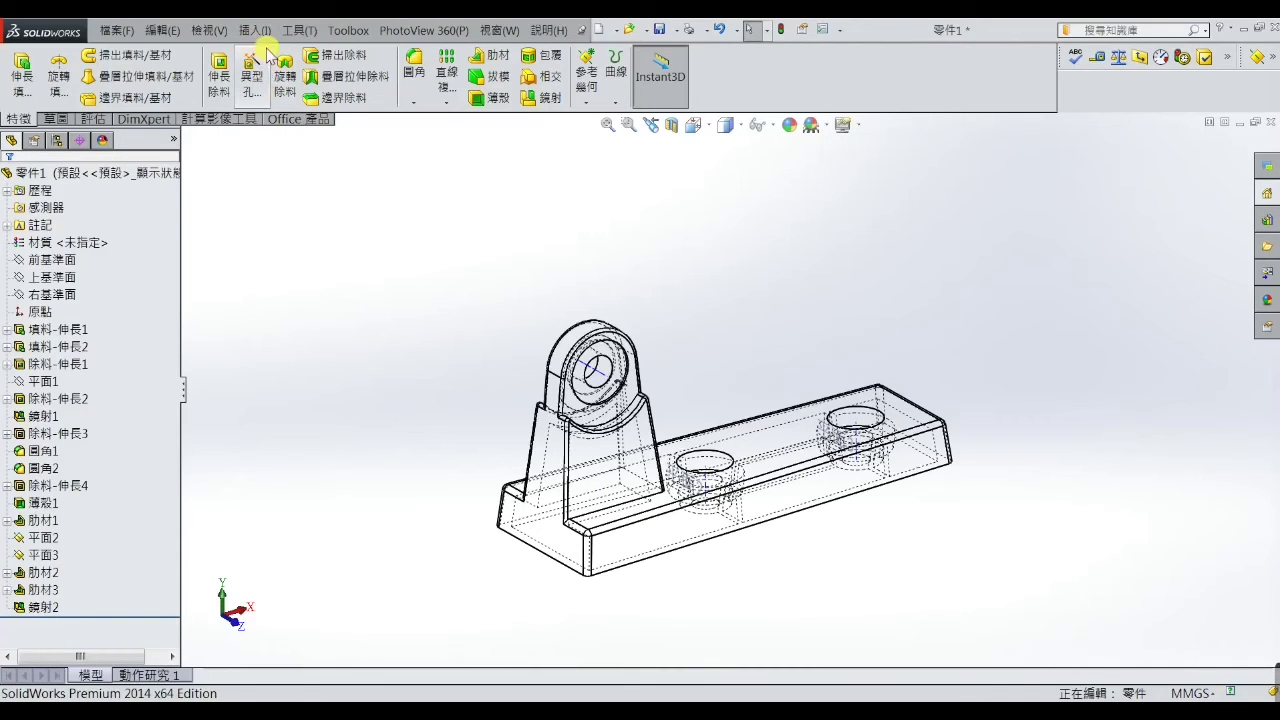
Switch the display to Shaded With Edges and orbit and zoom to inspect the bracket.
left_click(211, 30)
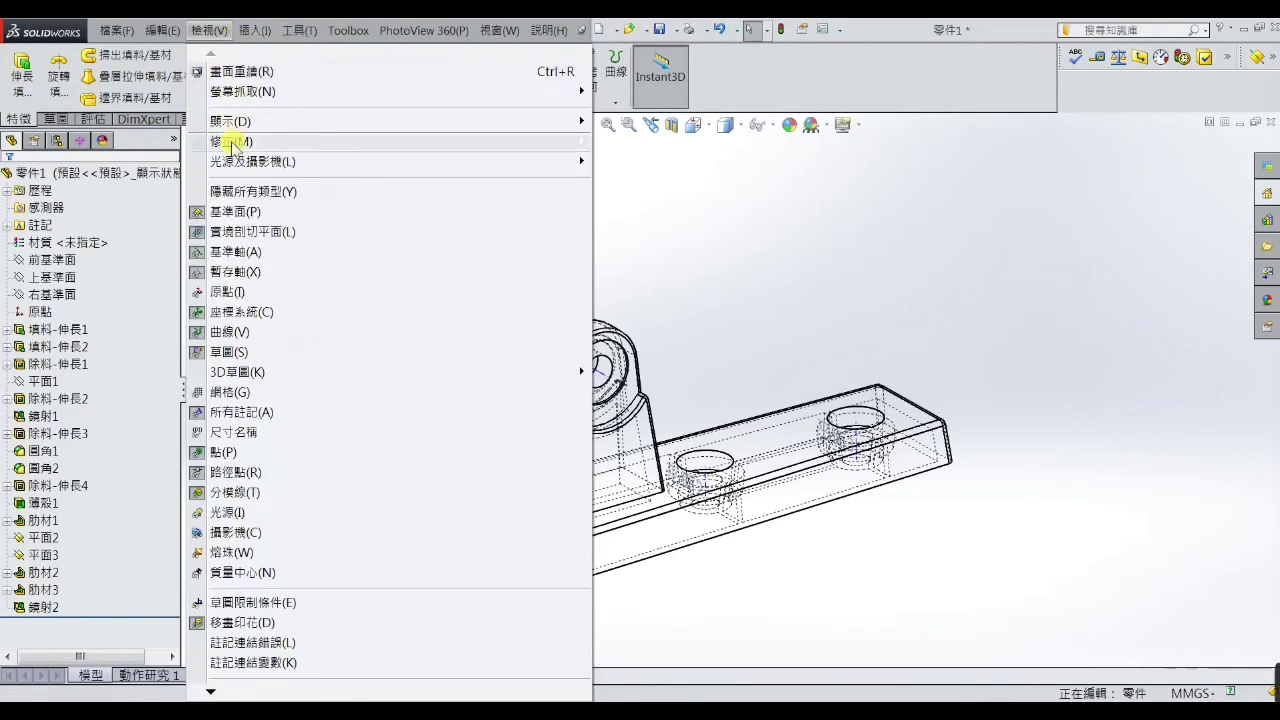
mouse_move(390, 121)
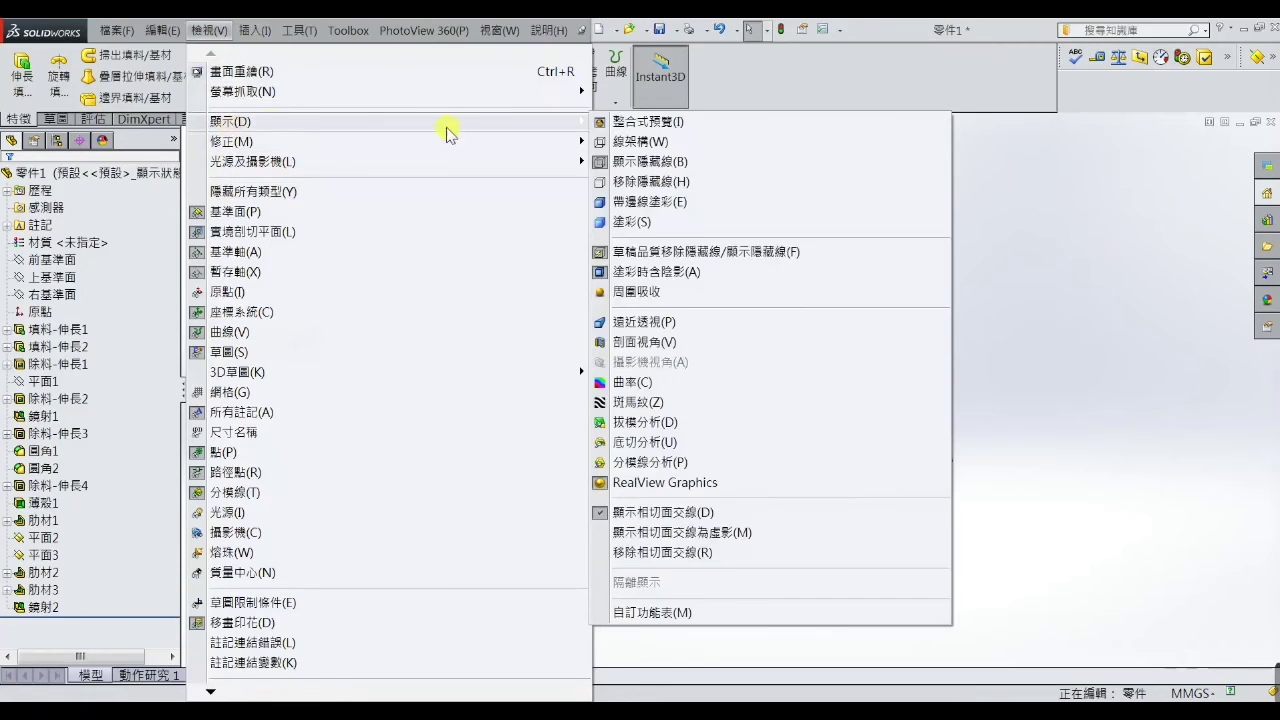
left_click(643, 203)
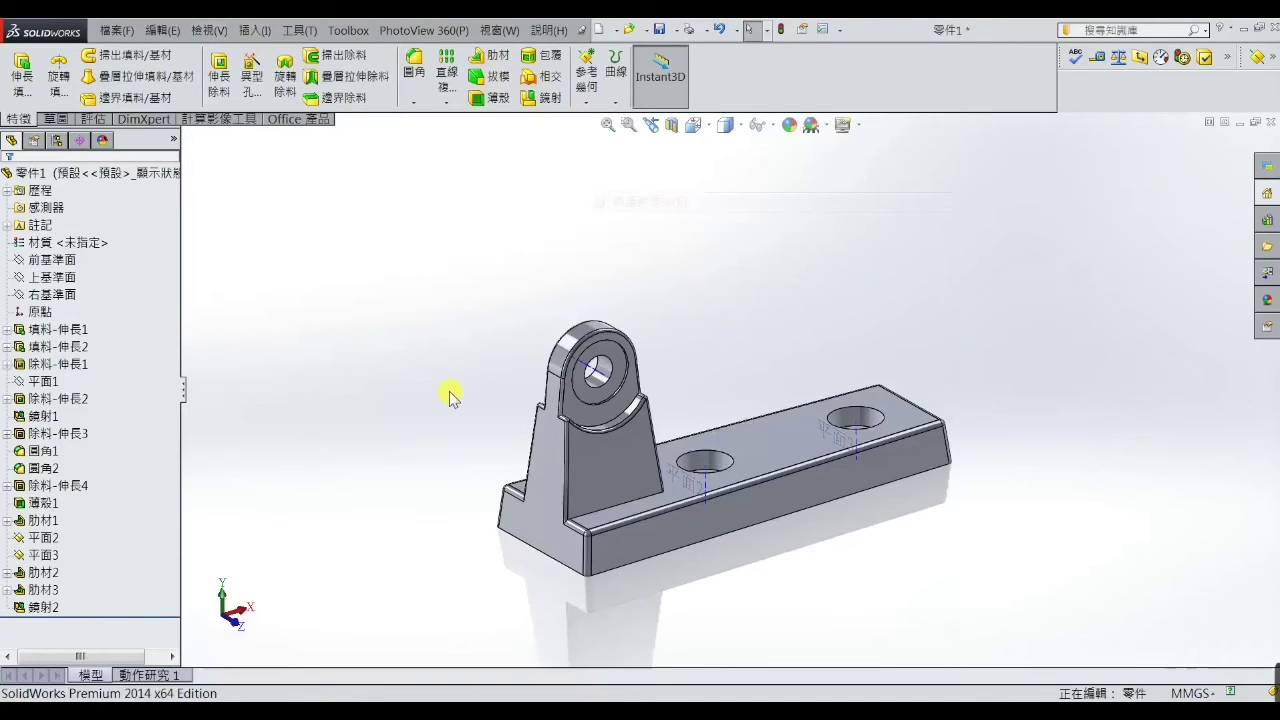
mouse_move(450, 397)
middle_mouse_down()
mouse_move(457, 211)
mouse_move(423, 406)
middle_mouse_up()
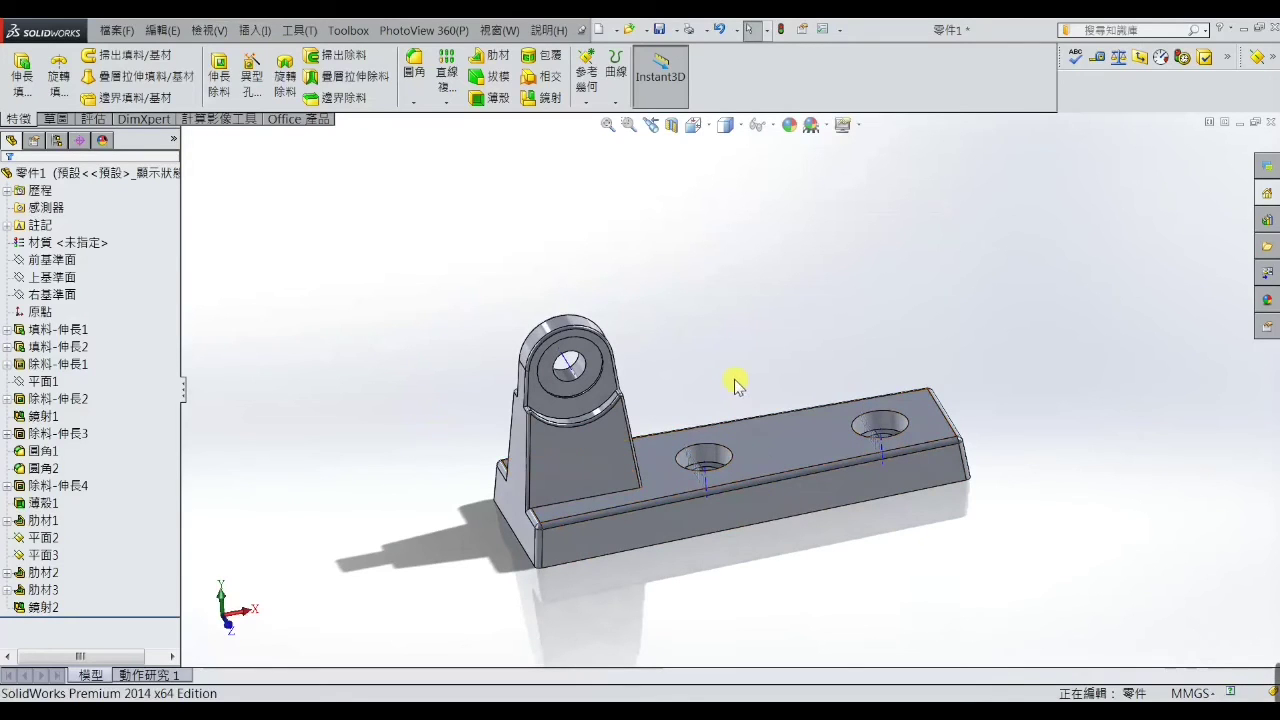
mouse_move(752, 360)
middle_mouse_down()
mouse_move(731, 209)
mouse_move(751, 297)
middle_mouse_up()
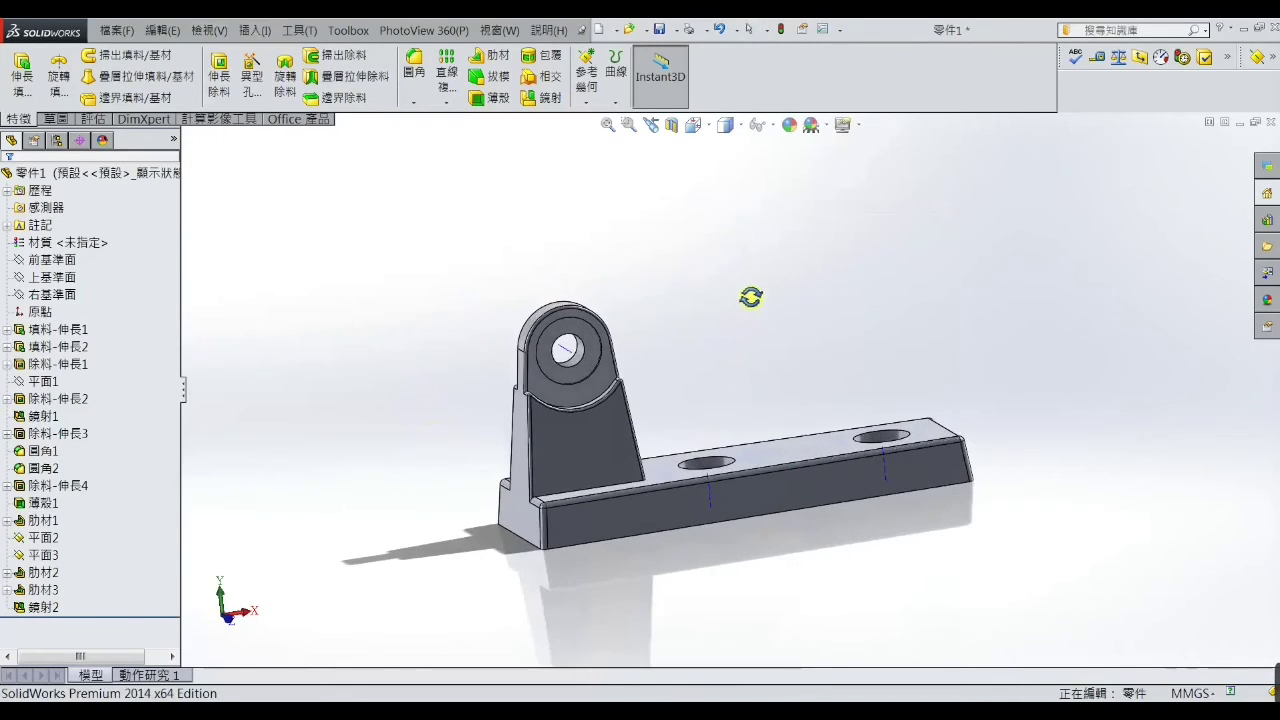
scroll(617, 377, "down", 1)
scroll(590, 390, "down", 2)
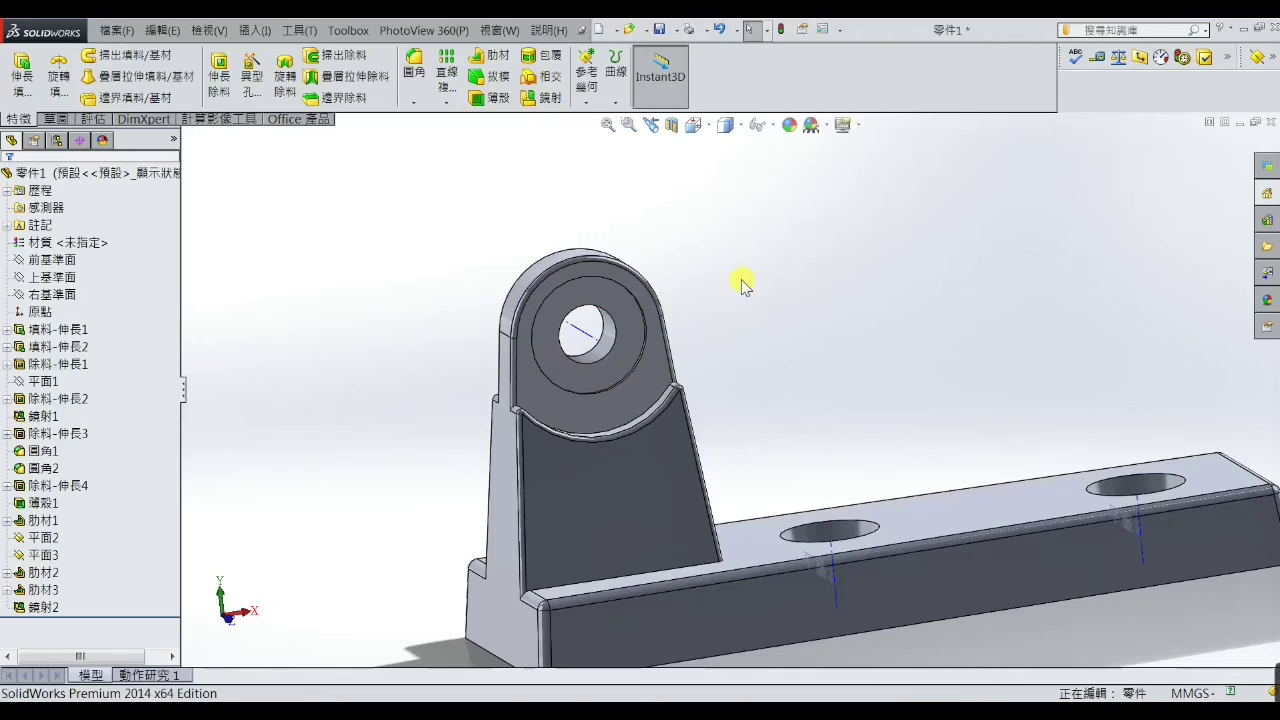
Start a sketch on the lug face, convert its circular edges, and view it Normal To.
left_click(614, 312)
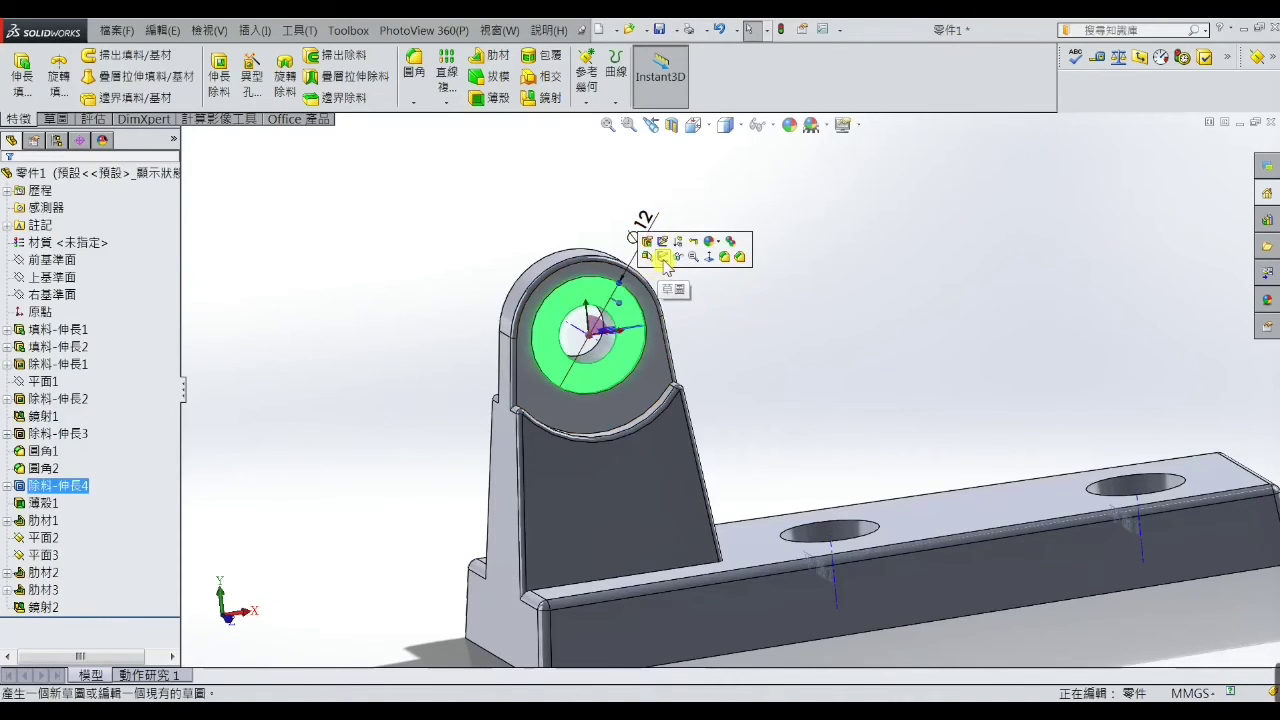
left_click(663, 257)
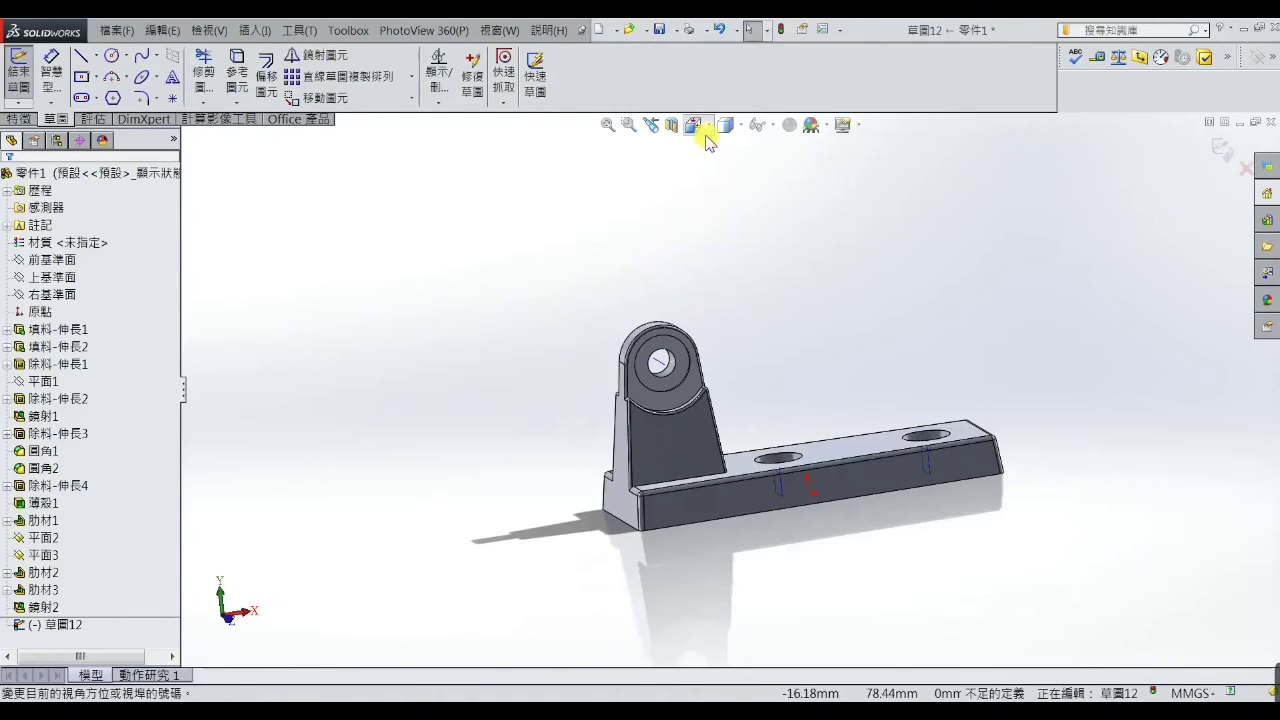
scroll(665, 362, "down", 3)
left_click(678, 355)
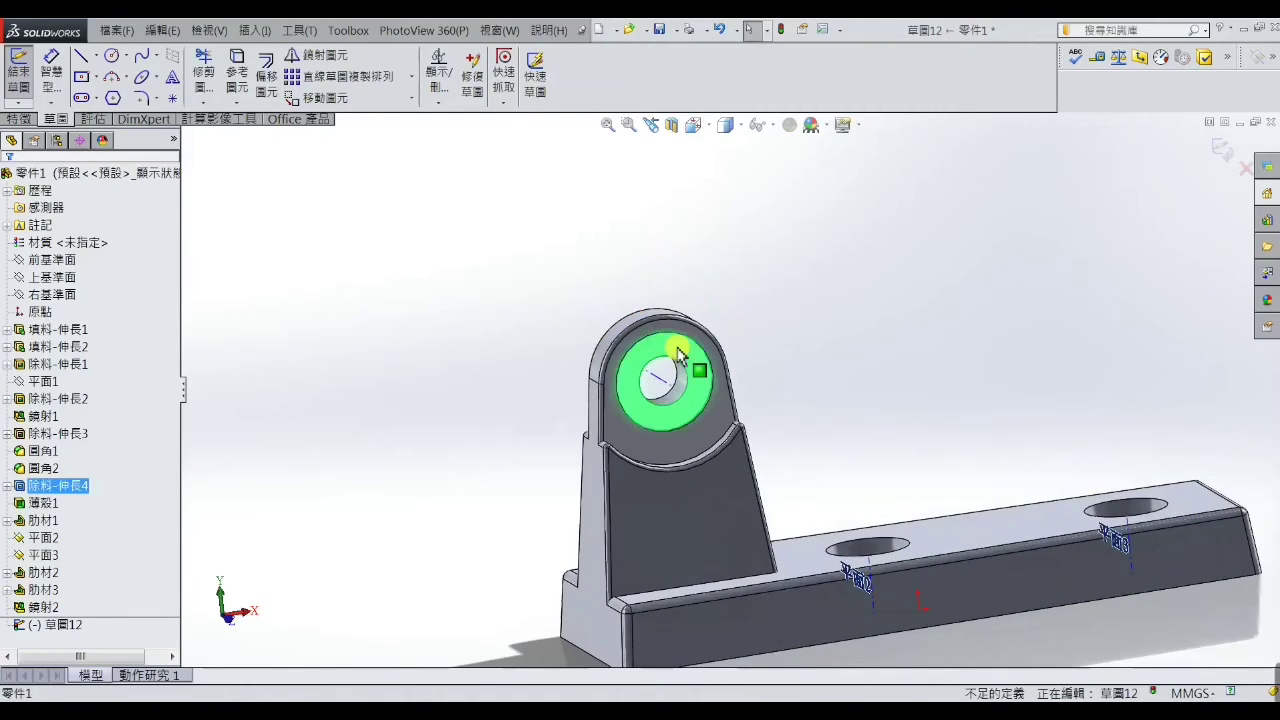
left_click(237, 80)
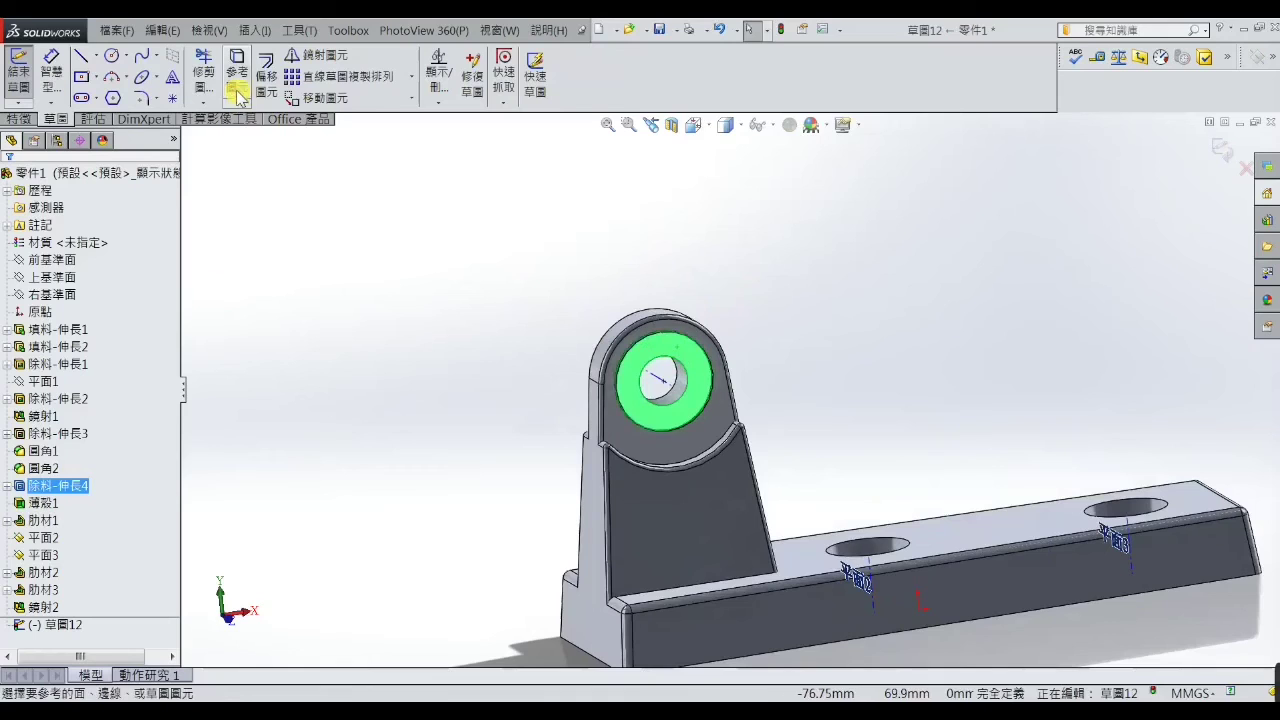
left_click(695, 126)
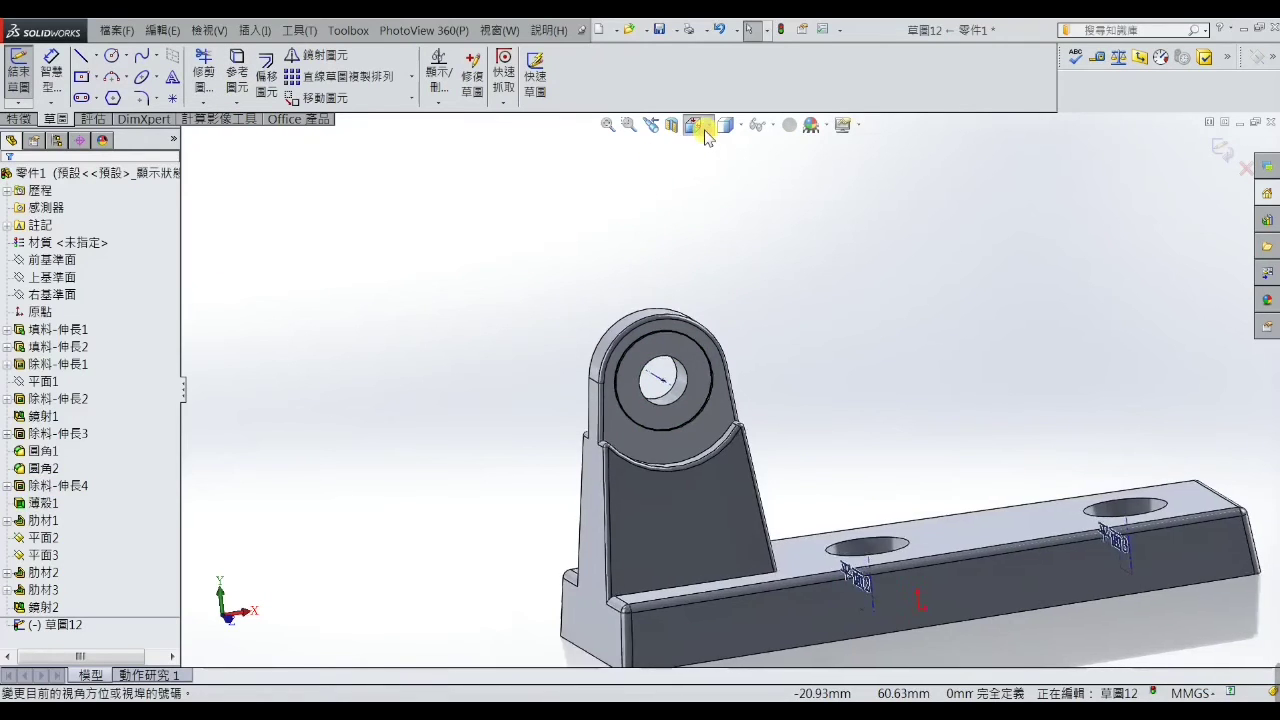
left_click(763, 210)
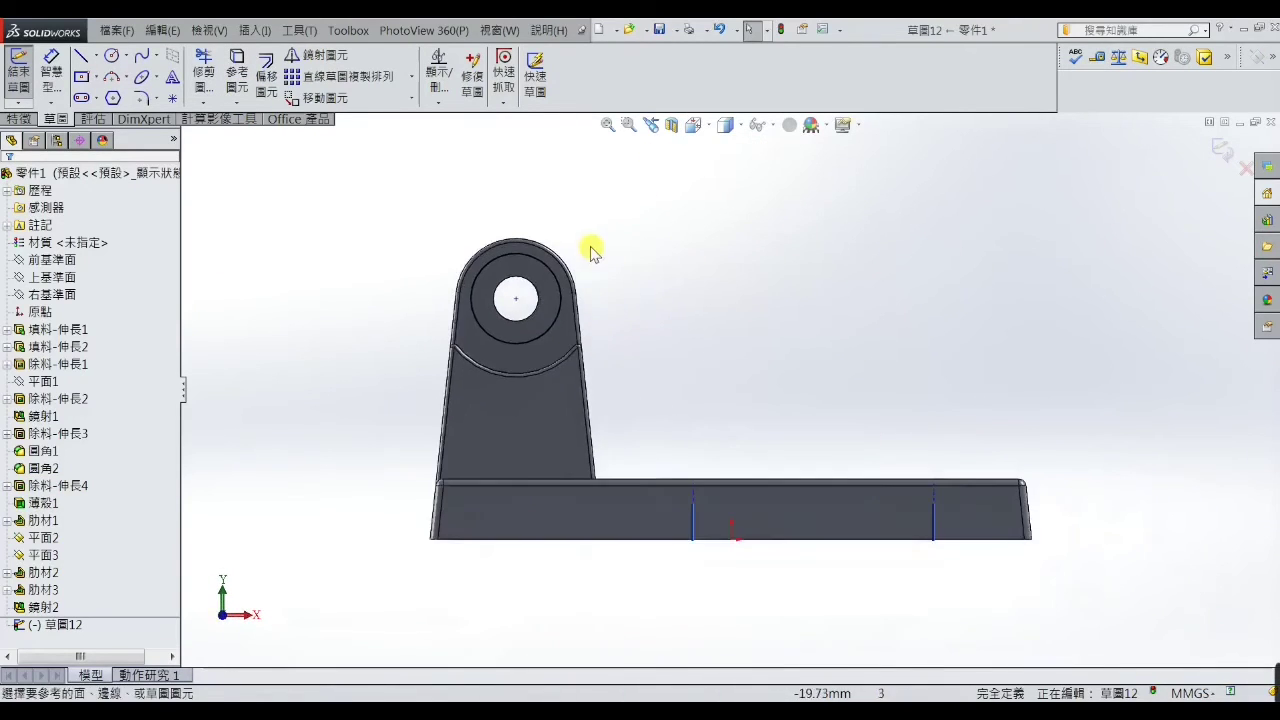
scroll(500, 357, "down", 5)
scroll(577, 355, "down", 3)
scroll(589, 357, "down", 1)
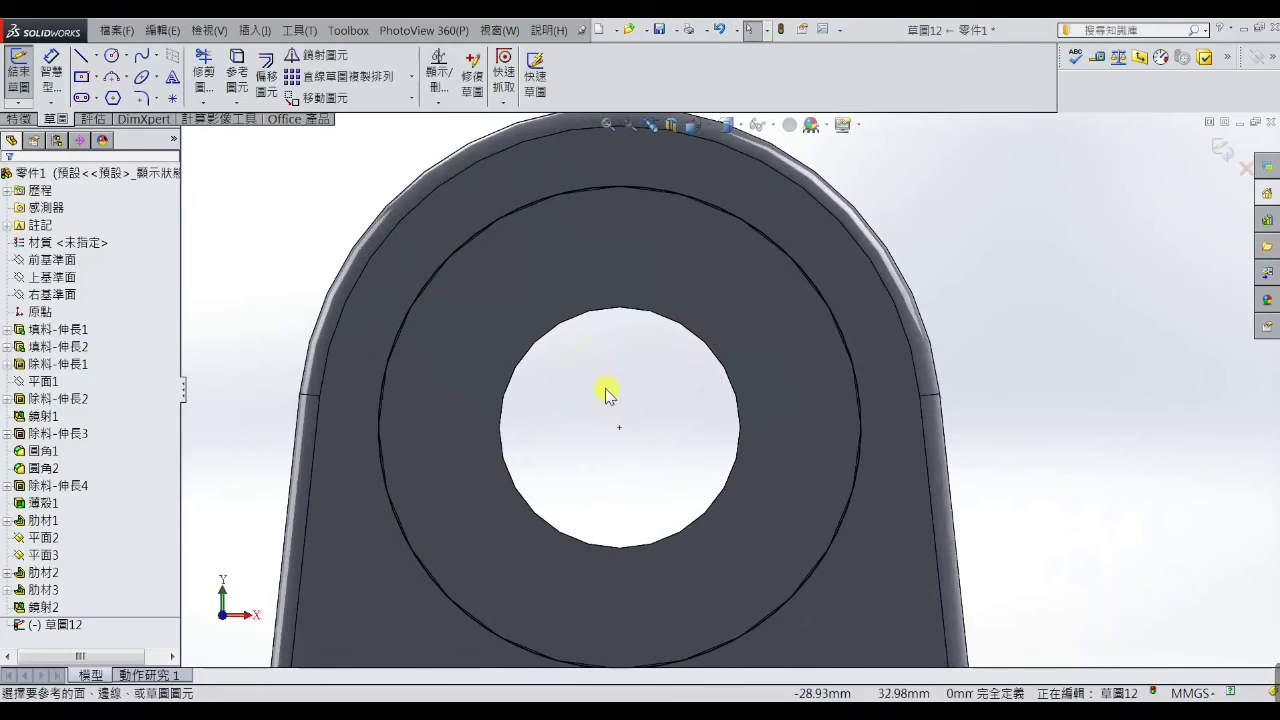
Draw a vertical construction centreline from the hole centre up to the outer circle.
left_click(82, 57)
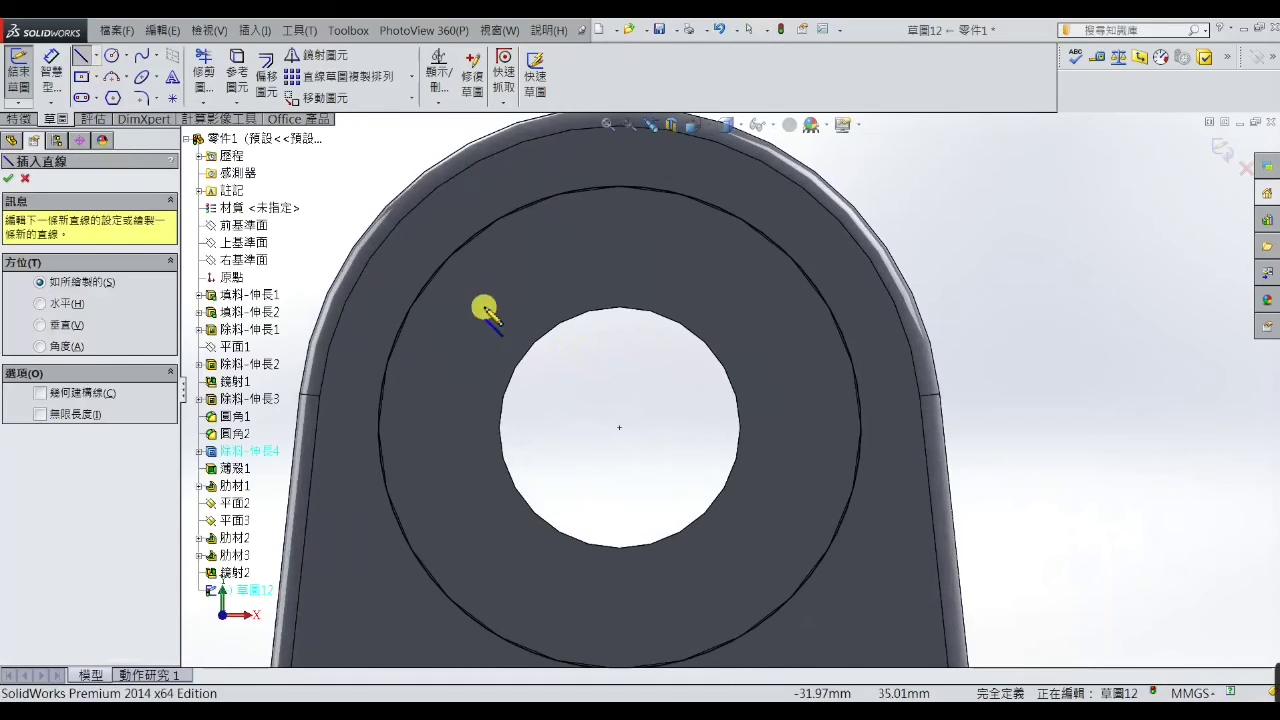
left_click(41, 395)
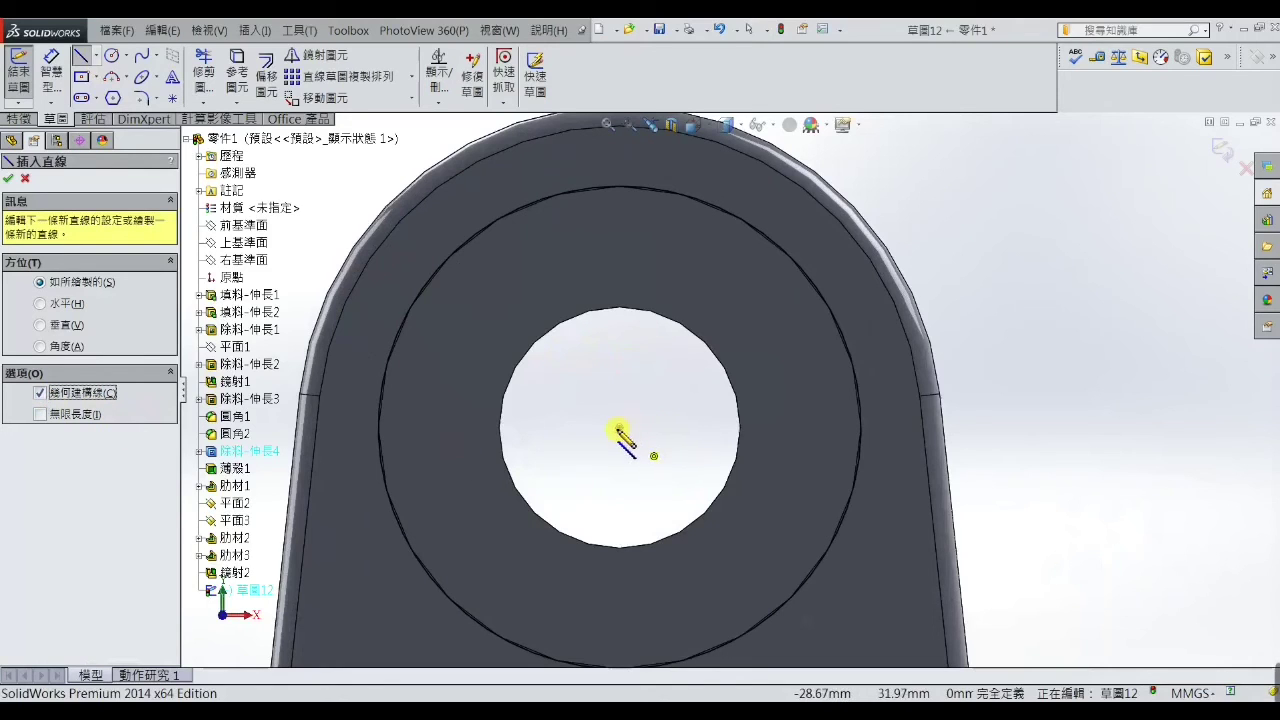
left_click(619, 428)
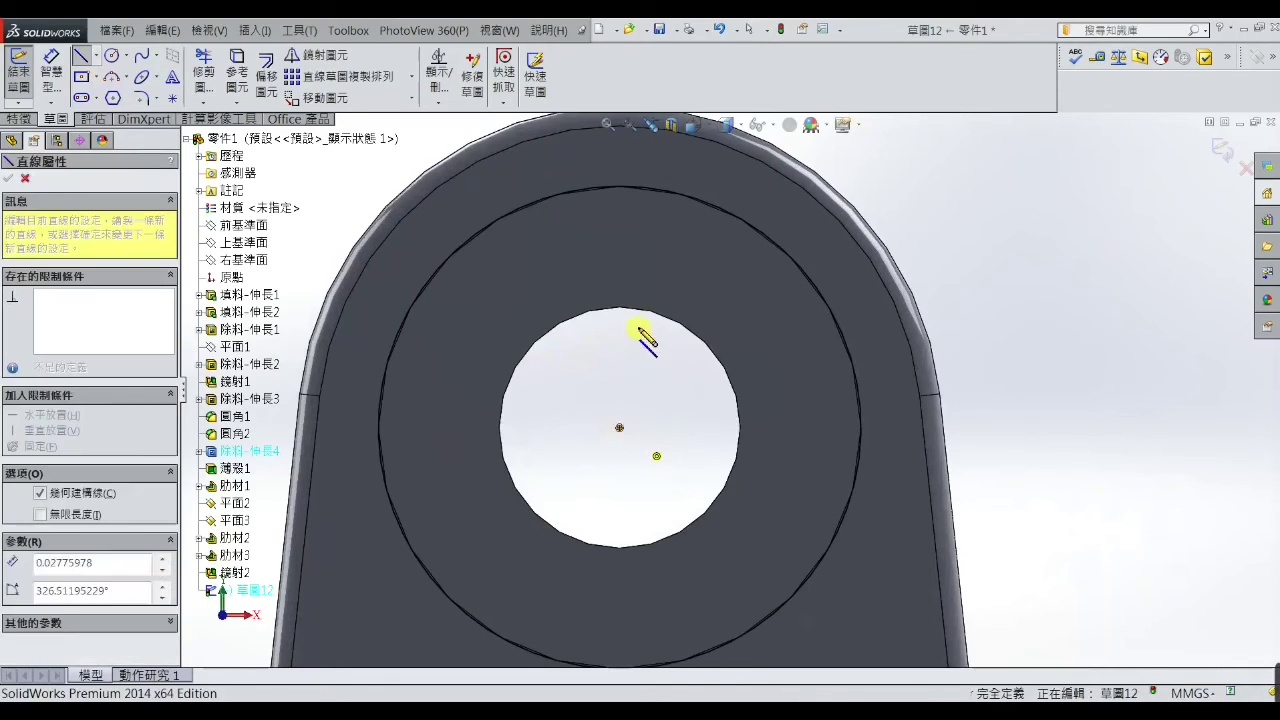
left_click(623, 190)
right_click(623, 190)
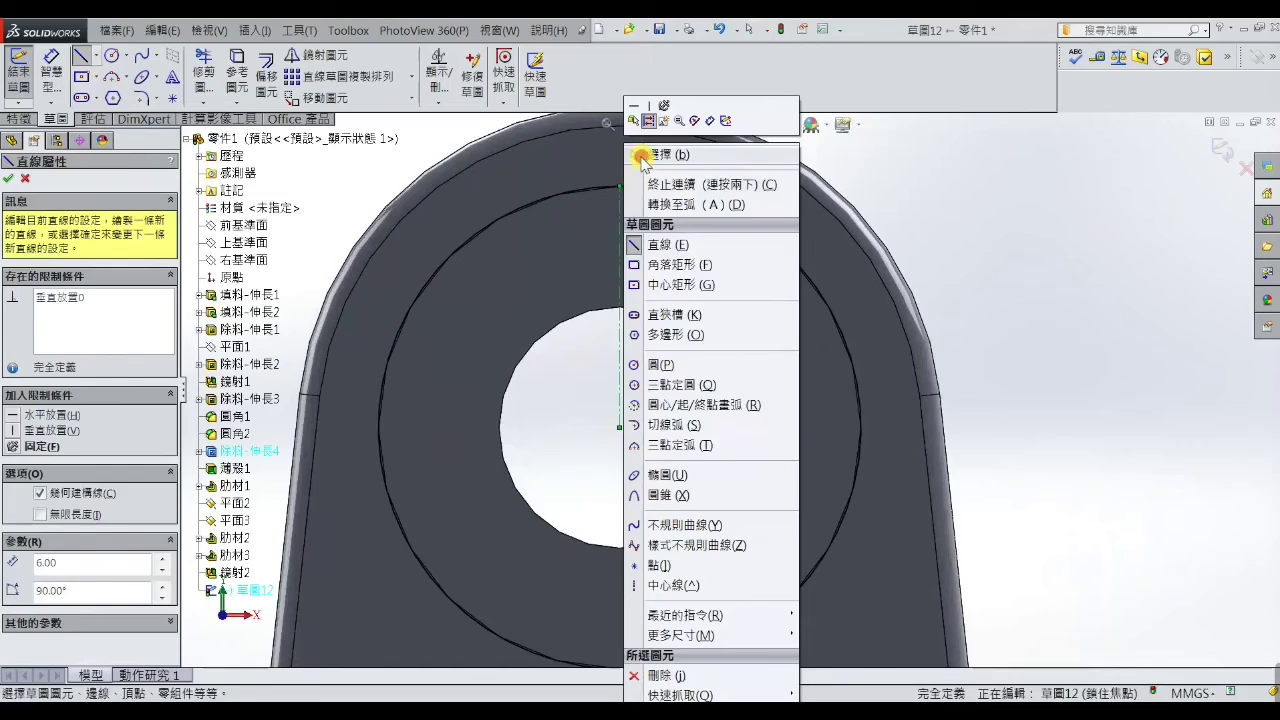
left_click(650, 155)
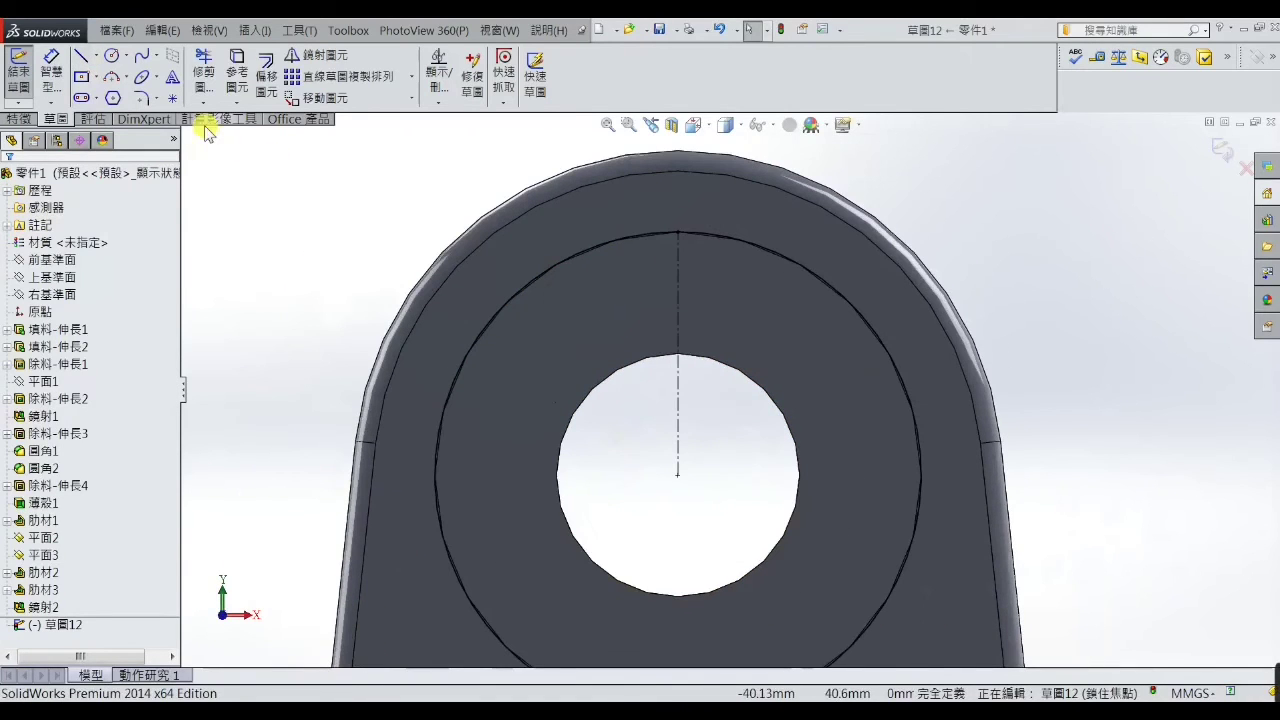
Draw a slightly slanted line from the hole centre to the outer circle.
left_click(82, 58)
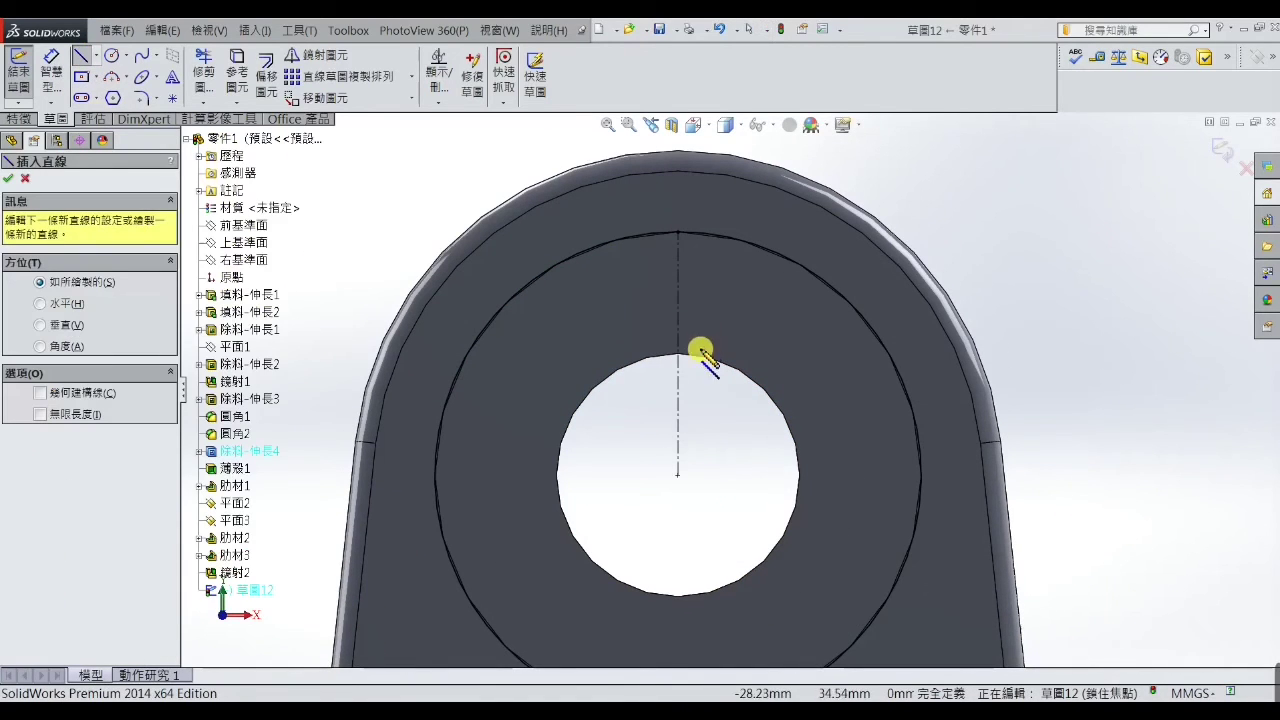
left_click(678, 474)
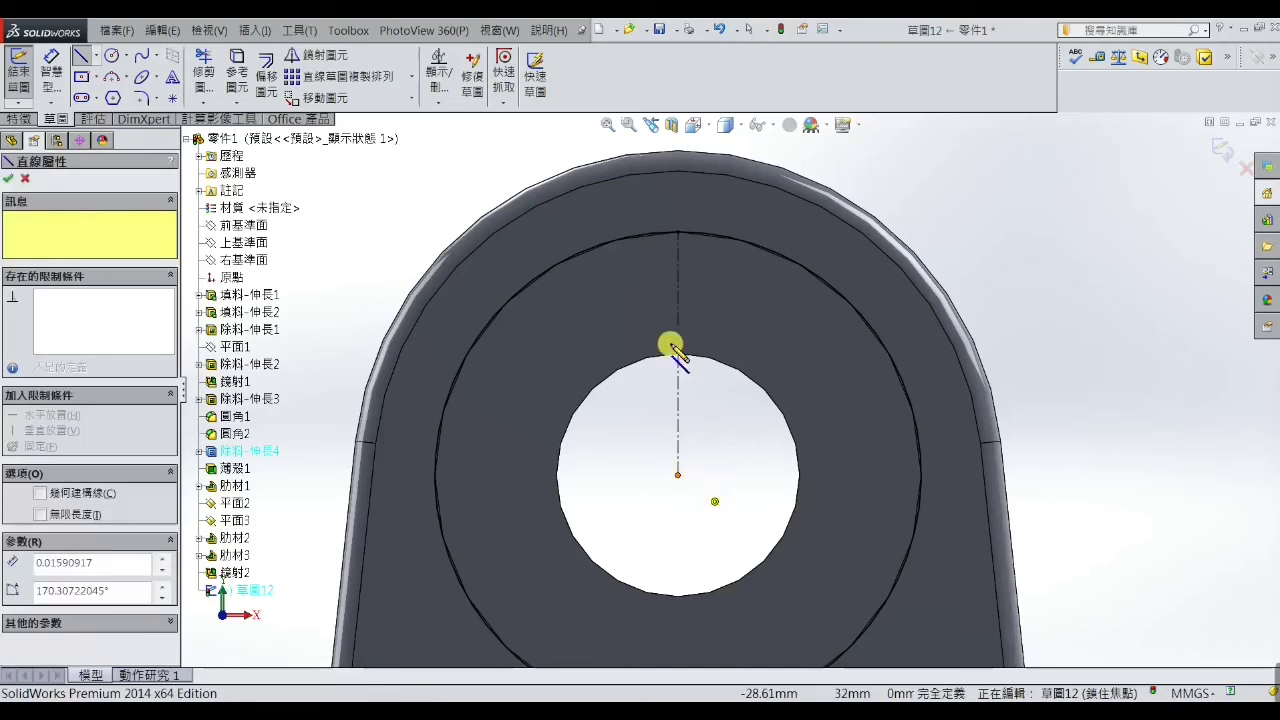
left_click(666, 234)
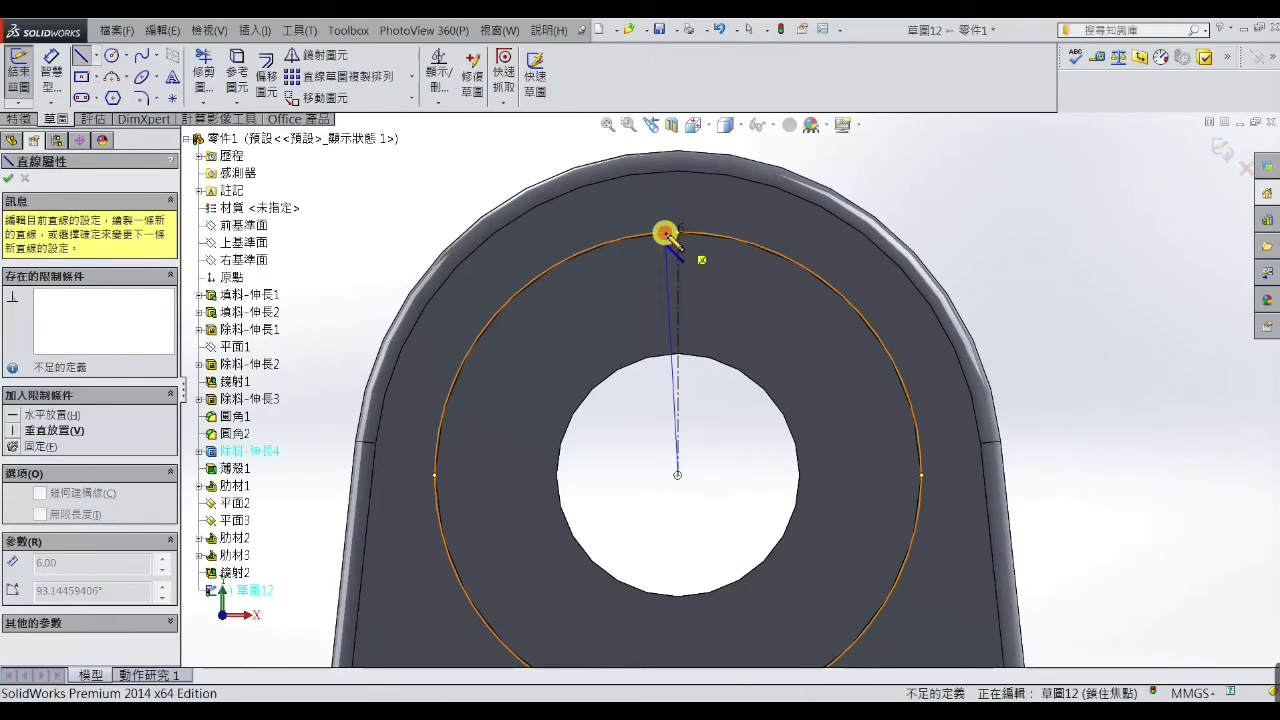
right_click(666, 234)
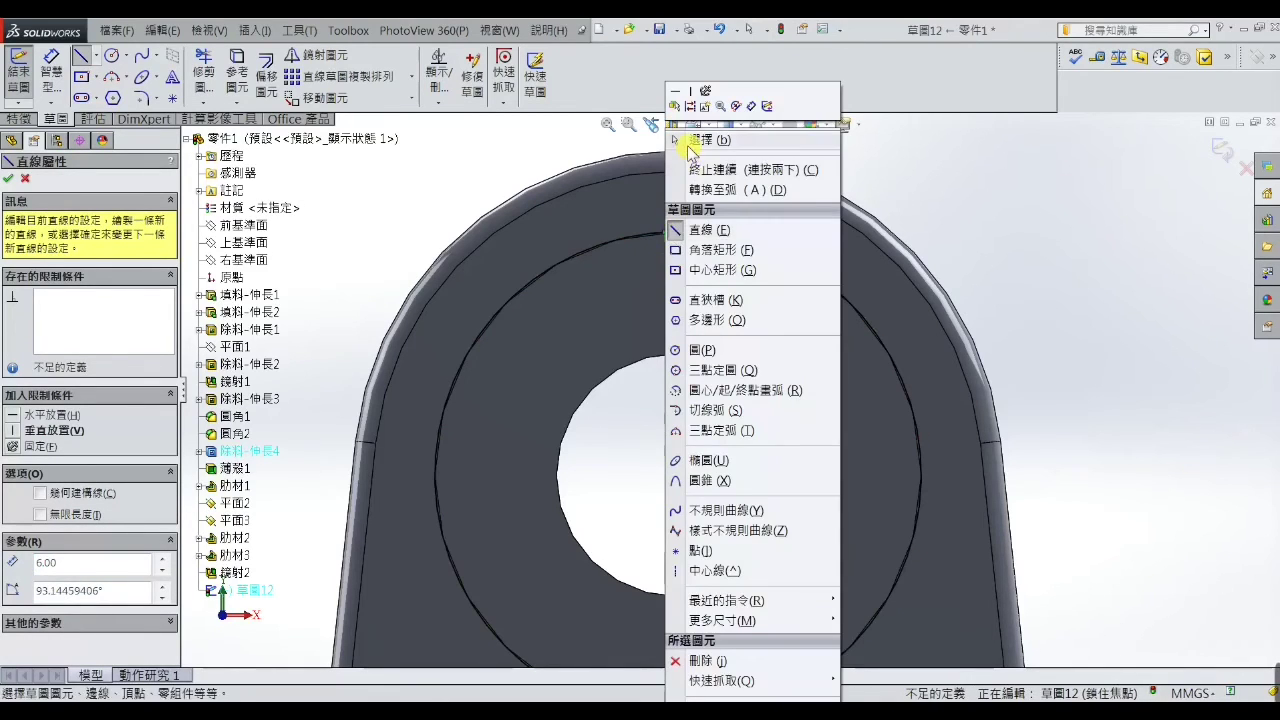
left_click(691, 173)
scroll(686, 255, "down", 2)
scroll(686, 255, "down", 2)
scroll(686, 252, "down", 2)
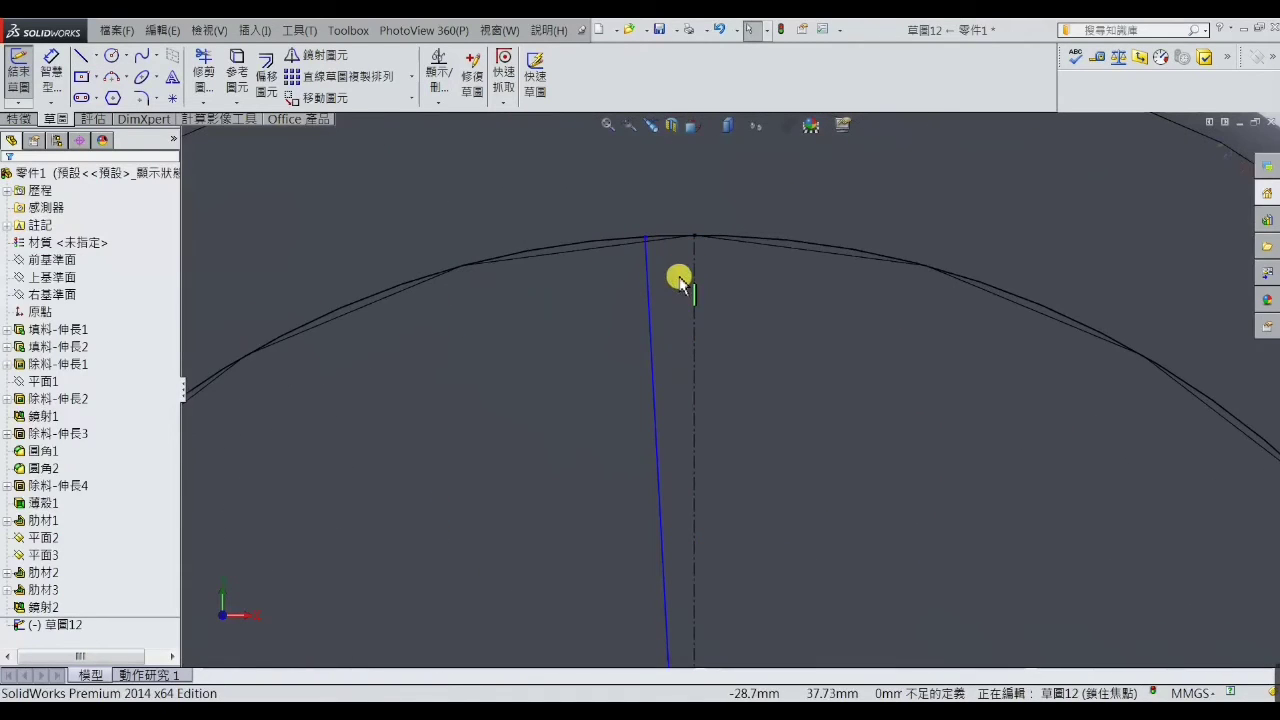
scroll(738, 327, "down", 1)
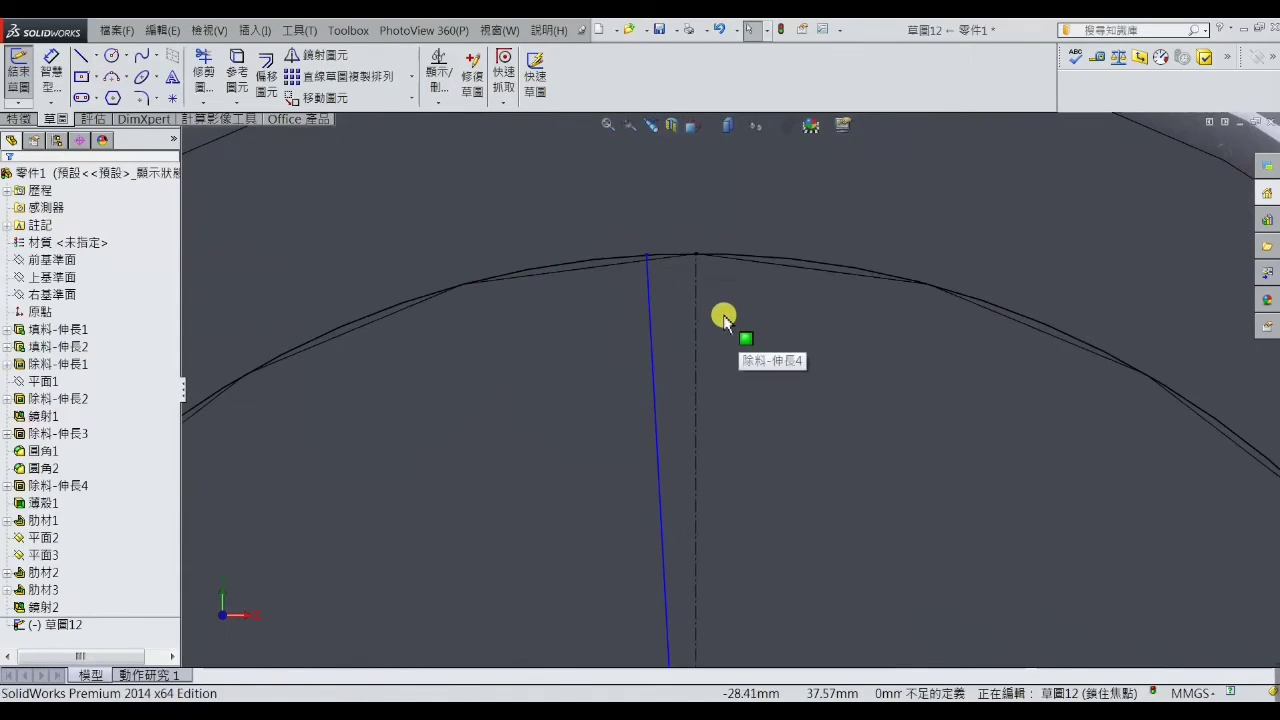
Mirror the slanted line about the vertical centreline.
left_click(345, 62)
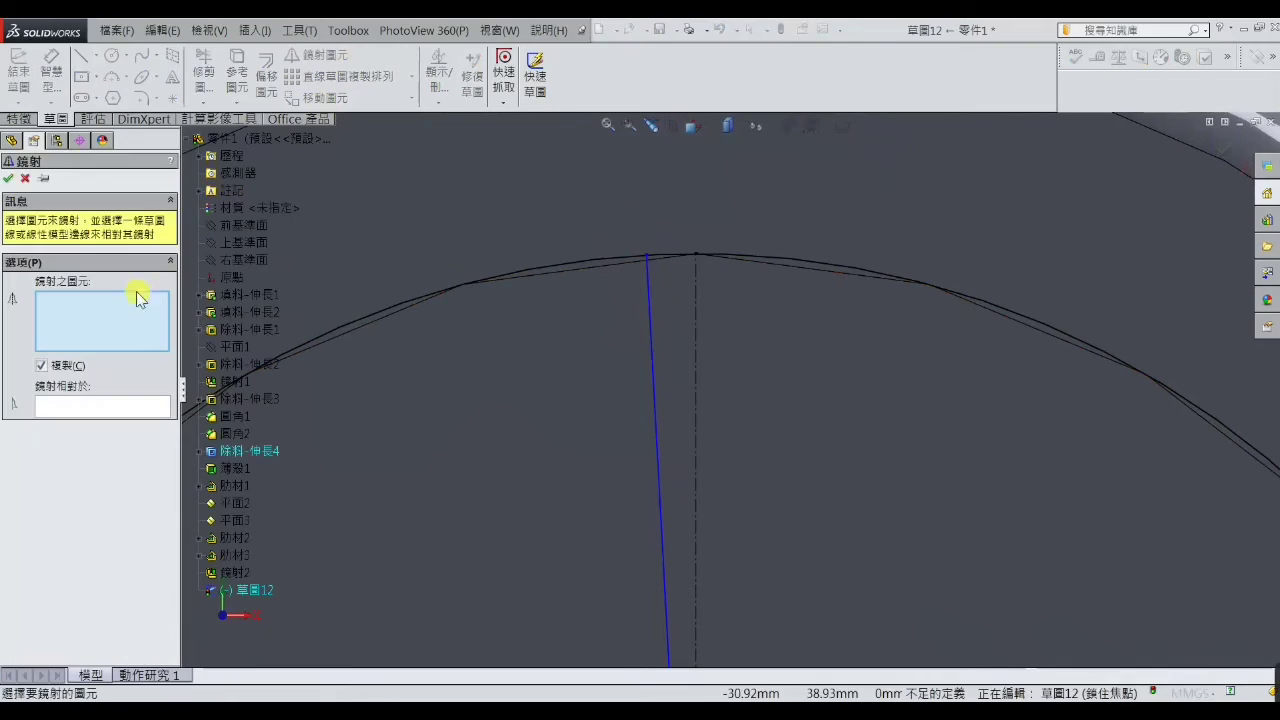
left_click(652, 337)
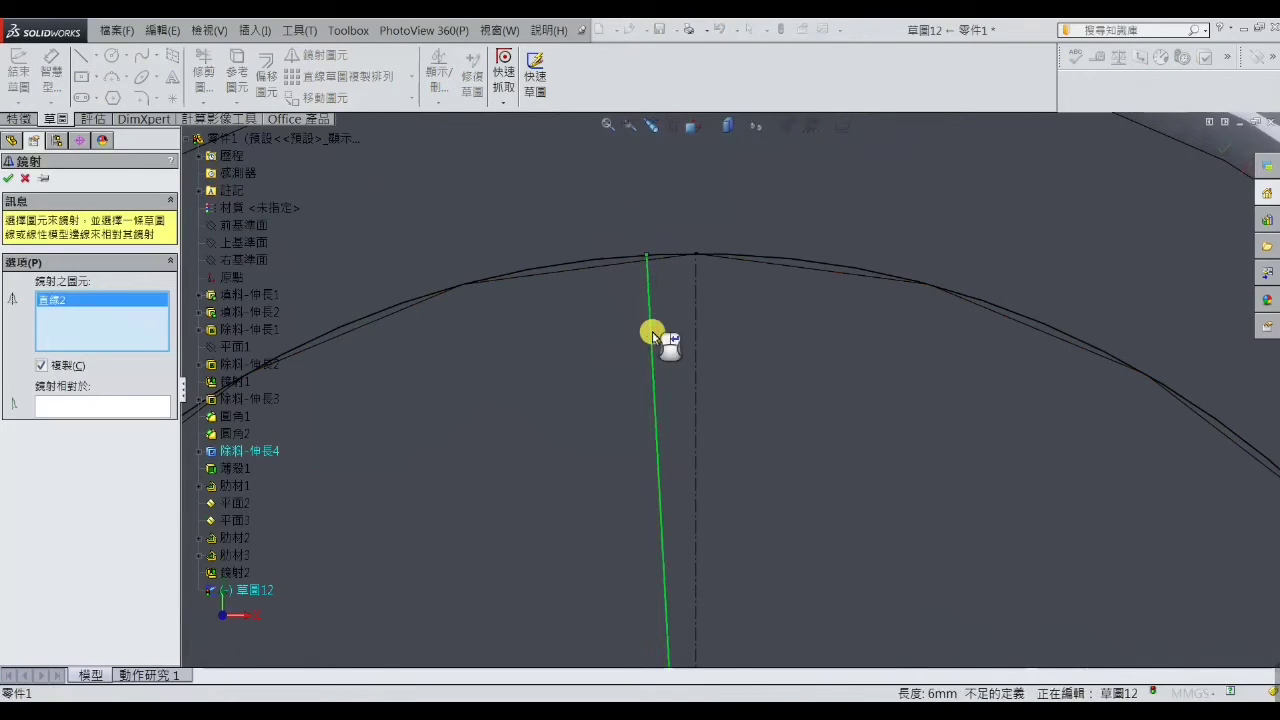
left_click(118, 405)
left_click(697, 395)
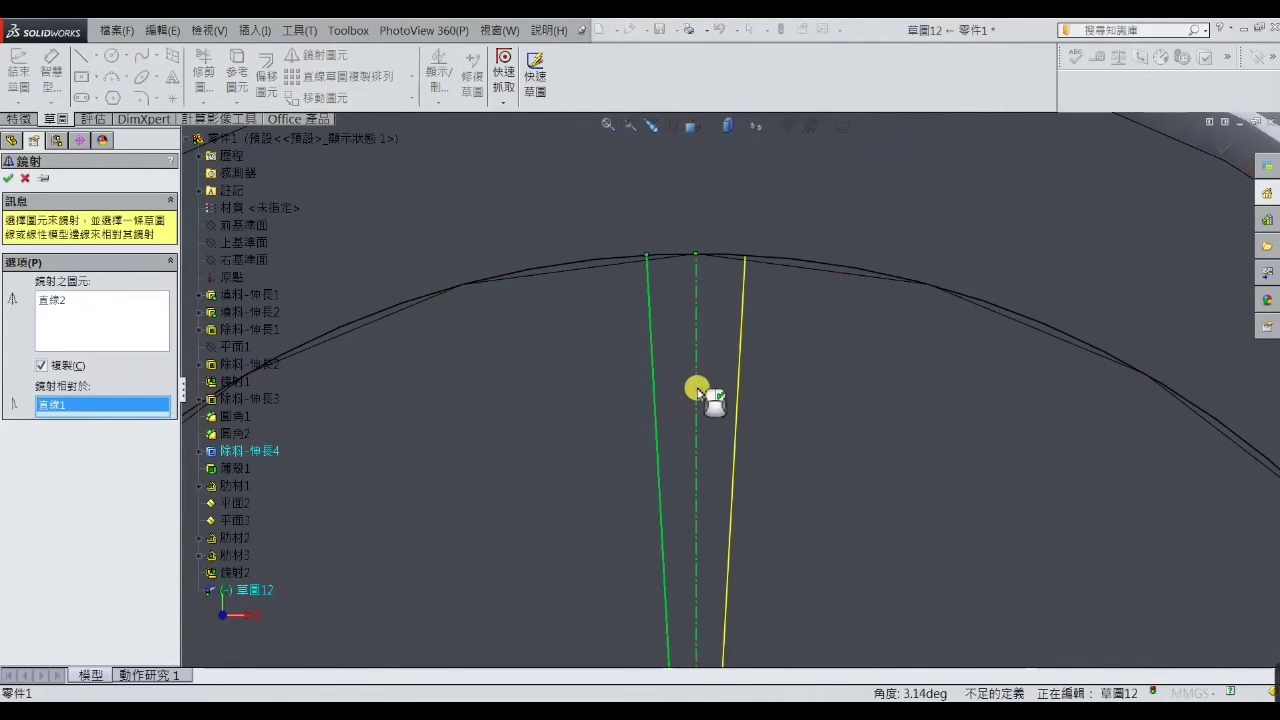
left_click(7, 179)
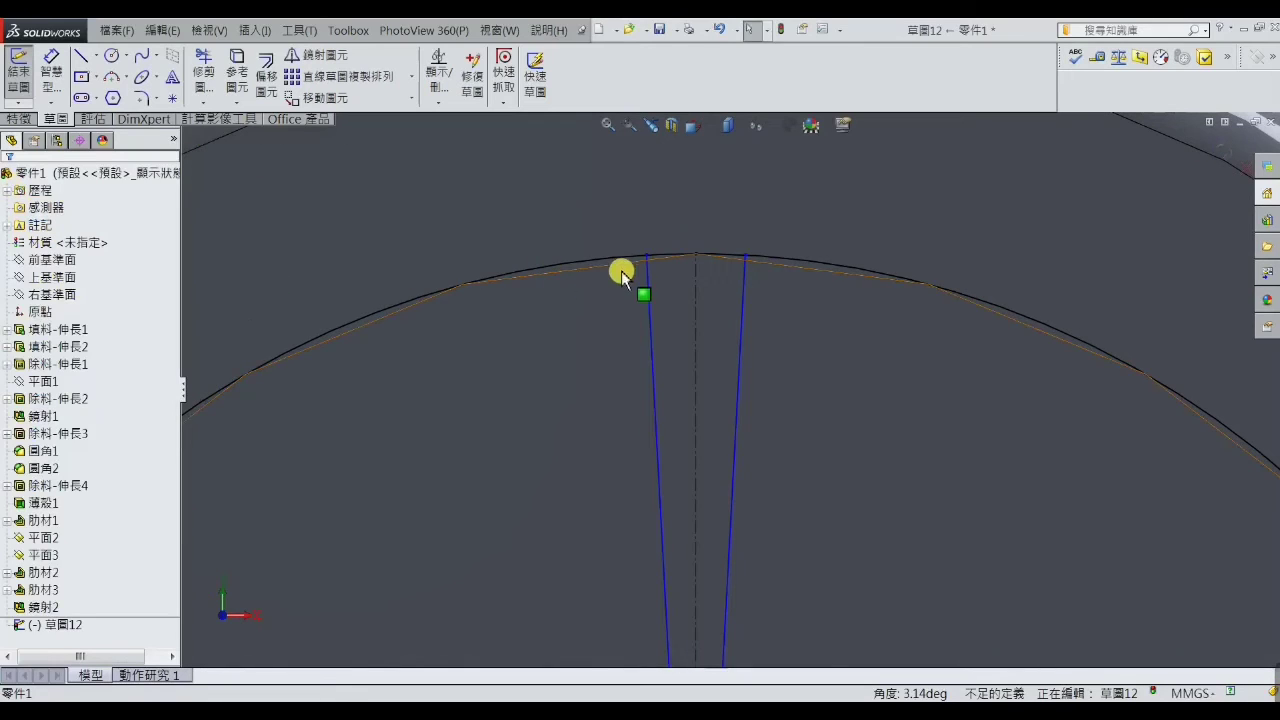
scroll(640, 222, "down", 2)
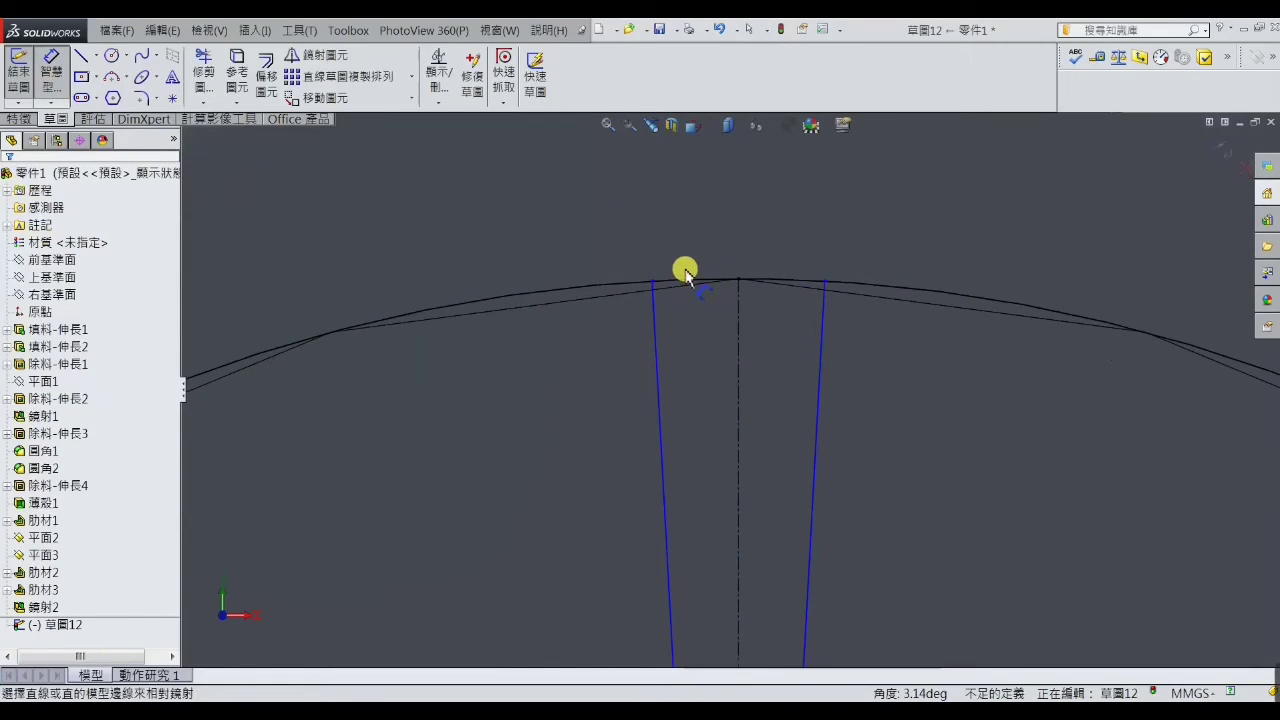
Dimension the gap between the two groove lines' top ends as 0.5 mm.
left_click(654, 285)
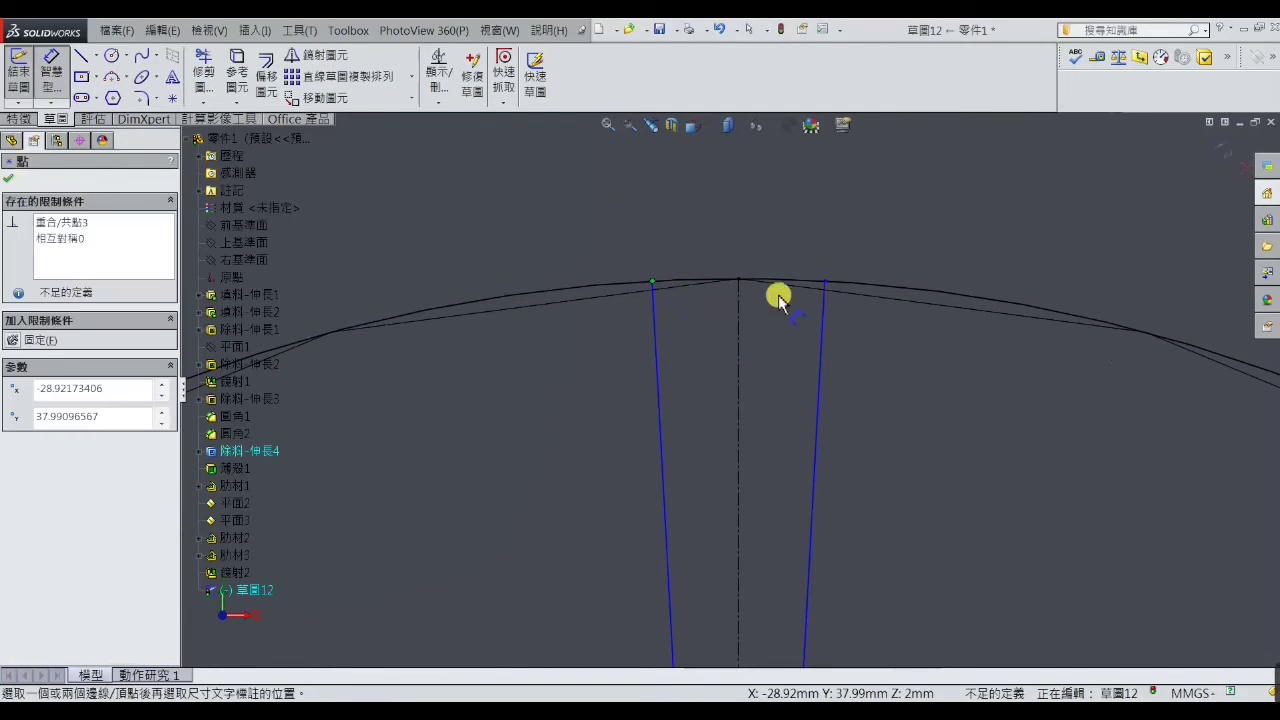
left_click(827, 281)
left_click(743, 251)
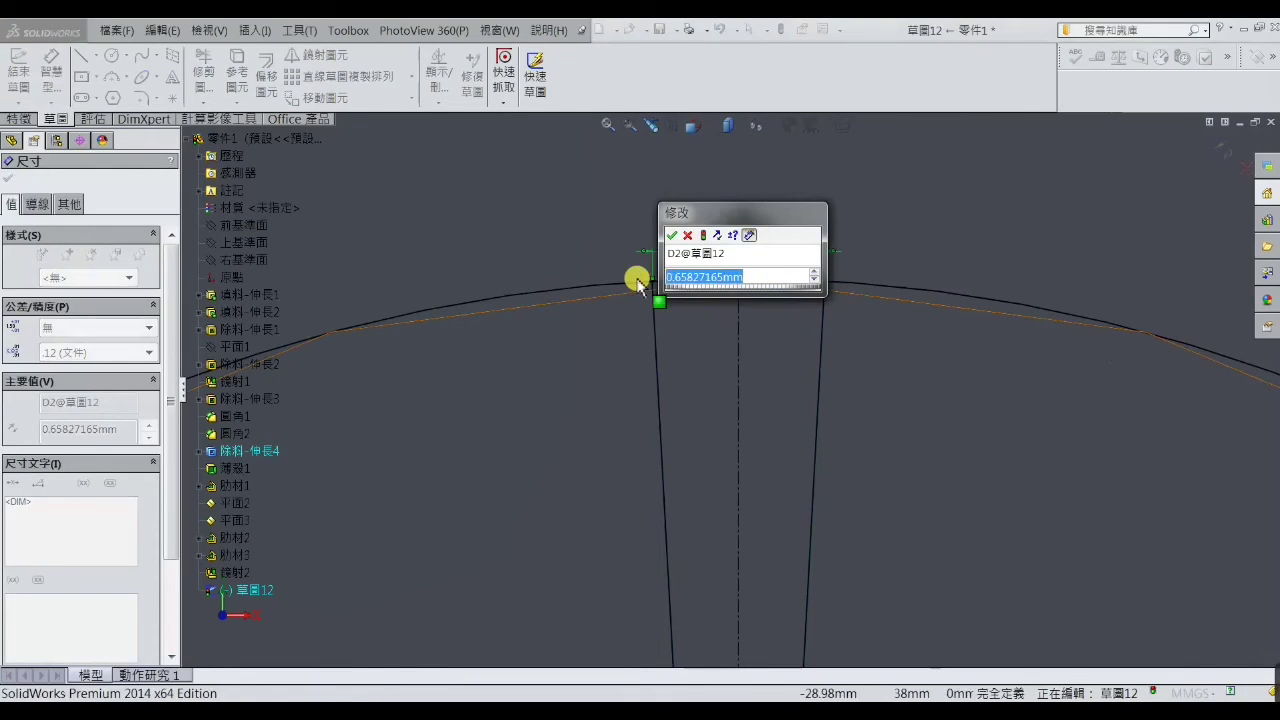
type("0.5")
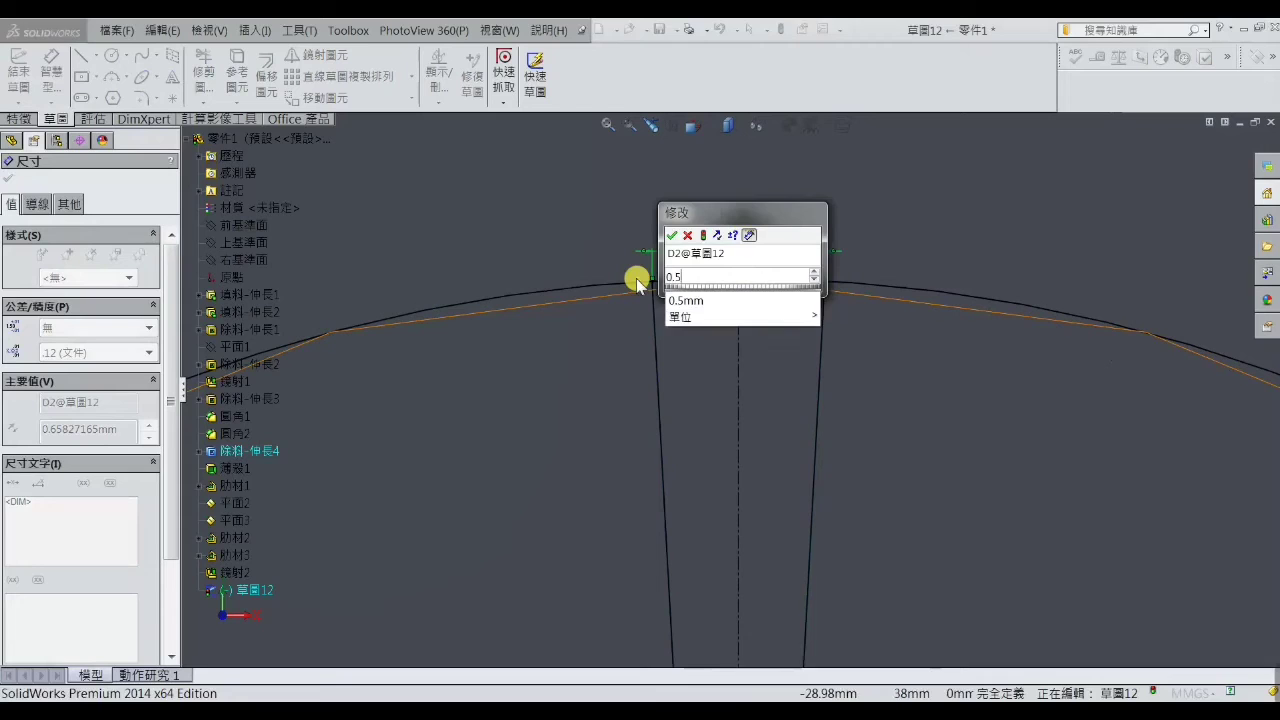
key("Return")
scroll(830, 455, "up", 2)
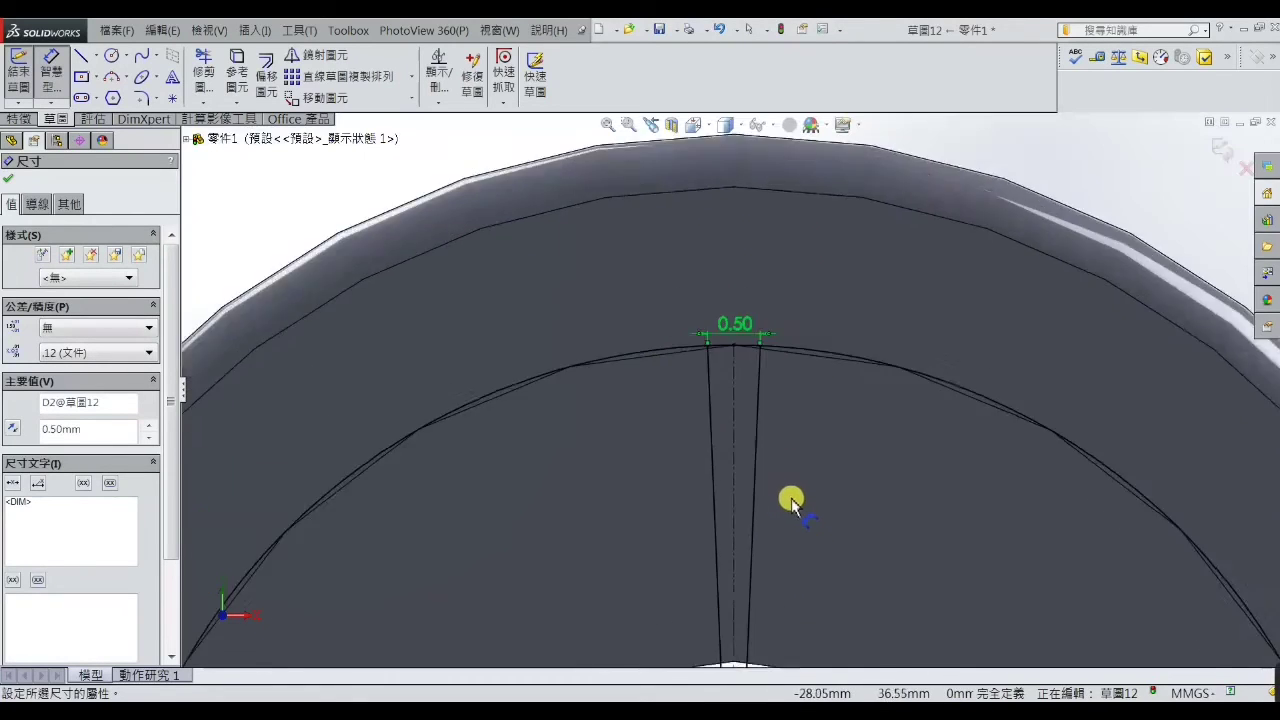
scroll(780, 510, "up", 2)
scroll(760, 535, "up", 1)
scroll(748, 545, "down", 1)
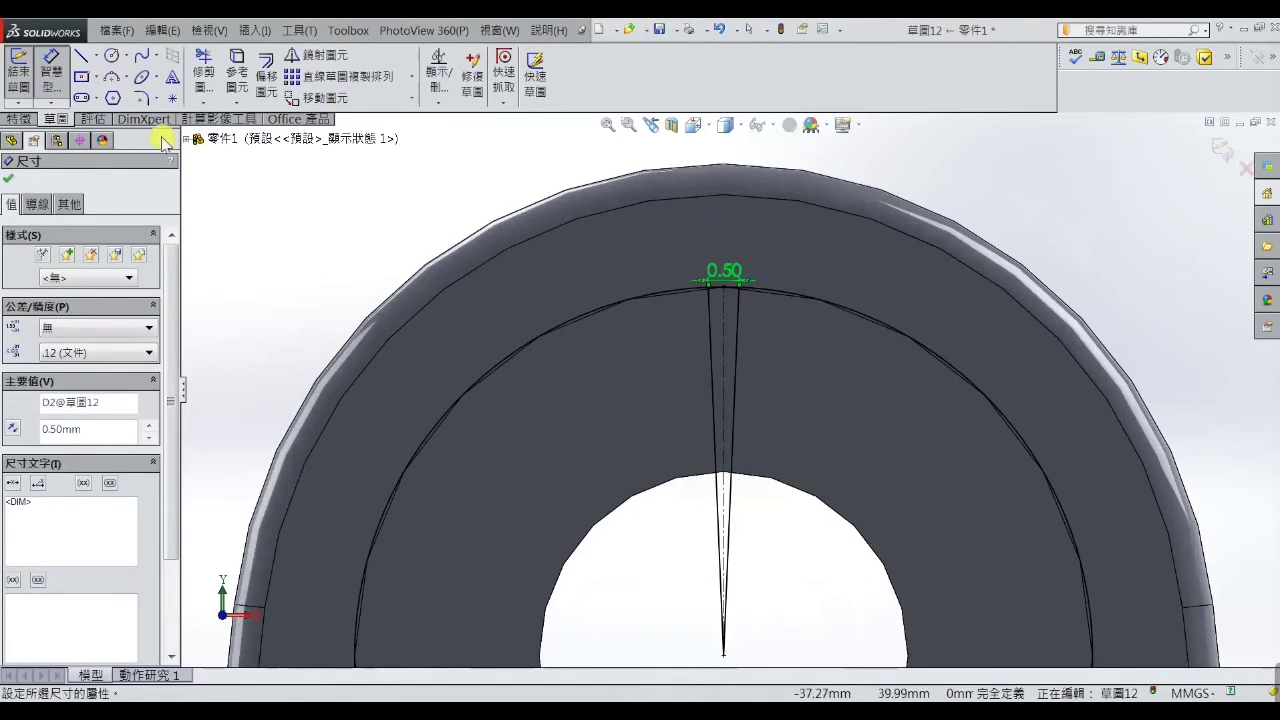
left_click(82, 58)
Draw a short line across the groove bottom joining the two groove lines.
scroll(720, 485, "down", 4)
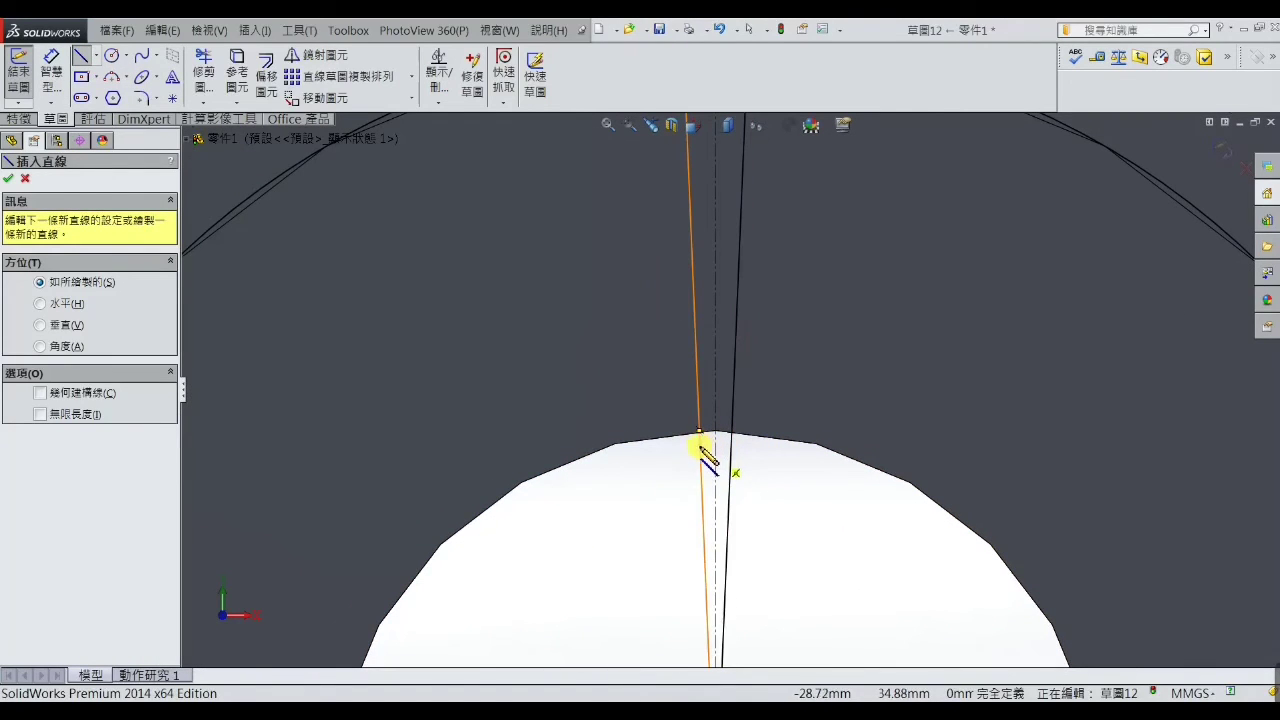
scroll(702, 448, "down", 1)
left_click(706, 456)
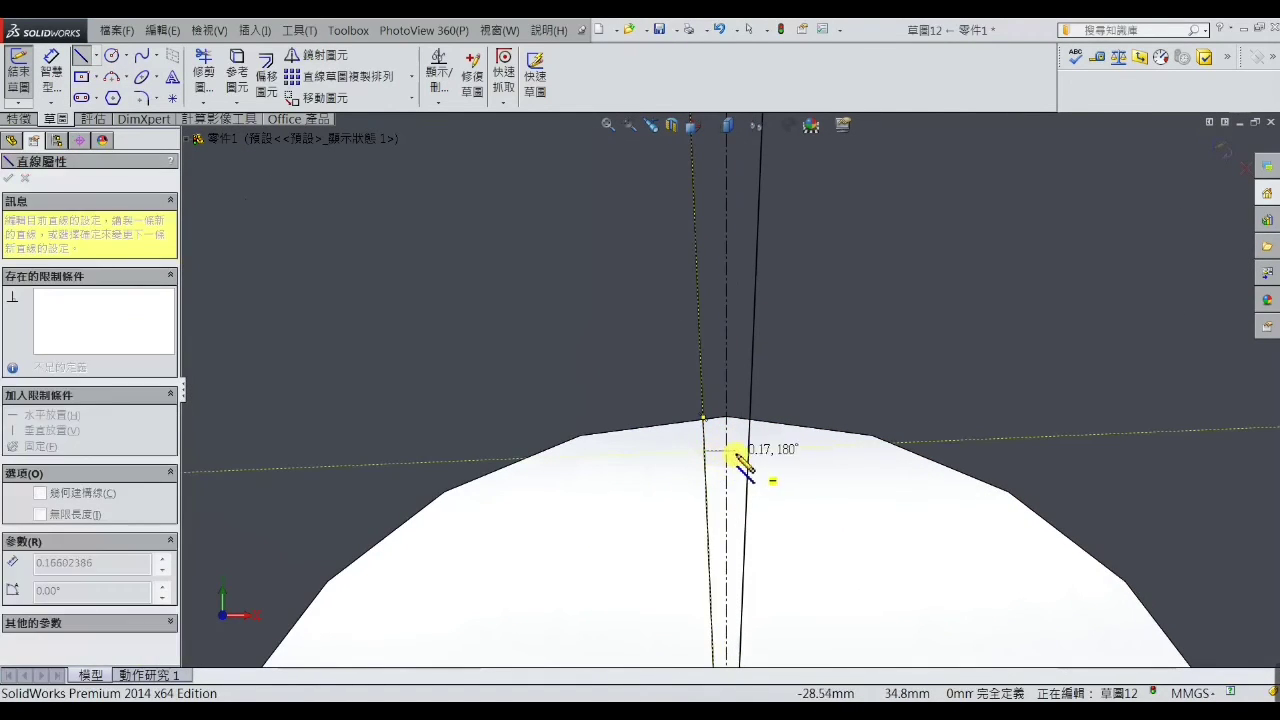
left_click(747, 455)
right_click(747, 455)
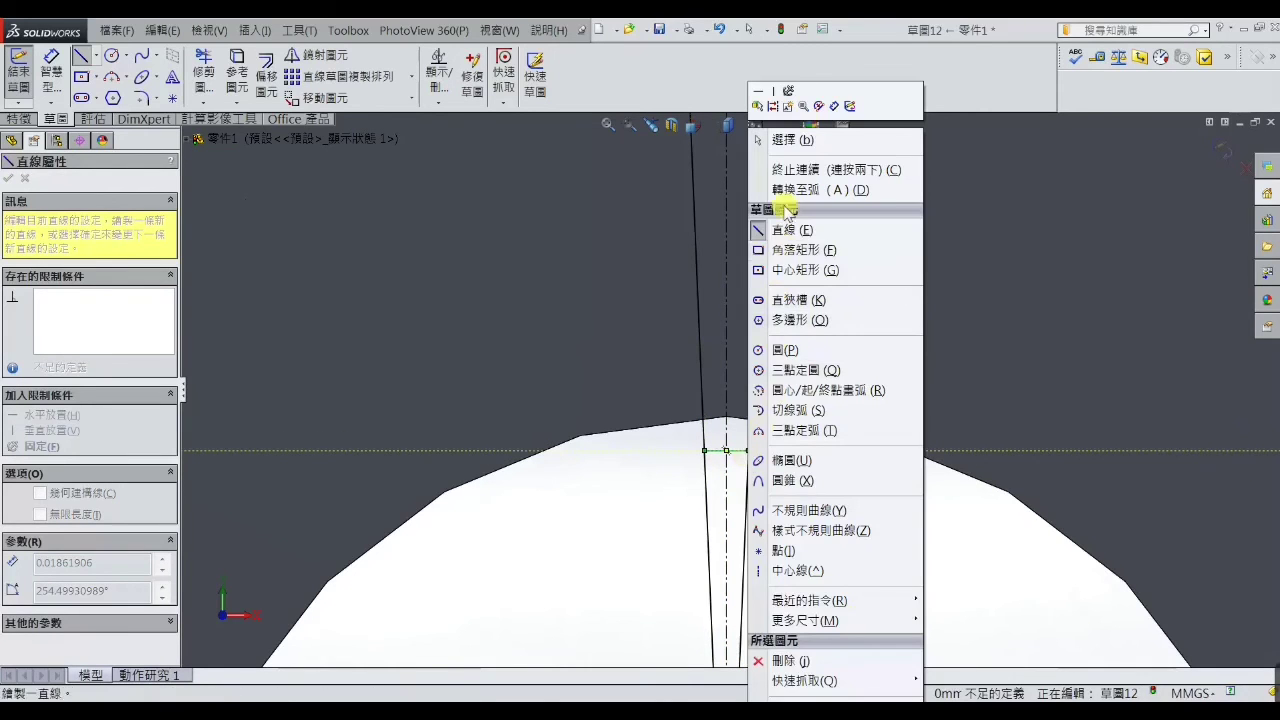
left_click(775, 138)
scroll(771, 509, "up", 2)
scroll(771, 515, "up", 3)
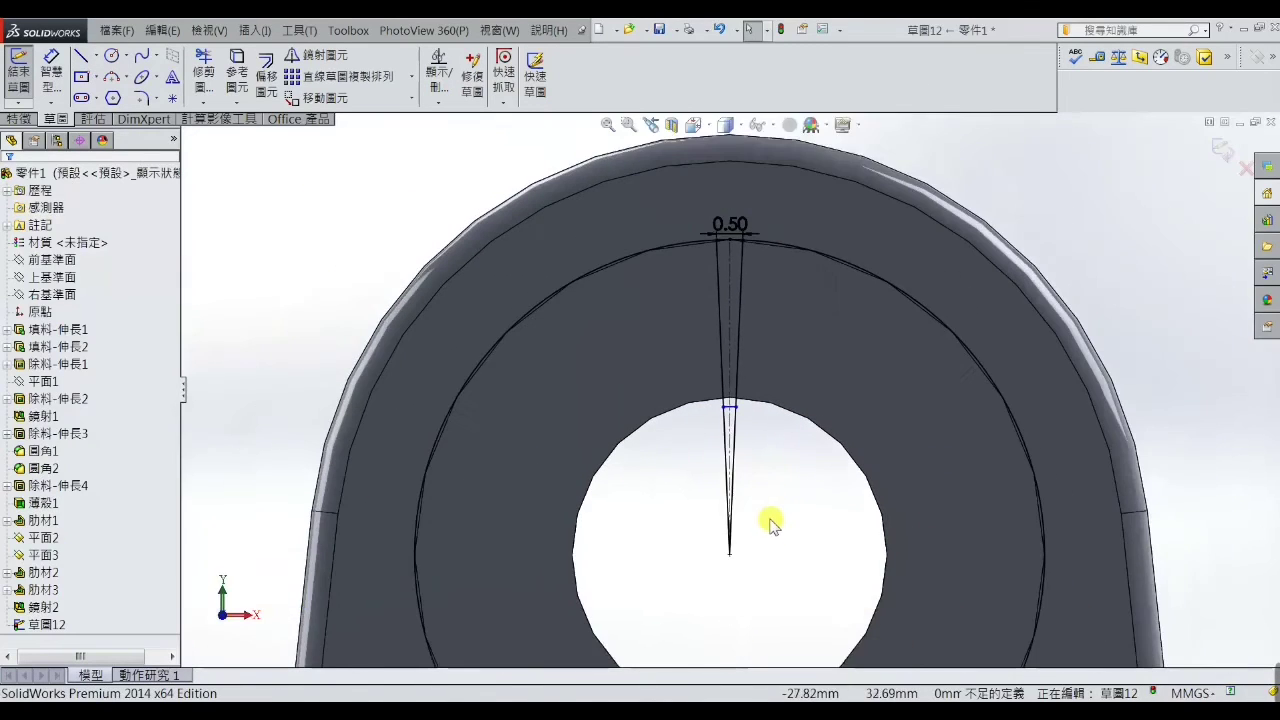
scroll(766, 465, "down", 2)
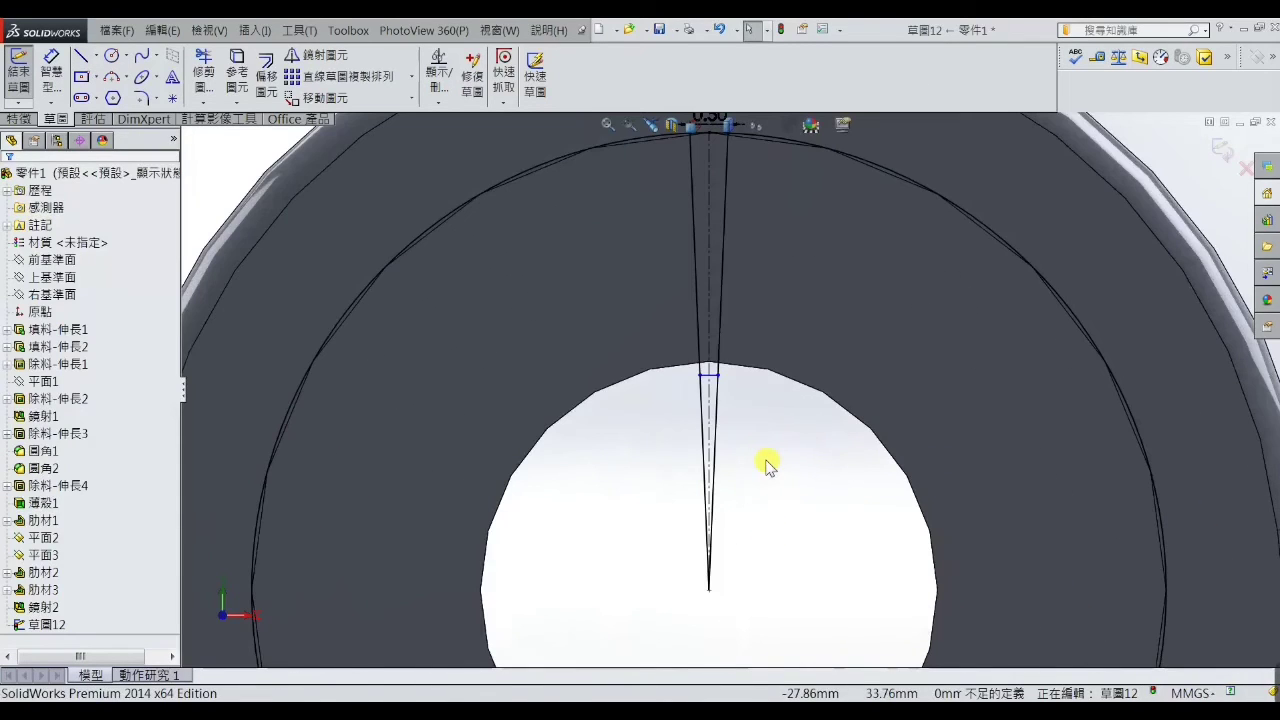
Trim away the leftover groove line tails below the closing line.
left_click(203, 70)
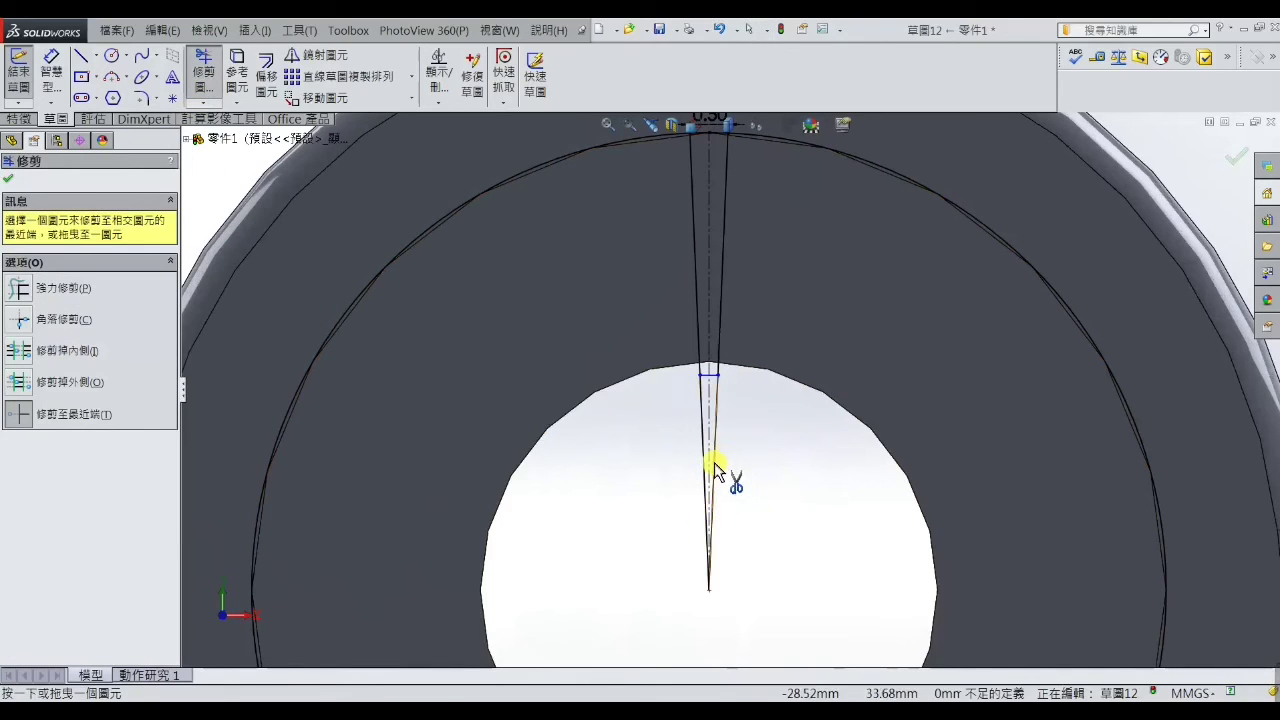
left_click(714, 462)
left_click(702, 469)
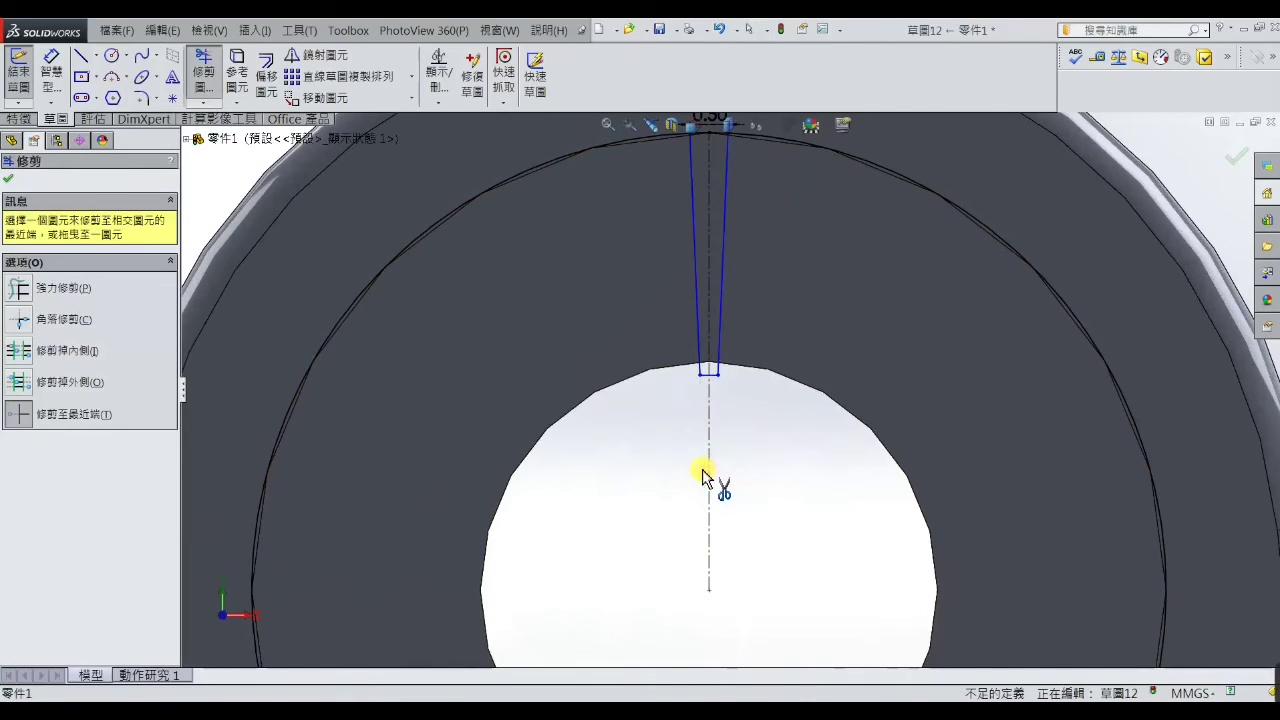
scroll(726, 514, "up", 2)
scroll(734, 494, "up", 2)
right_click(844, 250)
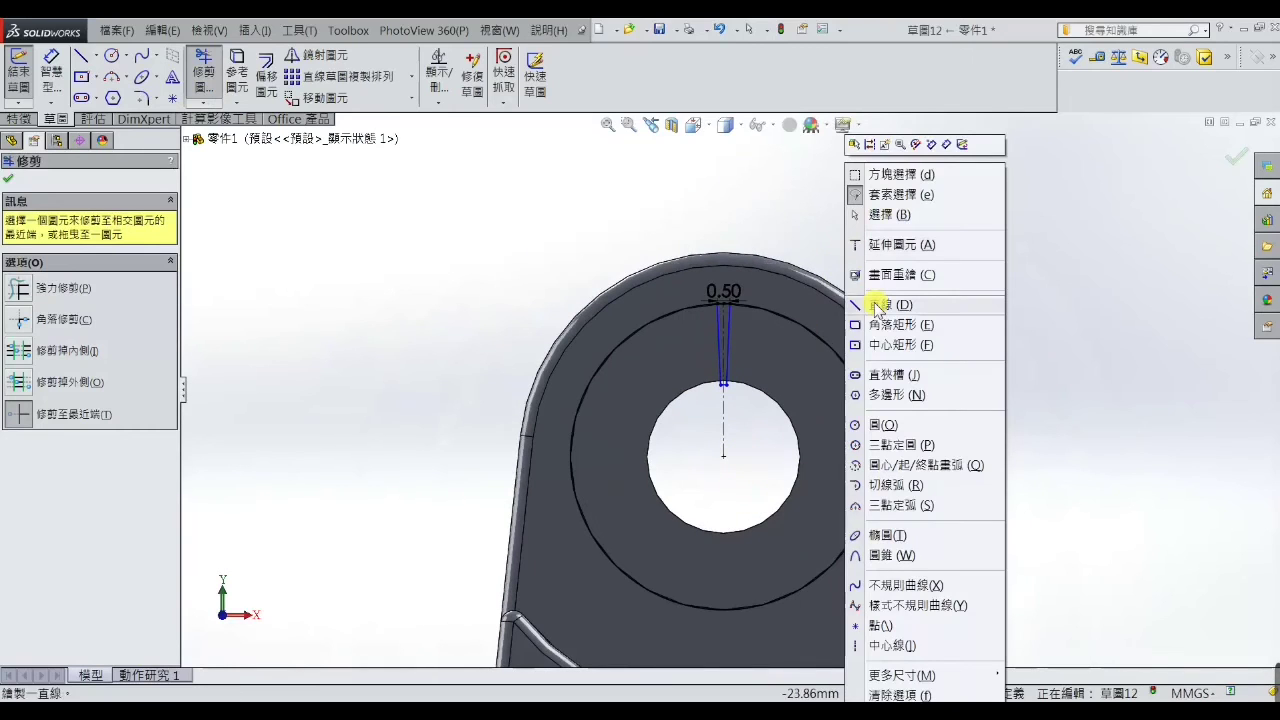
left_click(856, 213)
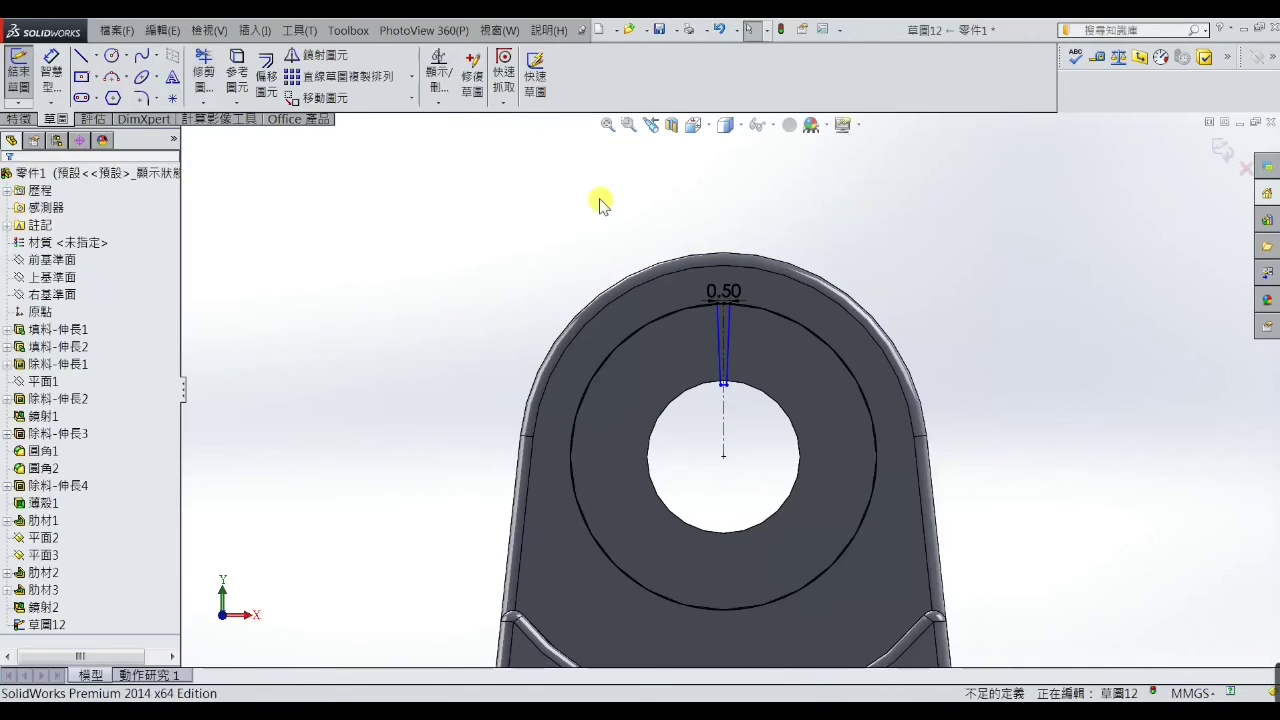
Extrude-cut the groove regions 0.50 mm deep with a 26° draft.
left_click(24, 119)
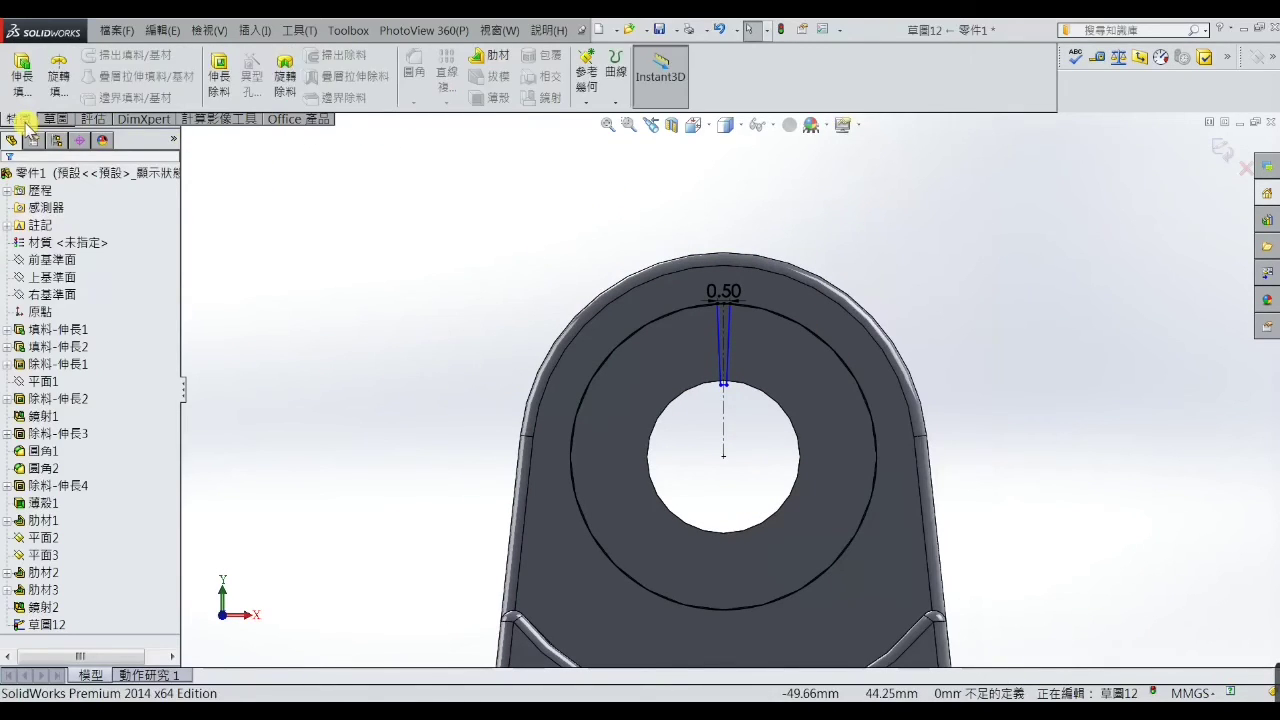
left_click(221, 86)
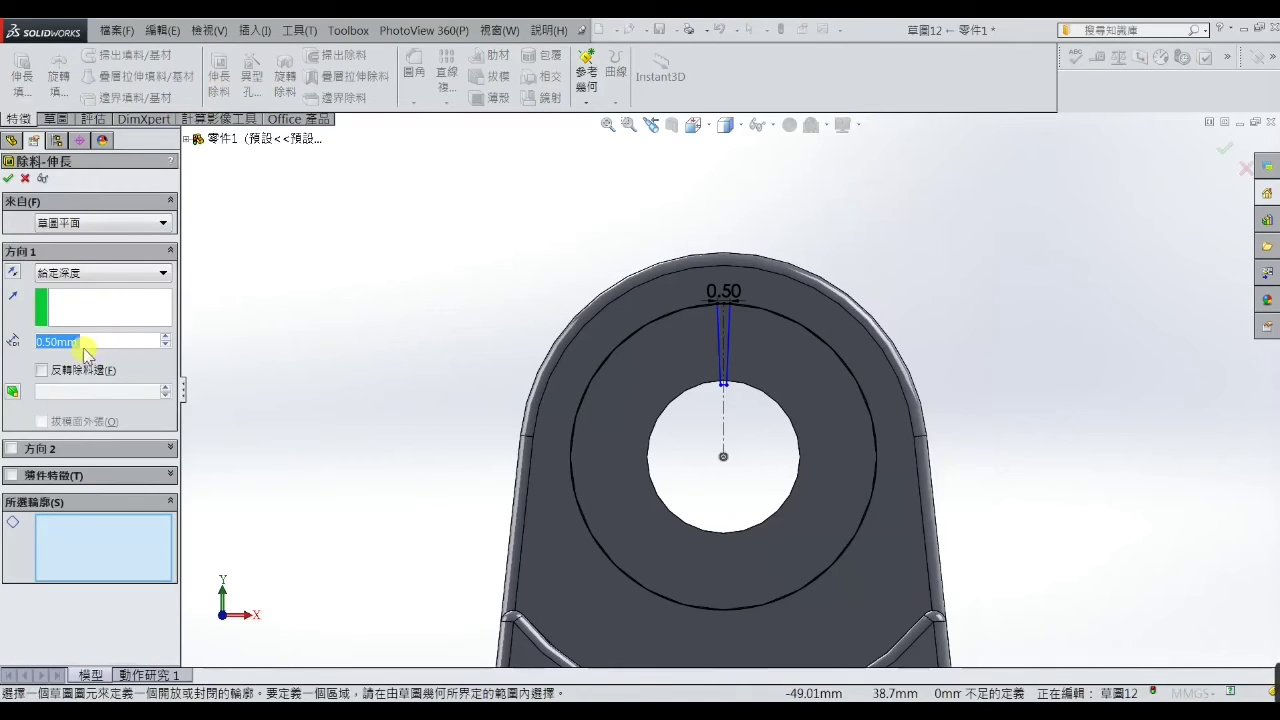
left_click(13, 393)
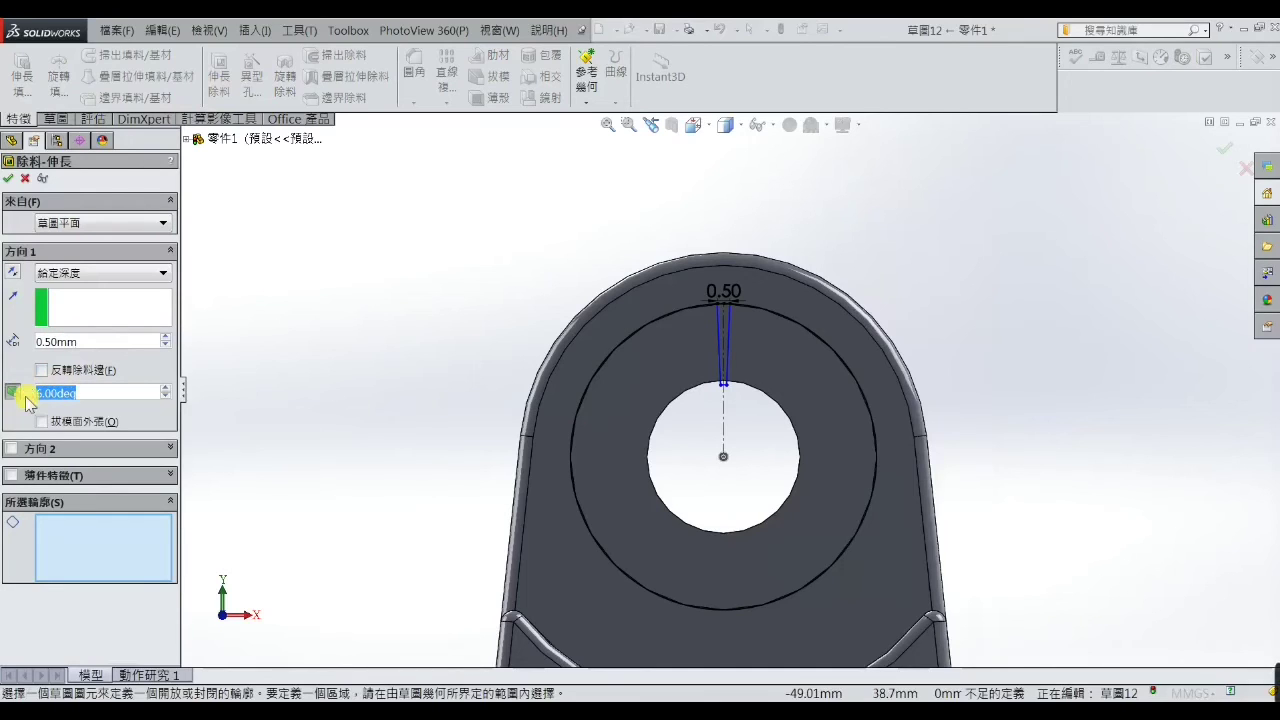
type("26")
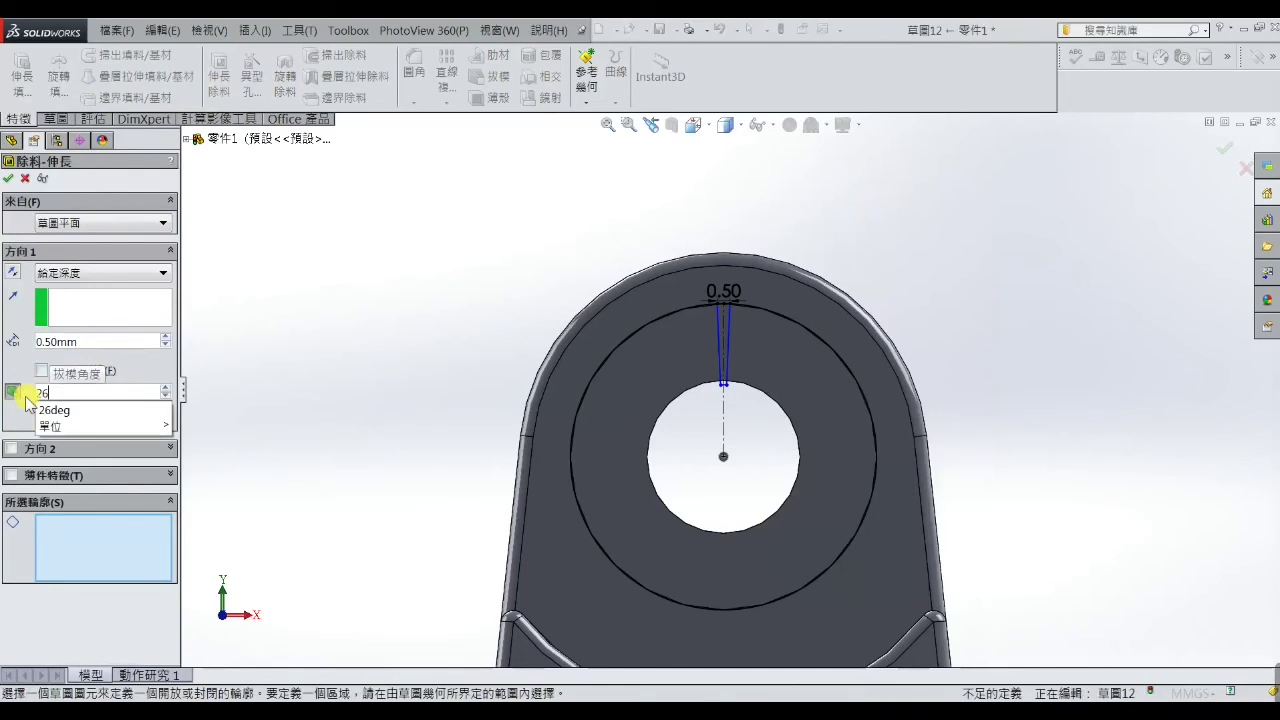
key("Return")
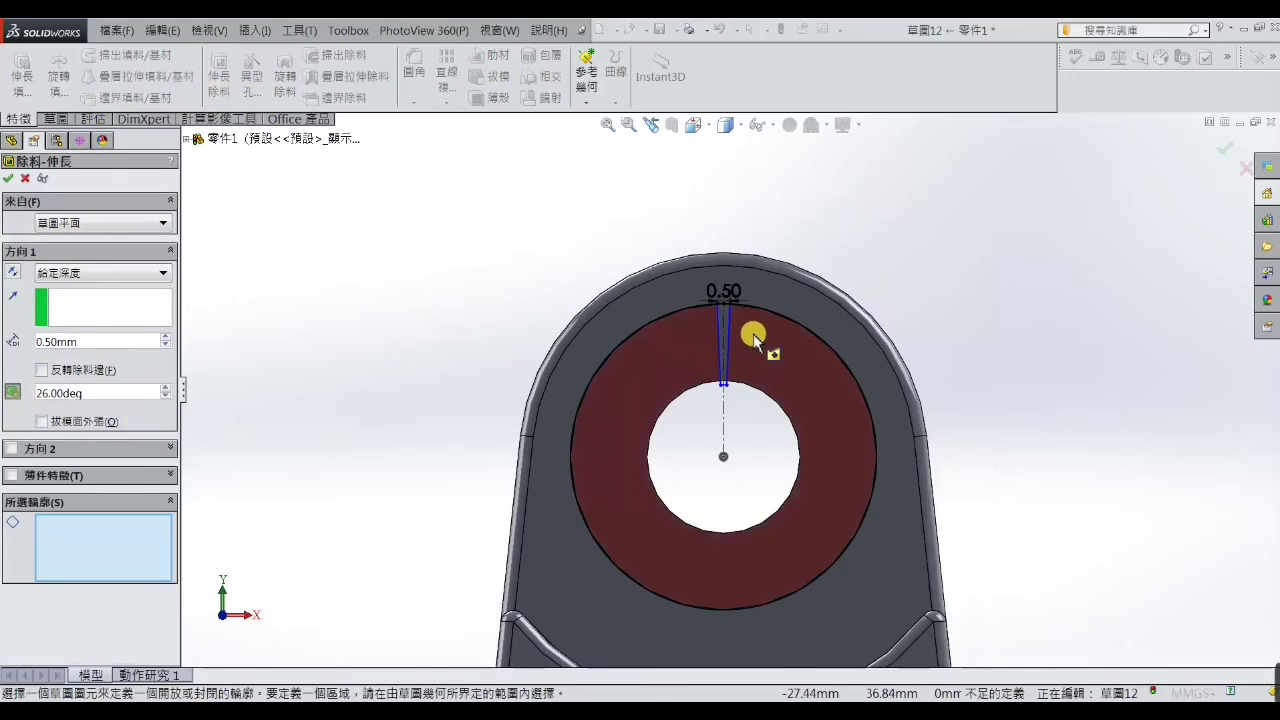
scroll(750, 330, "down", 5)
left_click(710, 493)
scroll(689, 345, "down", 2)
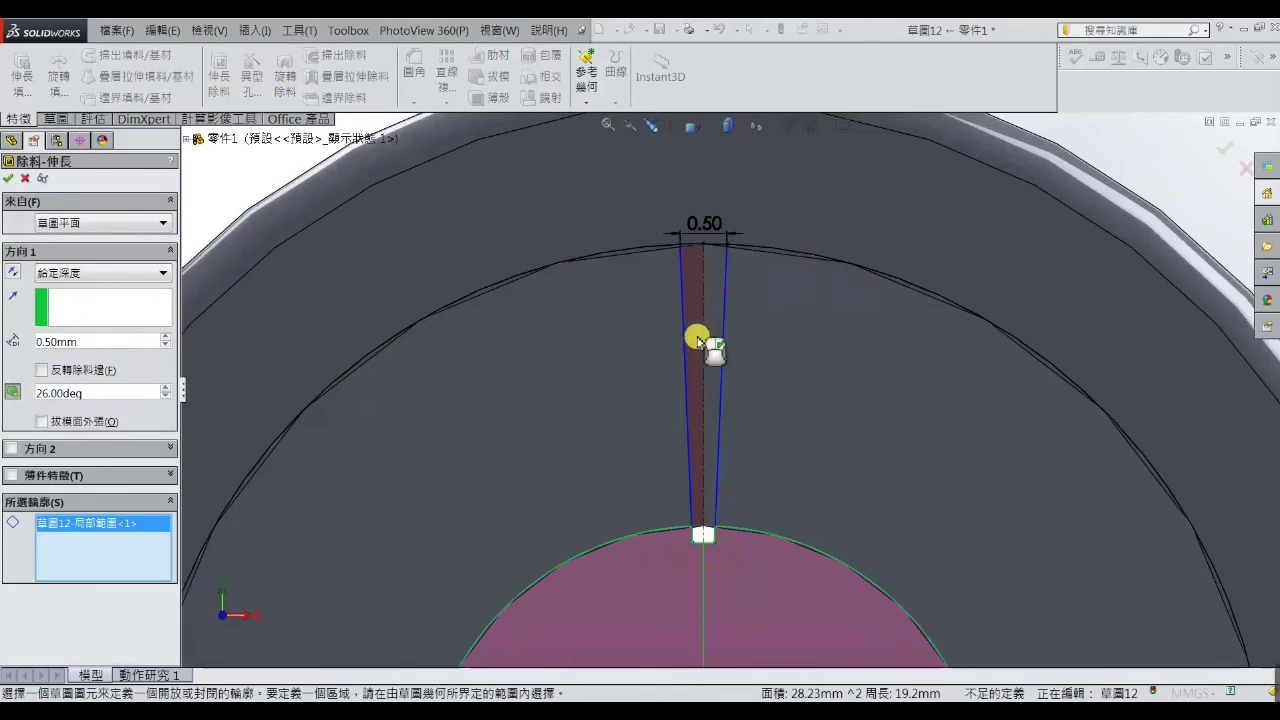
left_click(713, 330)
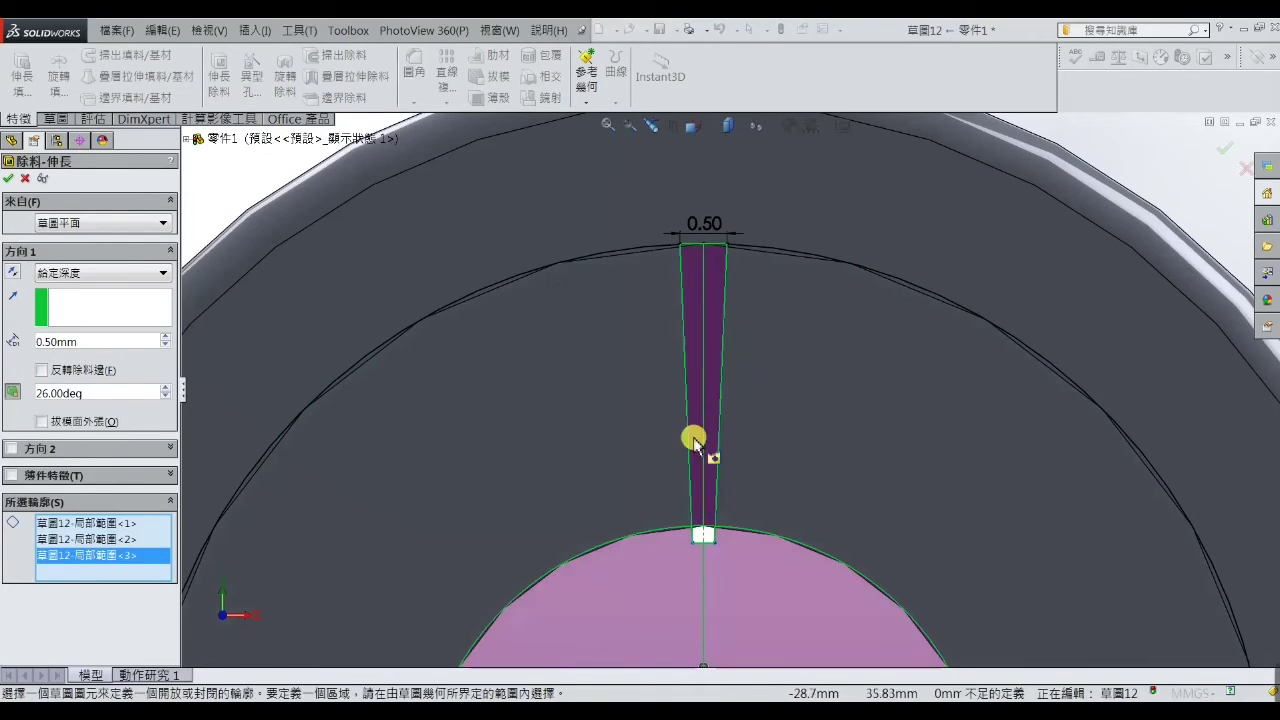
left_click(740, 605)
scroll(740, 605, "up", 1)
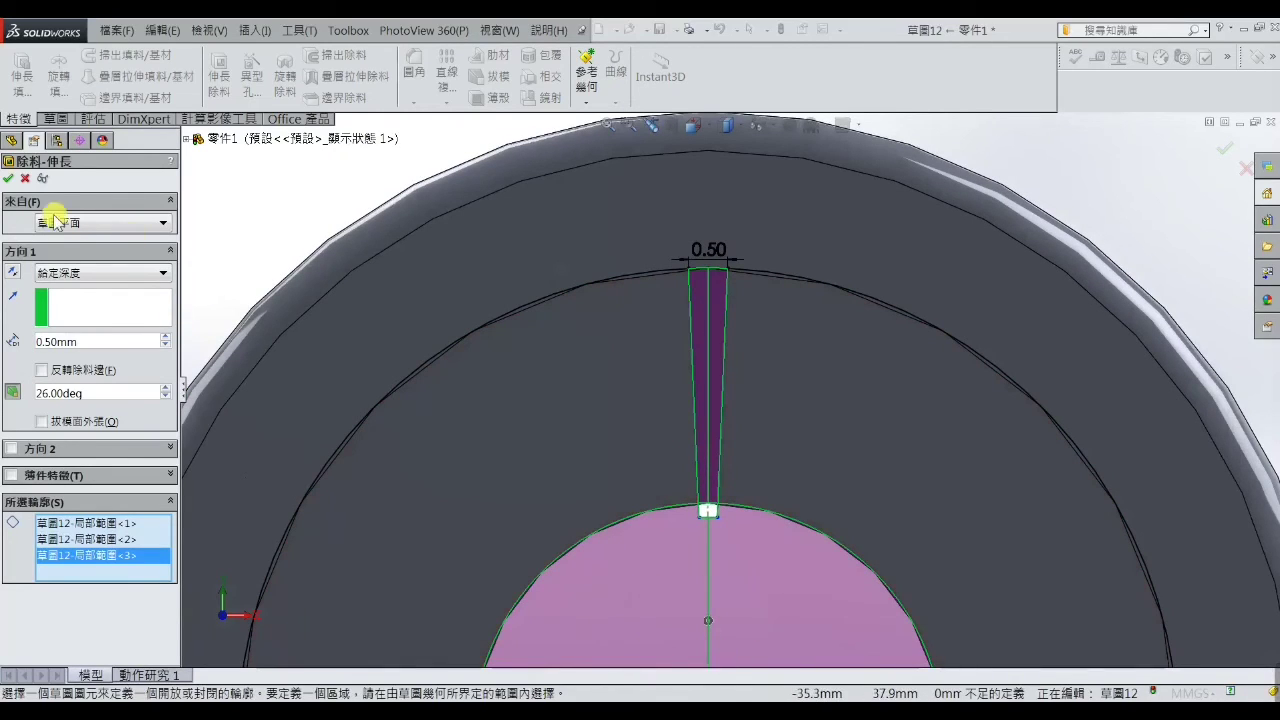
left_click(7, 178)
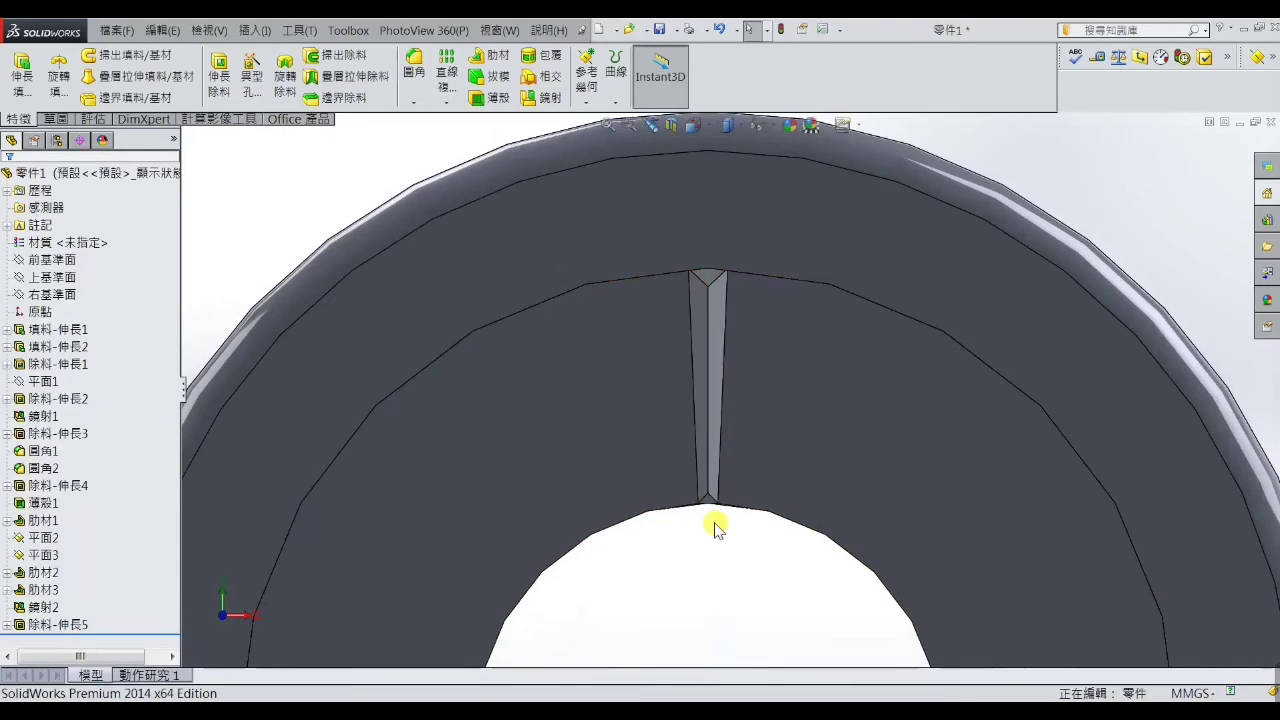
Edit sketch 草圖12 and move the groove's bottom closing line down toward the hole.
scroll(720, 530, "up", 5)
scroll(736, 482, "down", 5)
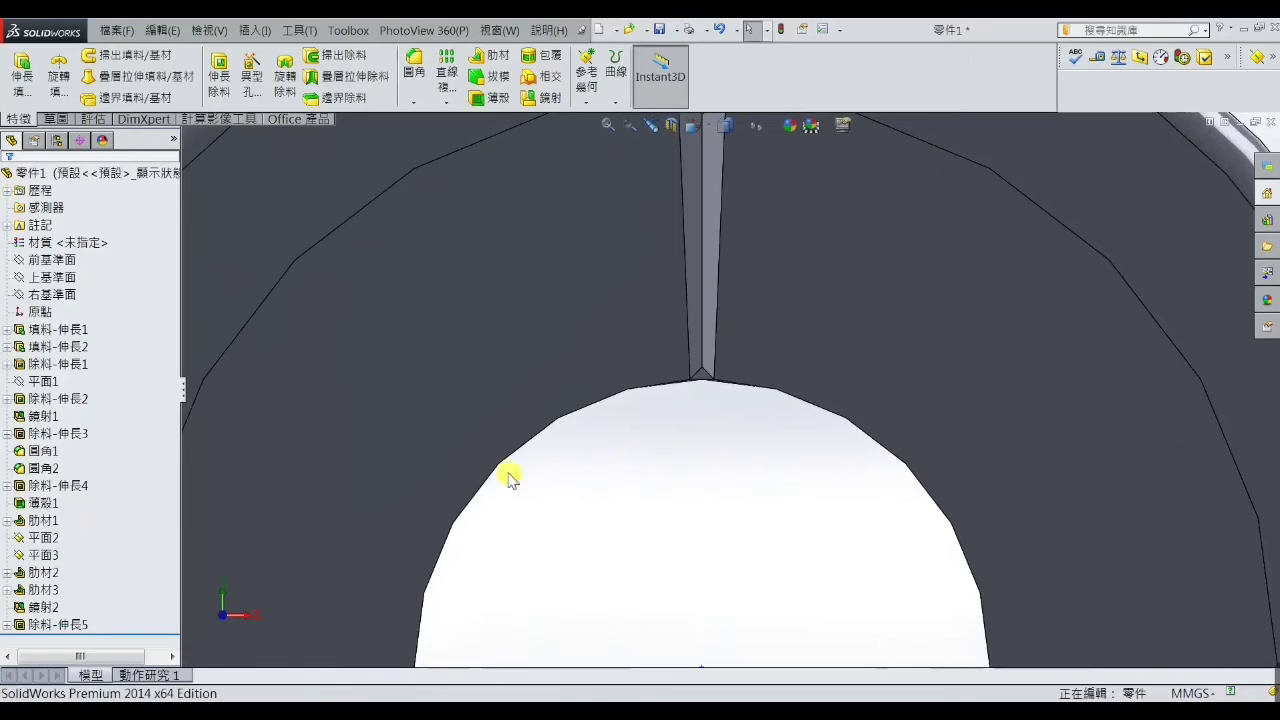
scroll(619, 556, "up", 3)
left_click(256, 421)
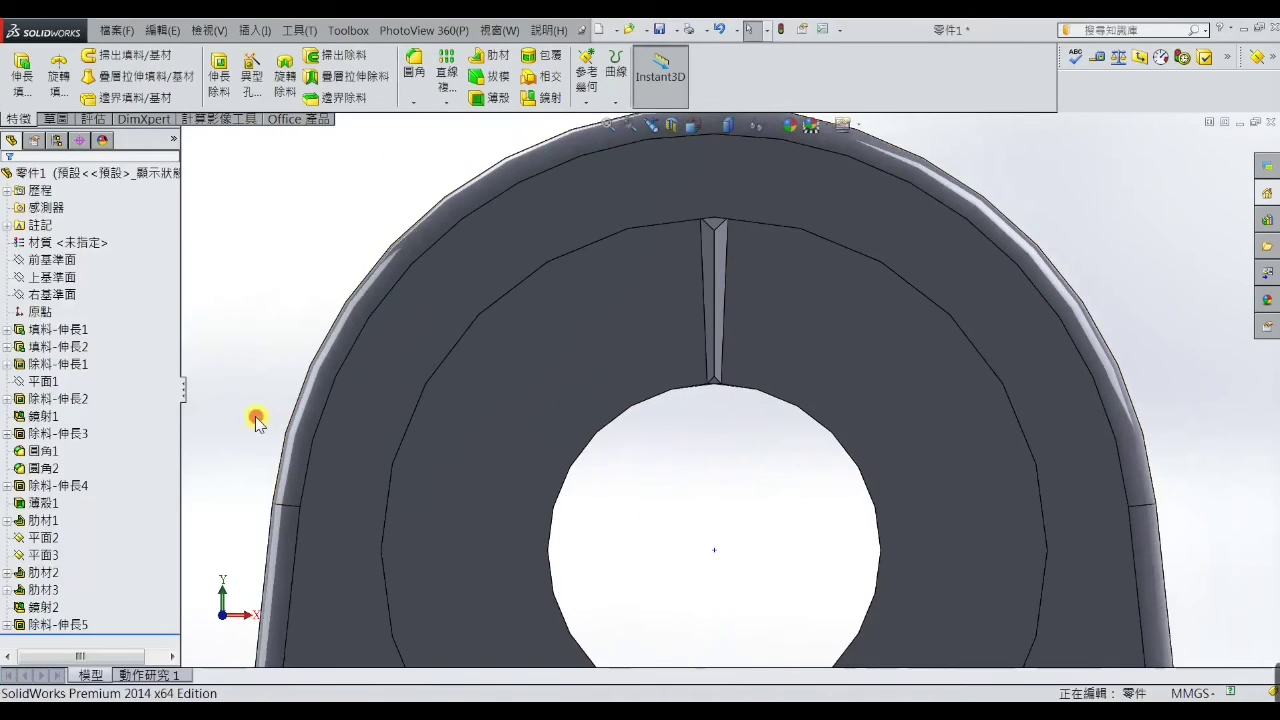
left_click(8, 624)
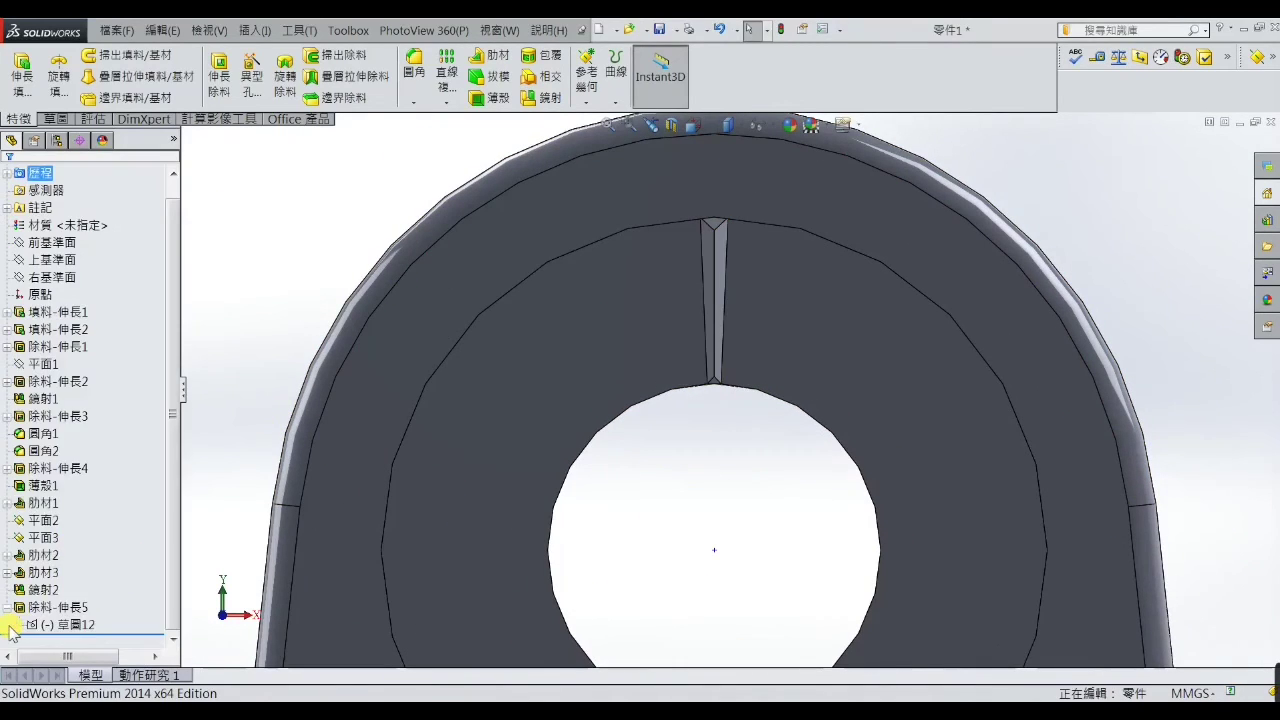
left_click(70, 624)
left_click(70, 591)
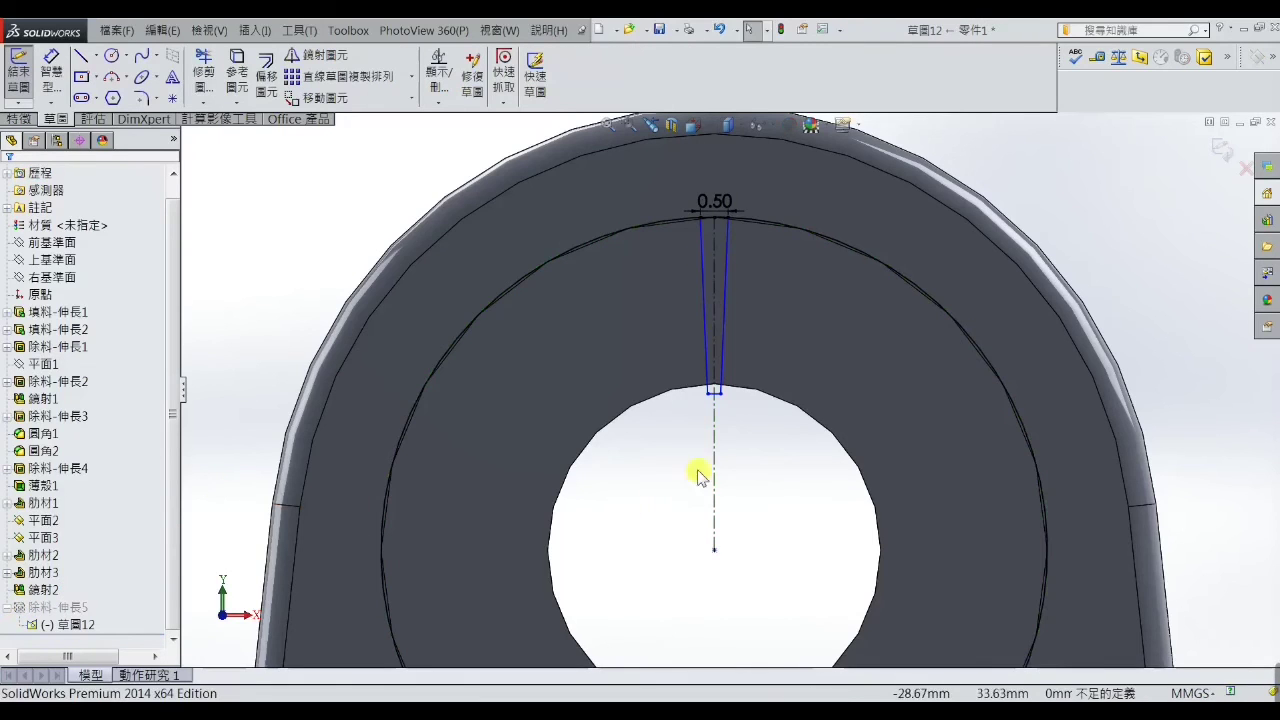
scroll(772, 428, "down", 4)
scroll(651, 371, "down", 2)
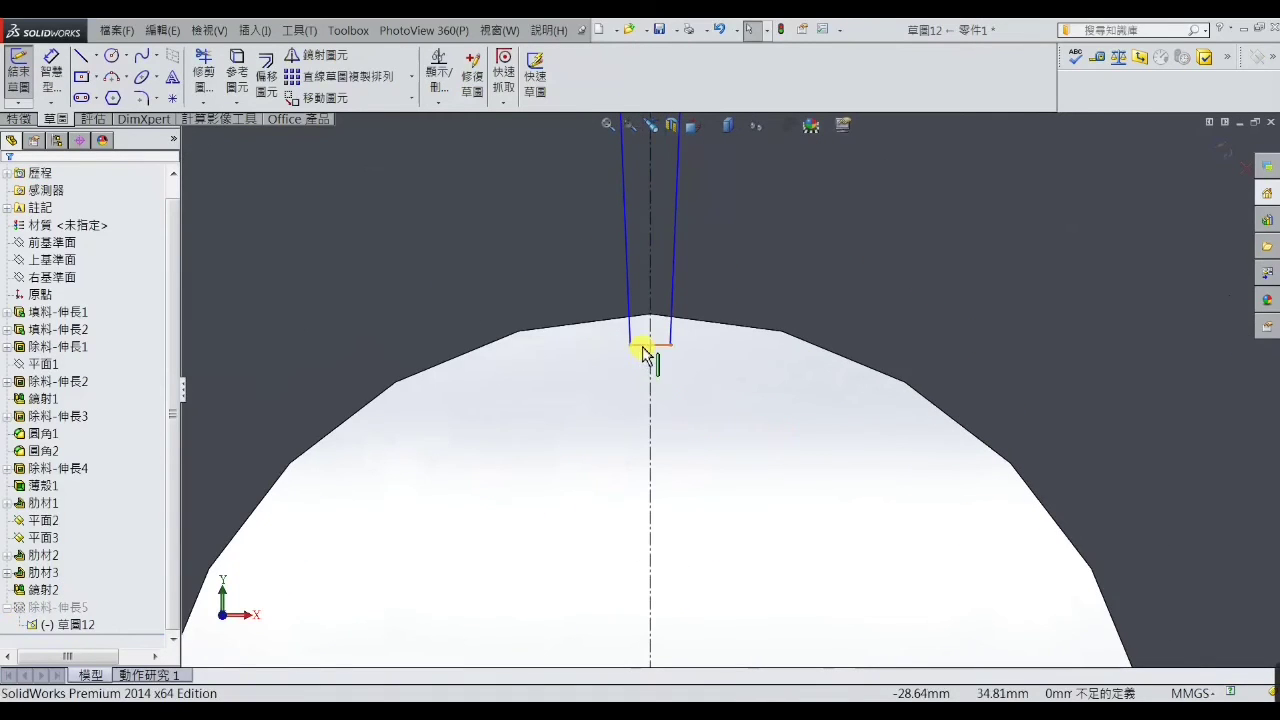
left_click_drag(643, 352, 645, 424)
Exit the sketch to rebuild cut 除料-伸長5 and orbit to inspect the groove.
scroll(742, 455, "up", 3)
scroll(744, 466, "up", 2)
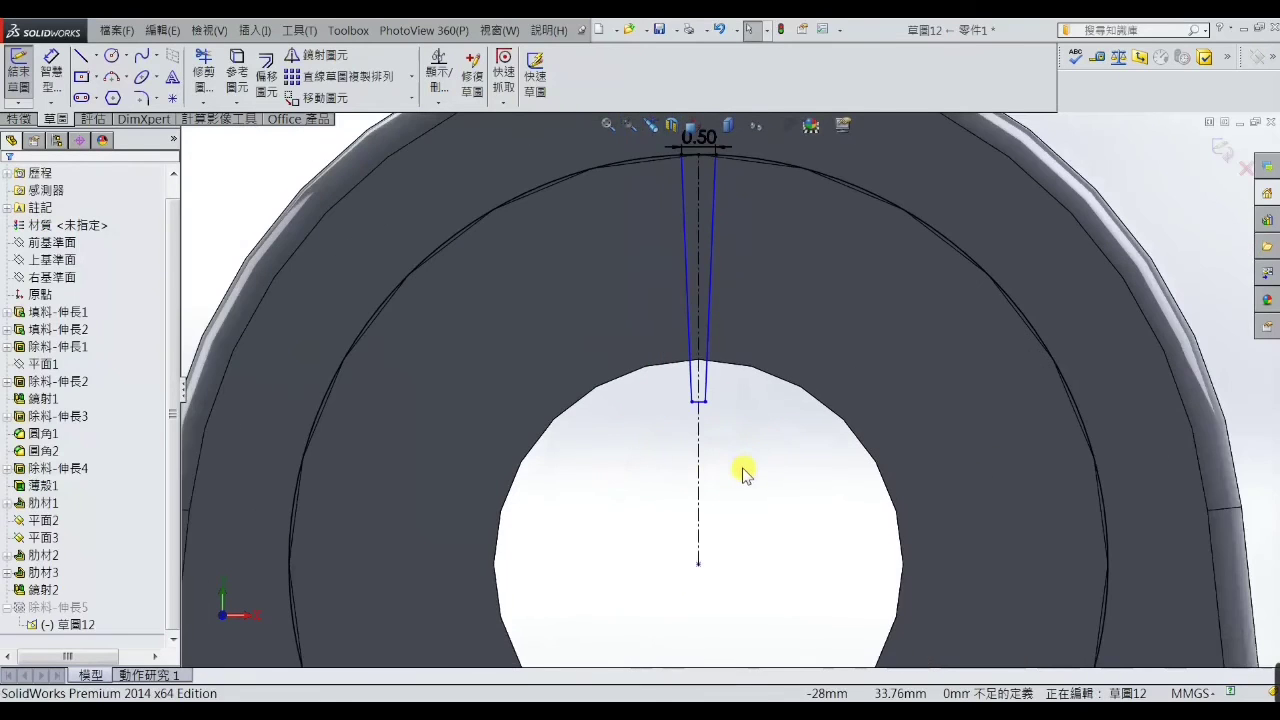
scroll(720, 498, "up", 2)
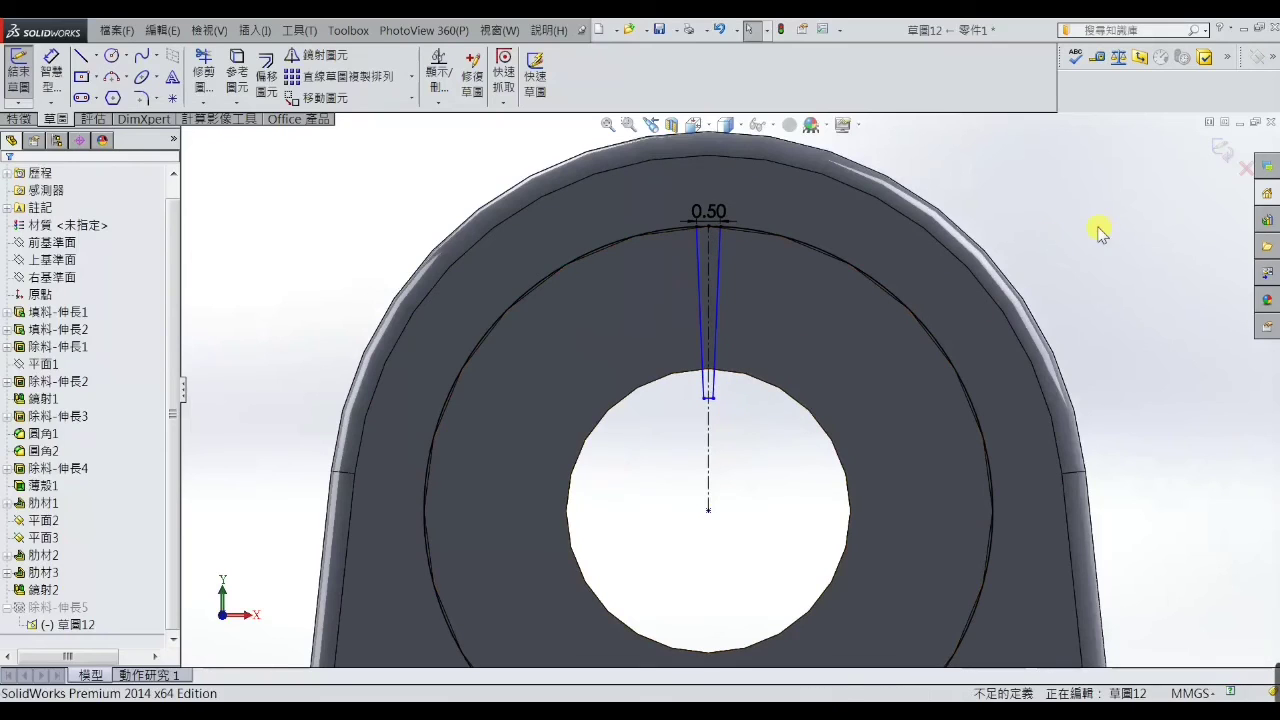
left_click(1220, 150)
scroll(770, 330, "down", 3)
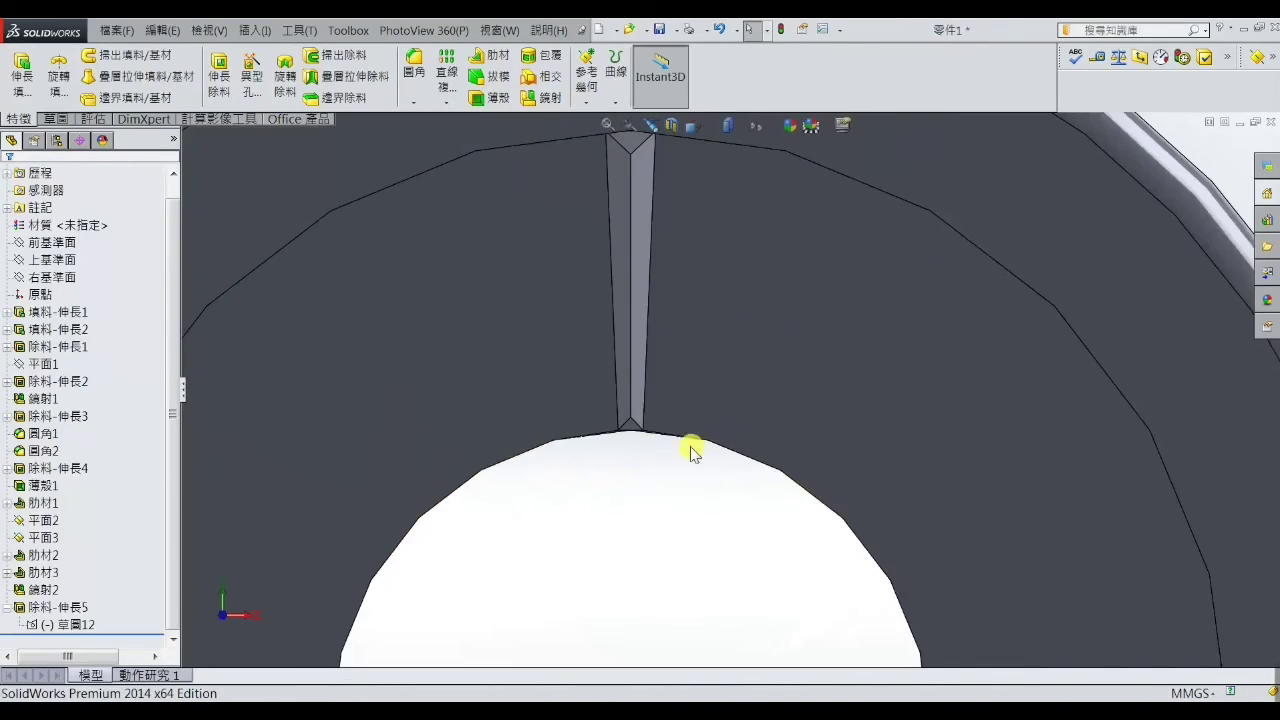
middle_click_drag(690, 450, 698, 433)
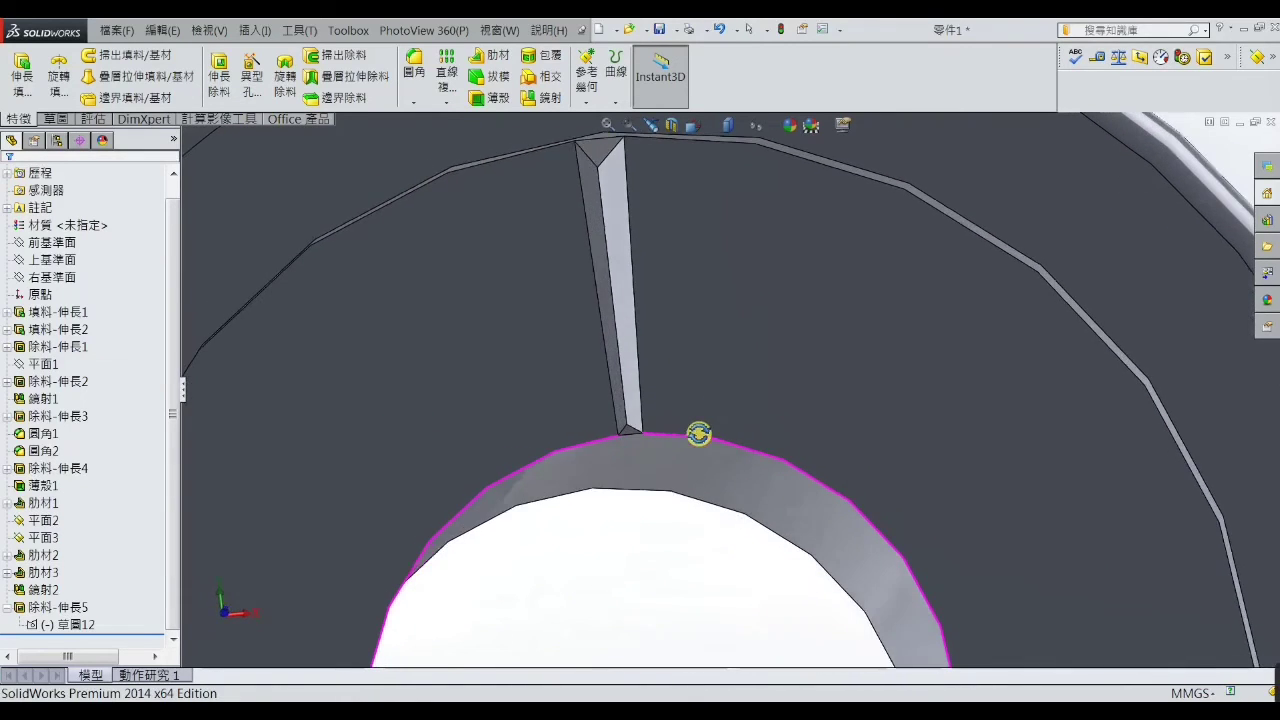
scroll(698, 484, "up", 3)
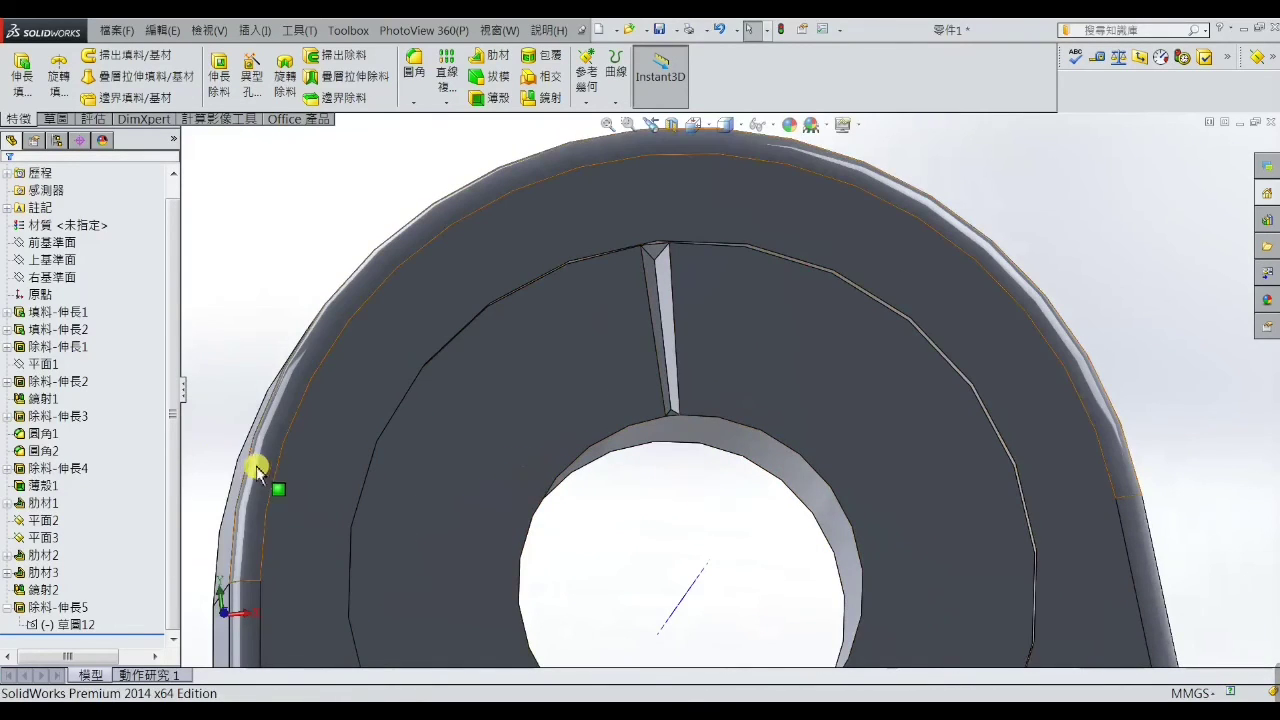
Add the two strip regions below the groove to cut 除料-伸長5's selected contours.
left_click(78, 608)
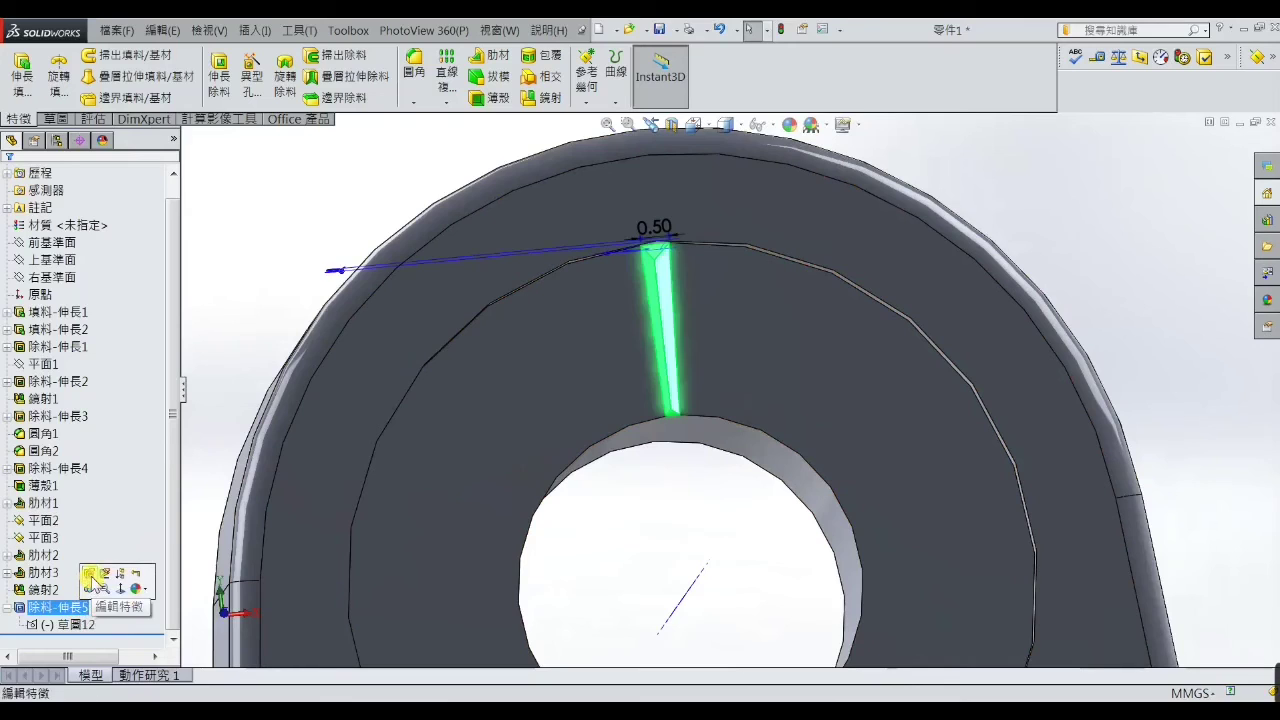
left_click(58, 588)
scroll(700, 452, "down", 2)
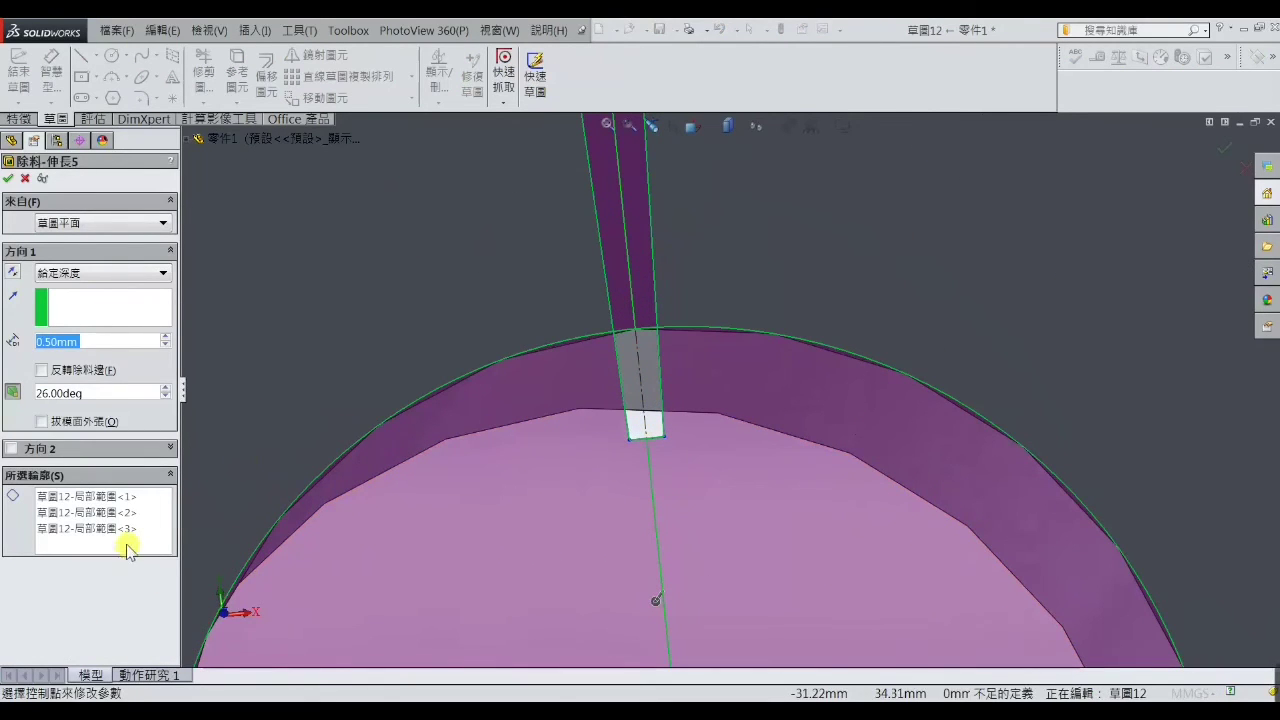
left_click(130, 545)
left_click(650, 423)
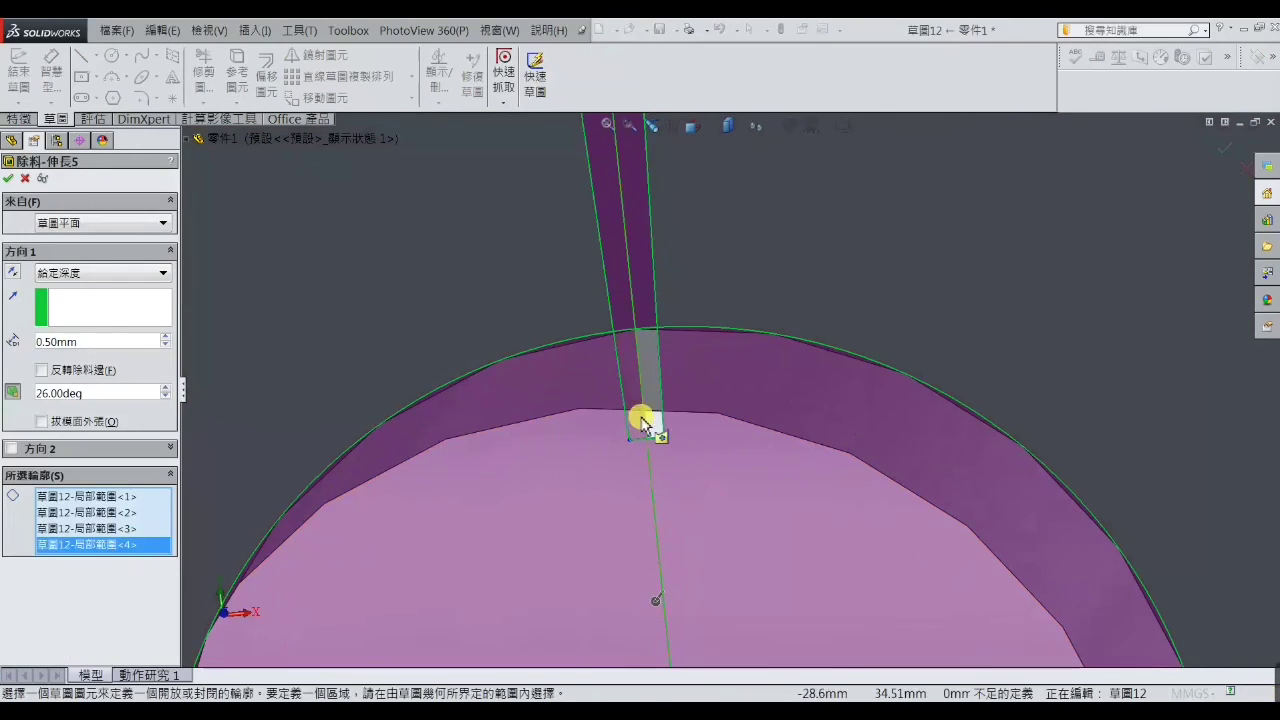
left_click(654, 420)
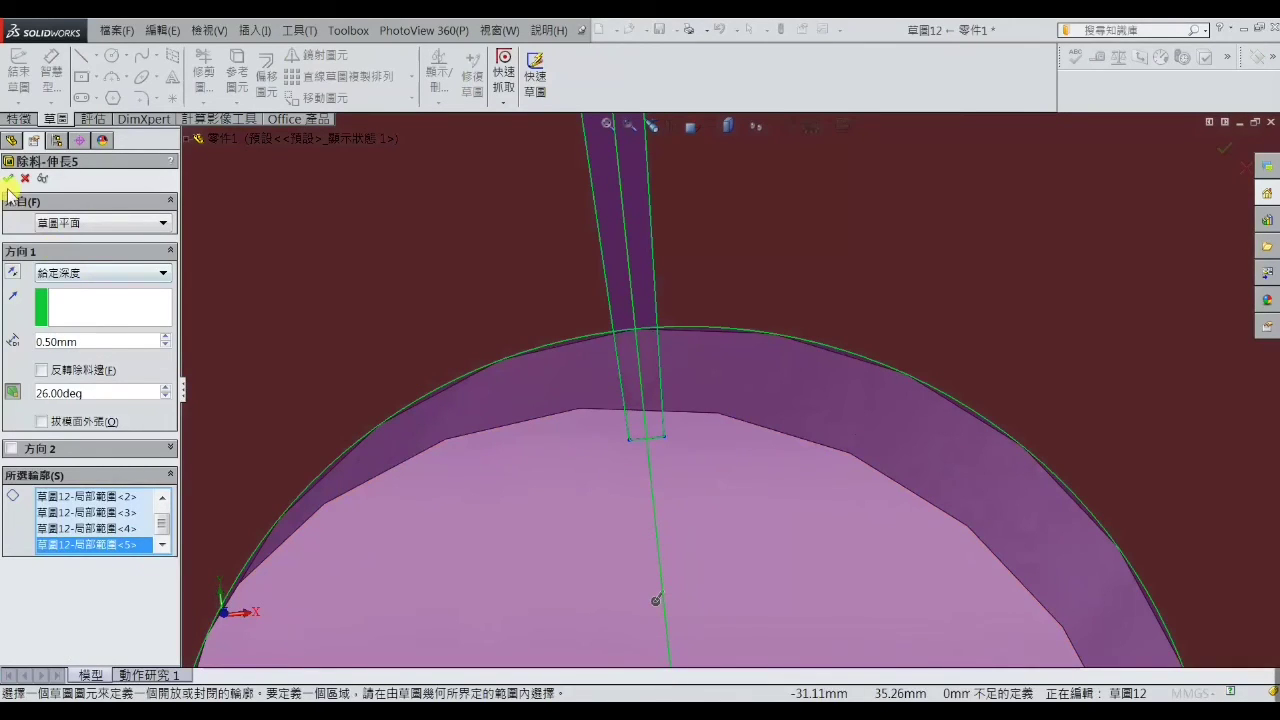
left_click(9, 179)
mouse_move(608, 543)
middle_mouse_down()
mouse_move(731, 522)
mouse_move(717, 368)
middle_mouse_up()
scroll(725, 505, "up", 3)
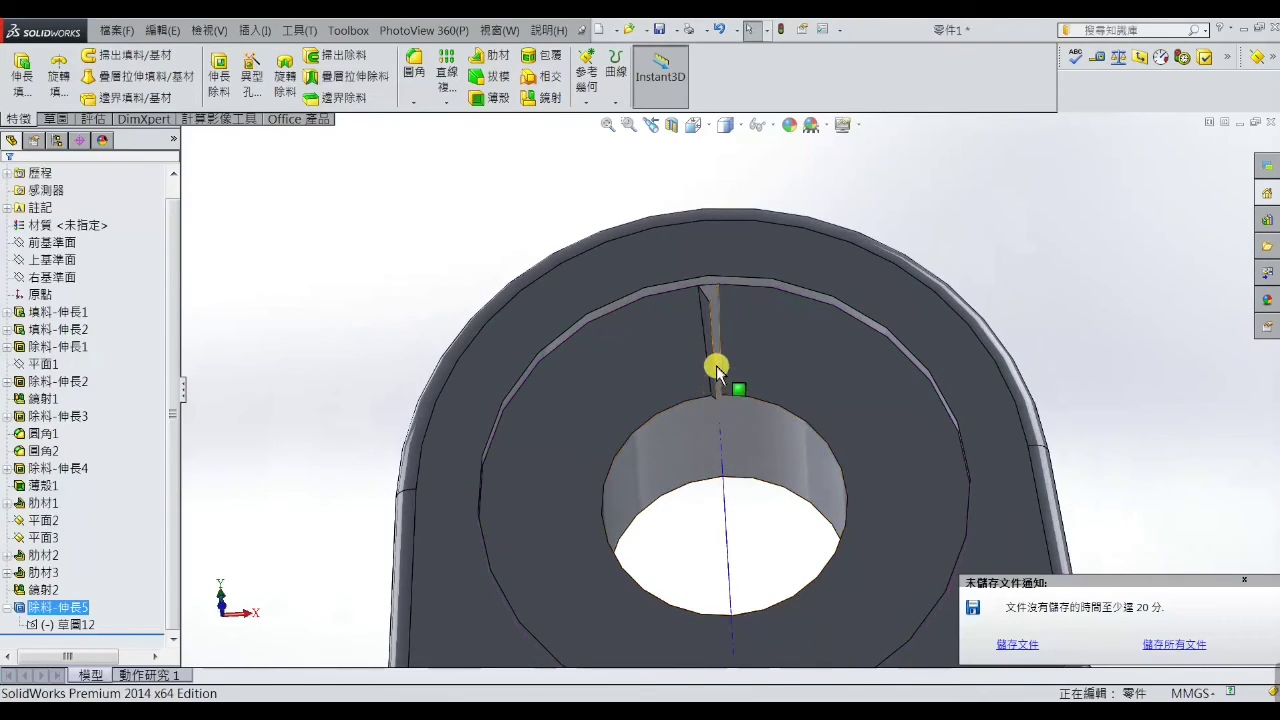
left_click(398, 288)
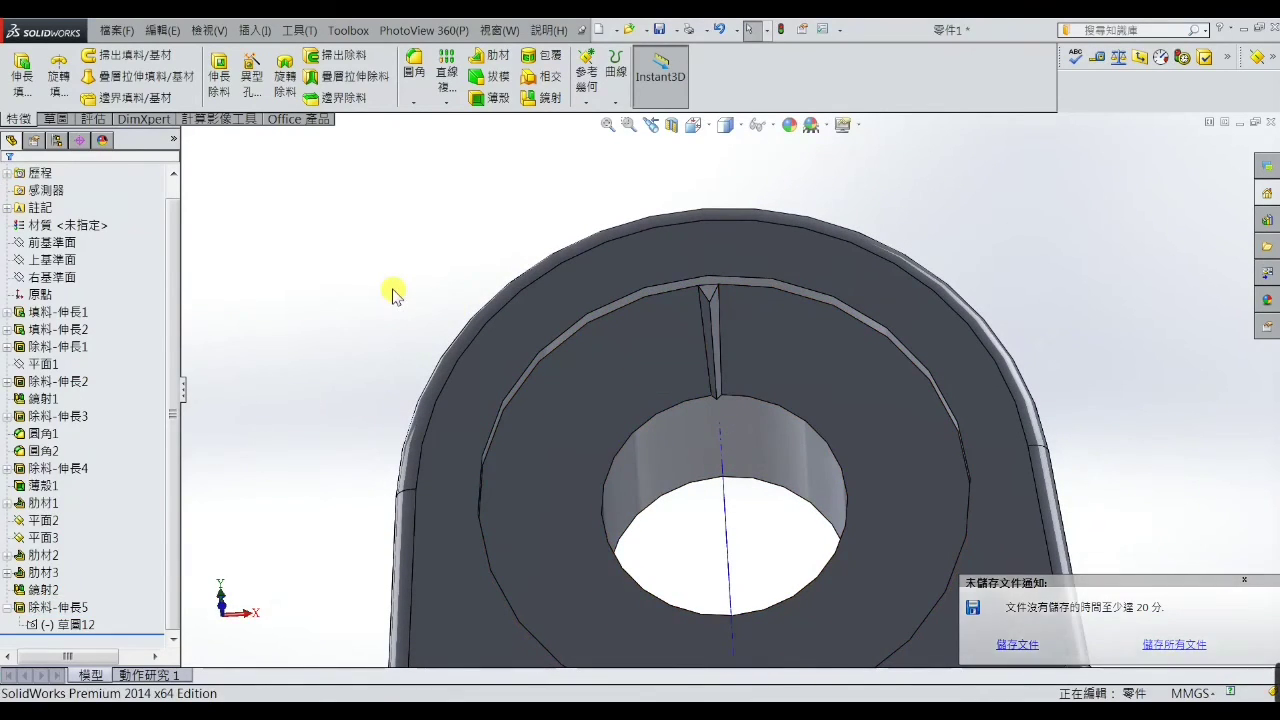
Circular-pattern cut 除料-伸長5 75 times over 360° about the hole's cylindrical face.
left_click(446, 103)
left_click(463, 140)
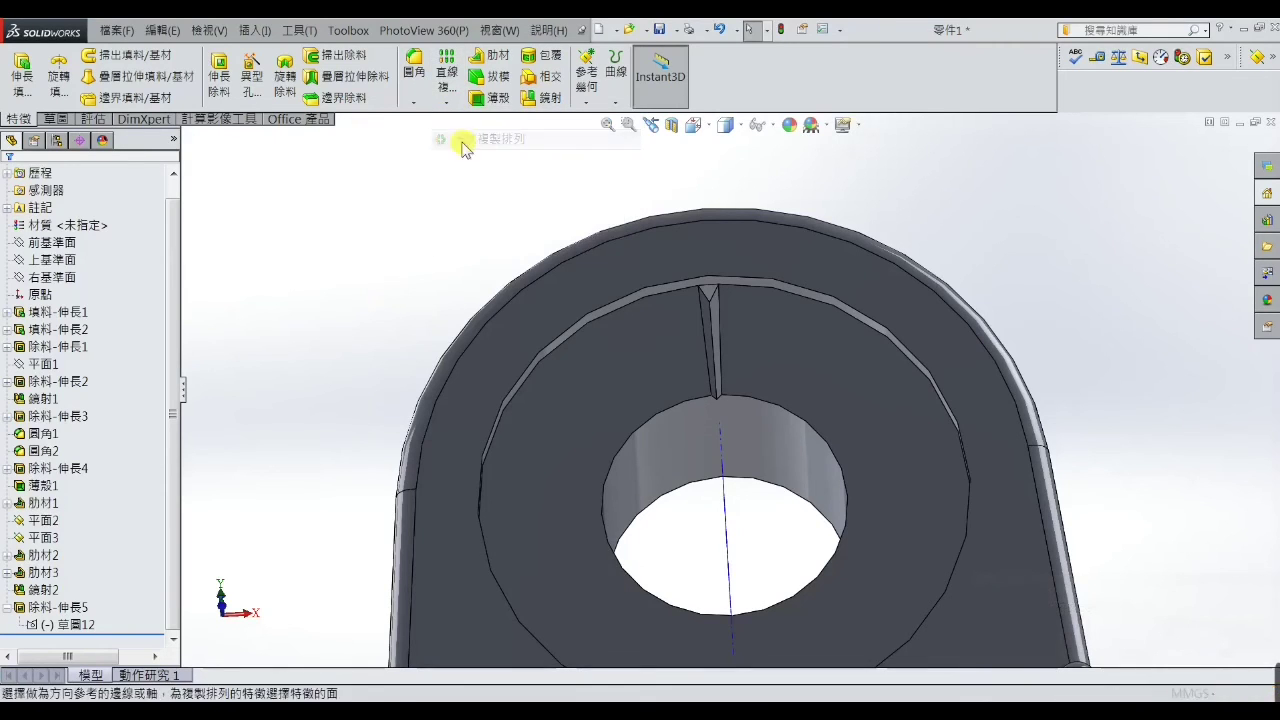
left_click(137, 230)
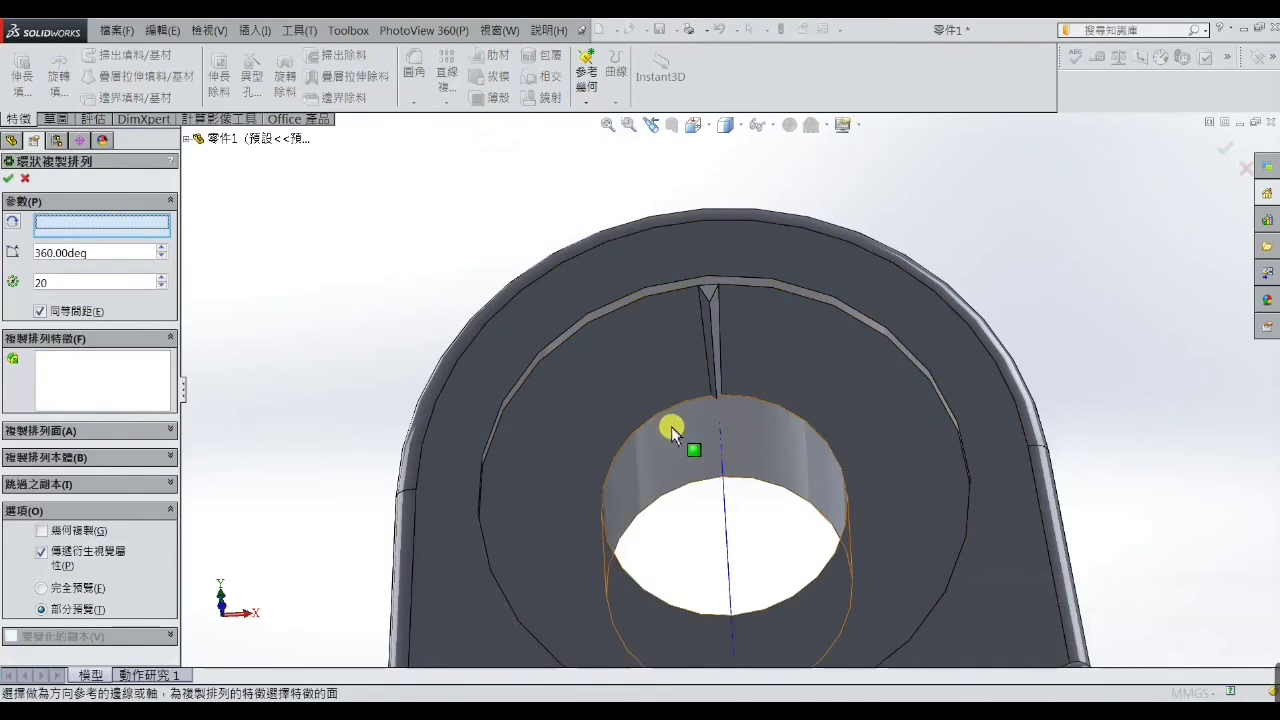
left_click(697, 443)
type("75")
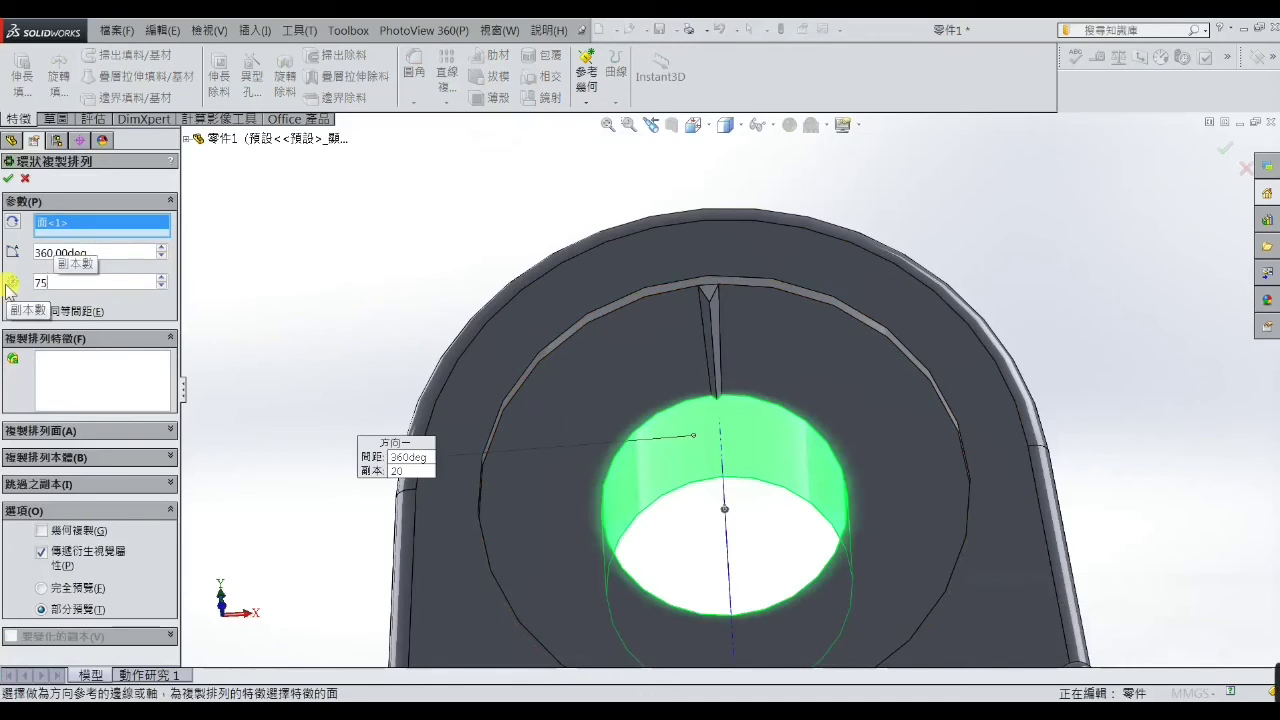
left_click(82, 368)
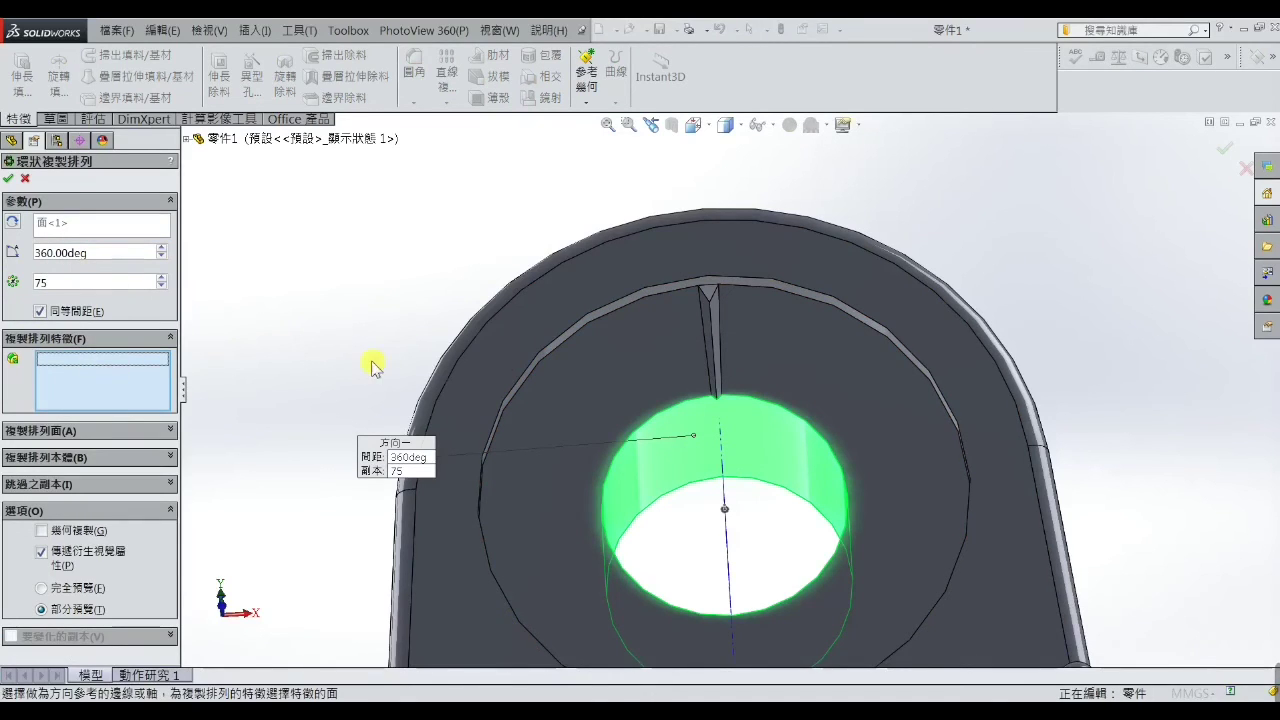
scroll(751, 329, "down", 2)
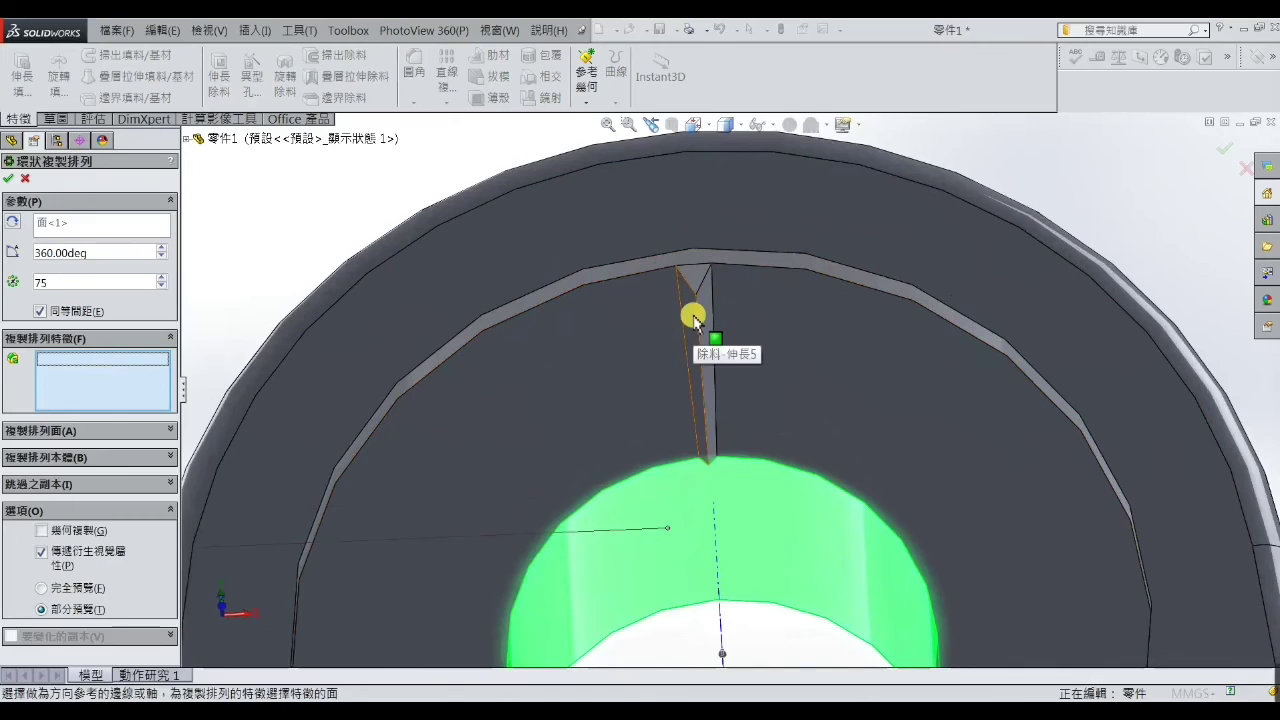
left_click(693, 318)
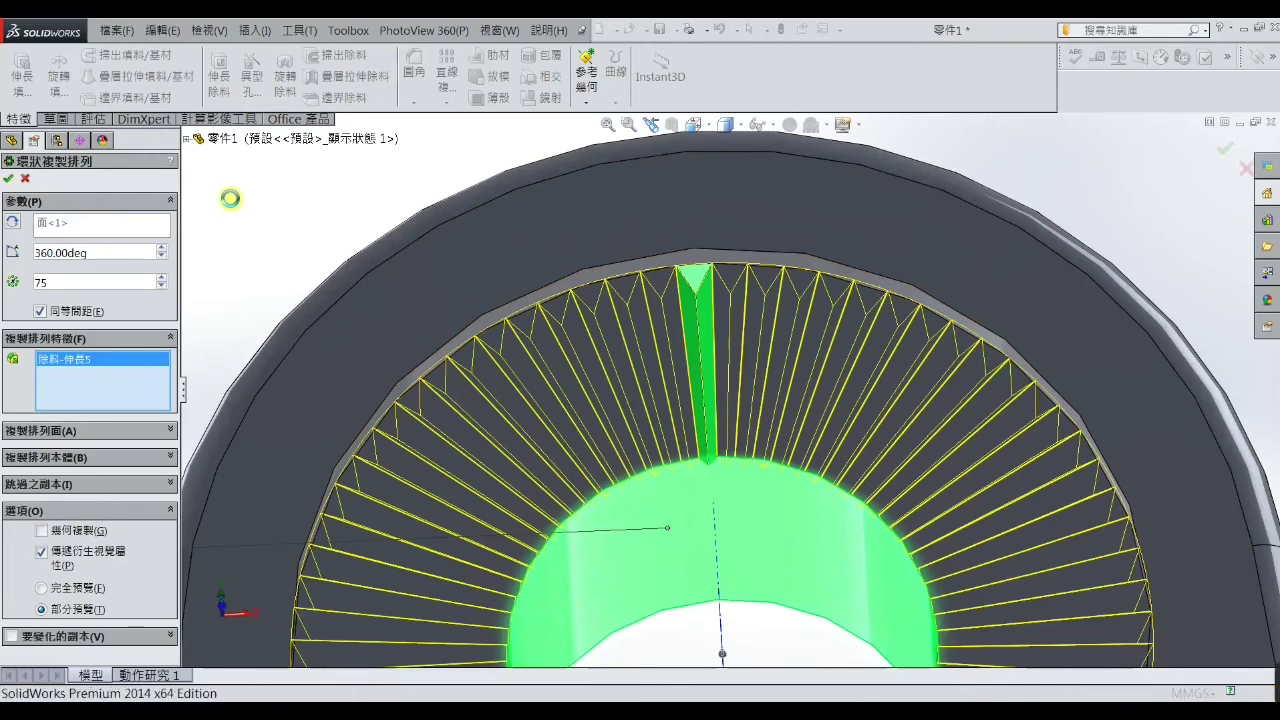
key("Return")
Accept the pattern and hide all reference geometry types such as axes.
key("f")
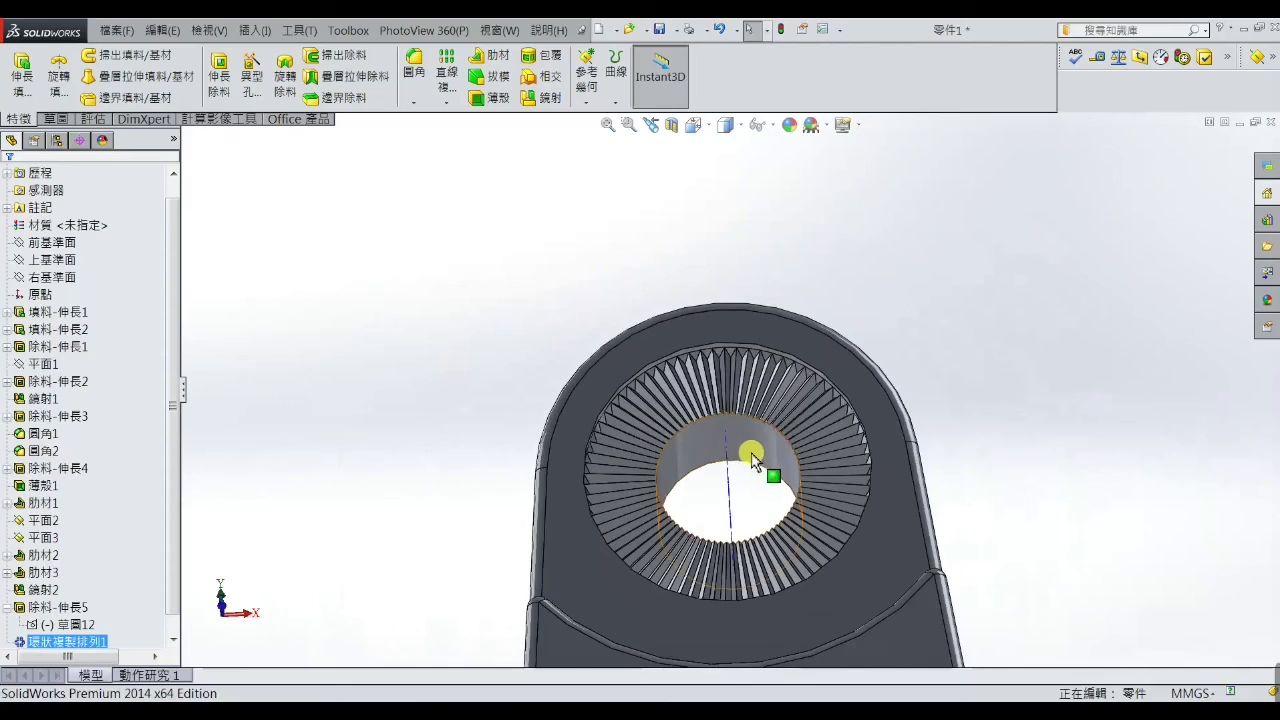
scroll(740, 450, "down", 2)
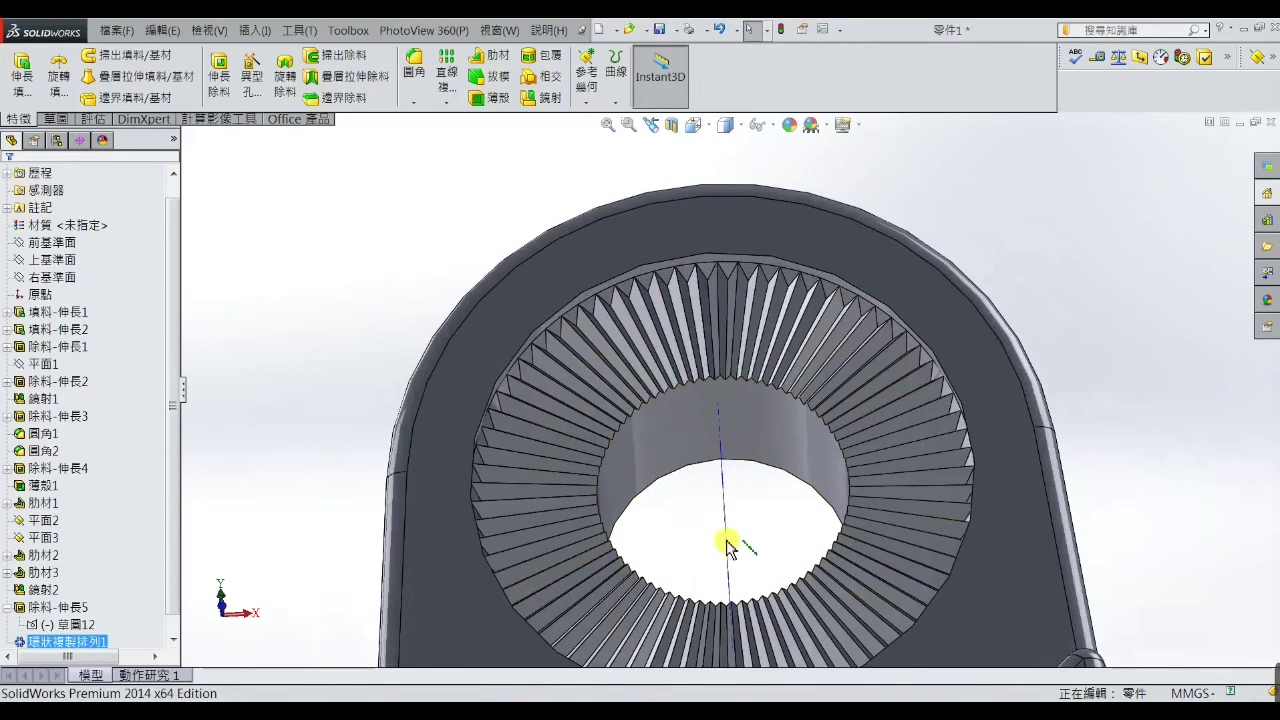
scroll(420, 300, "up", 3)
scroll(480, 352, "up", 1)
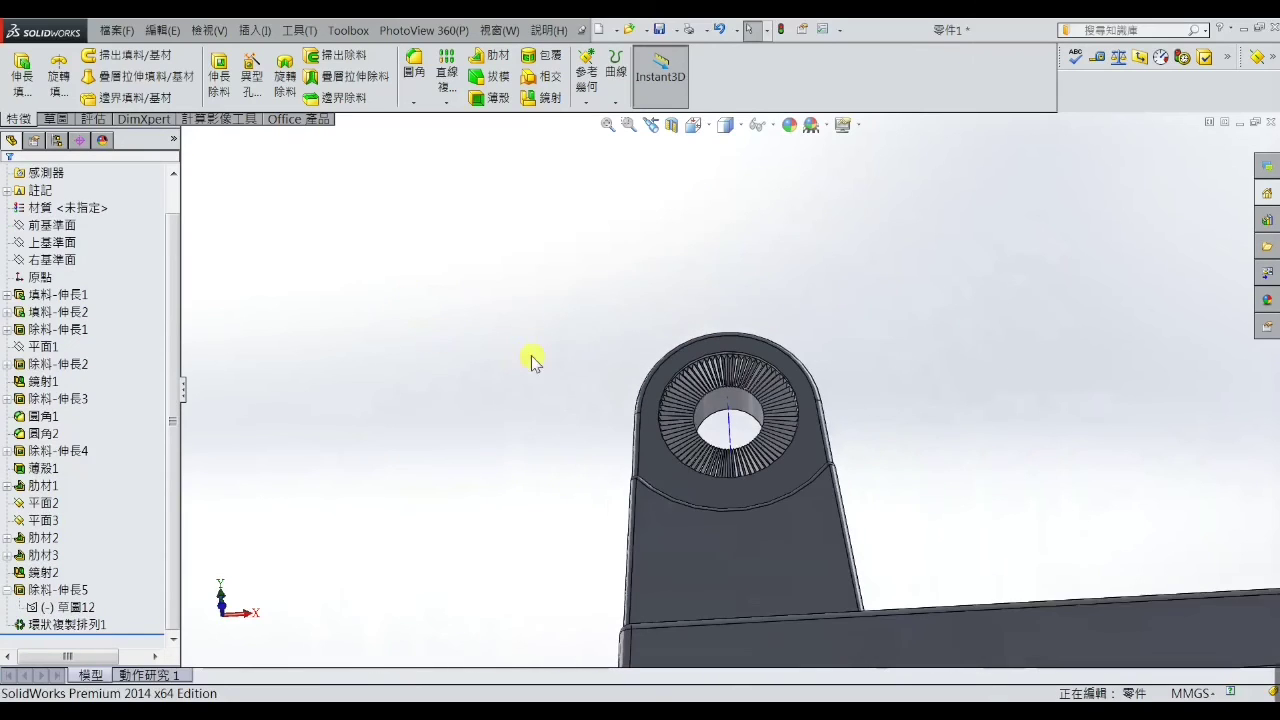
scroll(418, 299, "up", 1)
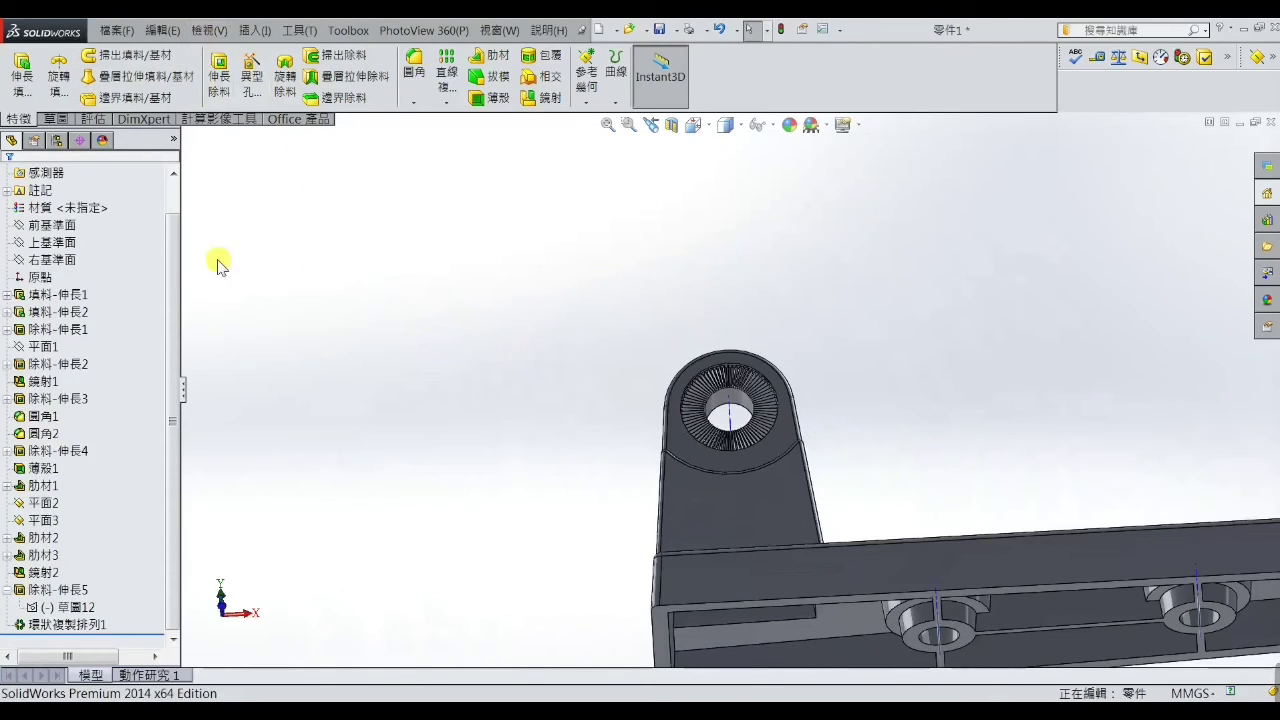
left_click(210, 30)
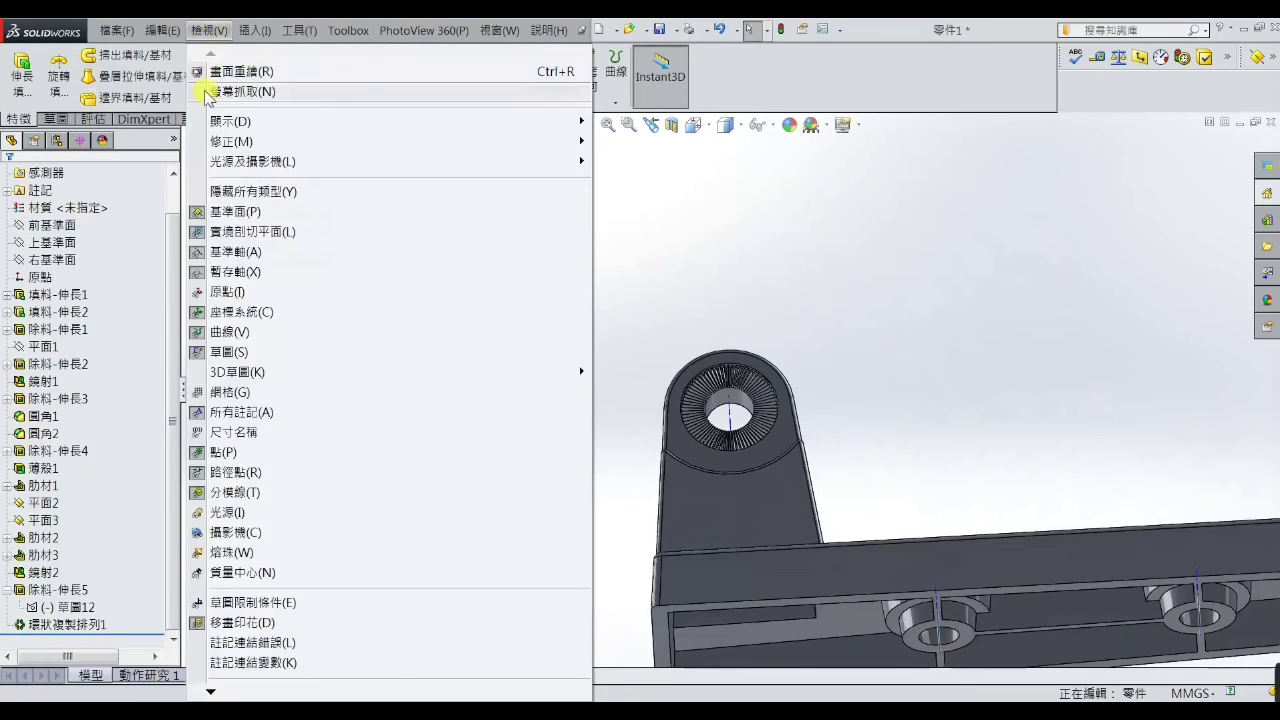
left_click(208, 191)
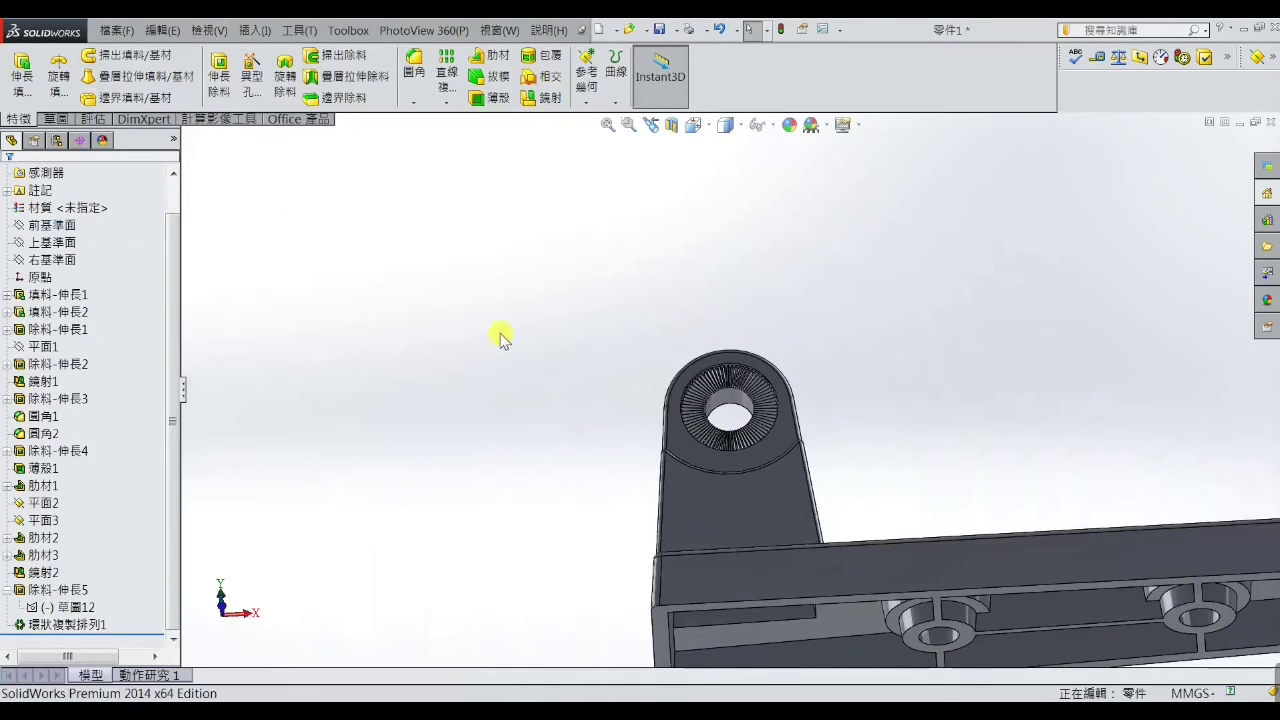
Orbit the bracket to inspect it from above, below and both sides.
scroll(628, 366, "up", 5)
scroll(862, 428, "down", 2)
mouse_move(732, 467)
middle_mouse_down()
mouse_move(651, 537)
mouse_move(743, 509)
mouse_move(694, 566)
mouse_move(773, 535)
mouse_move(734, 466)
mouse_move(760, 491)
mouse_move(730, 515)
mouse_move(768, 444)
middle_mouse_up()
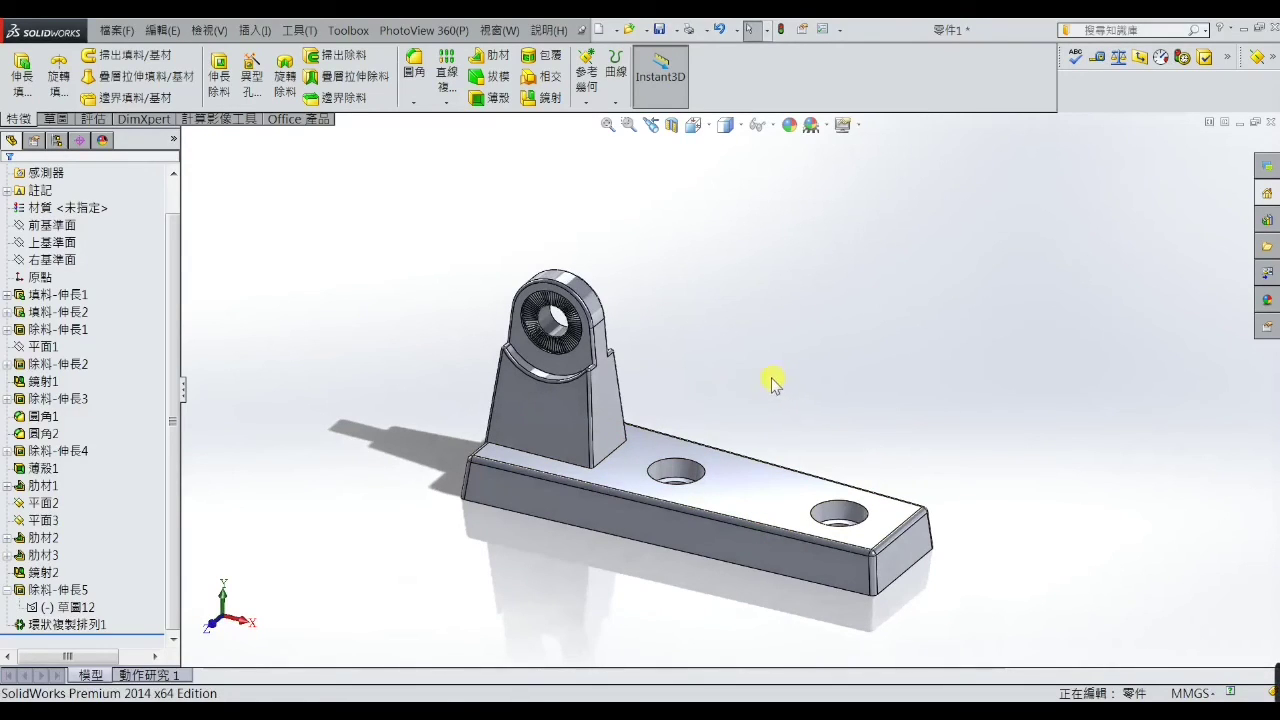
mouse_move(706, 543)
middle_mouse_down()
mouse_move(720, 457)
mouse_move(706, 291)
middle_mouse_up()
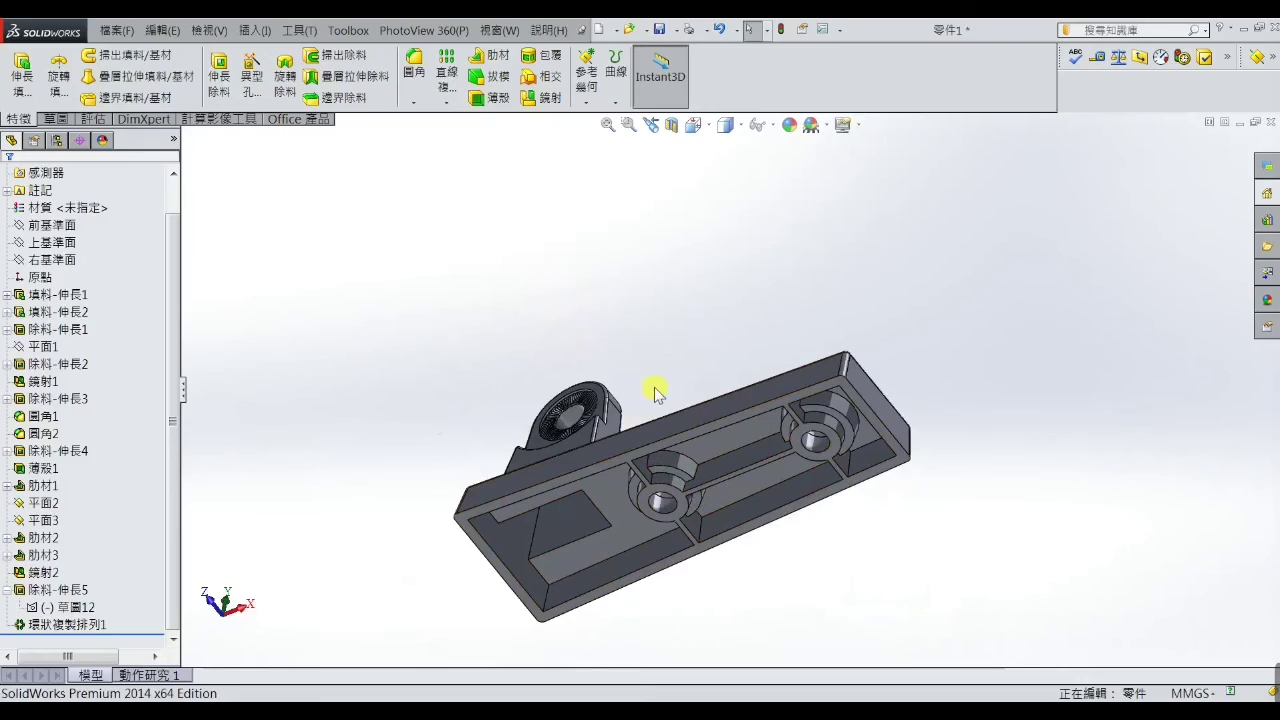
mouse_move(657, 386)
middle_mouse_down()
mouse_move(680, 537)
mouse_move(673, 592)
middle_mouse_up()
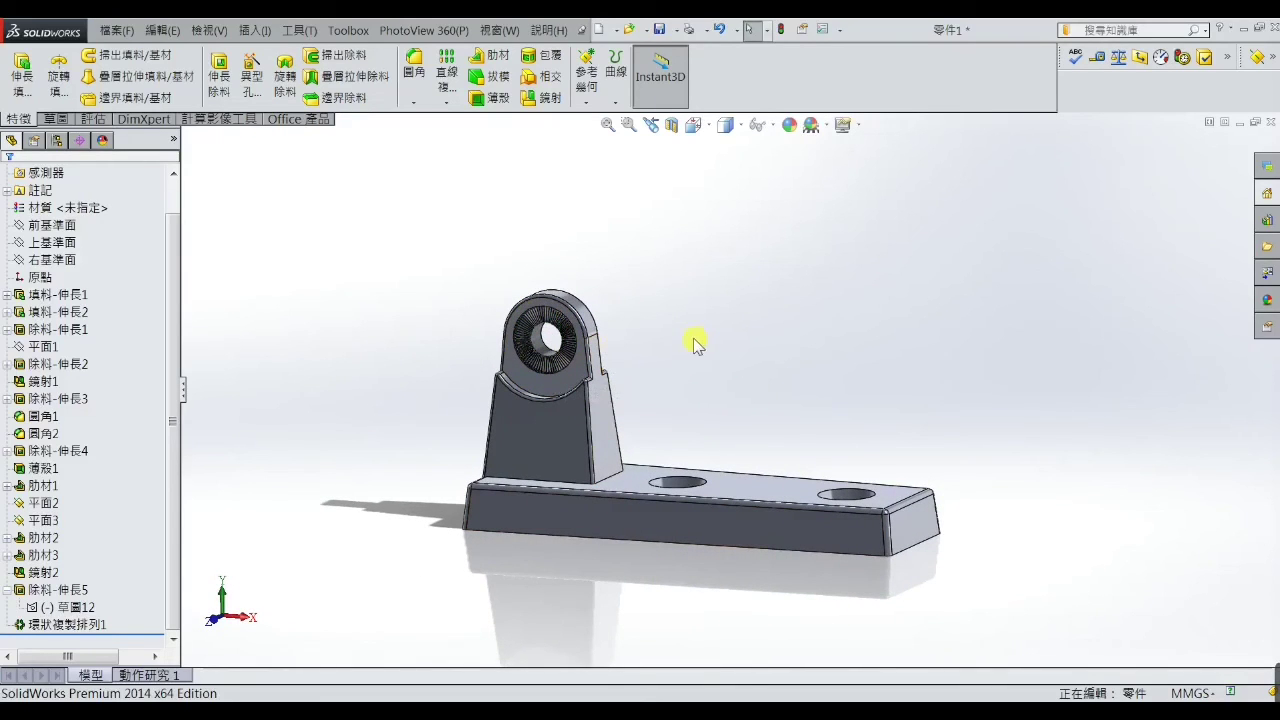
middle_click_drag(698, 402, 609, 414)
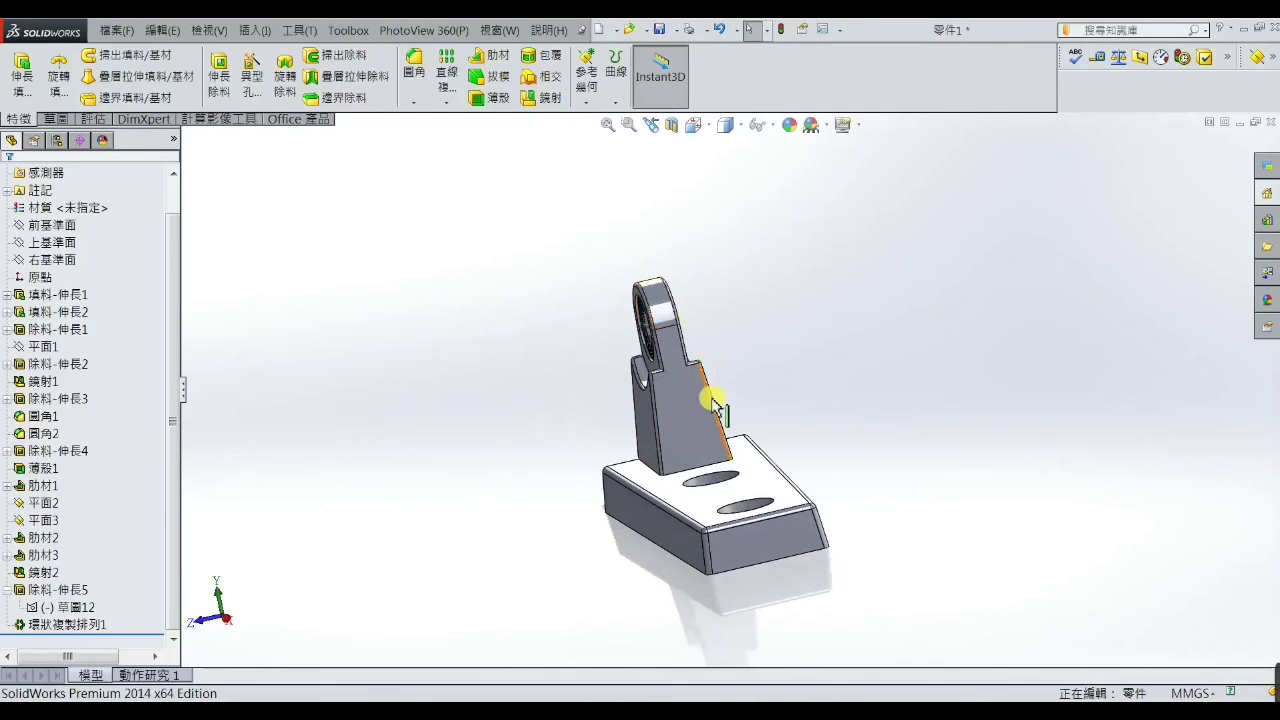
middle_click_drag(697, 437, 760, 434)
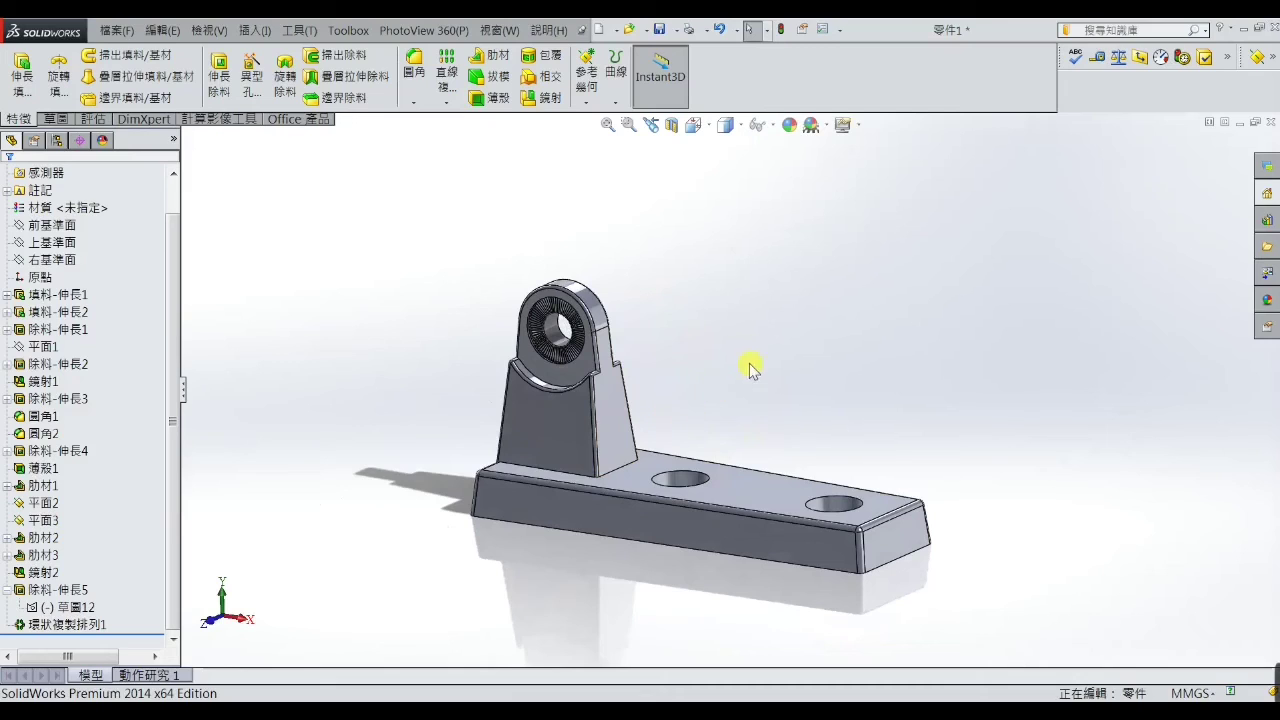
scroll(768, 410, "up", 1)
scroll(740, 410, "down", 2)
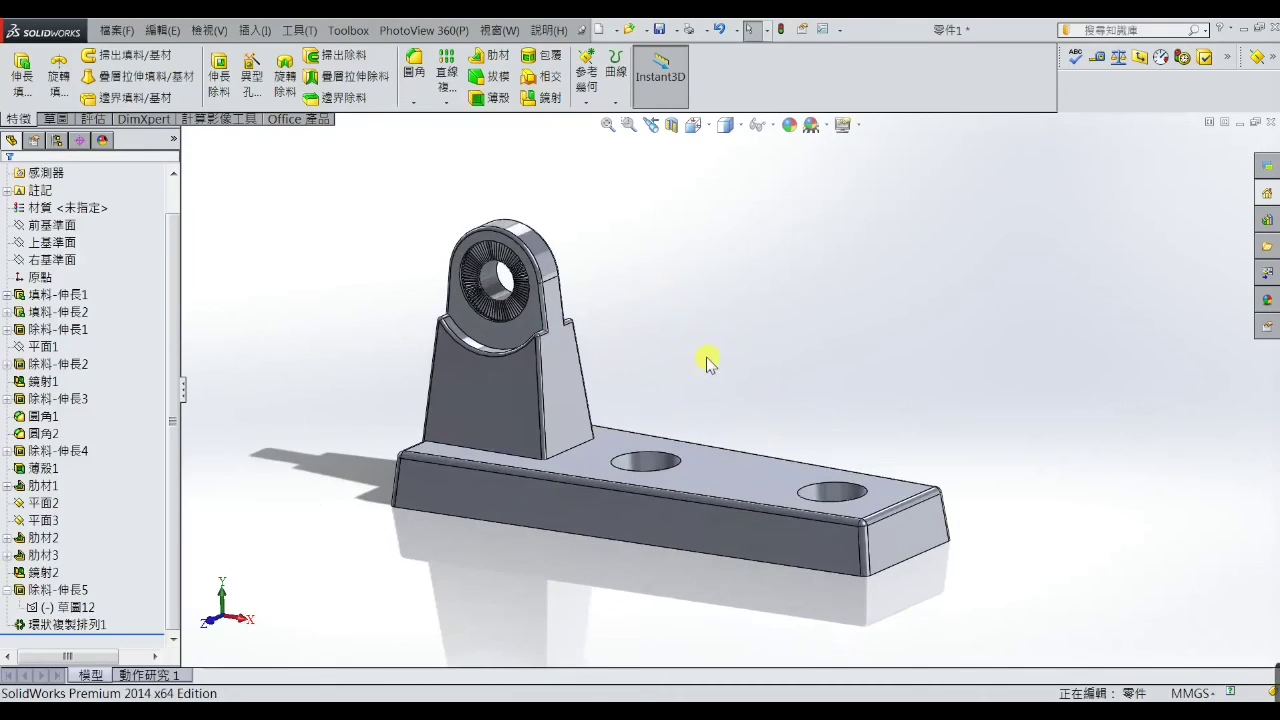
left_click(789, 126)
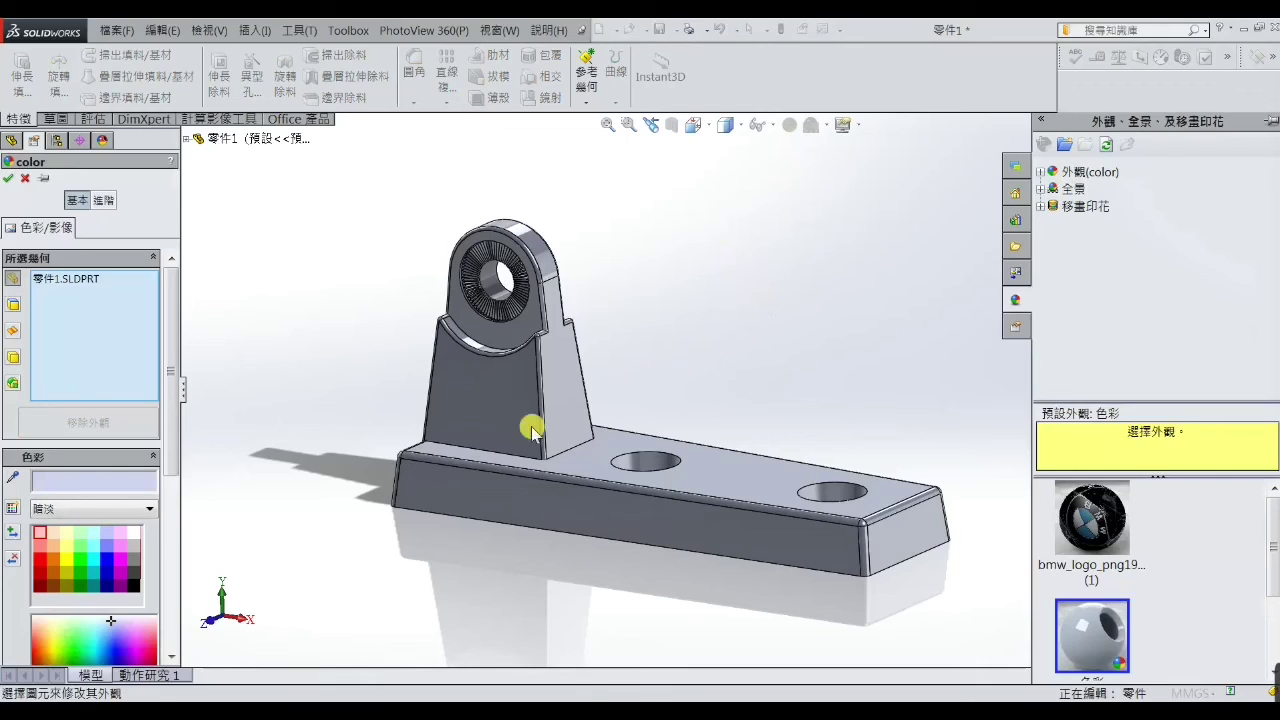
Apply a black colour with a Glossy finish to the whole part 零件1.SLDPRT.
left_click(134, 580)
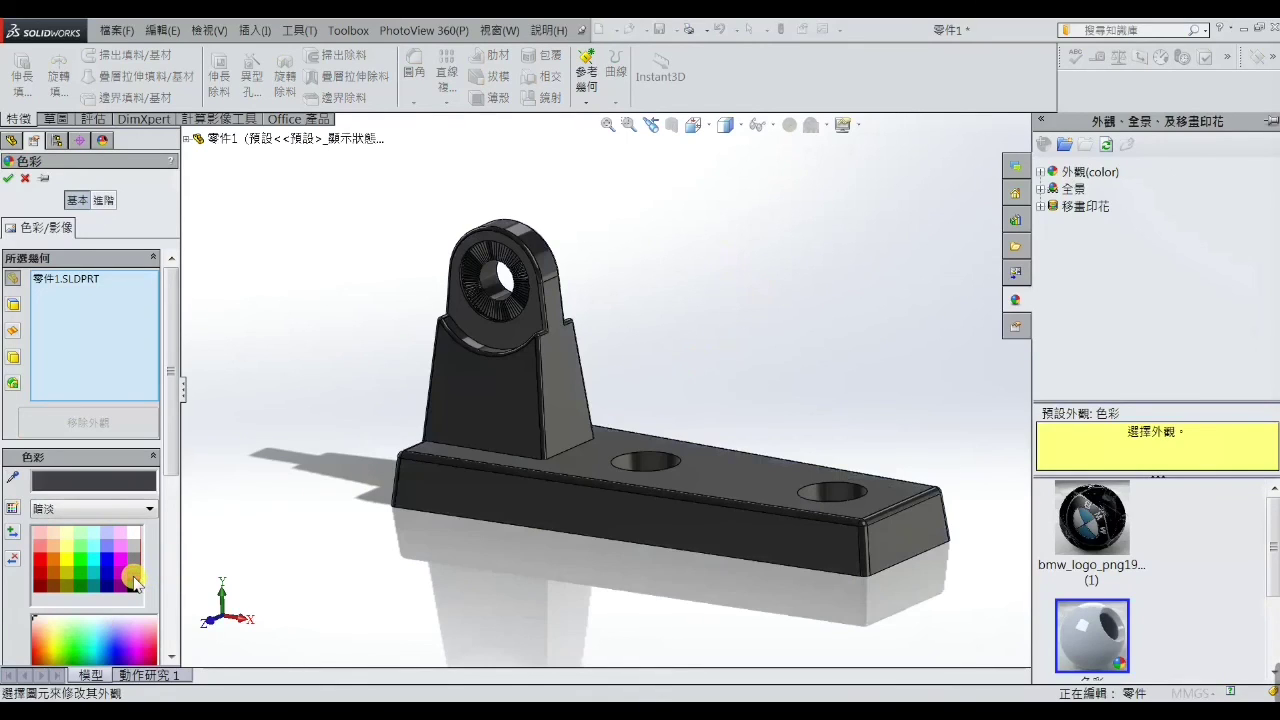
left_click(153, 514)
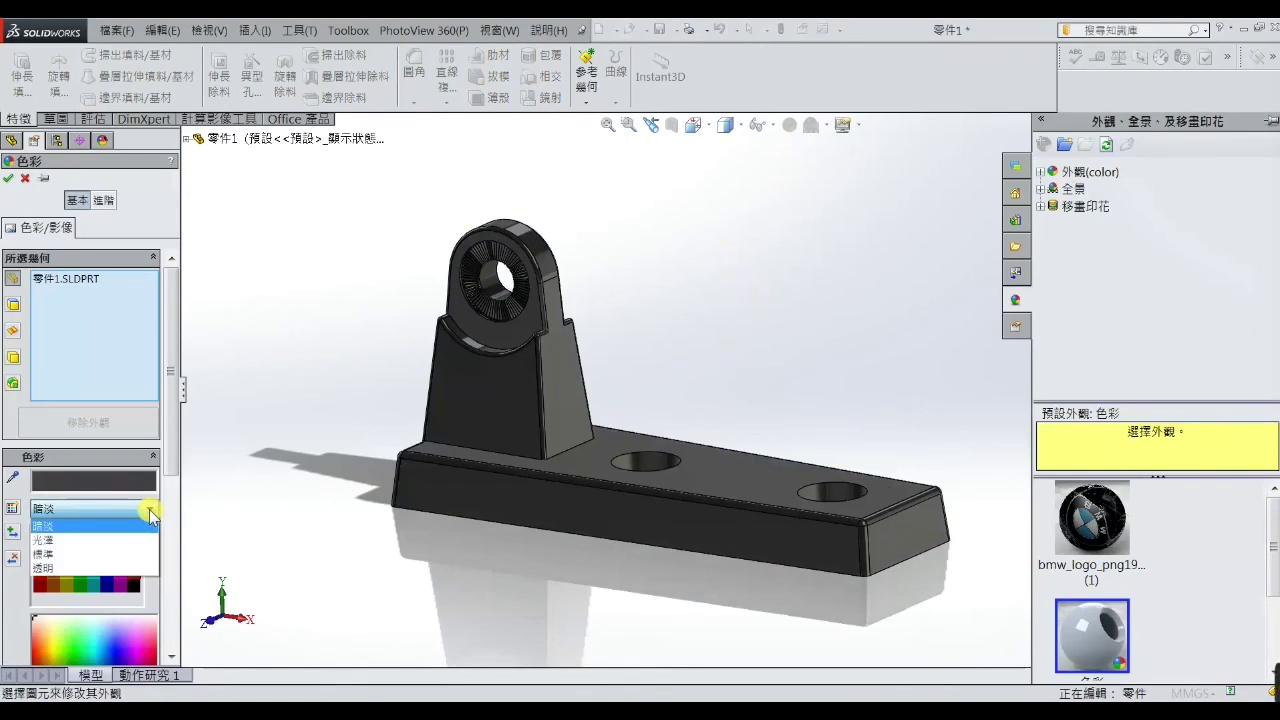
left_click(55, 533)
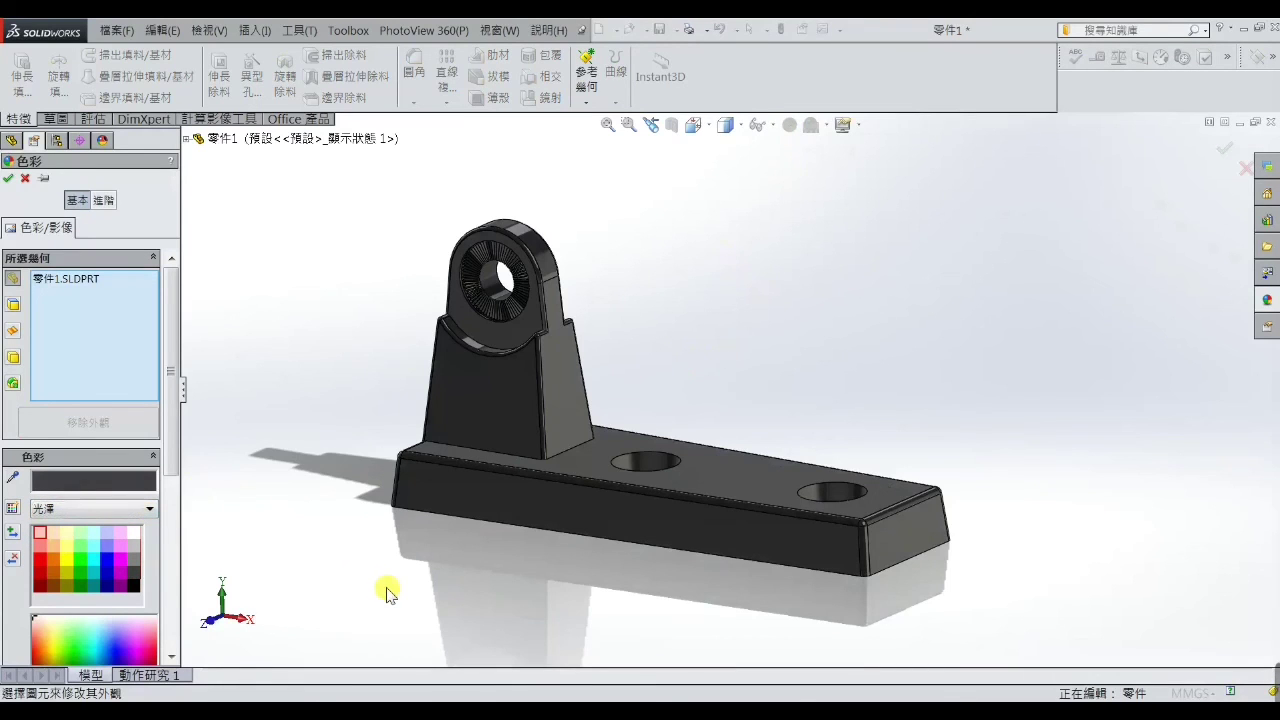
mouse_move(386, 591)
middle_mouse_down()
mouse_move(491, 506)
mouse_move(529, 506)
mouse_move(427, 556)
mouse_move(383, 597)
mouse_move(400, 603)
middle_mouse_up()
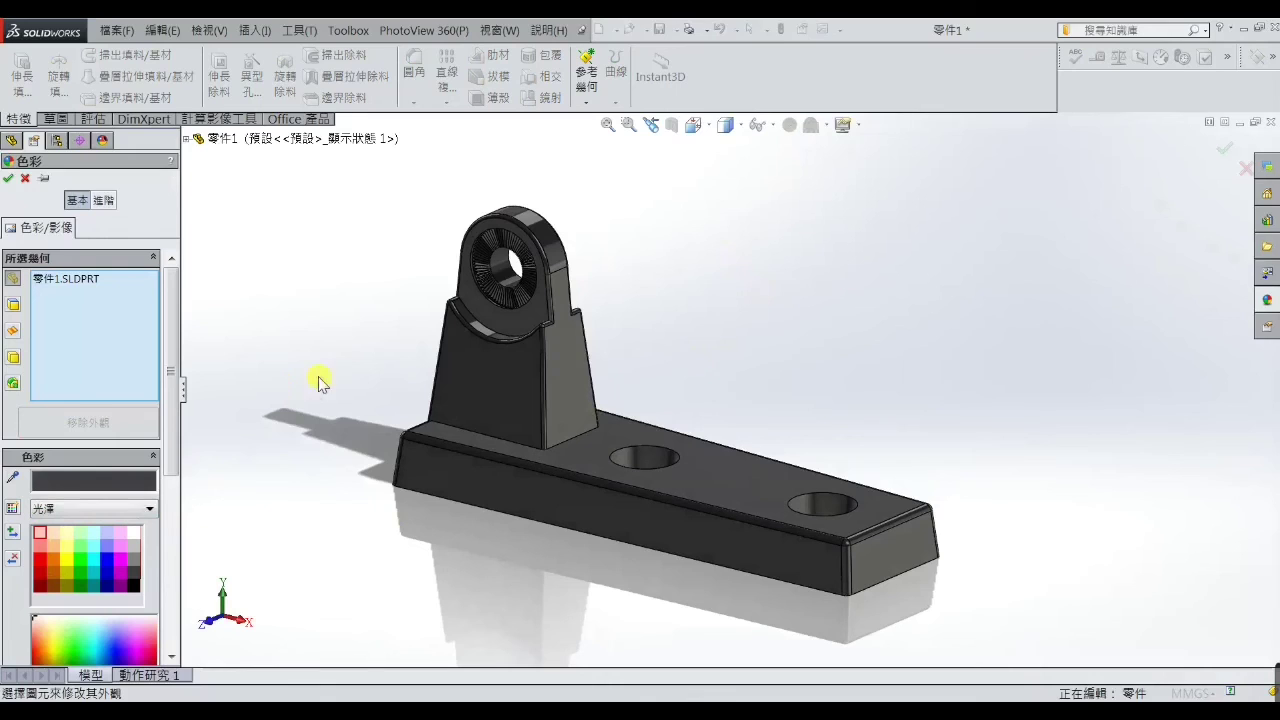
left_click(209, 30)
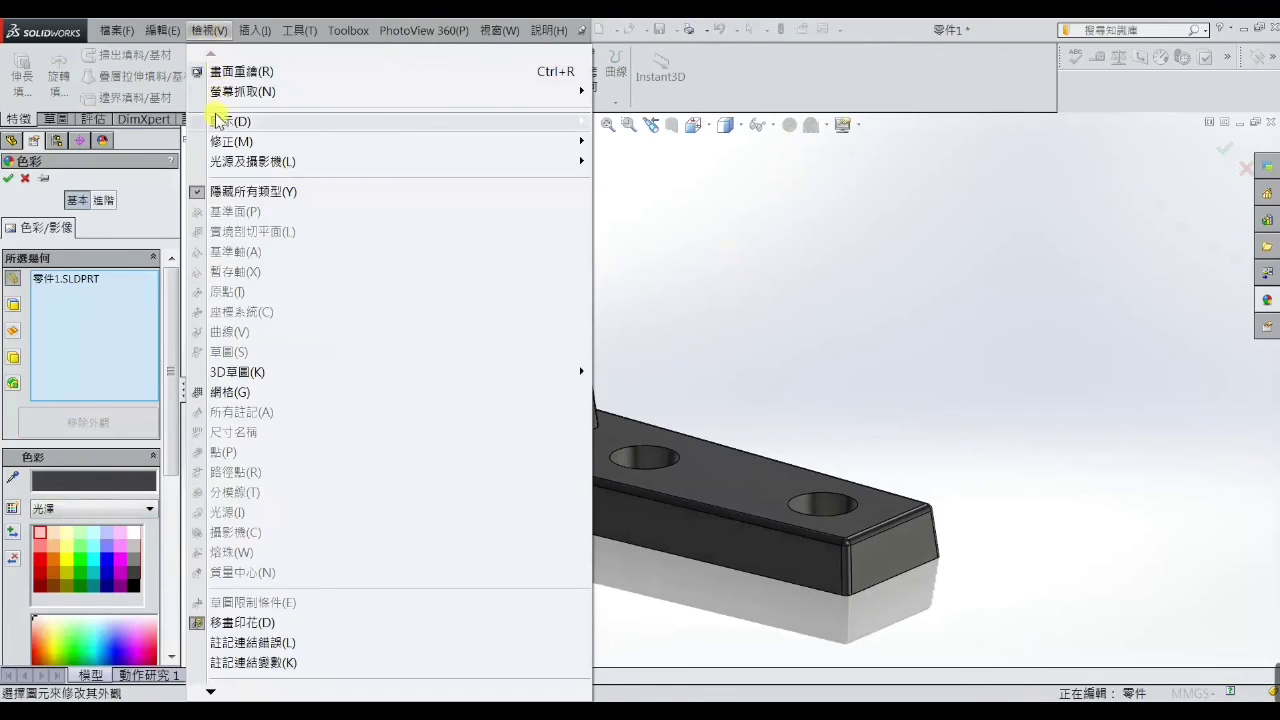
mouse_move(231, 121)
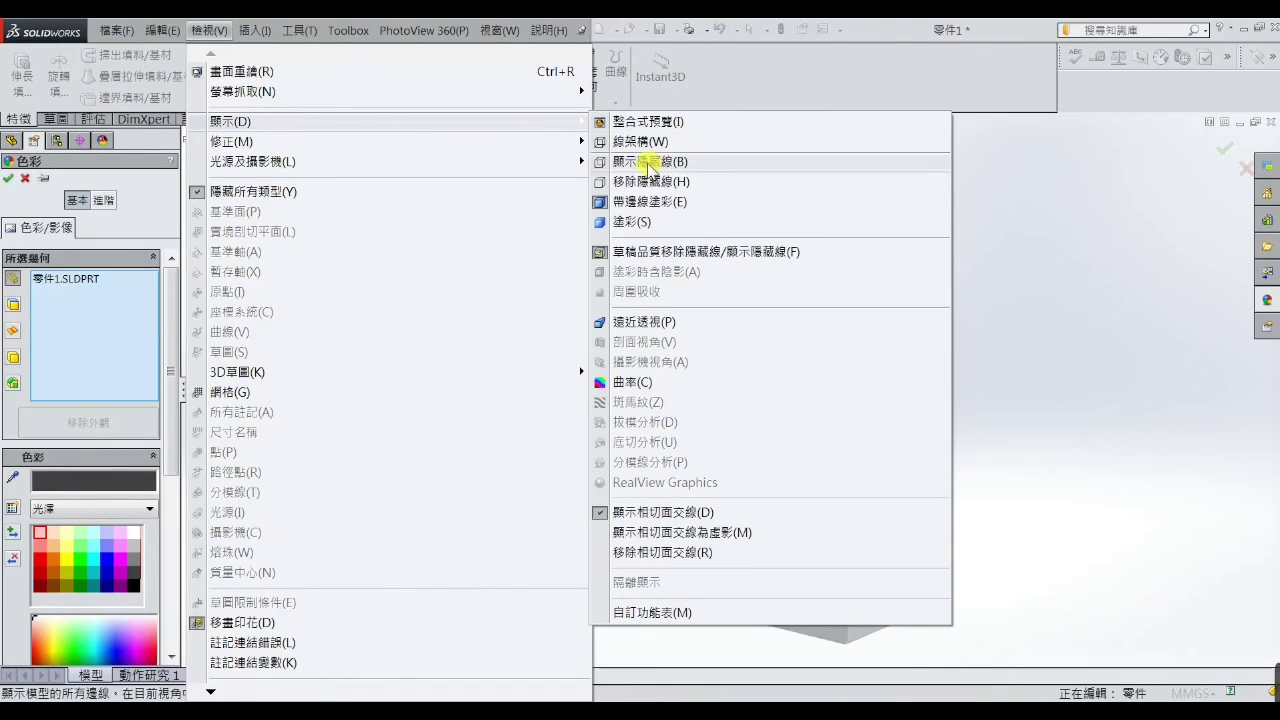
Switch to wireframe and cancel the unfinished colour change without the part selected.
left_click(640, 141)
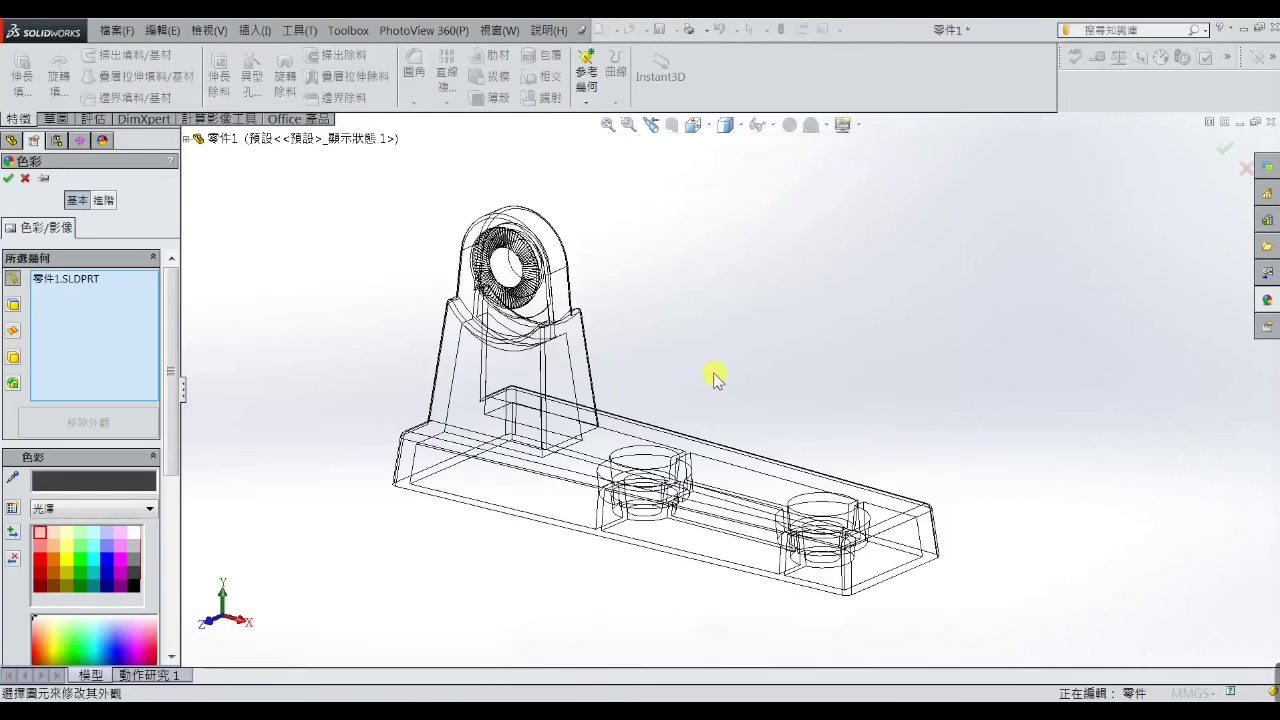
left_click(555, 487)
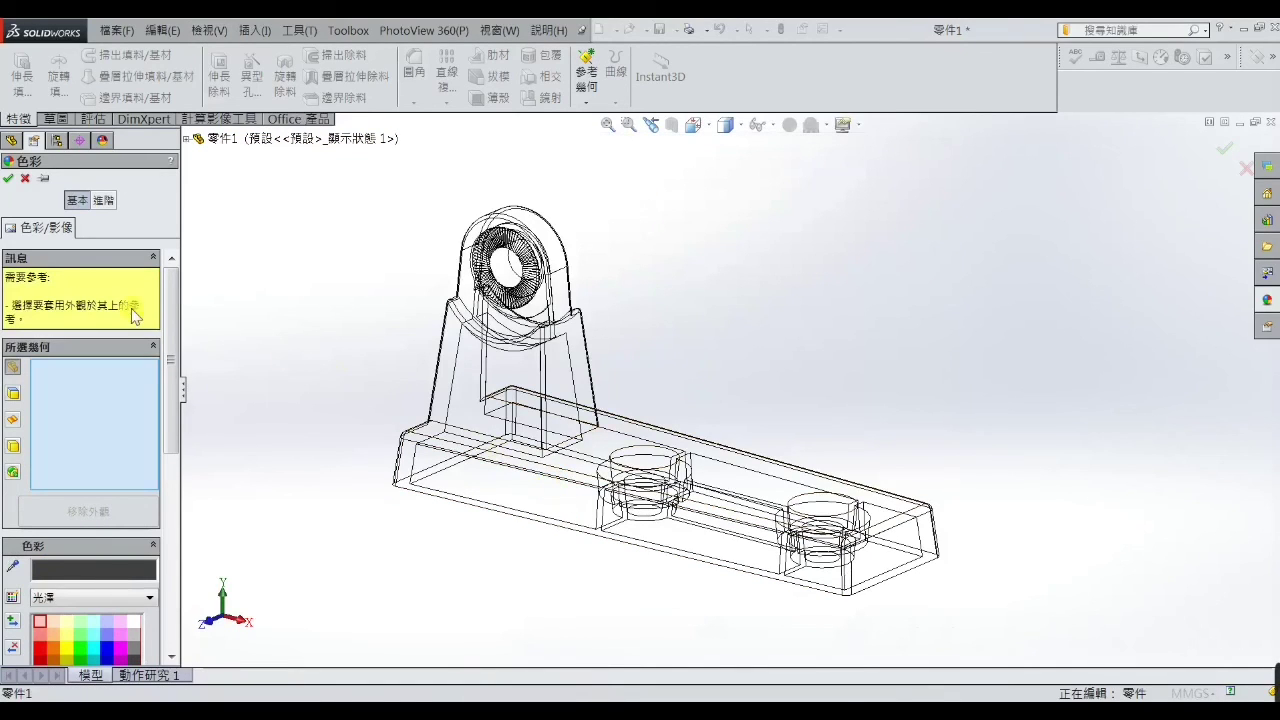
left_click(11, 178)
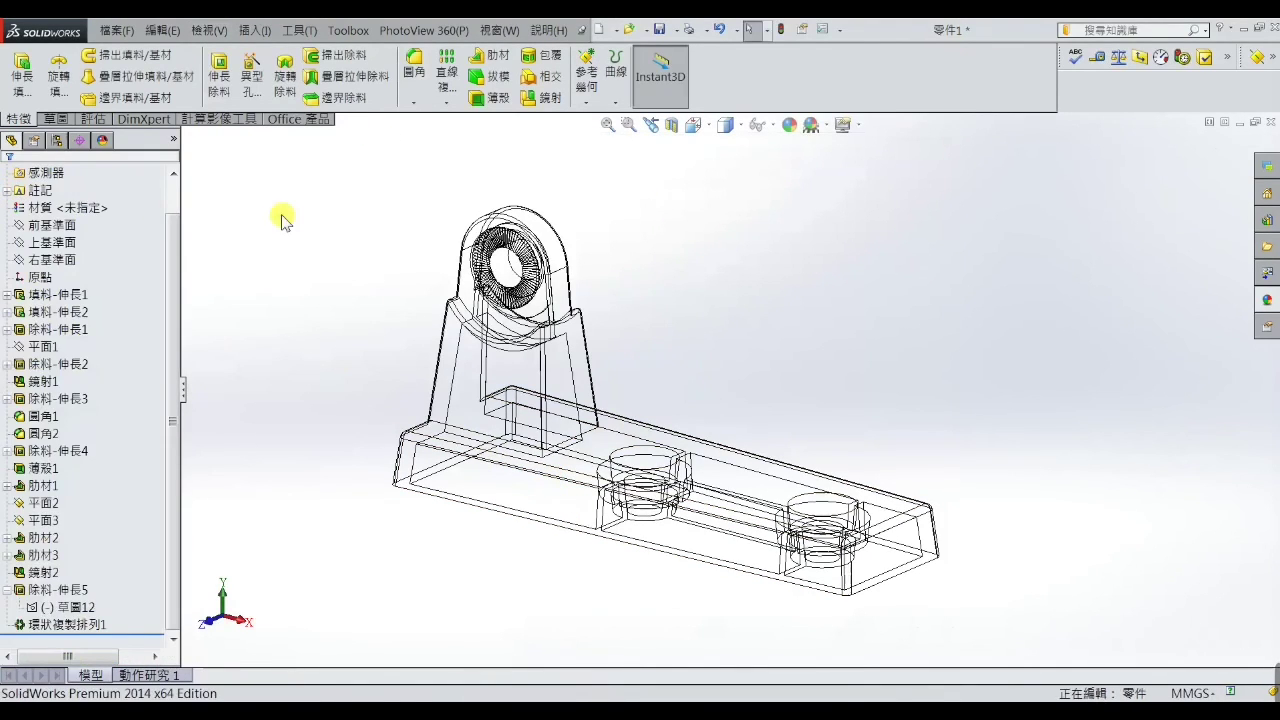
Inspect the dimensions of the base extrusion and the upright extrusion.
left_click(540, 490)
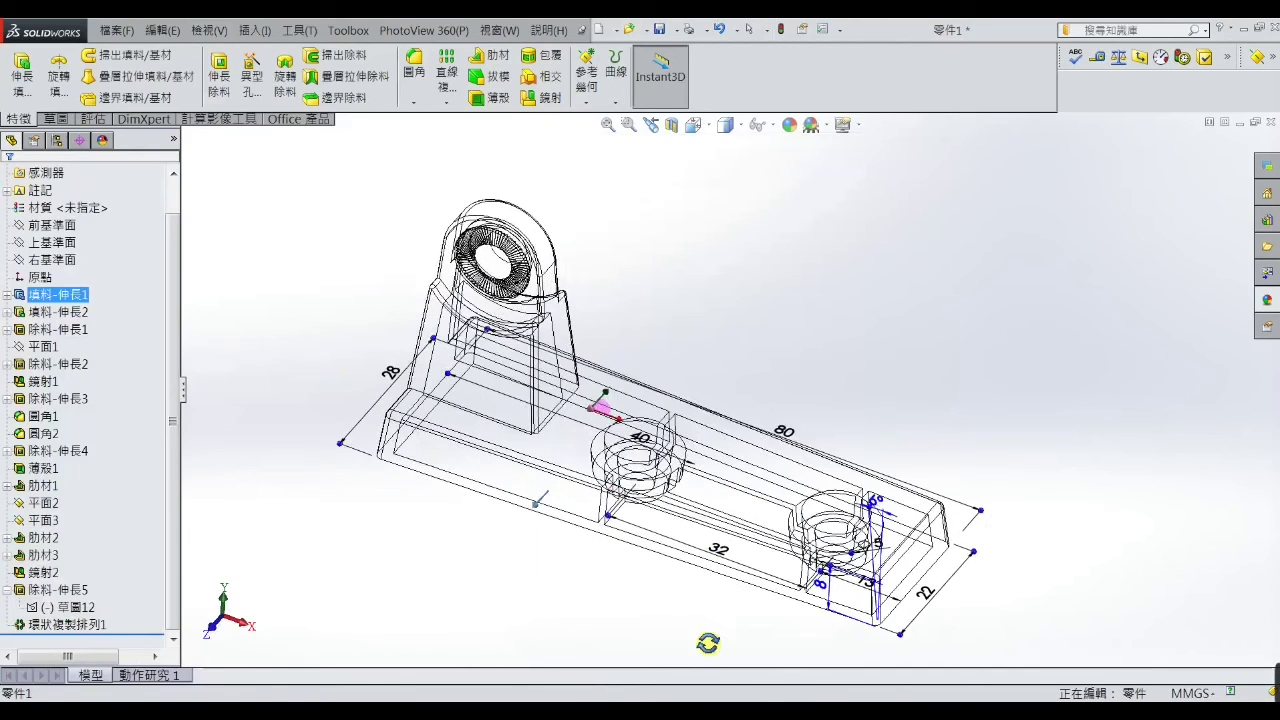
middle_click_drag(688, 567, 950, 616)
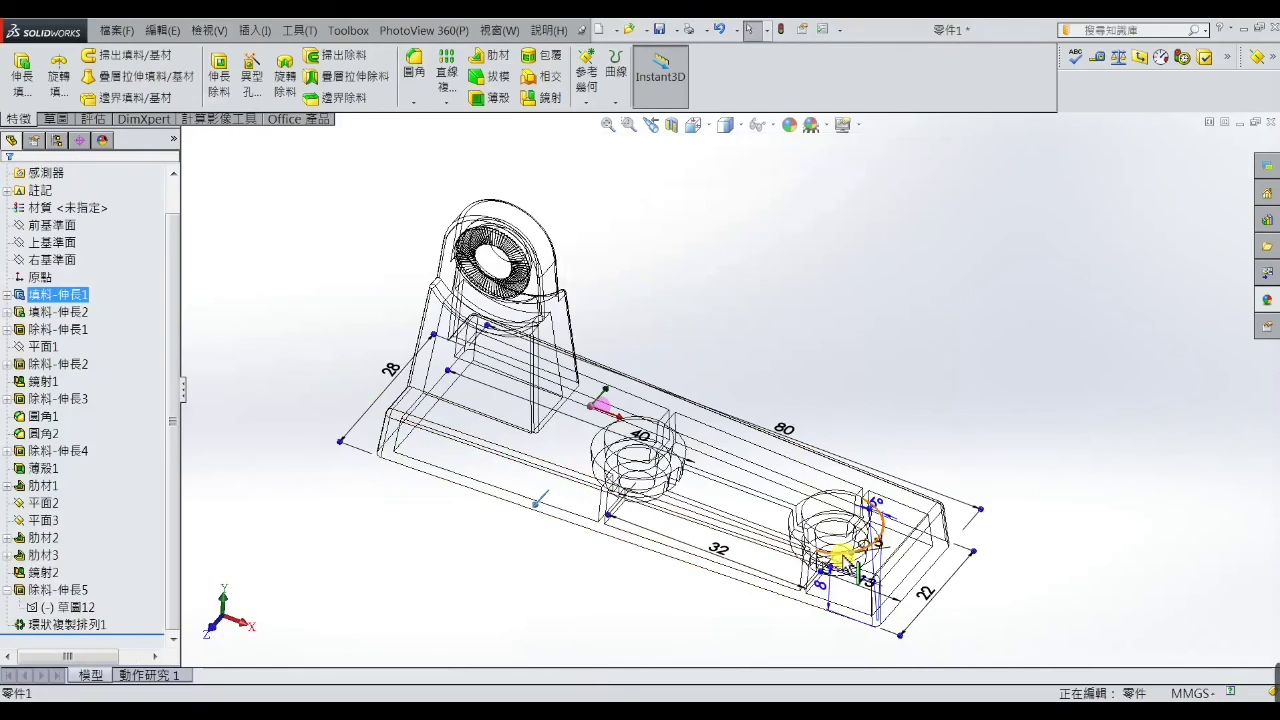
left_click(848, 405)
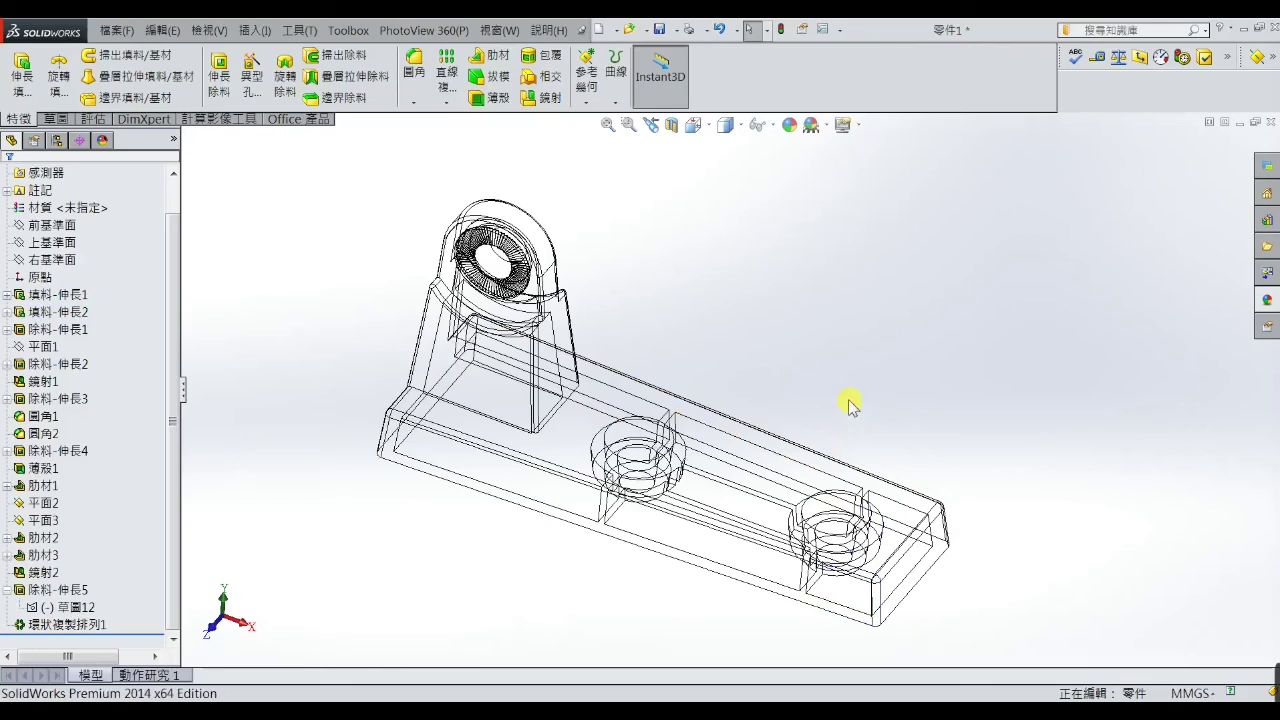
left_click(565, 347)
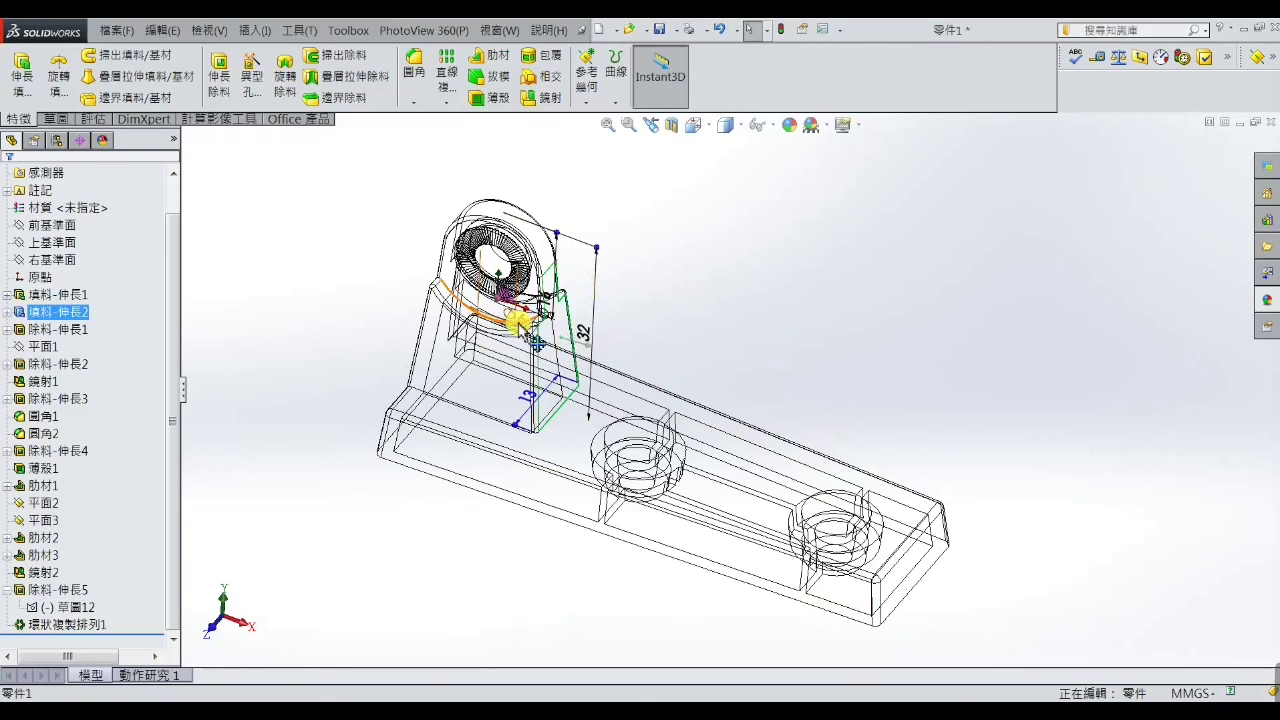
left_click(707, 322)
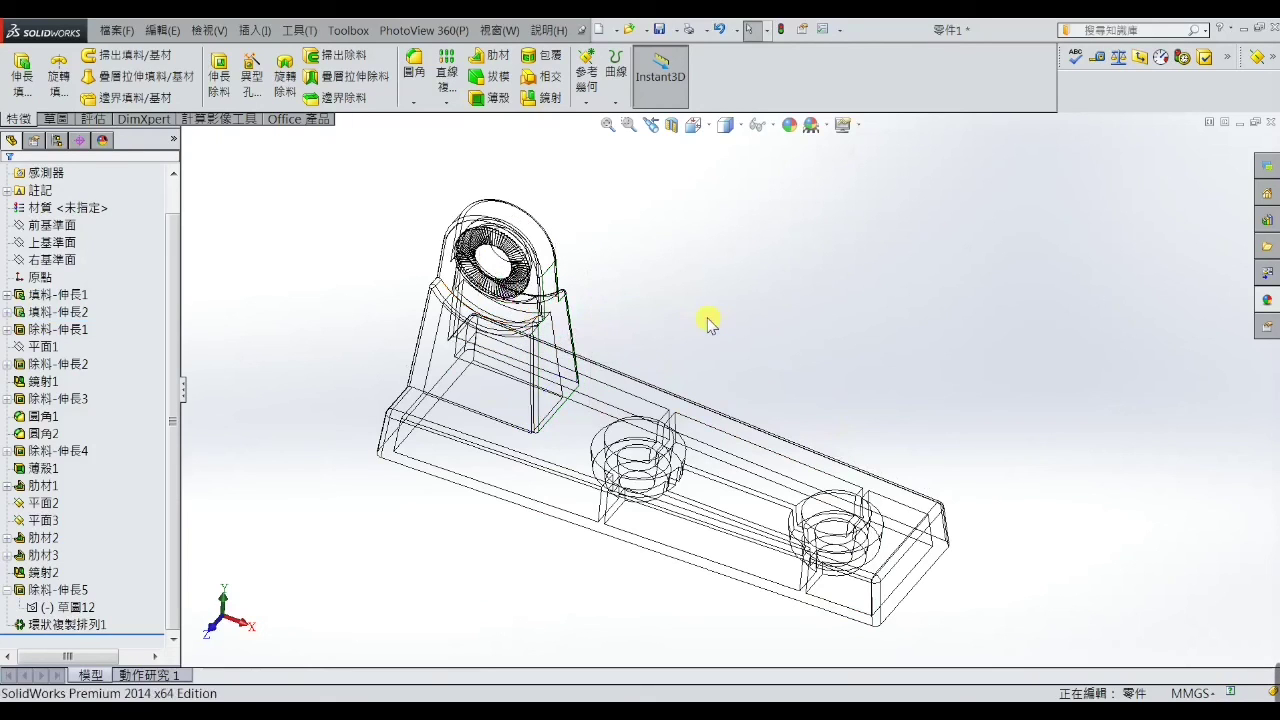
Display the lug cut's dimensions in the feature tree.
scroll(566, 300, "down", 2)
left_click(530, 318)
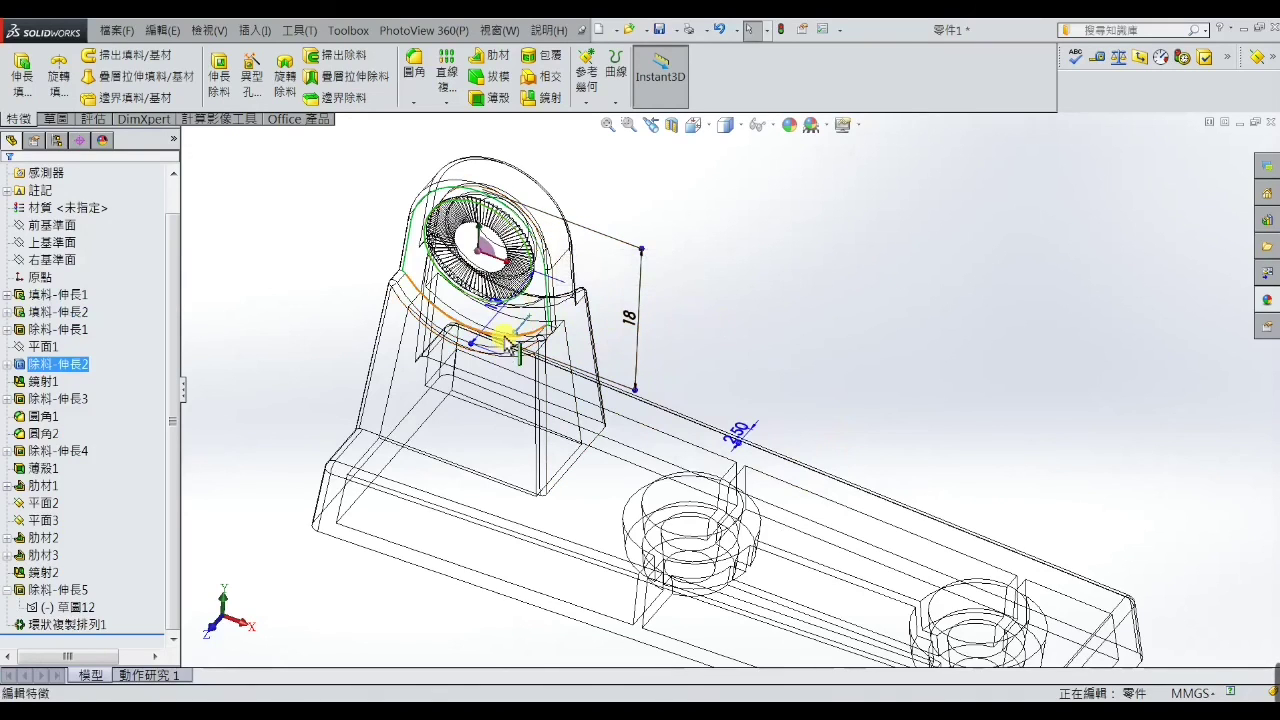
left_click(723, 320)
scroll(580, 280, "down", 2)
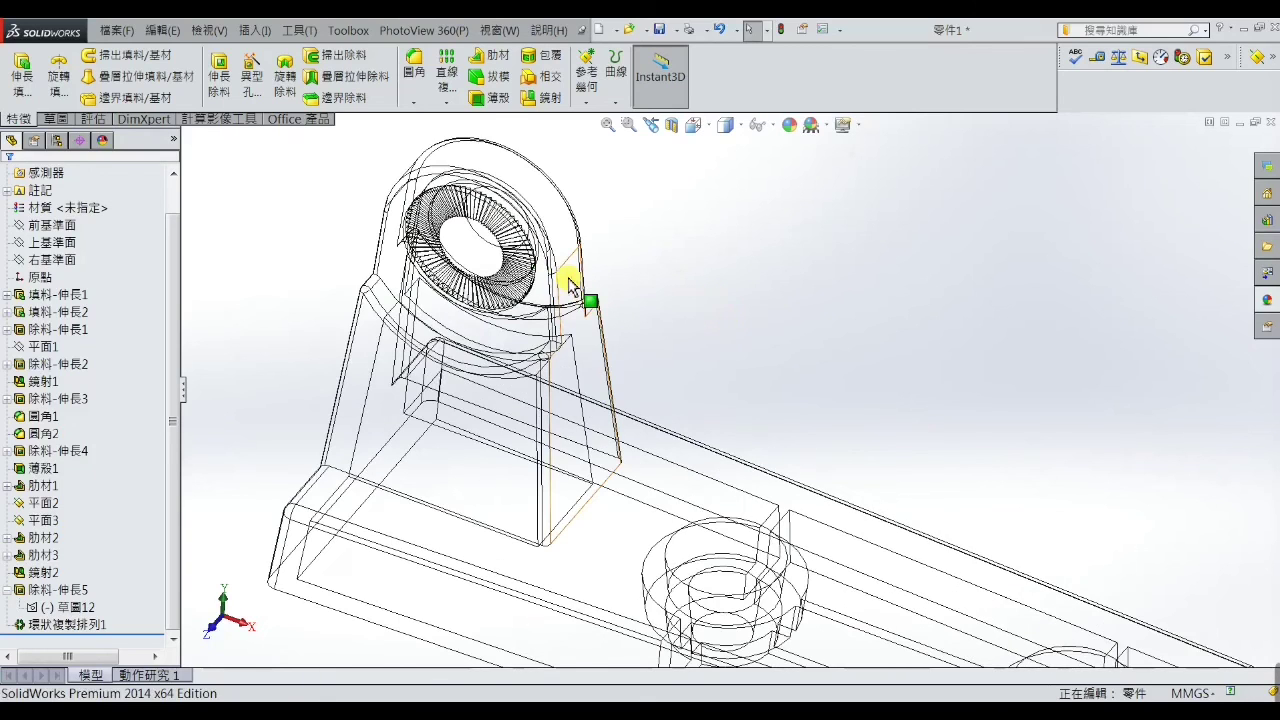
scroll(565, 286, "down", 2)
scroll(540, 260, "down", 2)
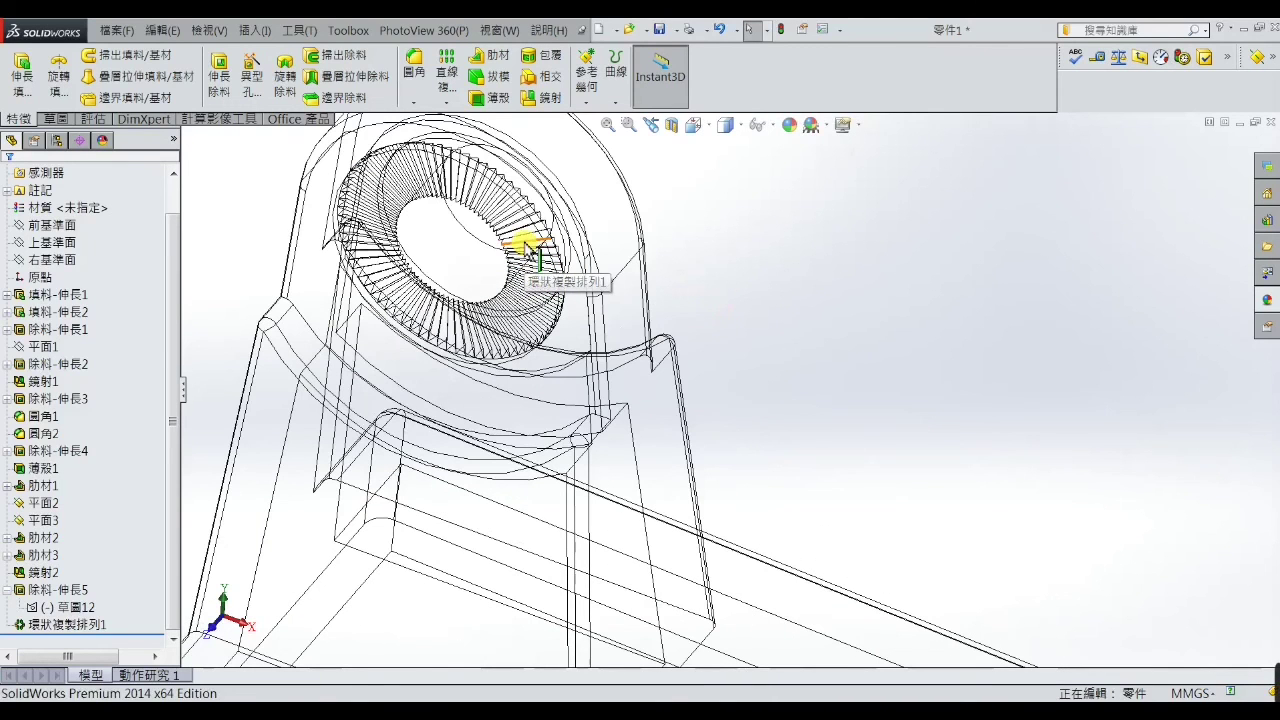
Inspect a groove edge length and the circular pattern of 75 radial grooves.
left_click(524, 247)
double_click(524, 247)
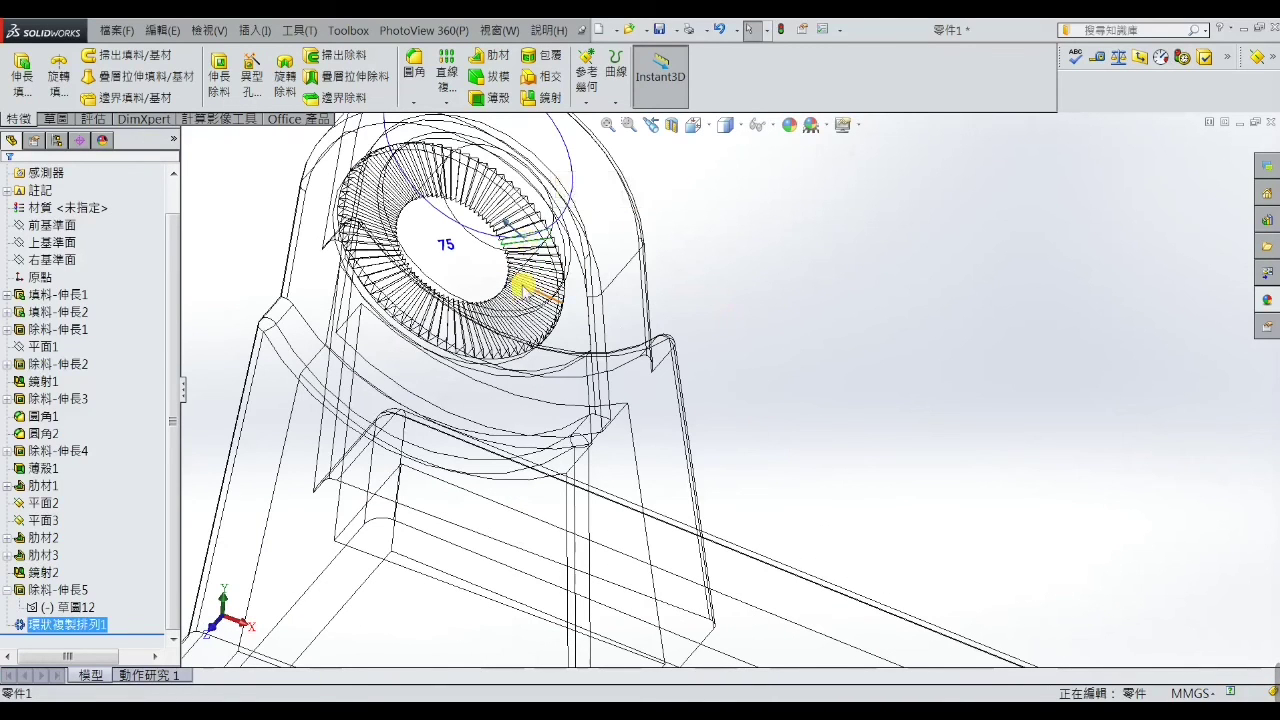
scroll(528, 278, "up", 3)
left_click(812, 289)
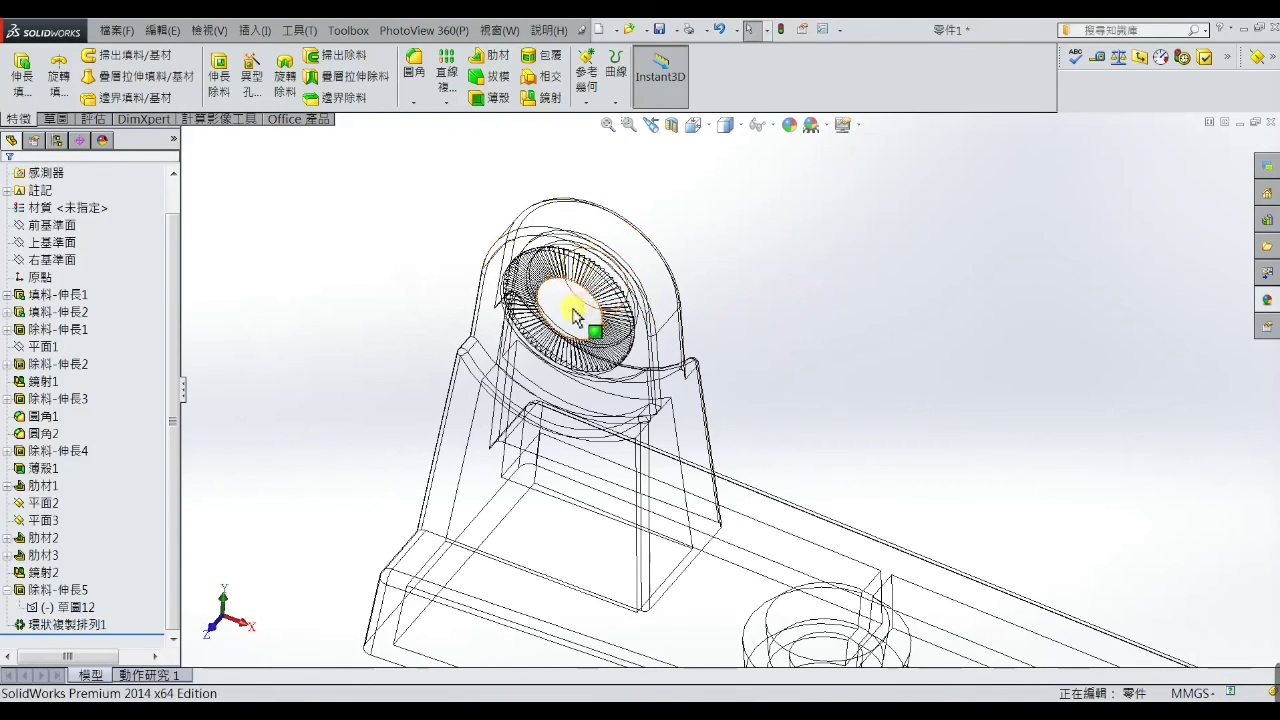
scroll(810, 340, "up", 2)
scroll(840, 400, "up", 1)
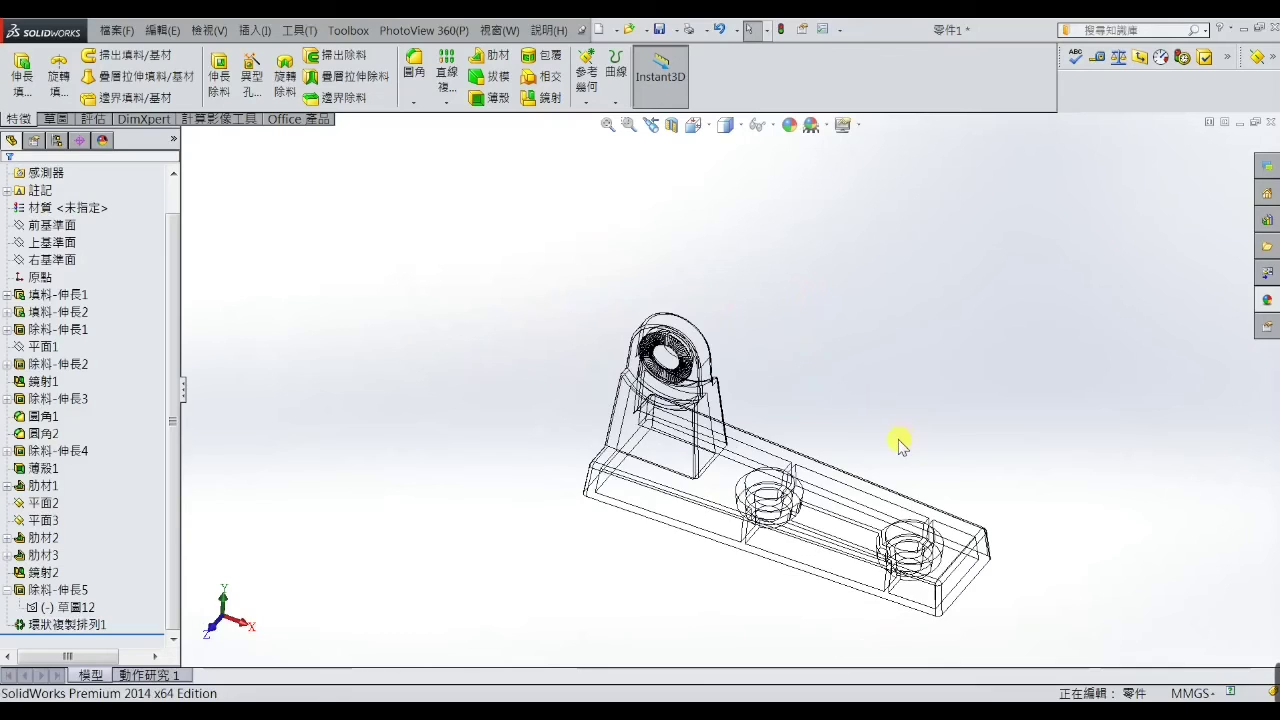
scroll(885, 440, "down", 1)
scroll(880, 445, "up", 1)
scroll(878, 447, "down", 2)
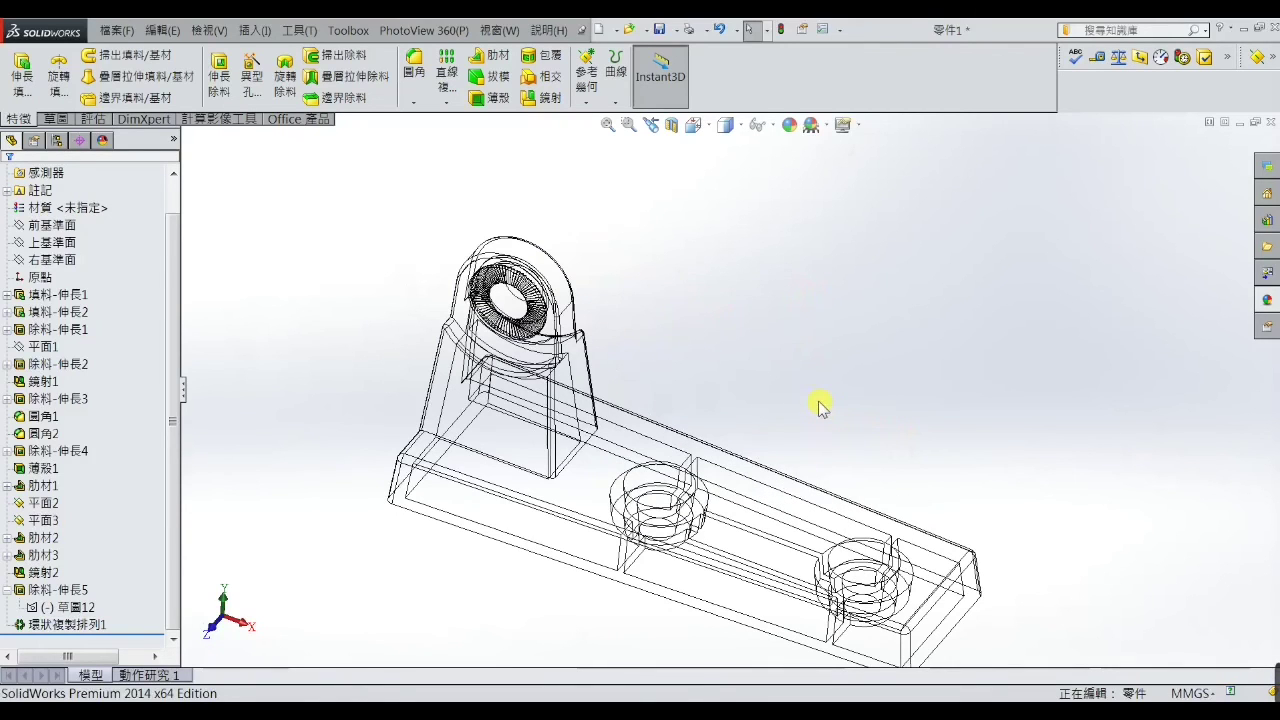
scroll(816, 412, "up", 1)
scroll(715, 290, "down", 1)
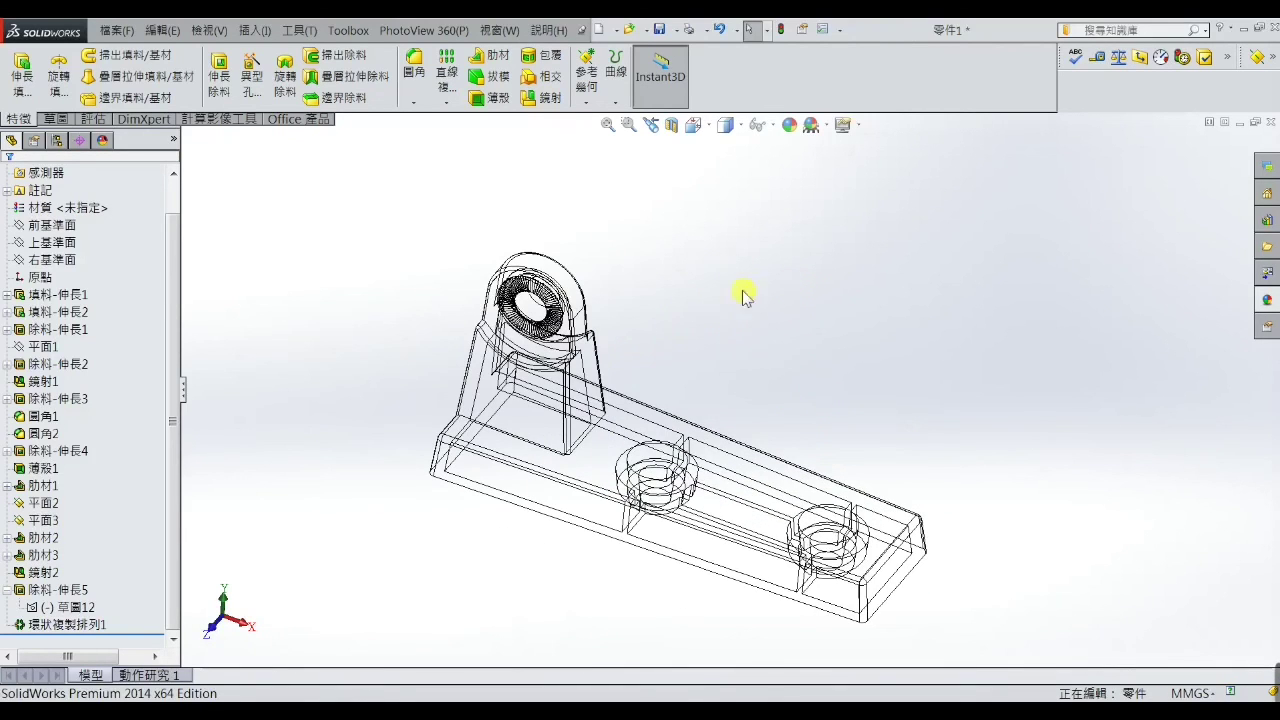
Display the bracket as Shaded With Edges and orbit to a new angle.
left_click(208, 31)
mouse_move(231, 121)
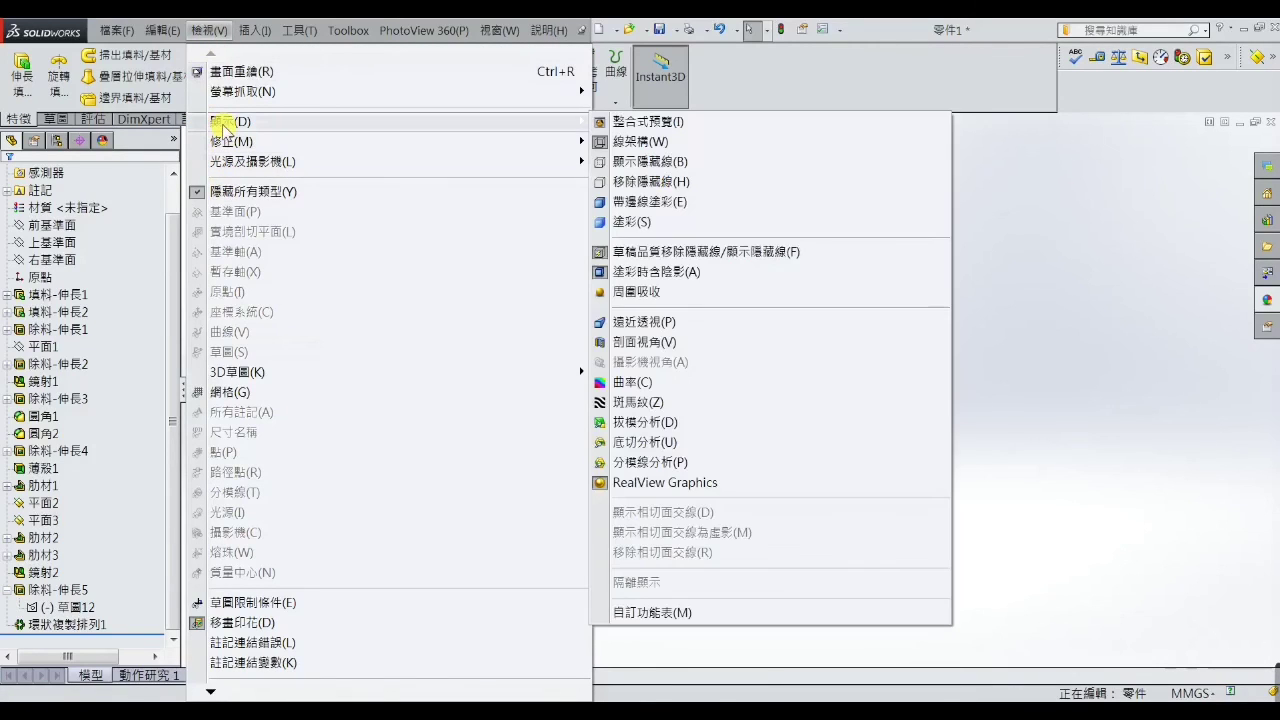
left_click(634, 201)
mouse_move(685, 338)
middle_mouse_down()
mouse_move(698, 314)
mouse_move(727, 354)
mouse_move(783, 257)
mouse_move(857, 297)
mouse_move(686, 303)
mouse_move(701, 360)
mouse_move(763, 423)
mouse_move(763, 380)
middle_mouse_up()
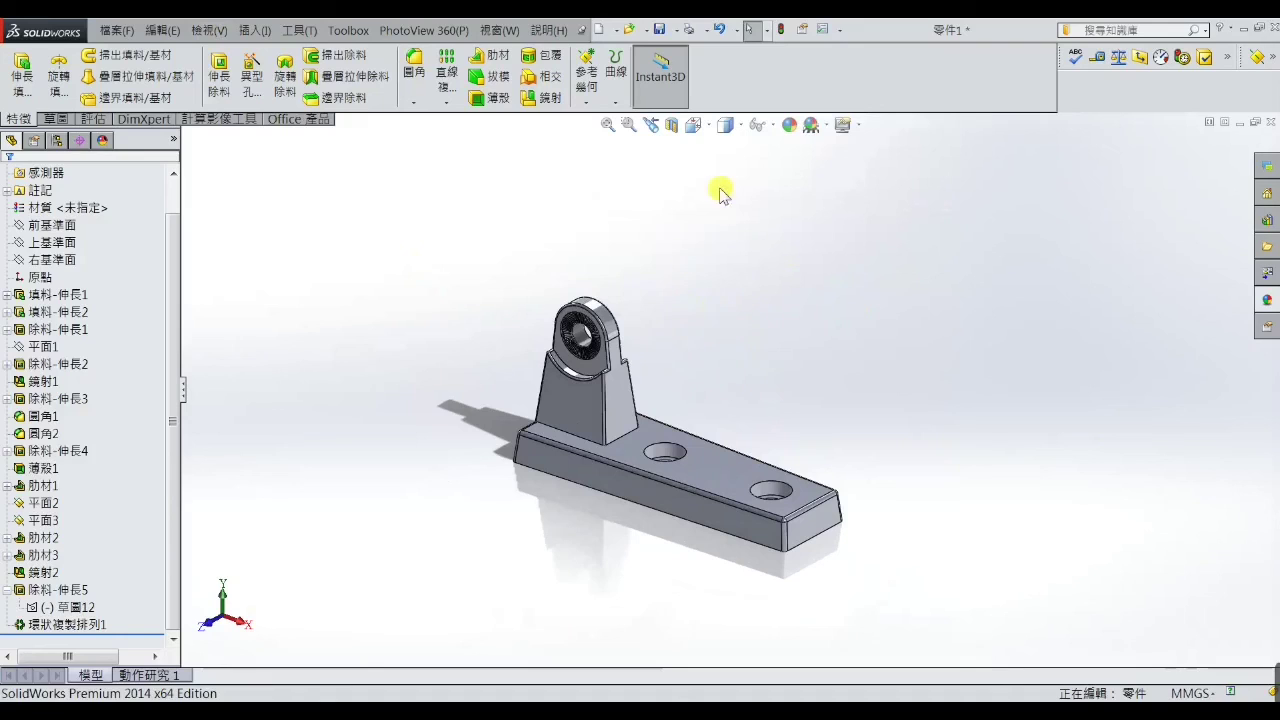
Give the whole part a glossy black appearance and accept it.
left_click(789, 124)
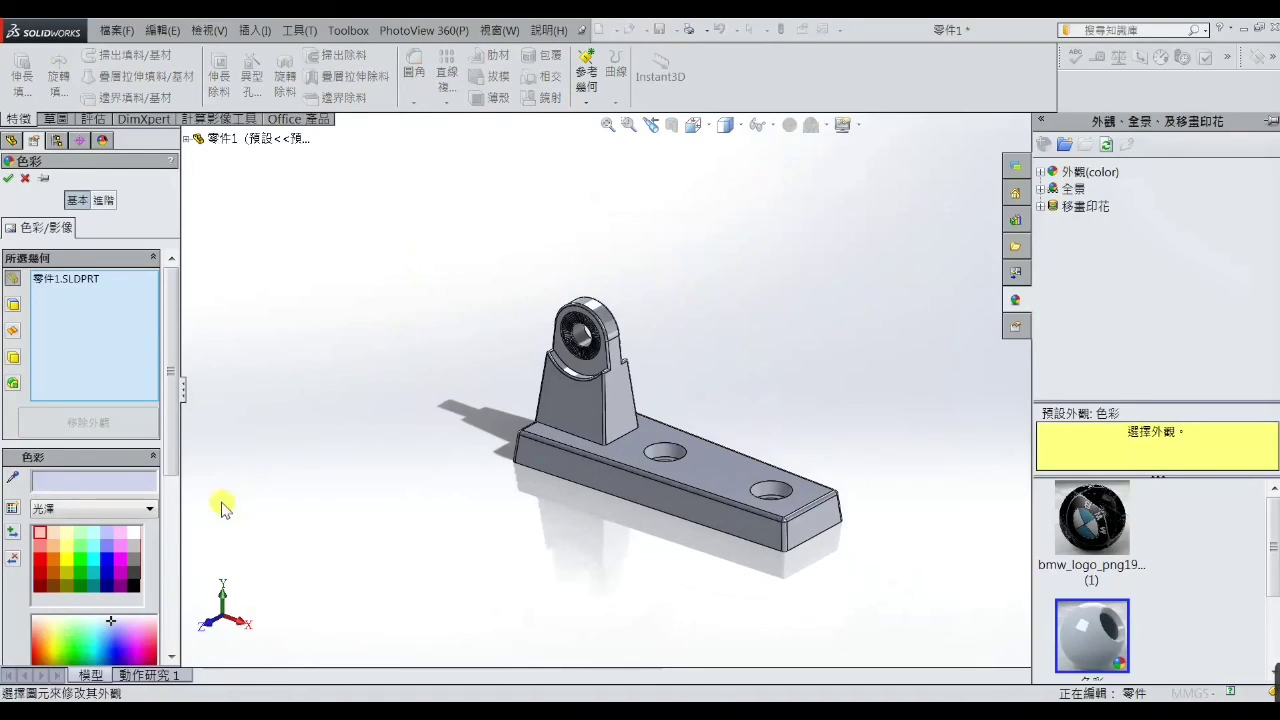
left_click(133, 577)
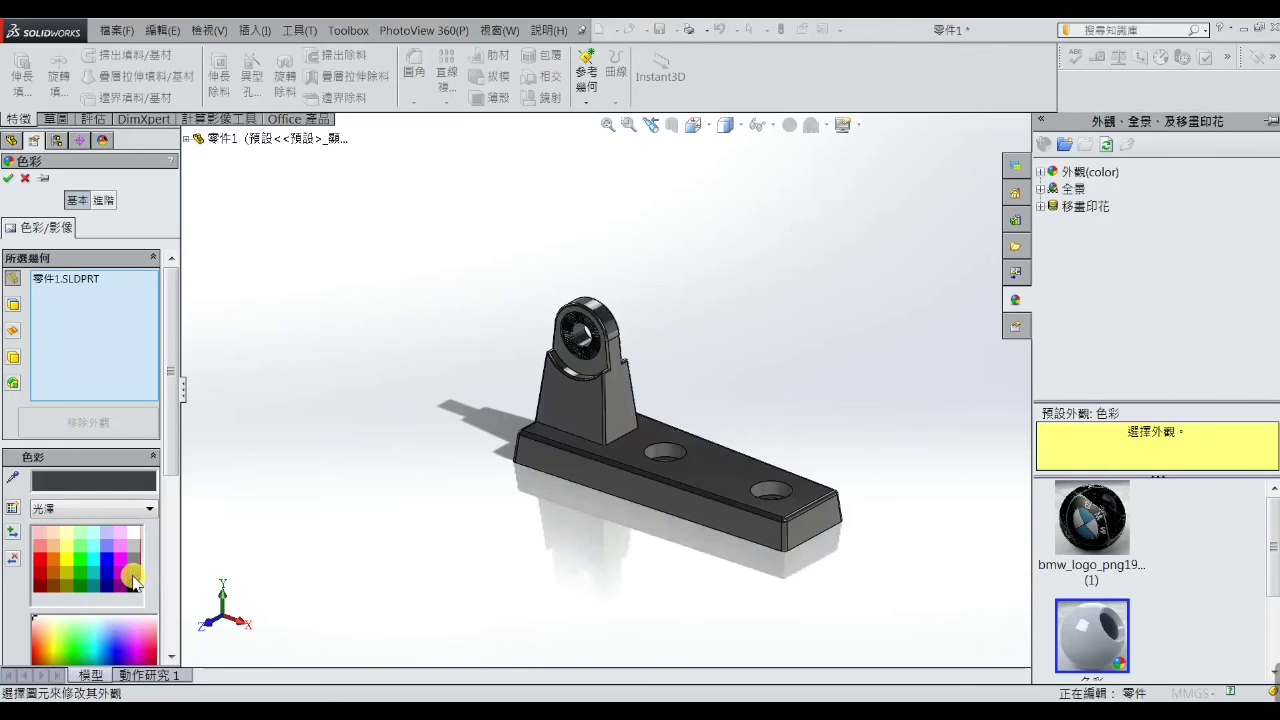
left_click(10, 181)
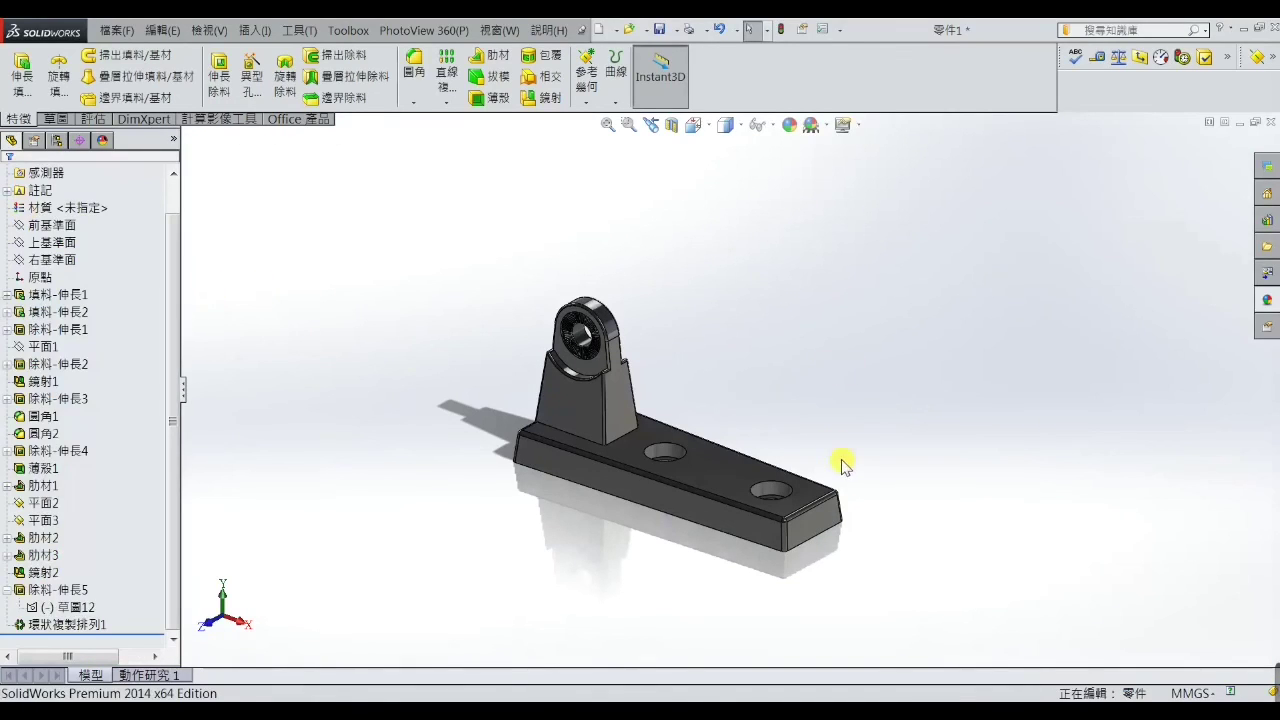
middle_click_drag(842, 465, 748, 540)
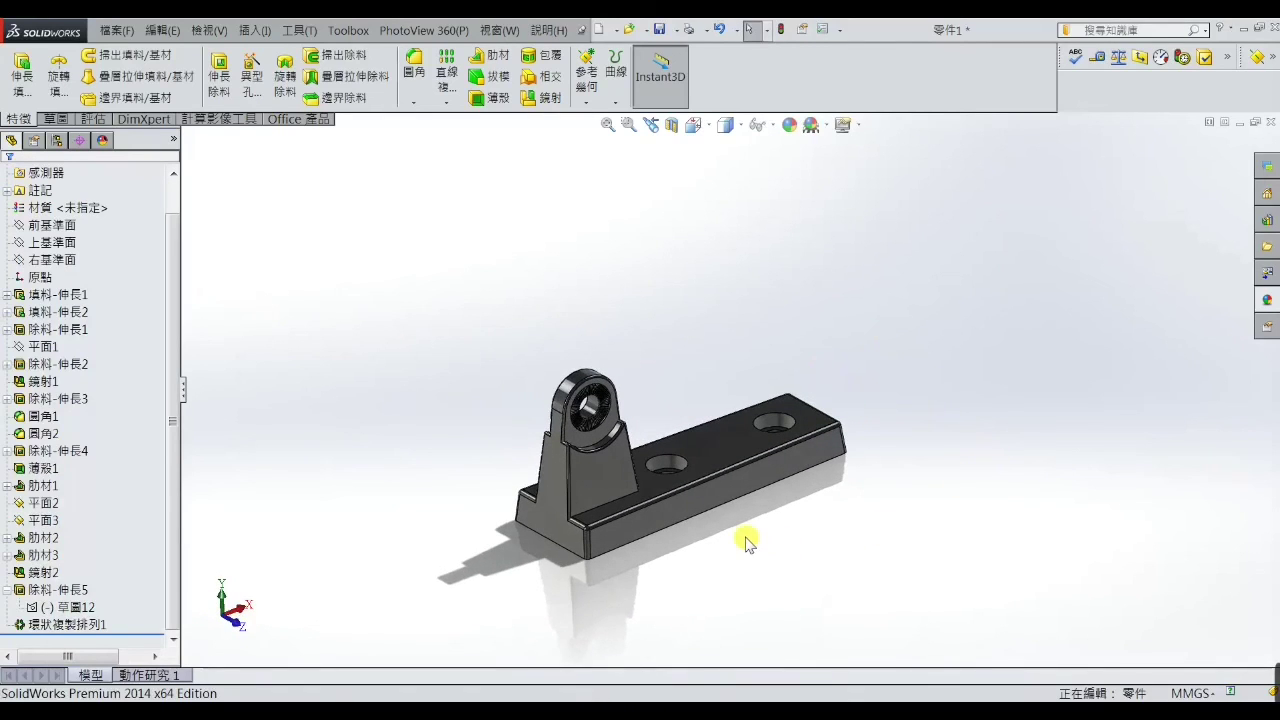
scroll(745, 537, "down", 2)
scroll(695, 365, "down", 2)
scroll(683, 378, "up", 2)
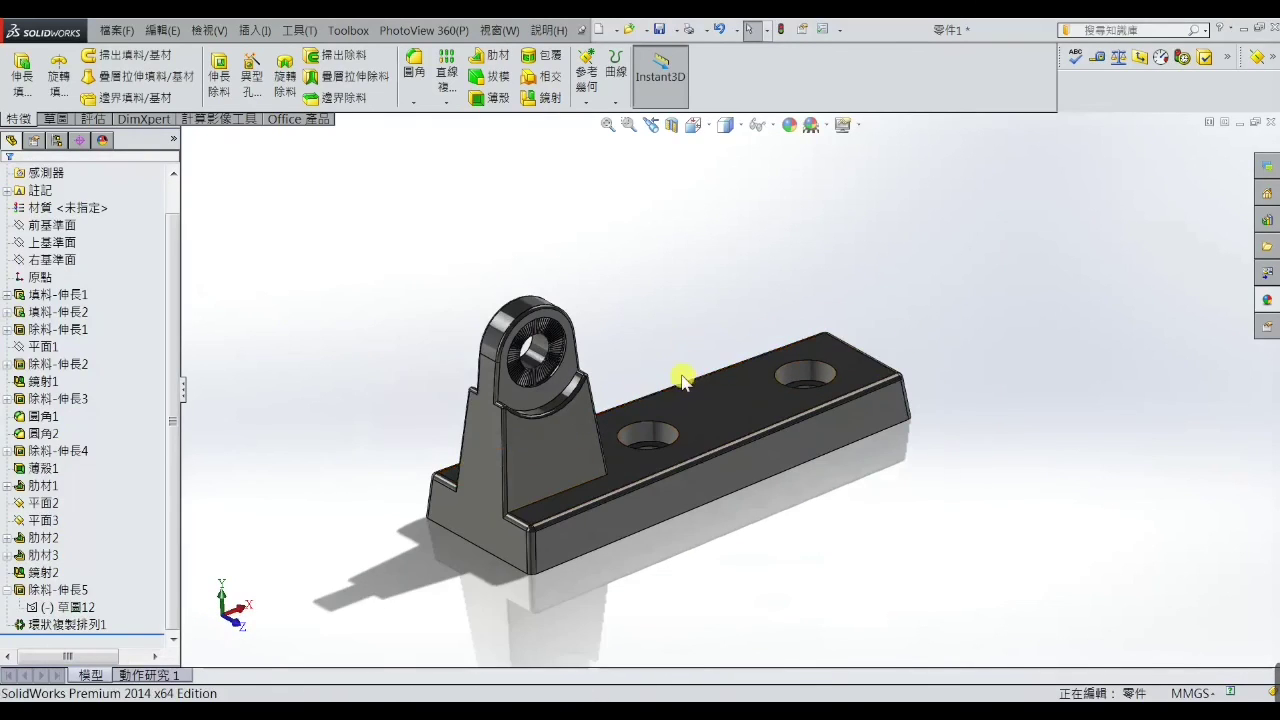
scroll(683, 378, "down", 1)
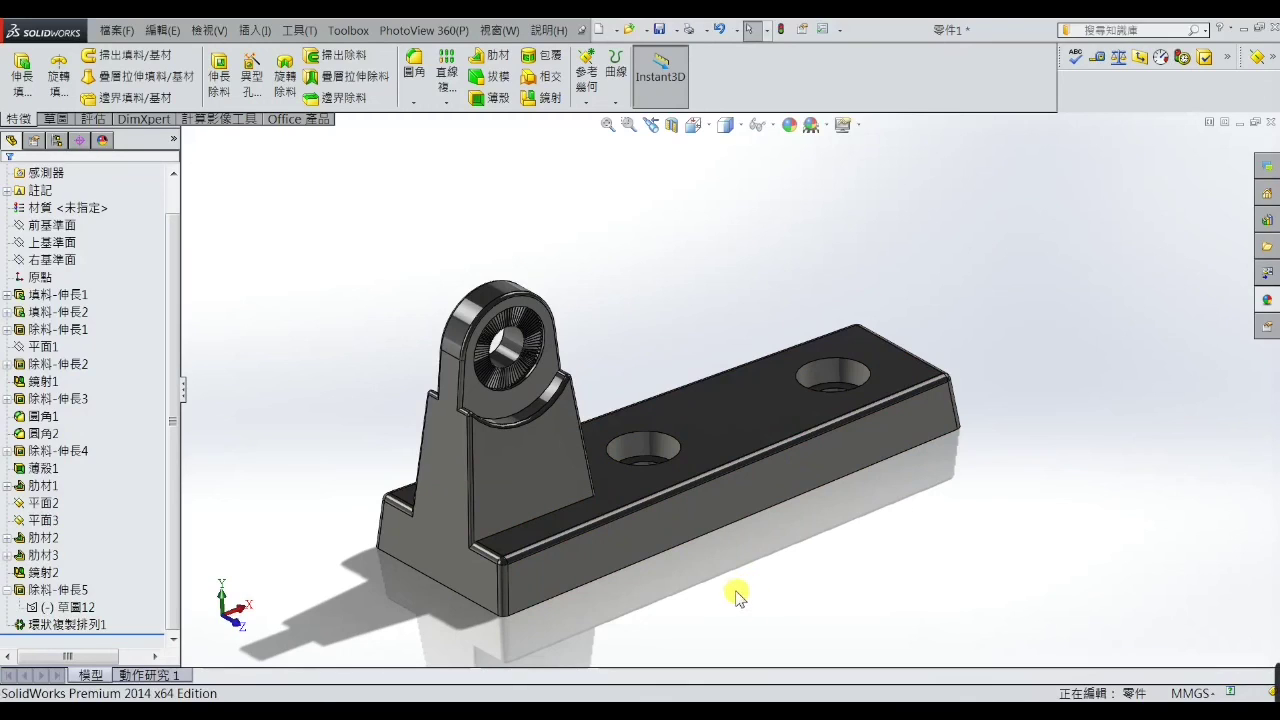
middle_click_drag(737, 580, 741, 546, "ctrl")
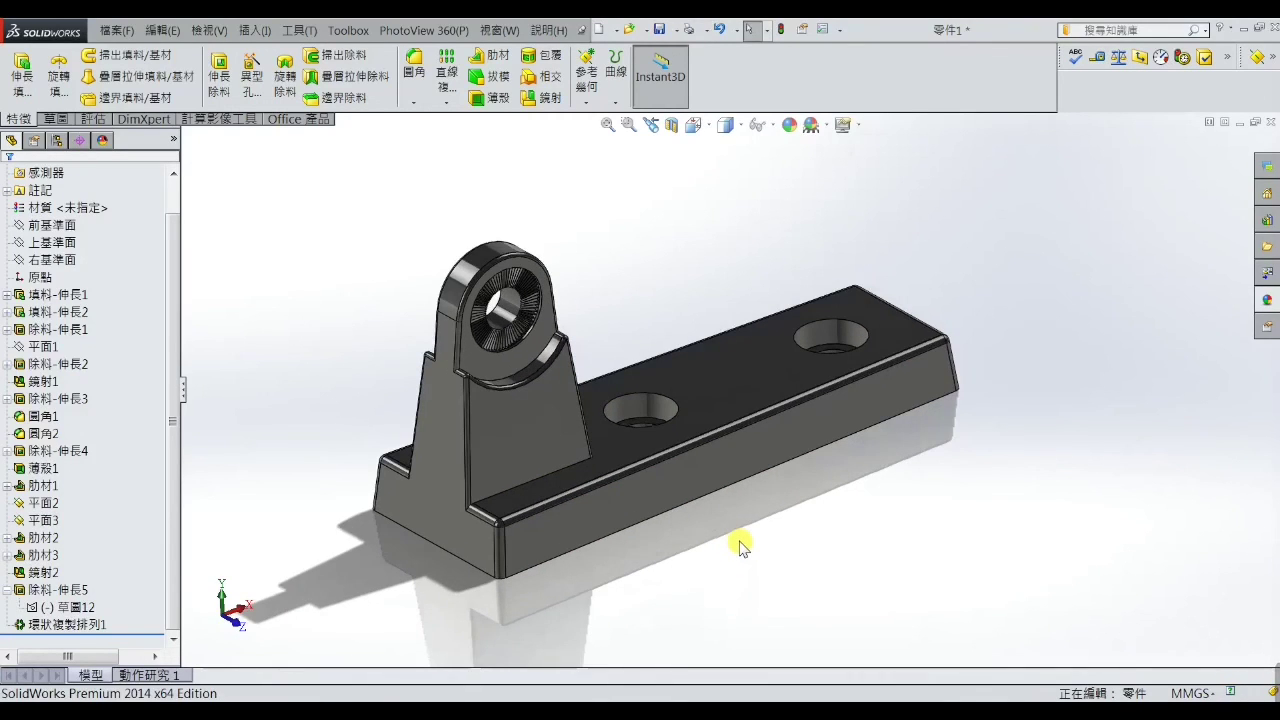